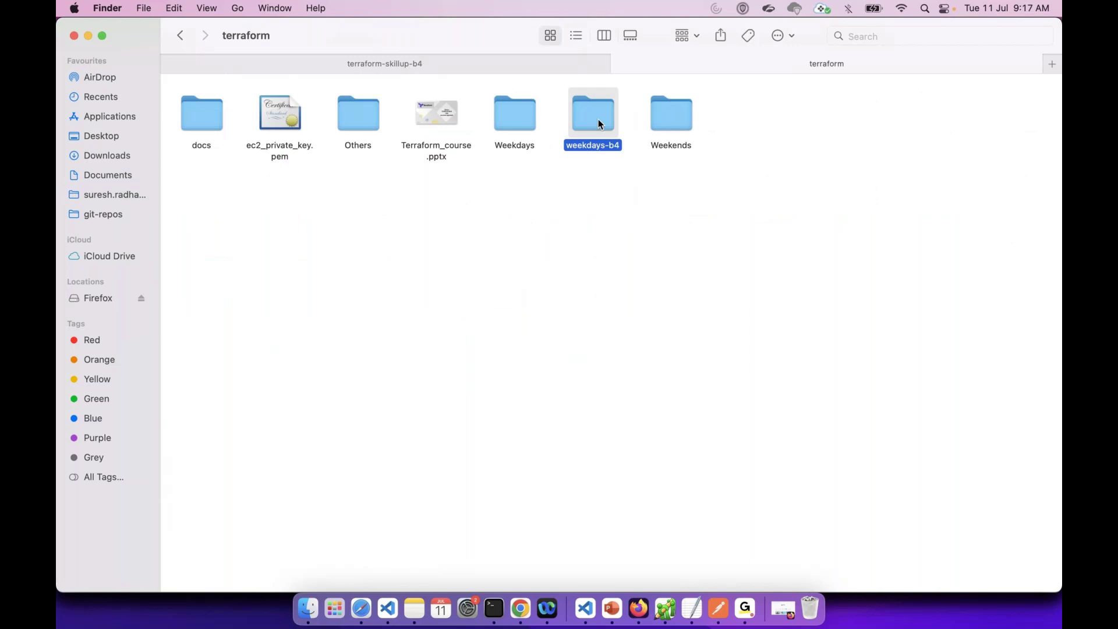
Copy all four files from the DAY13-CICD_Pipeline folder in weekdays-b4/terraform-skillup-b4, and open the terraform-cicd folder in the home directory.
double_click(598, 119)
click(445, 113)
double_click(445, 113)
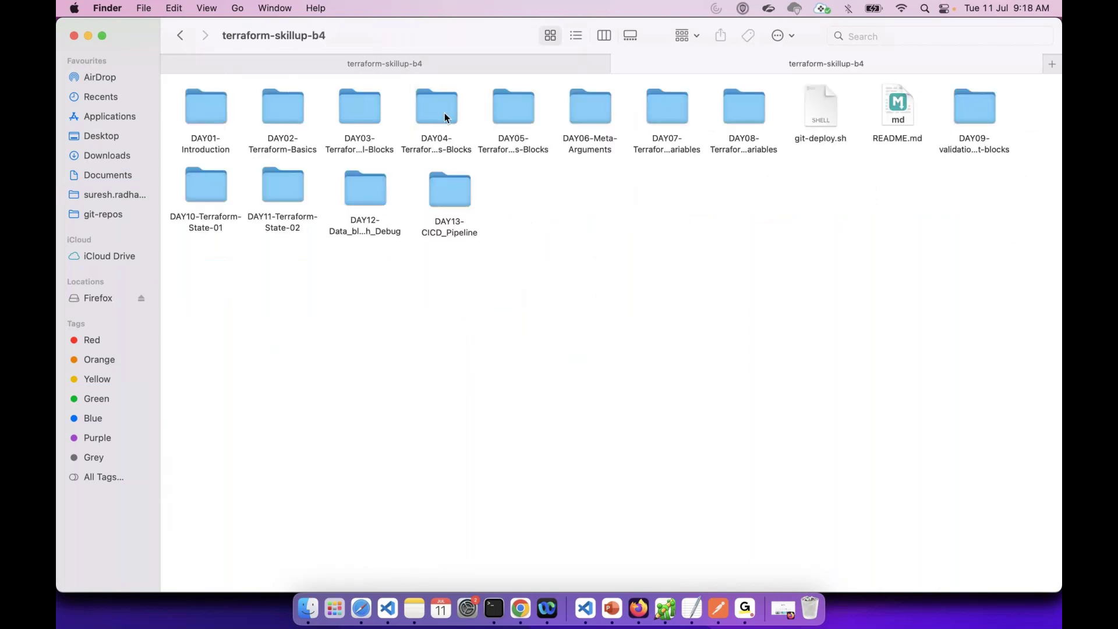
double_click(449, 187)
key(super+a)
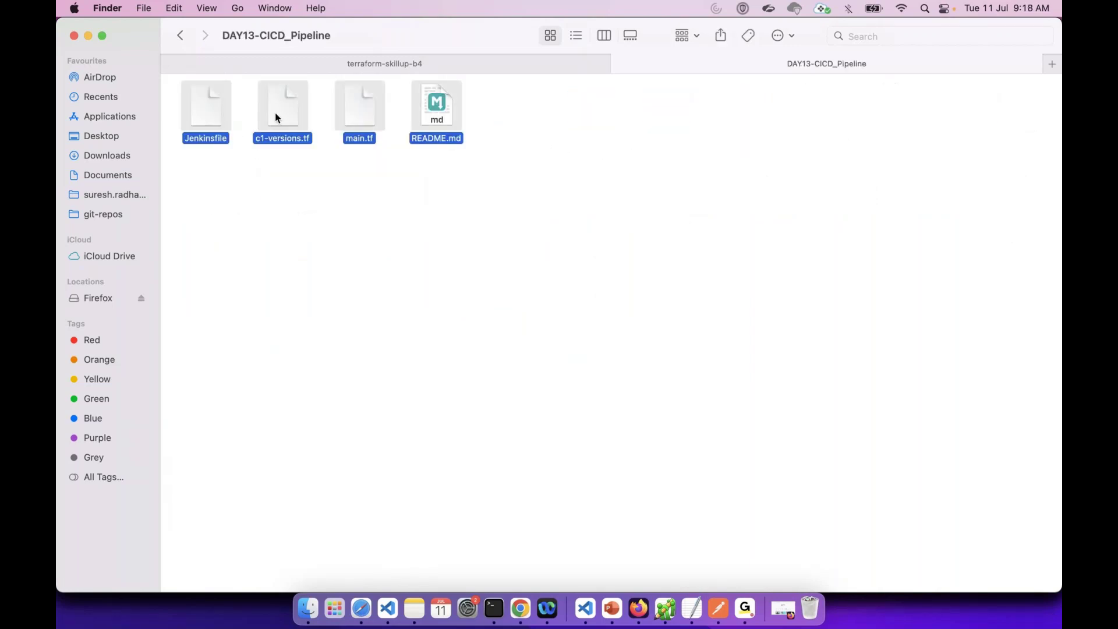
right_click(276, 117)
click(334, 264)
click(116, 195)
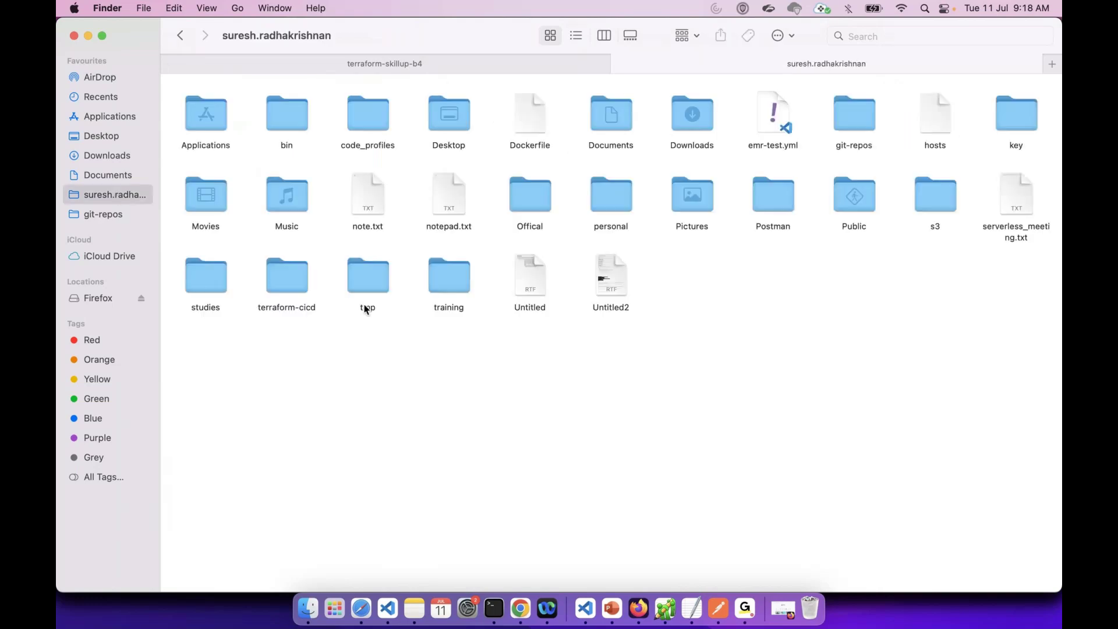
double_click(280, 286)
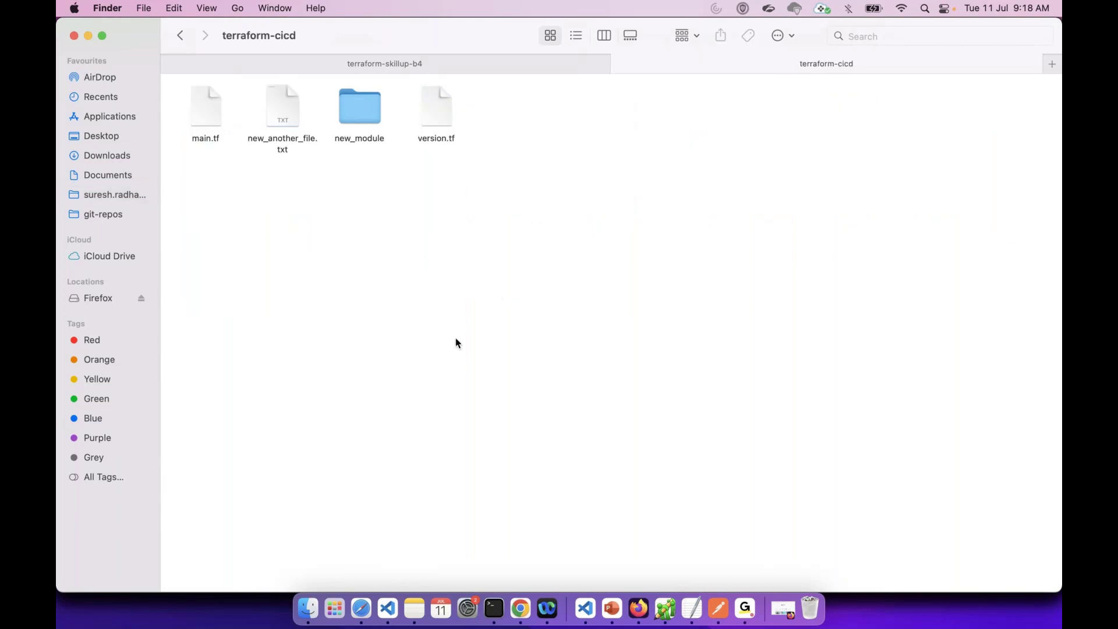
Switch to VS Code, clear the terminal and check out the main branch of the terraform-cicd repository.
click(584, 612)
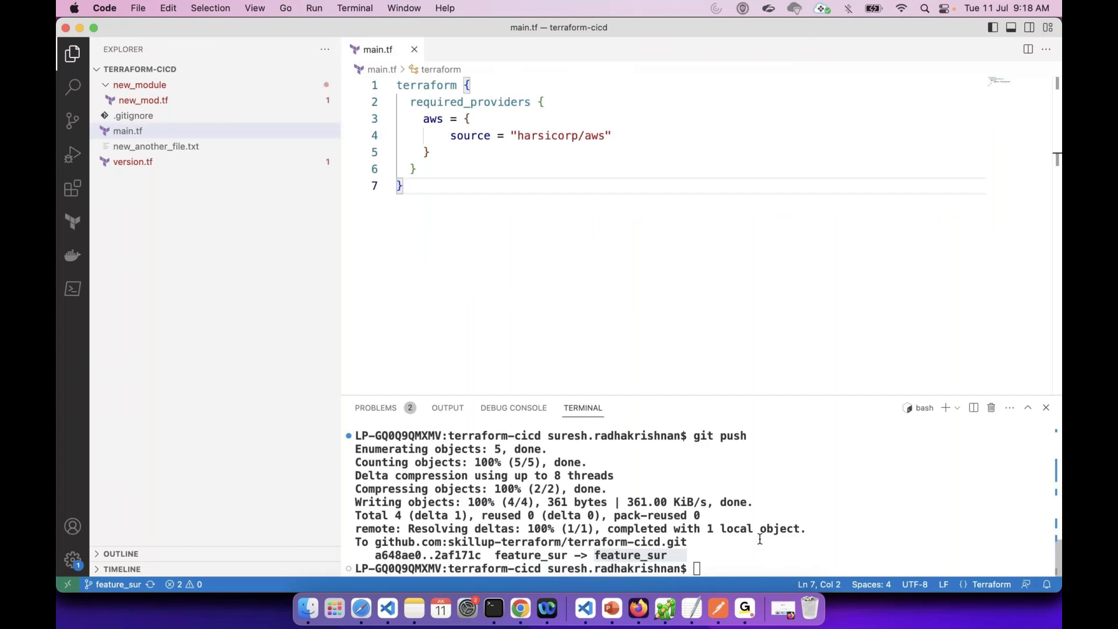
click(815, 420)
text(clear)
key(Return)
text(git )
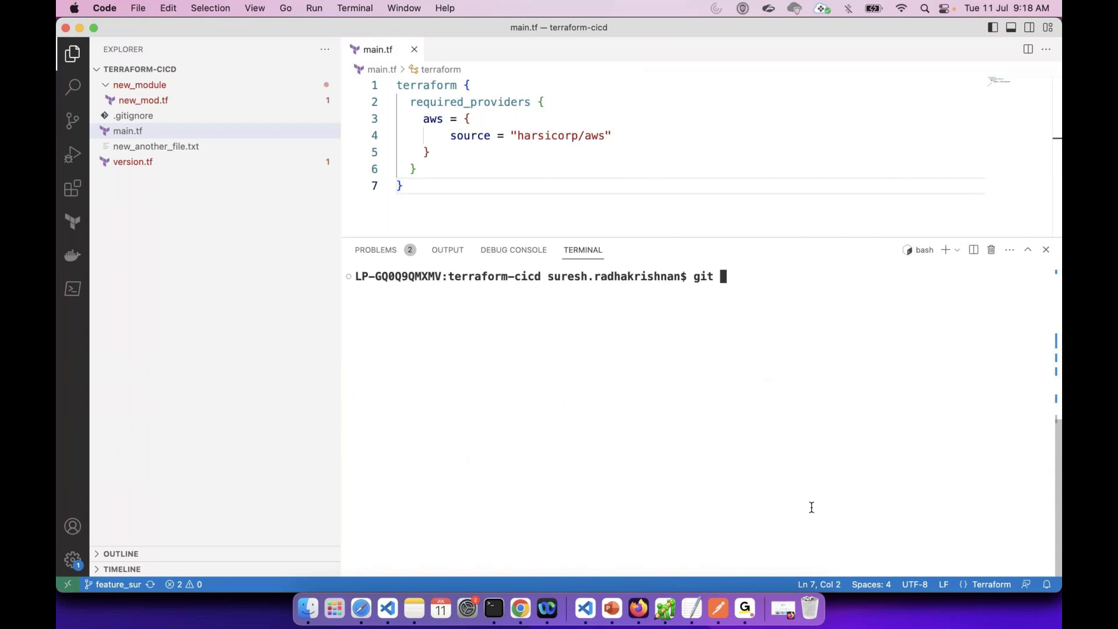
text(checkout main)
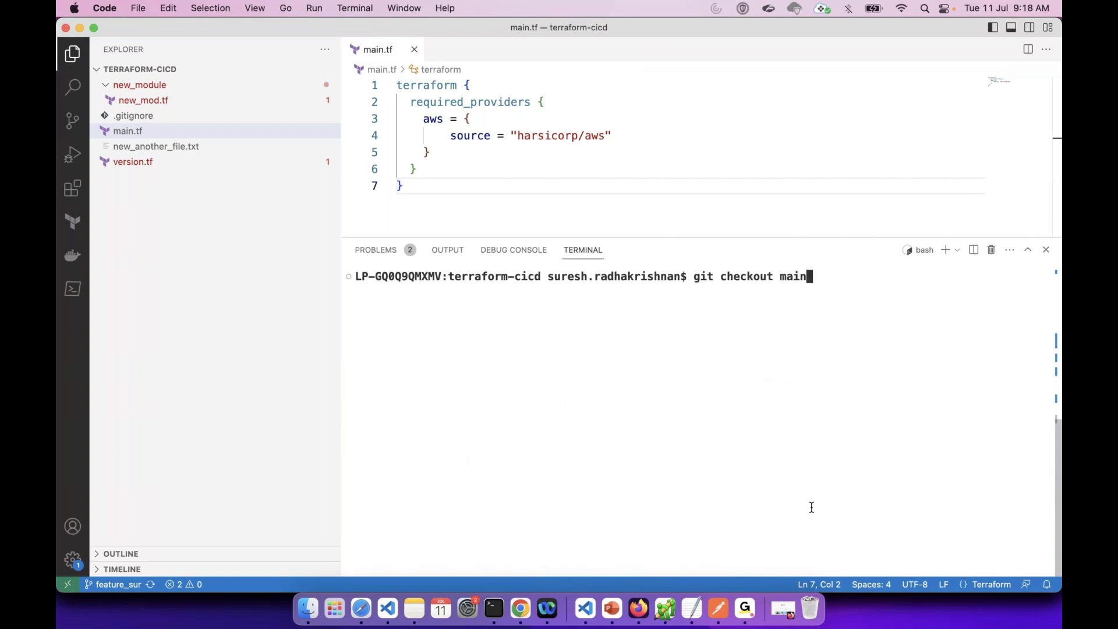
key(Return)
Pull the latest changes into the main branch with git pull, and clear the terminal output.
text(git pull)
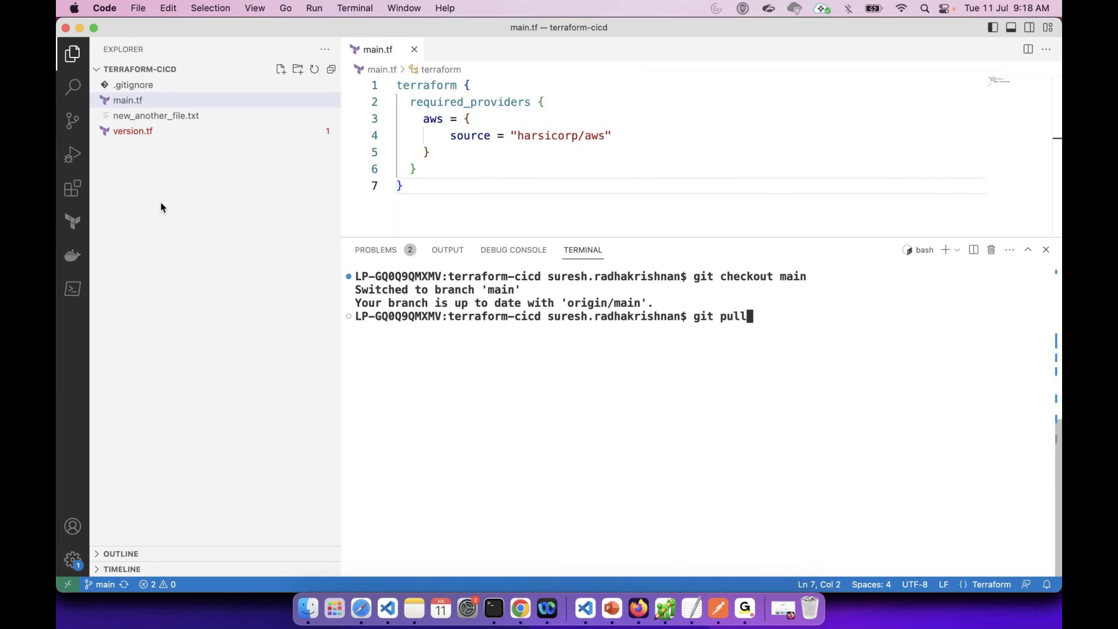
key(Return)
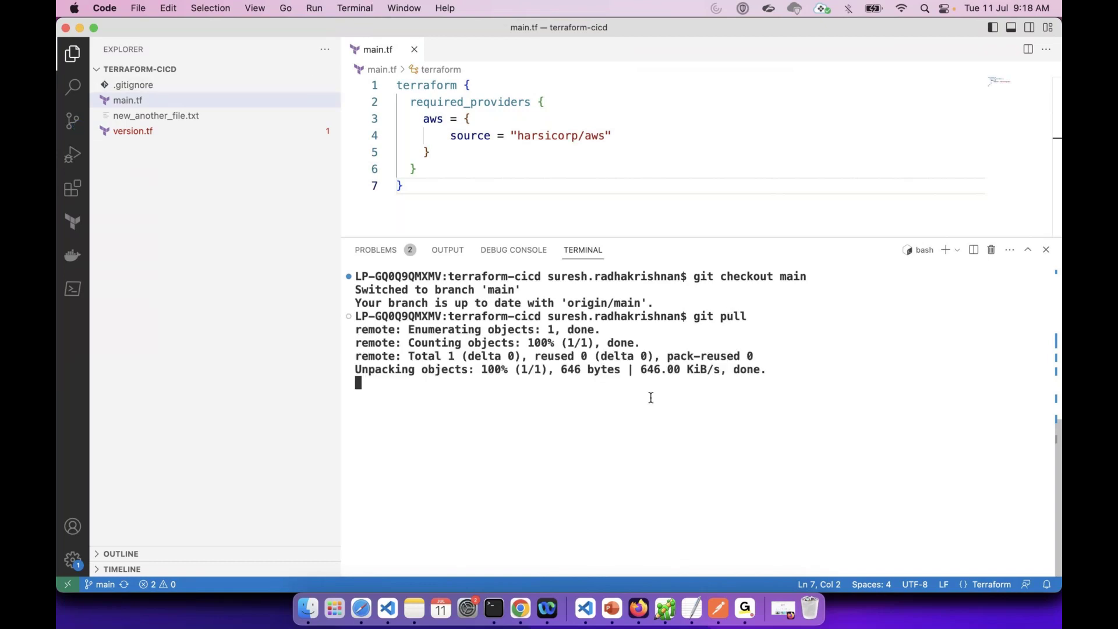
key(super+k)
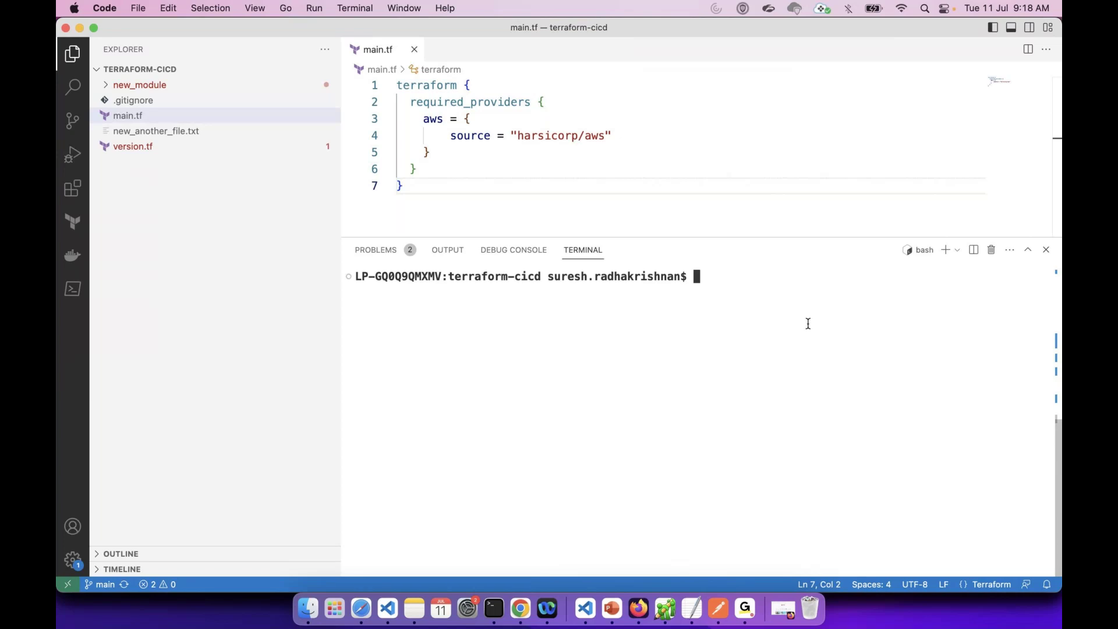
drag(696, 238, 712, 322)
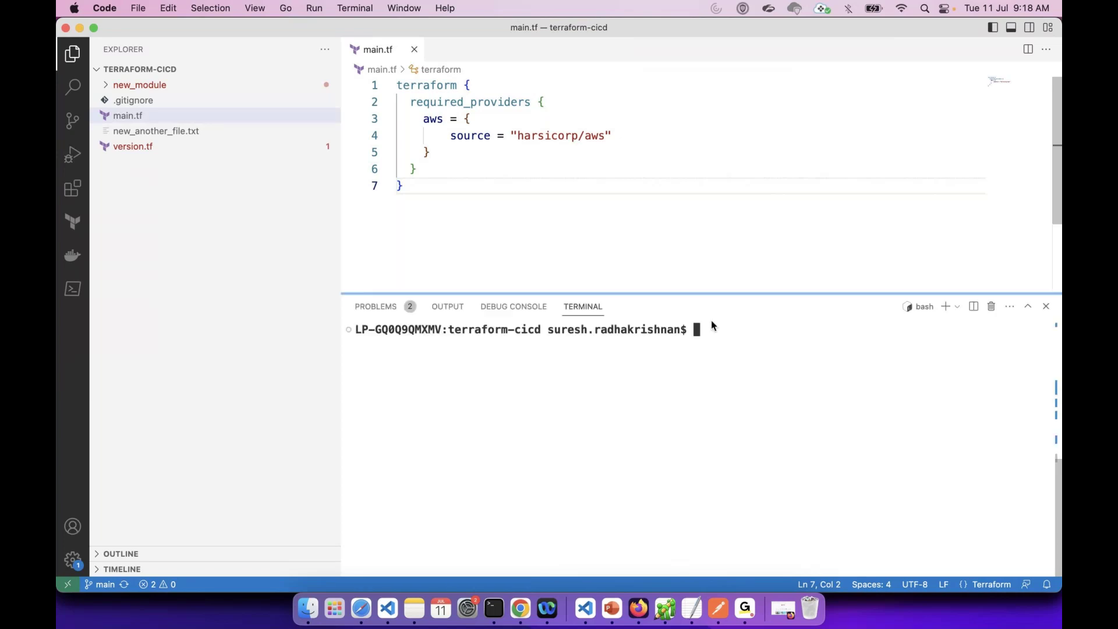
In Finder, move all visible items of the terraform-cicd folder to the Bin and paste the copied pipeline files there.
key(super+Tab)
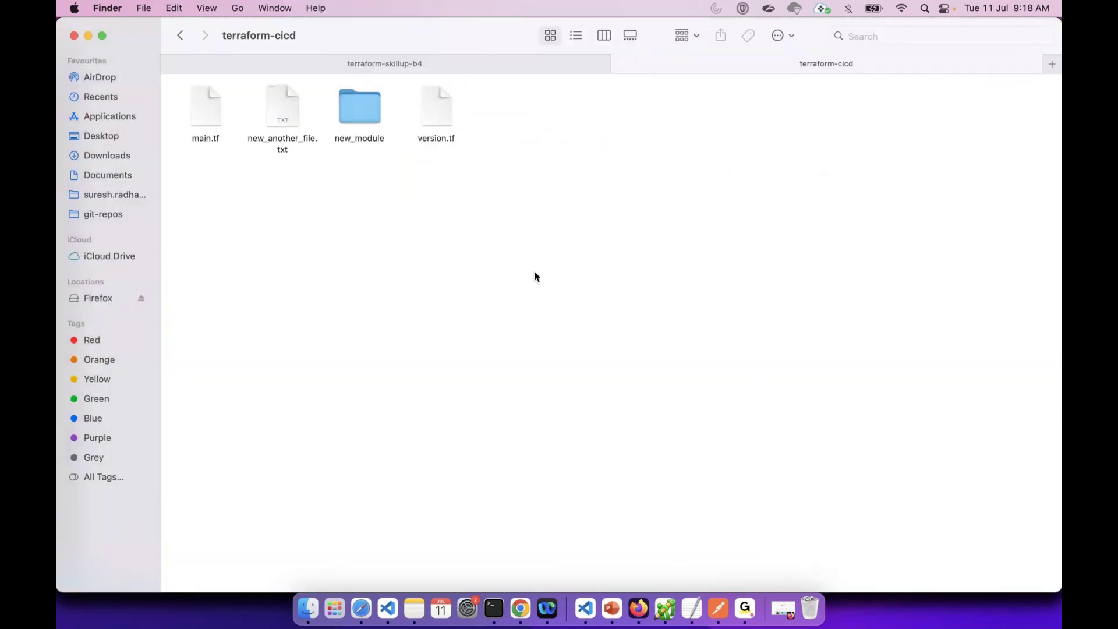
drag(612, 248, 205, 120)
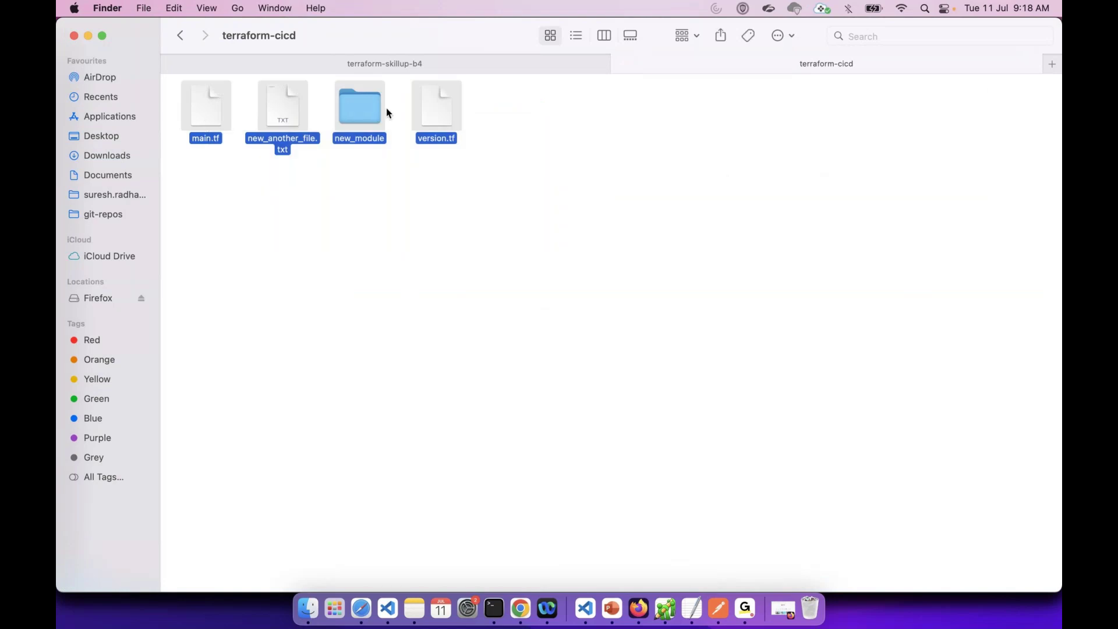
right_click(363, 100)
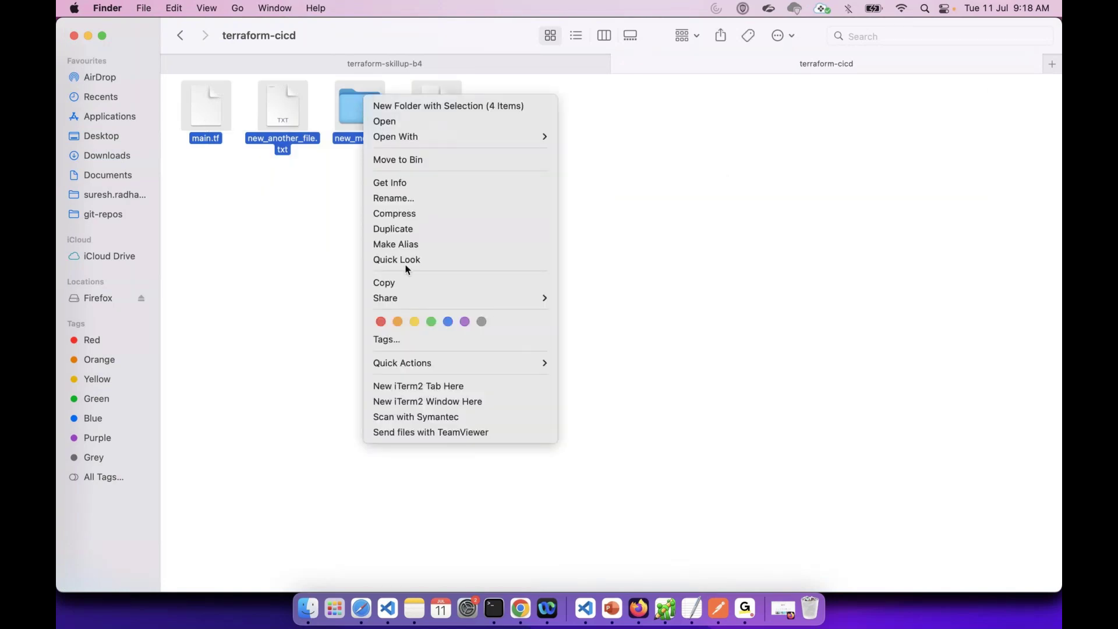
click(414, 162)
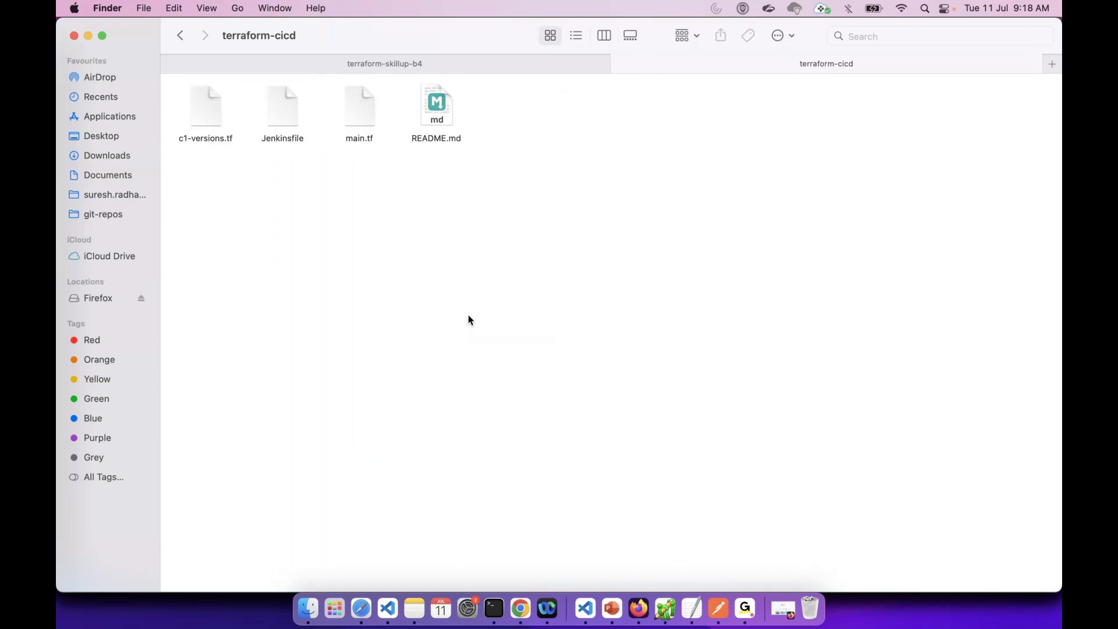
Switch back to VS Code, close main.tf and shrink the terminal area to give the editor more room.
key(super+Tab)
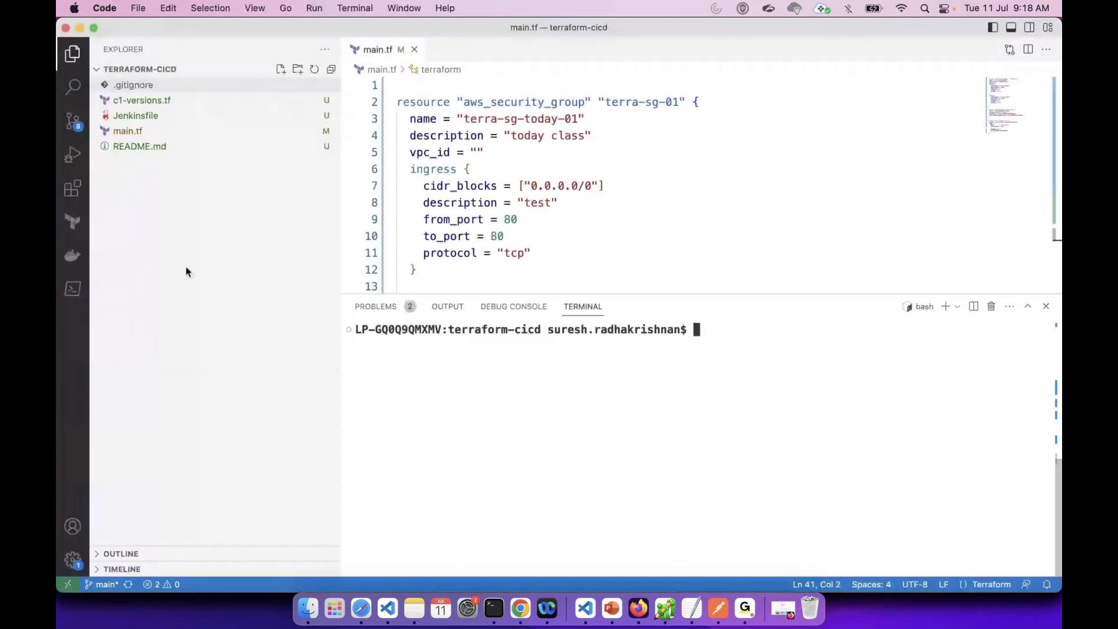
drag(650, 294, 641, 245)
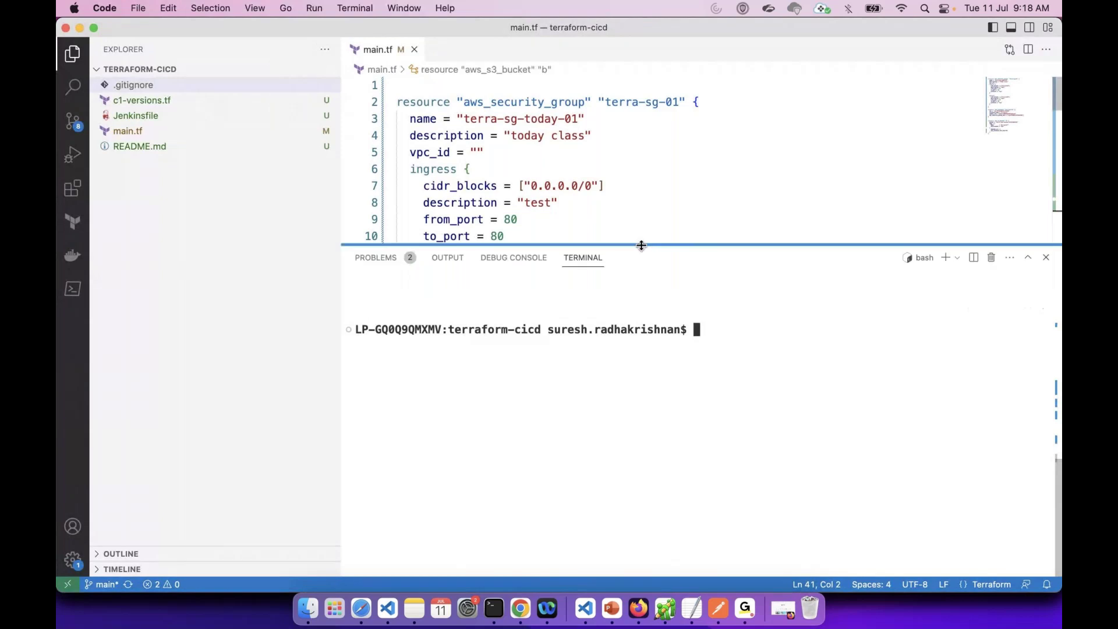
click(187, 244)
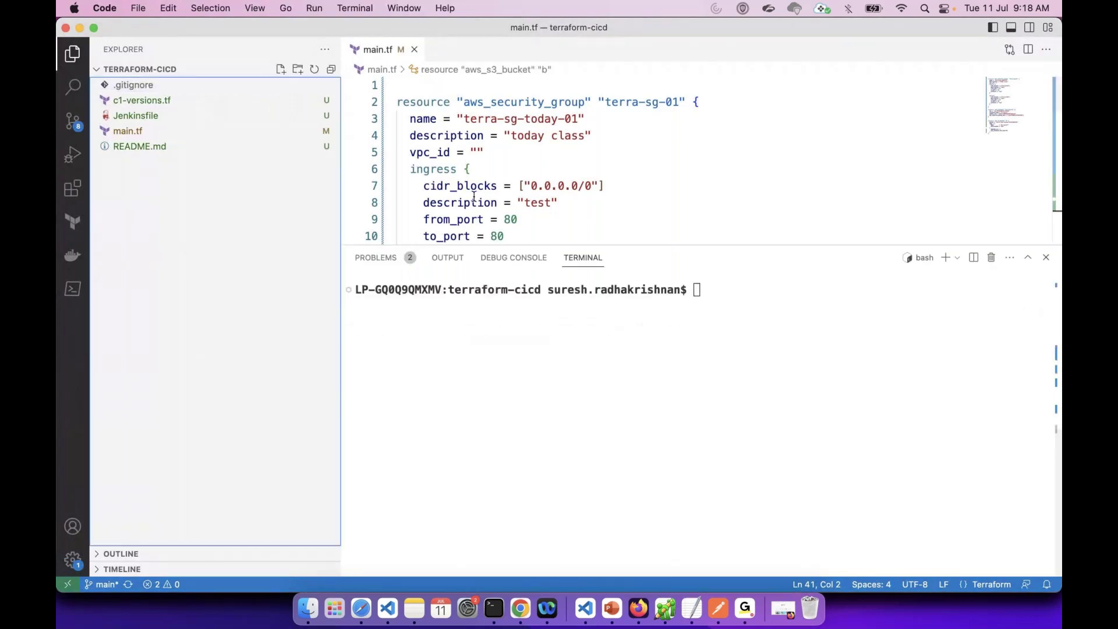
key(super+w)
drag(567, 245, 561, 393)
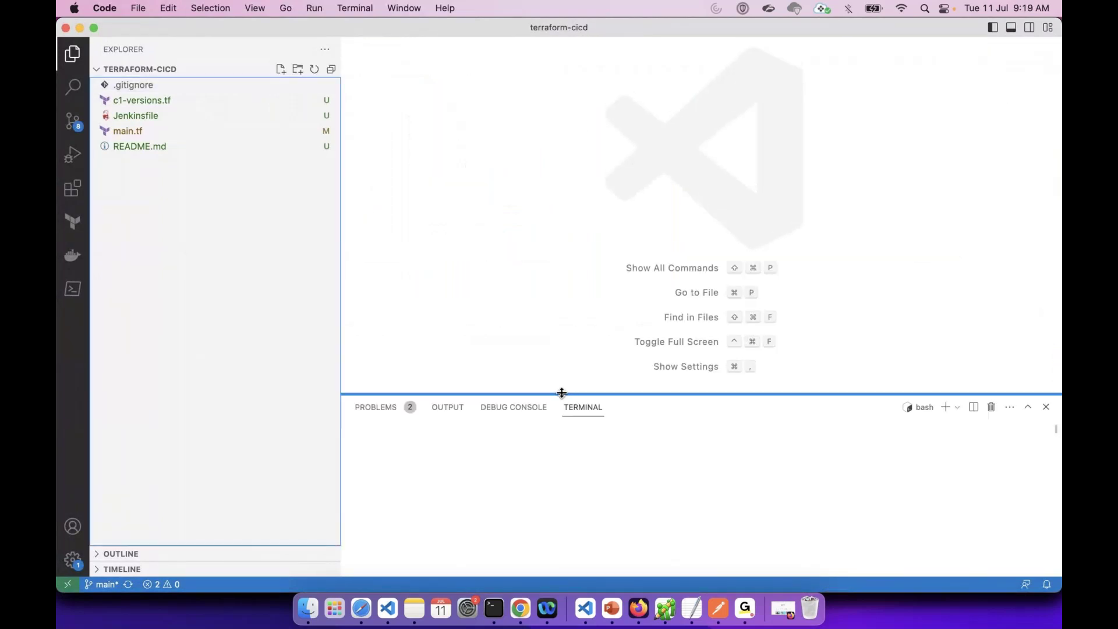
Review the Terraform and provider blocks in c1-versions.tf, and close the file.
click(153, 101)
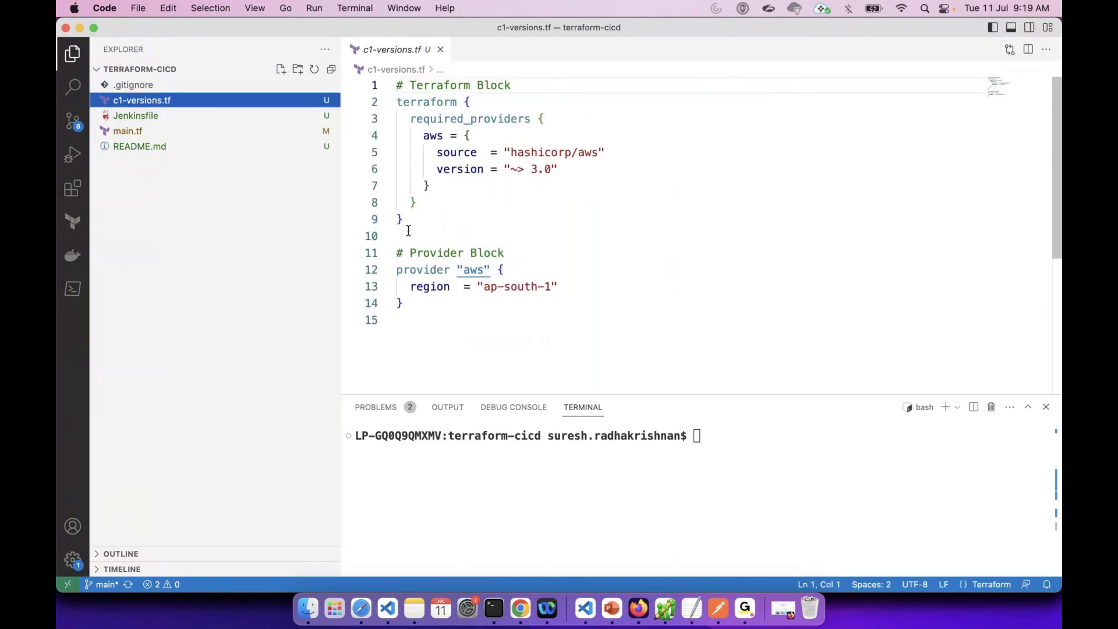
key(super+a)
click(438, 51)
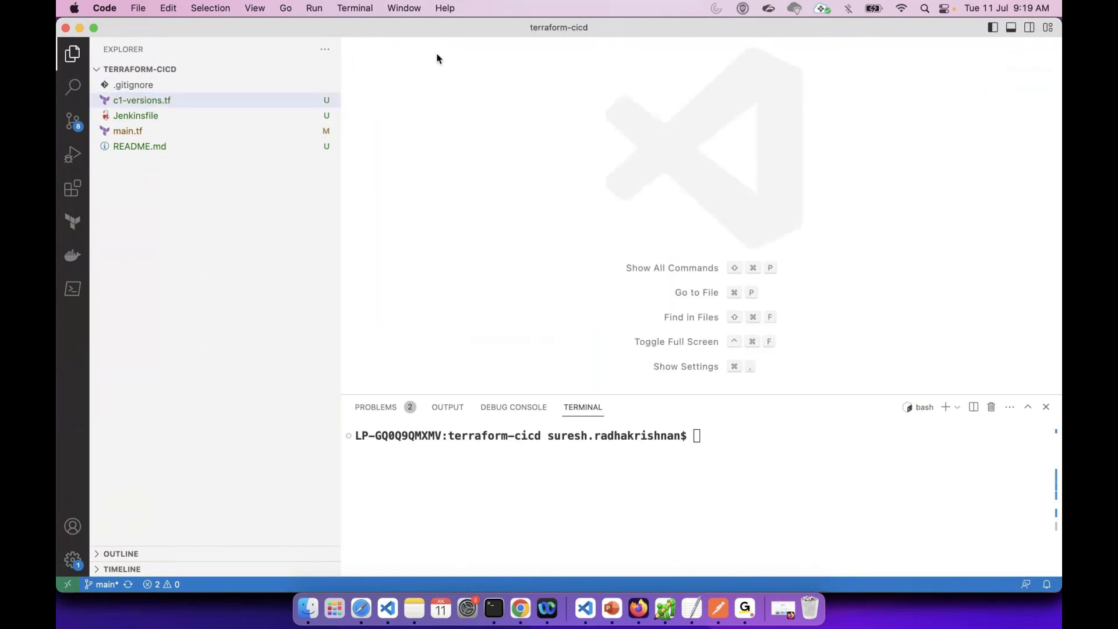
Read through the security group, EC2 instance and S3 bucket resources in main.tf, and close the file.
click(134, 132)
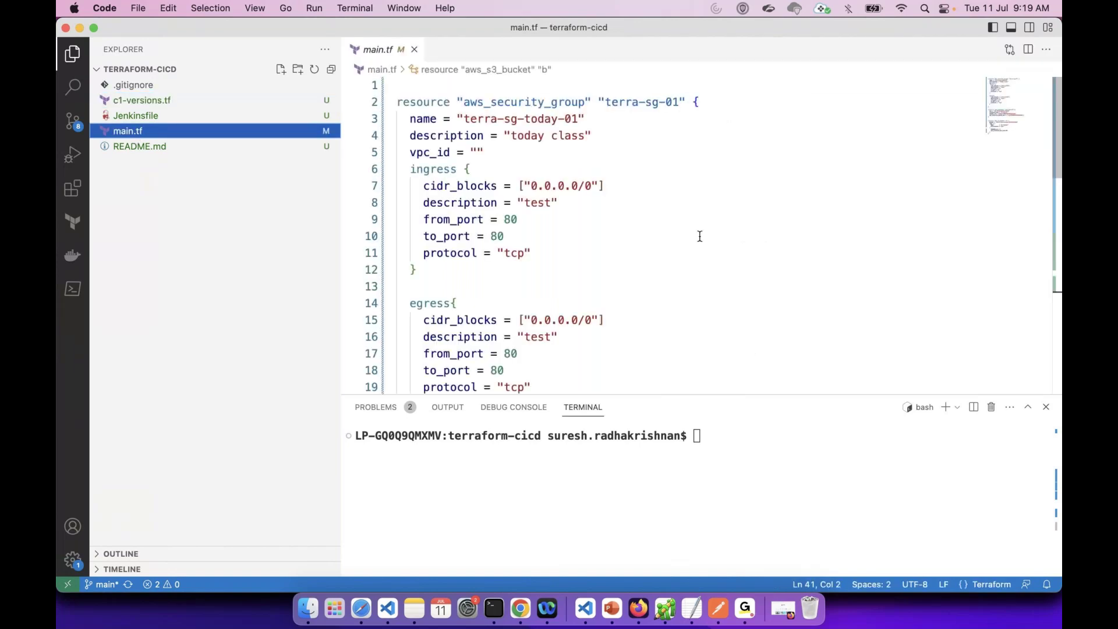
click(700, 236)
scroll(606, 297, down, 3)
scroll(605, 297, down, 4)
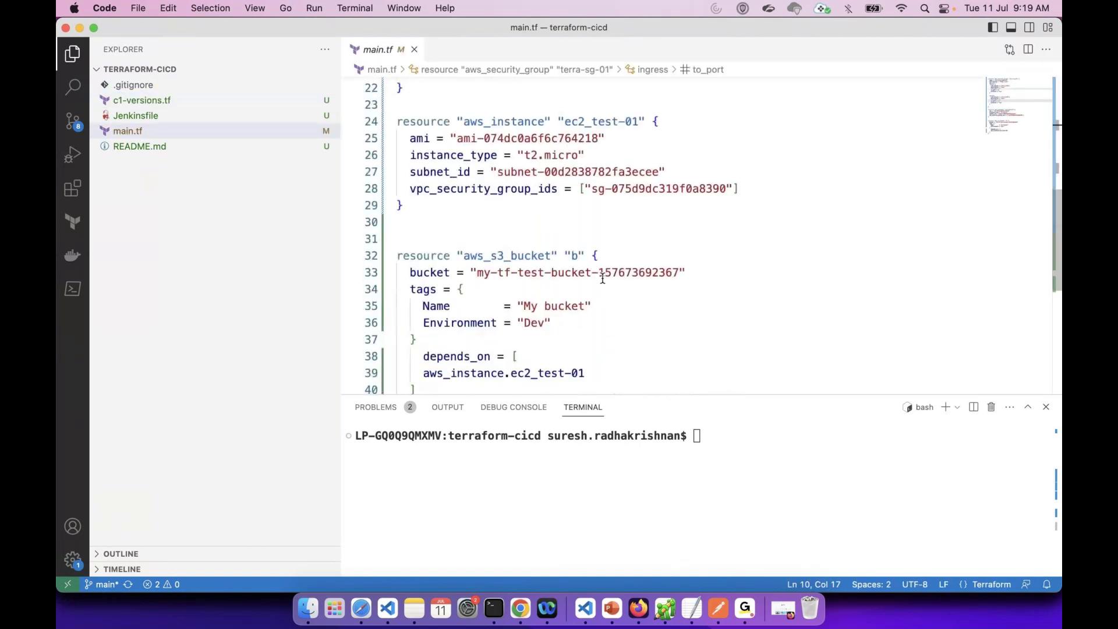
scroll(603, 279, down, 3)
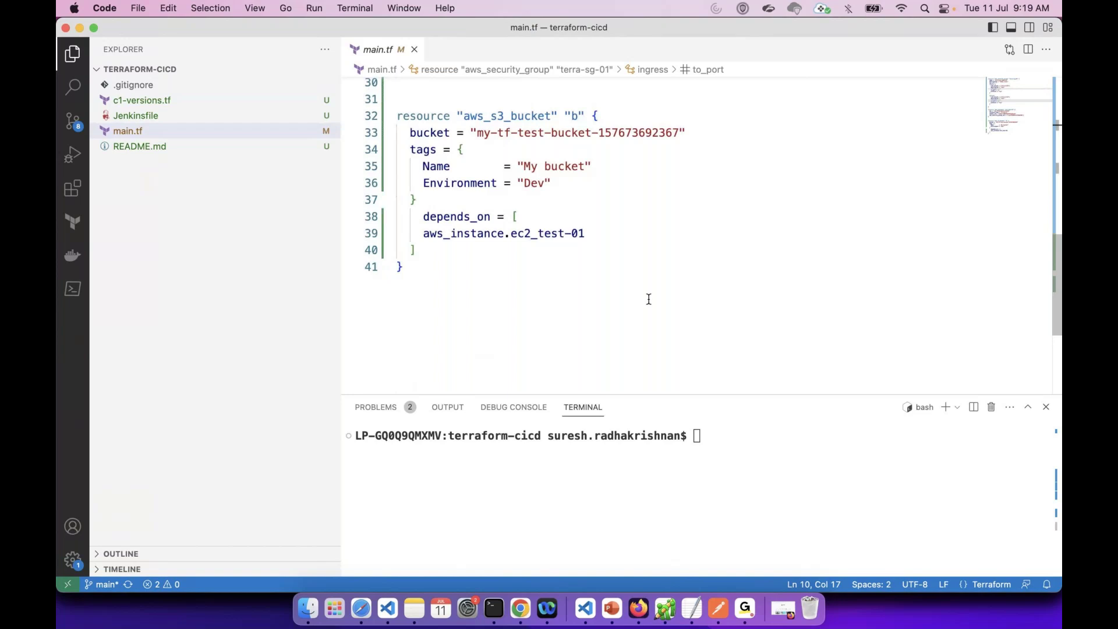
scroll(649, 299, up, 10)
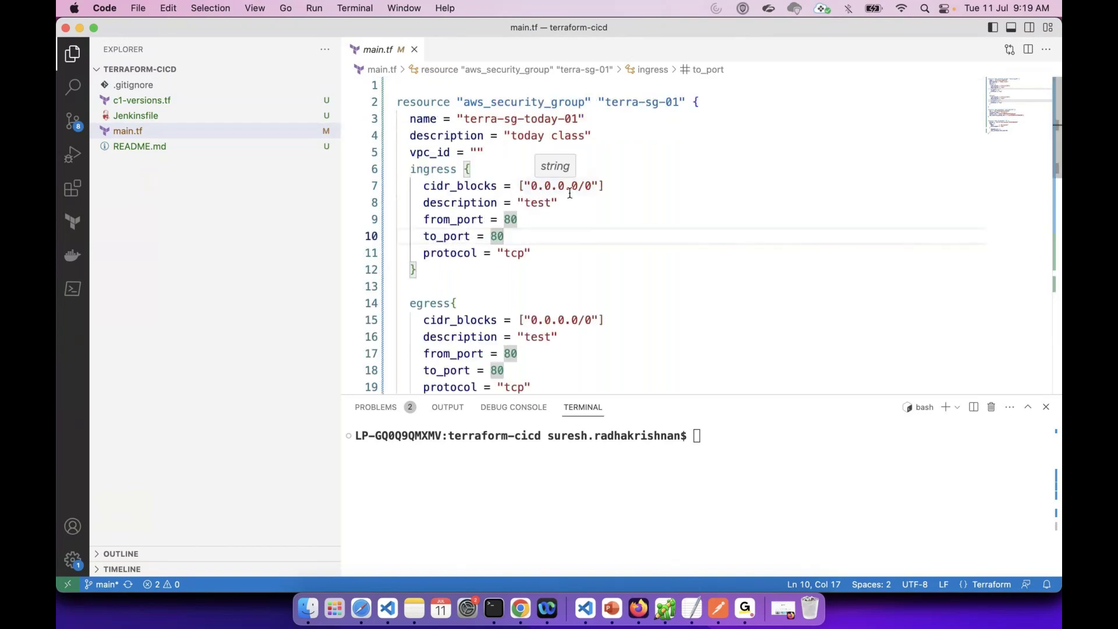
click(415, 49)
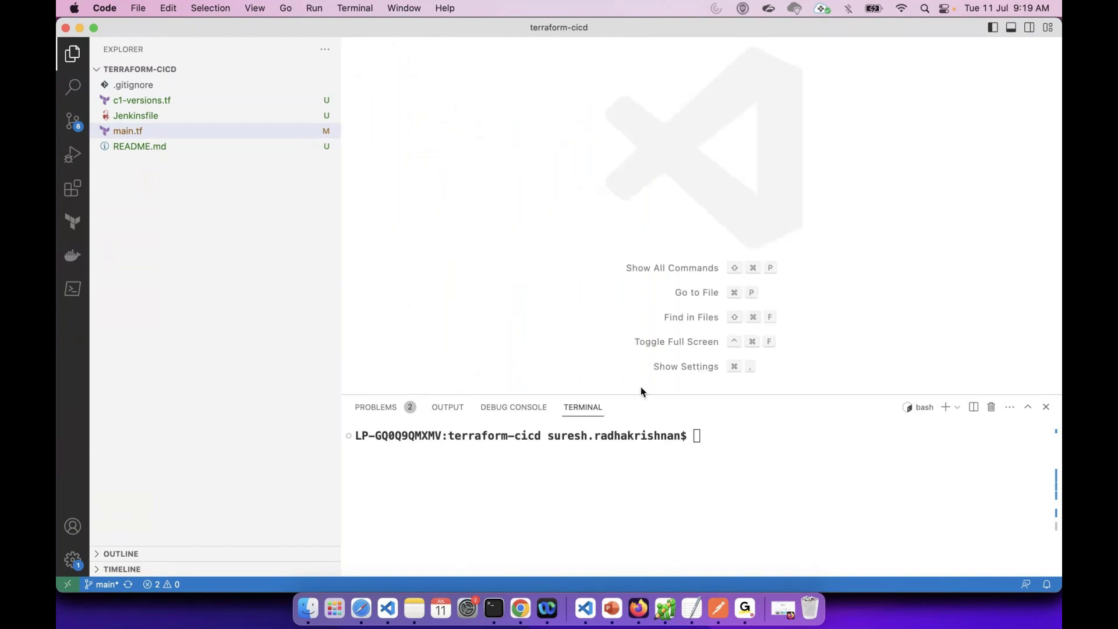
Open the Jenkinsfile from the terraform-cicd project files.
click(149, 234)
click(161, 129)
click(151, 117)
click(151, 116)
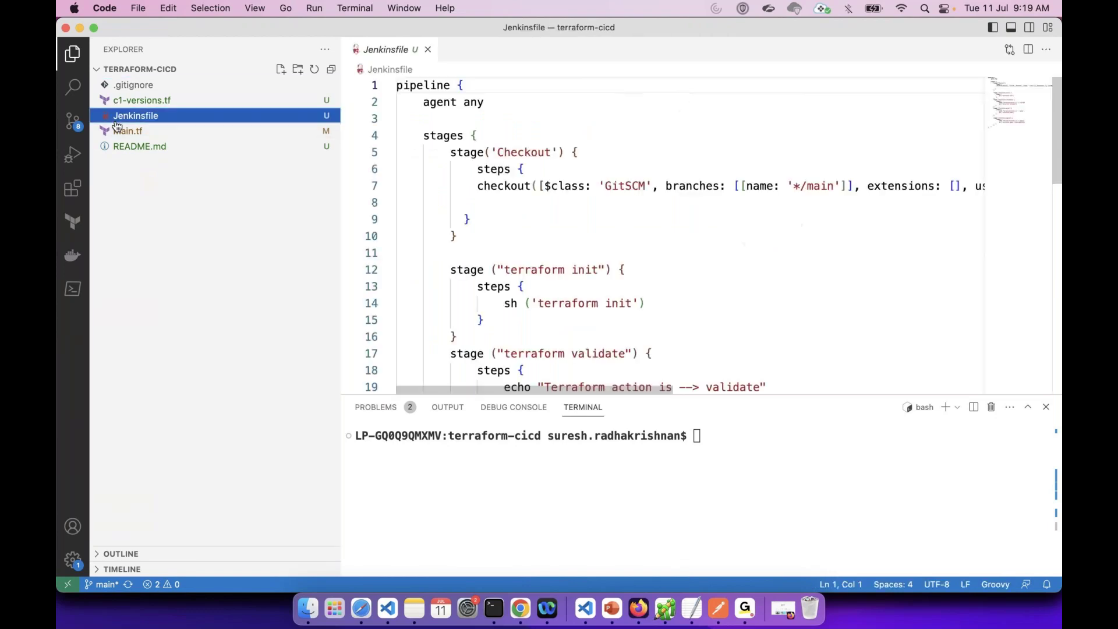
Switch to PowerPoint and present slide 171, the Jenkins Simple Workflow diagram.
click(617, 610)
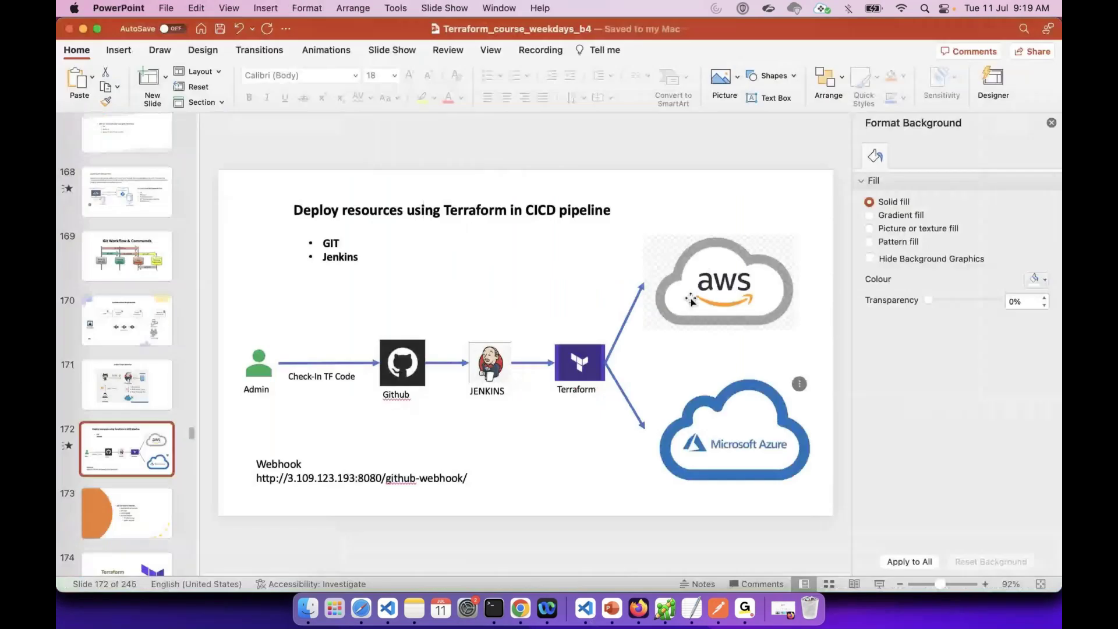
key(Up)
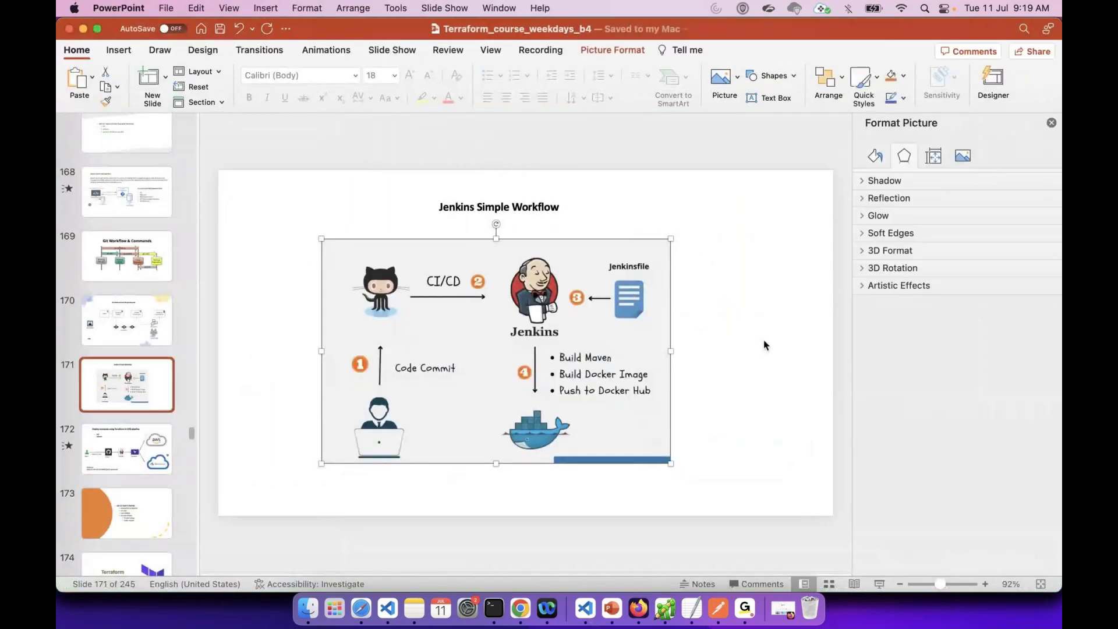
click(879, 584)
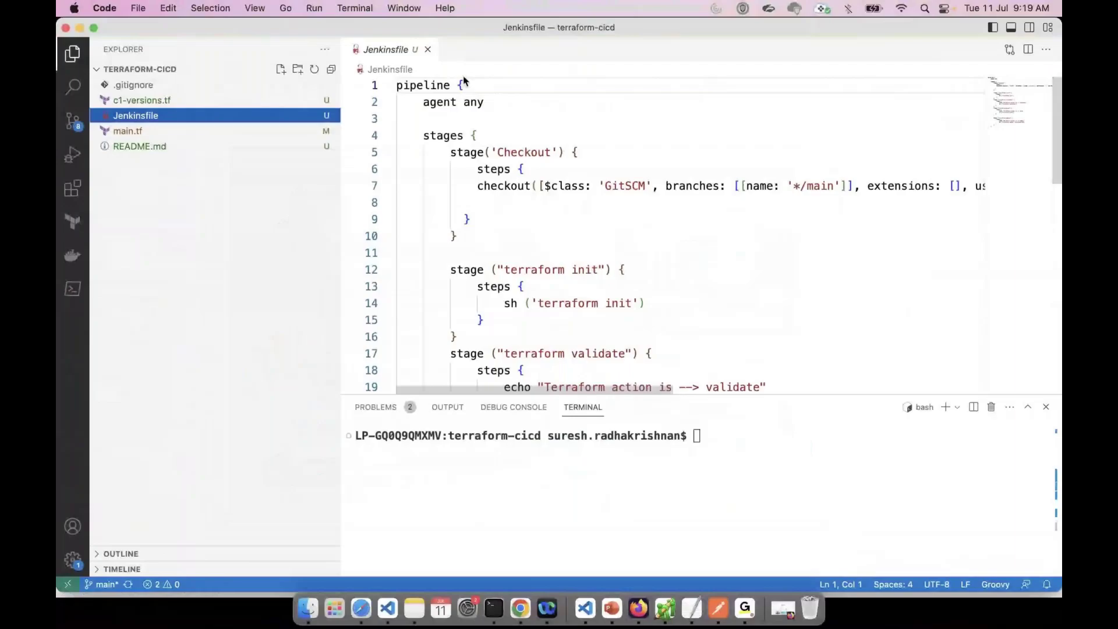
In the Jenkinsfile in VS Code, narrow the file explorer, shrink the terminal area and place the cursor on the opening pipeline line.
click(570, 240)
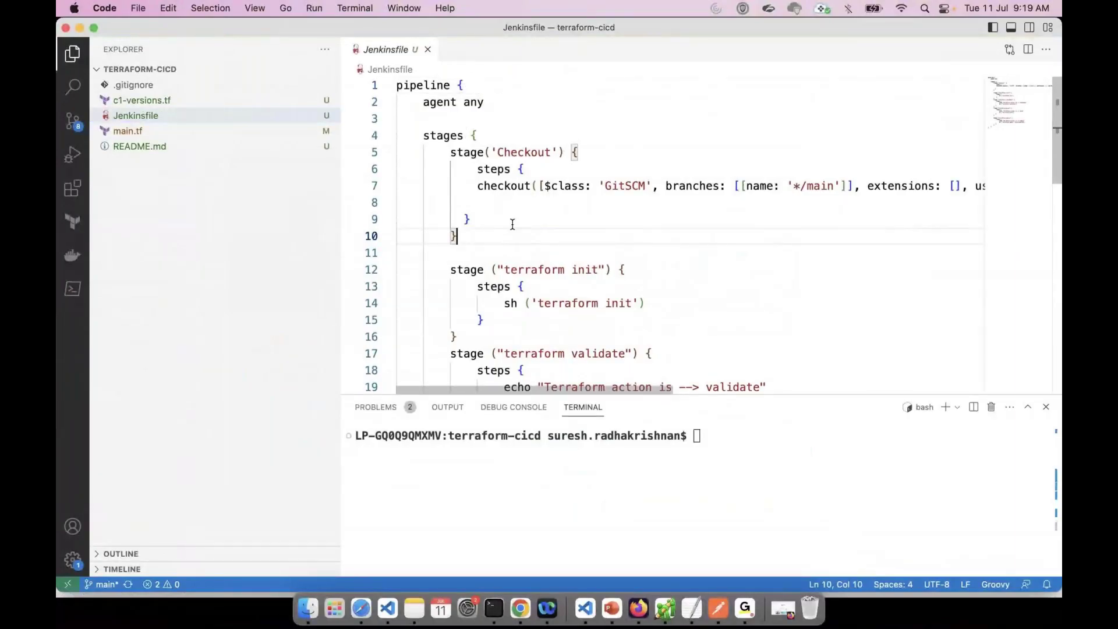
drag(340, 193, 208, 195)
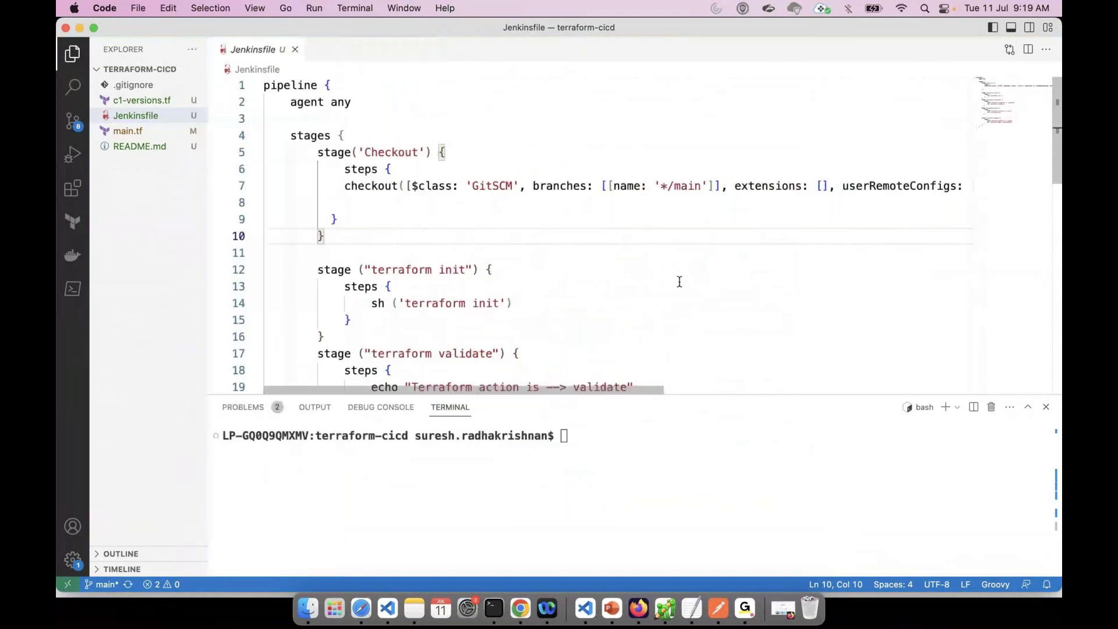
click(681, 303)
drag(692, 395, 641, 521)
click(591, 273)
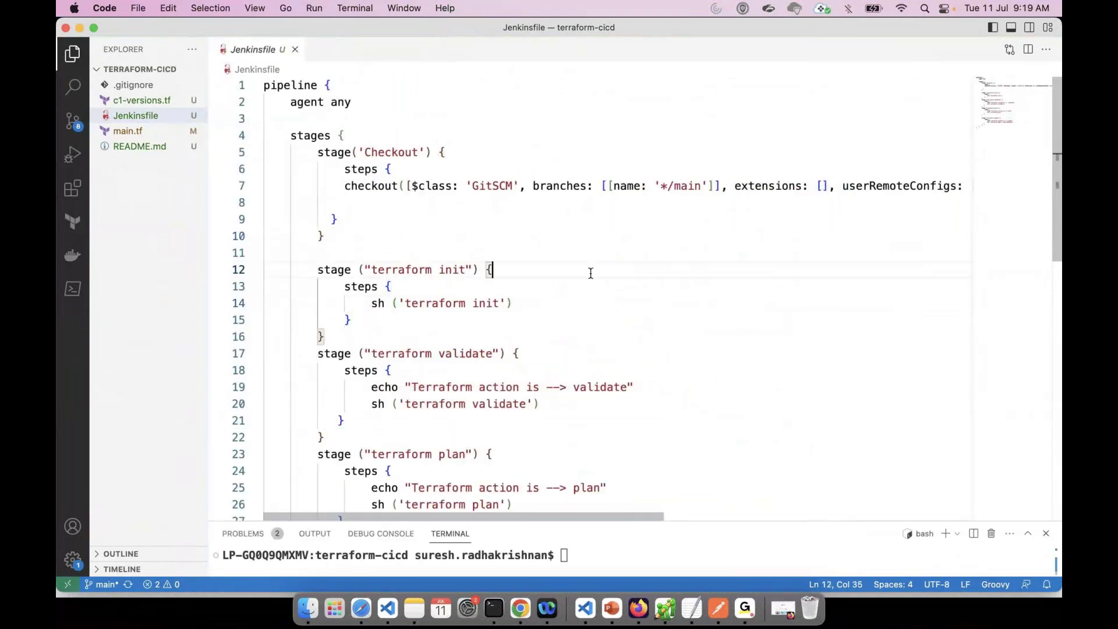
click(670, 109)
key(Down)
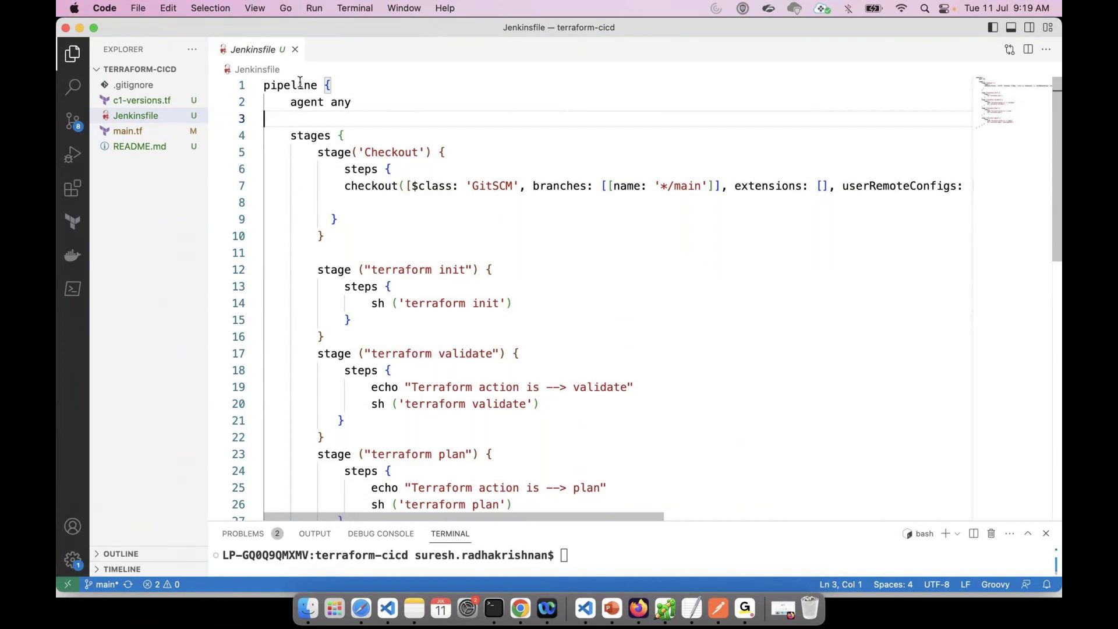
click(323, 86)
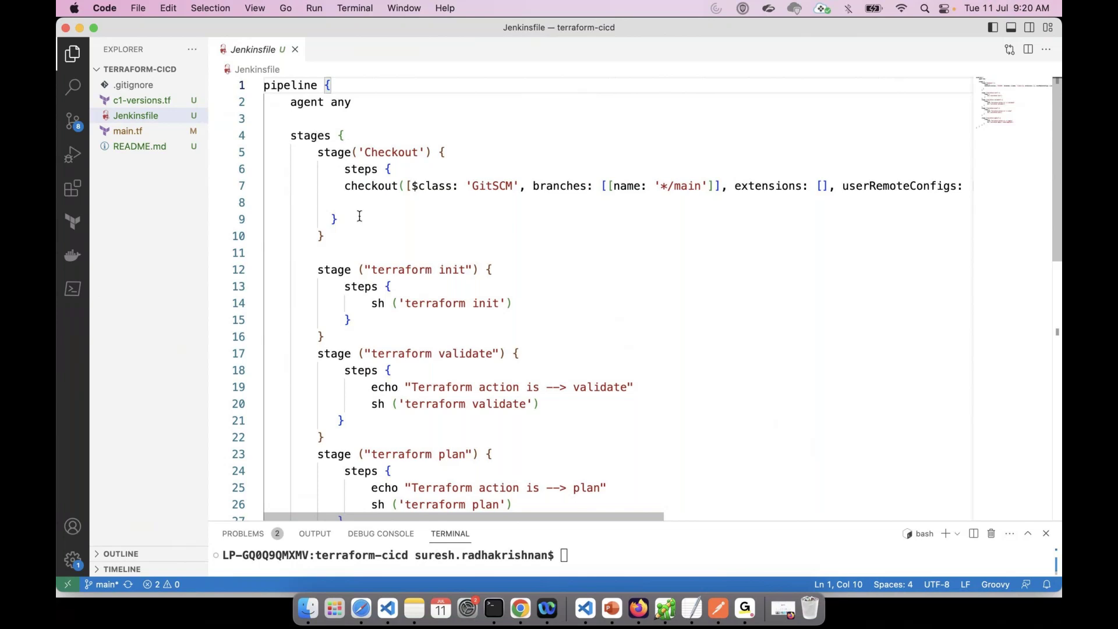
Examine the Checkout stage block in the Jenkinsfile, from its stage name to its closing brace.
click(339, 135)
key(Down)
key(Down)
key(Down)
key(Down)
key(Down)
key(Down)
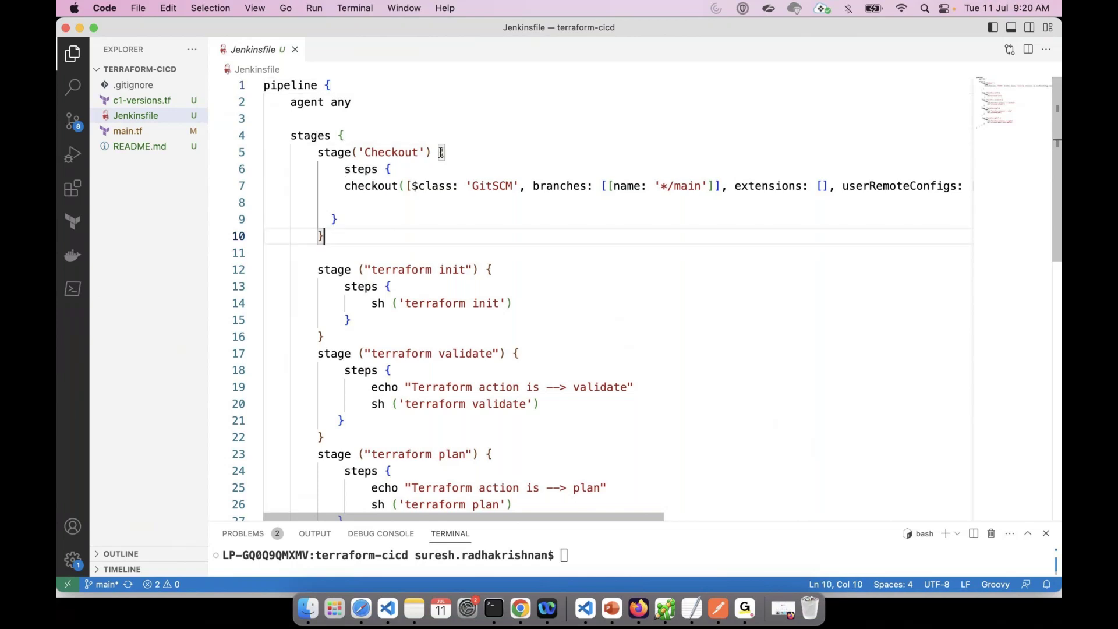
drag(440, 153, 374, 230)
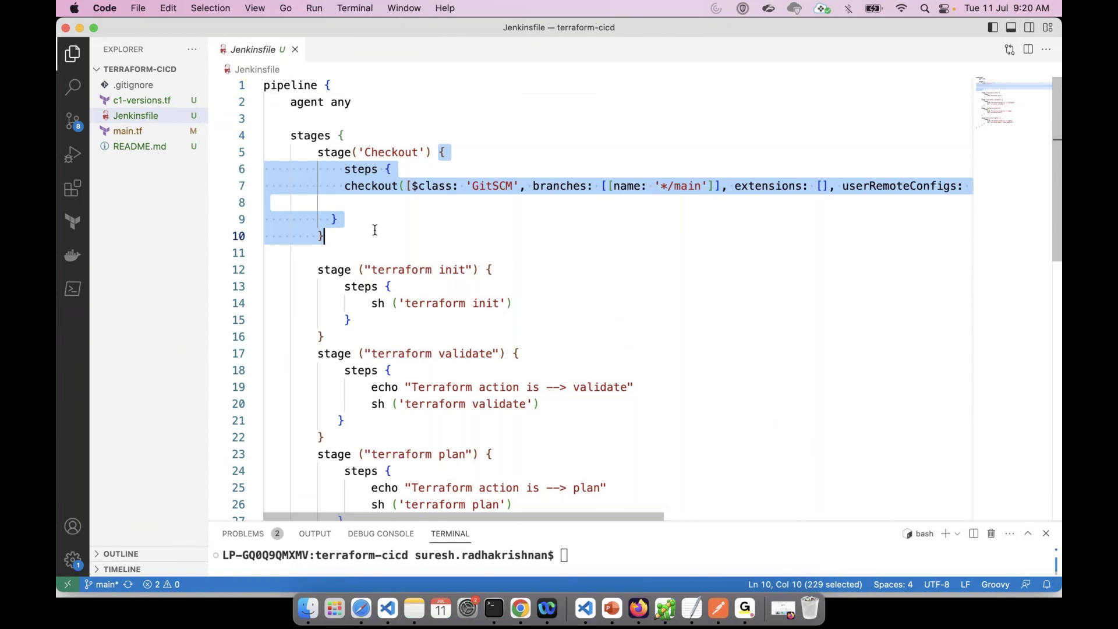
click(375, 230)
drag(423, 152, 366, 153)
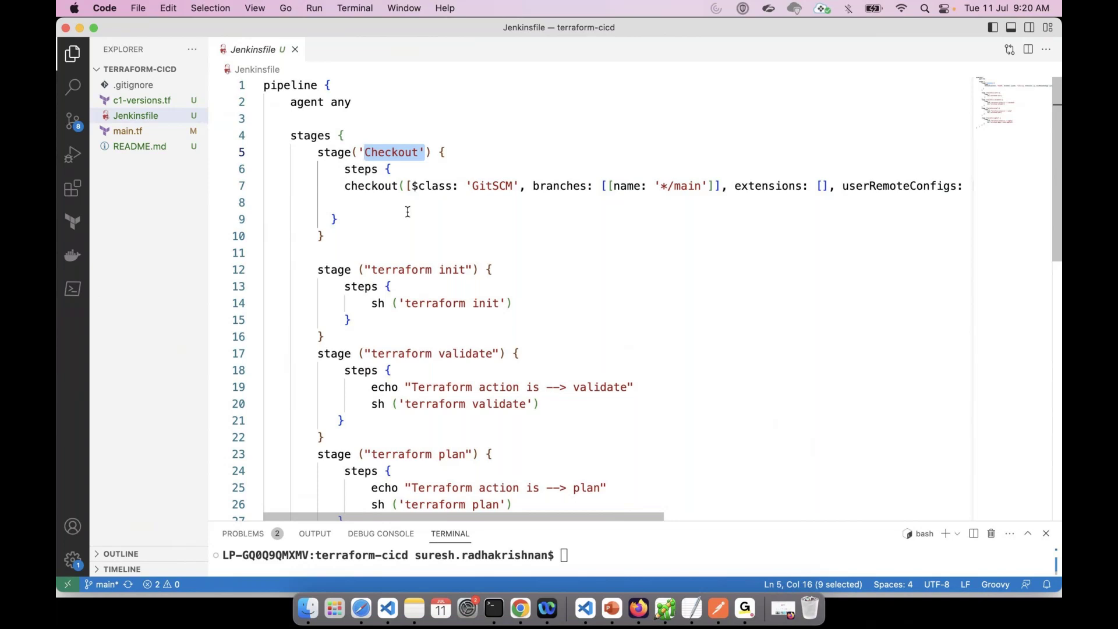
View the terraform-cicd repository on GitHub in Chrome, and inspect the full checkout command in the Jenkinsfile in VS Code.
click(520, 609)
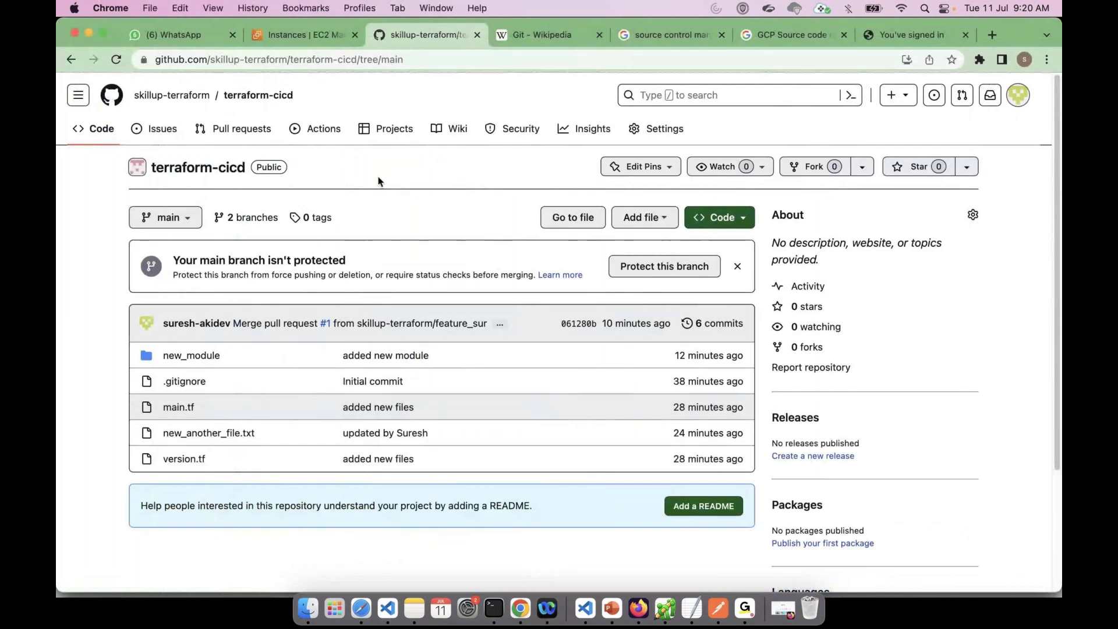
key(super+Tab)
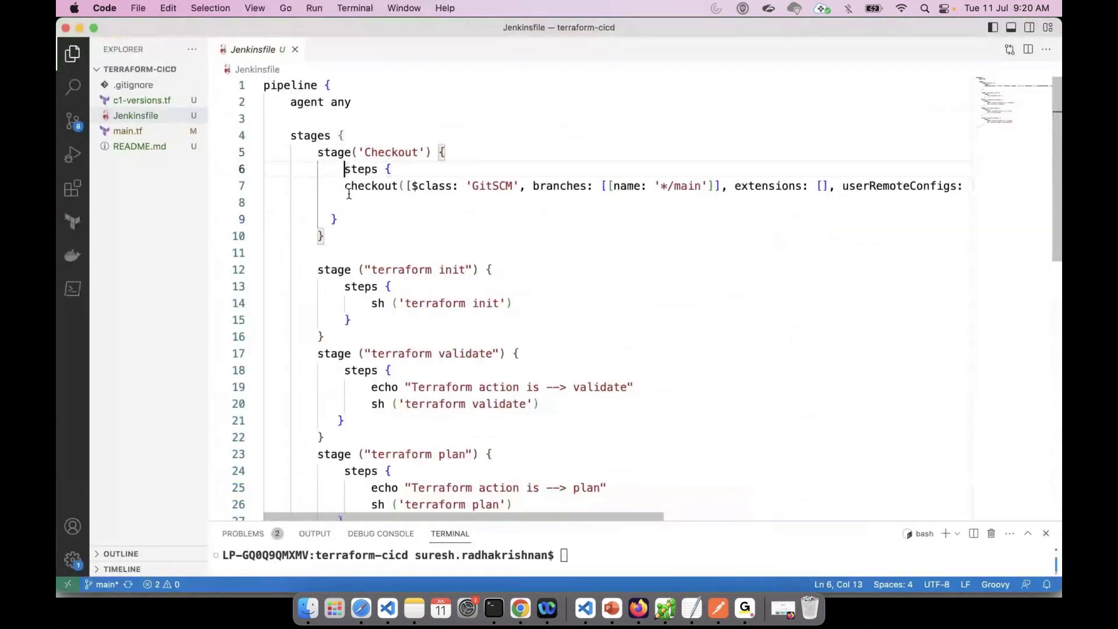
click(444, 213)
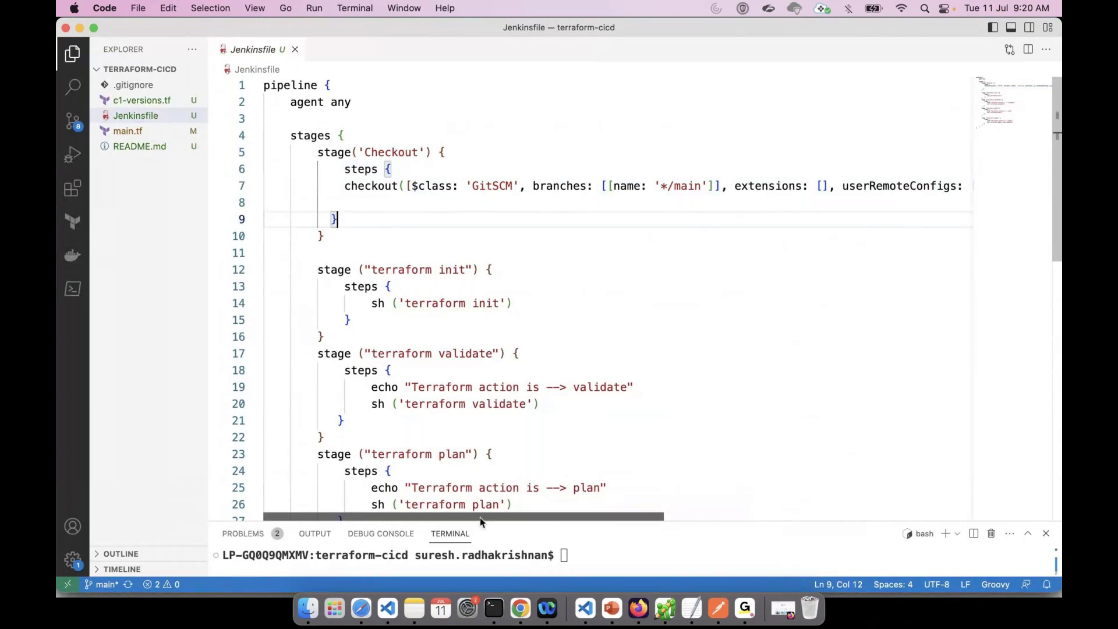
drag(345, 186, 893, 185)
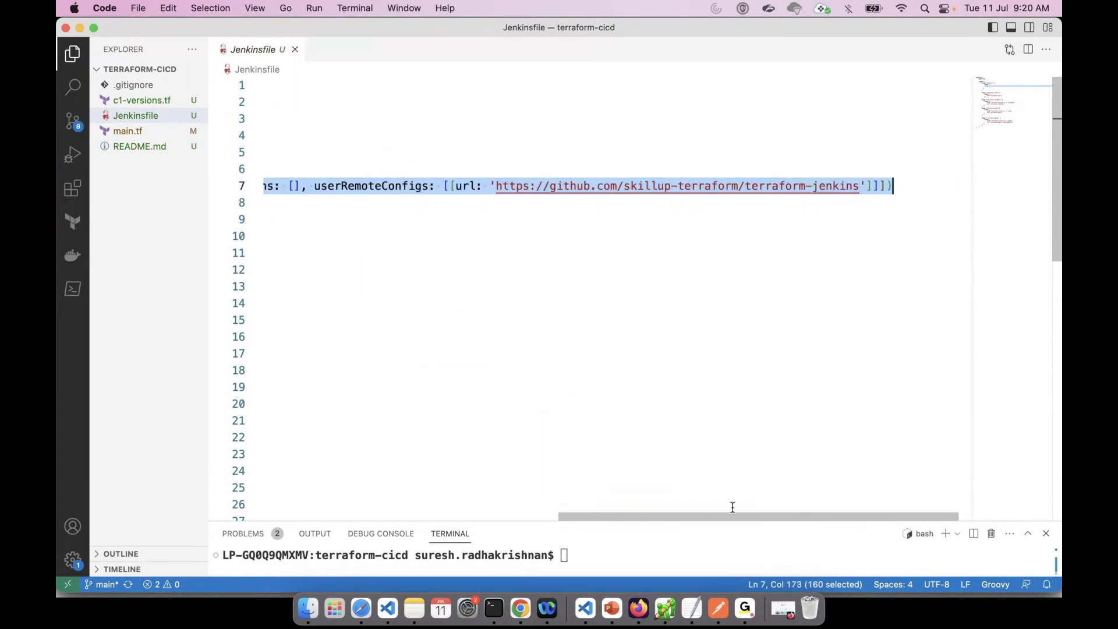
click(669, 285)
drag(660, 517, 900, 518)
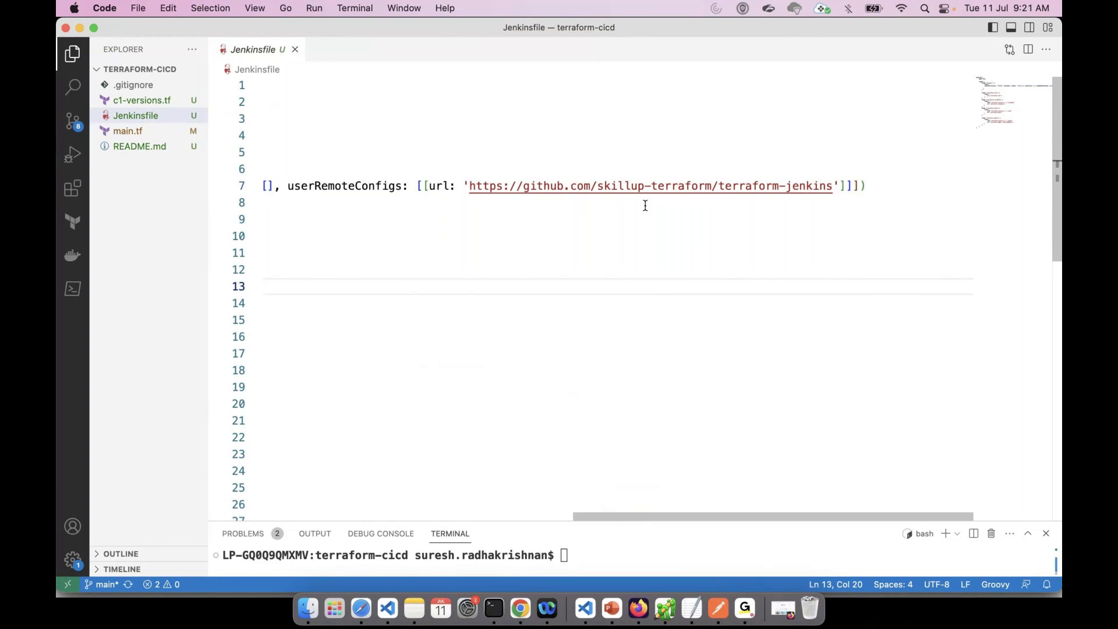
key(super+Tab)
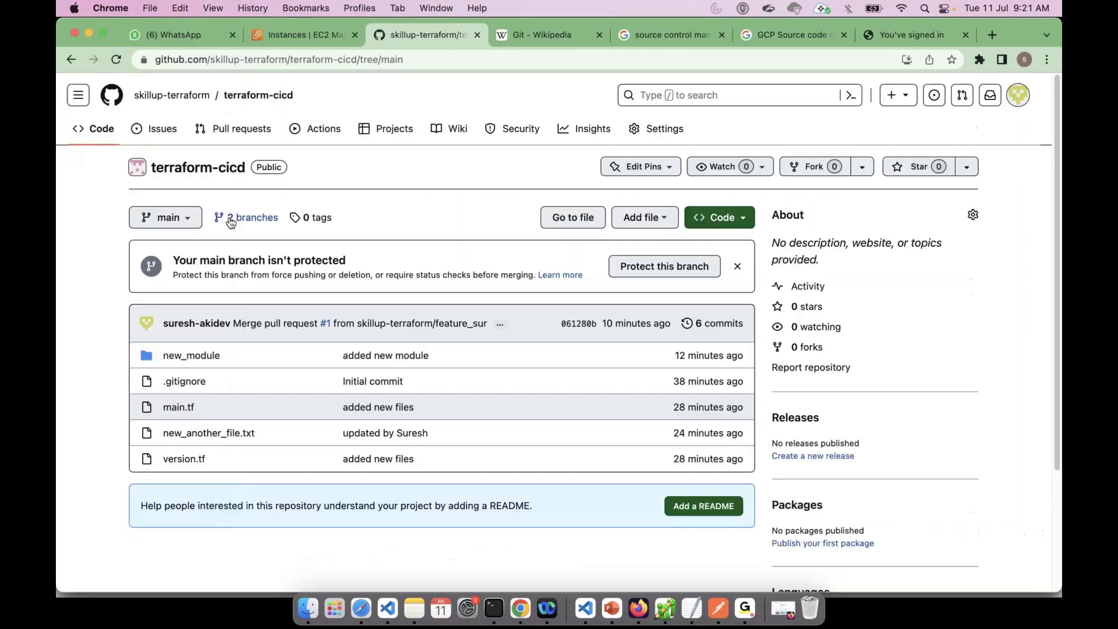
click(107, 131)
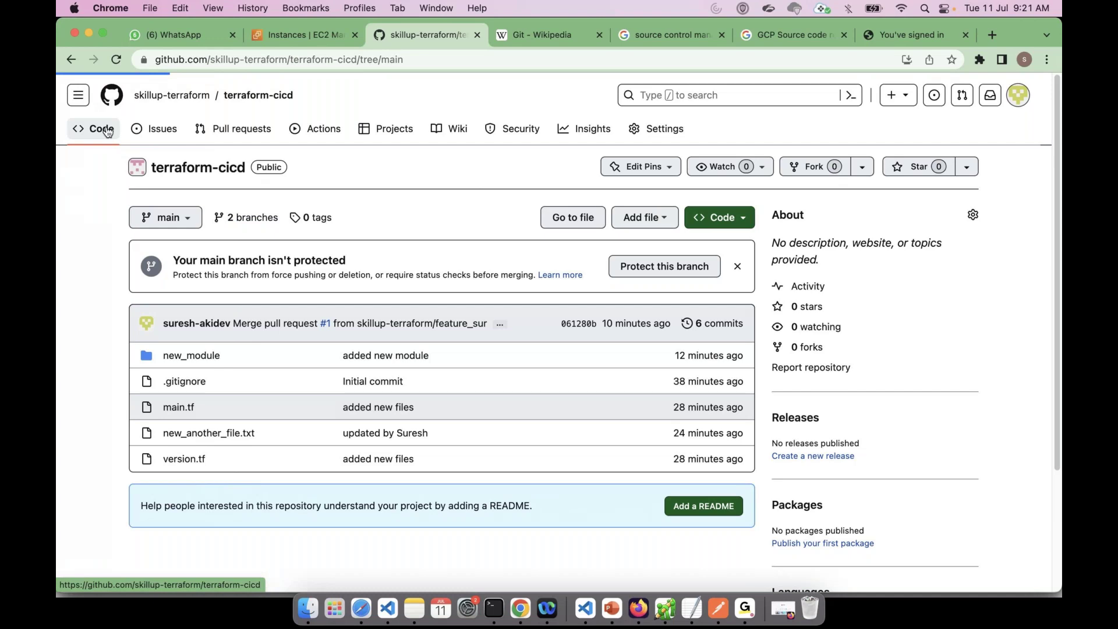
click(443, 60)
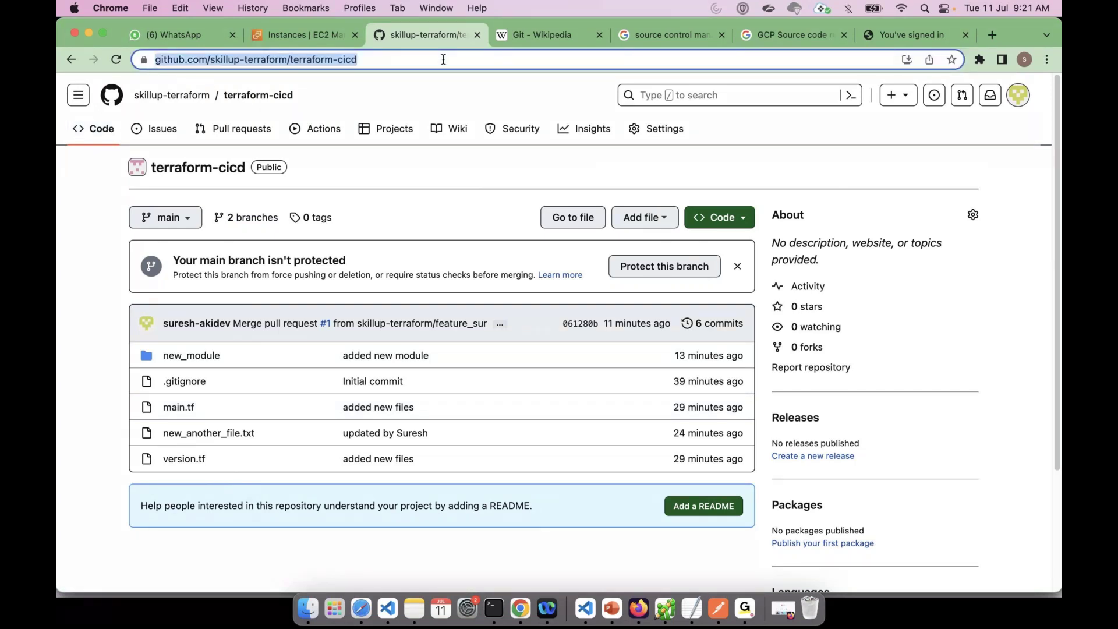
key(super+Tab)
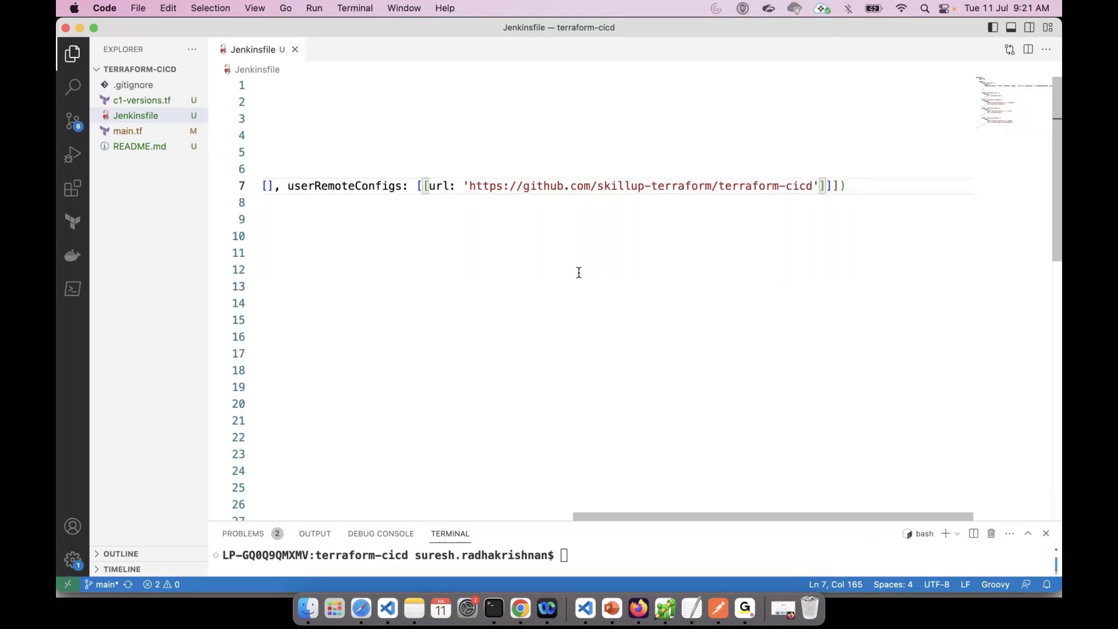
scroll(355, 495, left, 10)
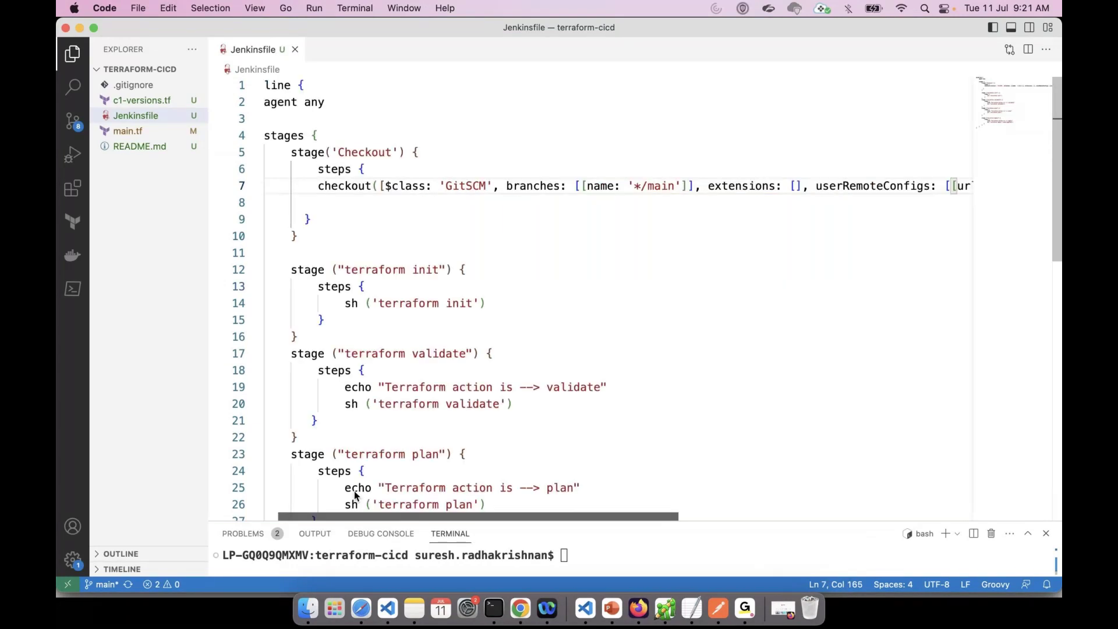
Rename the first two Jenkinsfile stages as "ST1 Checkout" and "ST2 terraform init", and save the file.
scroll(501, 234, down, 2)
scroll(501, 233, left, 1)
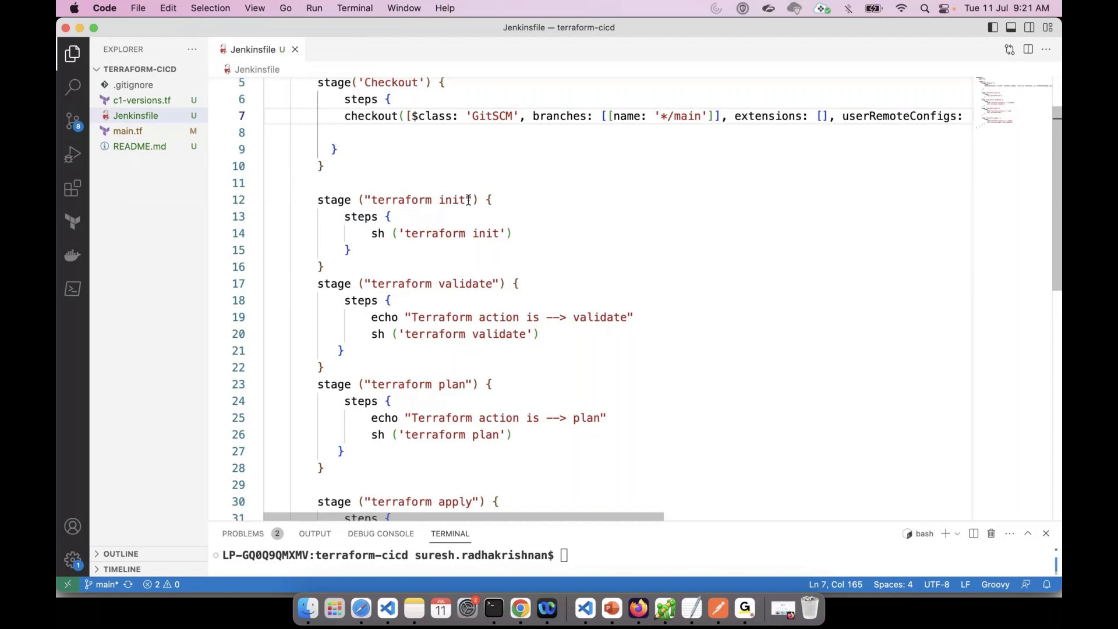
drag(467, 200, 373, 200)
click(373, 200)
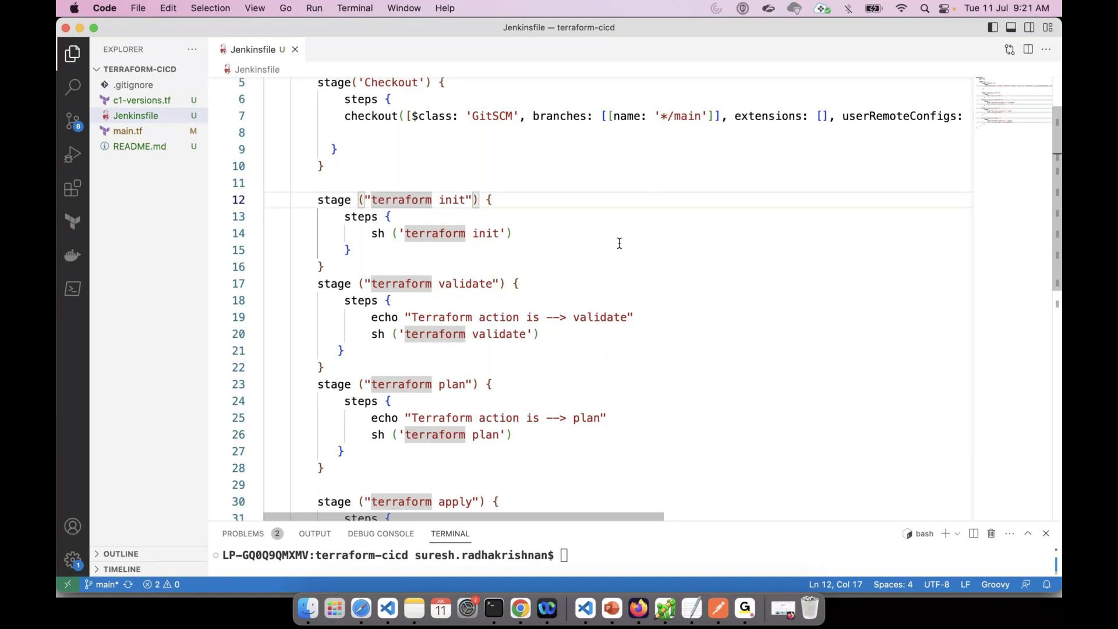
text(ST2)
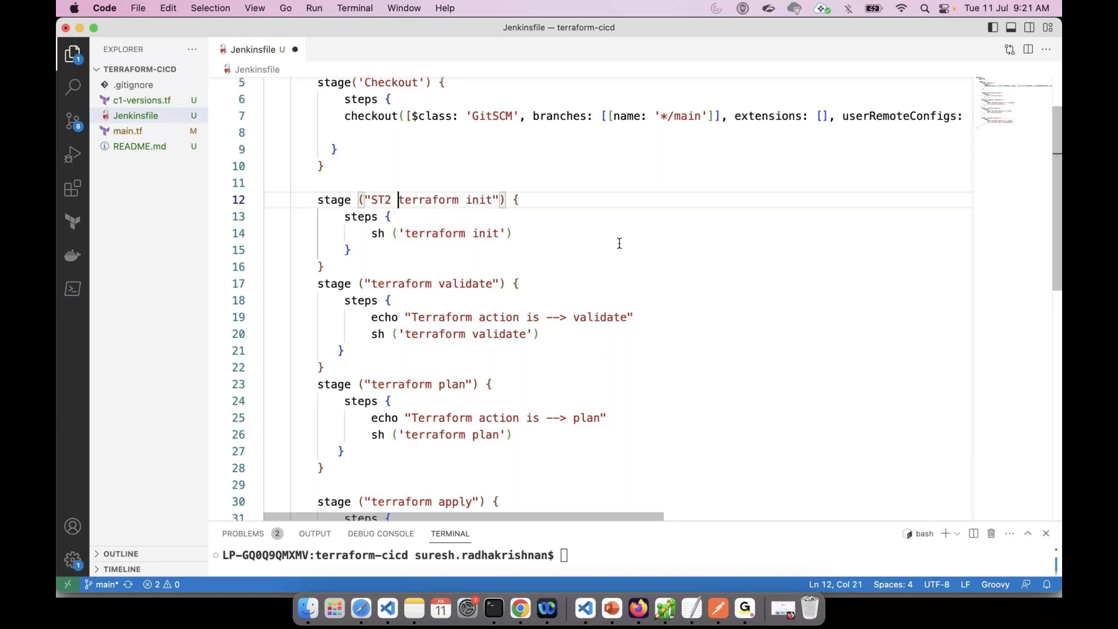
click(365, 82)
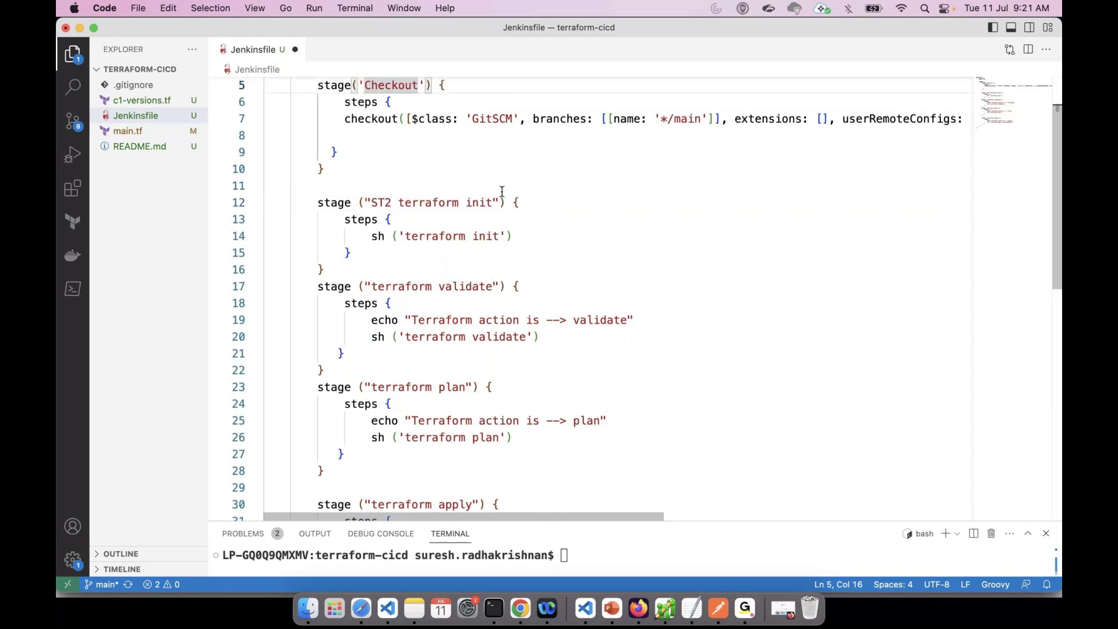
text(ST1)
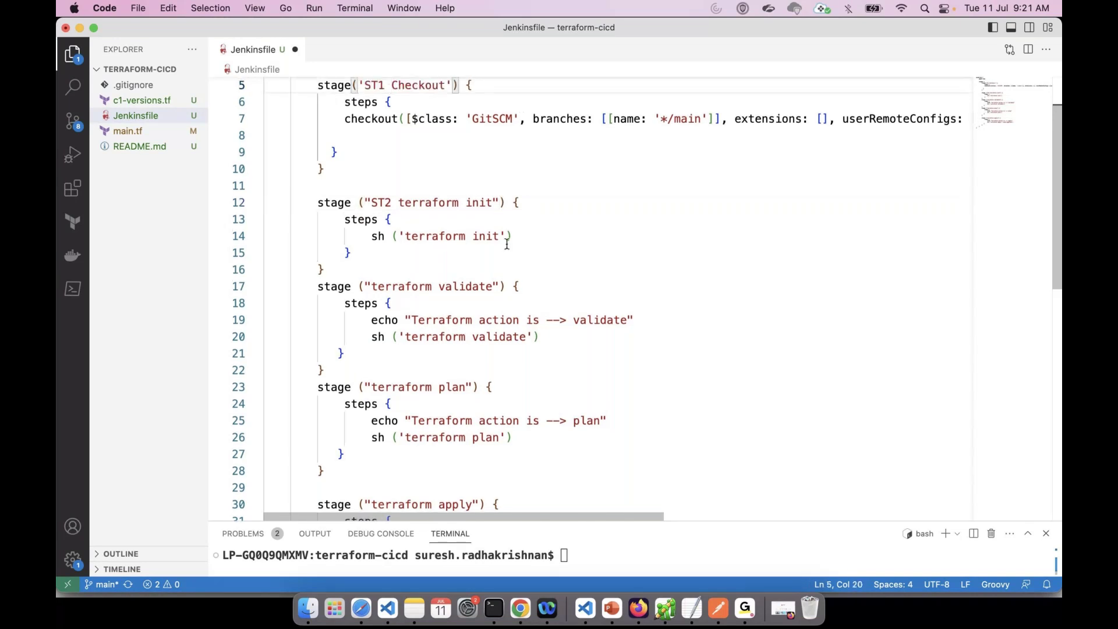
key(super+s)
Examine the ST2 terraform init stage and the sh keyword that runs its command.
drag(504, 202, 382, 202)
click(556, 220)
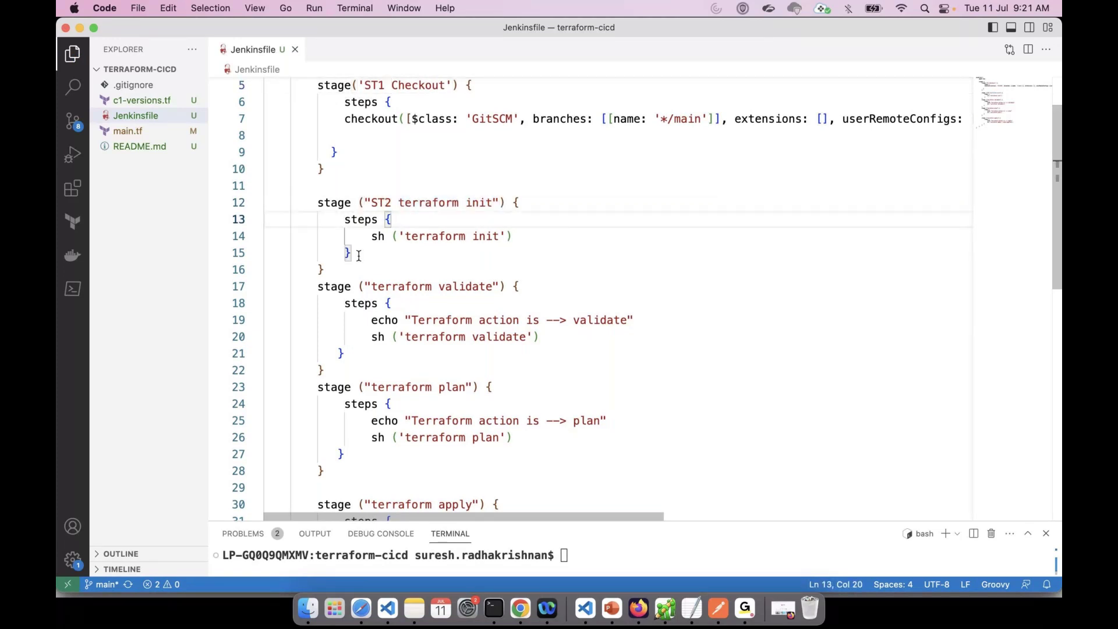
click(461, 270)
double_click(382, 235)
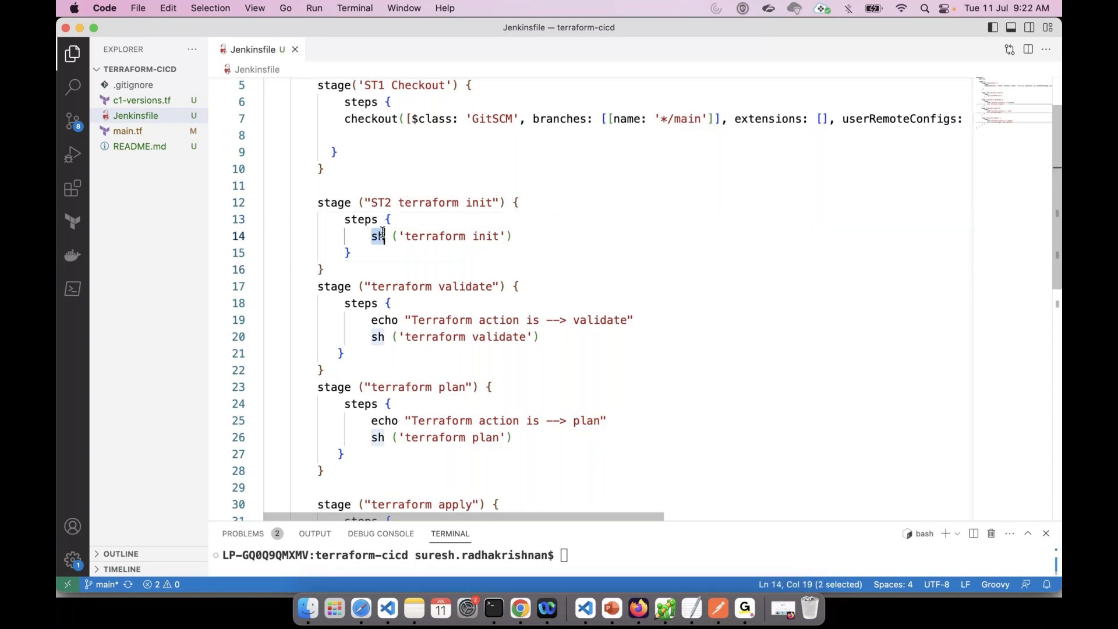
click(490, 261)
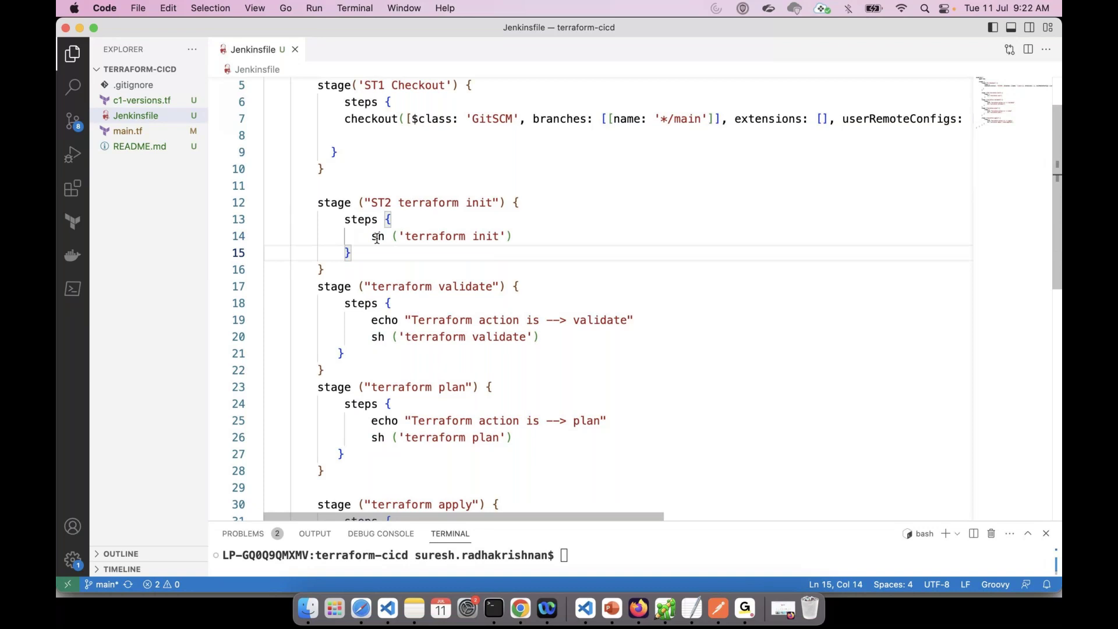
click(484, 272)
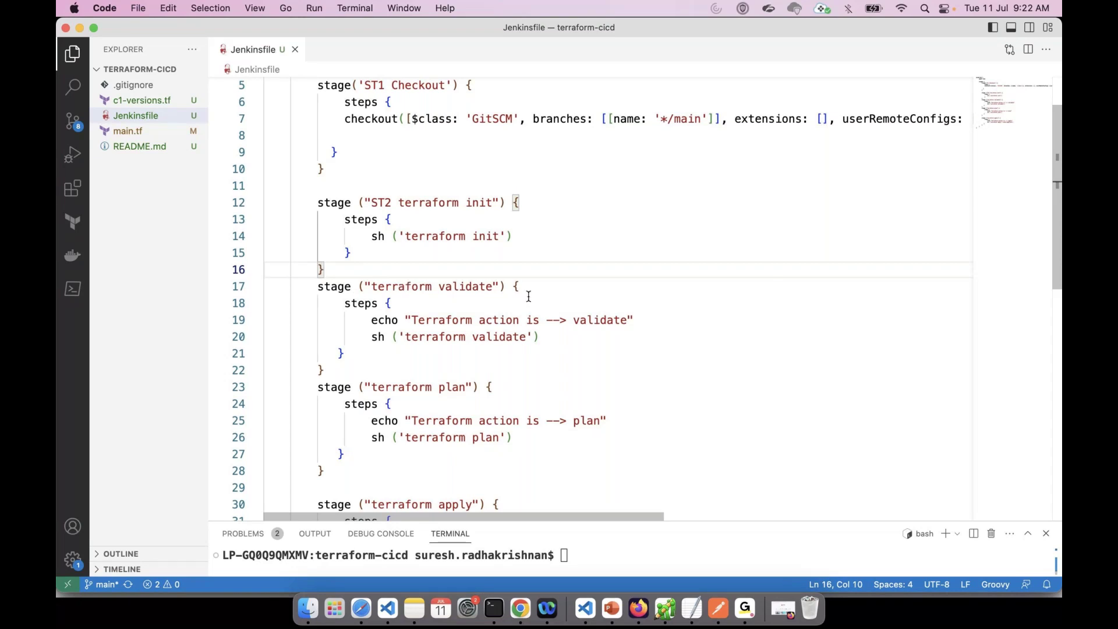
Read through the terraform validate, plan and apply stages and the shell commands they run.
scroll(529, 297, down, 2)
drag(372, 251, 558, 274)
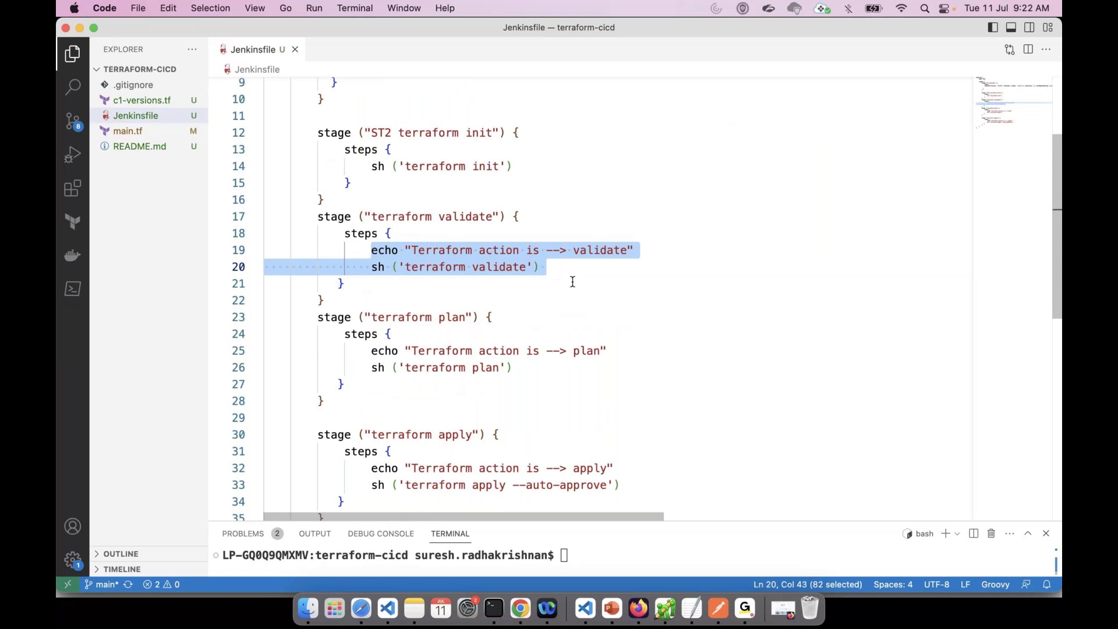
click(573, 282)
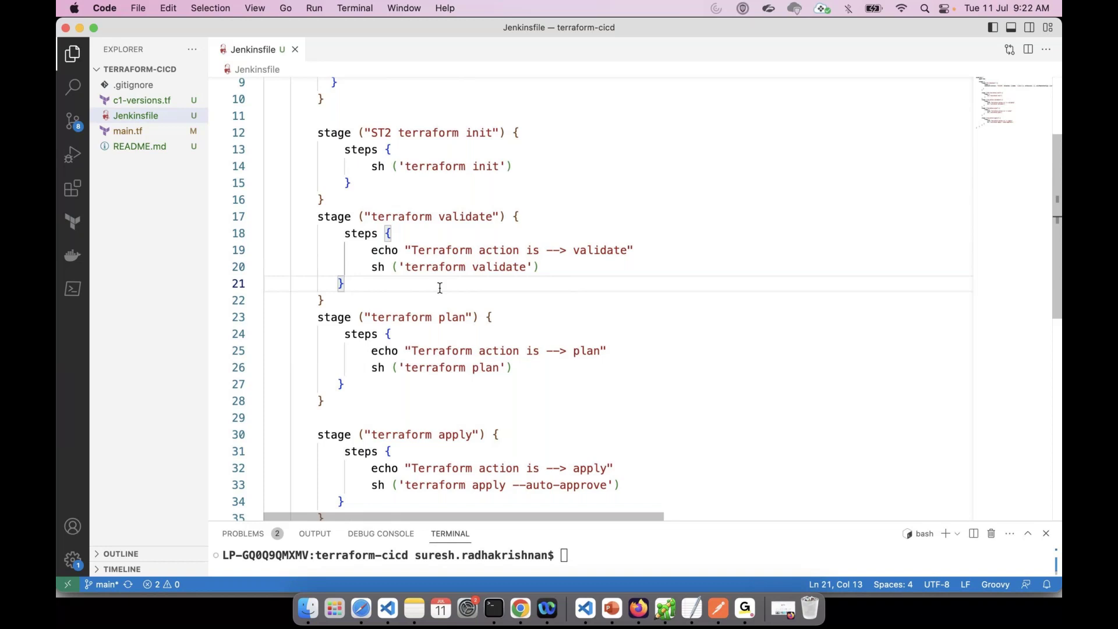
click(493, 318)
scroll(498, 285, down, 2)
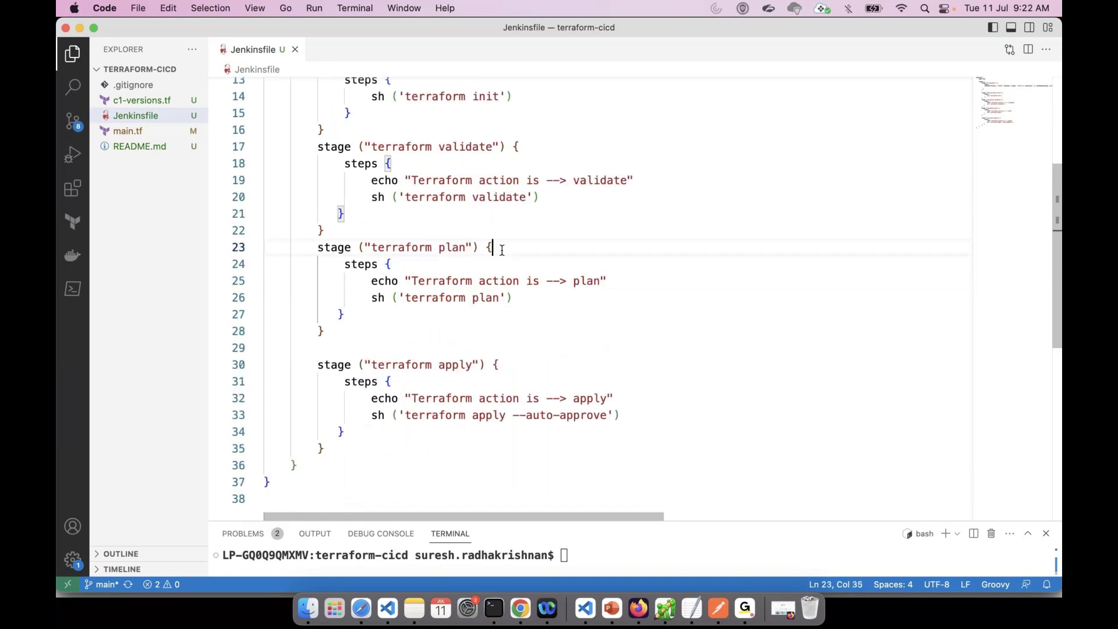
click(518, 298)
key(shift+Home)
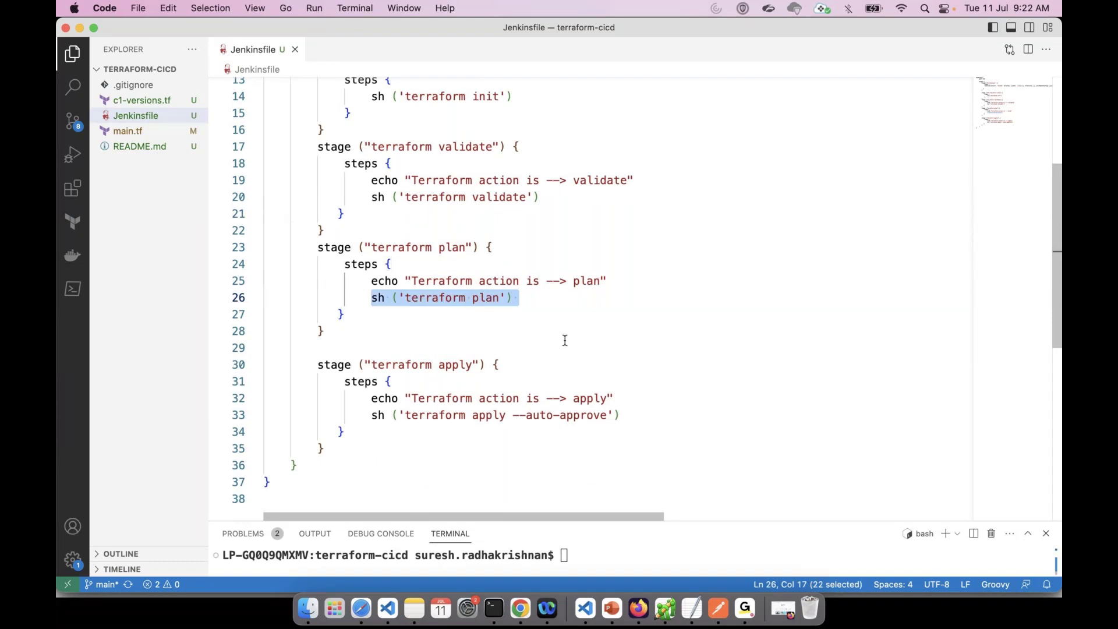
scroll(565, 340, down, 2)
drag(624, 345, 445, 345)
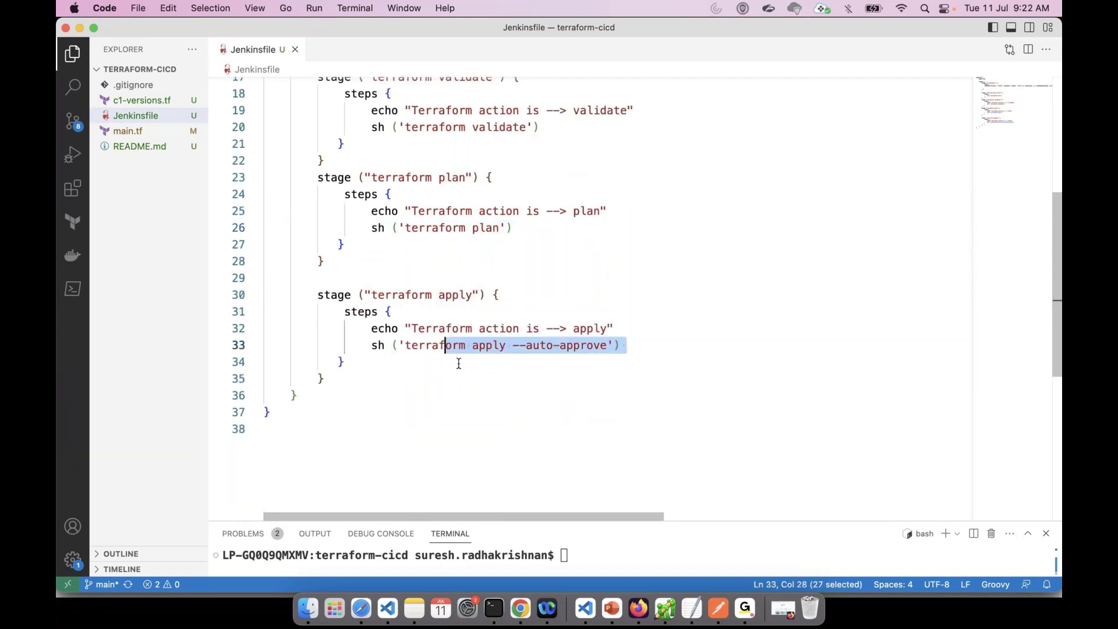
click(481, 388)
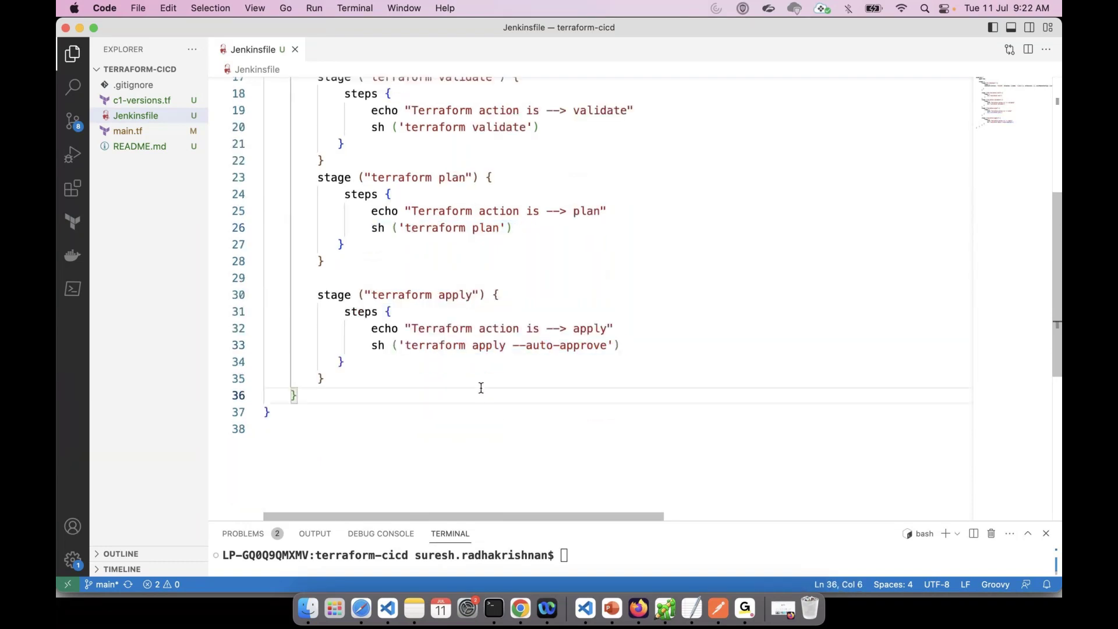
Review the Jenkins Simple Workflow slide in PowerPoint, and return to VS Code to check the terraform init command in the Jenkinsfile.
scroll(479, 392, up, 2)
scroll(530, 274, up, 5)
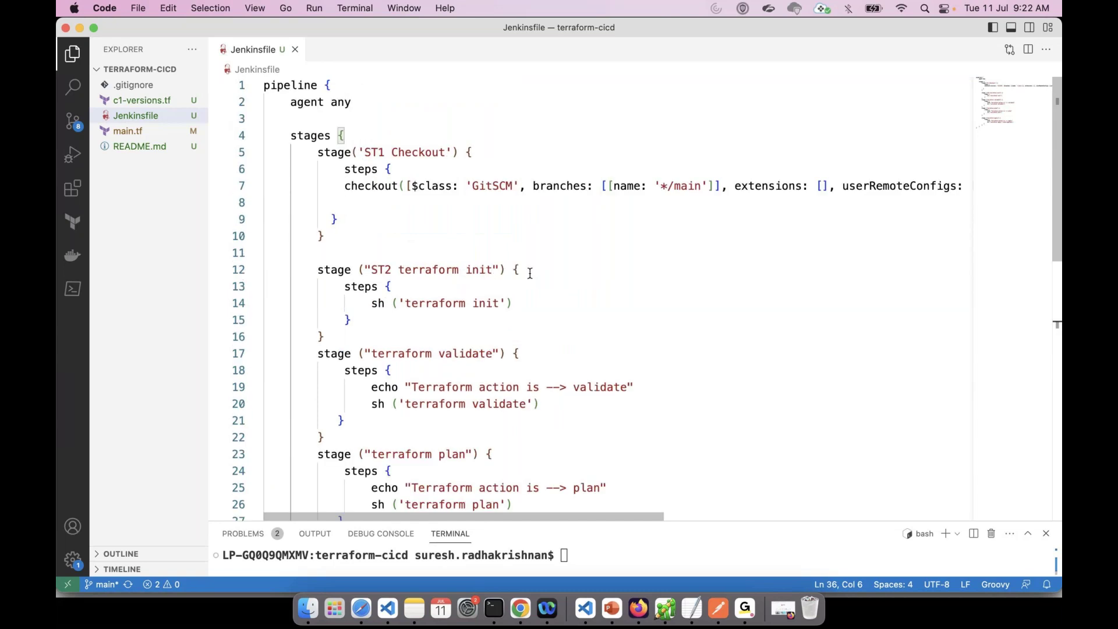
click(611, 609)
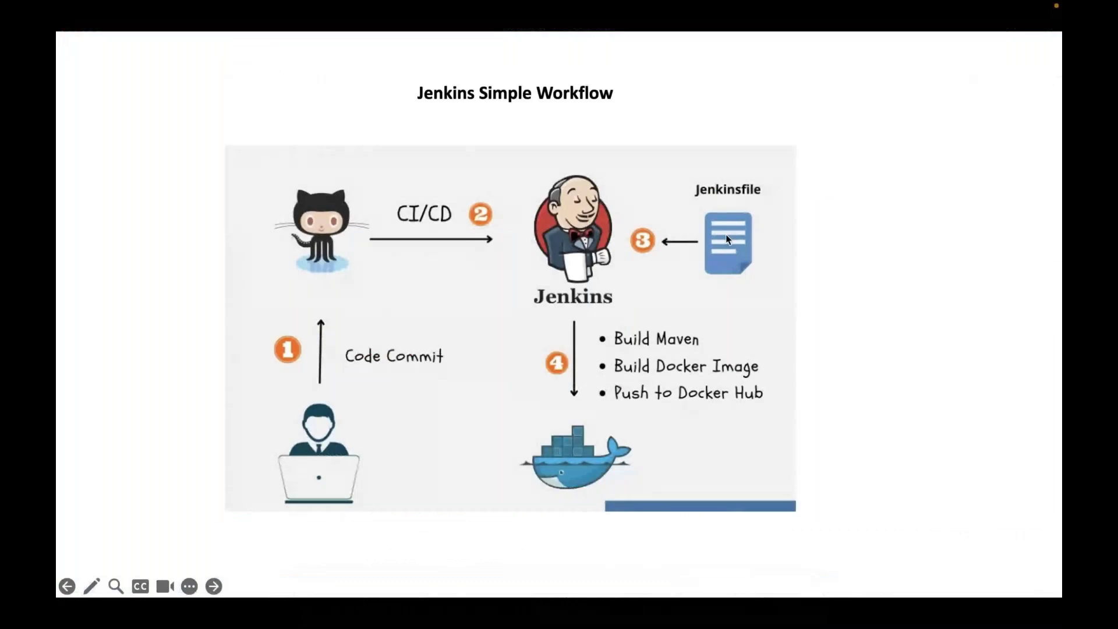
key(super+Tab)
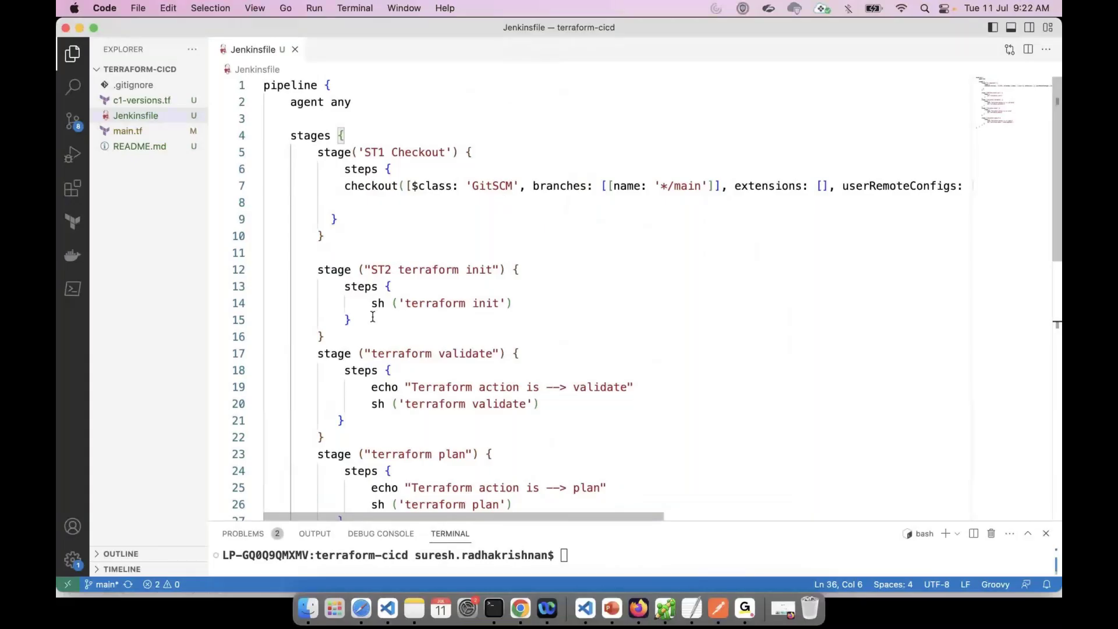
drag(365, 303, 506, 303)
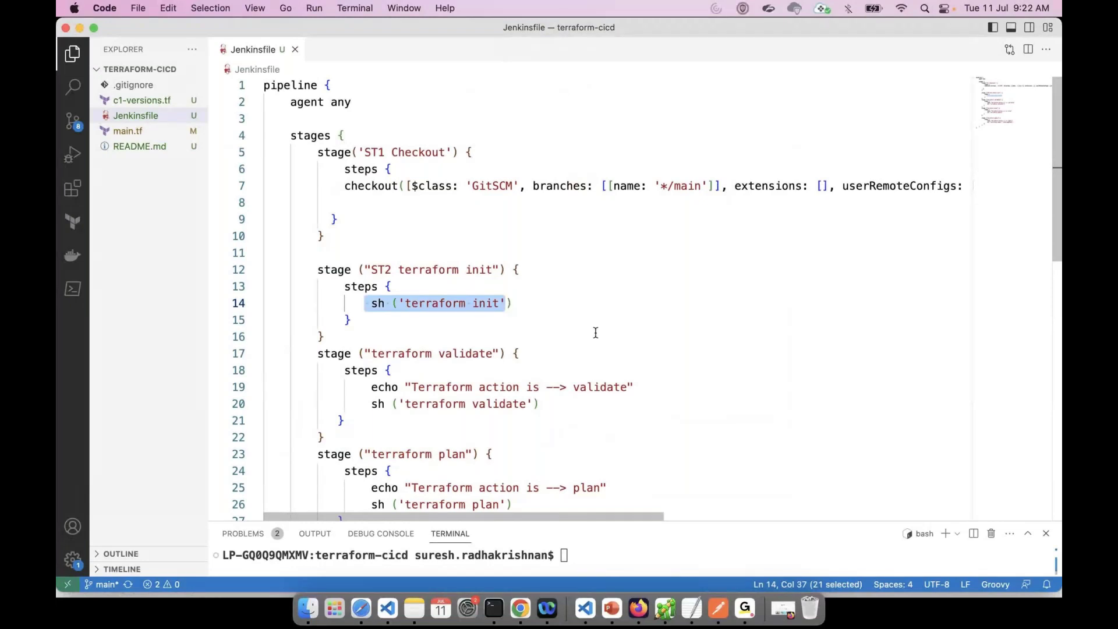
click(585, 334)
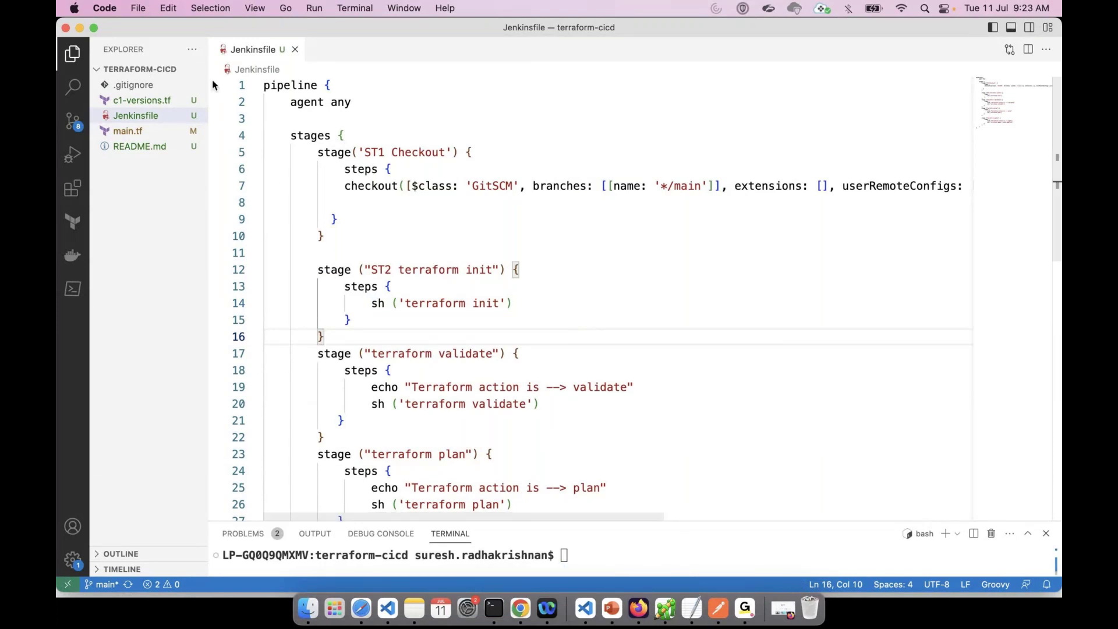
Enlarge the terminal area to about half the window height and run clear in it.
drag(697, 526, 697, 266)
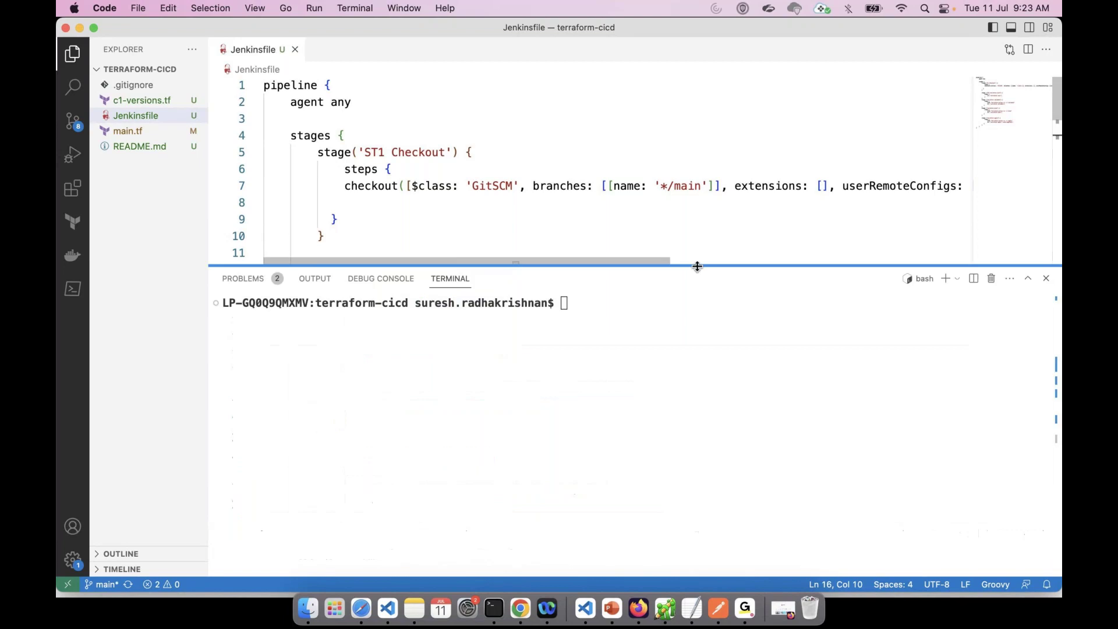
click(747, 357)
text(clear)
key(Return)
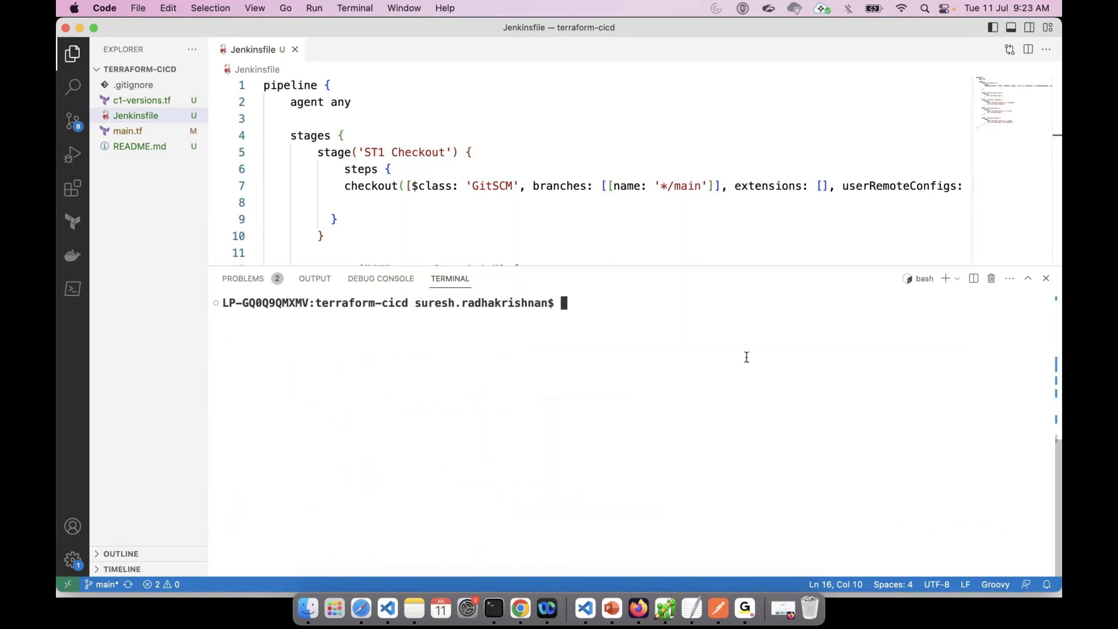
Run git status in a taller terminal and review the modified, deleted and untracked files.
text(git status)
key(Return)
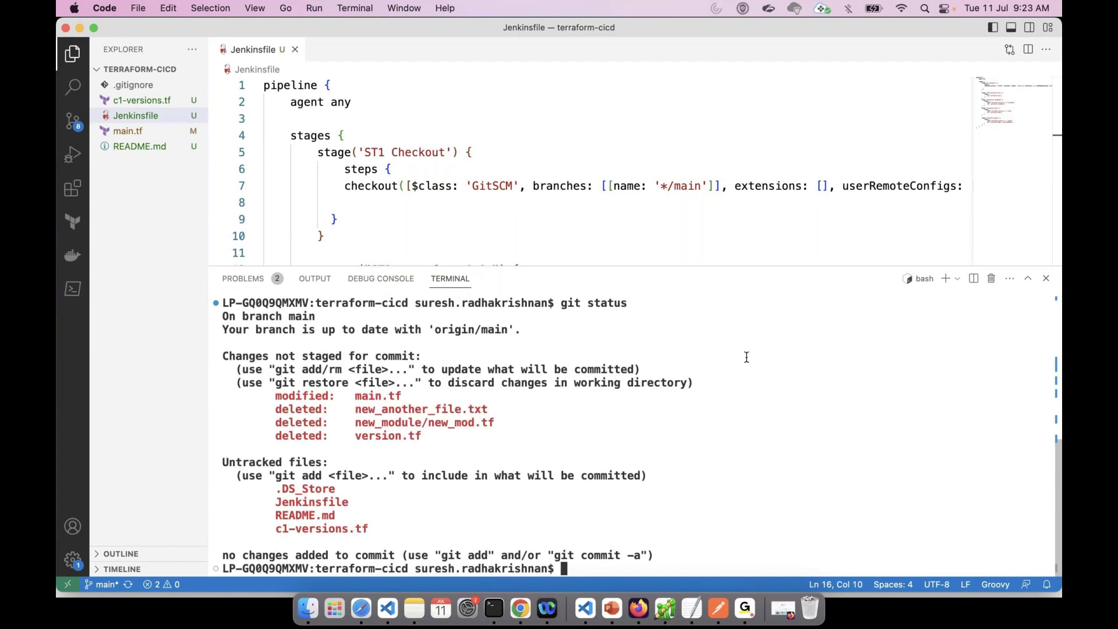
drag(524, 267, 525, 149)
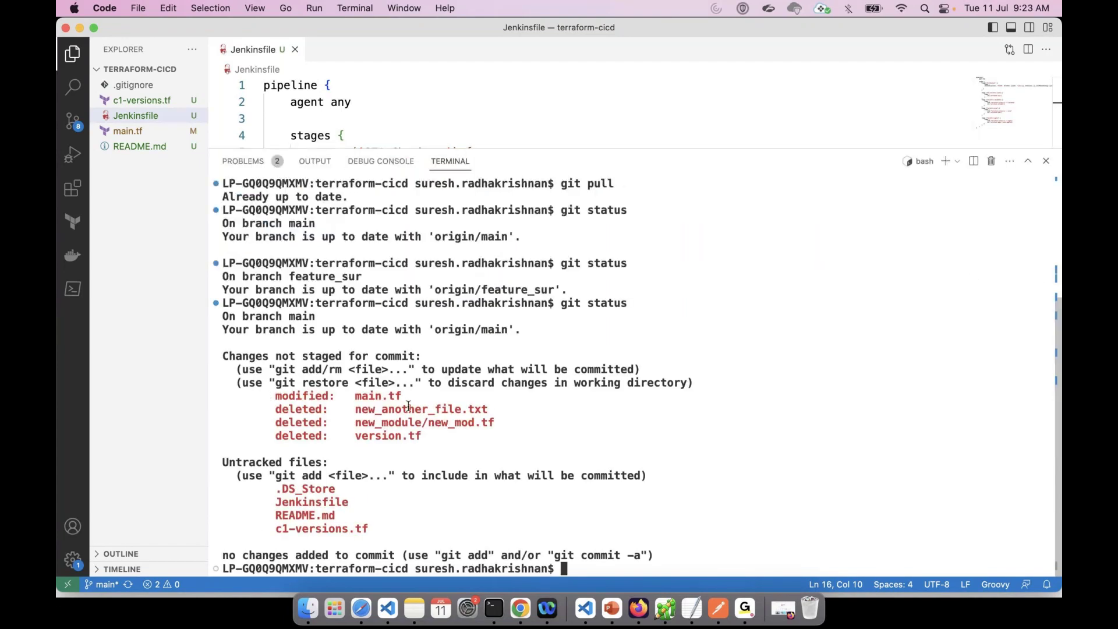
drag(428, 436, 251, 412)
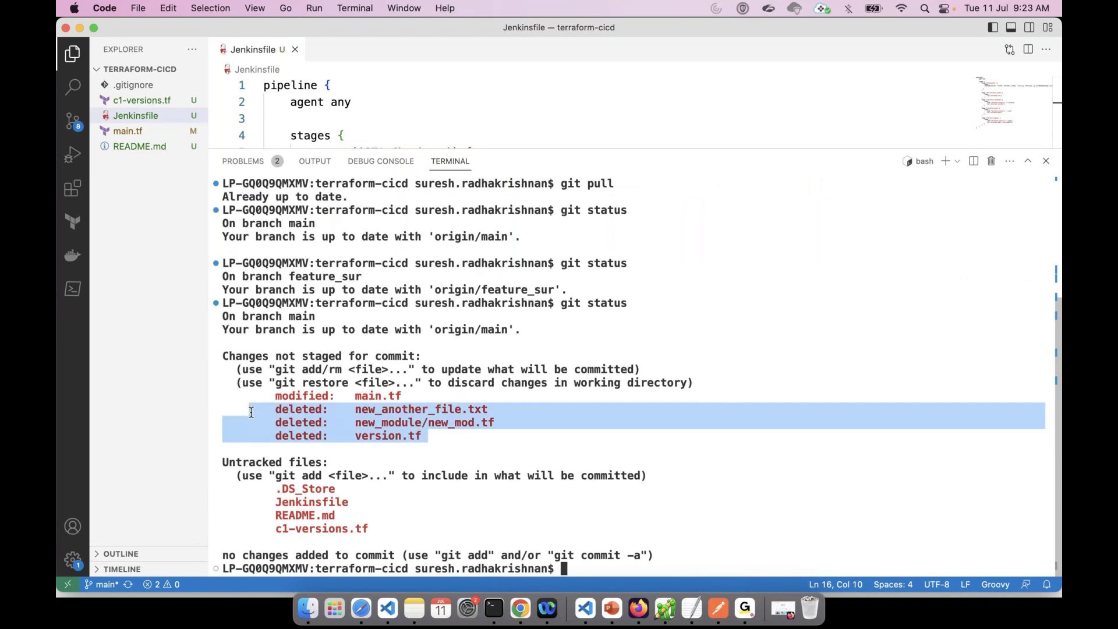
click(520, 459)
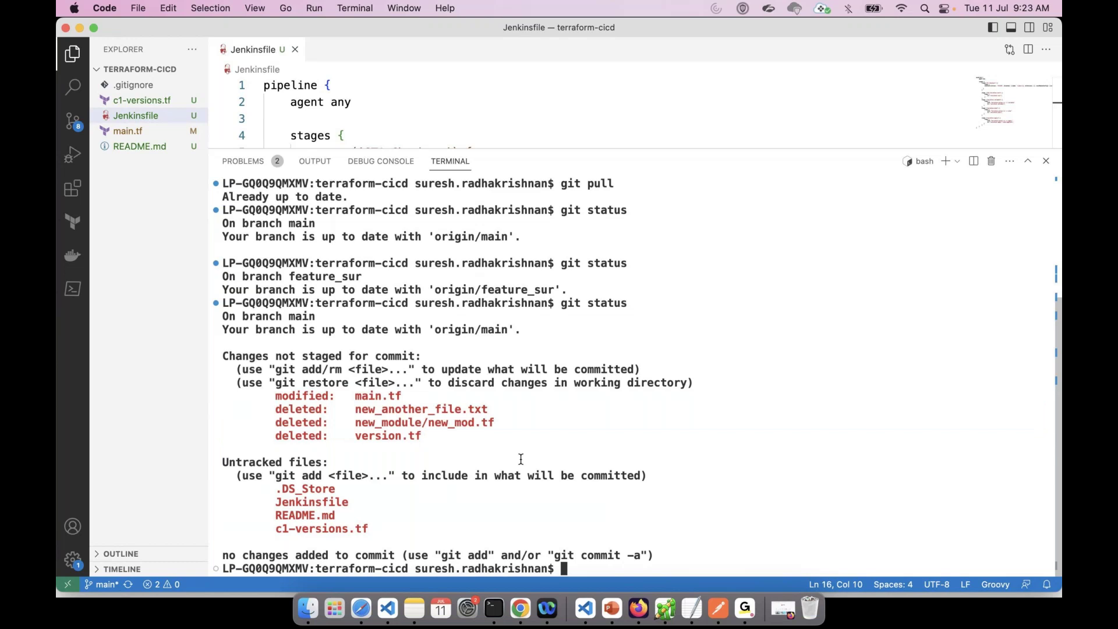
drag(415, 438, 342, 395)
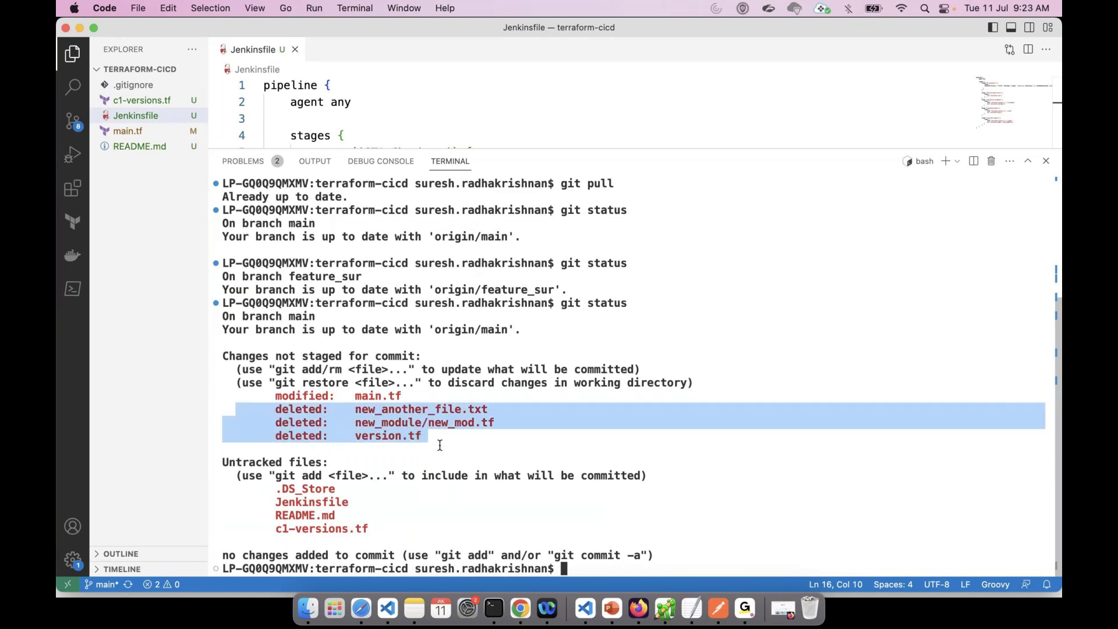
drag(430, 438, 322, 396)
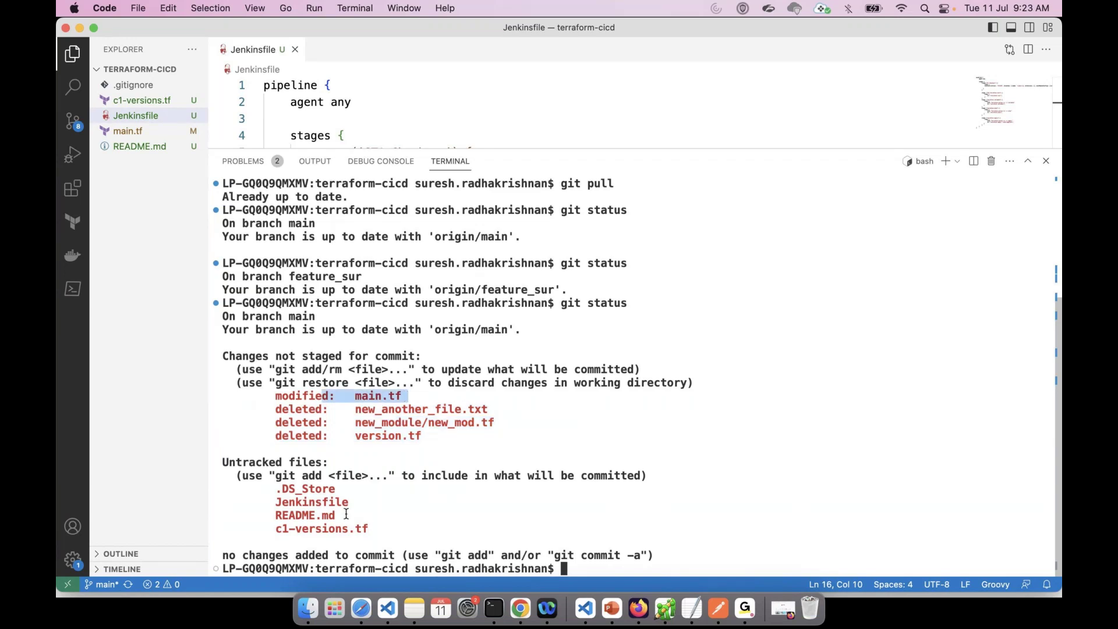
click(713, 416)
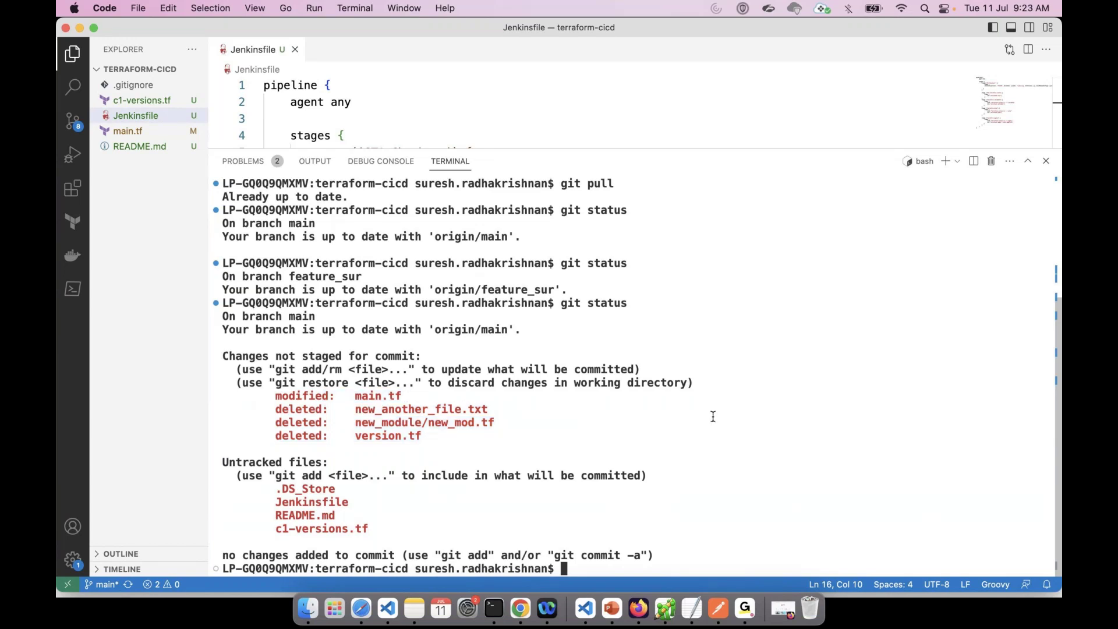
Commit all changes in the repository with the message "added terraform files" and push the commit to the remote.
text(git add .)
key(Return)
text(comm)
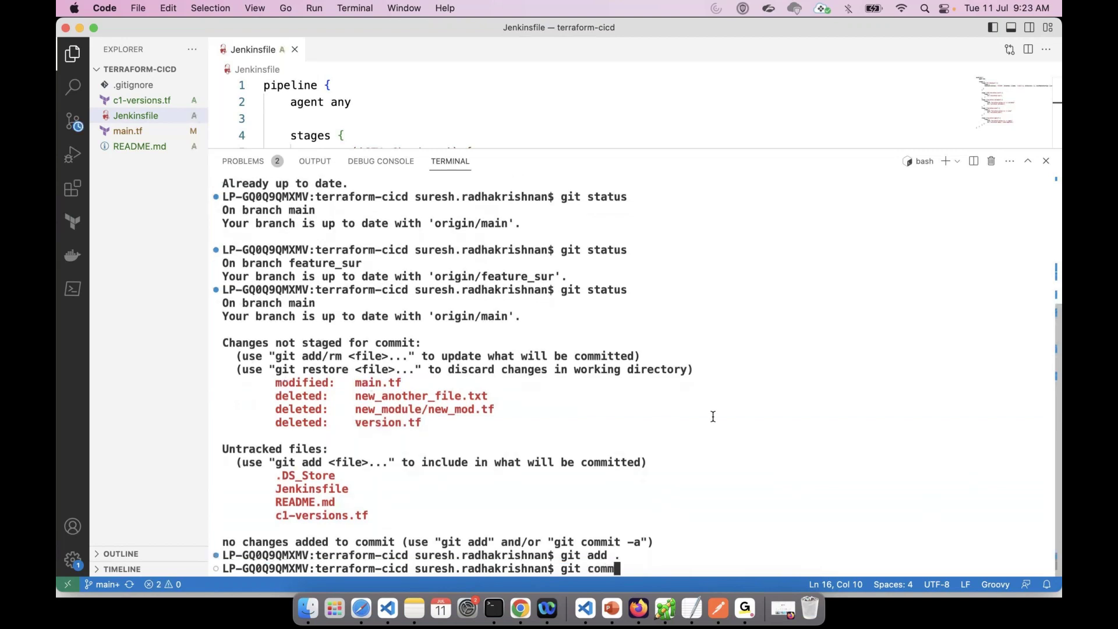
text(it -m "")
key(Left)
text(added terraform files)
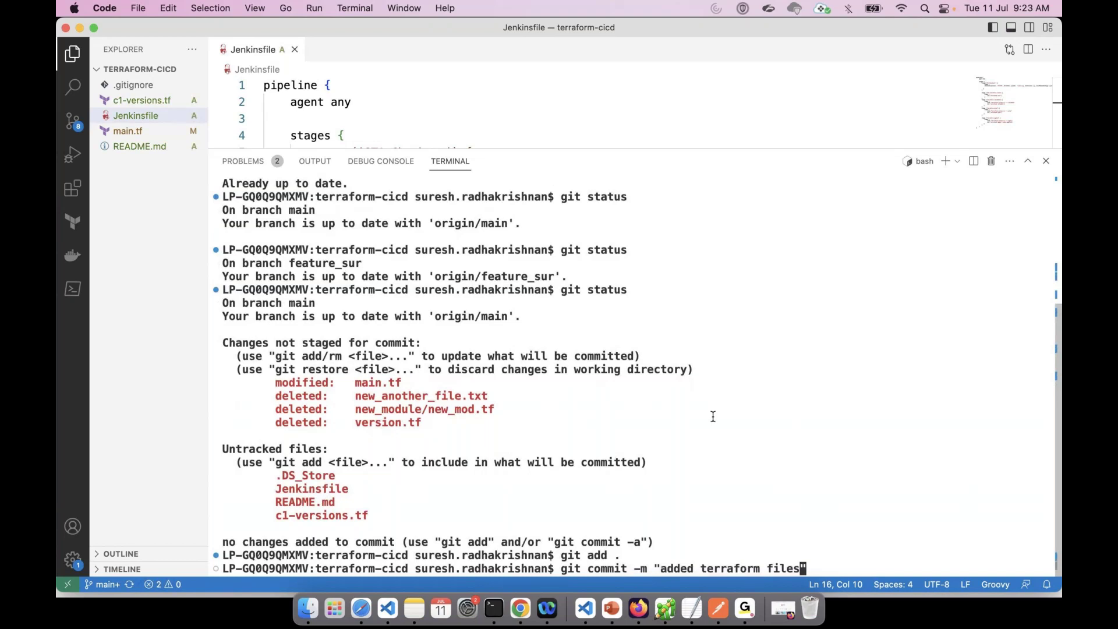
text(")
key(Return)
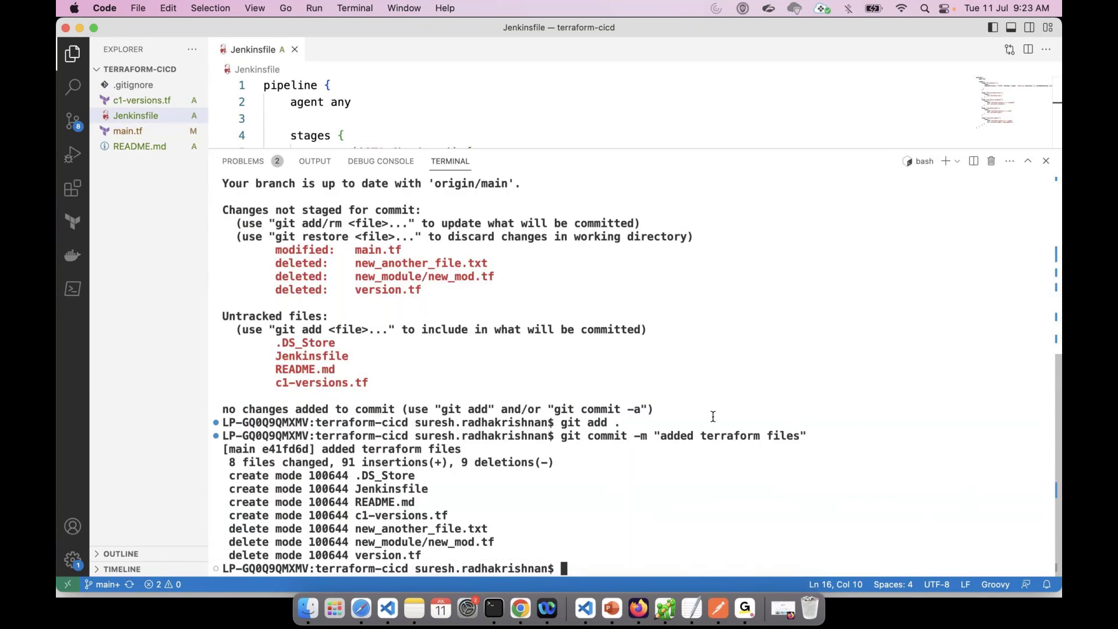
text(git push)
key(Return)
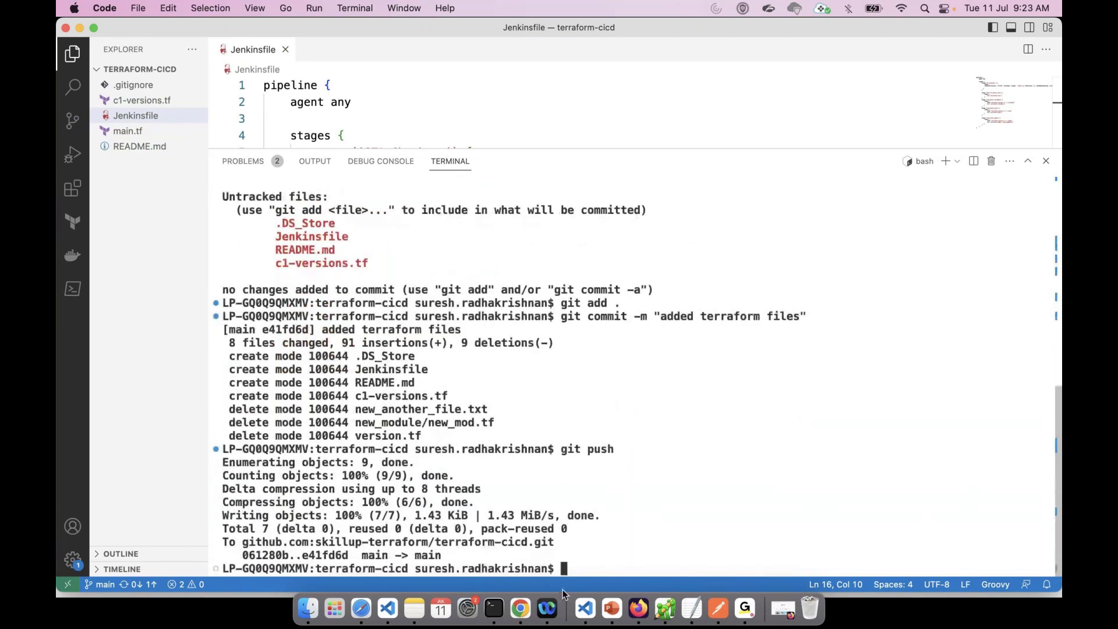
Switch to Chrome, reload the terraform-cicd GitHub page to check its file list, and glance at the Jenkins Simple Workflow slide in PowerPoint.
click(522, 607)
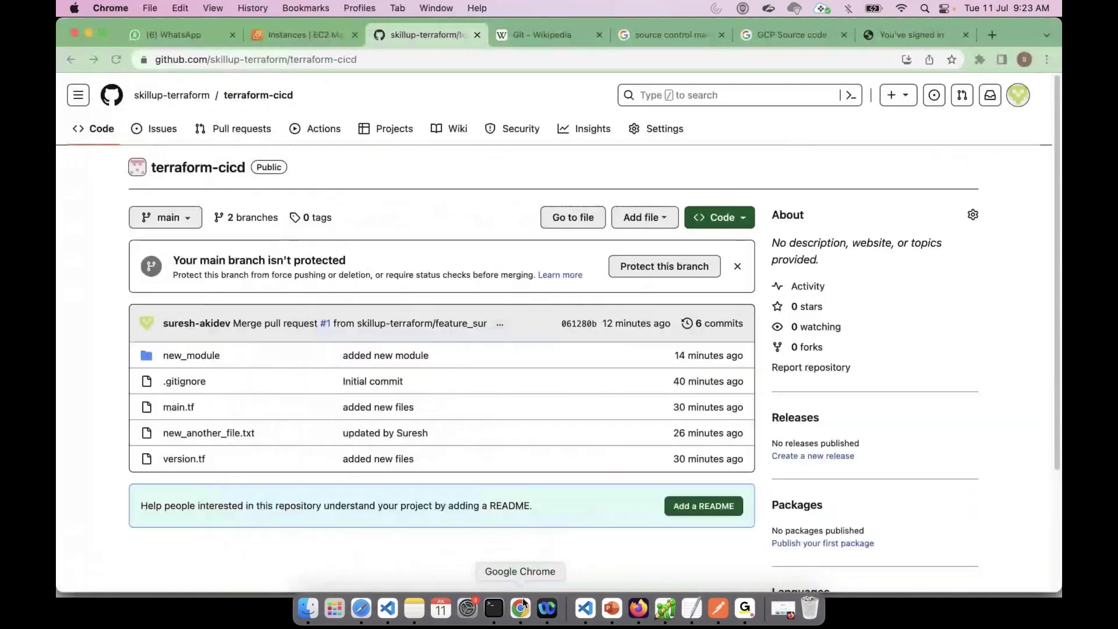
key(super+l)
key(Return)
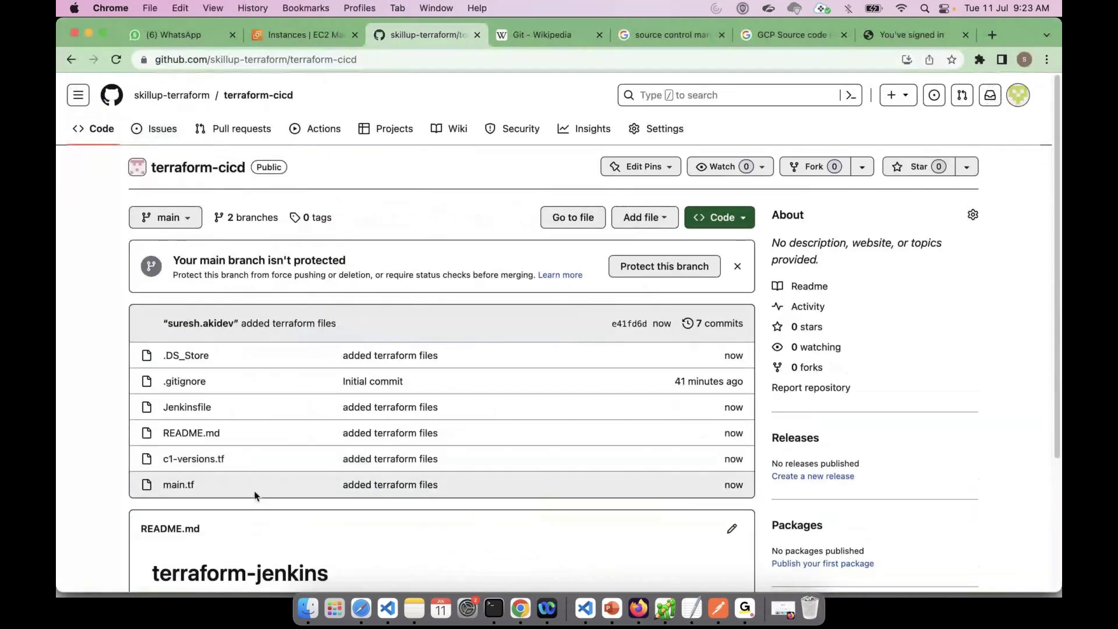
scroll(204, 405, down, 1)
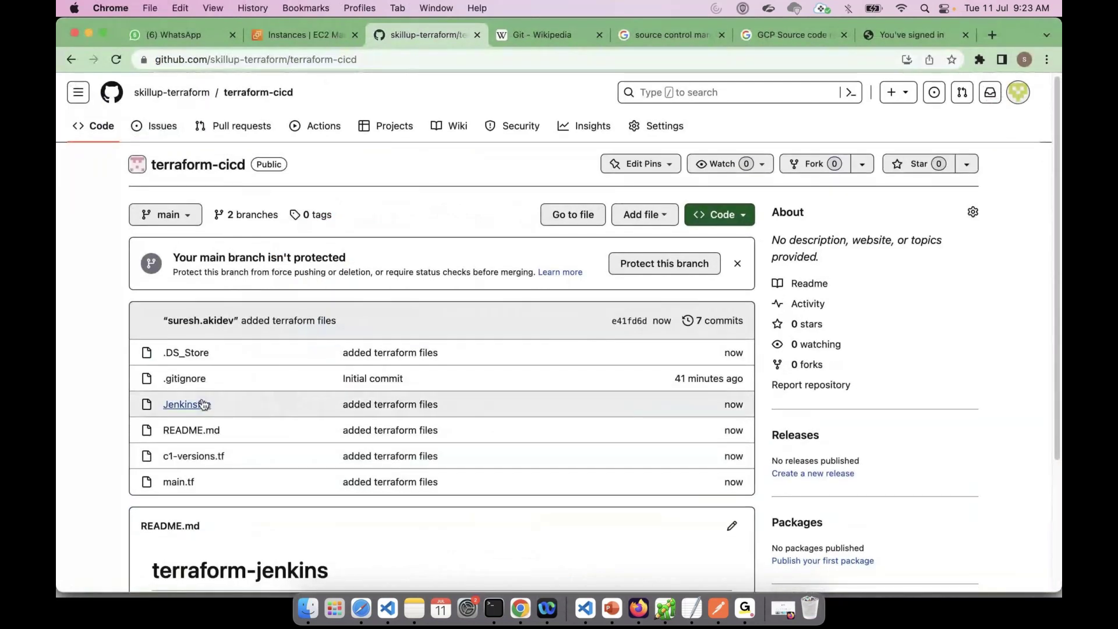
scroll(471, 395, down, 3)
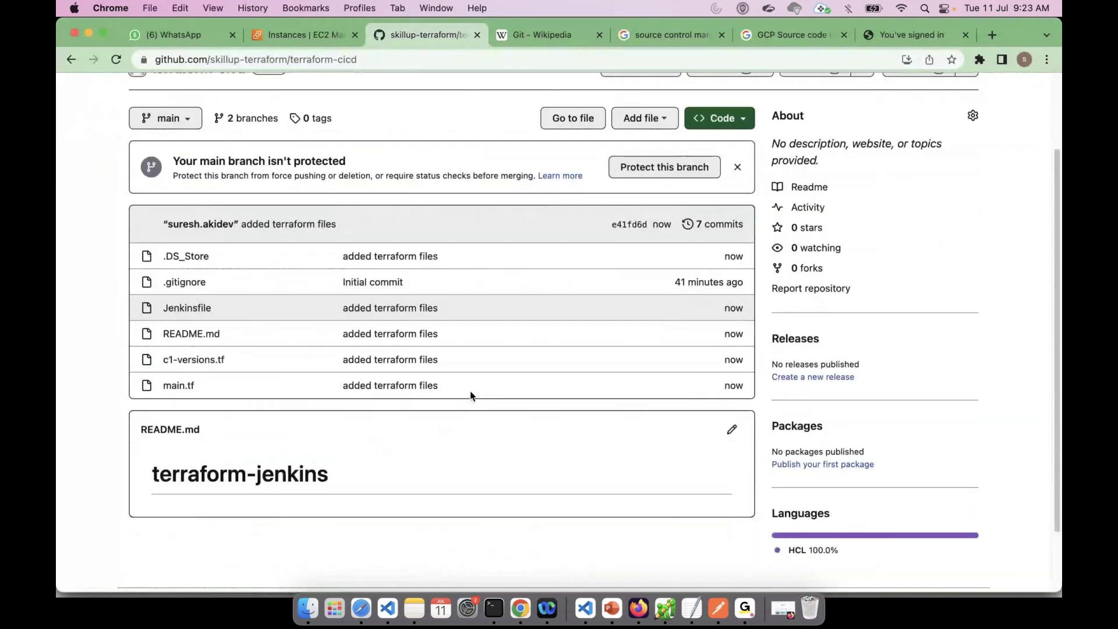
scroll(471, 393, down, 1)
click(611, 608)
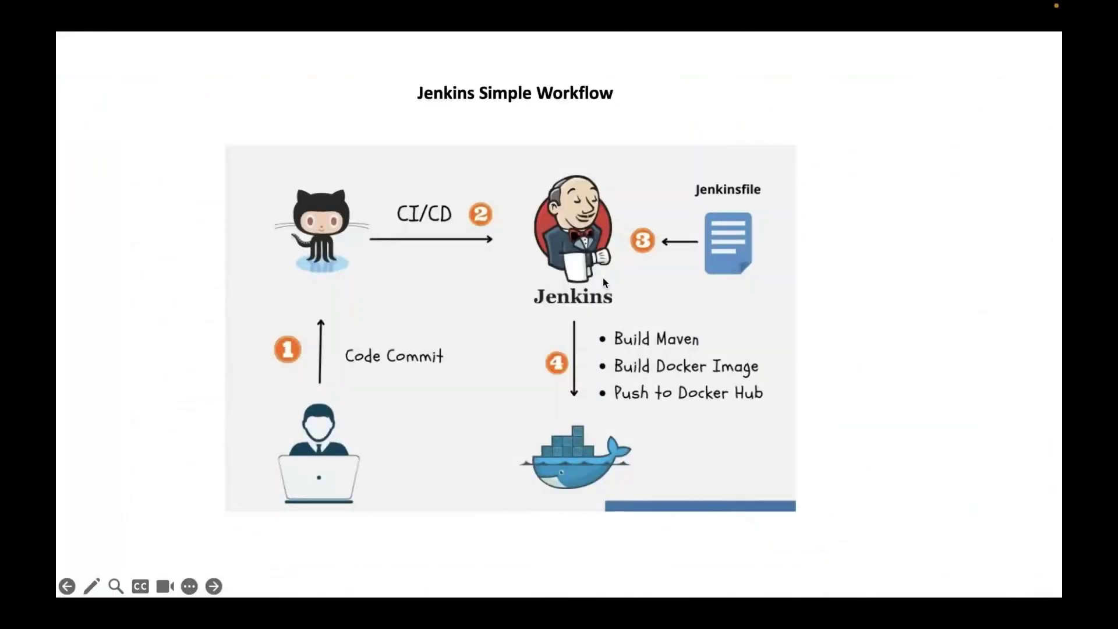
key(super+Tab)
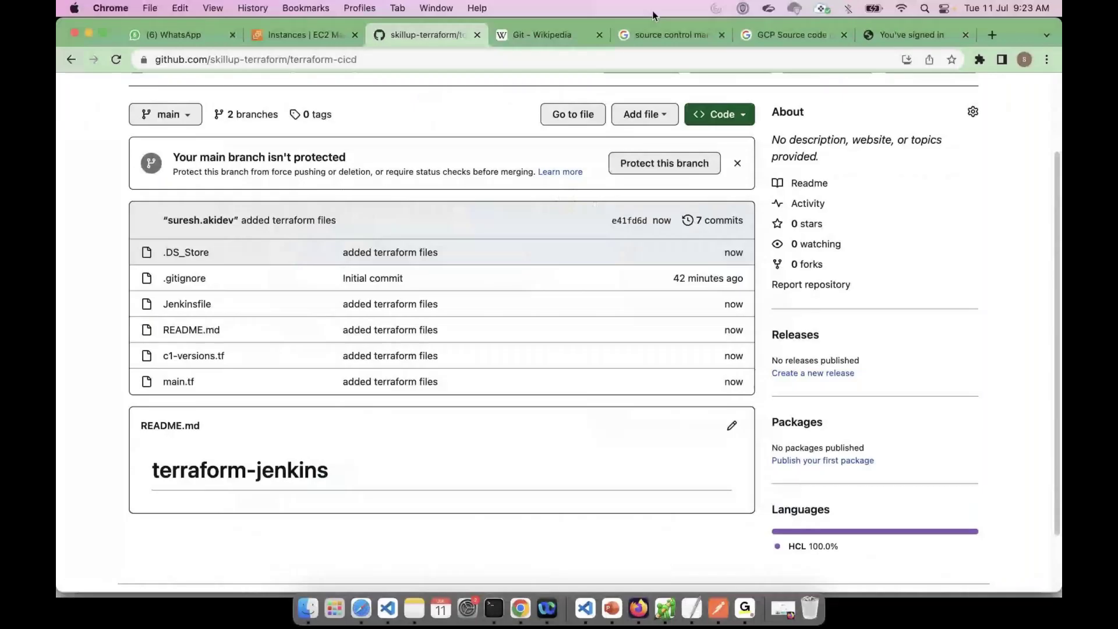
Select the Jenkins-Master instance in the EC2 console, copy its public IPv4 DNS and paste it into a new browser tab's address.
click(304, 34)
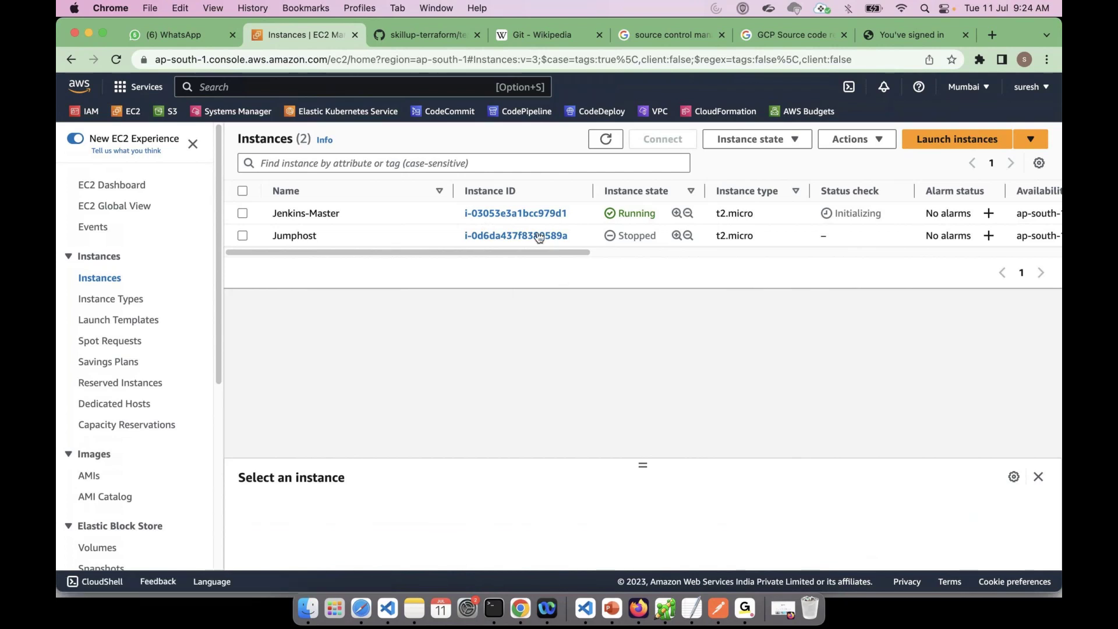
click(243, 213)
drag(643, 464, 647, 282)
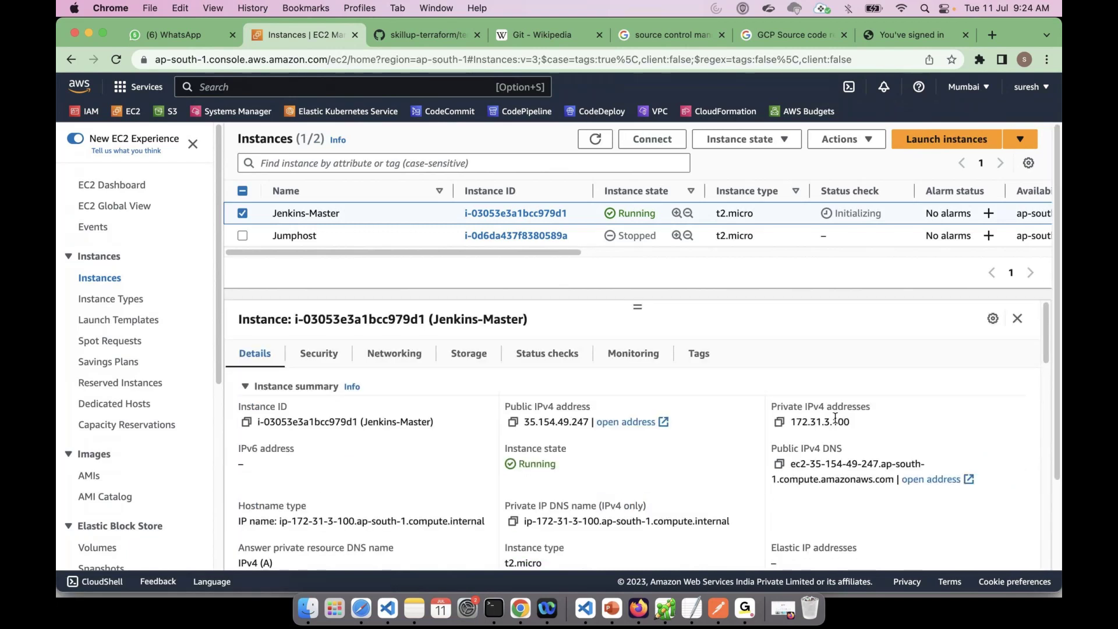
click(780, 463)
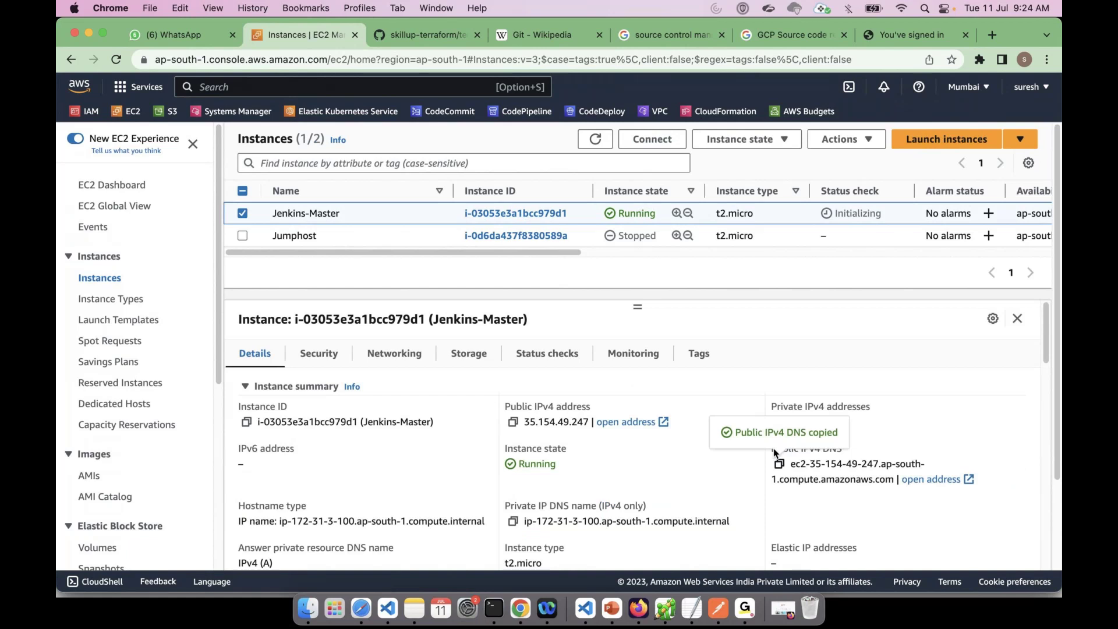
key(super+t)
key(super+v)
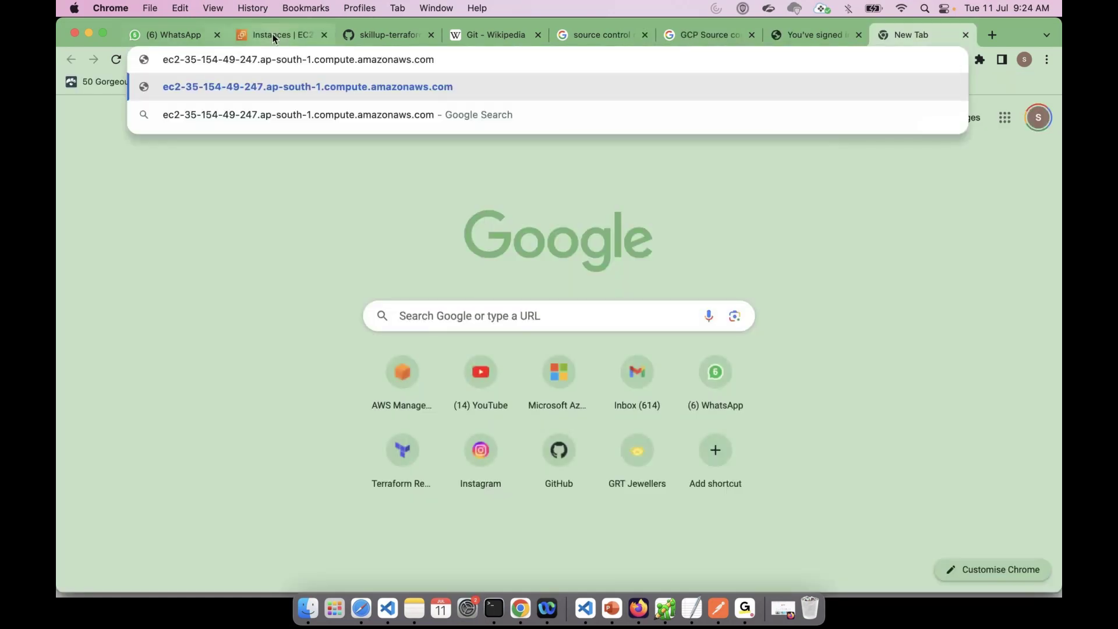
Check the Jenkins-Master instance details and load its public IPv4 address with port 8080, 35.154.49.247:8080, in the new browser tab.
click(272, 34)
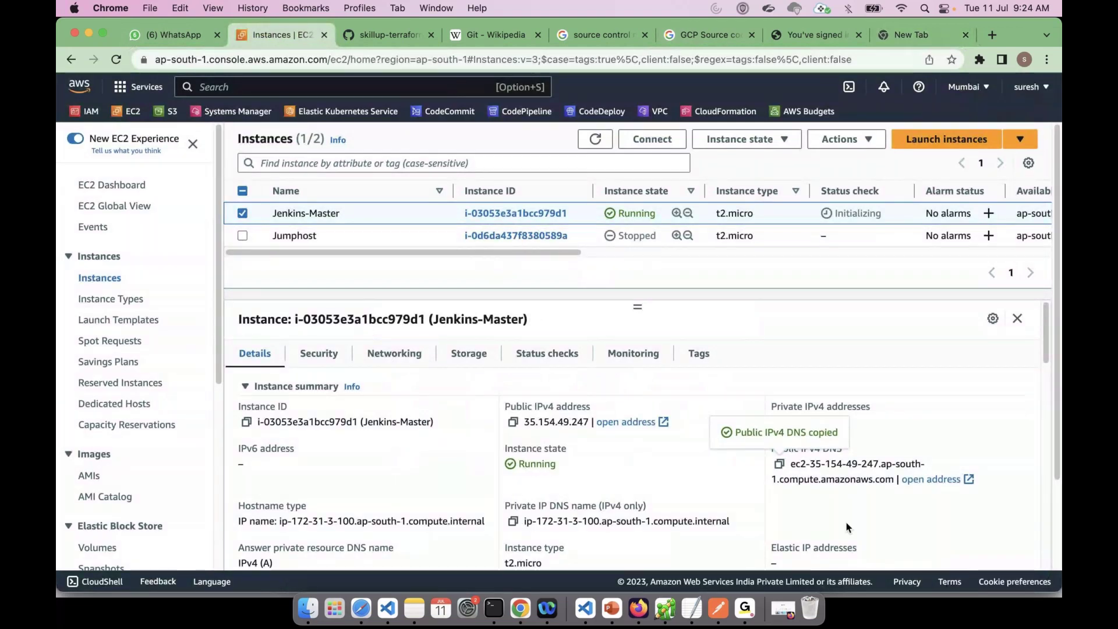
scroll(848, 528, down, 3)
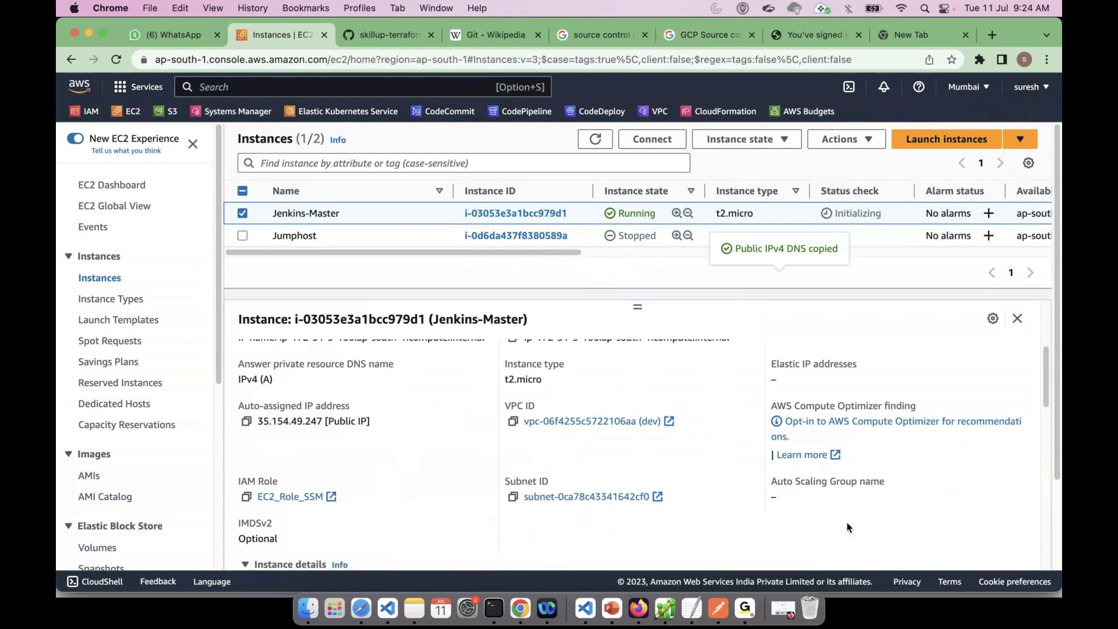
scroll(848, 527, down, 2)
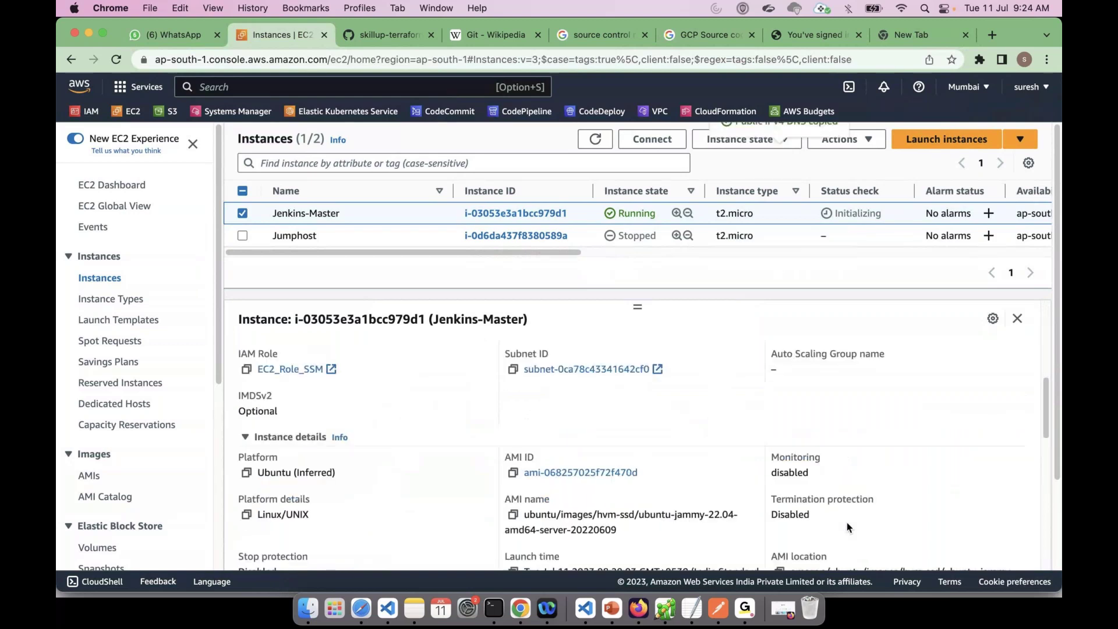
scroll(847, 527, up, 10)
click(912, 34)
click(462, 59)
key(super+v)
key(super+a)
key(super+v)
text(:8080)
key(Return)
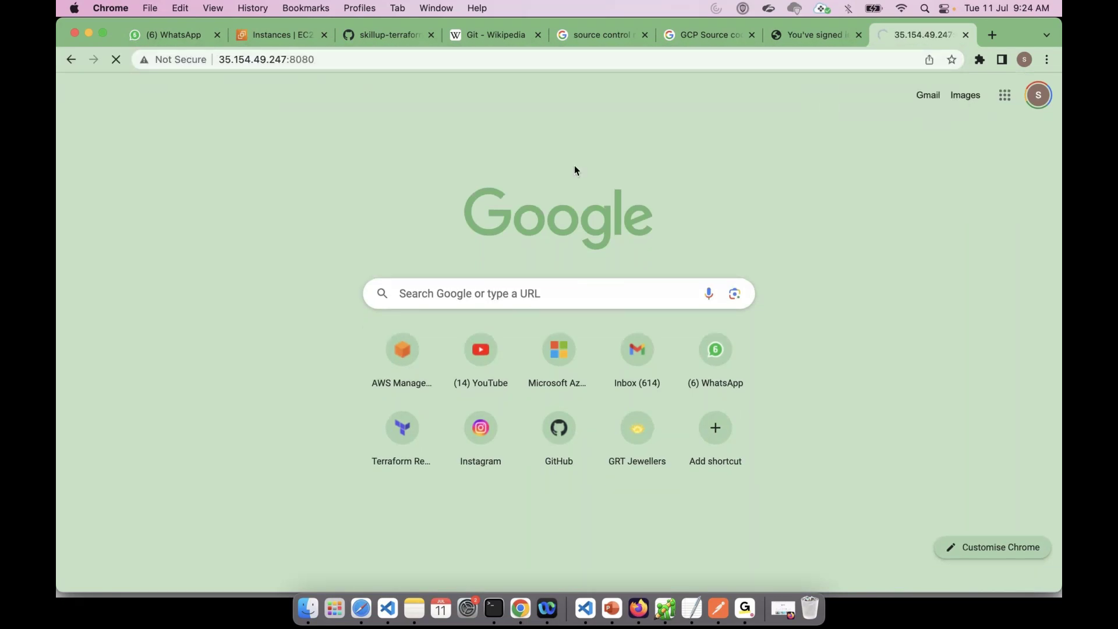
Sign in to Jenkins with the username and account password, and dismiss the offer to save the password.
text(suresh)
key(Tab)
text(••••••••)
key(Return)
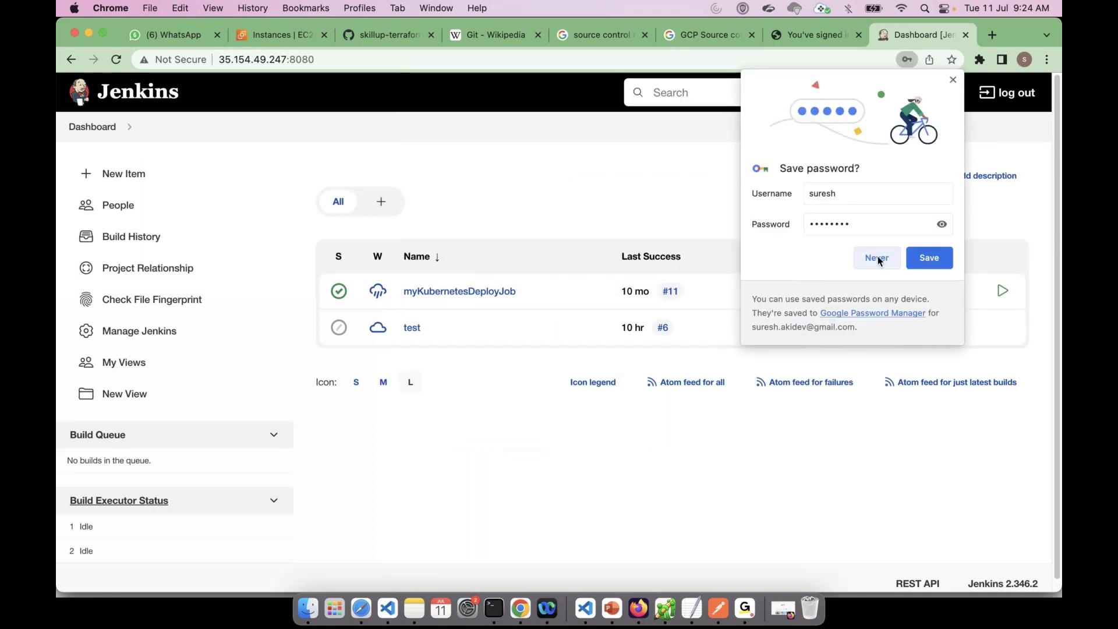
click(953, 81)
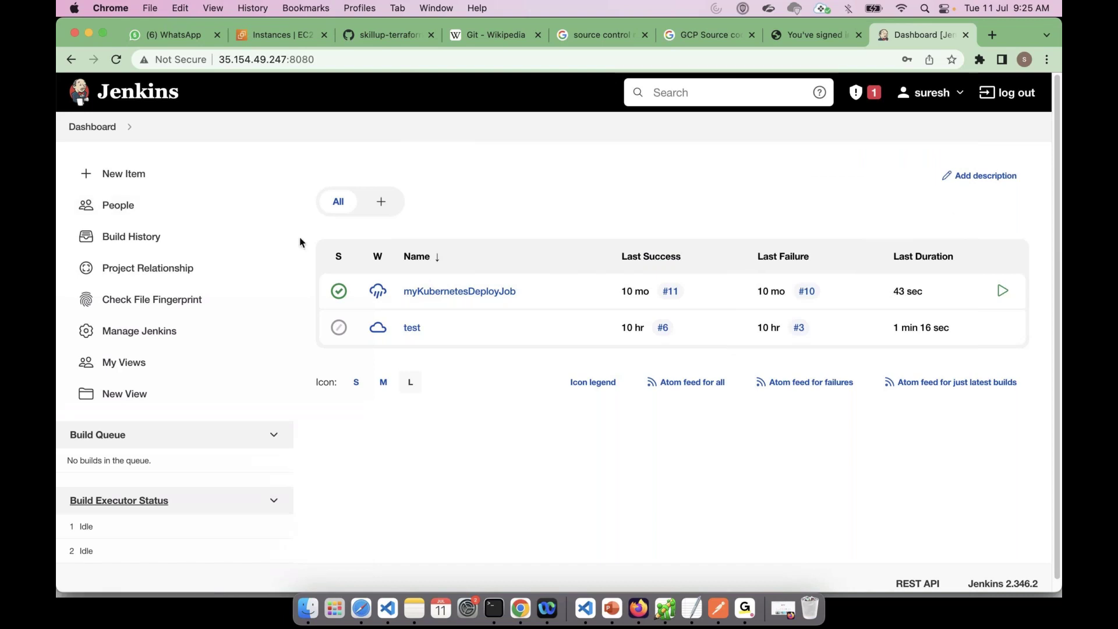
click(137, 184)
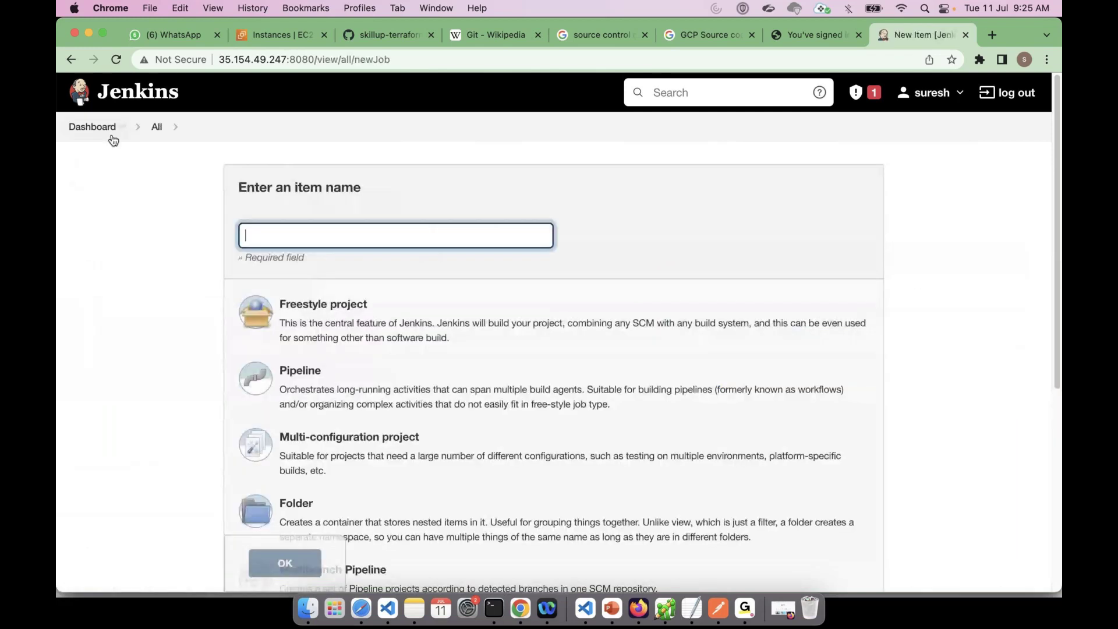
click(81, 130)
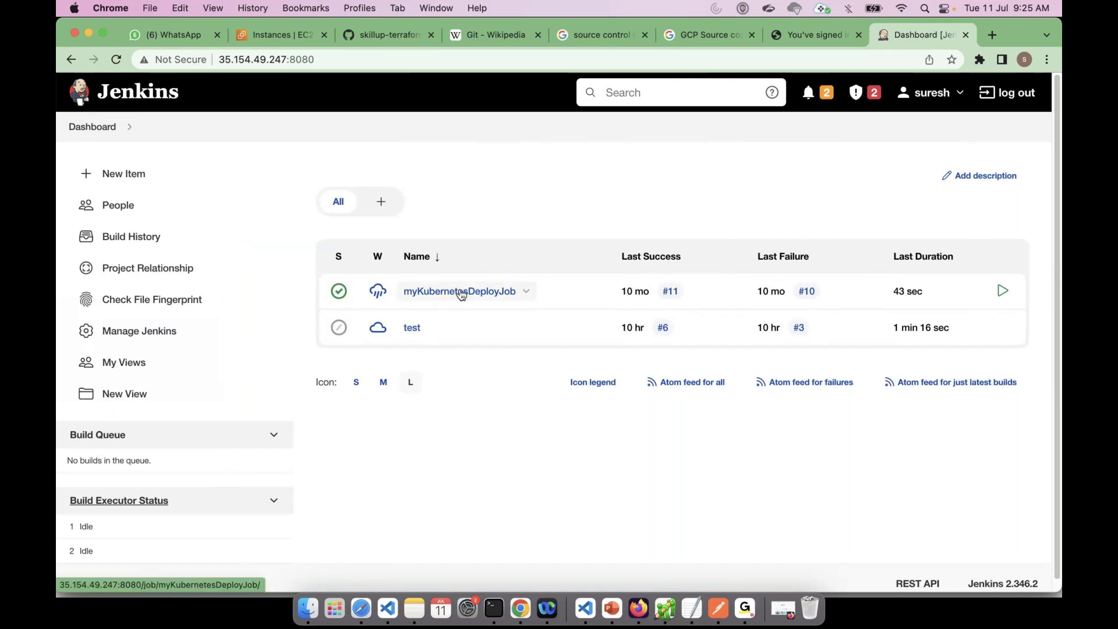
click(413, 329)
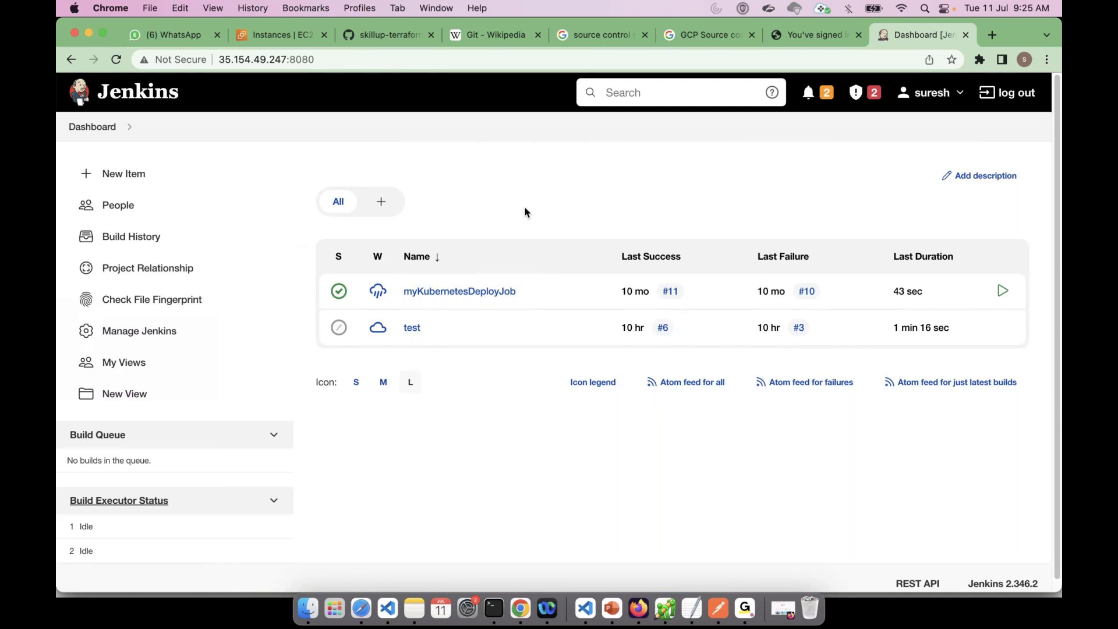
Start a new Jenkins item, choose the Pipeline project type and begin entering its name.
click(129, 178)
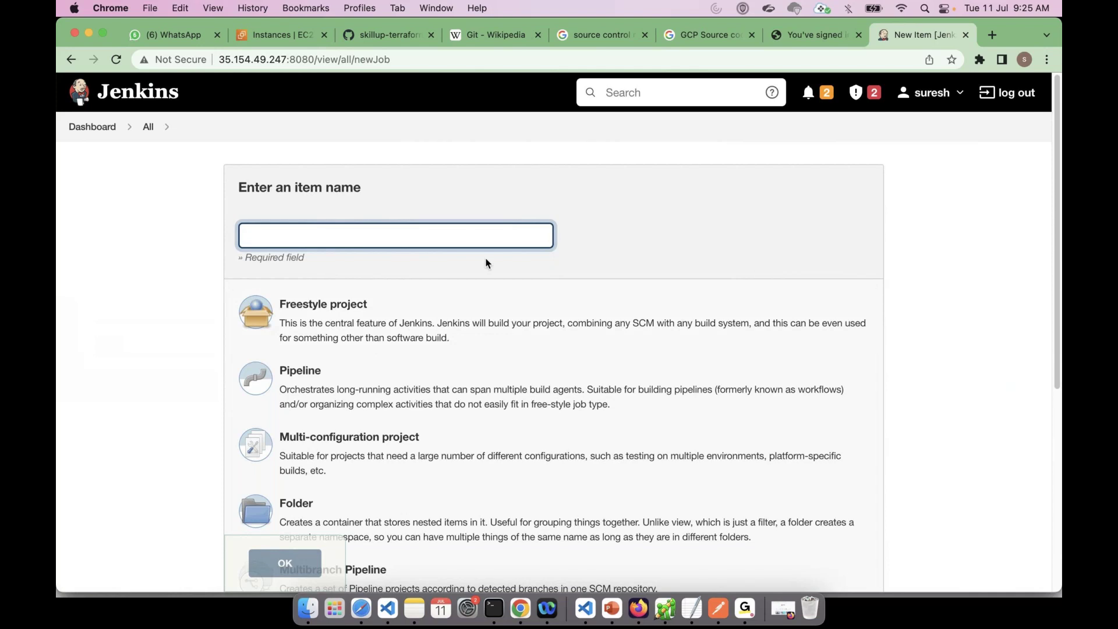
scroll(464, 397, down, 3)
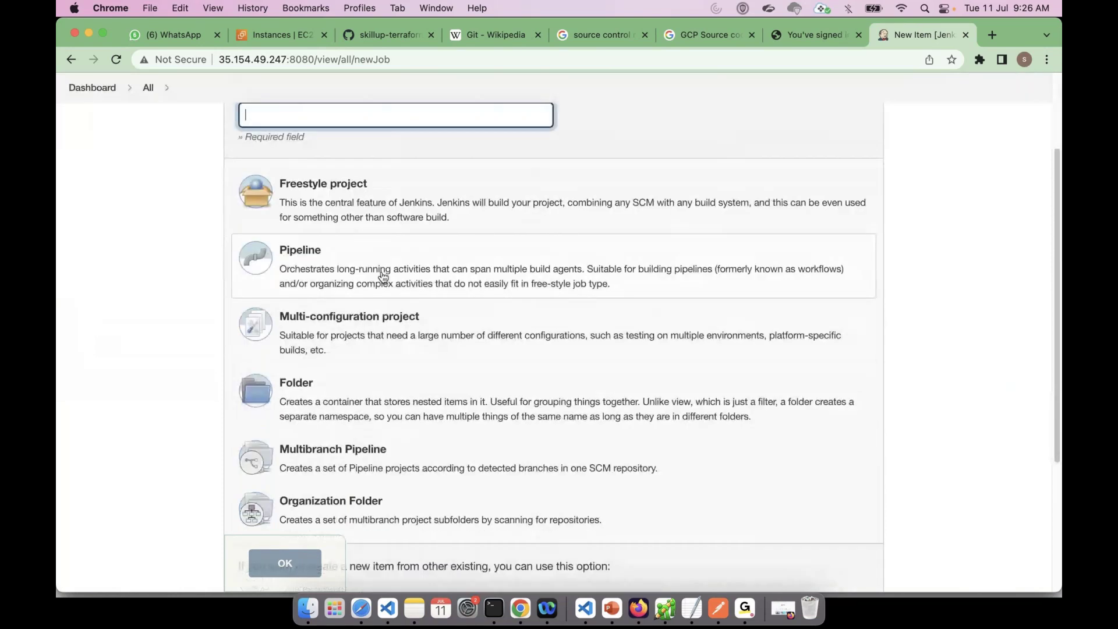
click(382, 272)
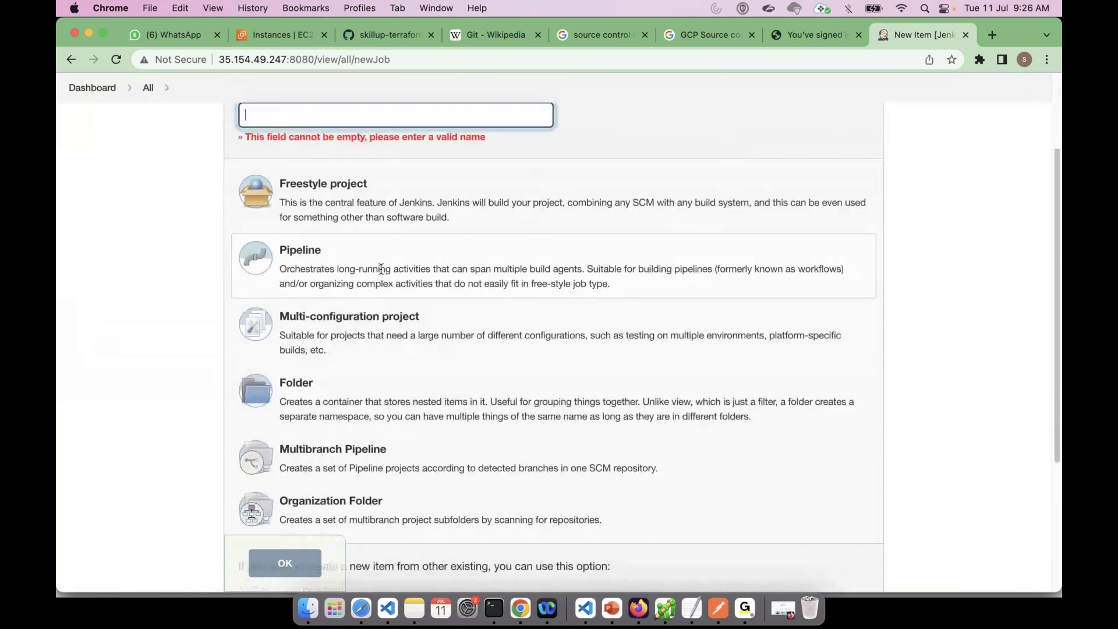
click(366, 117)
text(t)
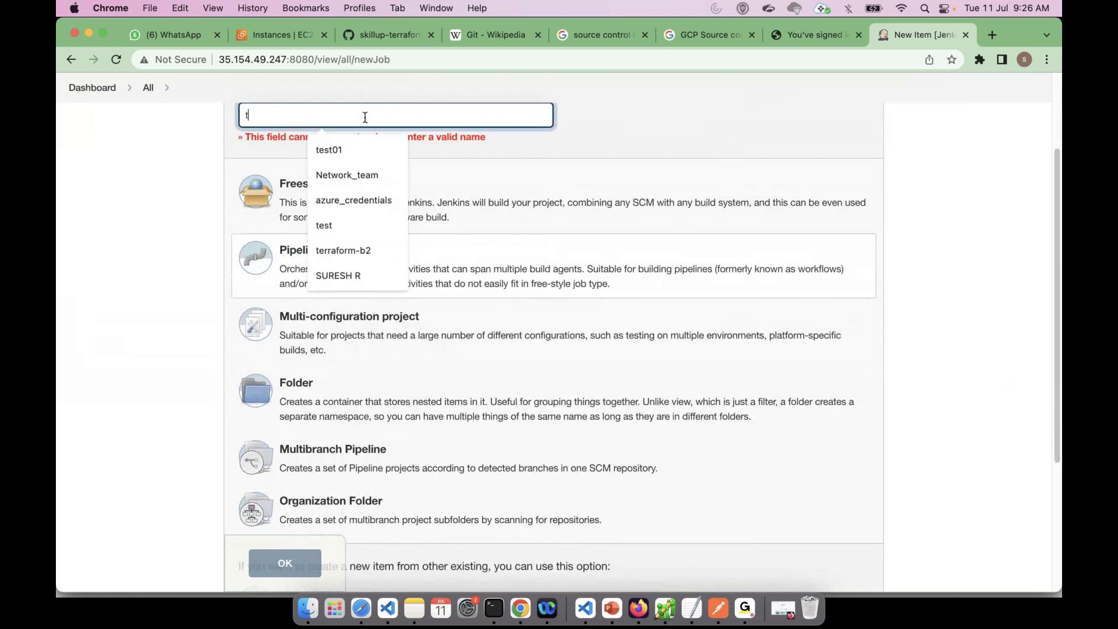
text(erraform-pipe)
key(BackSpace)
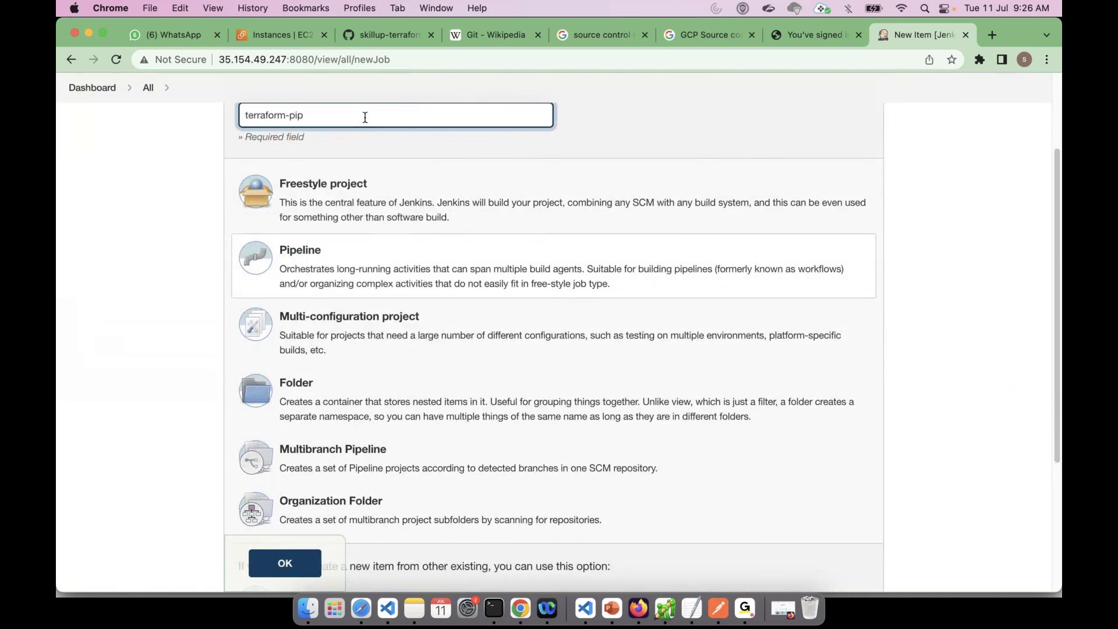
key(BackSpace)
key(super+BackSpace)
Name the new item aws-pipeline and create it.
text(aws-pip)
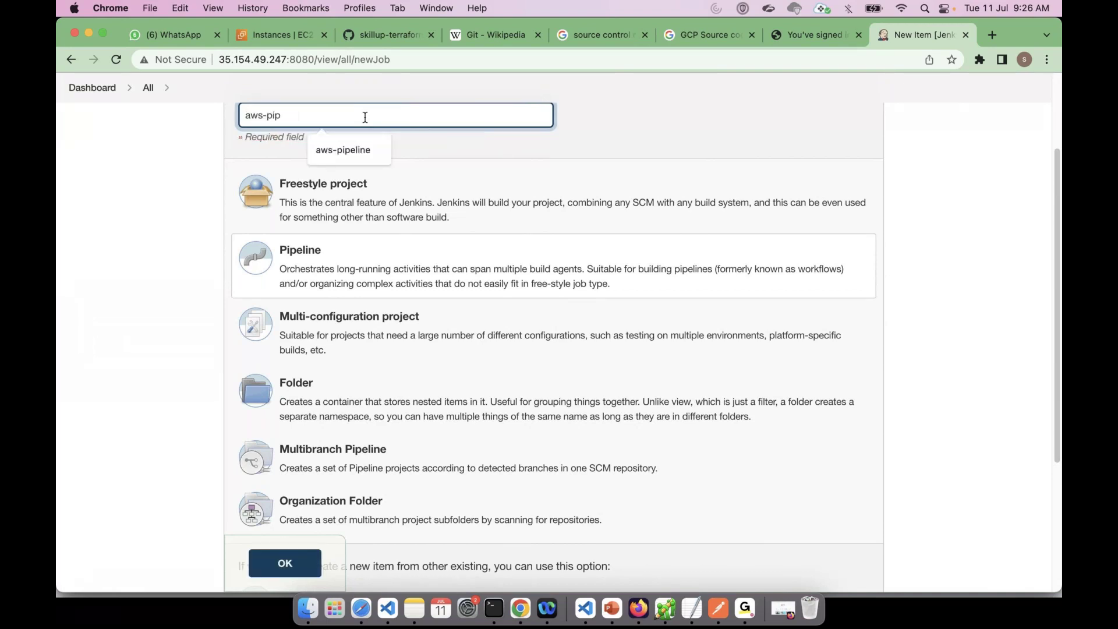
click(336, 153)
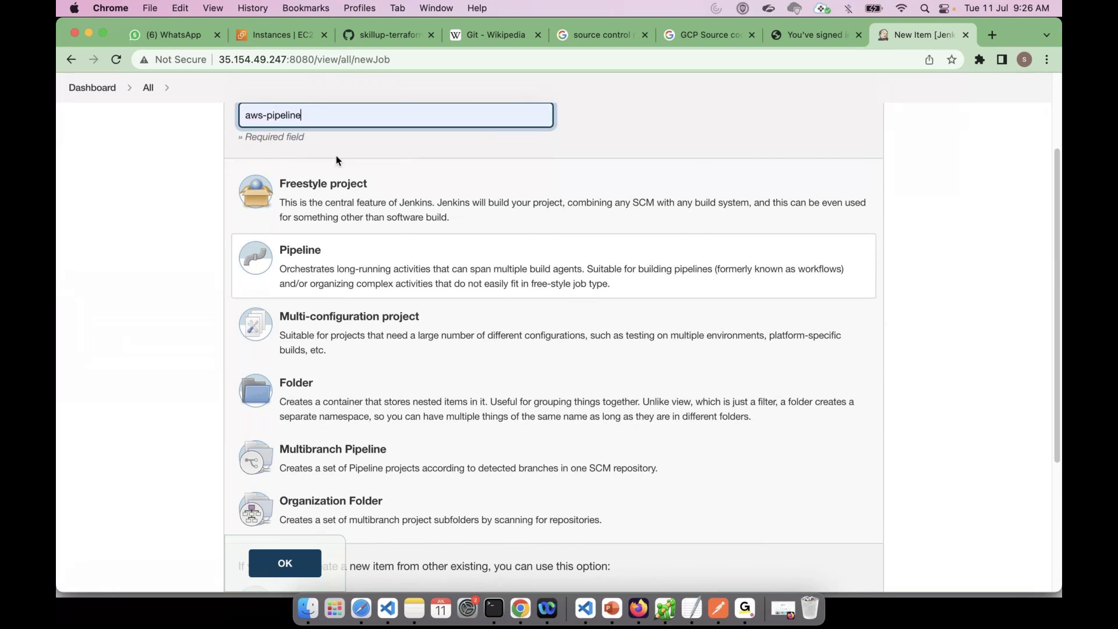
scroll(314, 349, down, 4)
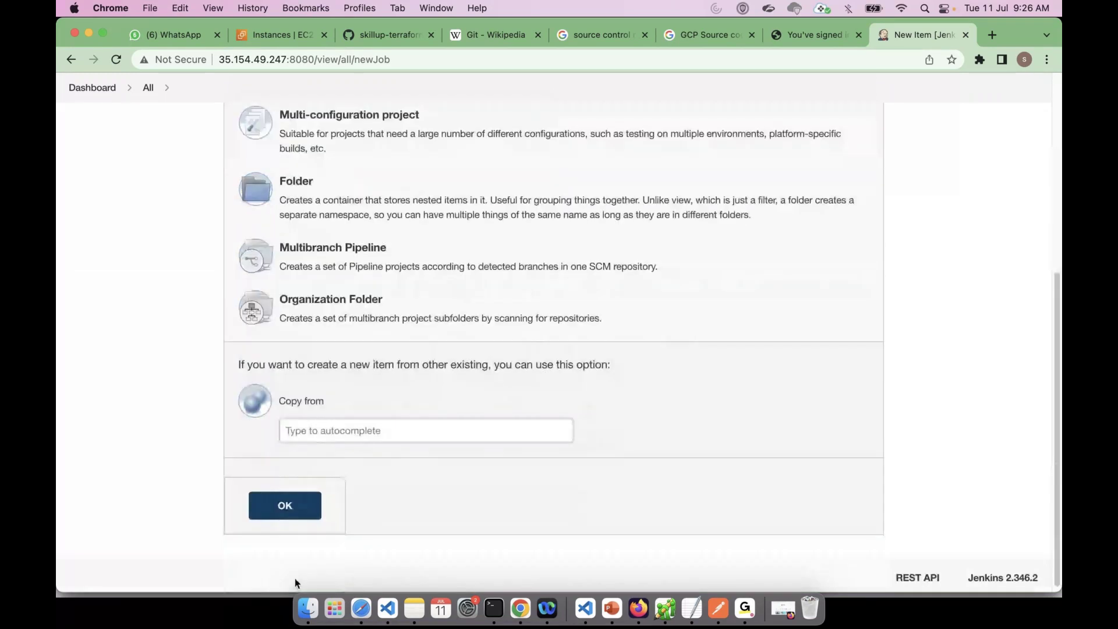
click(294, 504)
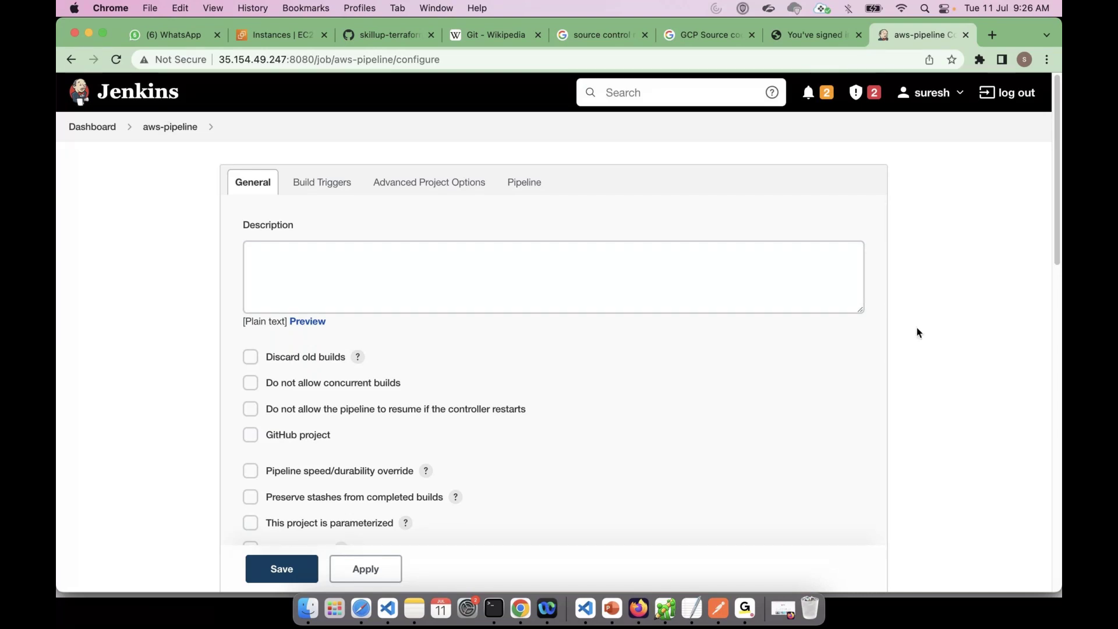
Examine the general options, build triggers and pipeline definition choices in the aws-pipeline configuration.
scroll(917, 329, down, 3)
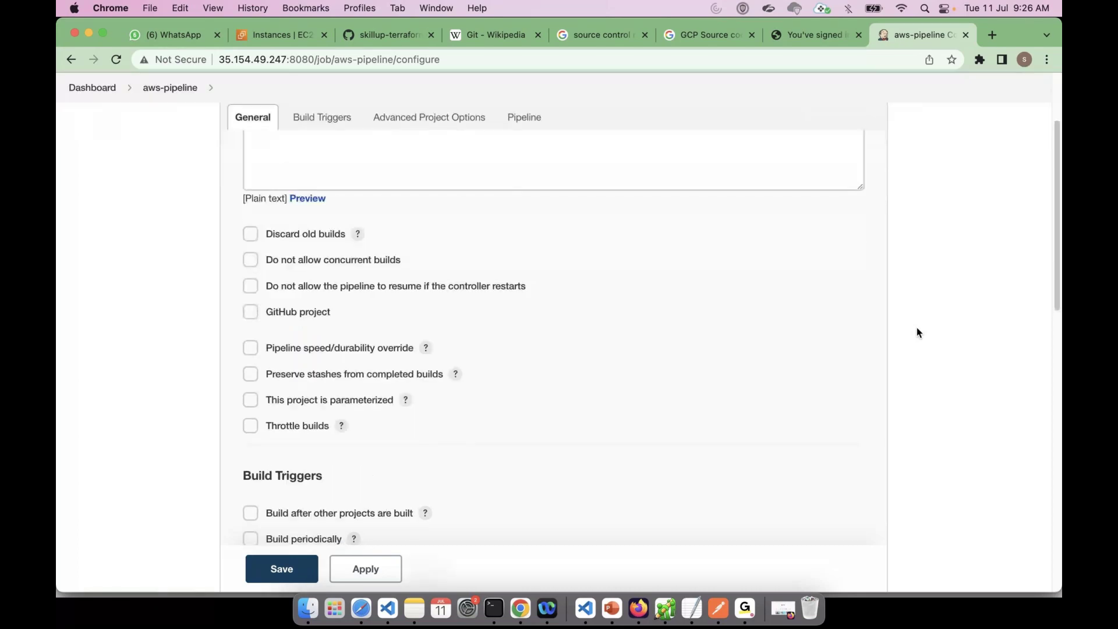
scroll(874, 329, down, 2)
scroll(719, 332, up, 1)
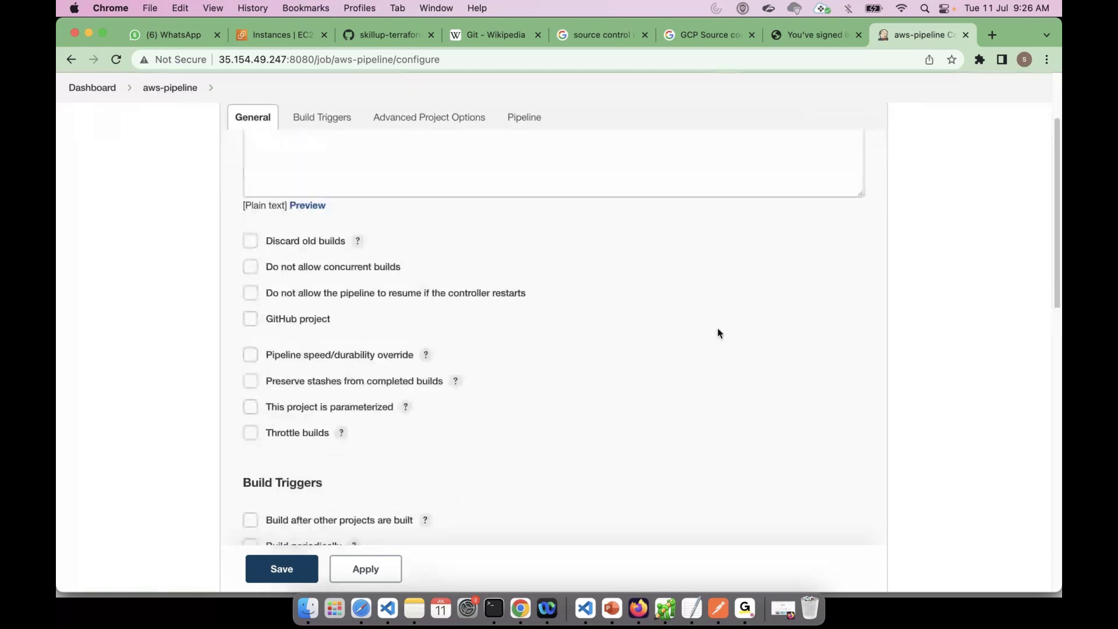
scroll(719, 332, down, 1)
scroll(717, 333, down, 7)
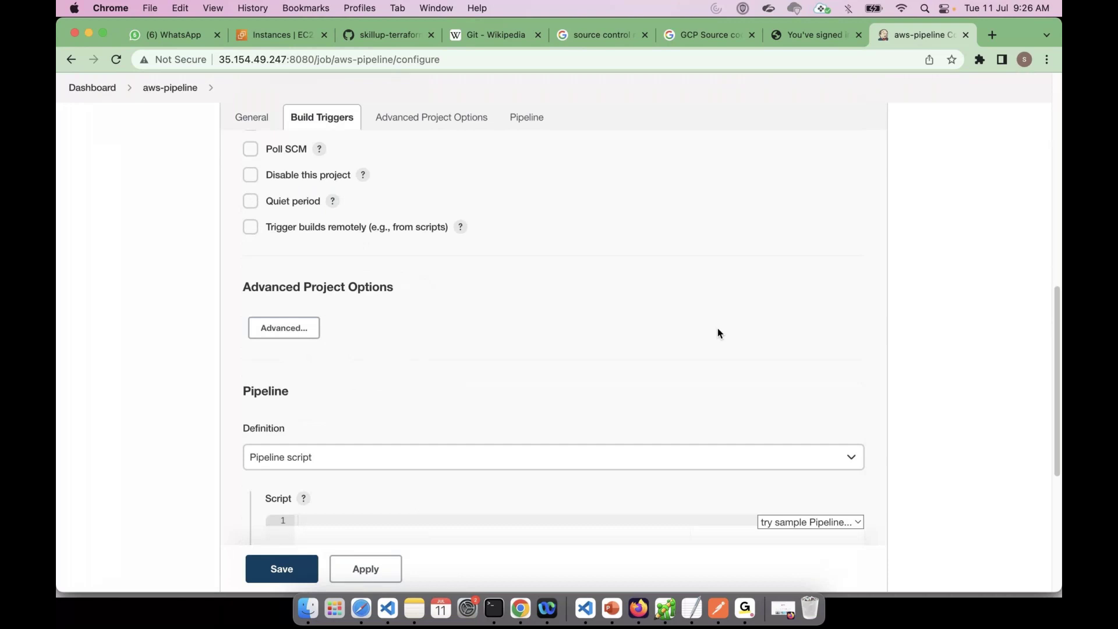
scroll(717, 332, down, 4)
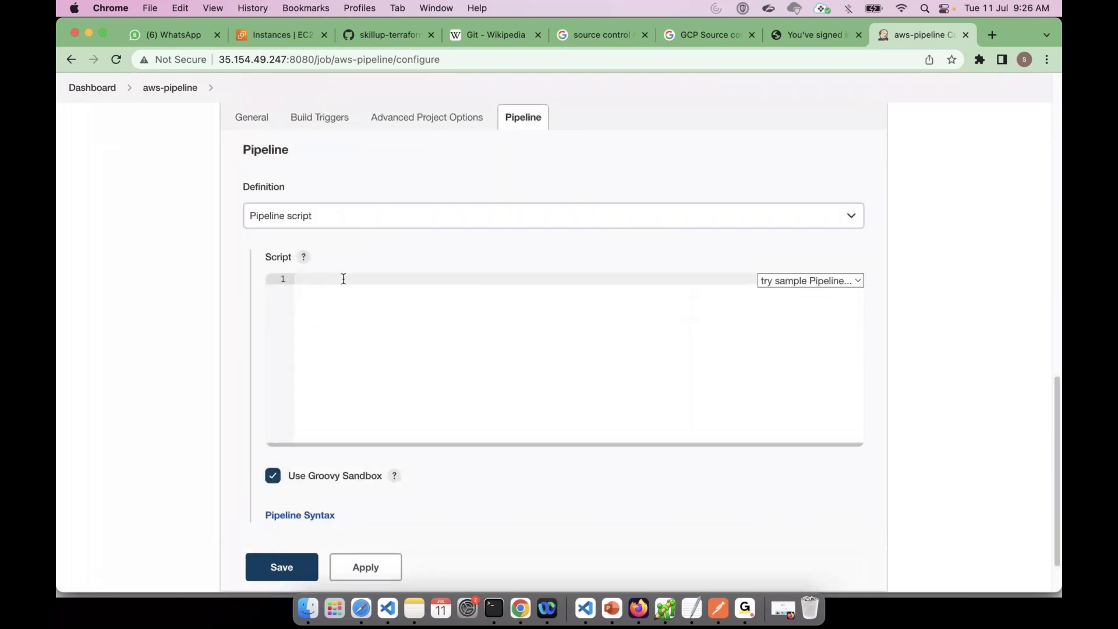
click(483, 217)
click(325, 217)
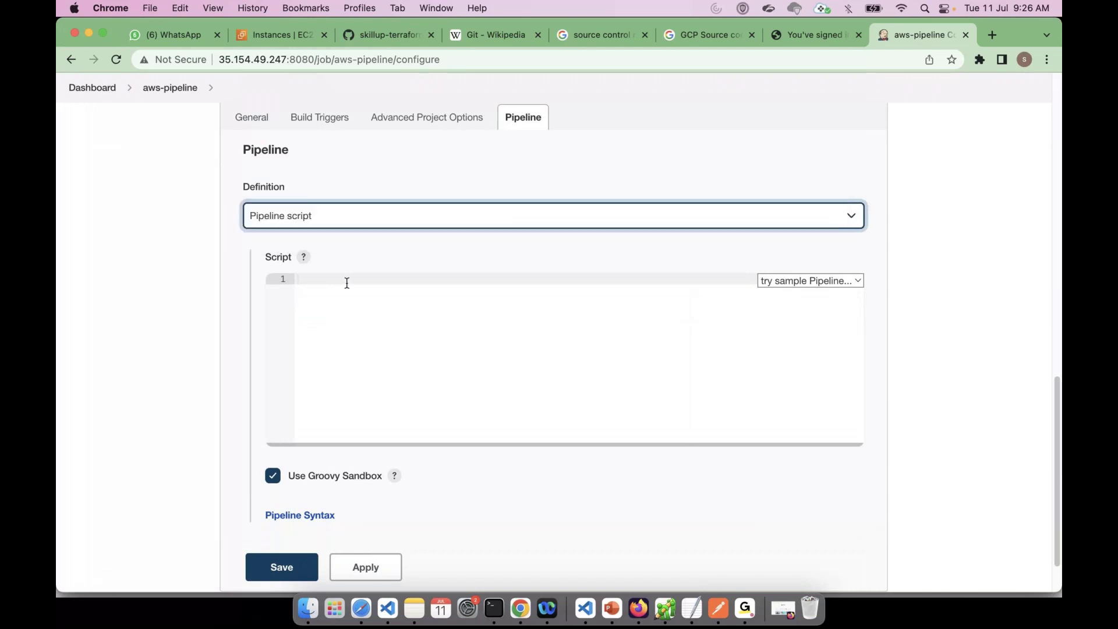
Try filling the inline pipeline script with the whole Jenkinsfile copied from VS Code, and clear it again.
click(347, 283)
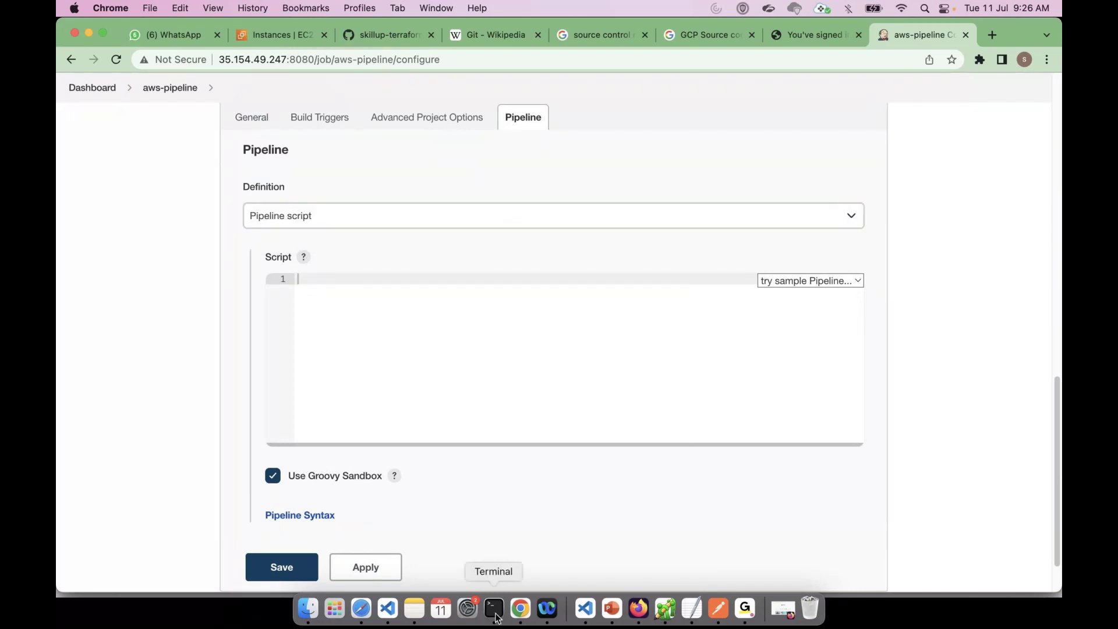
click(586, 610)
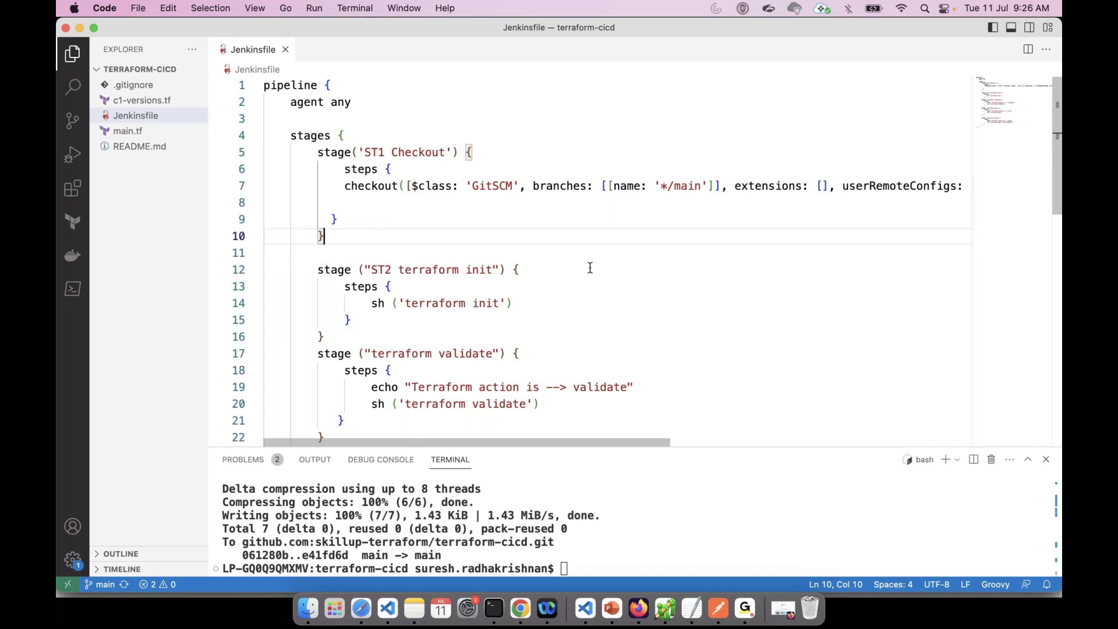
key(super+a)
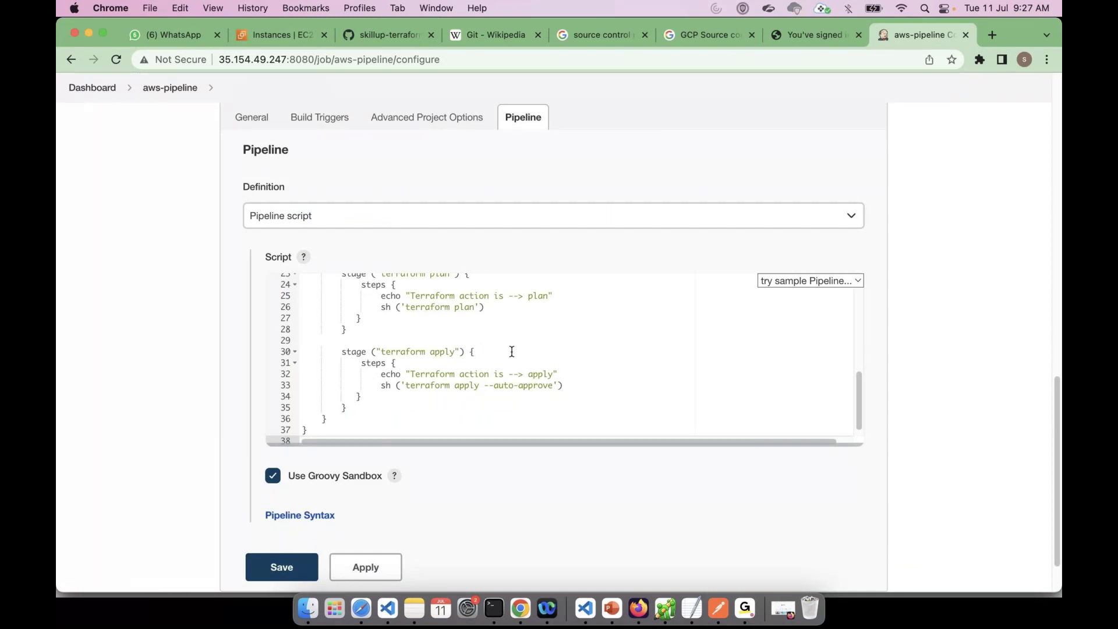
click(537, 330)
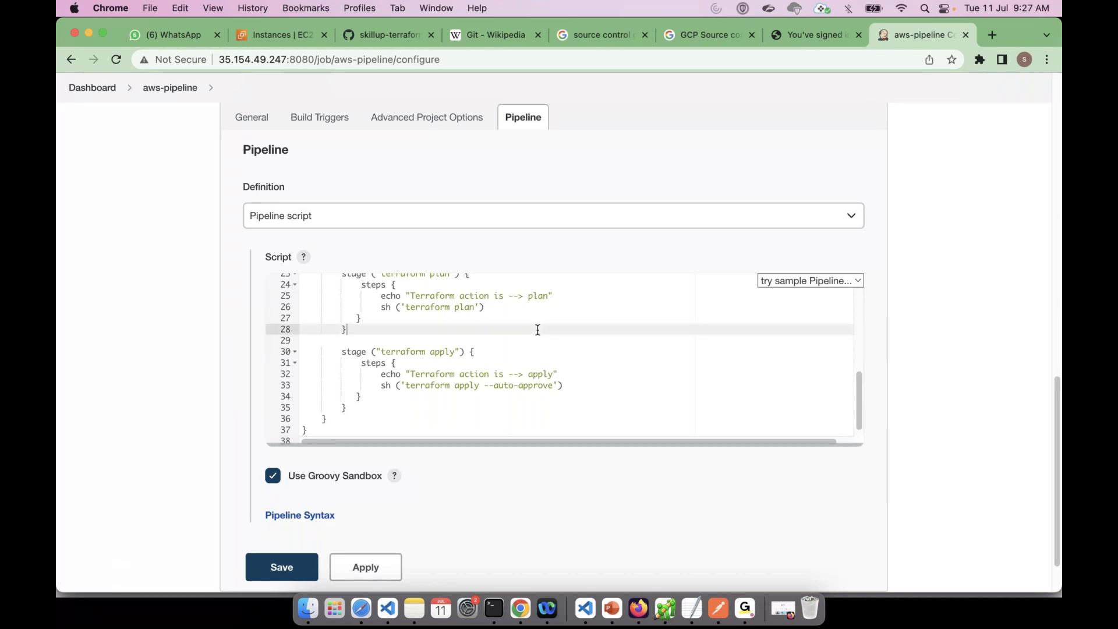
key(super+Tab)
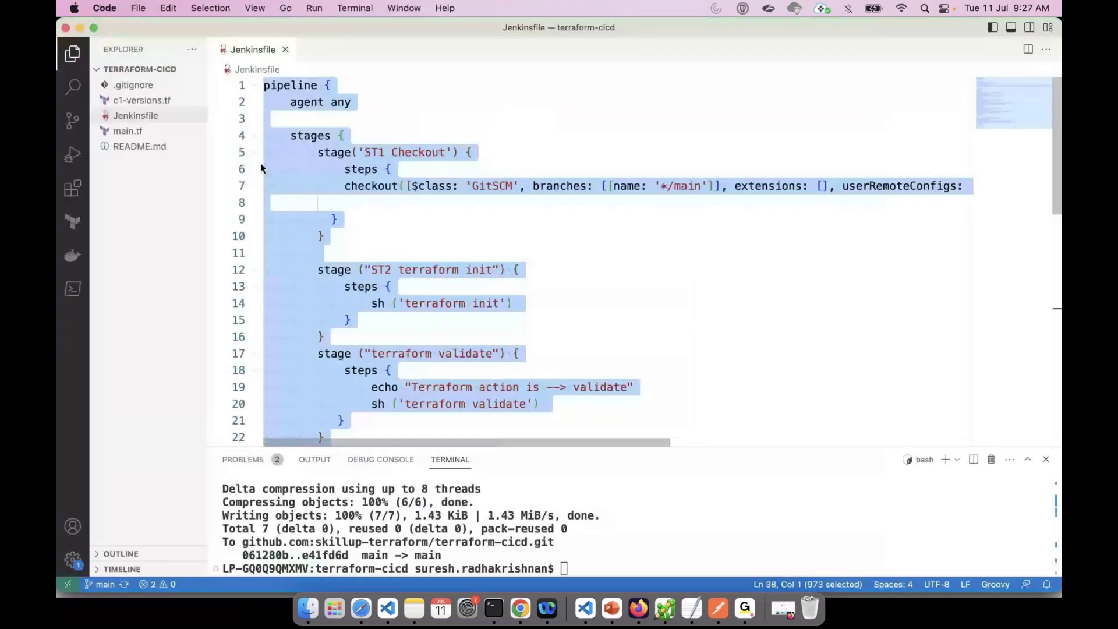
key(super+Tab)
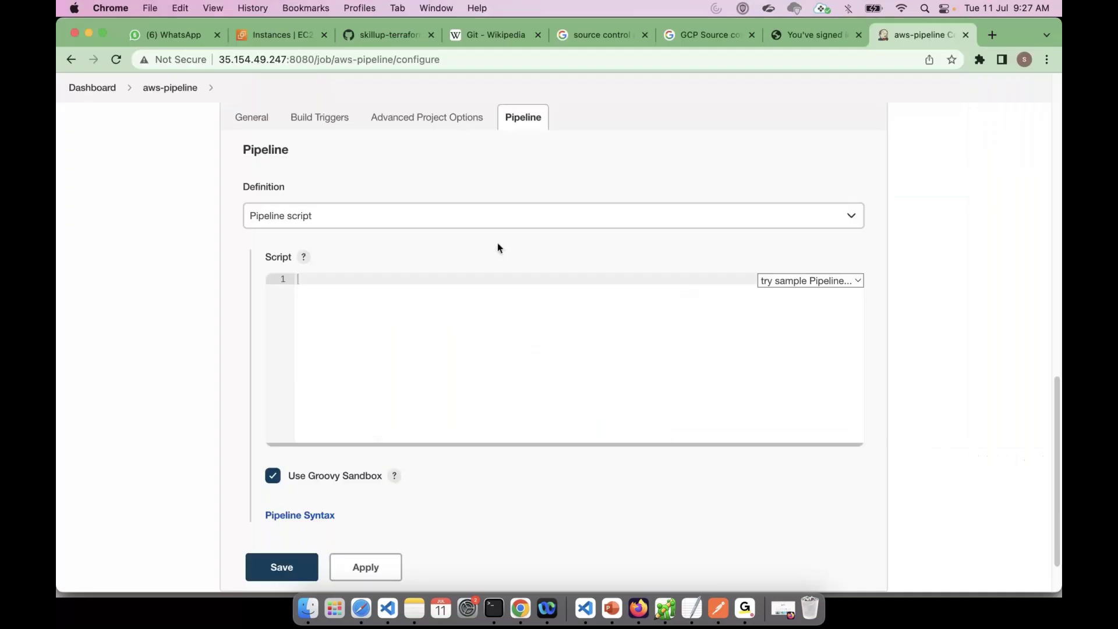
Set the pipeline definition to Pipeline script from SCM and choose Git as the SCM.
click(403, 222)
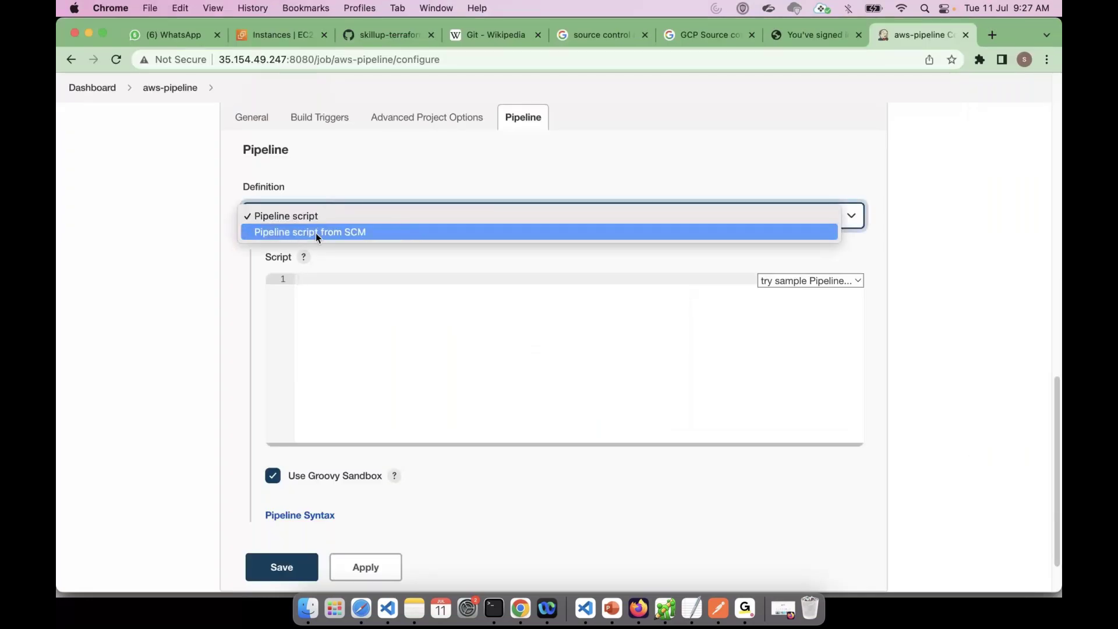
click(361, 232)
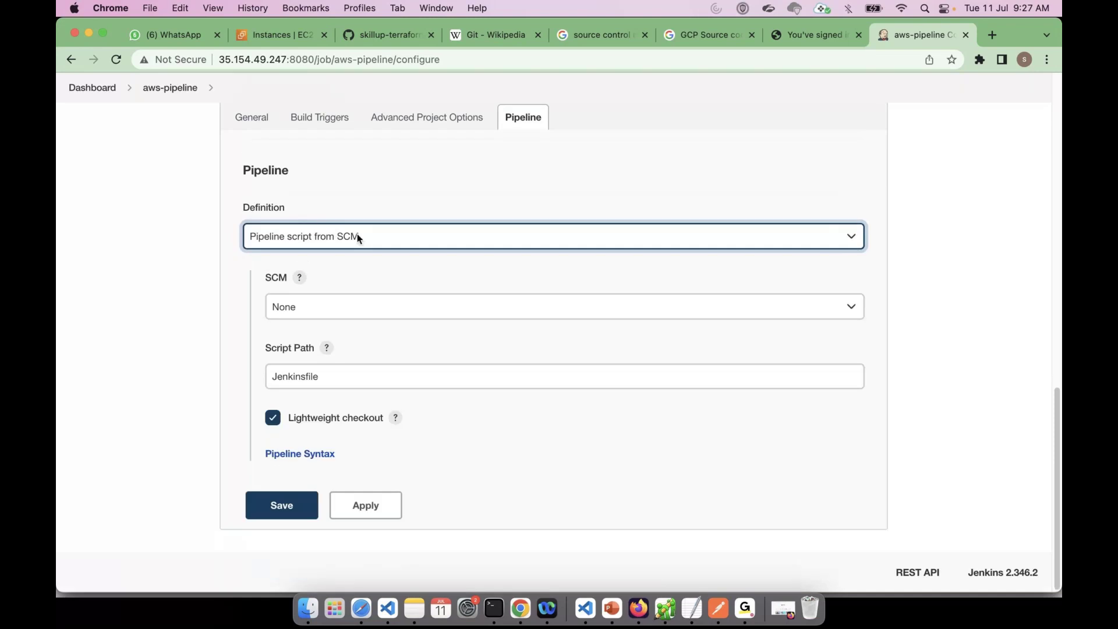
click(377, 308)
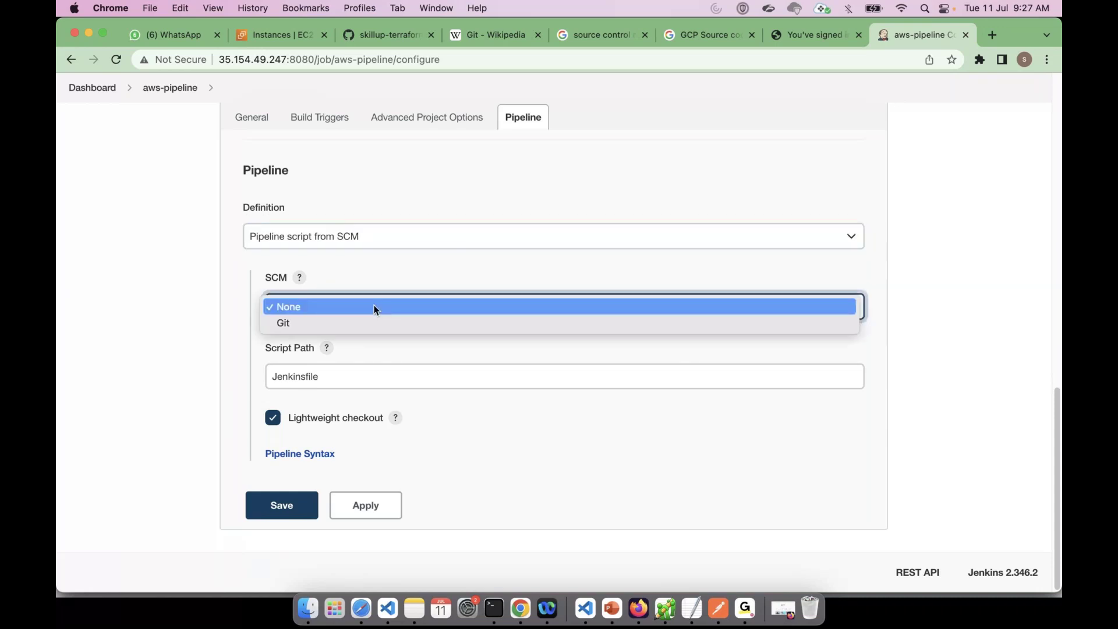
click(345, 322)
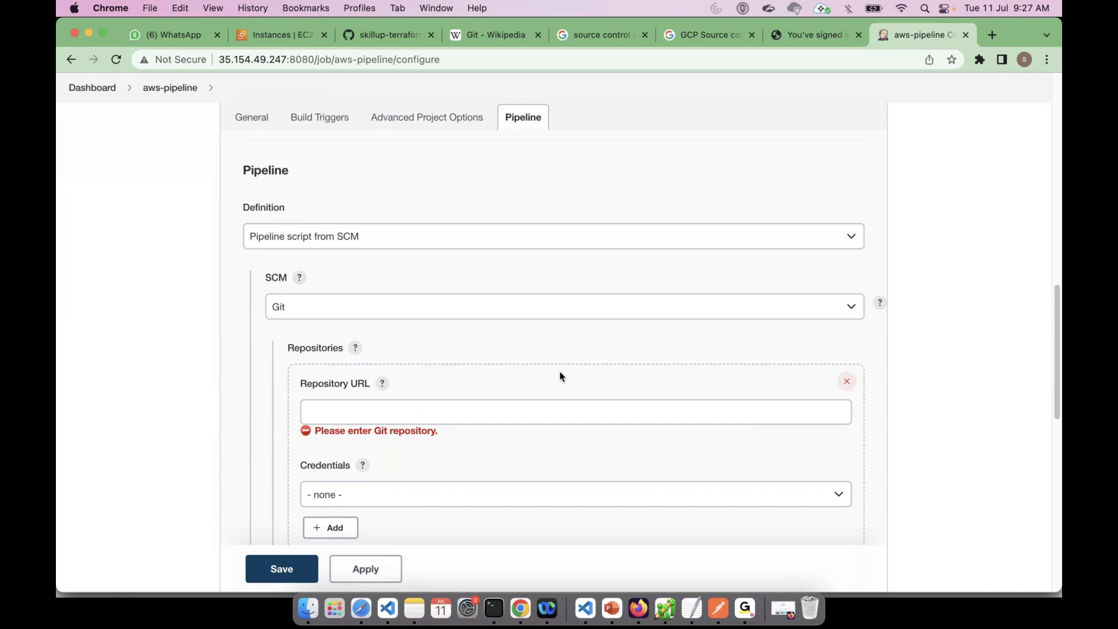
scroll(431, 350, down, 1)
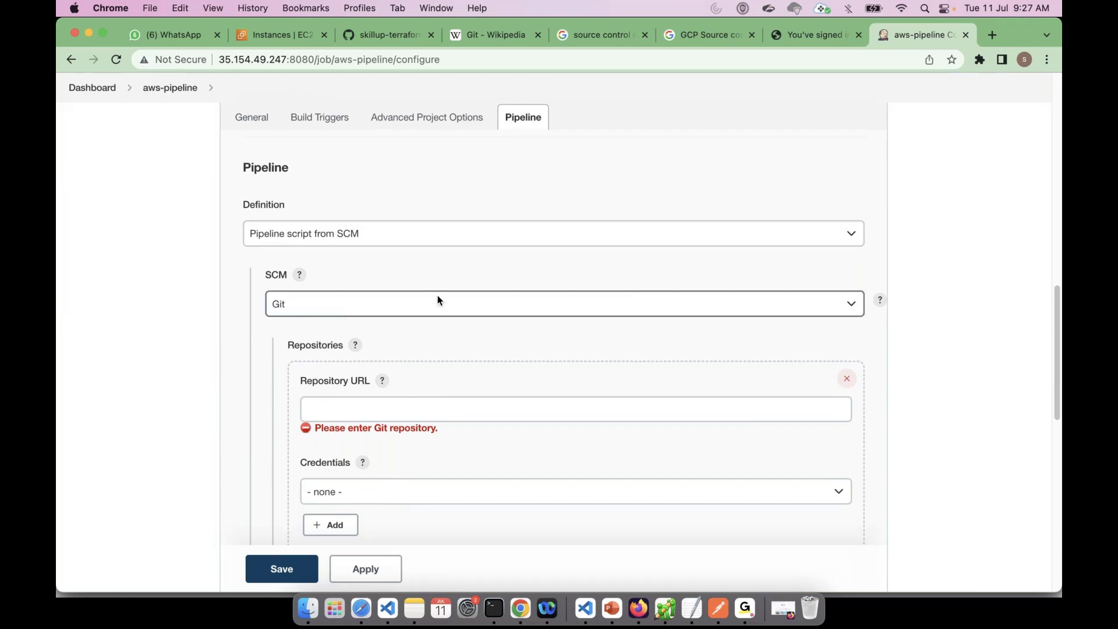
scroll(505, 370, down, 1)
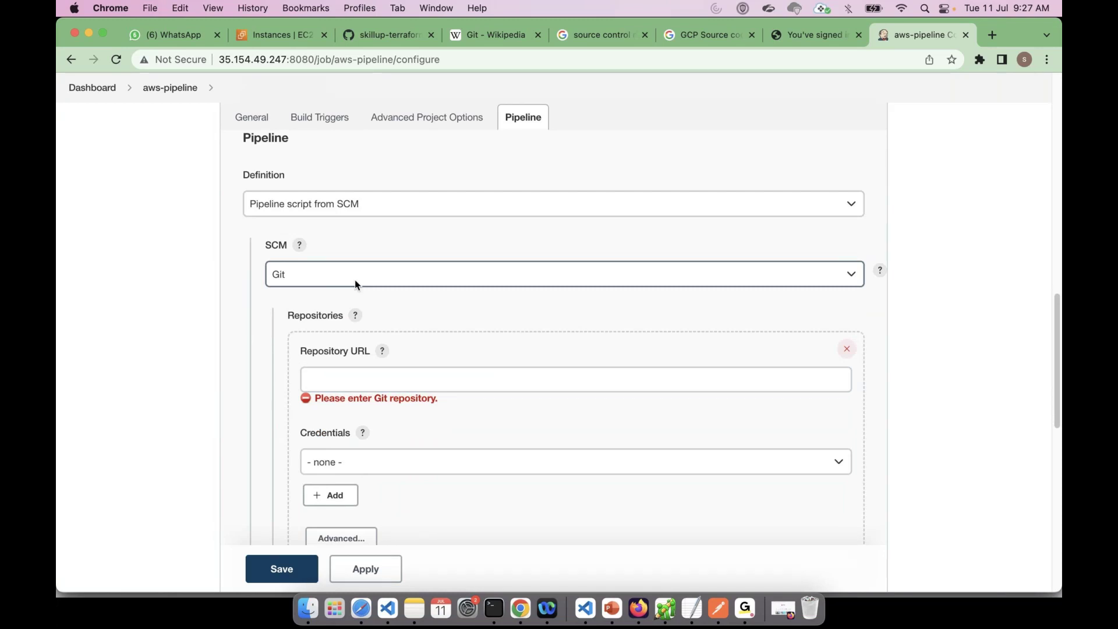
click(392, 387)
click(388, 609)
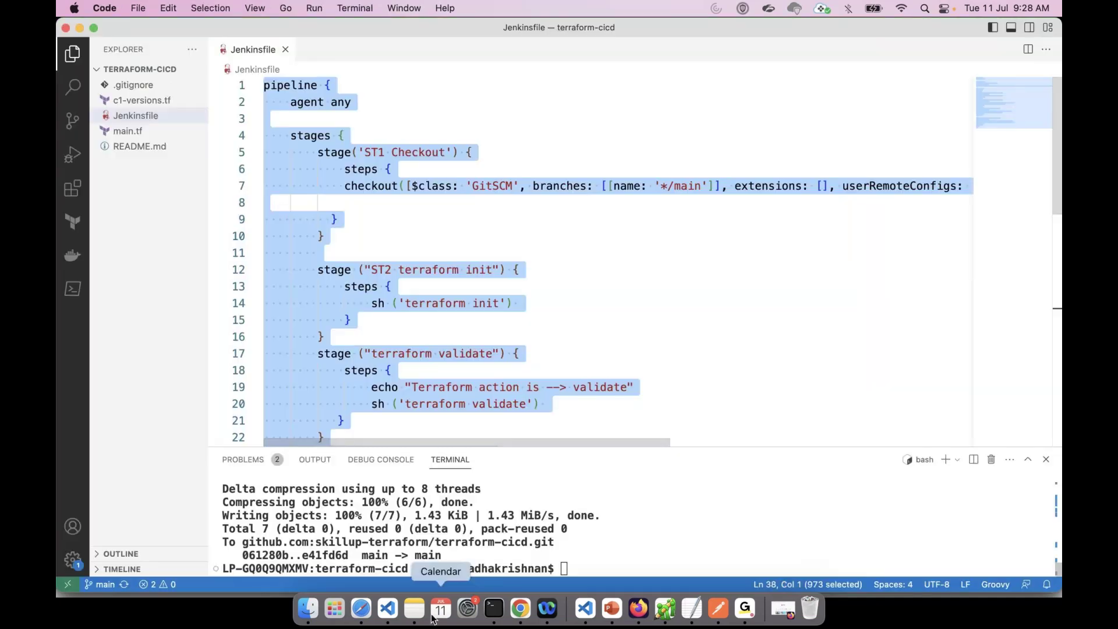
key(super+Tab)
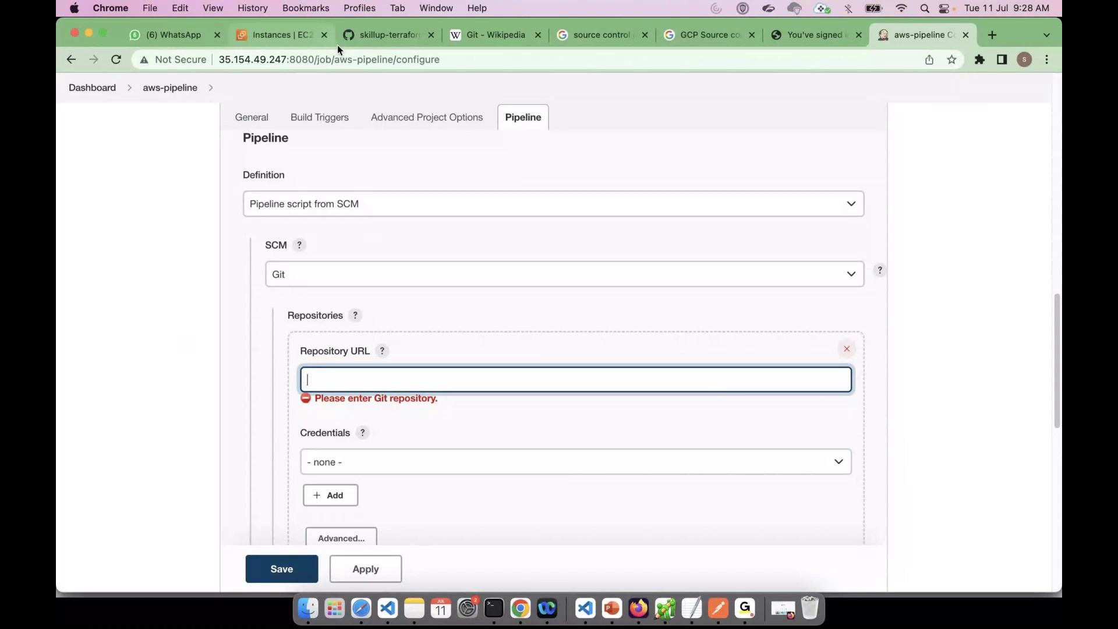
click(368, 36)
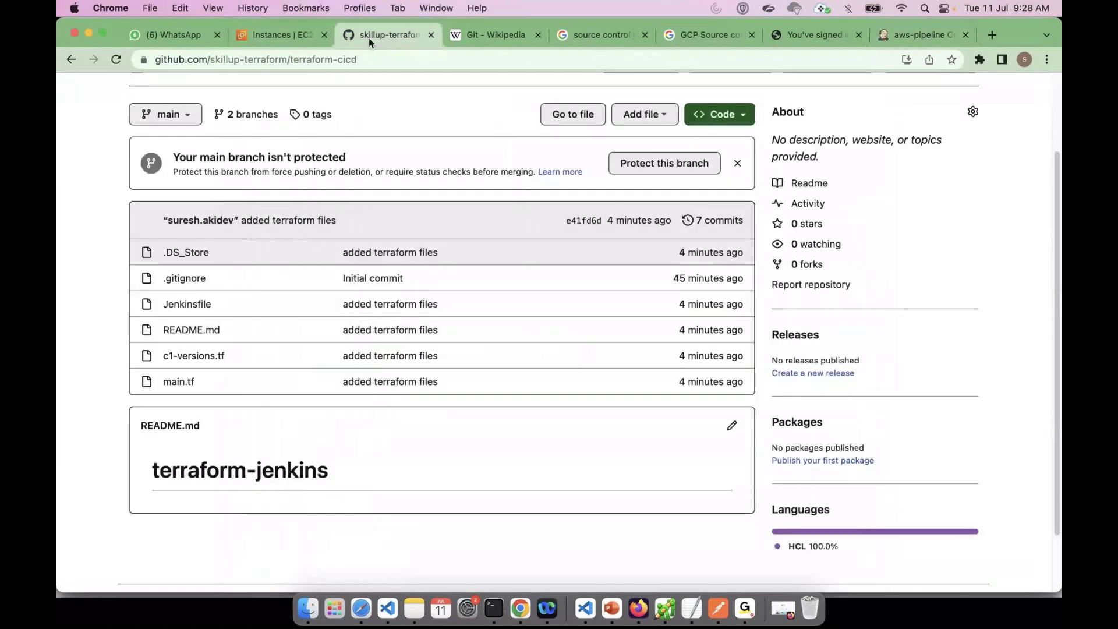
click(736, 121)
click(727, 241)
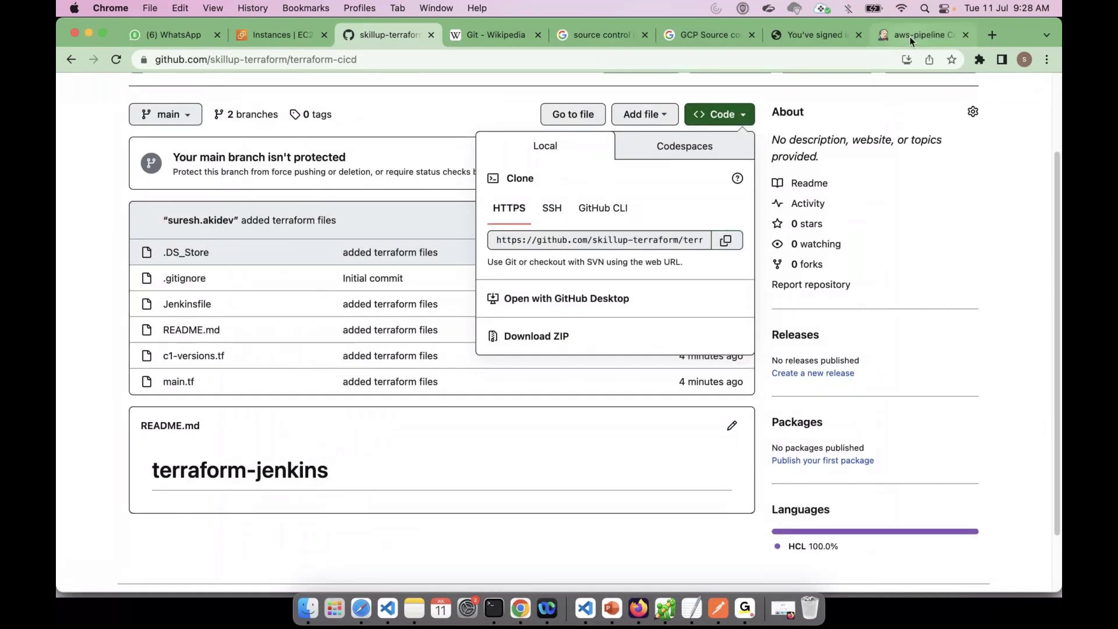
click(910, 37)
key(super+v)
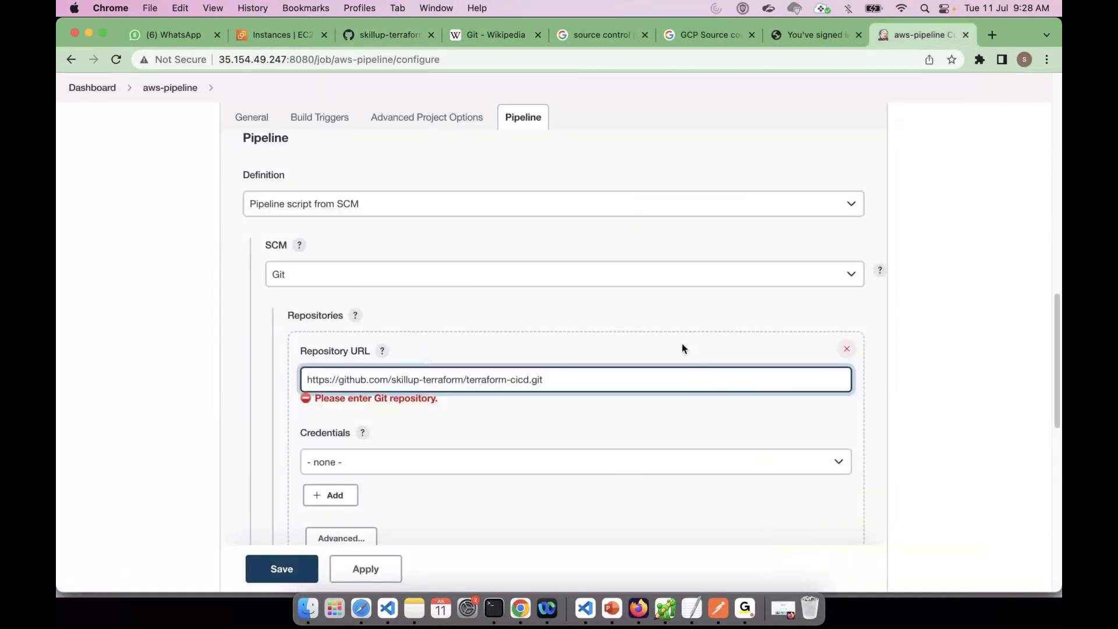
Select the stored credentials labelled git for the terraform-cicd repository.
scroll(682, 347, down, 3)
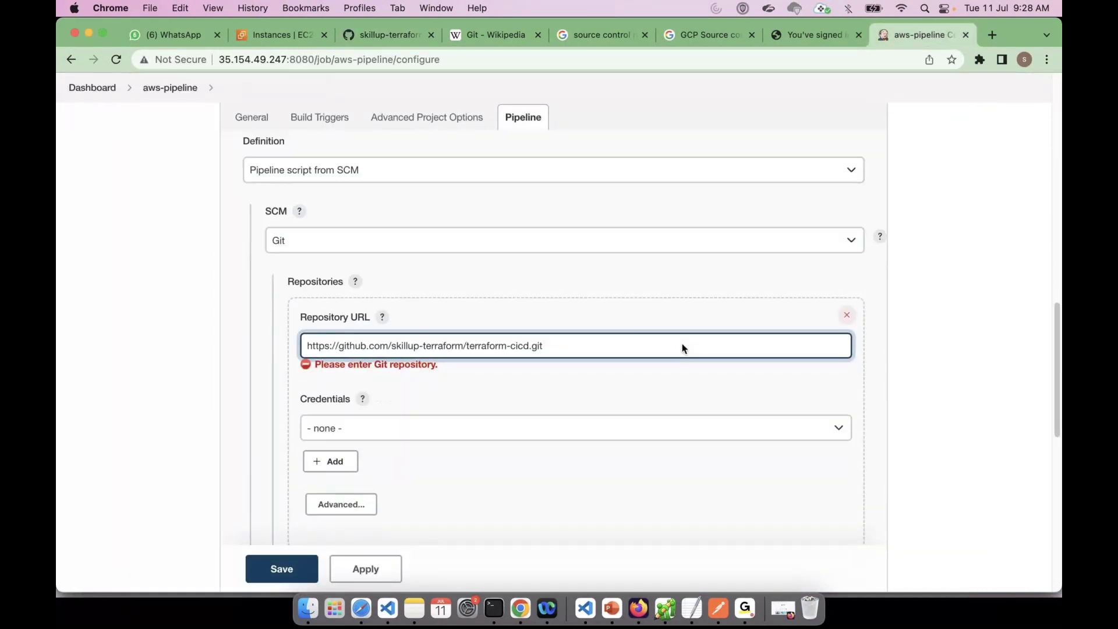
scroll(494, 374, down, 1)
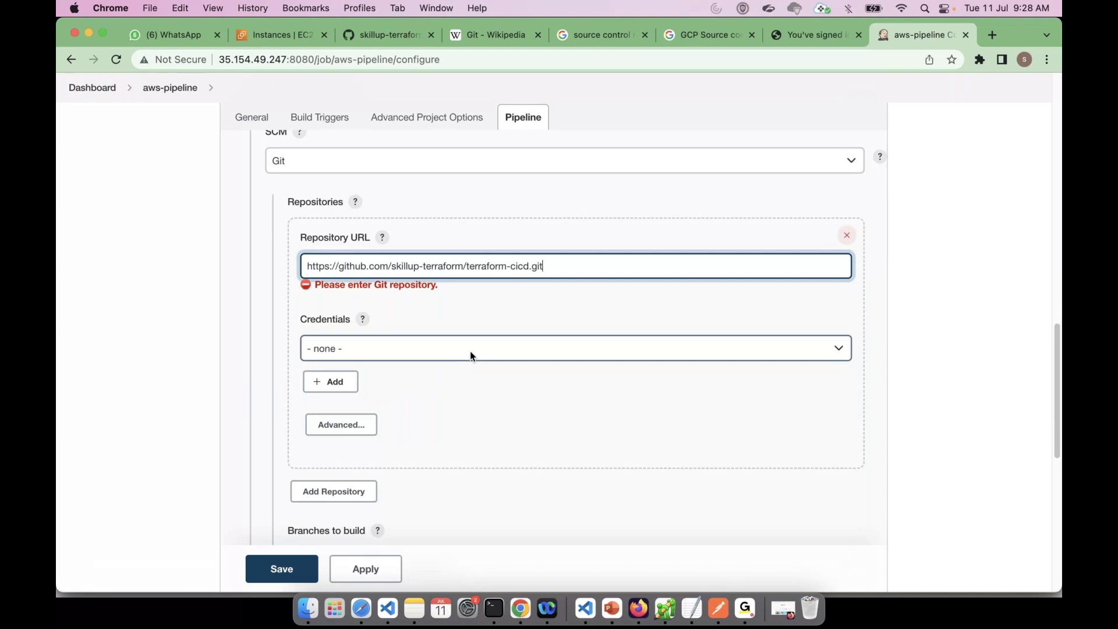
click(470, 351)
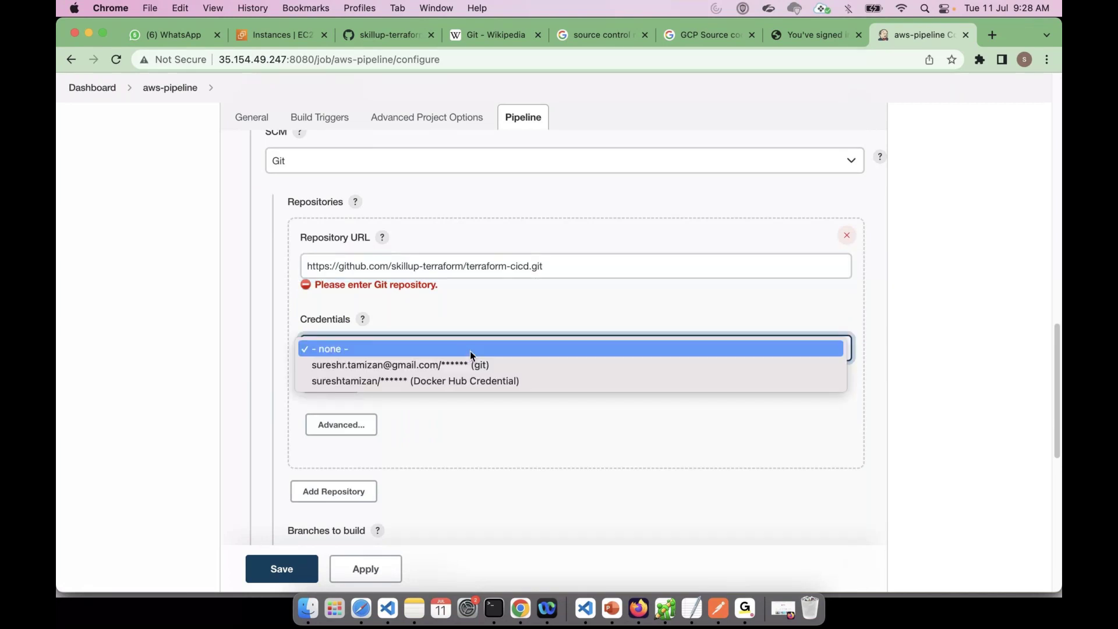
click(444, 366)
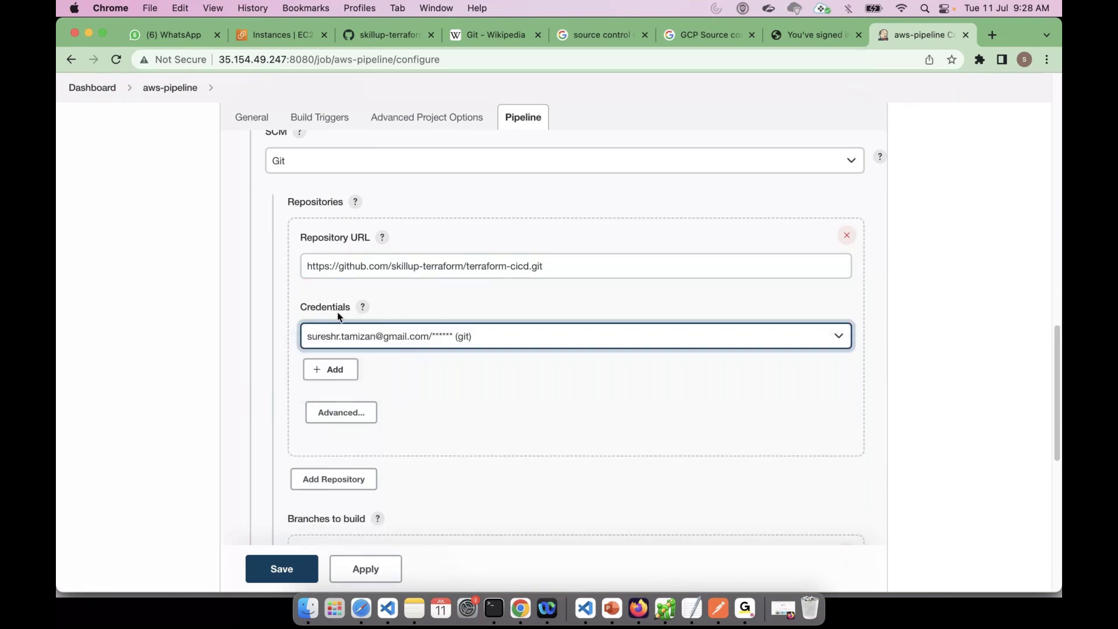
Set the branch specifier under Branches to build to */main.
click(971, 344)
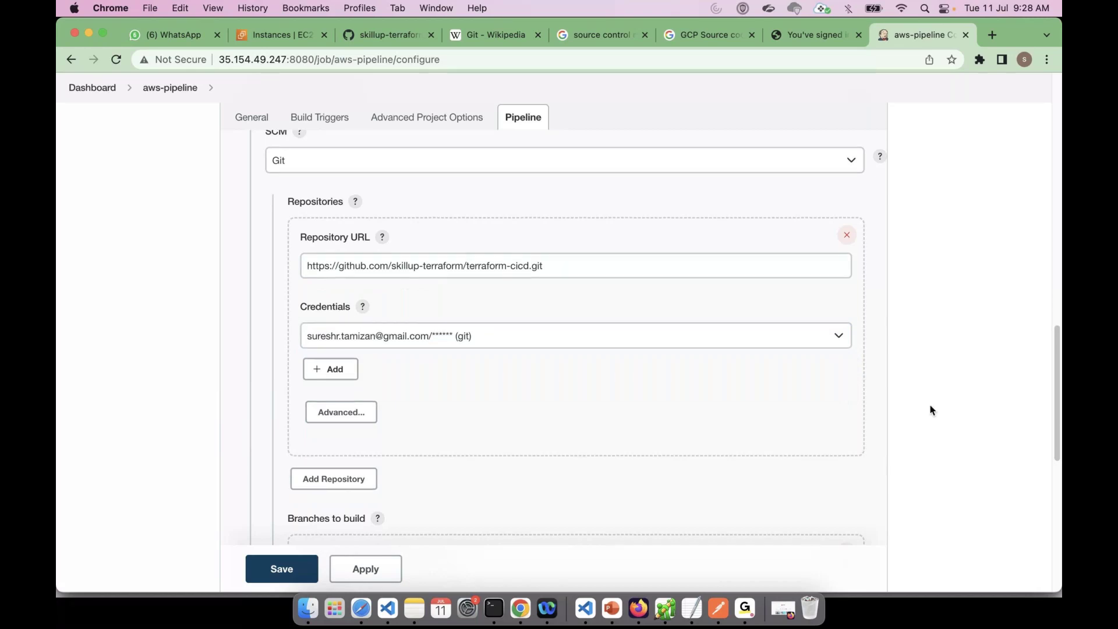
scroll(930, 410, down, 2)
scroll(931, 410, down, 1)
scroll(930, 410, down, 5)
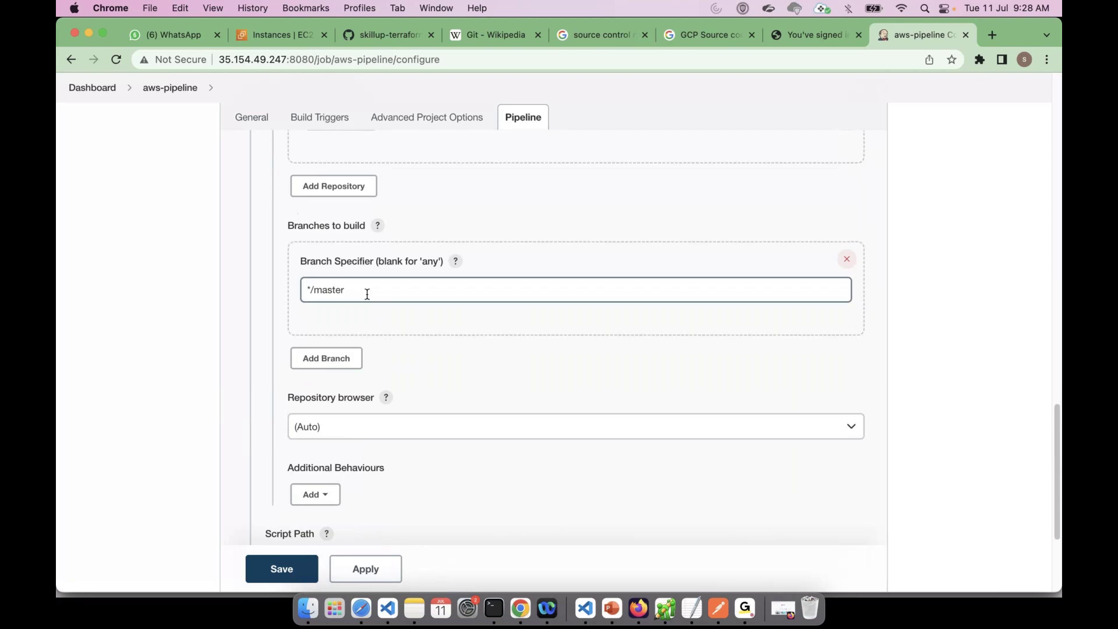
click(368, 293)
key(BackSpace)
key(BackSpace)
key(BackSpace)
key(BackSpace)
text(in)
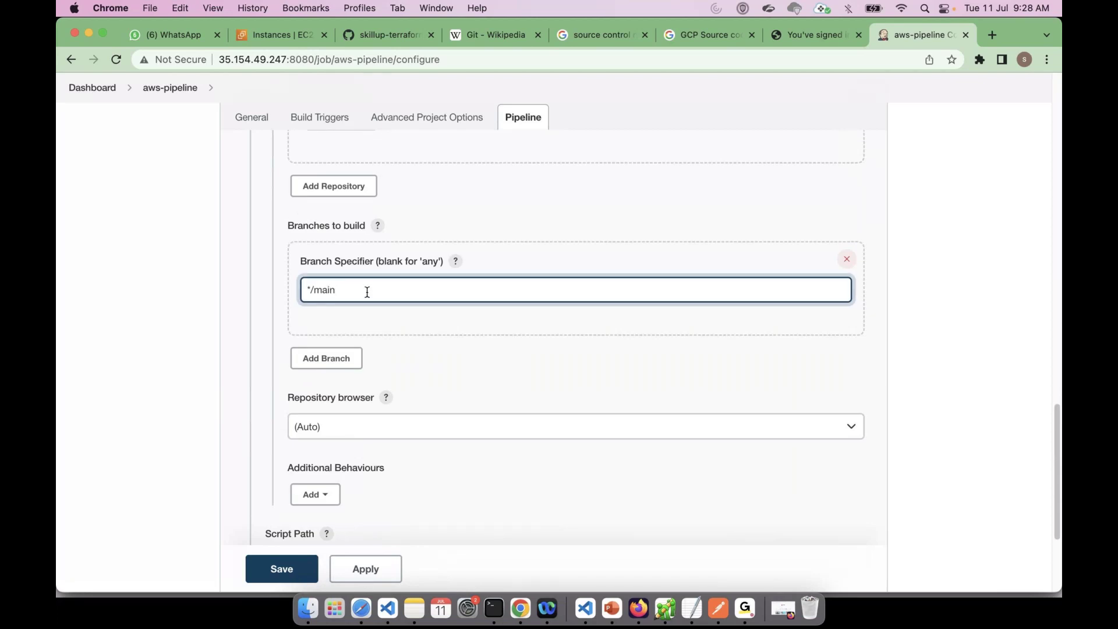
Check the terraform-cicd repository's branch name on GitHub against the branch specifier in Jenkins.
key(super+Tab)
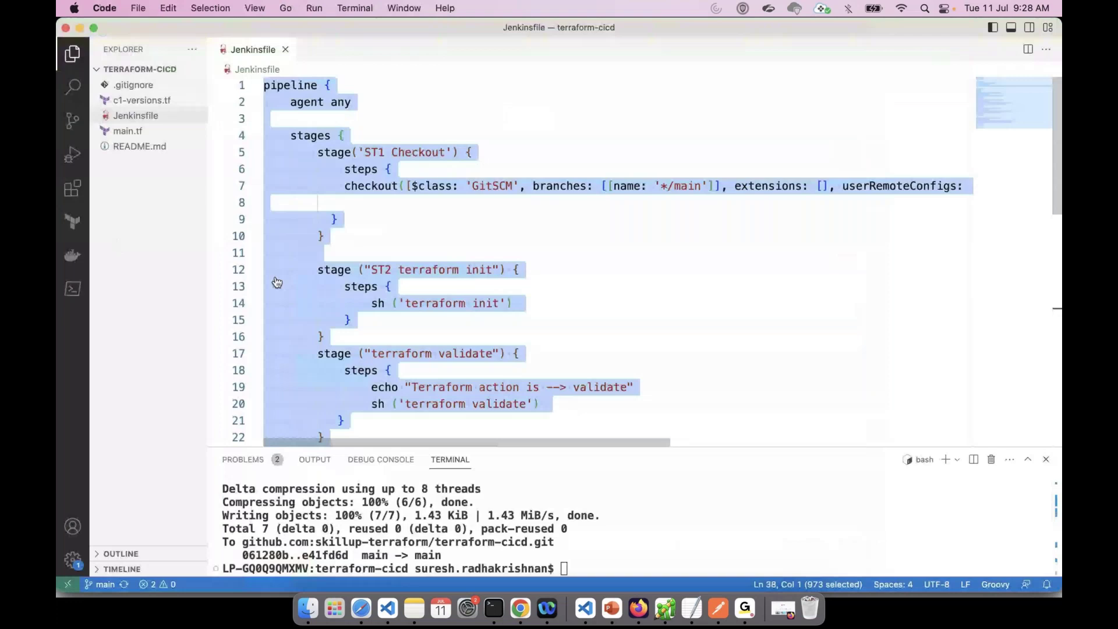
key(super+Tab)
click(357, 42)
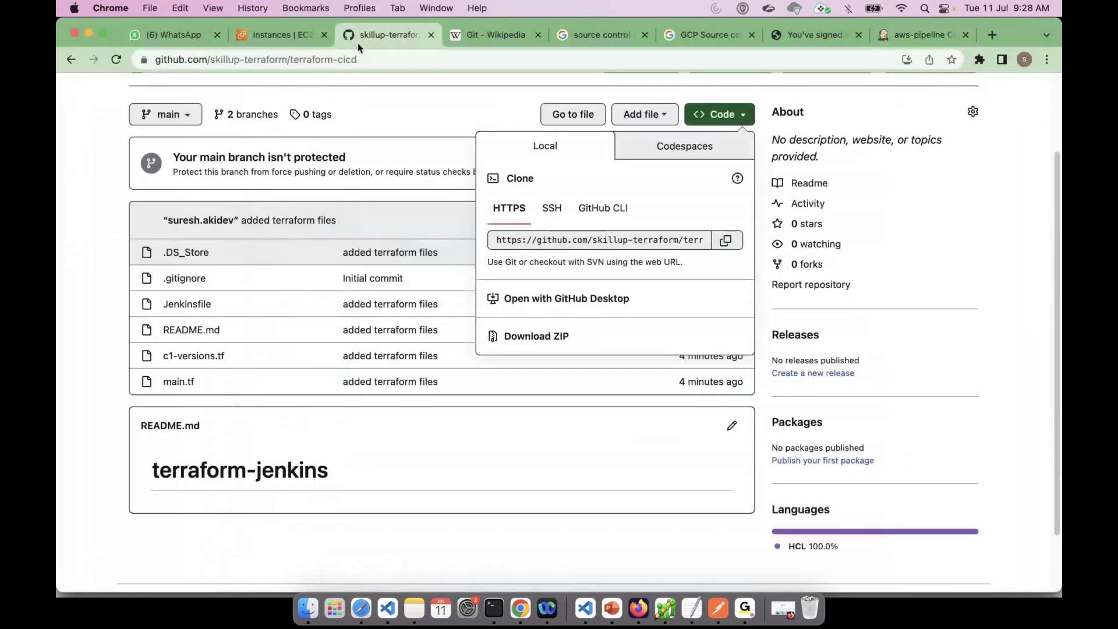
click(209, 120)
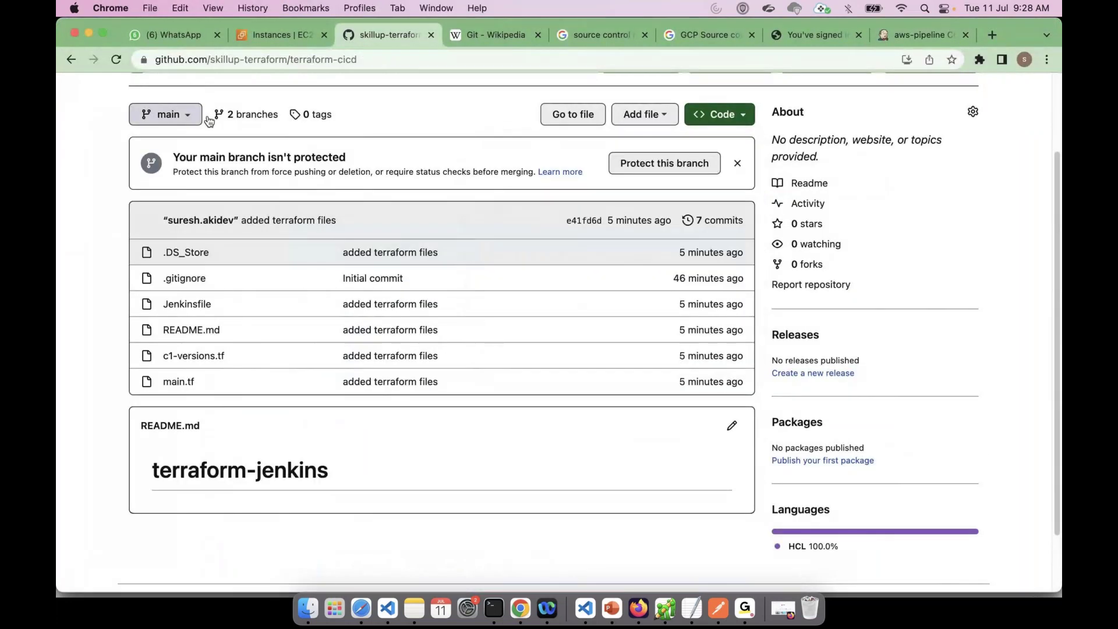
click(907, 37)
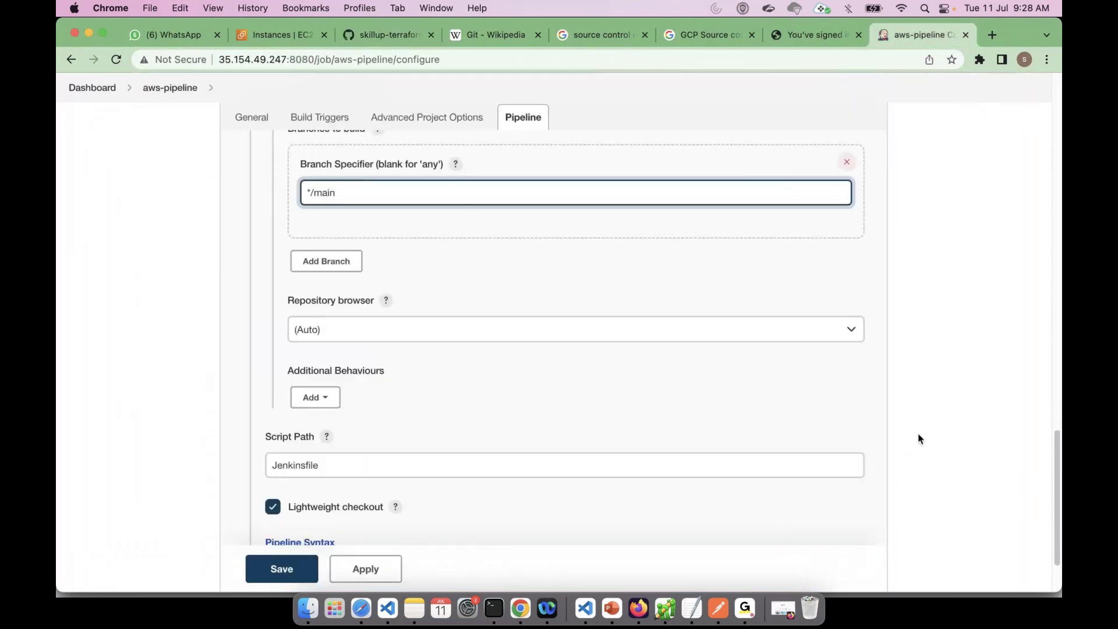
Compare the Script Path value Jenkinsfile with the pipeline file's name in the VS Code project and the GitHub repository.
scroll(919, 434, down, 1)
scroll(365, 416, down, 1)
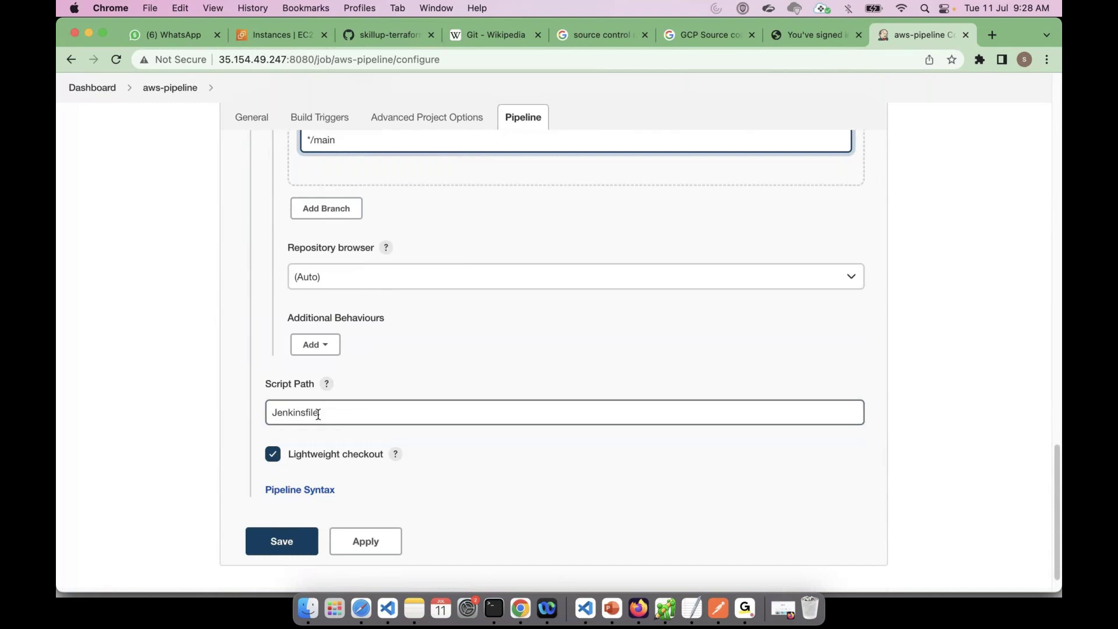
drag(319, 415, 267, 413)
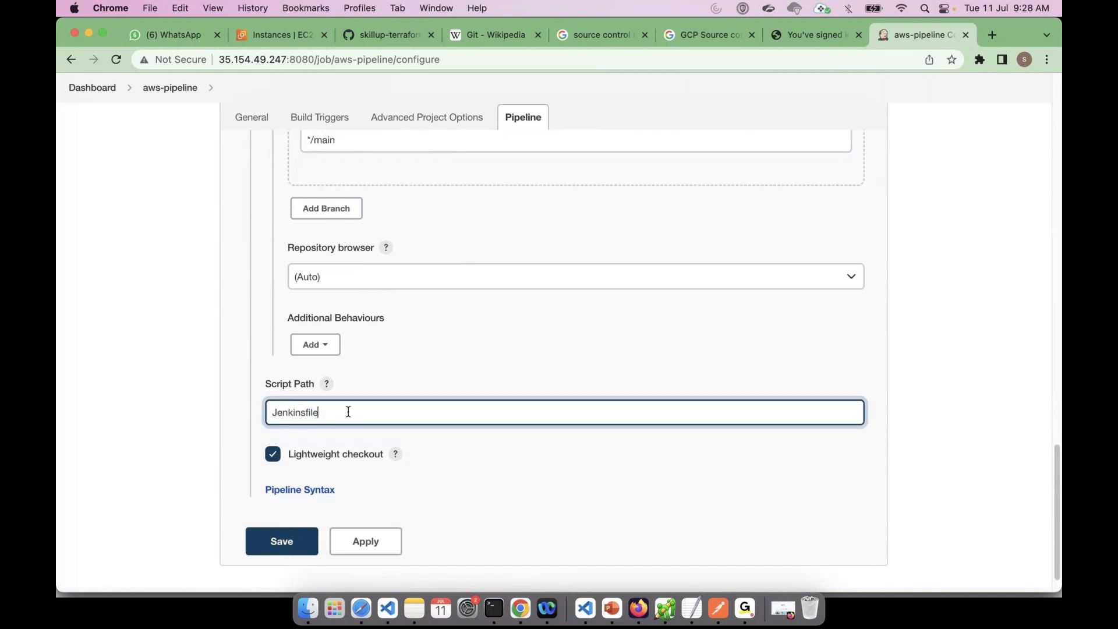
click(585, 612)
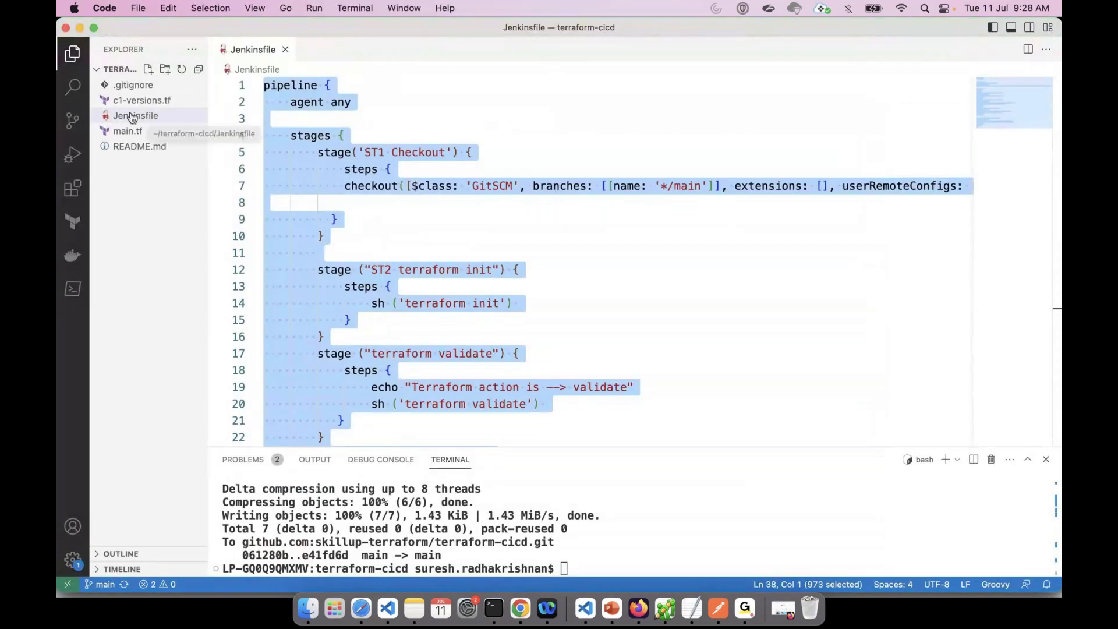
key(super+Tab)
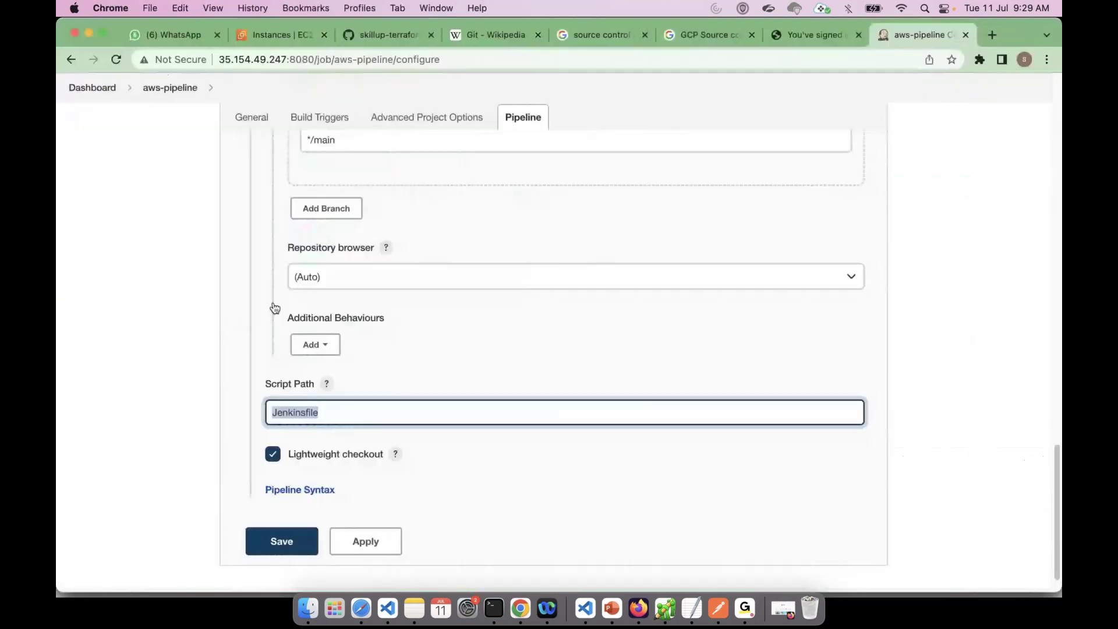
key(super+Tab)
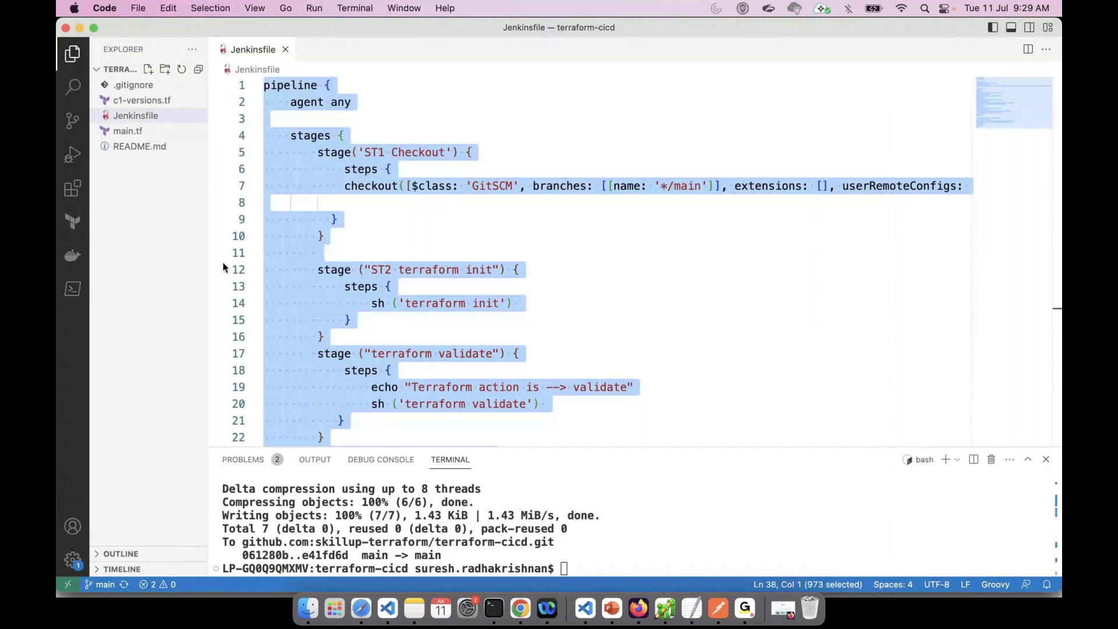
key(super+Tab)
drag(333, 410, 269, 414)
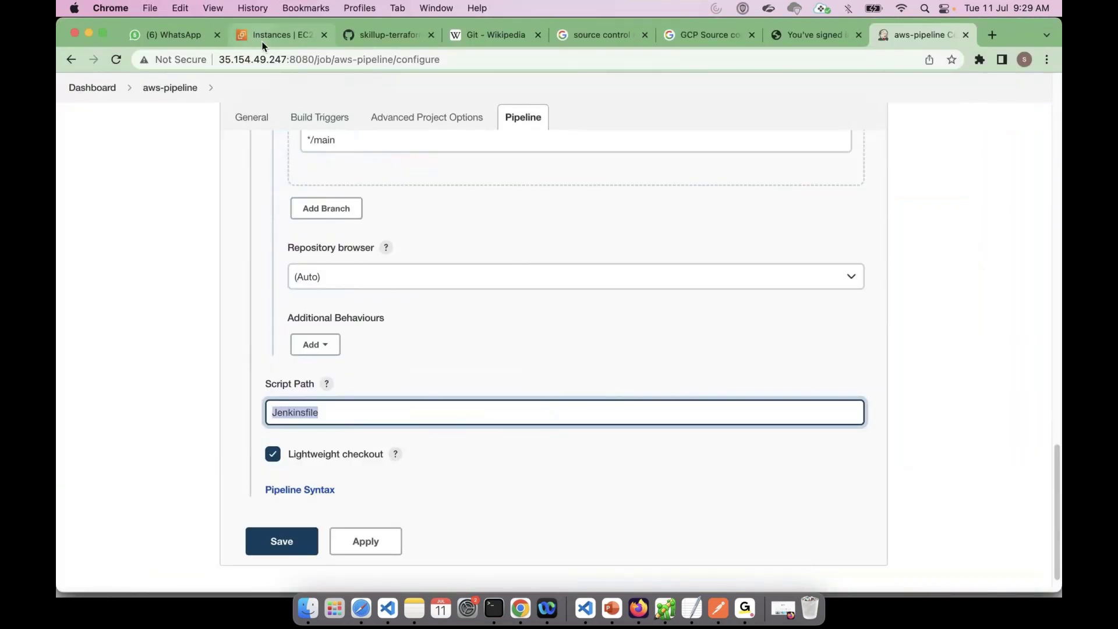
click(392, 38)
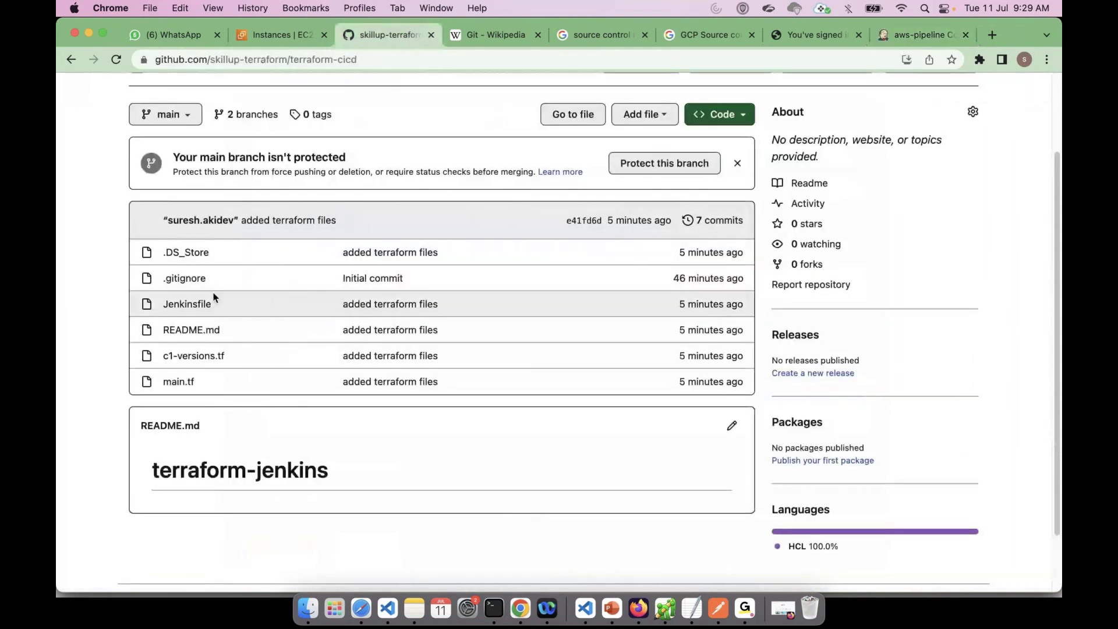
drag(214, 297, 165, 307)
key(super+9)
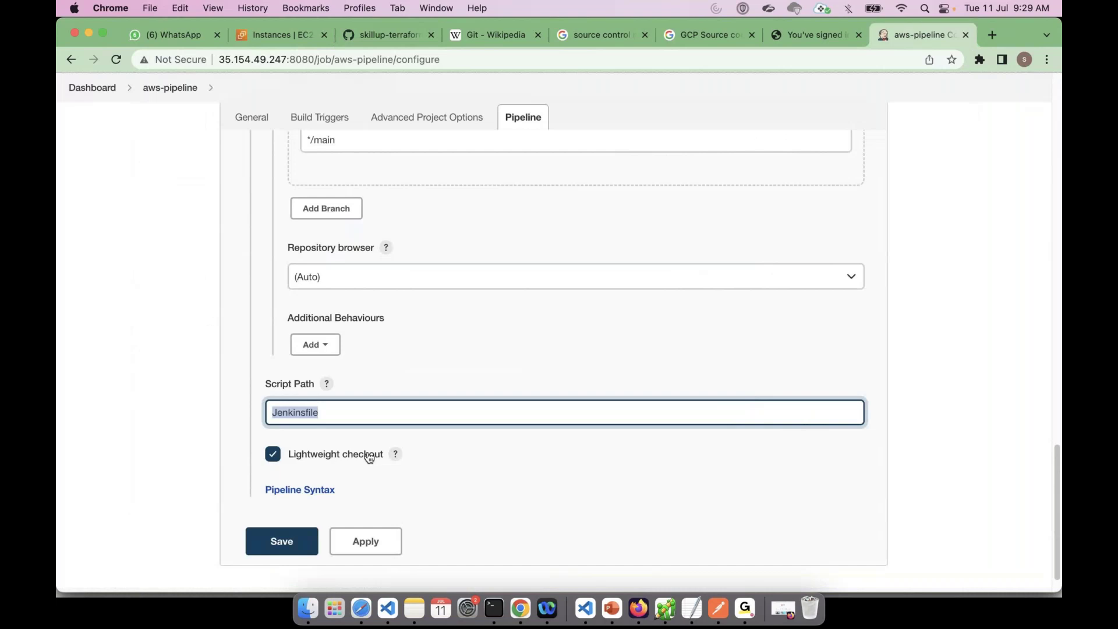
Save the aws-pipeline job configuration and reopen the job's status page from the dashboard.
click(277, 544)
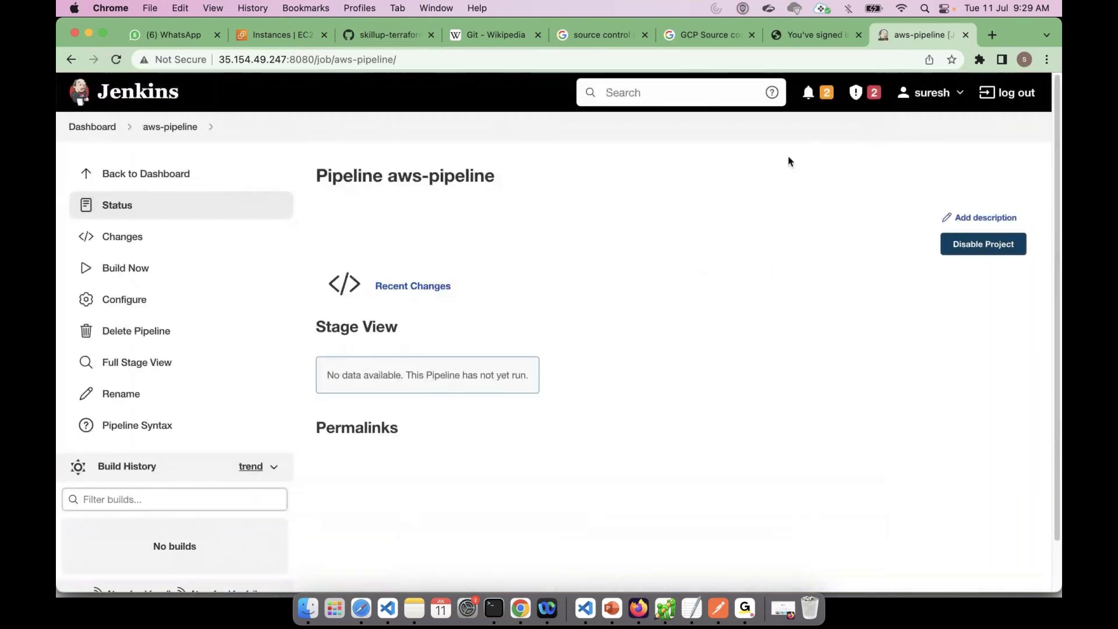
click(93, 127)
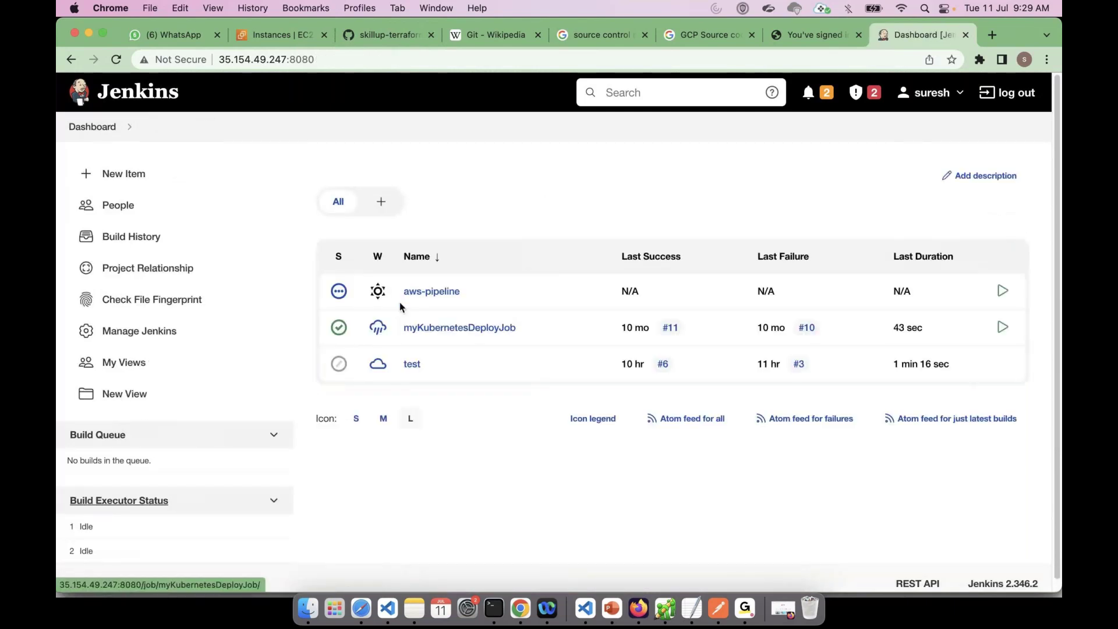
click(434, 292)
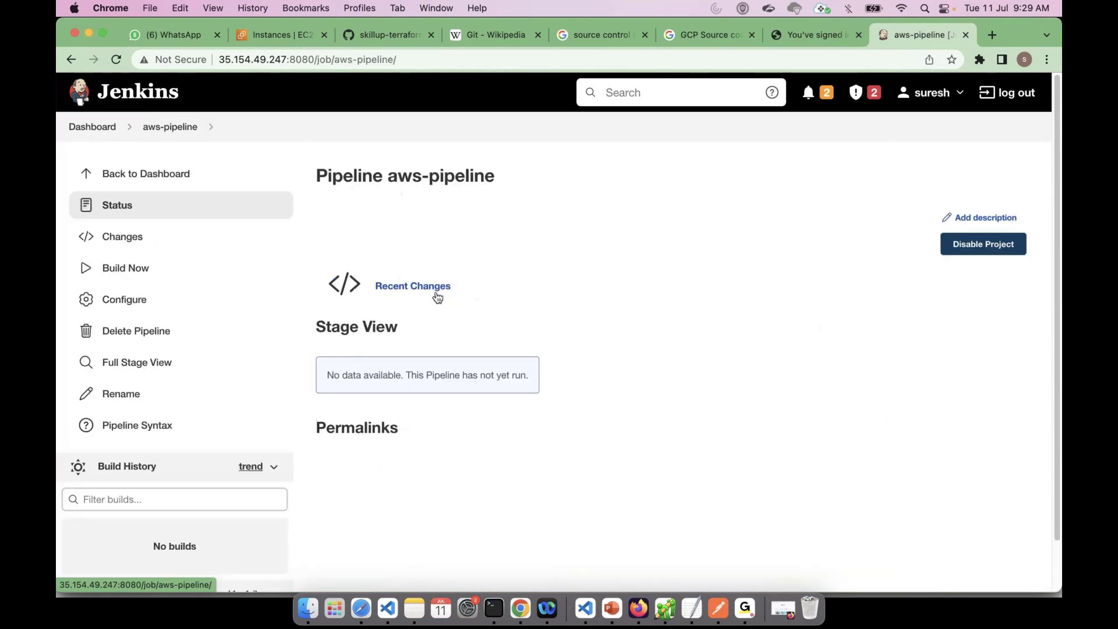
click(126, 215)
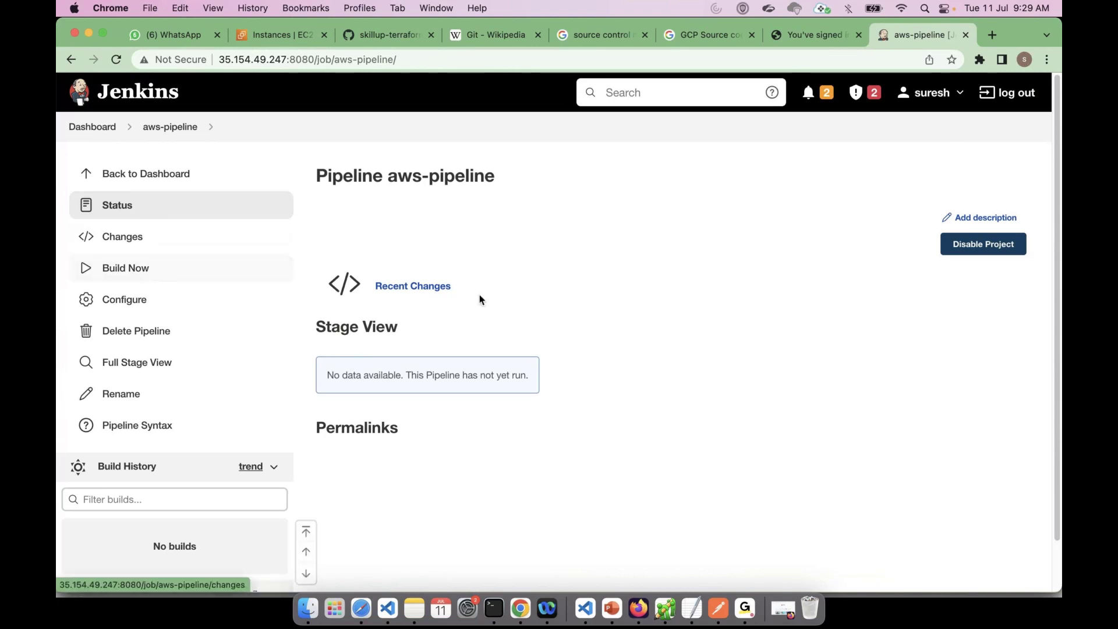
Go to the Jenkins administration page and open the Plugin Manager.
click(93, 127)
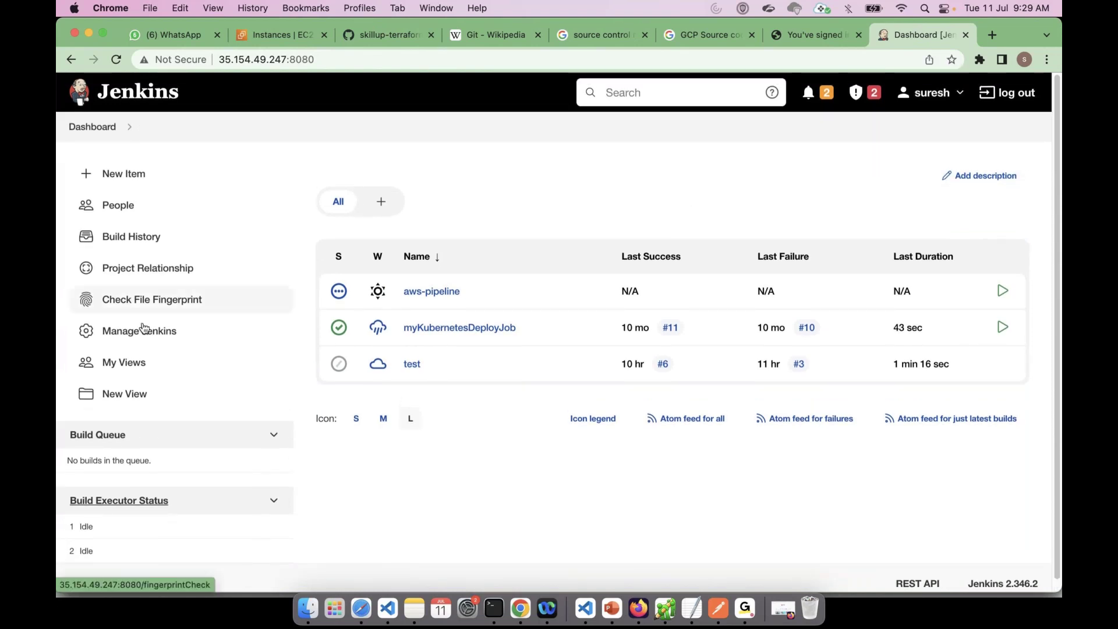
click(144, 339)
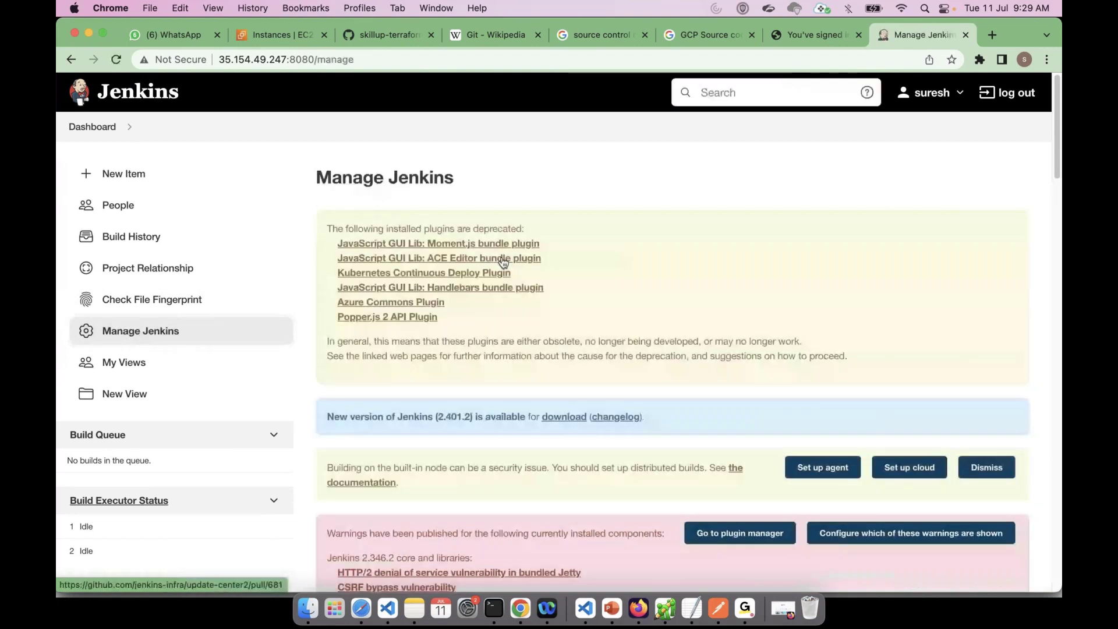
scroll(728, 324, down, 4)
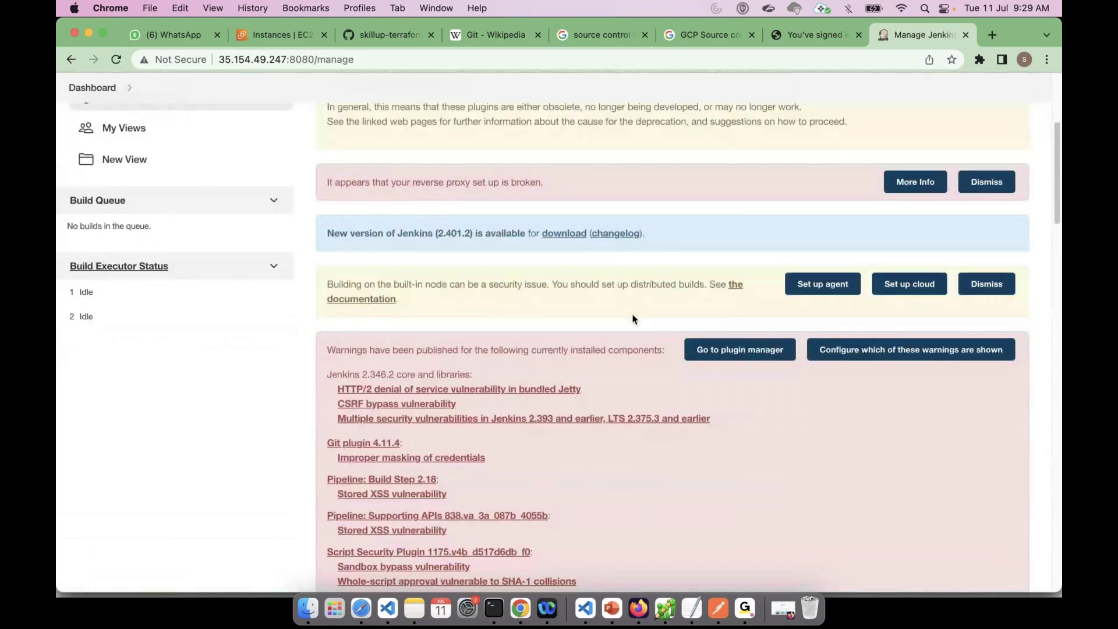
scroll(634, 318, down, 1)
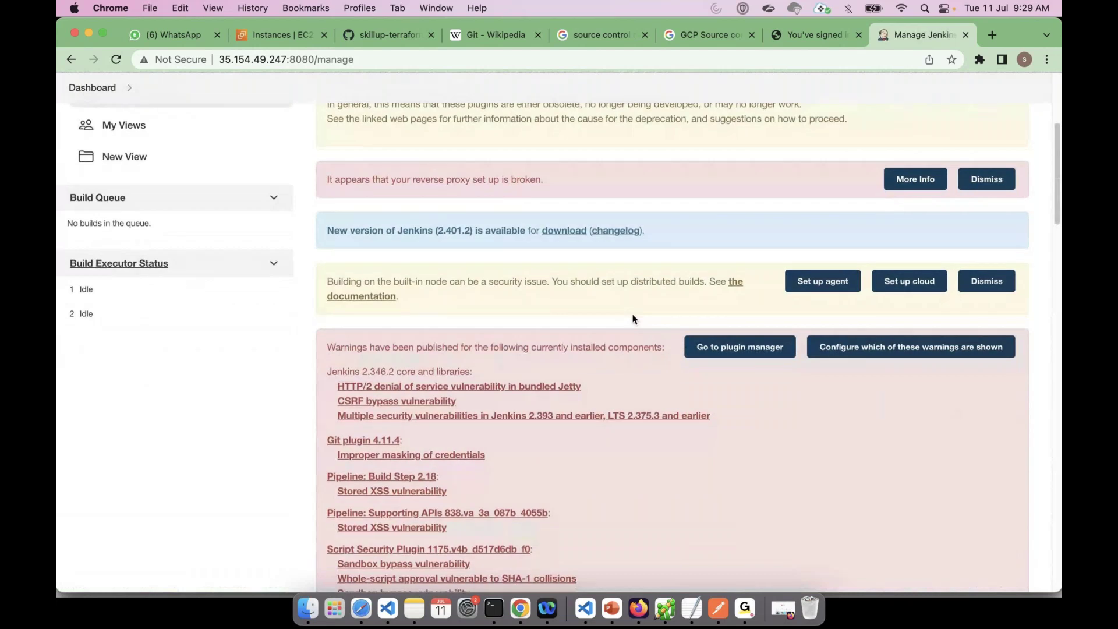
scroll(635, 320, down, 10)
scroll(952, 317, down, 1)
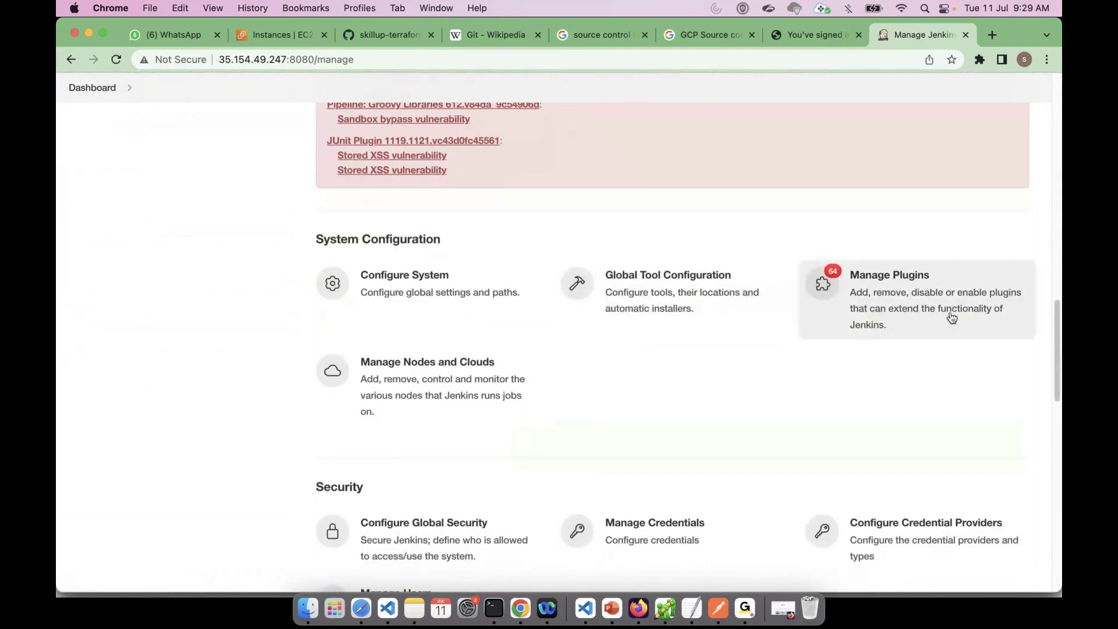
click(919, 301)
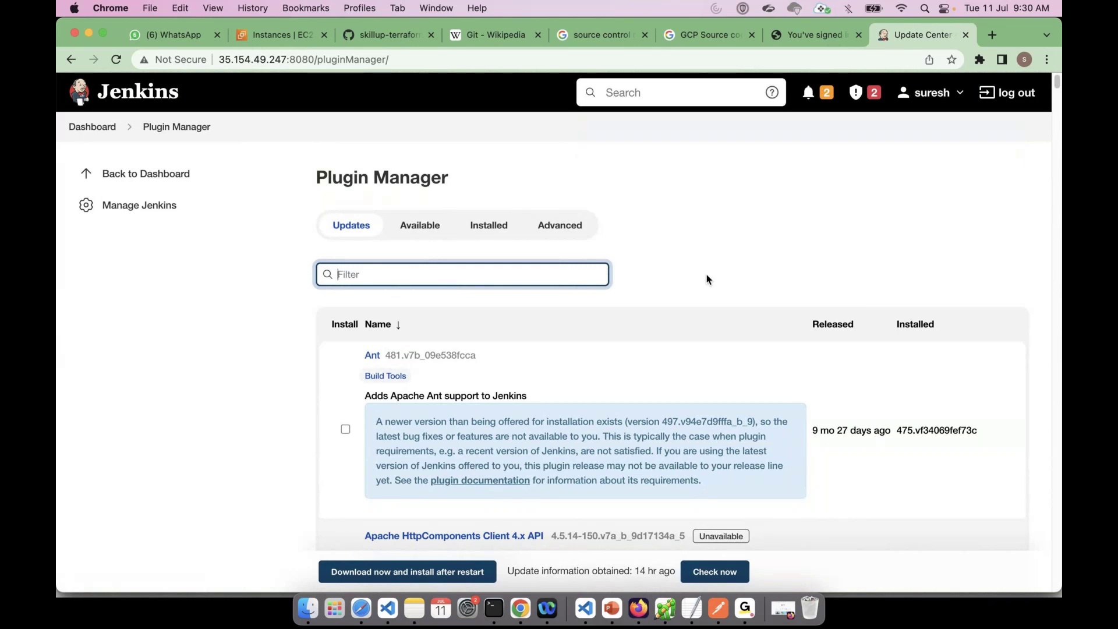
click(706, 279)
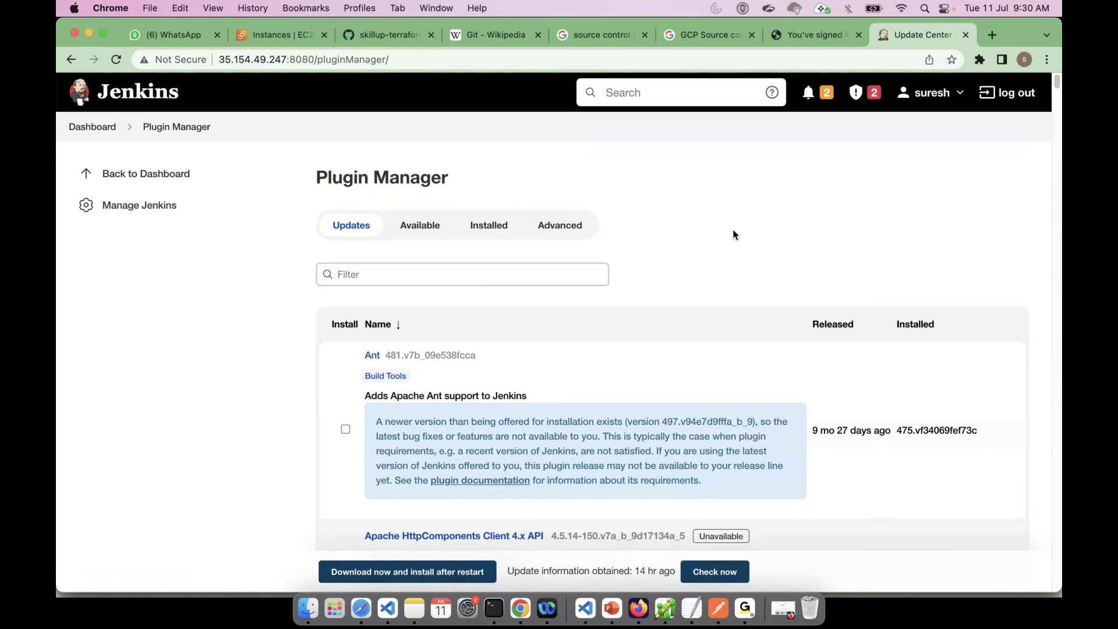
Search for git among the plugin updates and among the available plugins.
scroll(751, 245, down, 1)
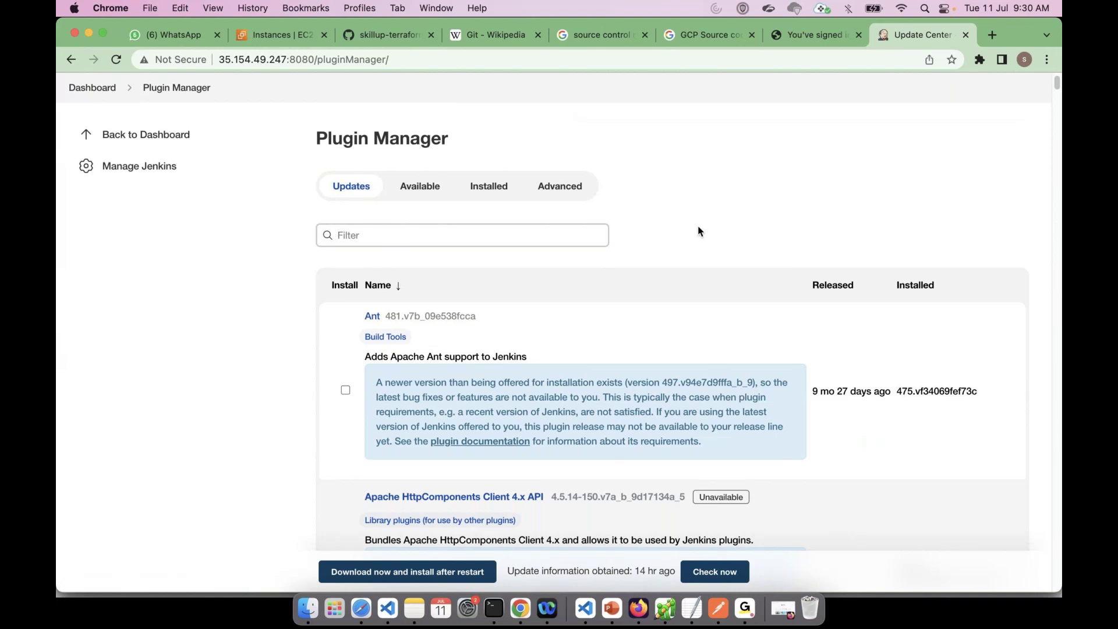
scroll(697, 225, down, 1)
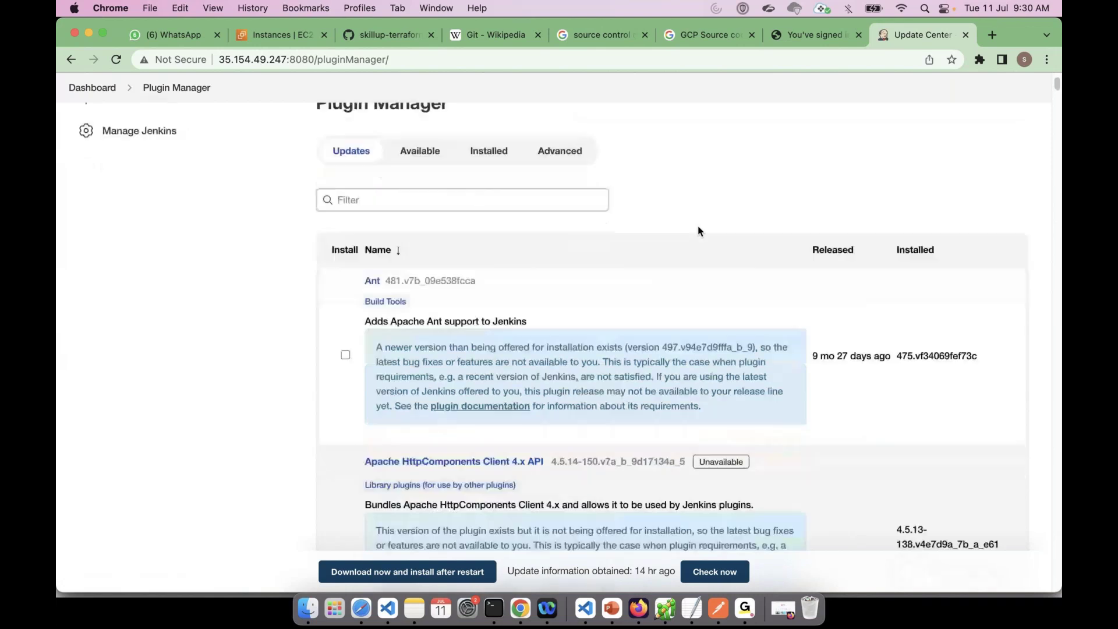
click(474, 200)
text(git)
scroll(442, 215, up, 1)
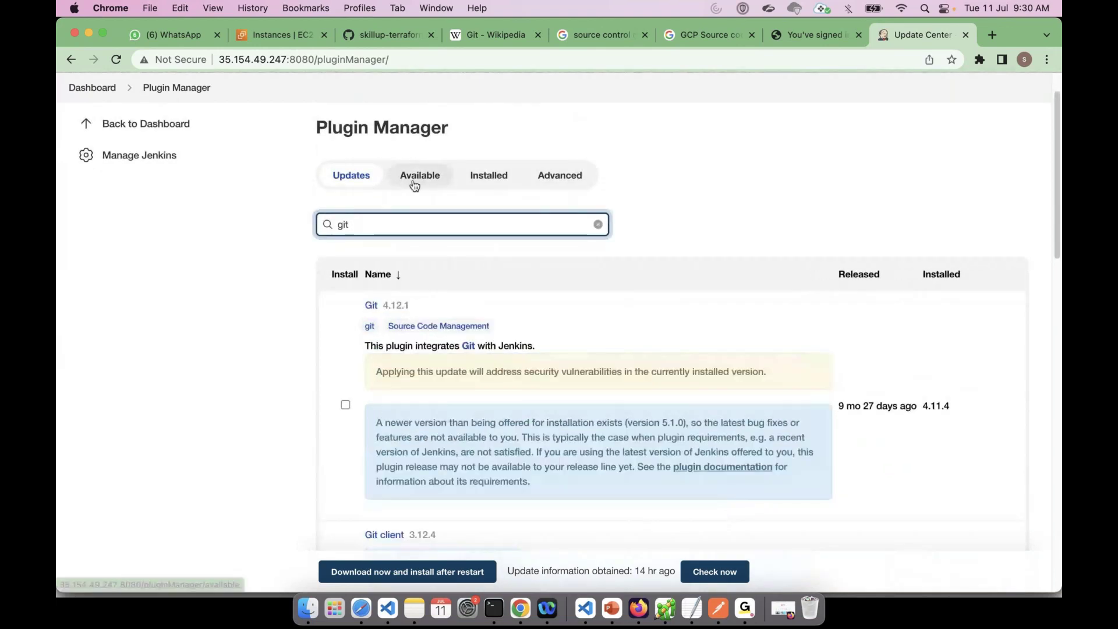
click(414, 184)
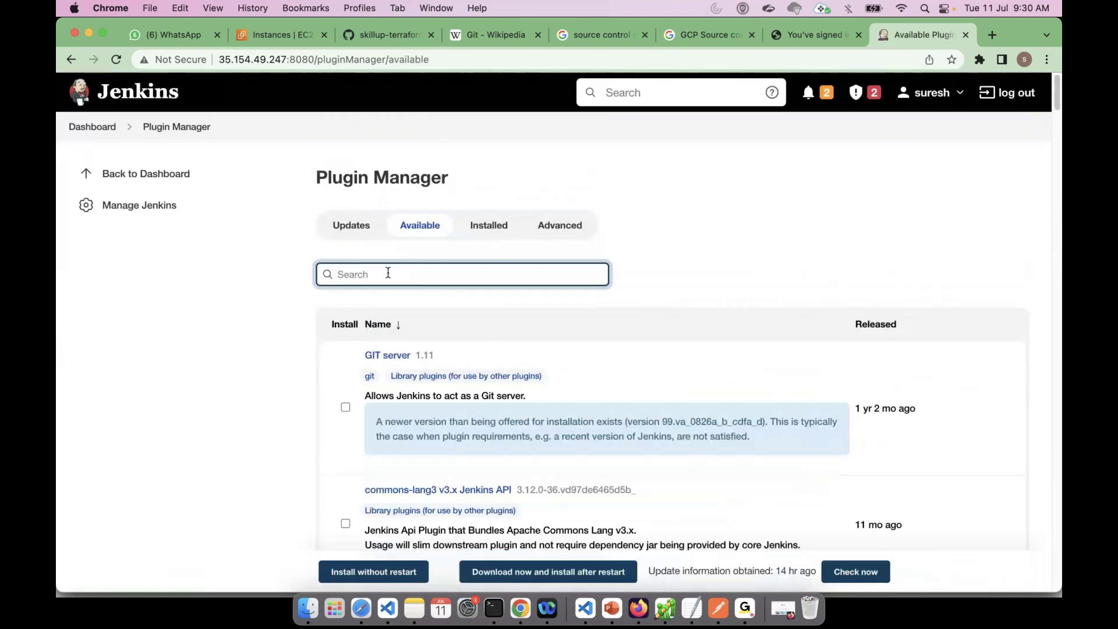
text(git)
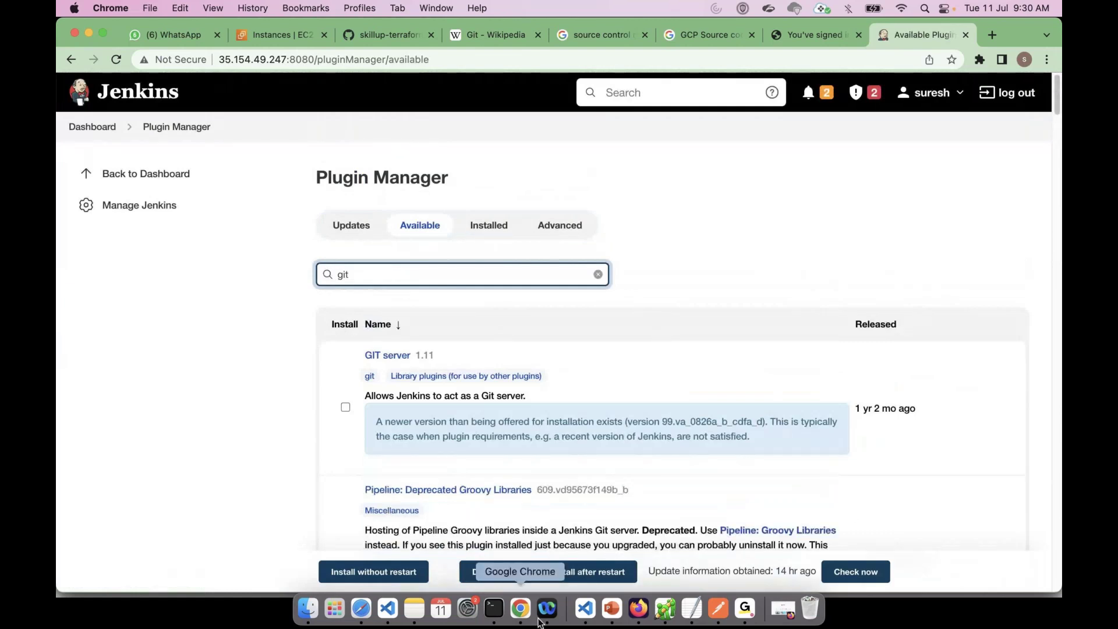
Switch to VS Code and enlarge the terminal panel to show the git commit and push output.
click(586, 609)
drag(693, 449, 693, 194)
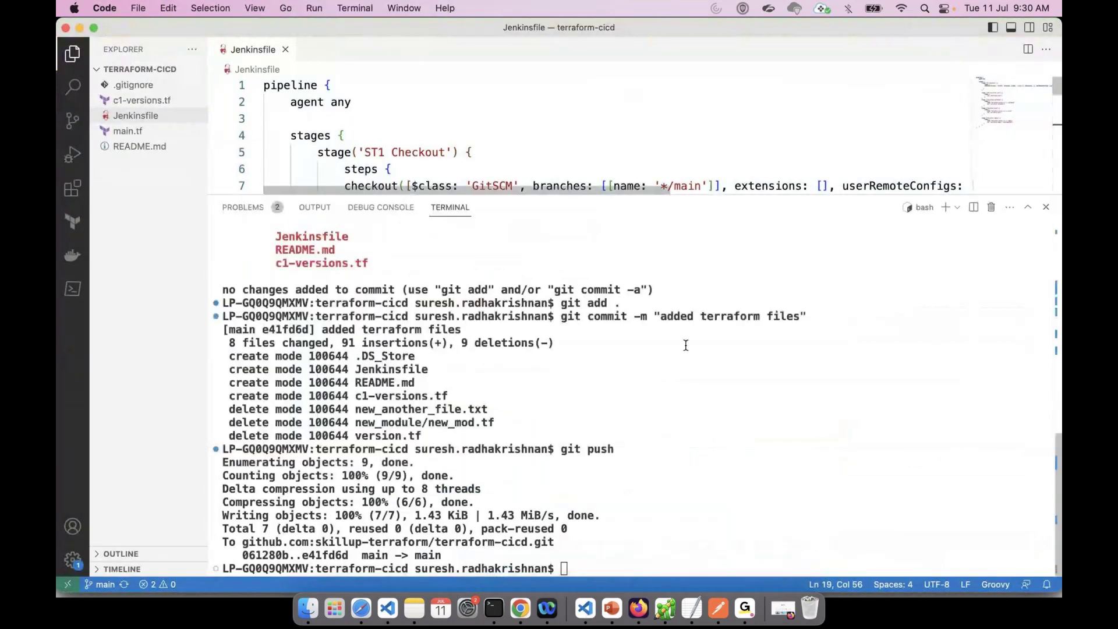
click(688, 373)
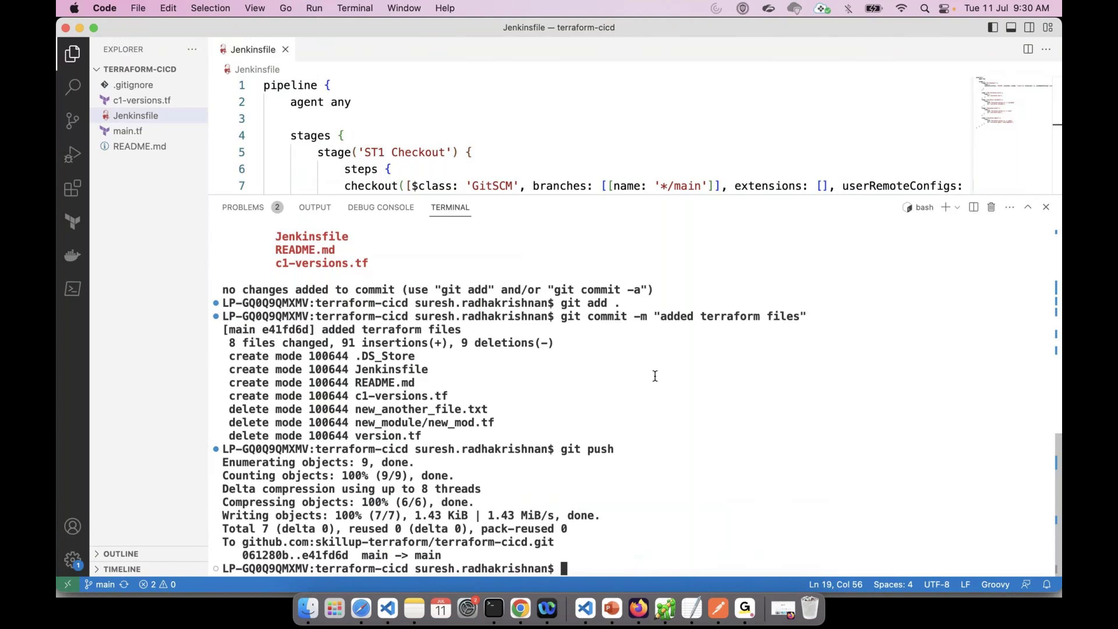
Switch to Chrome, highlight the Jenkins-Master instance's ID in the EC2 instances list, and return to the Jenkins Plugin Manager.
key(super+Tab)
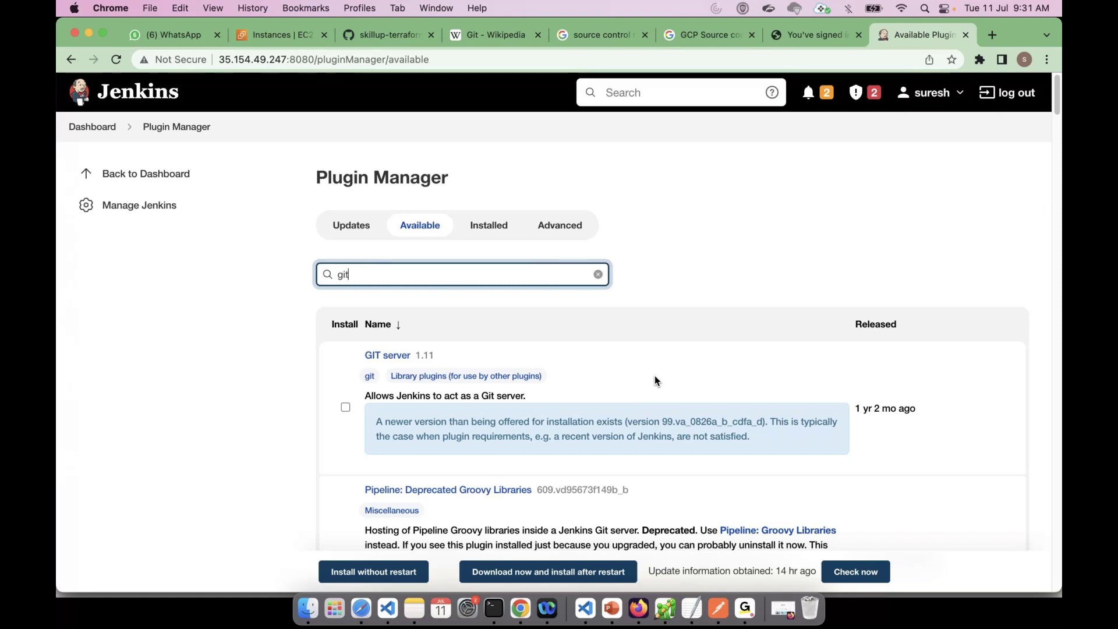
click(283, 41)
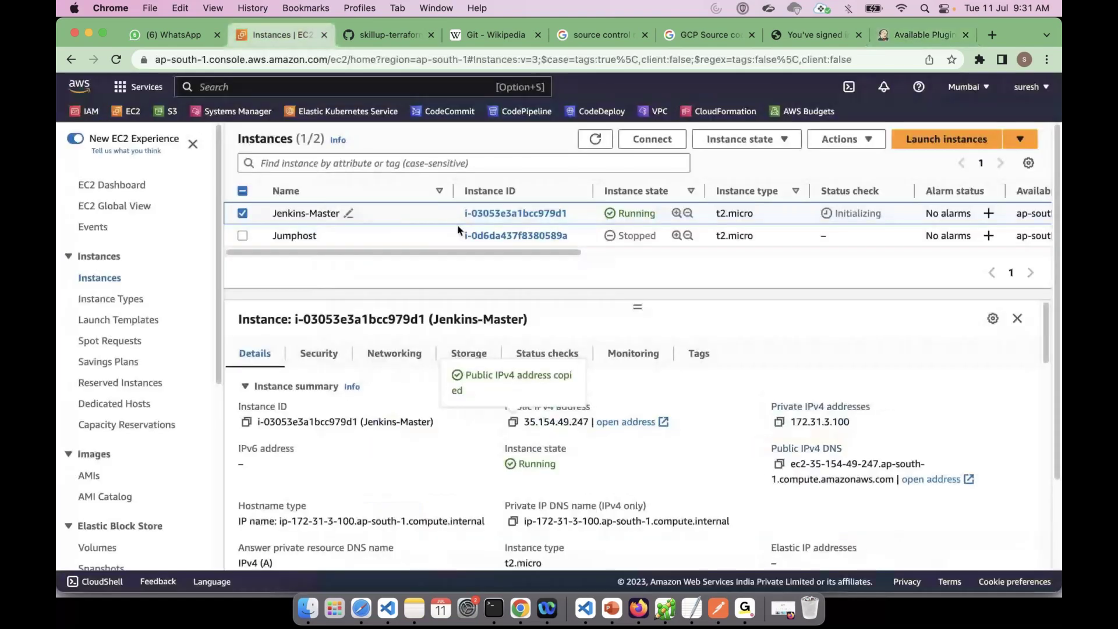
drag(465, 213, 569, 213)
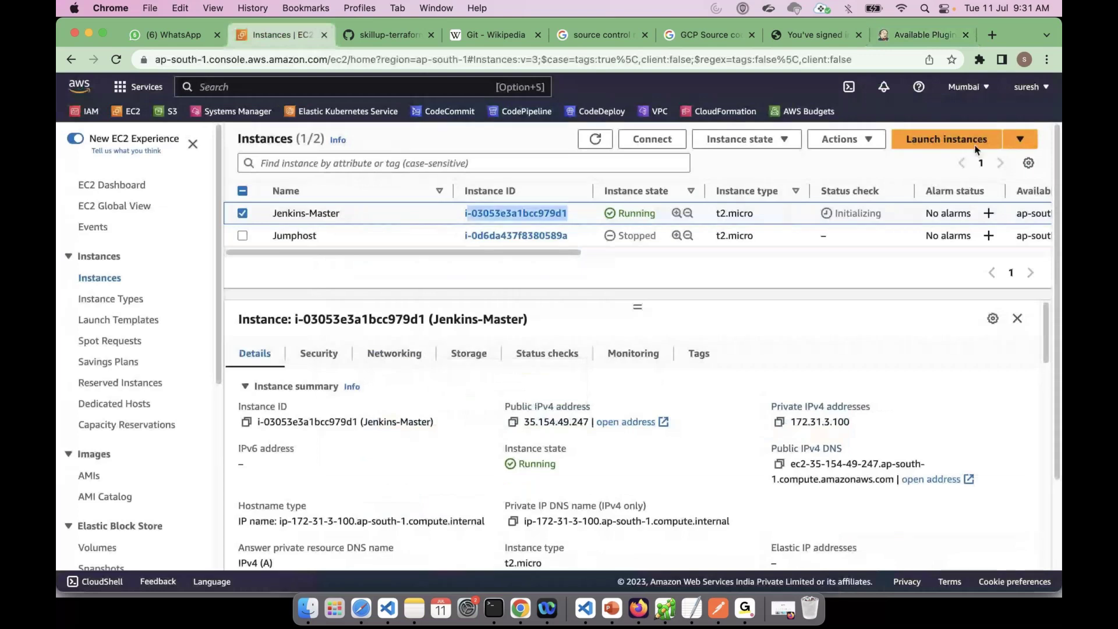
click(923, 34)
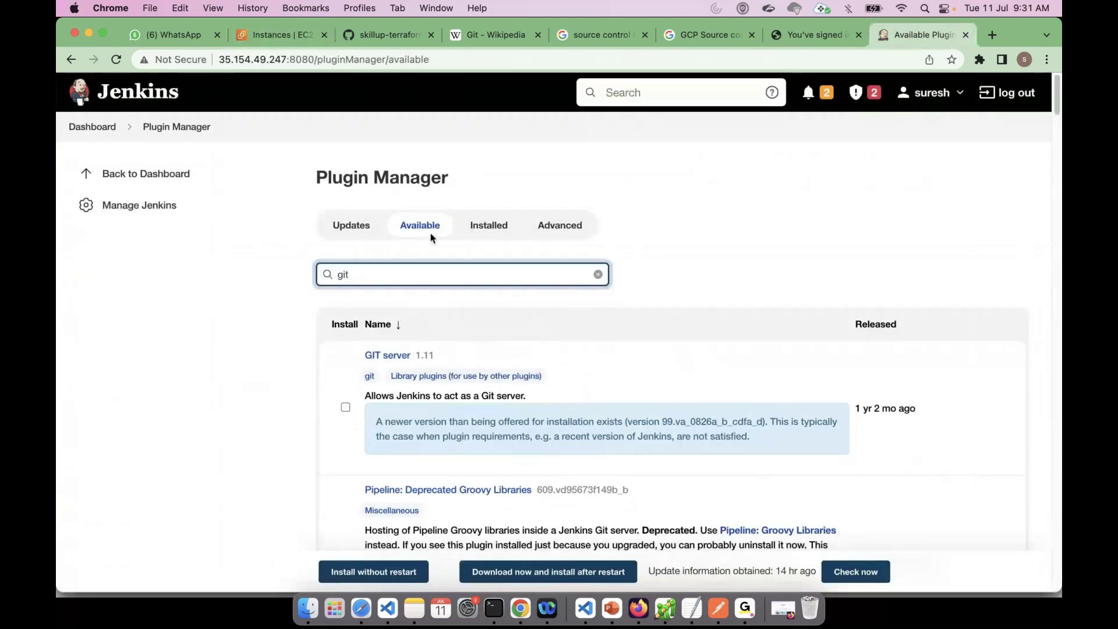
Search for terraform among the available plugins and among the plugin updates, and clear the updates filter.
scroll(365, 270, down, 1)
drag(364, 271, 274, 254)
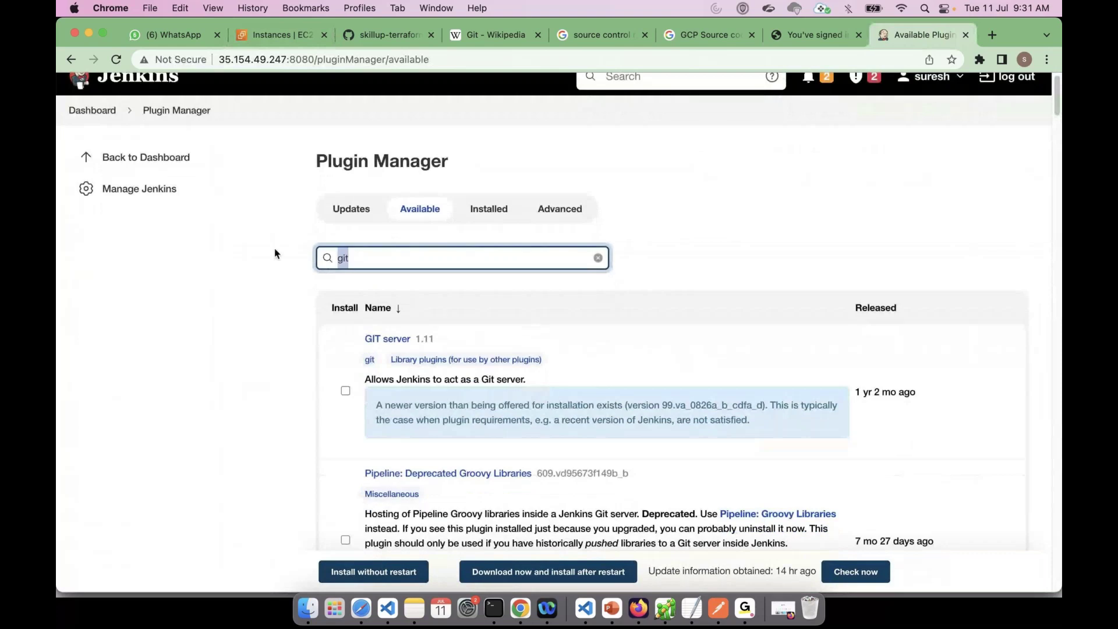
text(terraform)
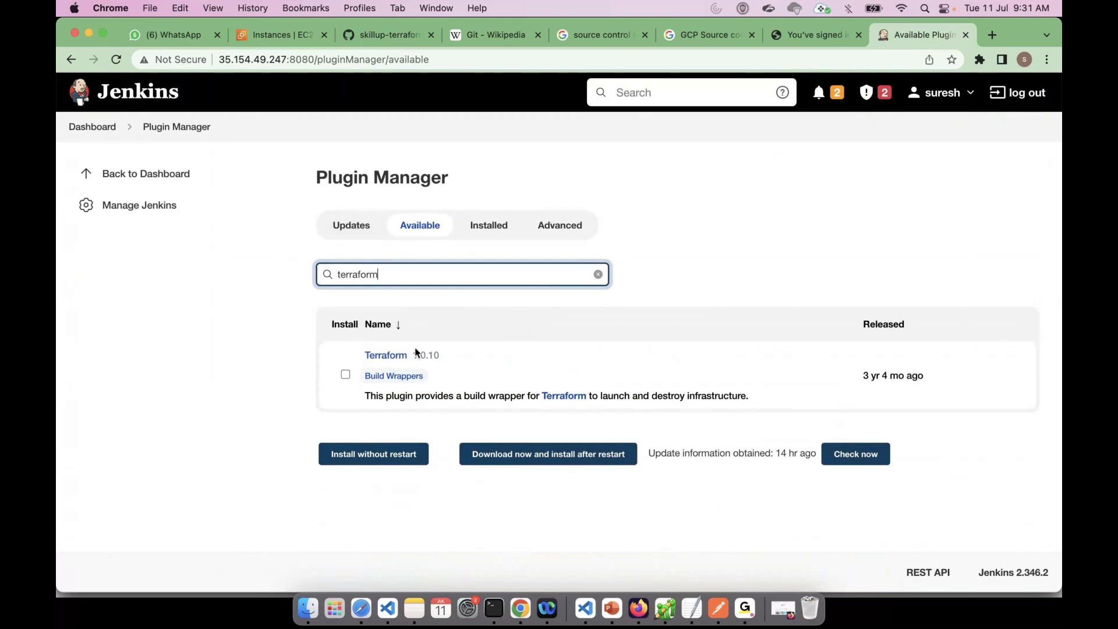
click(343, 227)
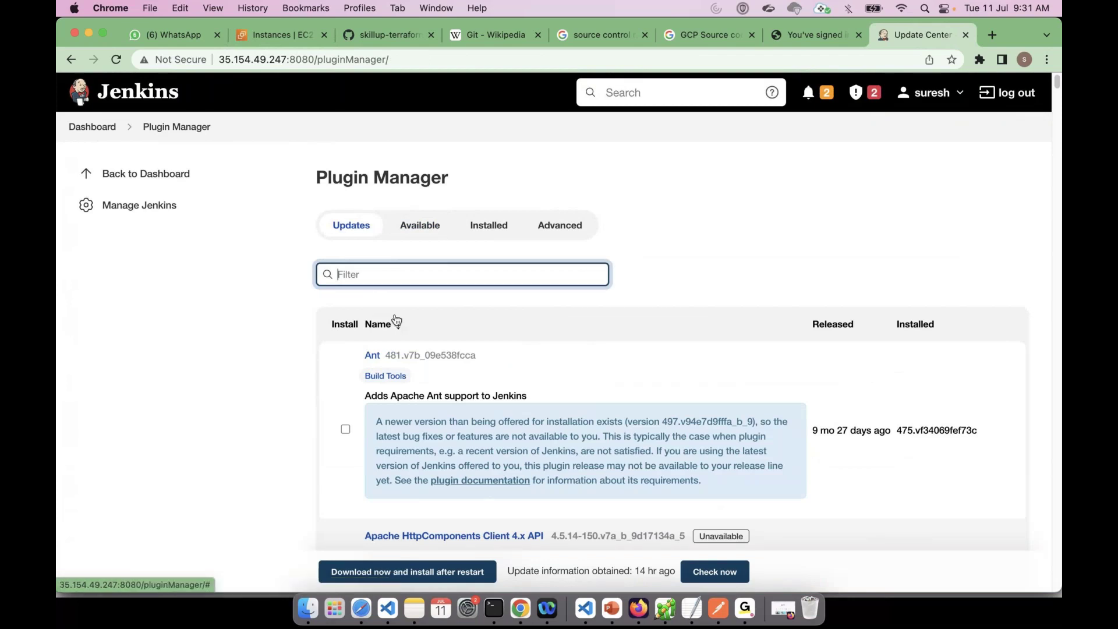
text(terraform)
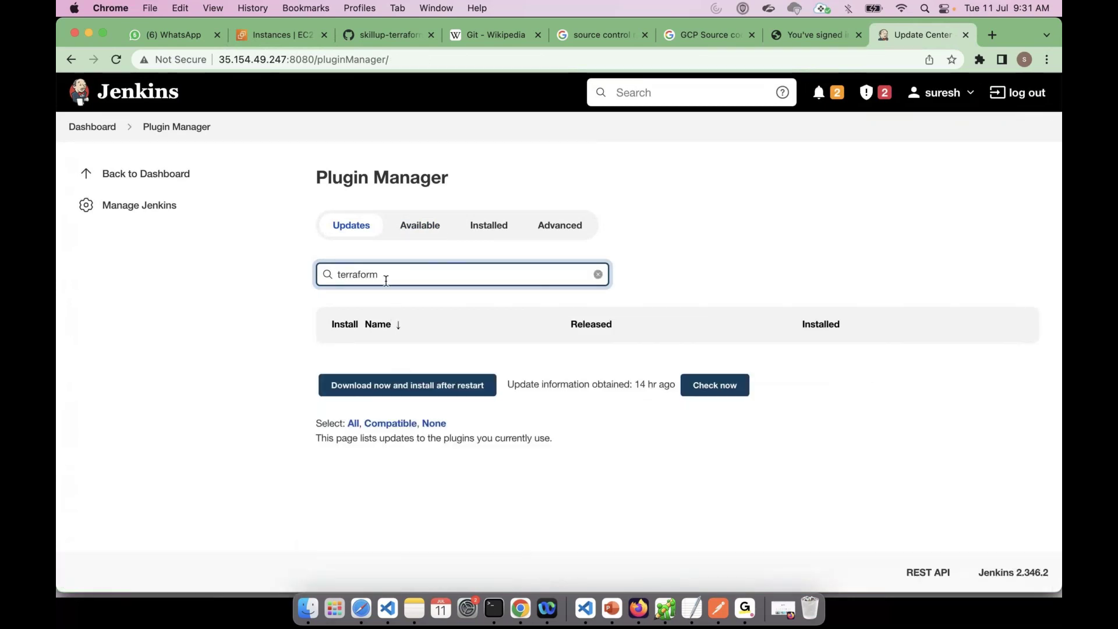
key(super+a)
key(BackSpace)
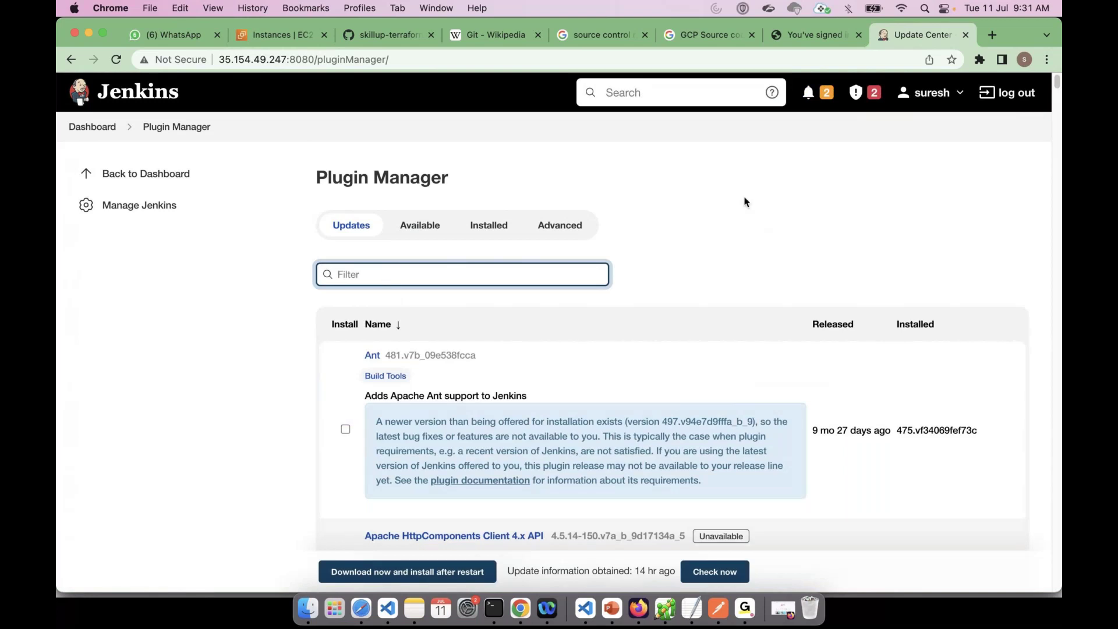
Check the Jenkins-Master instance in EC2 again, and open the Jenkins credentials page to review the stored credentials.
key(super+2)
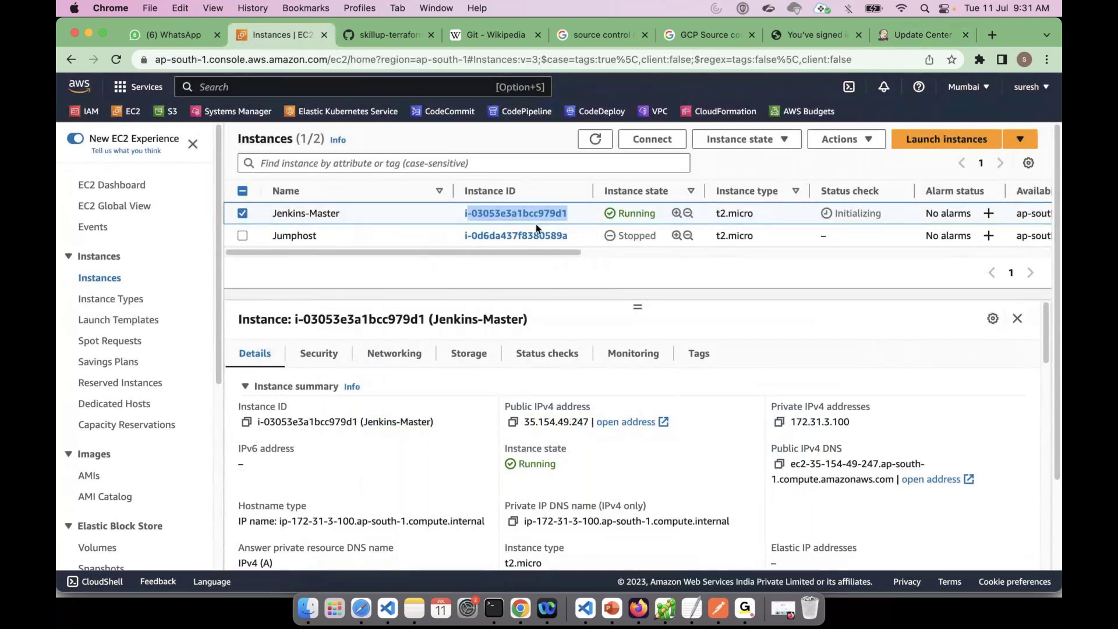
click(903, 37)
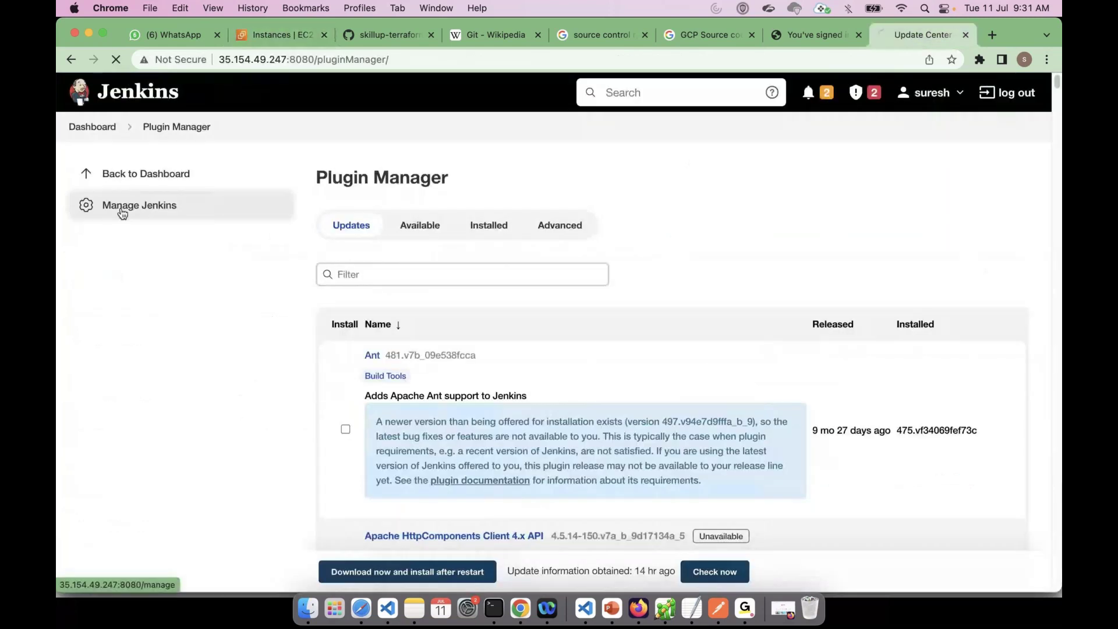
click(123, 208)
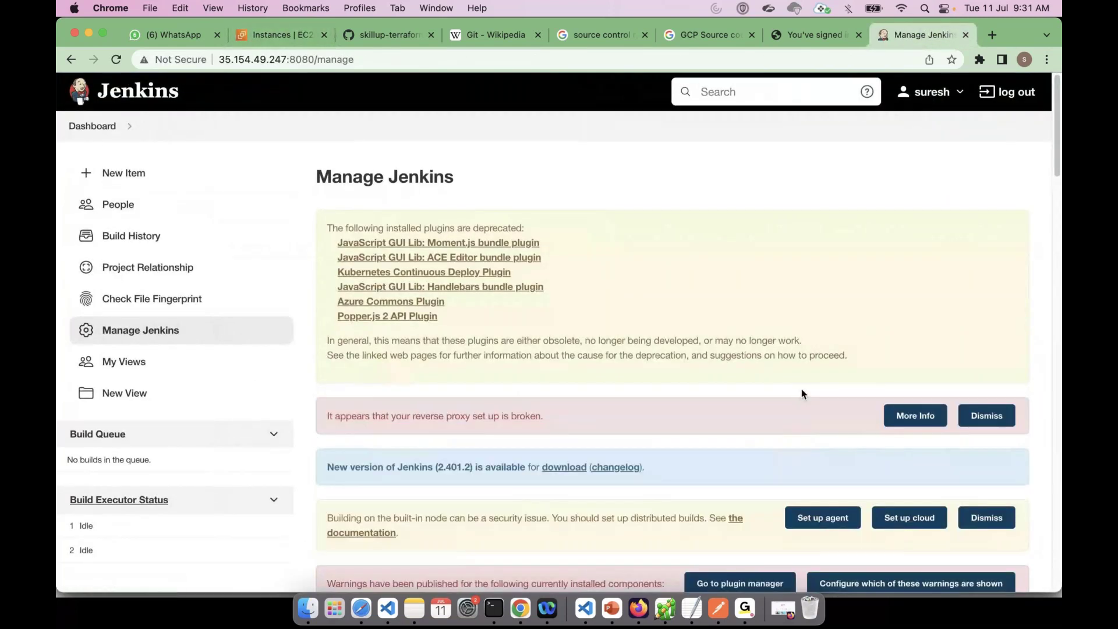
scroll(802, 394, down, 7)
scroll(809, 394, down, 10)
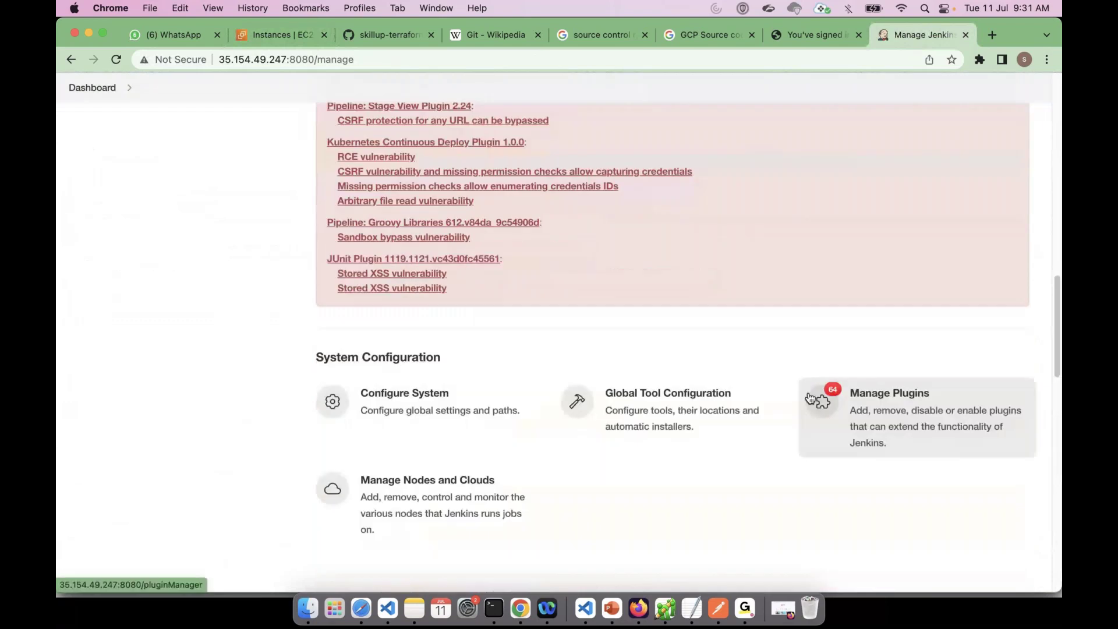
scroll(809, 398, down, 4)
scroll(808, 397, down, 3)
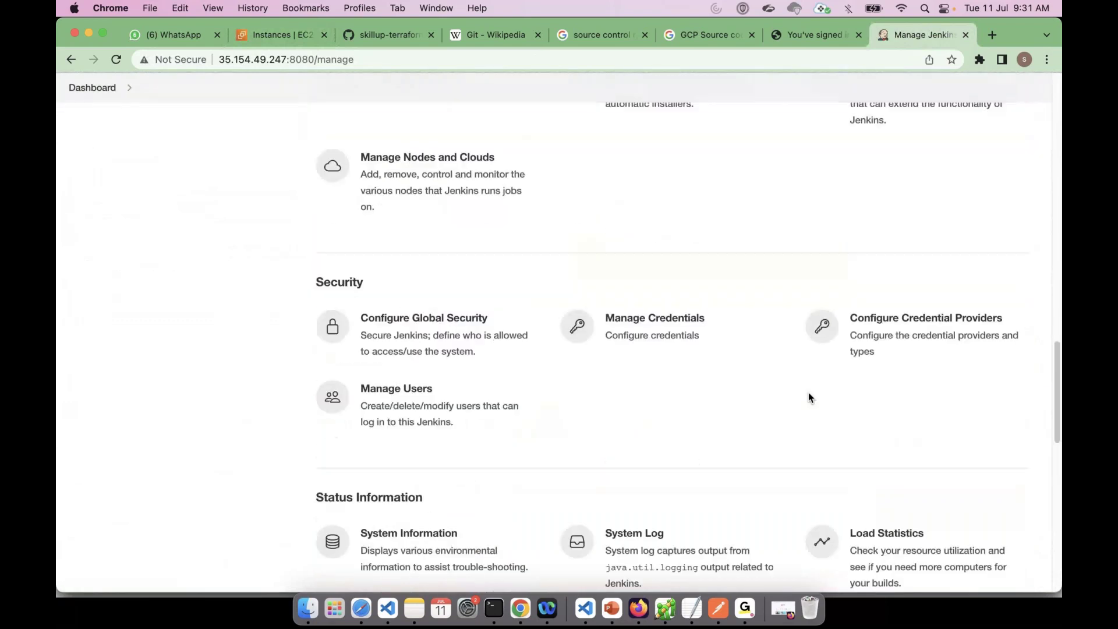
scroll(668, 318, down, 1)
click(668, 317)
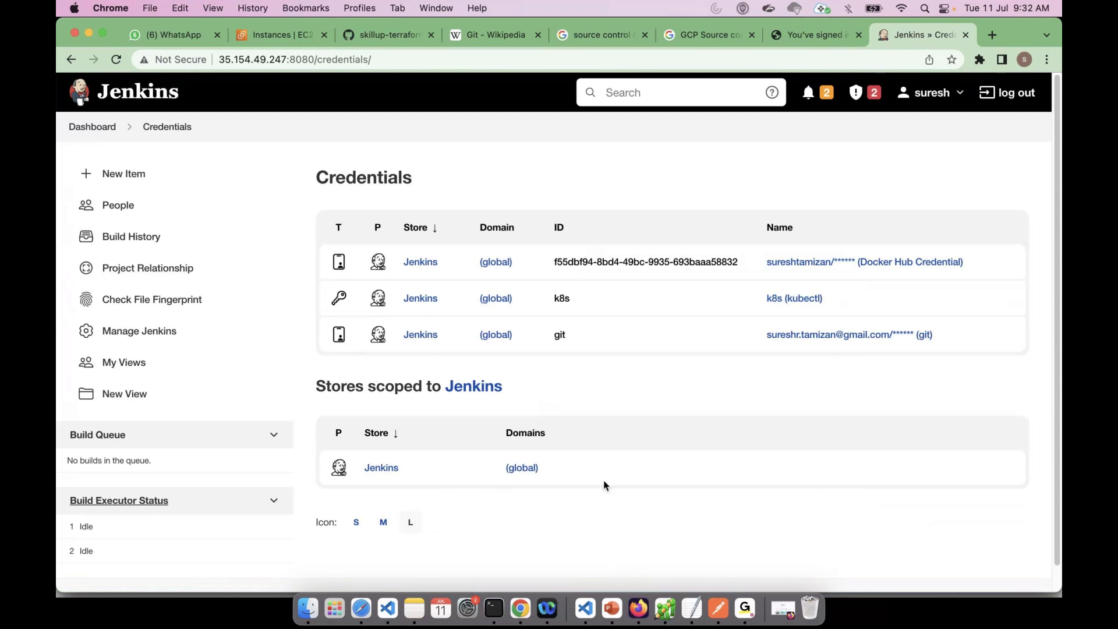
scroll(604, 486, down, 1)
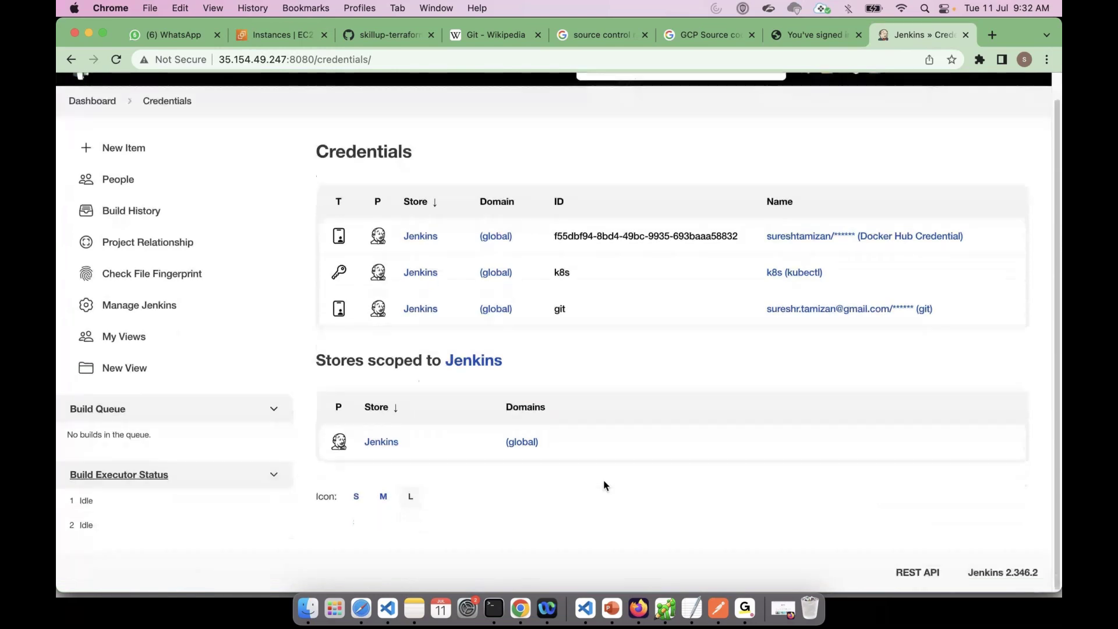
scroll(605, 483, up, 1)
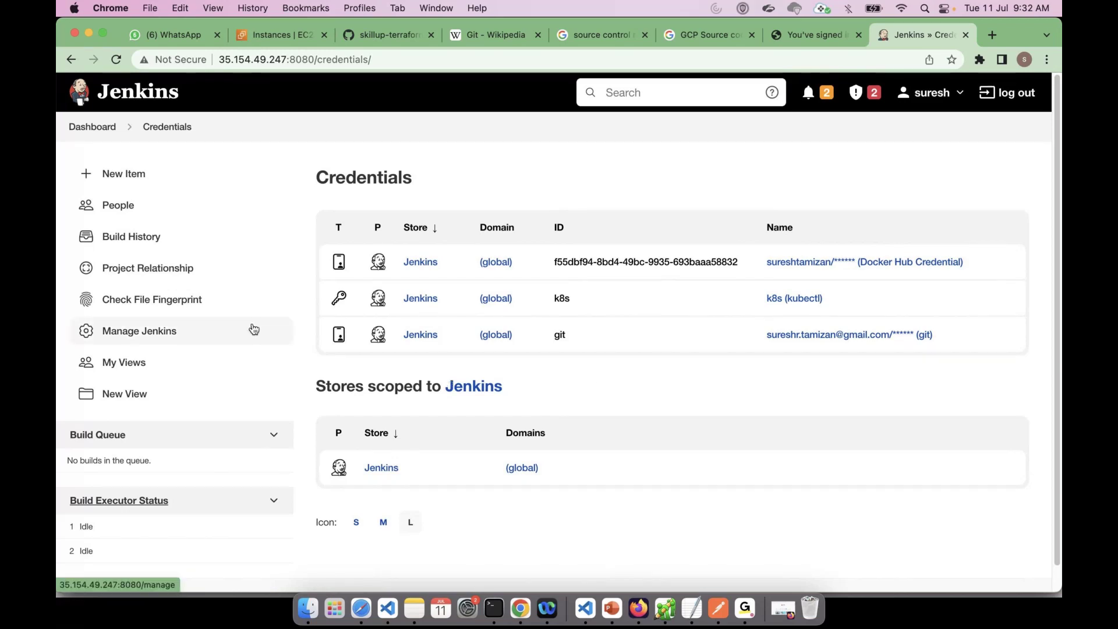
Open the aws-pipeline job from the Jenkins dashboard and start a build.
click(92, 127)
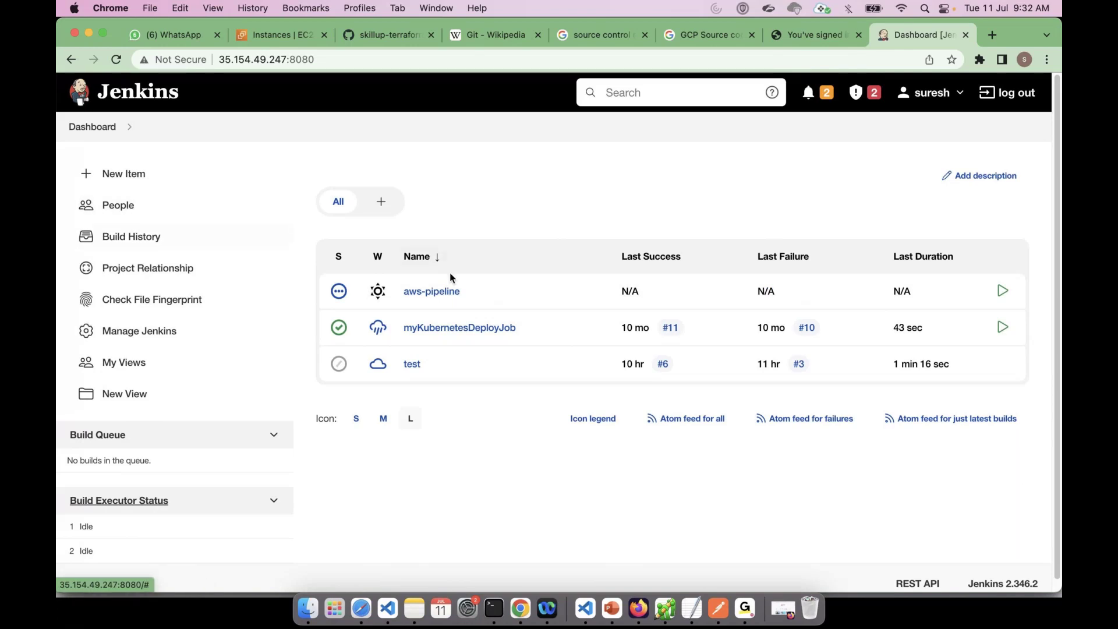
click(430, 293)
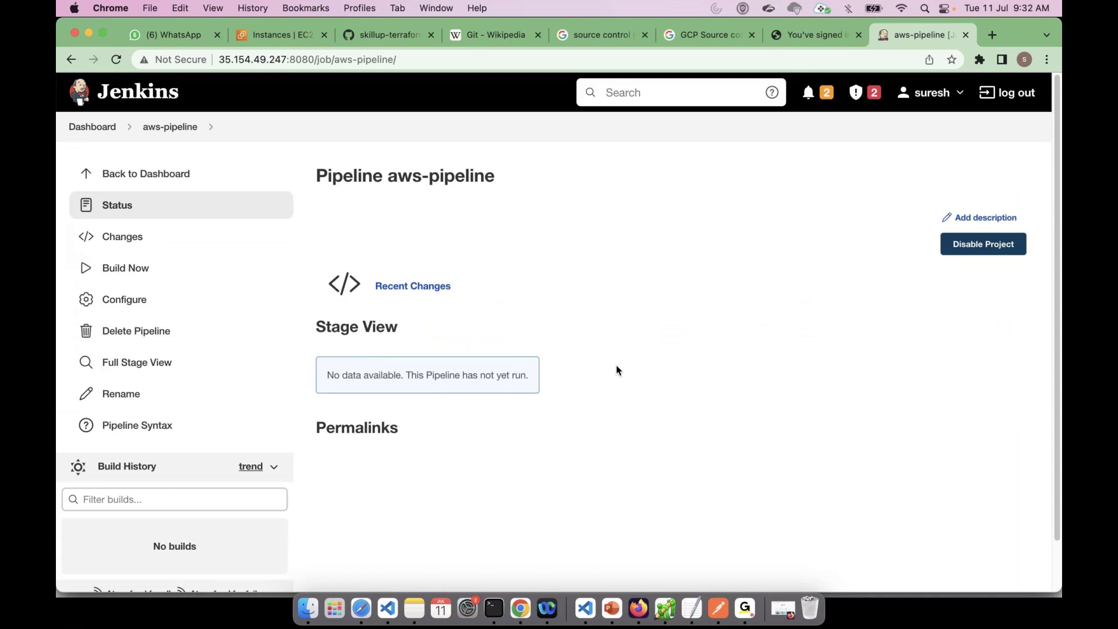
scroll(617, 370, down, 2)
scroll(346, 375, down, 1)
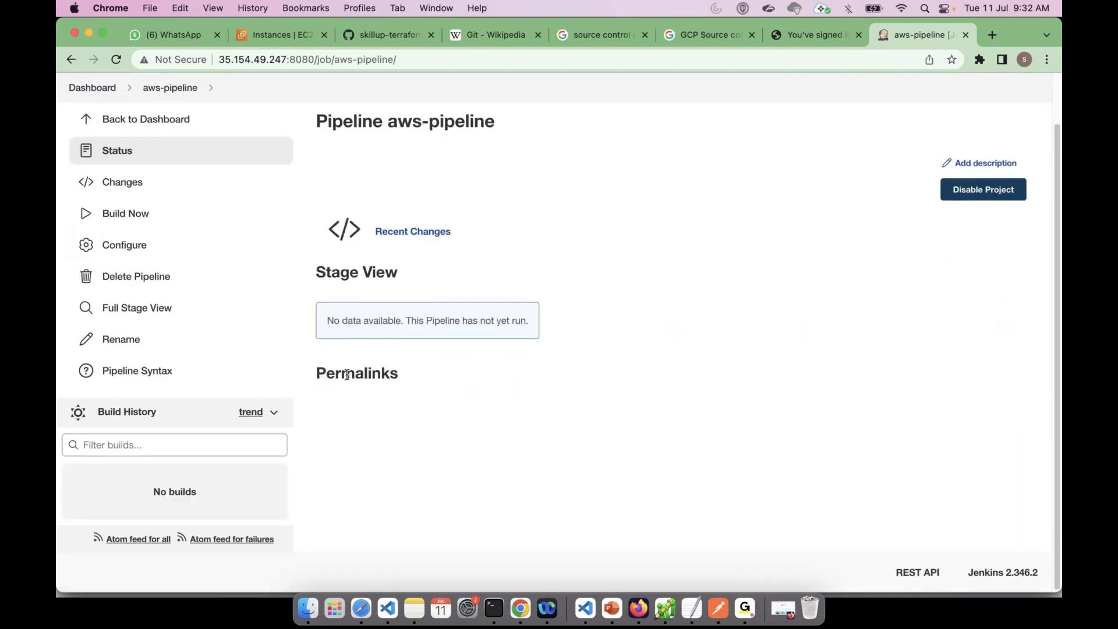
click(147, 219)
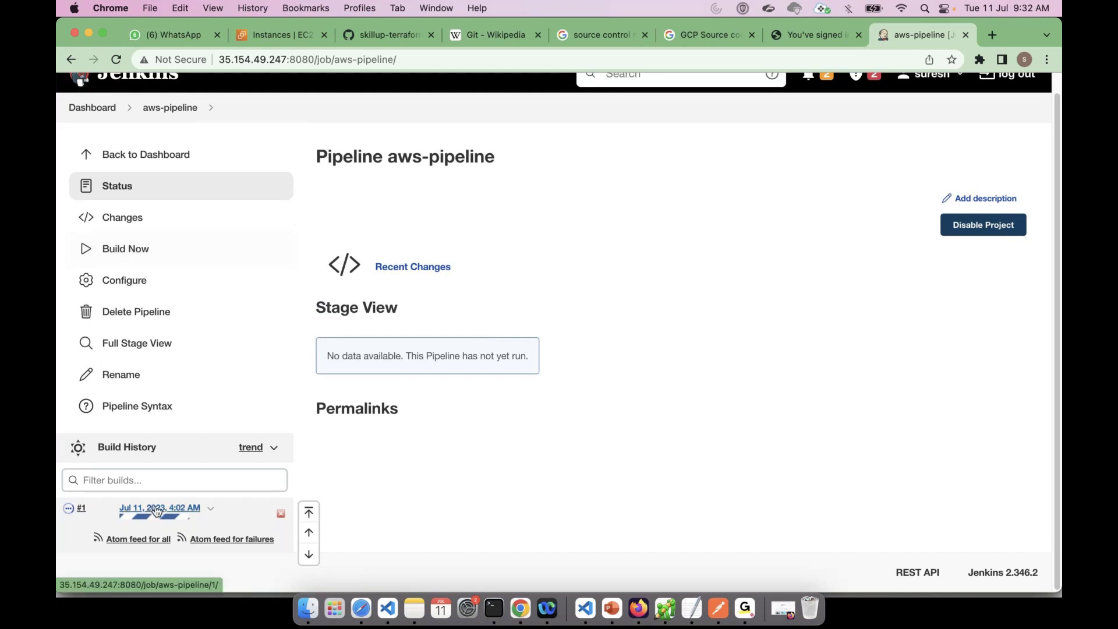
Open the console output of build #1 and highlight the repository URL that the Jenkinsfile was obtained from.
click(156, 509)
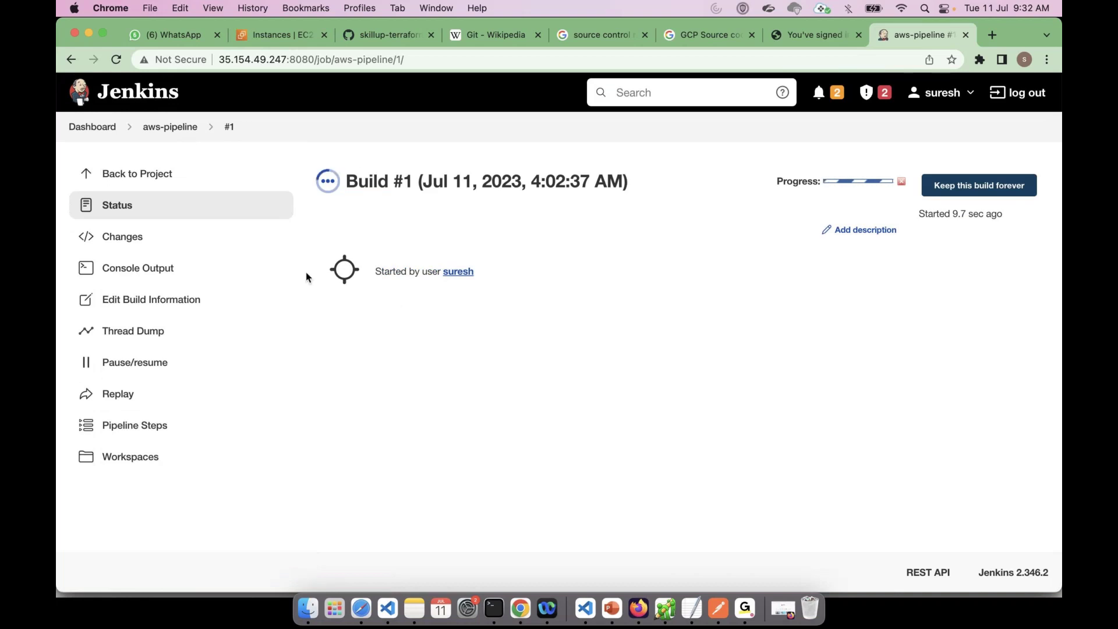
click(163, 272)
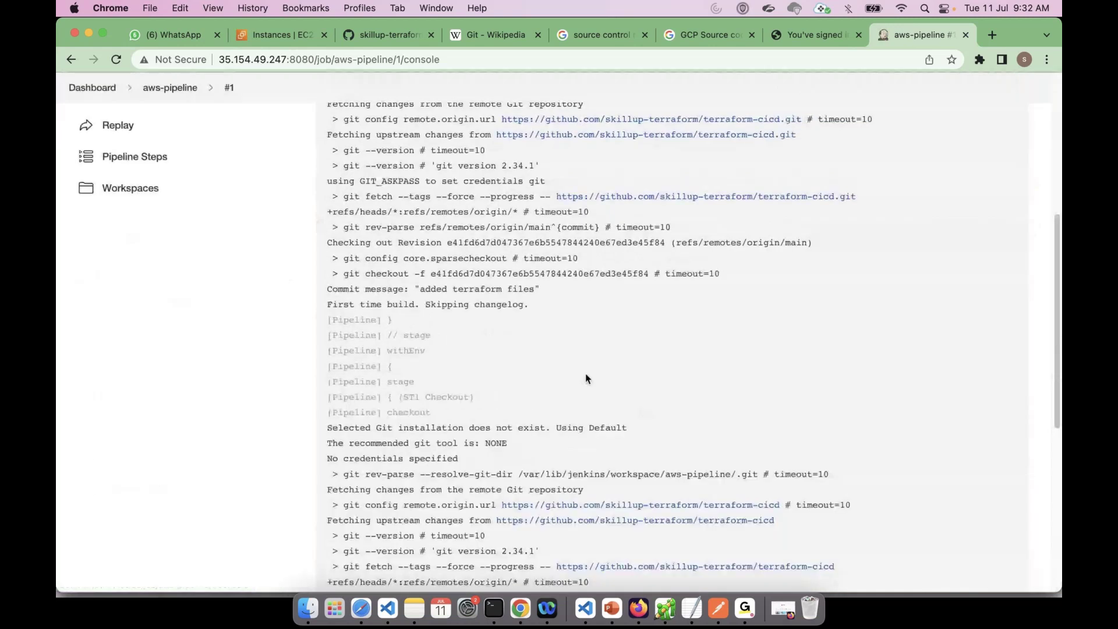
scroll(585, 378, up, 6)
drag(790, 250, 477, 248)
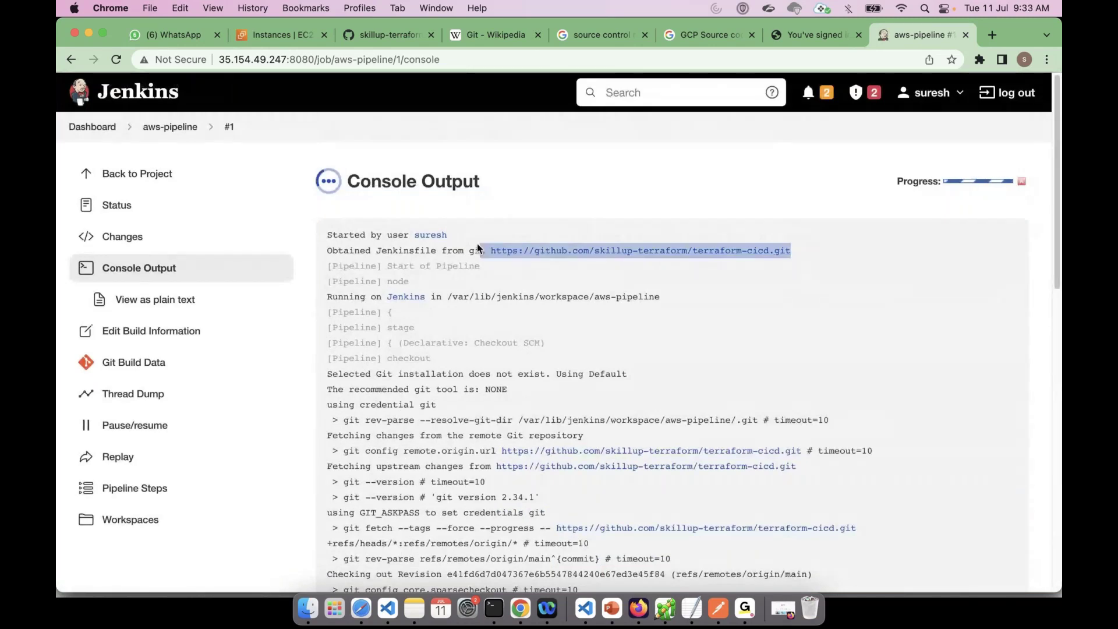
click(477, 247)
Examine the console log from the SCM checkout down to the ST2 stage and highlight the terraform init command.
scroll(697, 381, down, 2)
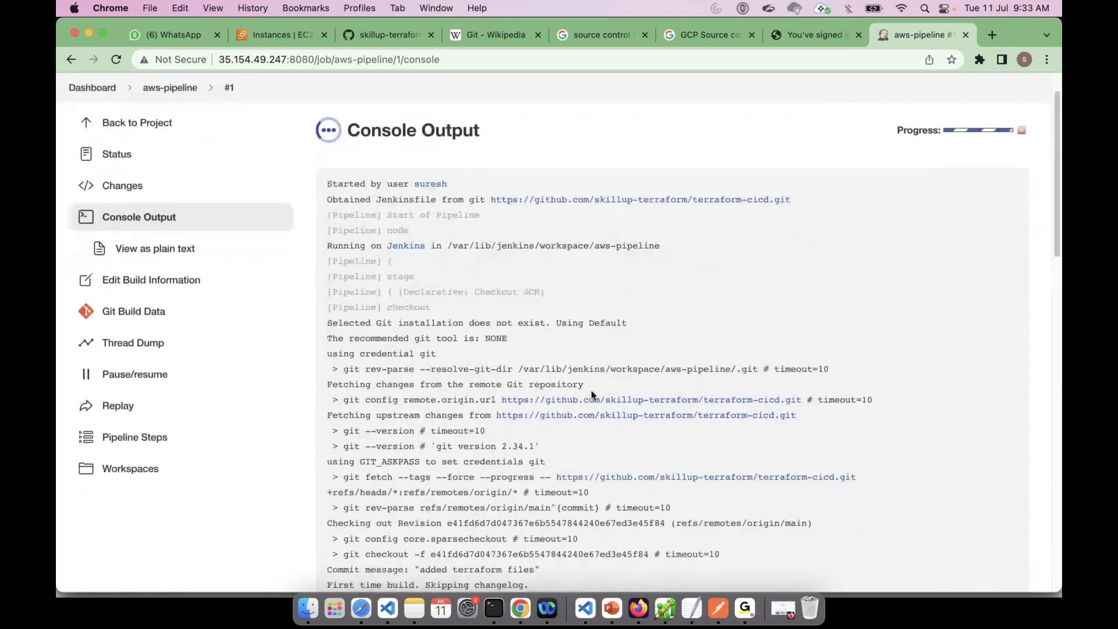
scroll(592, 395, down, 4)
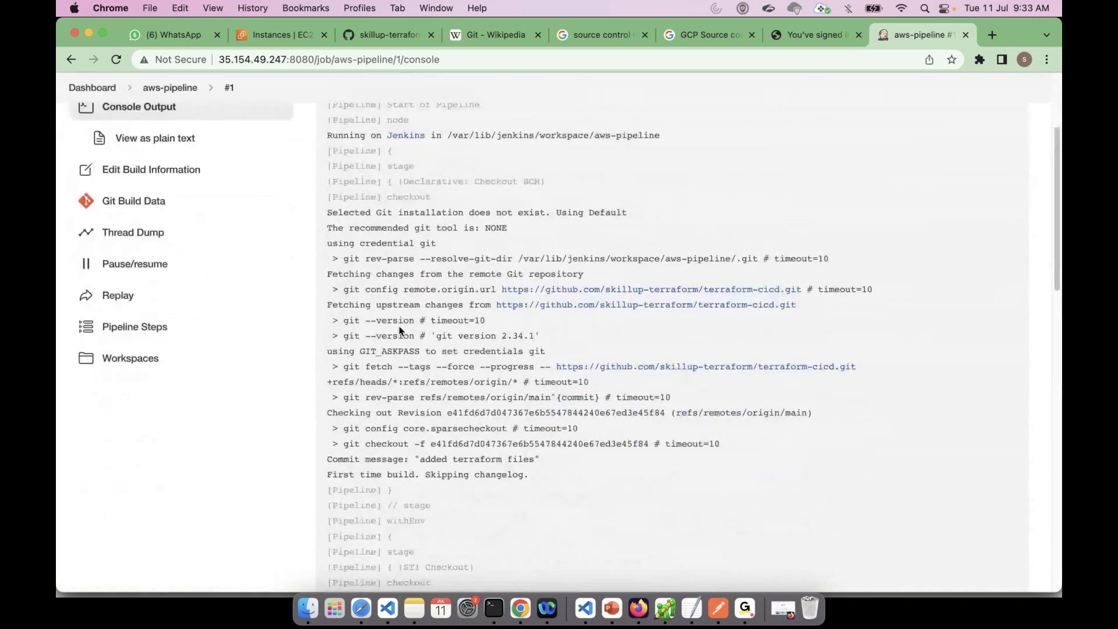
scroll(654, 369, down, 2)
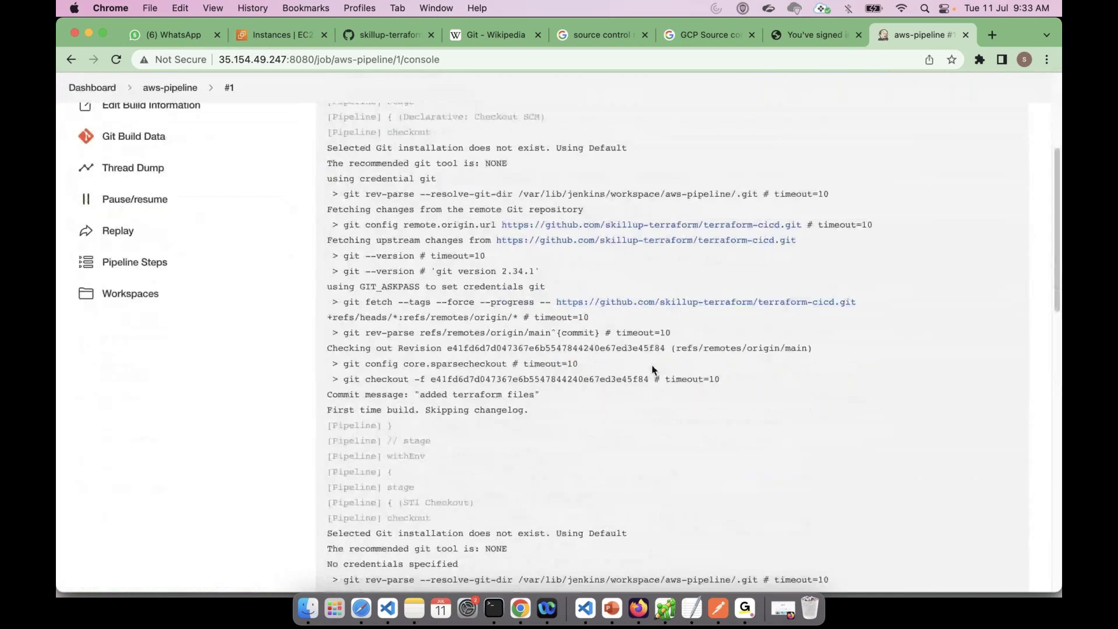
scroll(653, 368, down, 2)
scroll(653, 369, down, 6)
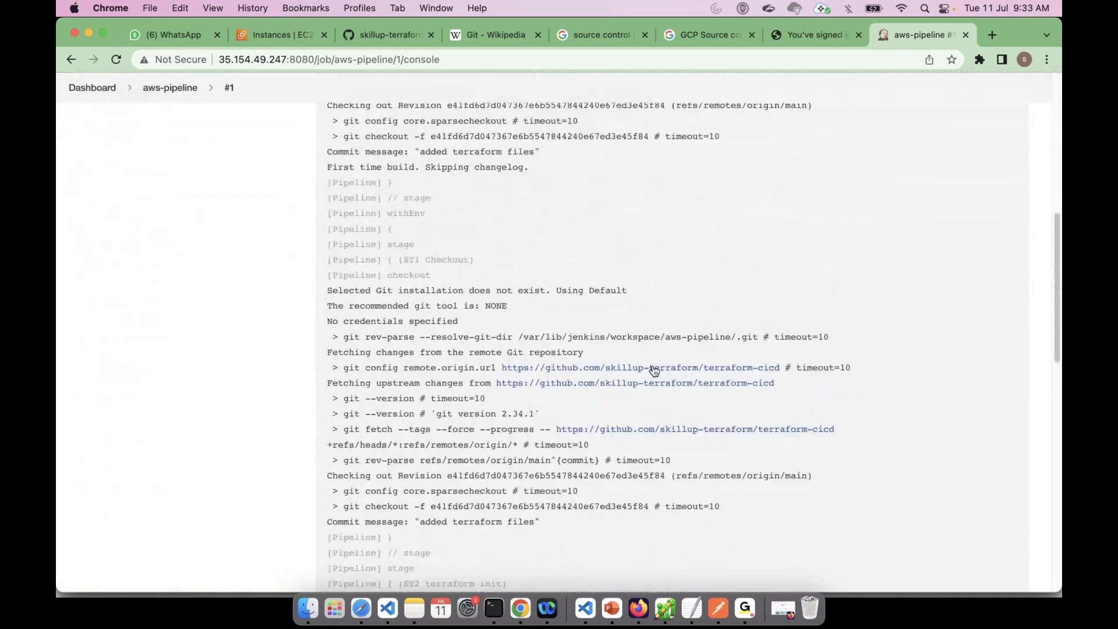
scroll(653, 369, down, 3)
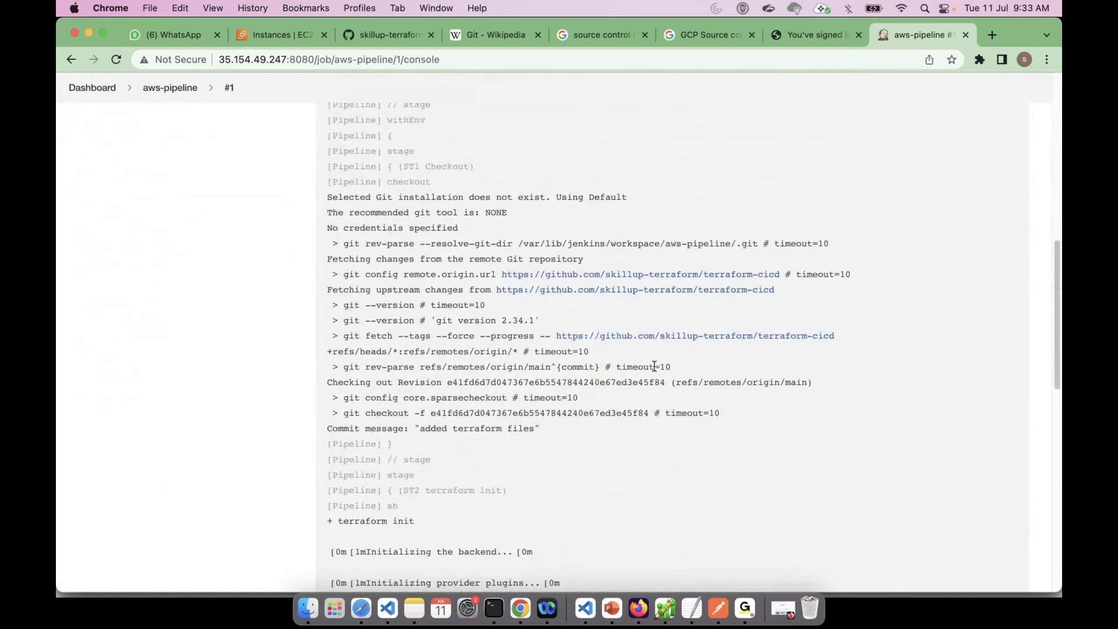
scroll(655, 367, down, 1)
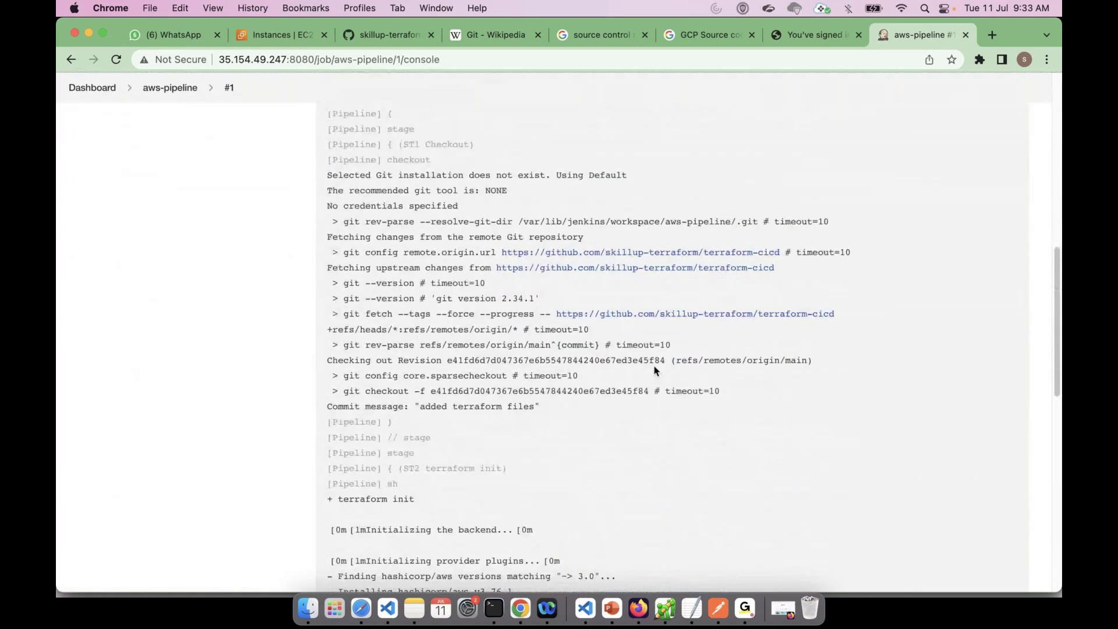
scroll(654, 369, down, 5)
drag(427, 367, 339, 362)
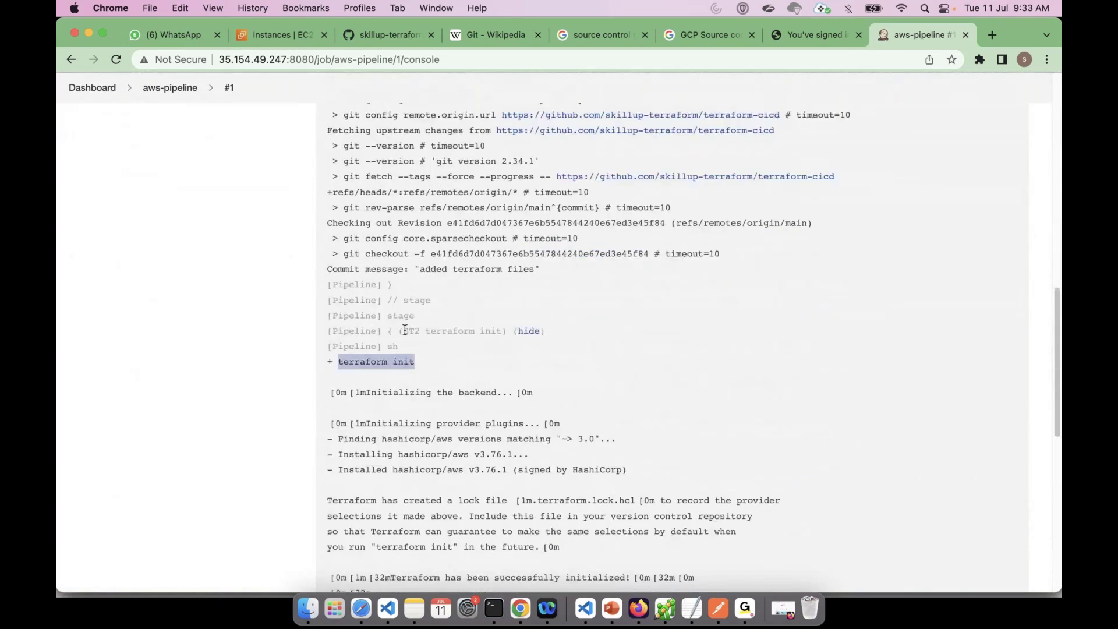
click(426, 353)
Search the console output for "(ST1" and examine the Git commands of the ST1 Checkout stage.
drag(420, 331, 399, 333)
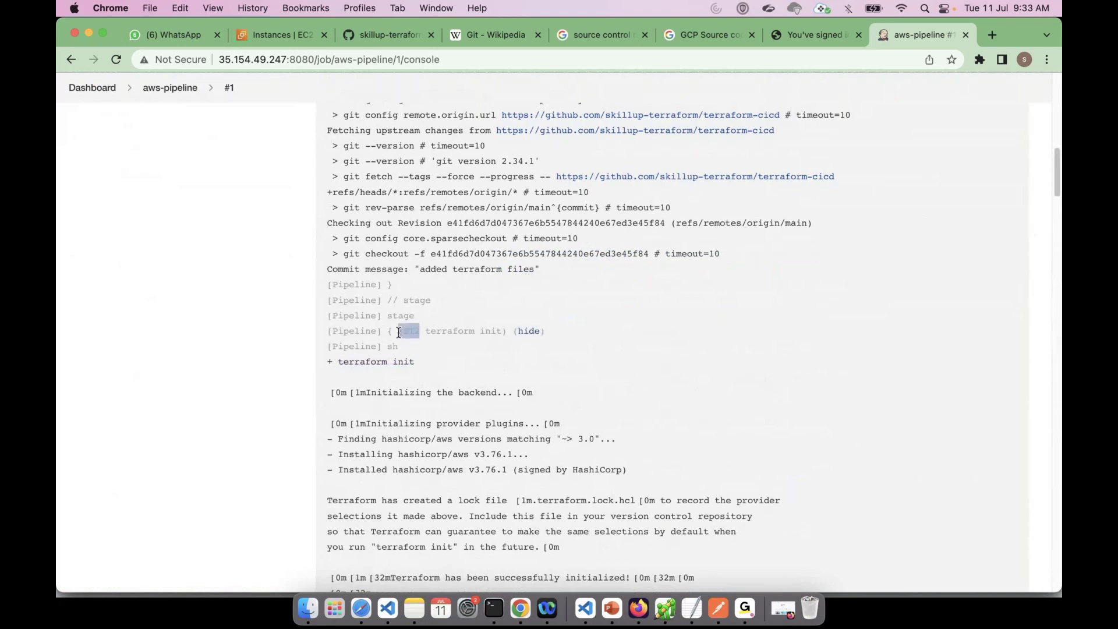
key(super+f)
key(BackSpace)
text(1)
key(Return)
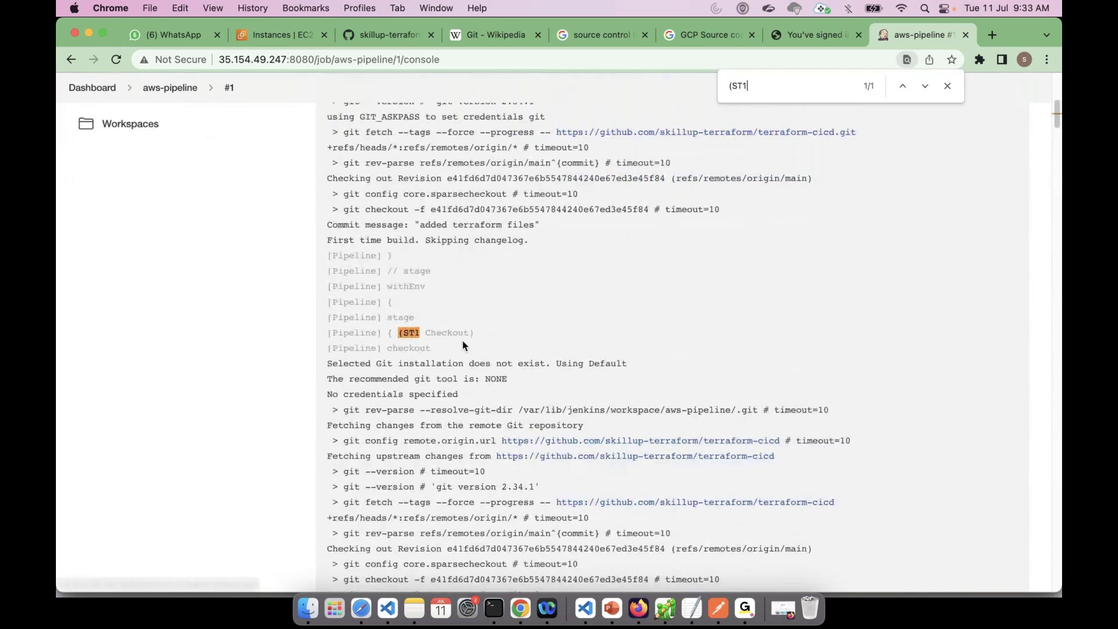
scroll(486, 368, down, 3)
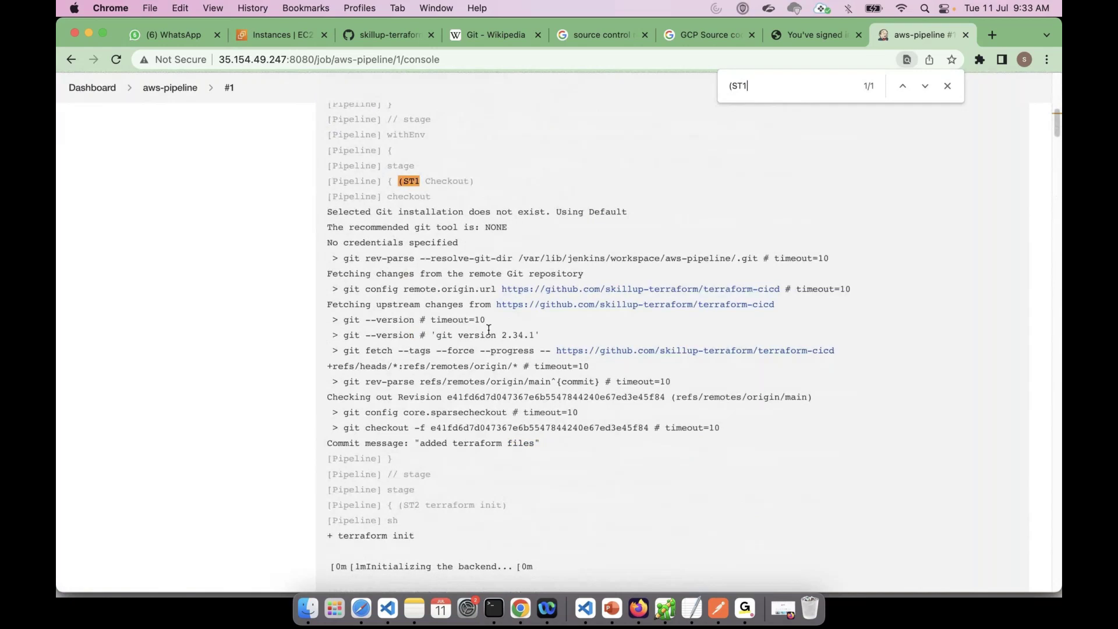
scroll(487, 313, down, 1)
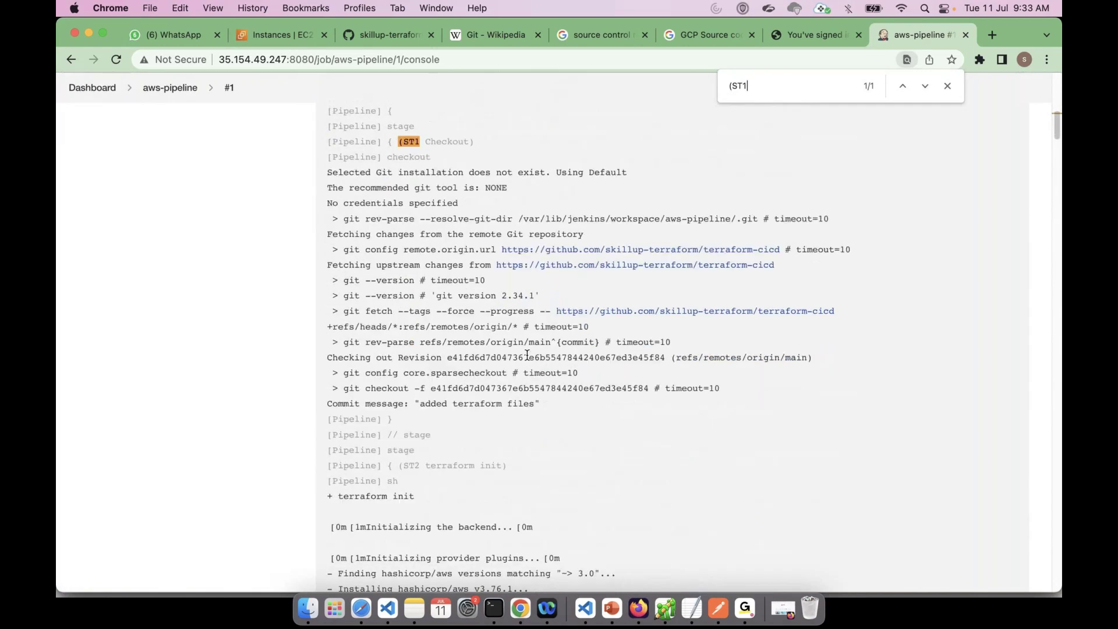
Switch to VS Code, enlarge the editor area over the terminal, and highlight the ST1 Checkout stage in the Jenkinsfile.
scroll(527, 355, down, 3)
scroll(536, 233, down, 2)
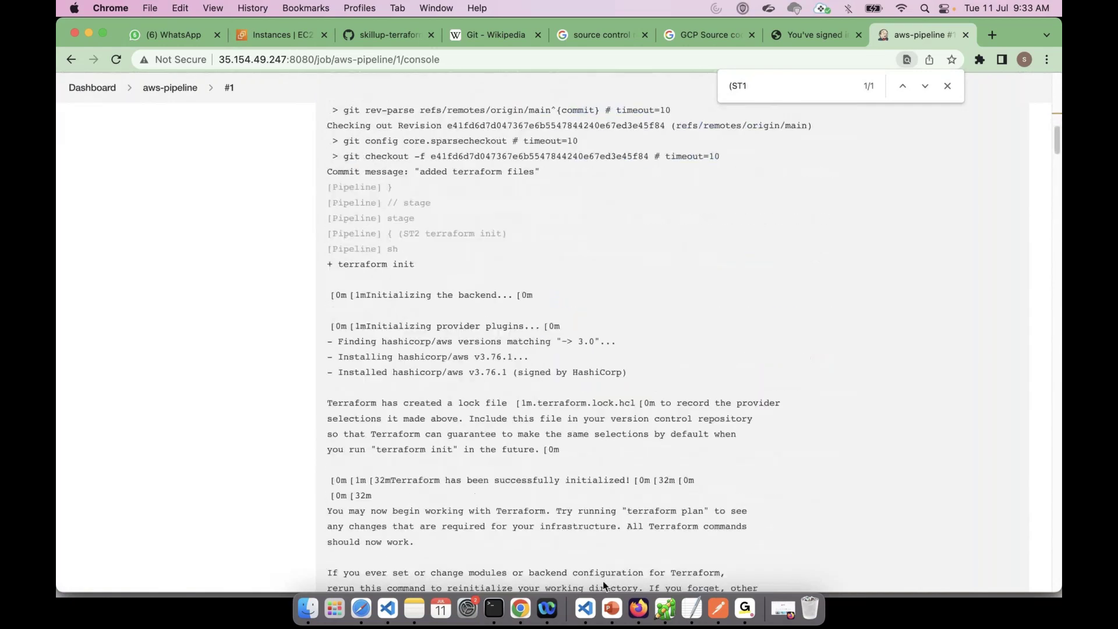
key(super+Tab)
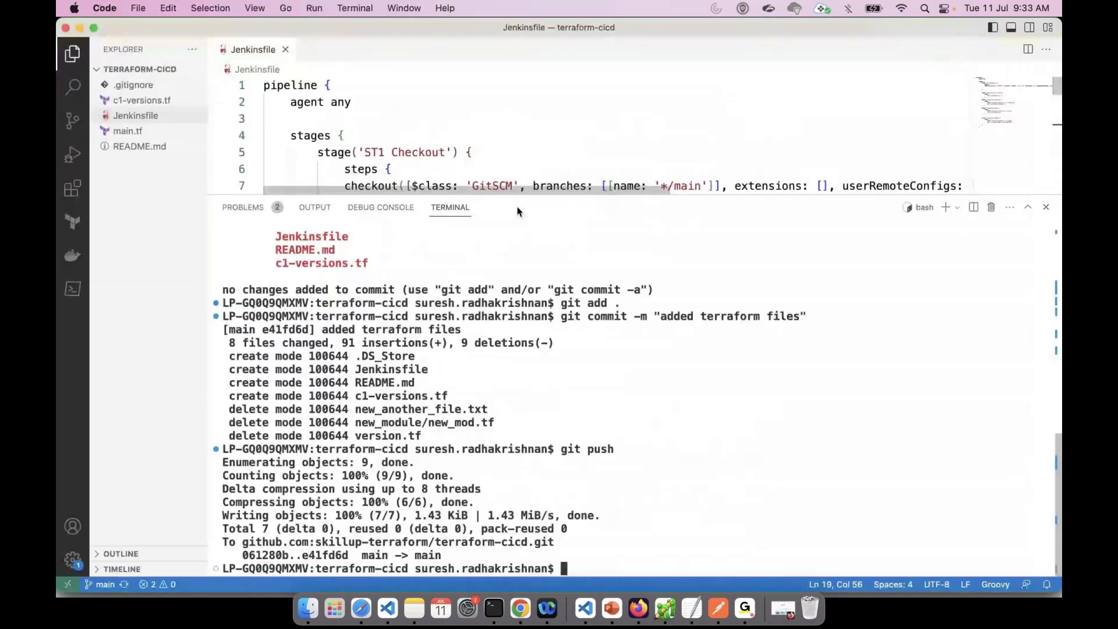
drag(519, 195, 540, 518)
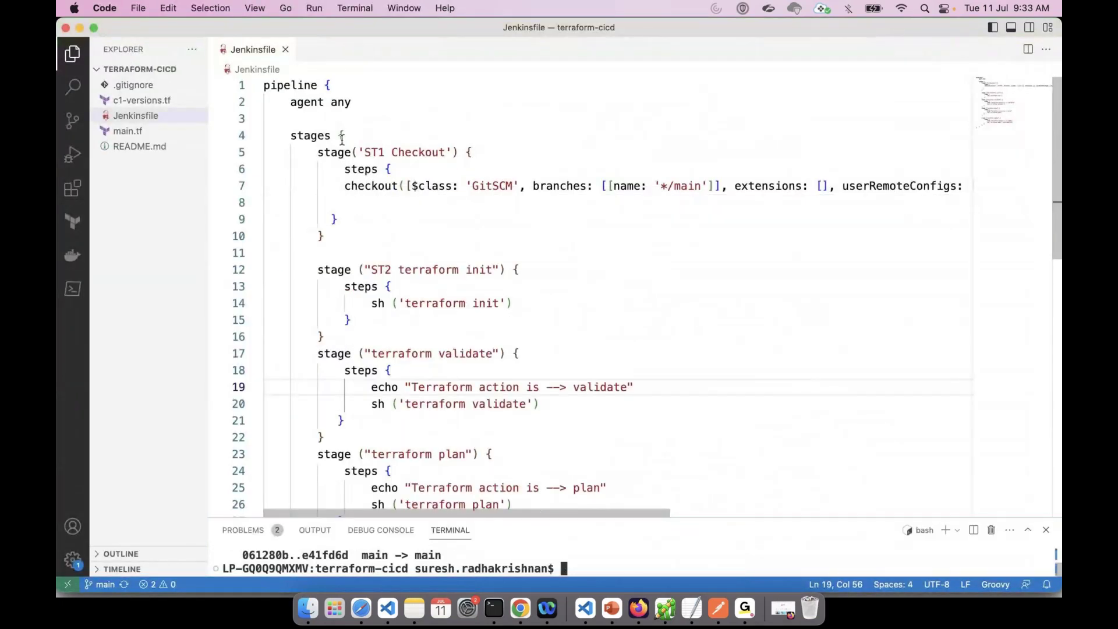
drag(304, 152, 327, 258)
Compare the terraform init command in the Jenkins console output with the ST2 stage of the Jenkinsfile.
key(super+Tab)
scroll(562, 360, down, 1)
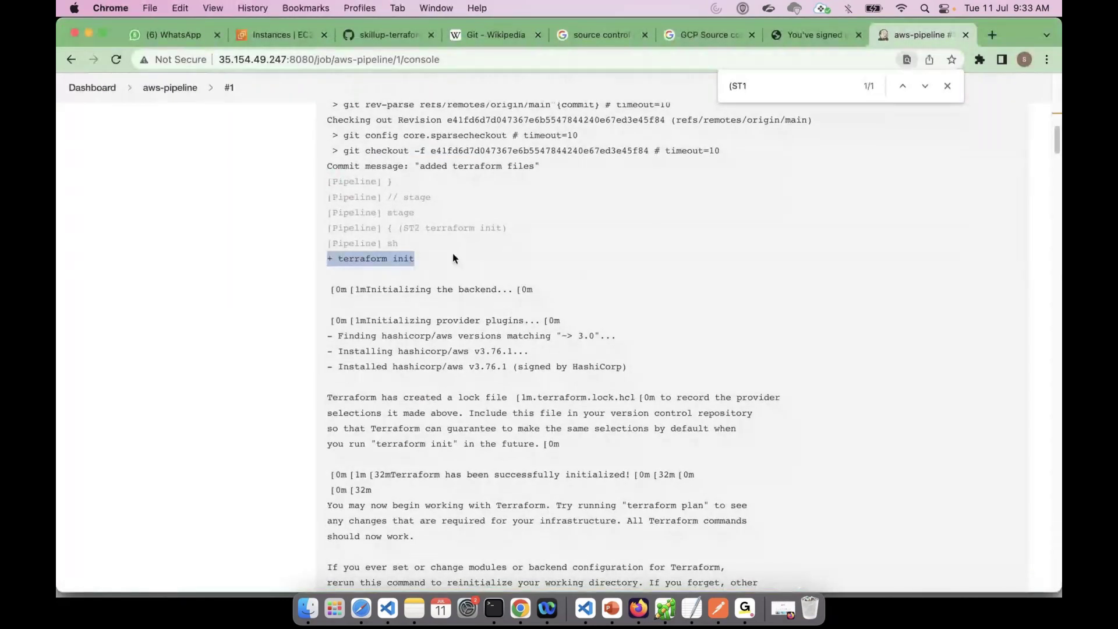
key(super+Tab)
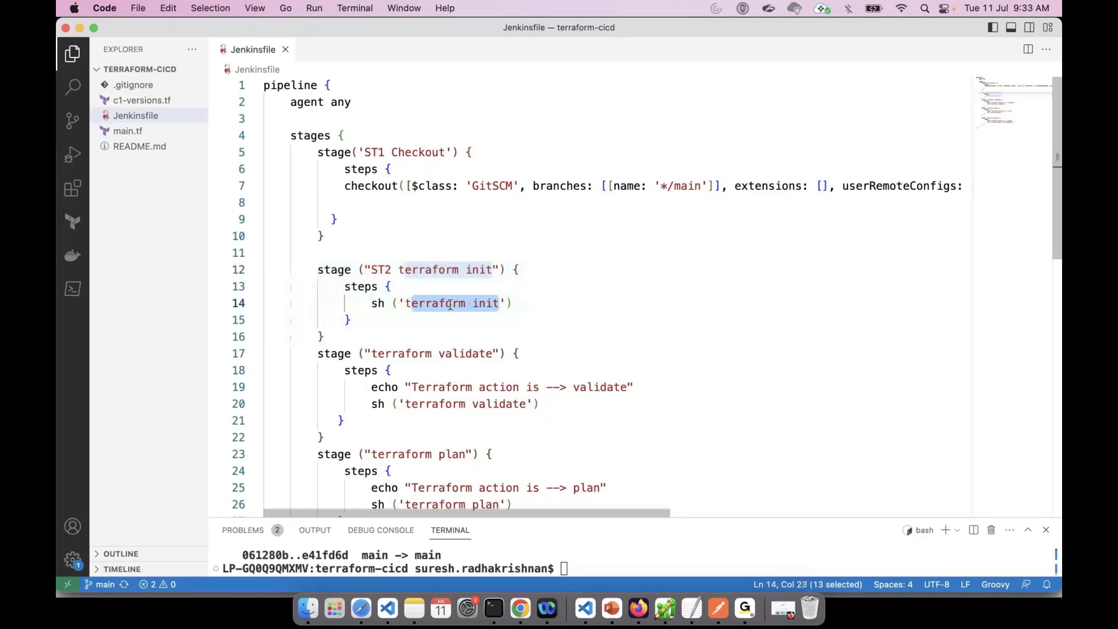
key(super+Tab)
drag(364, 259, 347, 260)
Return to the console output, highlight the provider plugin installation lines, and examine the terraform init output.
scroll(347, 260, down, 1)
drag(406, 304, 528, 335)
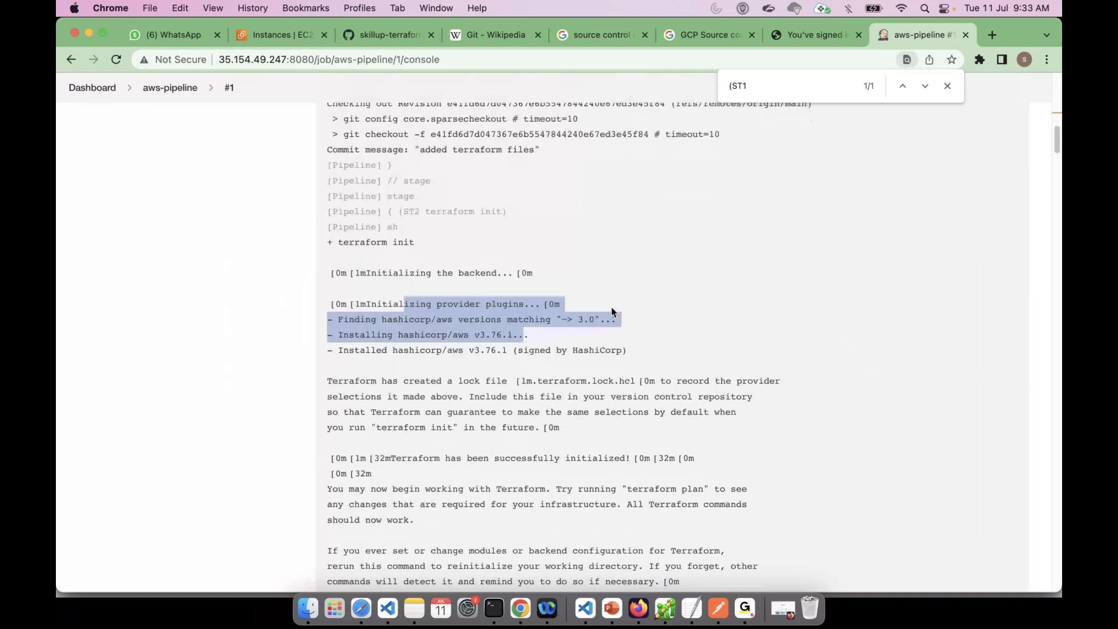
scroll(508, 259, down, 4)
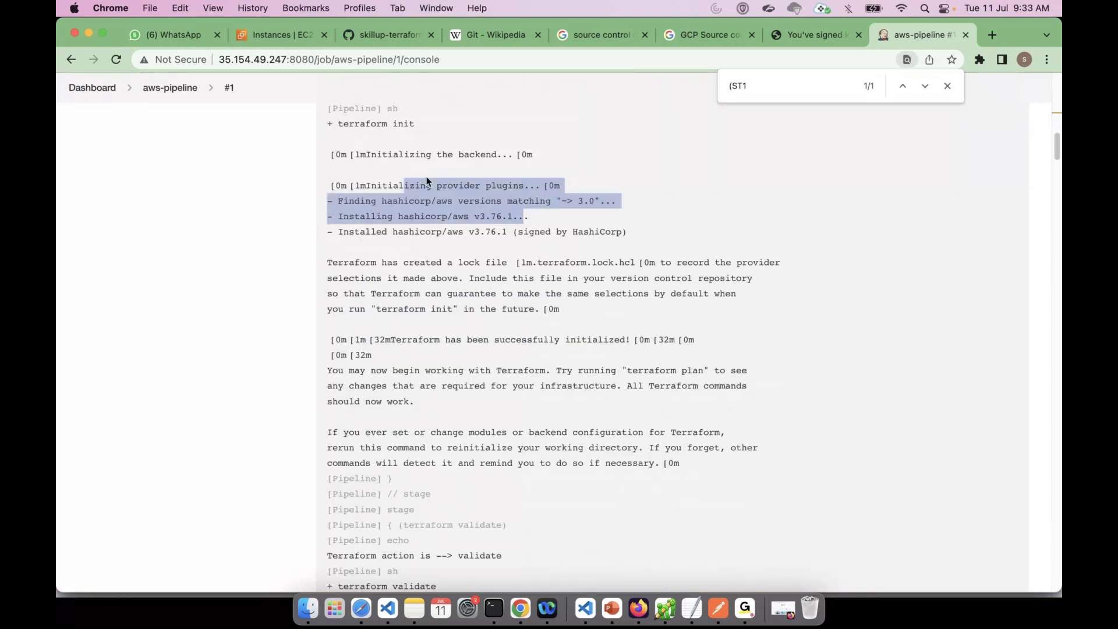
scroll(427, 181, down, 1)
drag(441, 135, 493, 134)
scroll(543, 267, down, 2)
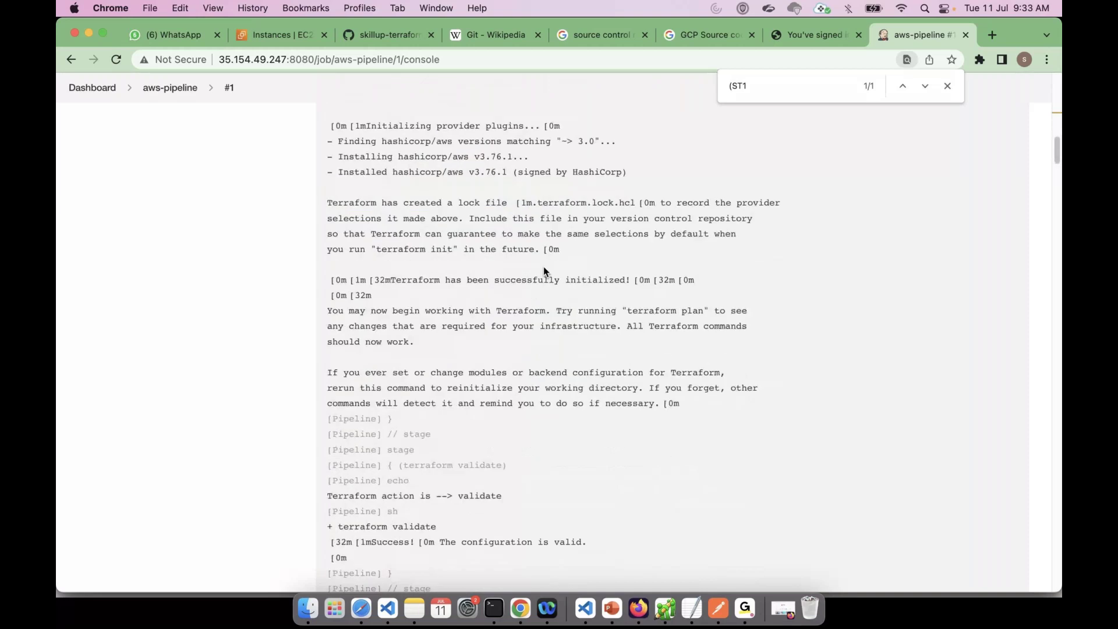
Compare the terraform validate stage of the Jenkinsfile with its console output, highlighting the terraform validate command in the file.
key(super+Tab)
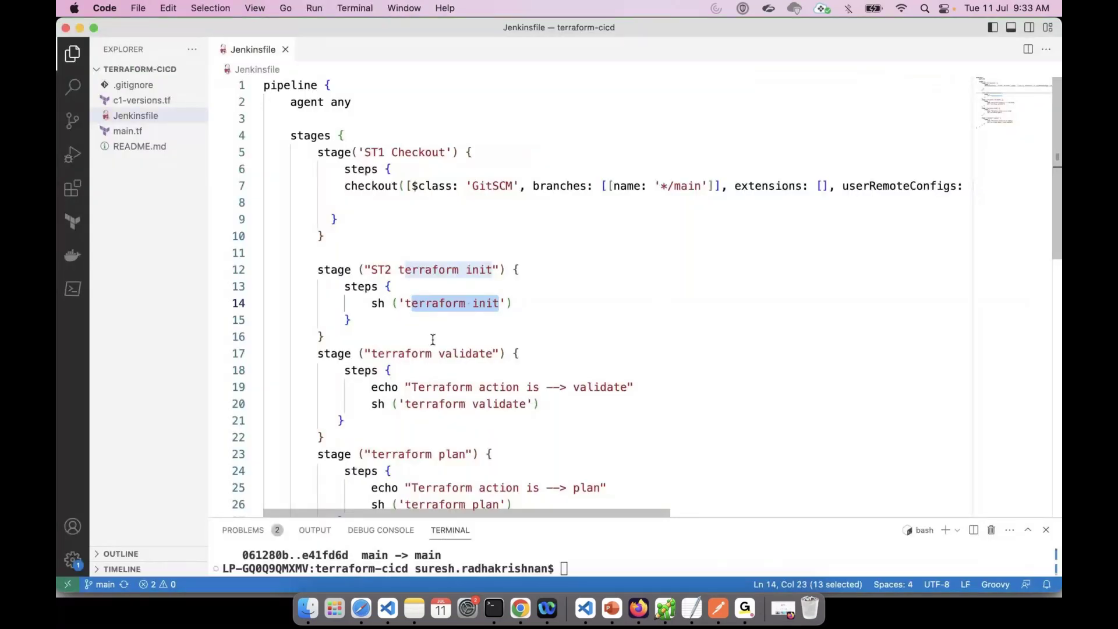
key(super+Tab)
scroll(451, 348, down, 2)
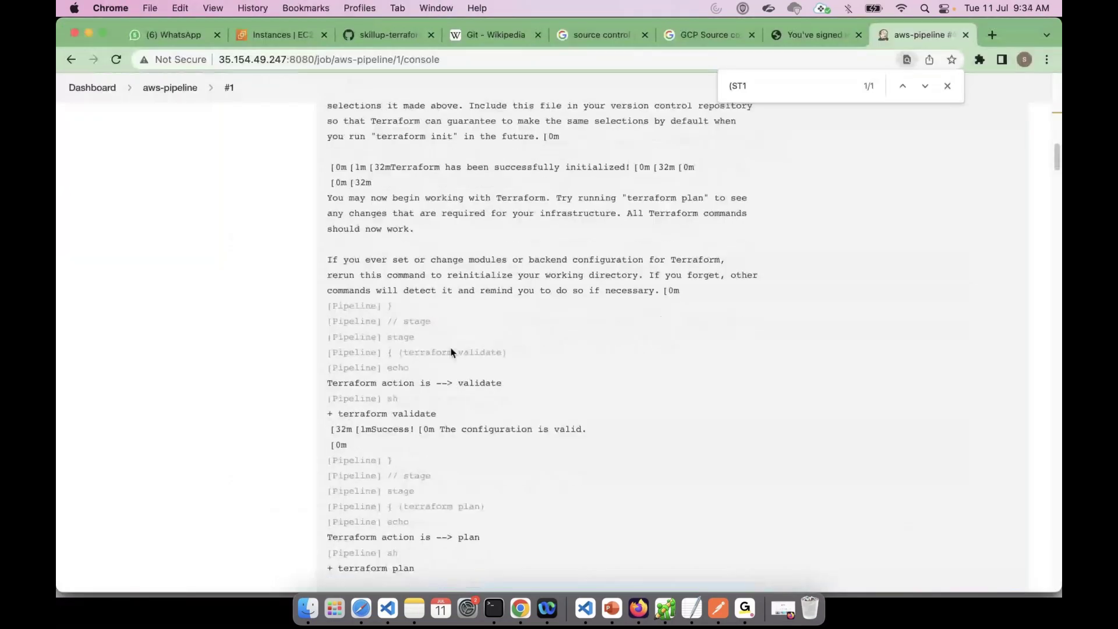
scroll(451, 352, down, 2)
key(super+Tab)
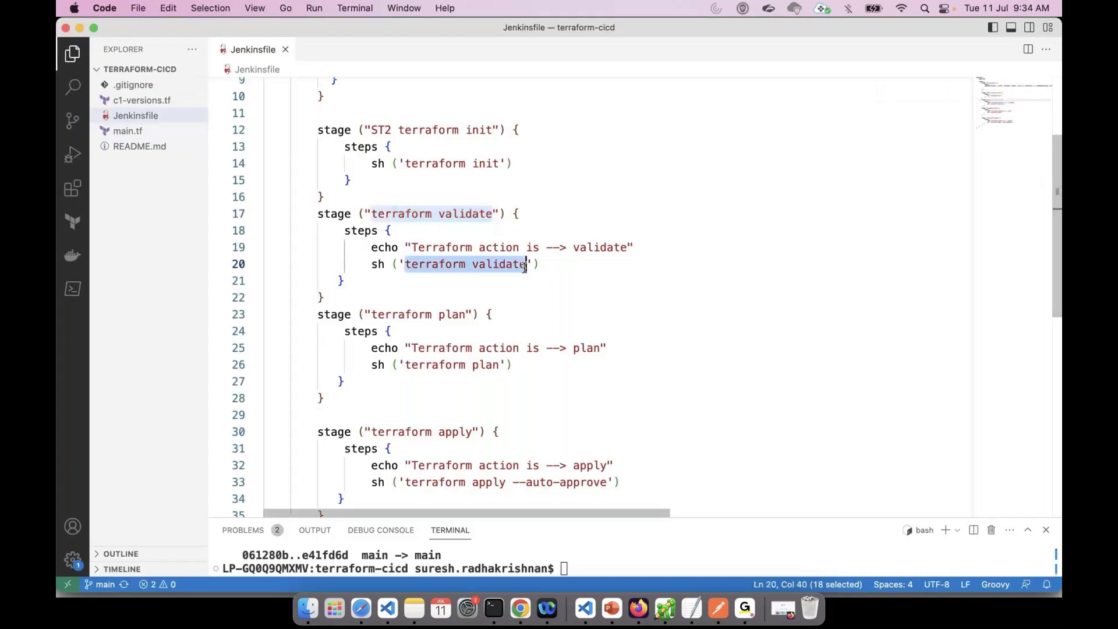
drag(525, 267, 533, 266)
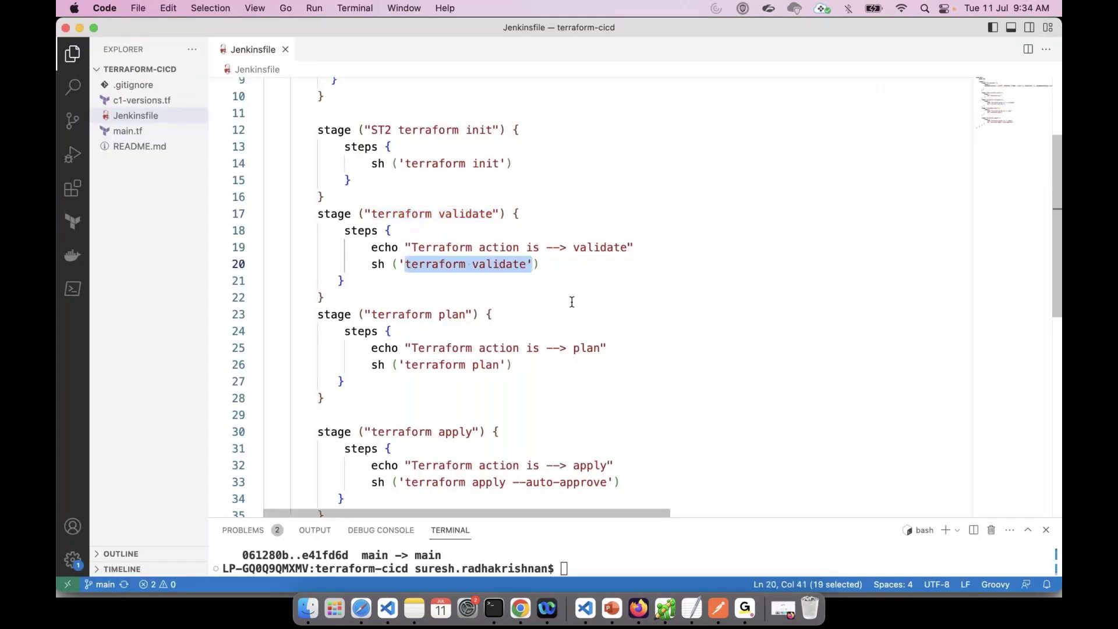
key(super+Tab)
scroll(402, 306, down, 2)
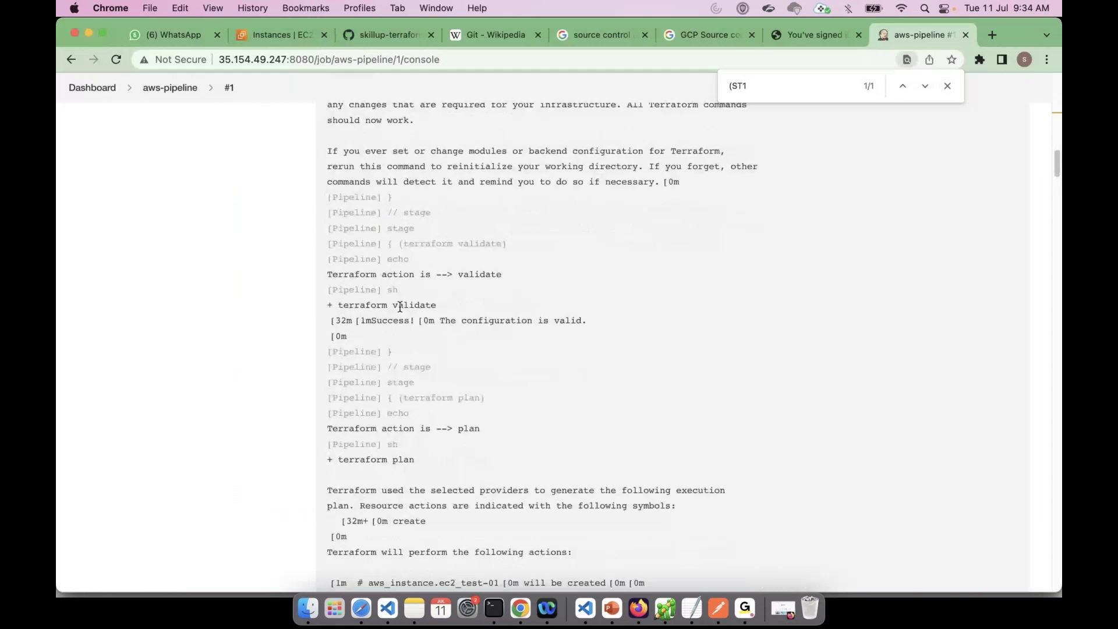
scroll(477, 339, down, 1)
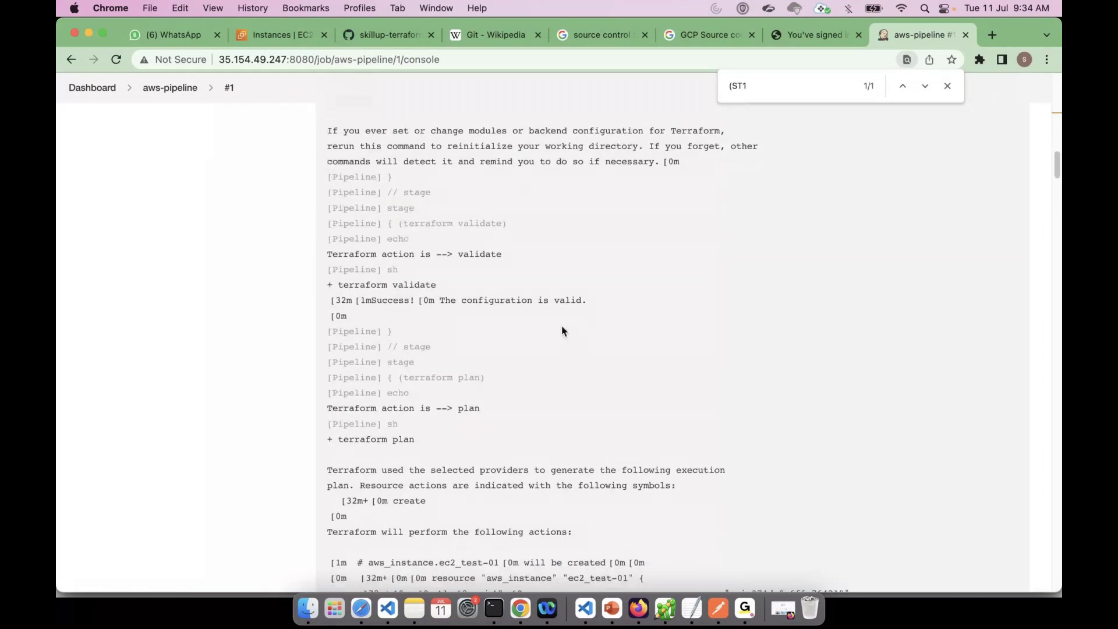
Highlight the terraform plan command in the console output and examine the planned resources down to the plan summary.
scroll(562, 331, down, 5)
drag(439, 309, 366, 300)
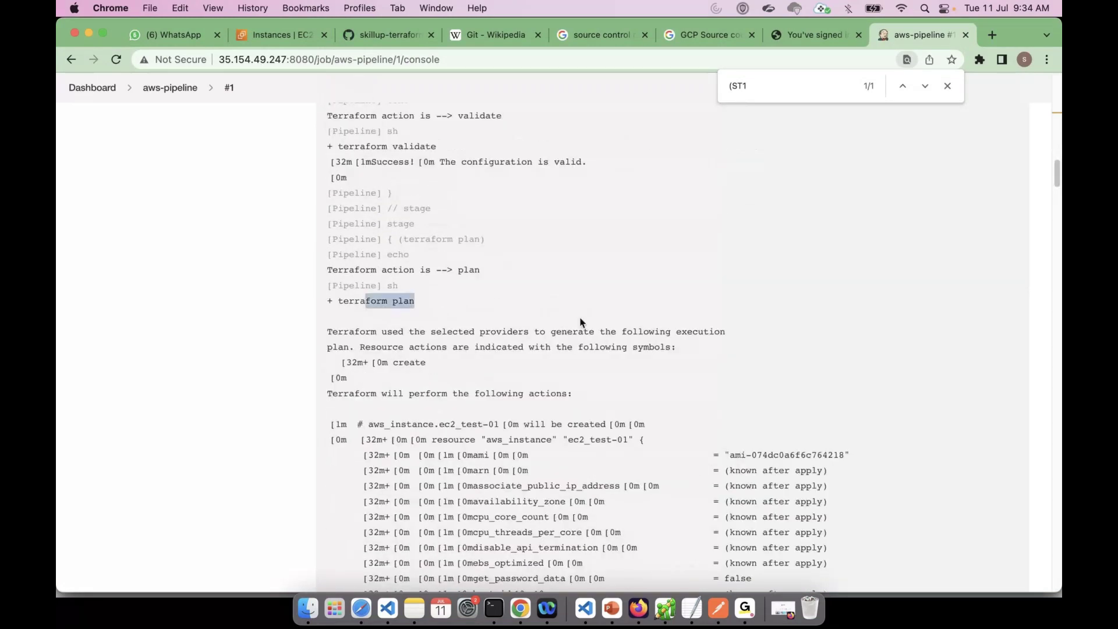
scroll(579, 324, down, 2)
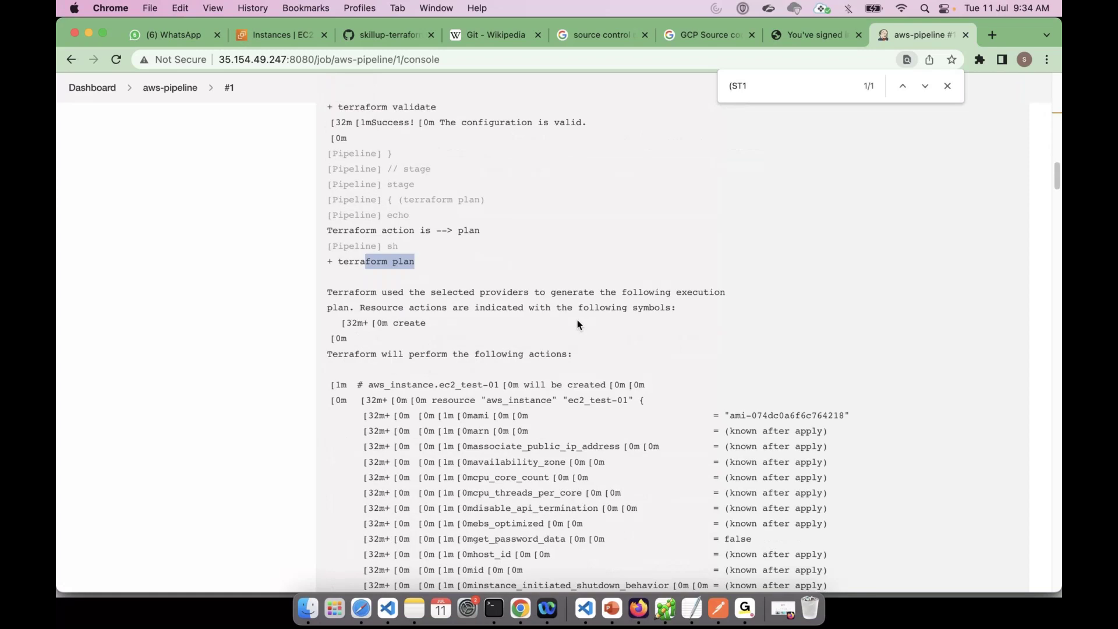
drag(578, 324, 490, 554)
scroll(550, 350, down, 15)
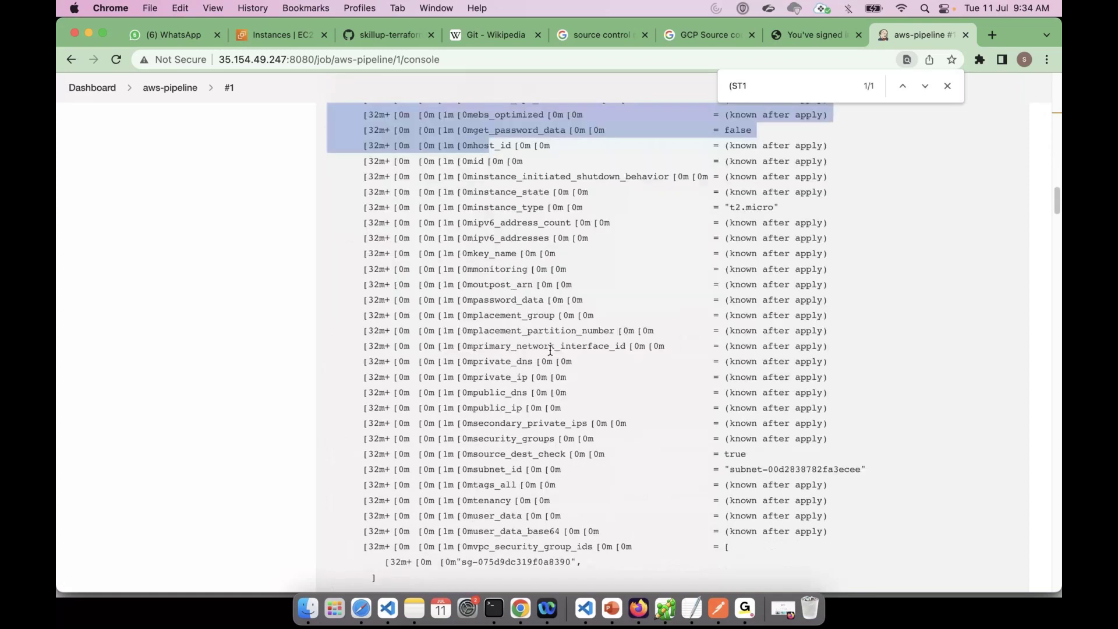
scroll(551, 349, down, 20)
scroll(550, 350, down, 15)
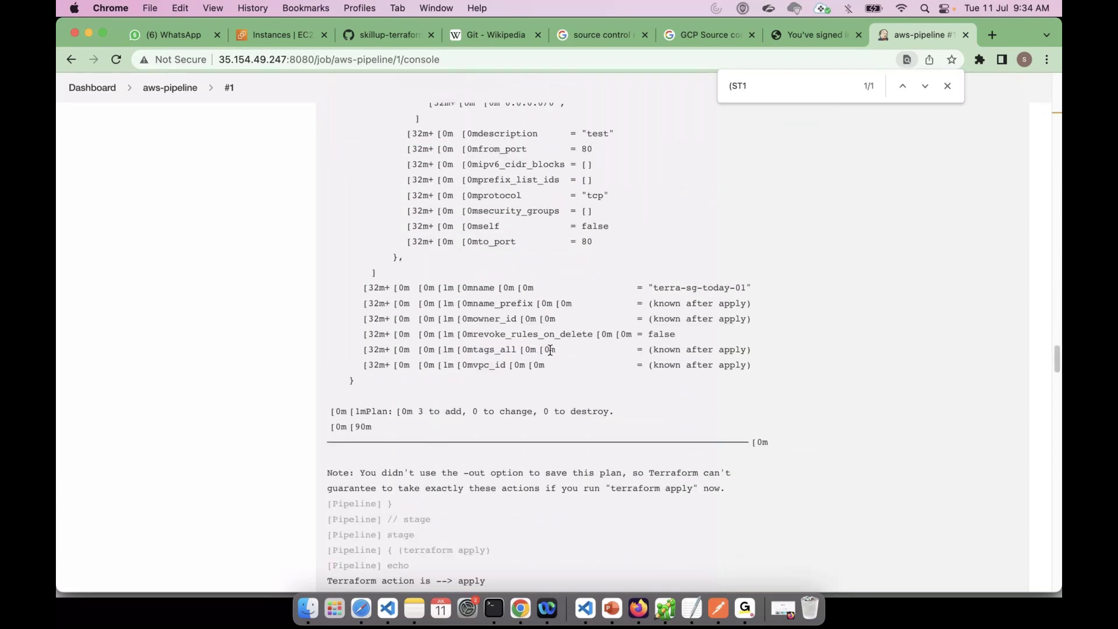
Compare the terraform apply stage in the console output with the Jenkinsfile, highlighting its echo message and the terraform apply --auto-approve command.
scroll(550, 350, down, 10)
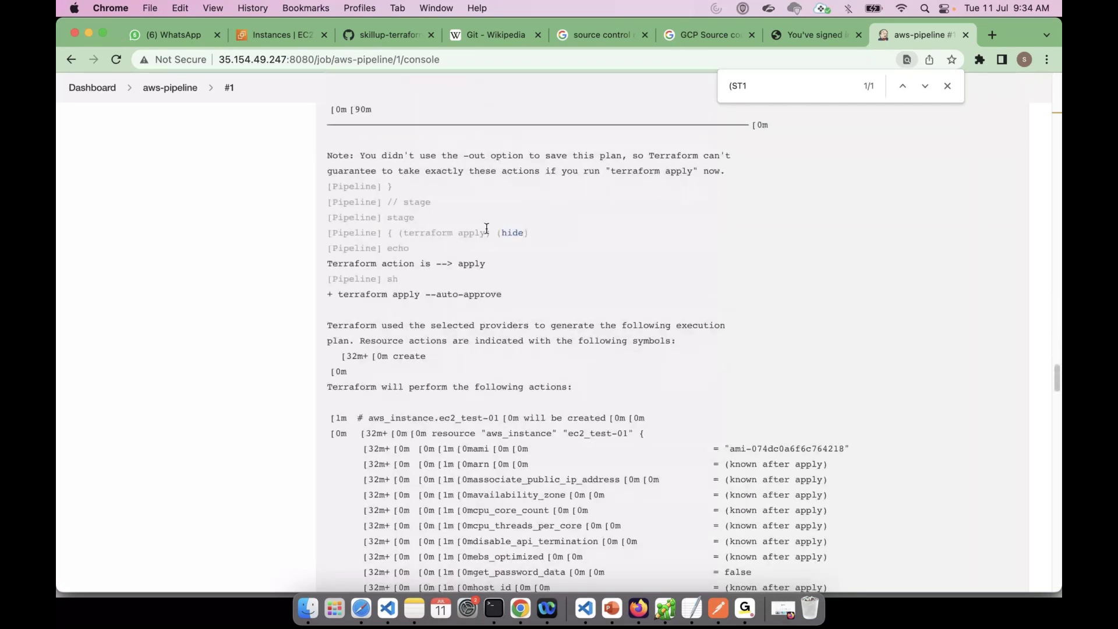
key(super+Tab)
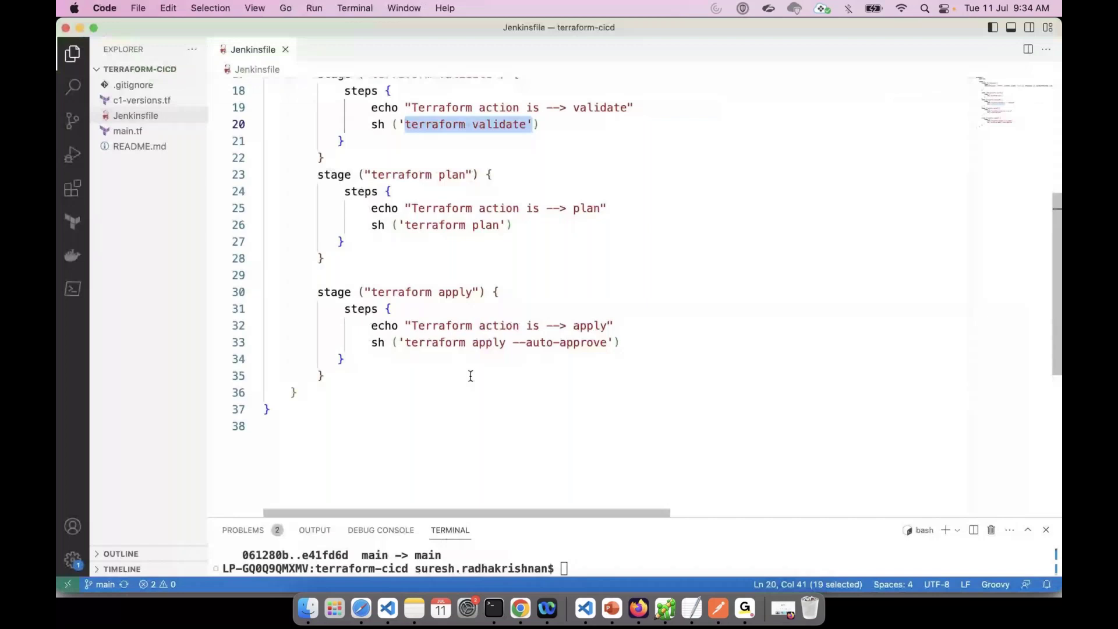
drag(500, 292, 365, 292)
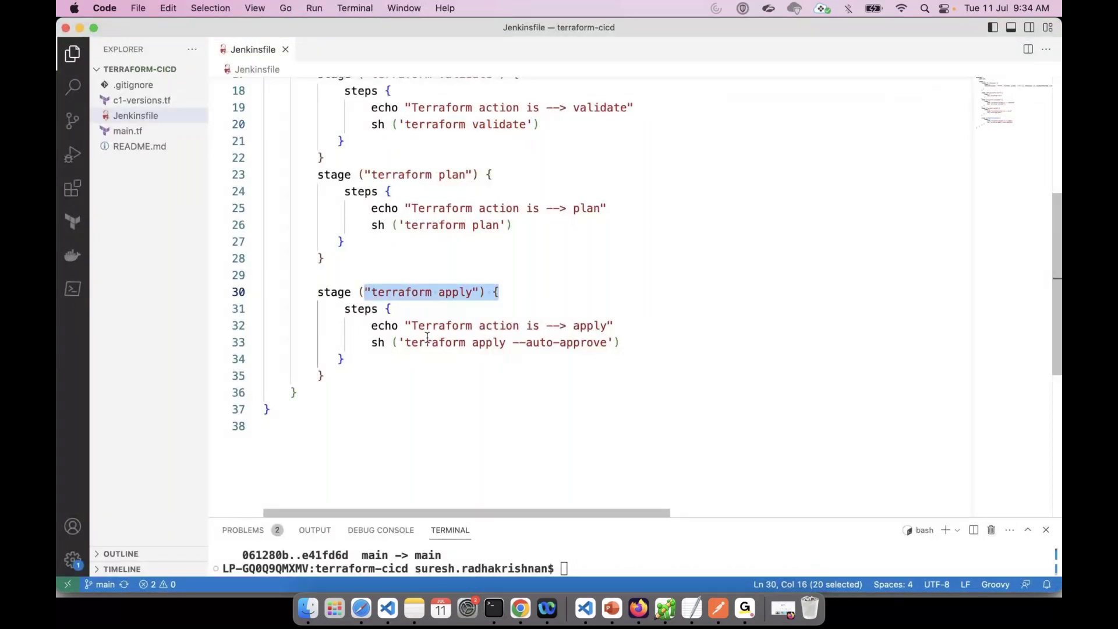
key(super+Tab)
drag(505, 265, 371, 265)
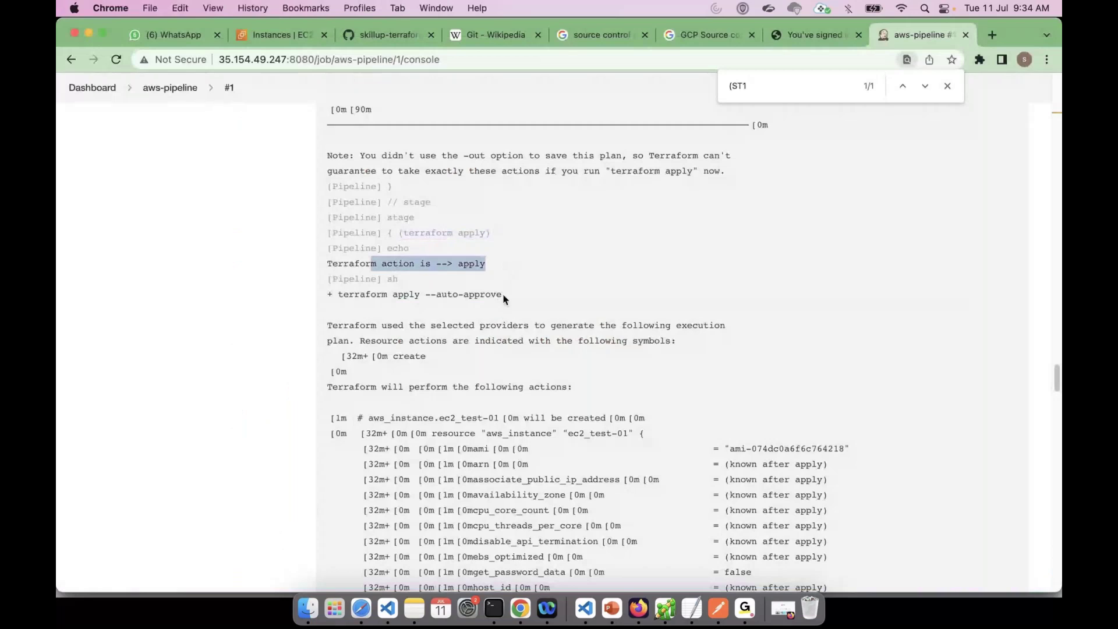
drag(504, 295, 337, 294)
key(super+Tab)
drag(405, 342, 586, 344)
key(super+Tab)
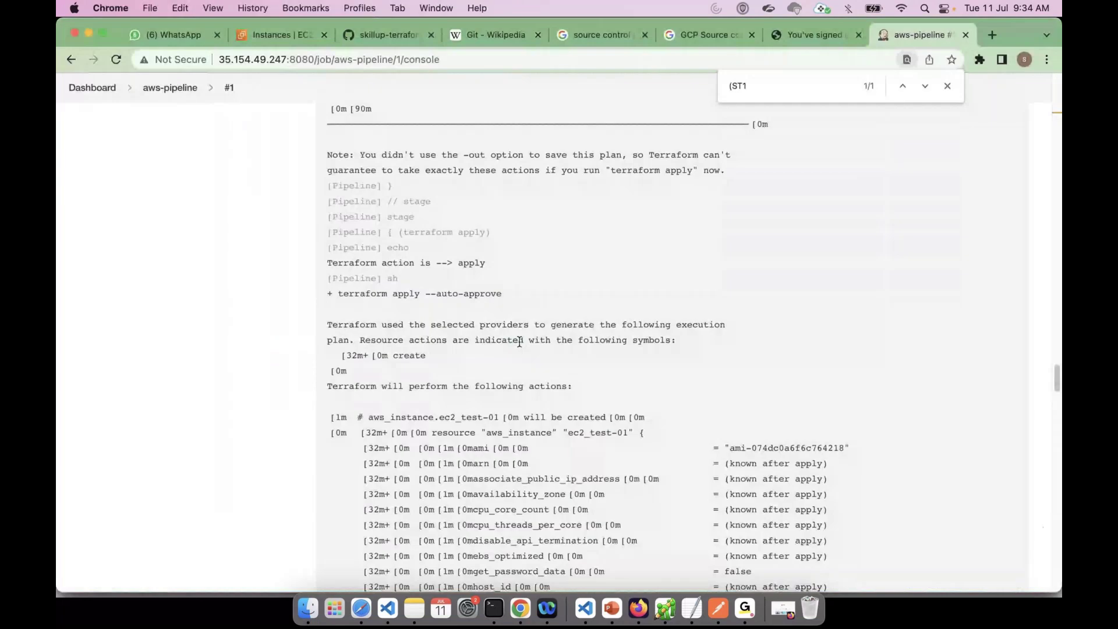
Examine the terraform apply output in the console log down to the resource creation lines and the final build status.
scroll(520, 342, down, 3)
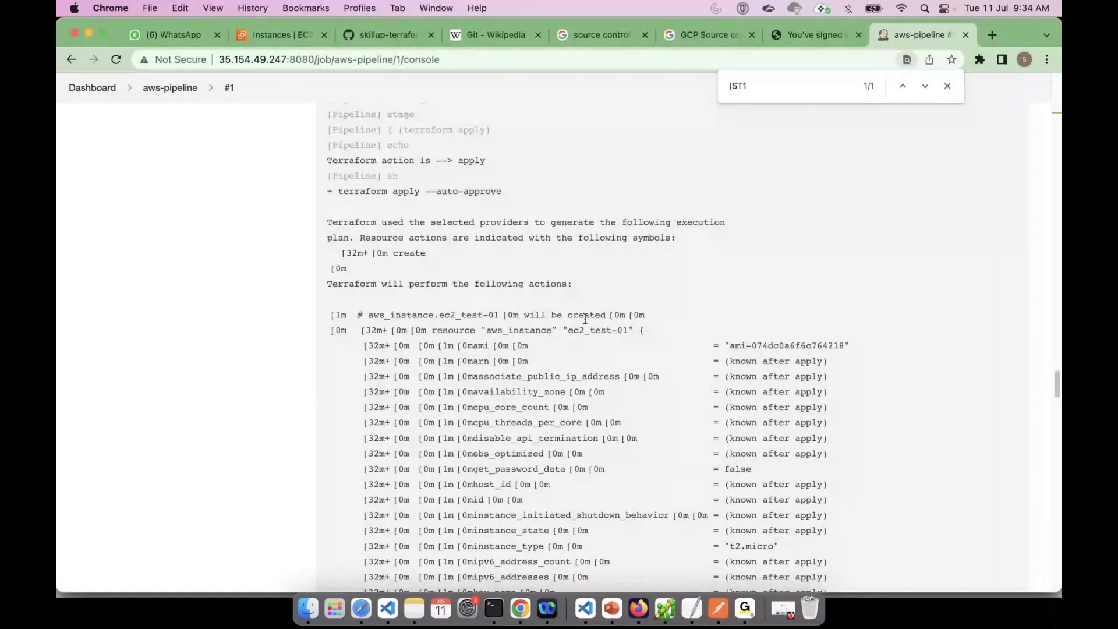
scroll(586, 319, down, 15)
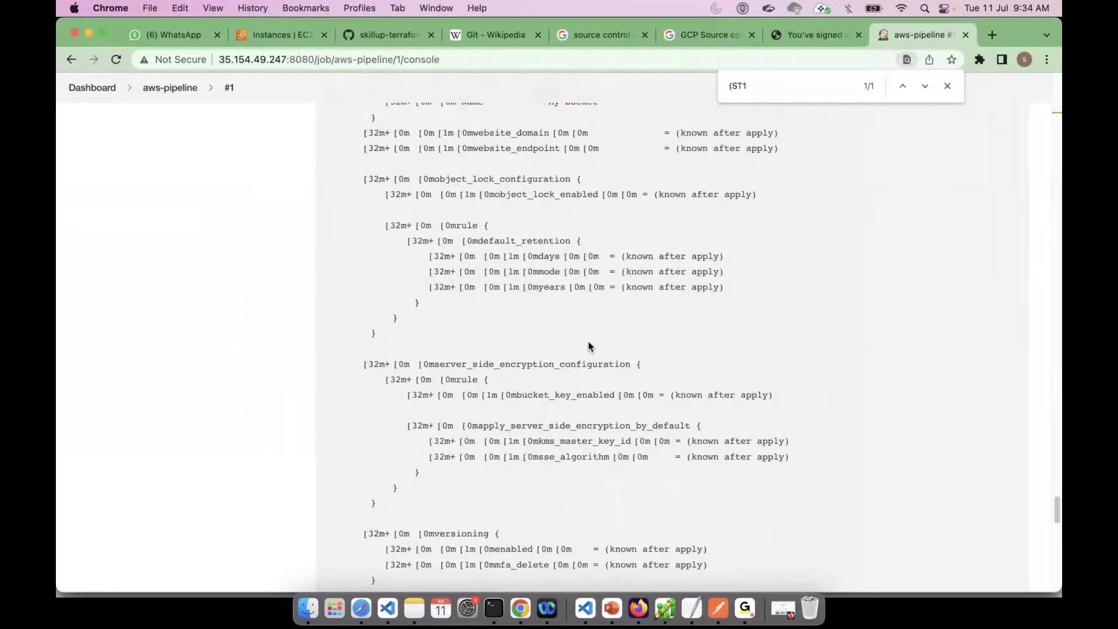
scroll(588, 341, down, 15)
scroll(589, 344, down, 1)
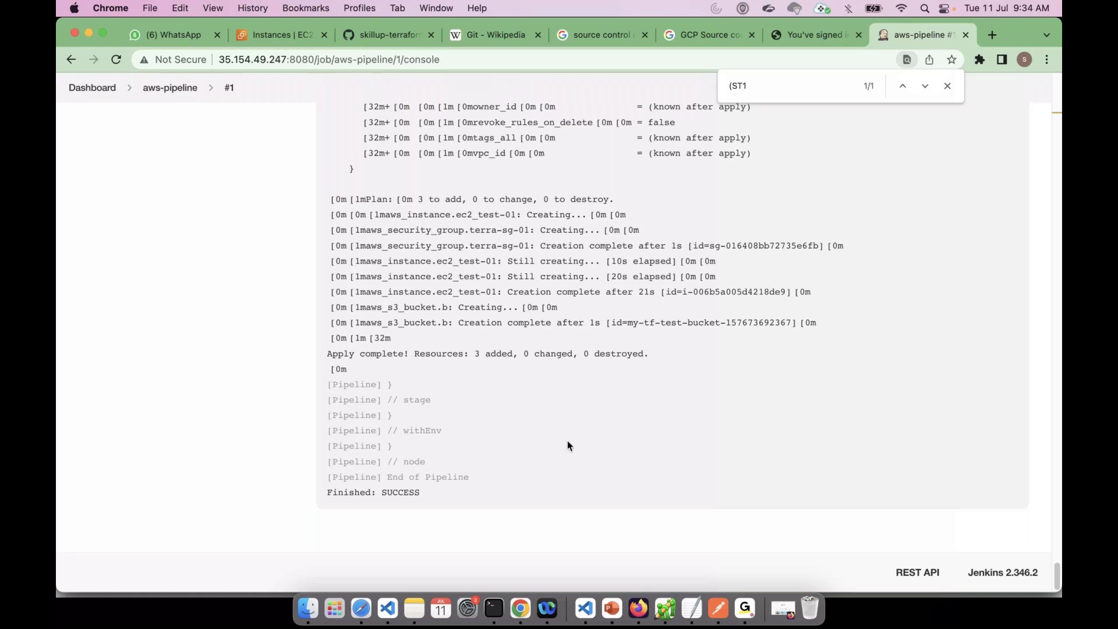
scroll(568, 445, up, 10)
scroll(565, 441, up, 1)
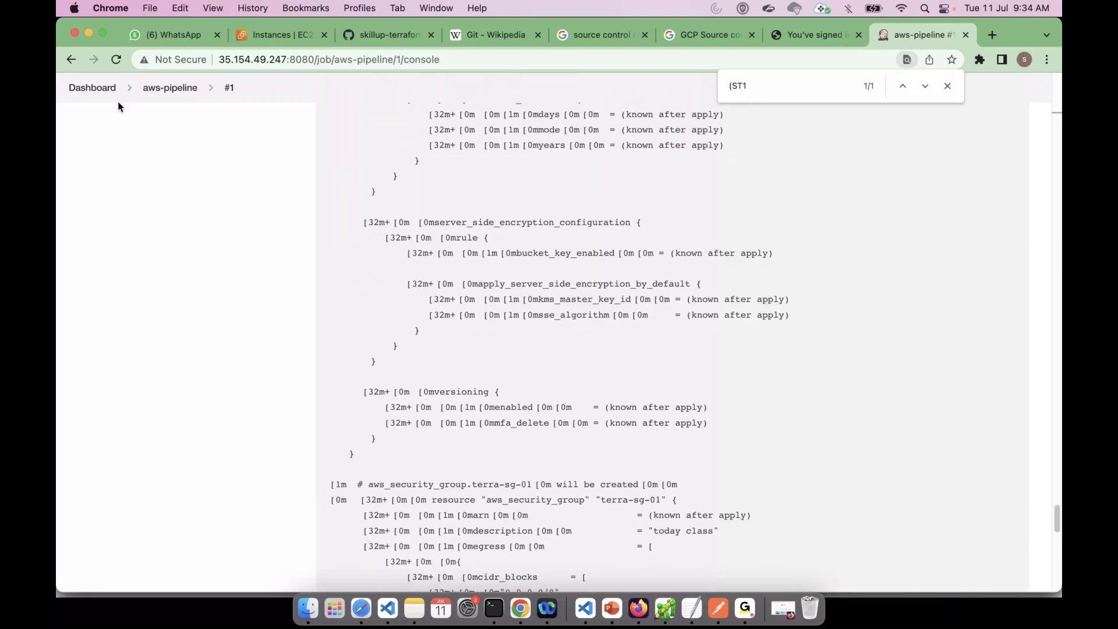
Open the aws-pipeline job page and examine its Stage View from Checkout SCM to terraform apply.
click(173, 95)
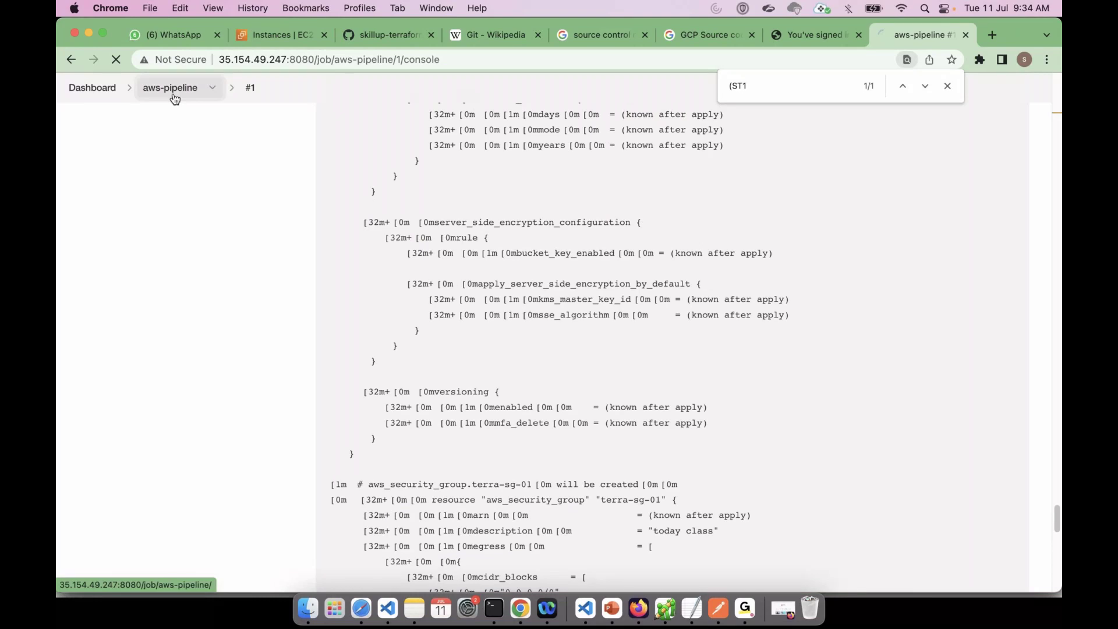
scroll(558, 331, up, 2)
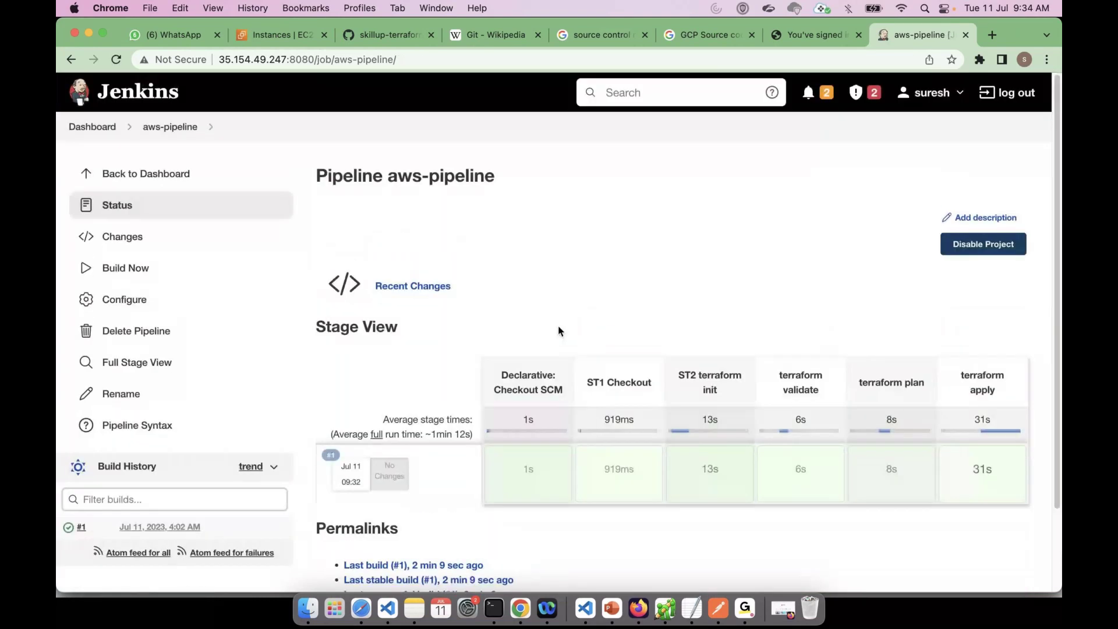
drag(627, 324, 617, 444)
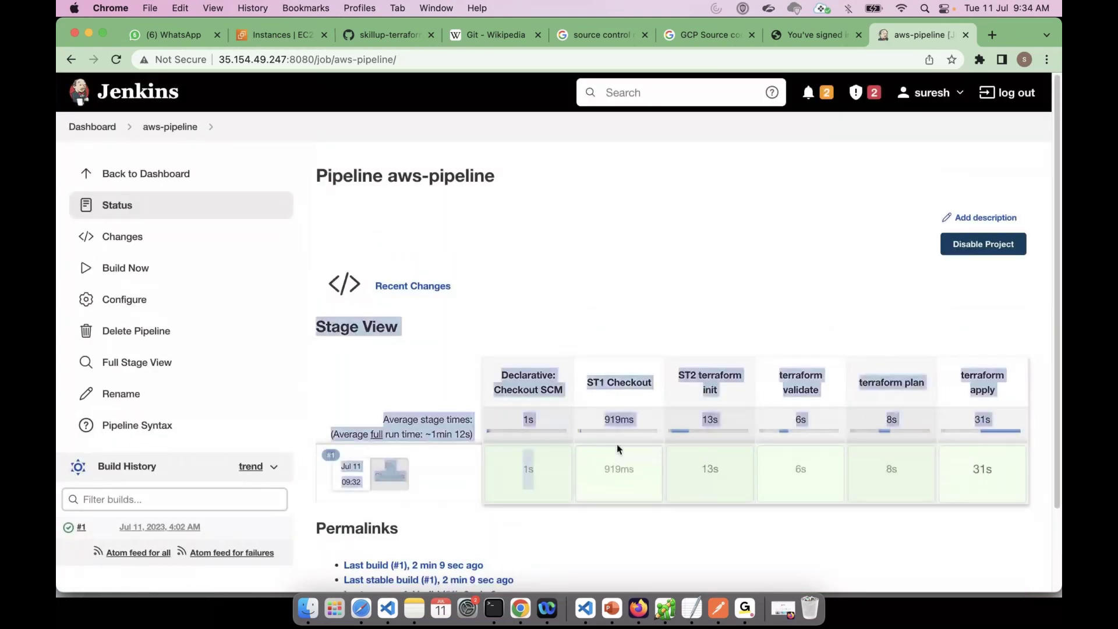
click(617, 444)
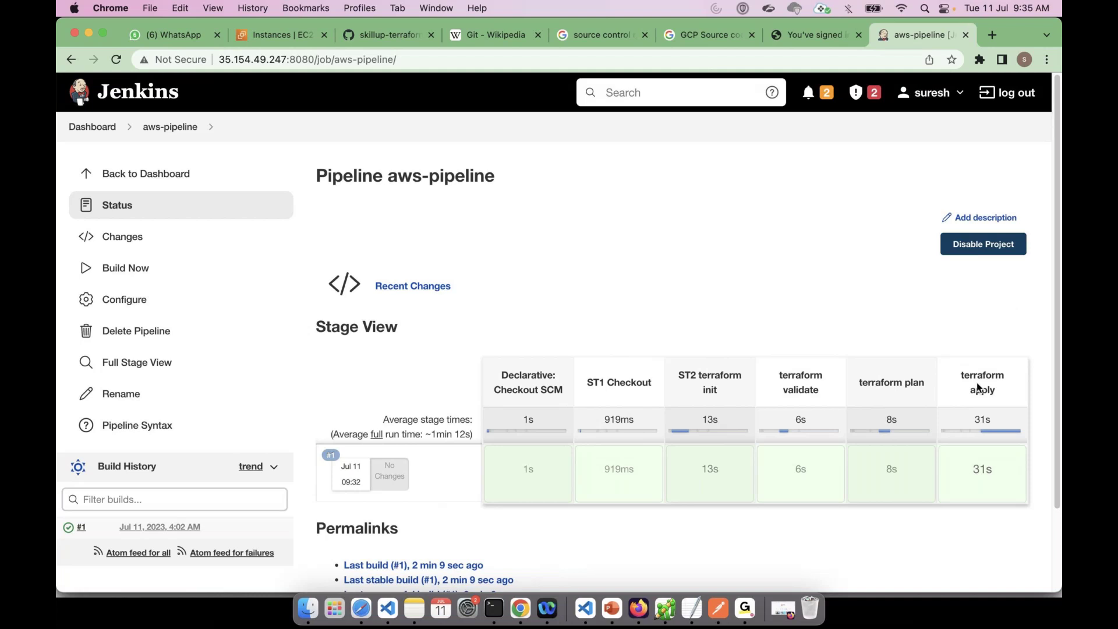
scroll(978, 388, down, 1)
scroll(999, 395, down, 3)
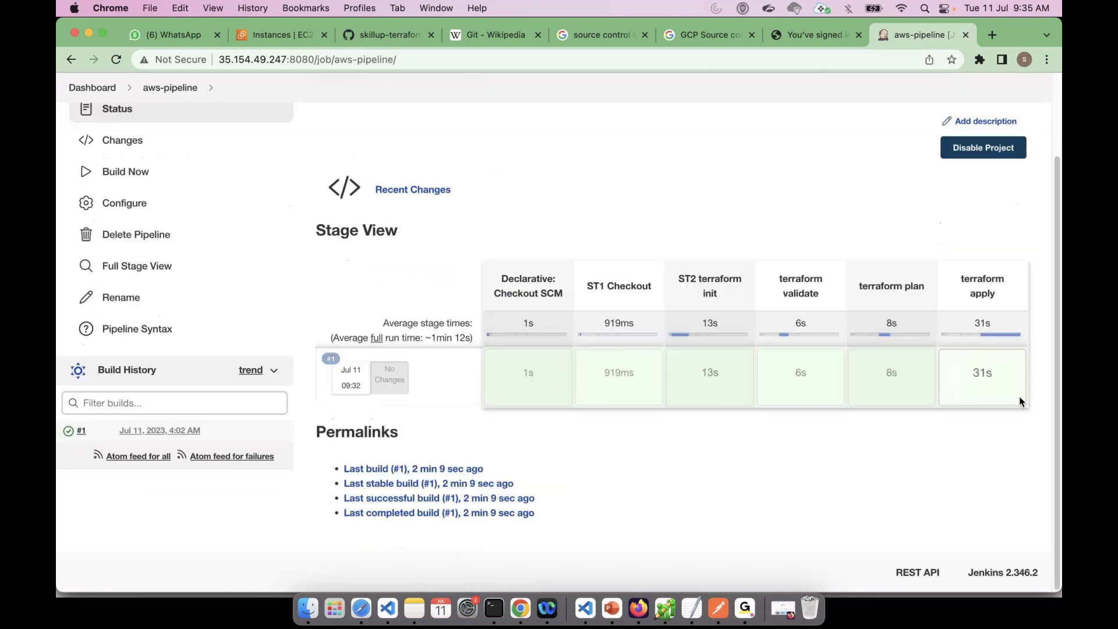
Open the page of build #1 from the job's build history.
scroll(780, 195, up, 4)
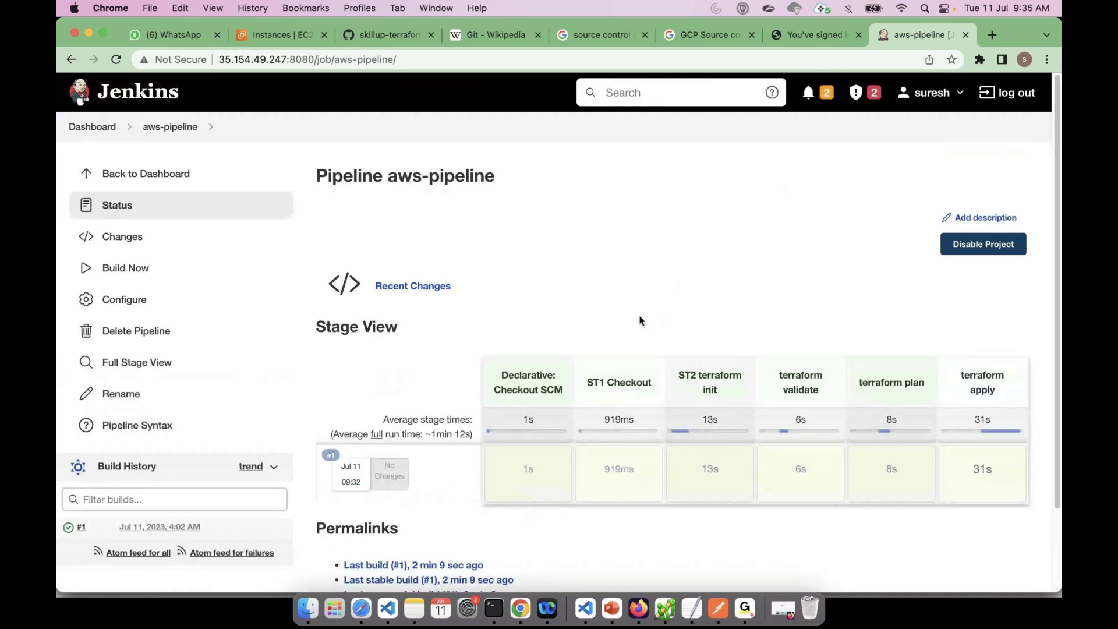
scroll(127, 484, down, 2)
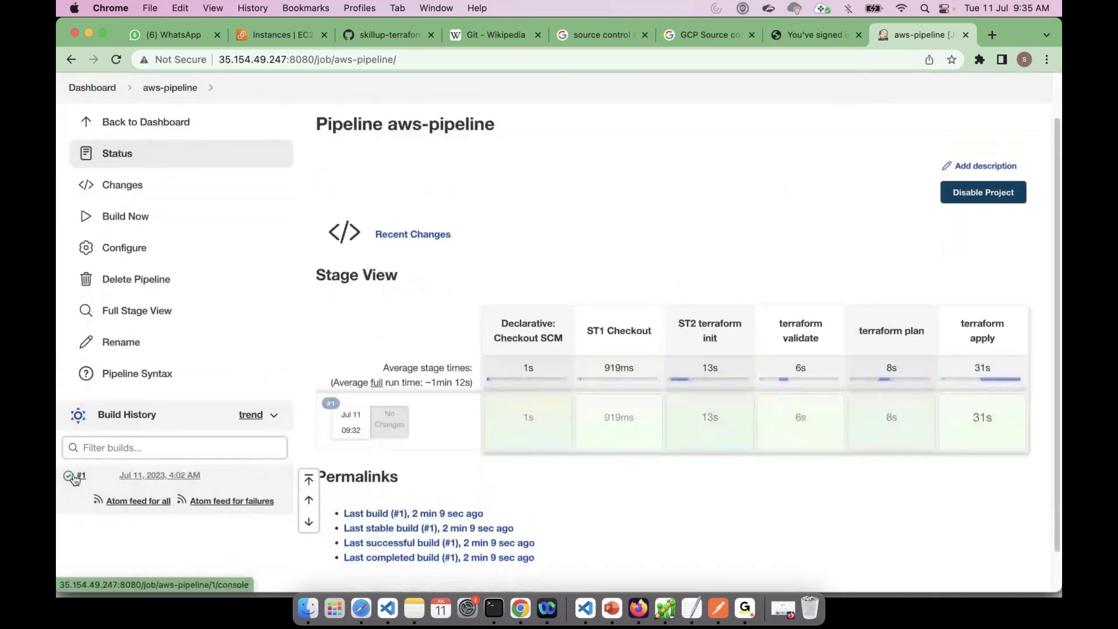
click(143, 484)
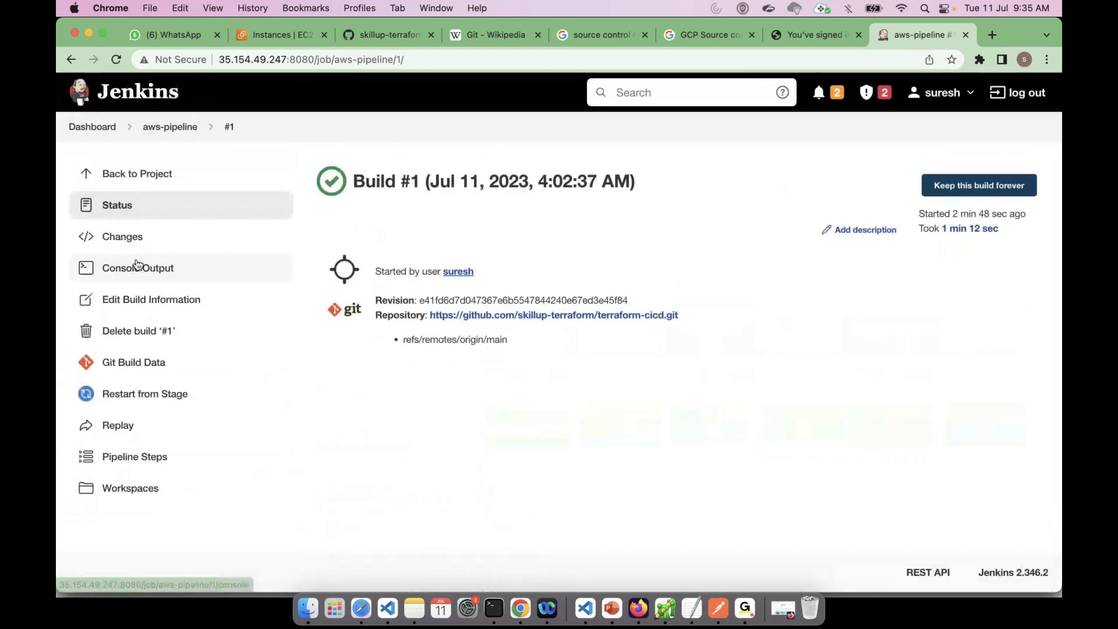
Review the console output of build #1 and return to the aws-pipeline job page.
click(138, 271)
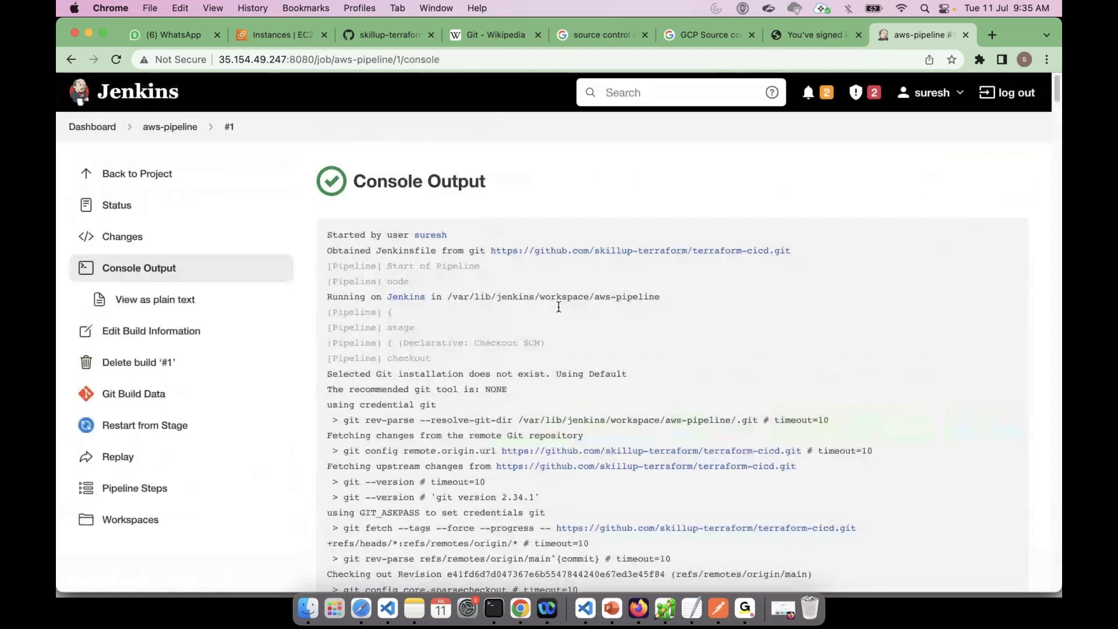
scroll(593, 375, down, 6)
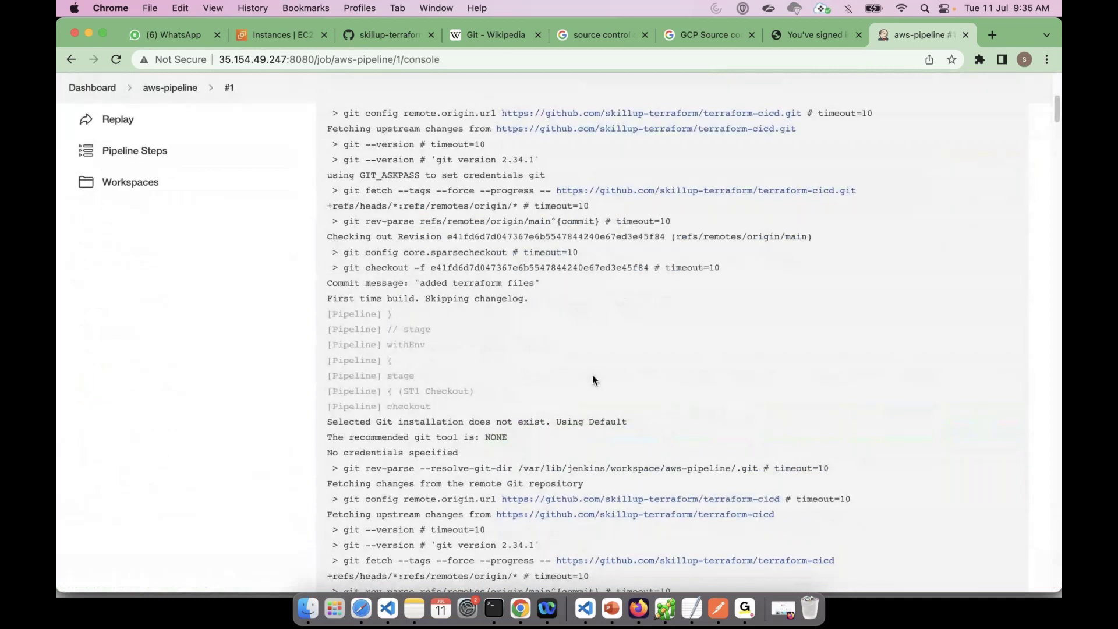
scroll(592, 379, down, 5)
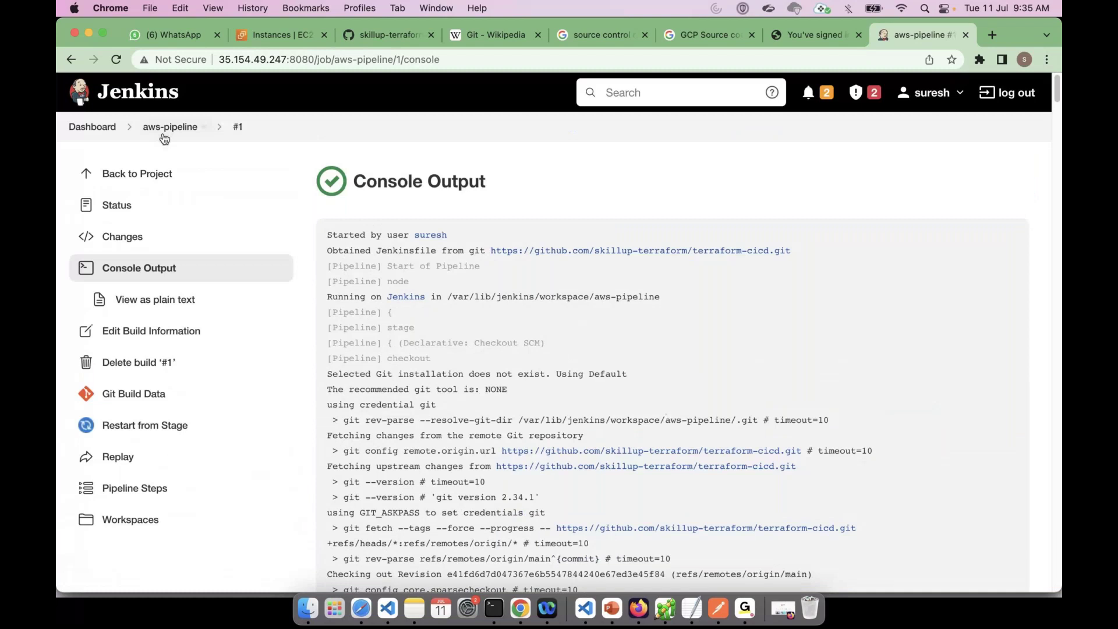
click(164, 135)
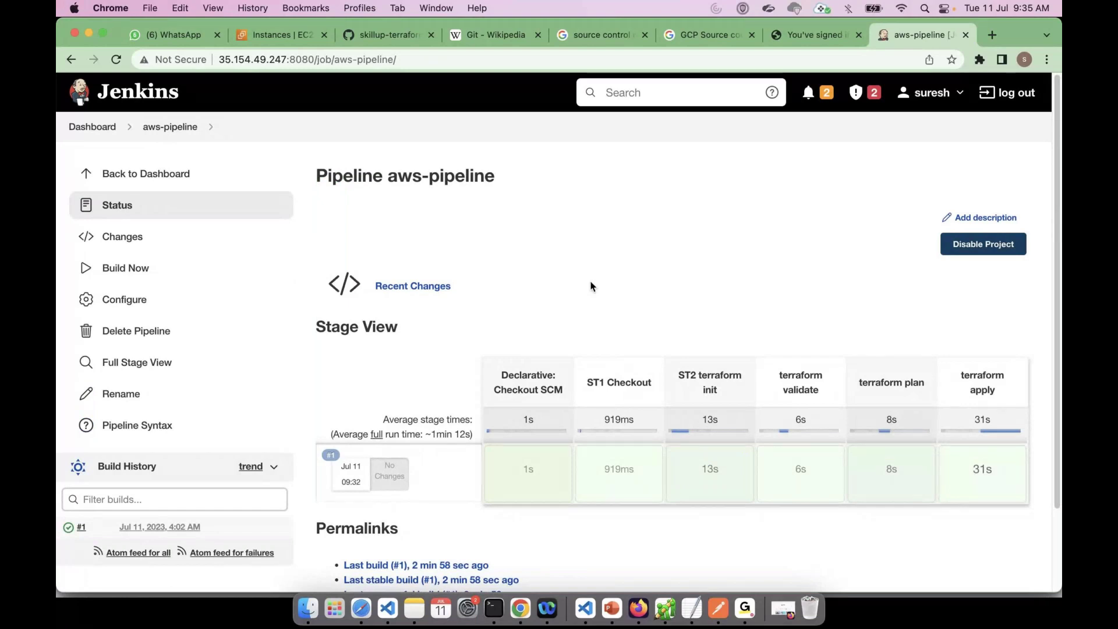
Review the resources in main.tf in VS Code, copying the security group name and highlighting the instance AMI and S3 bucket name.
key(super+Tab)
click(134, 134)
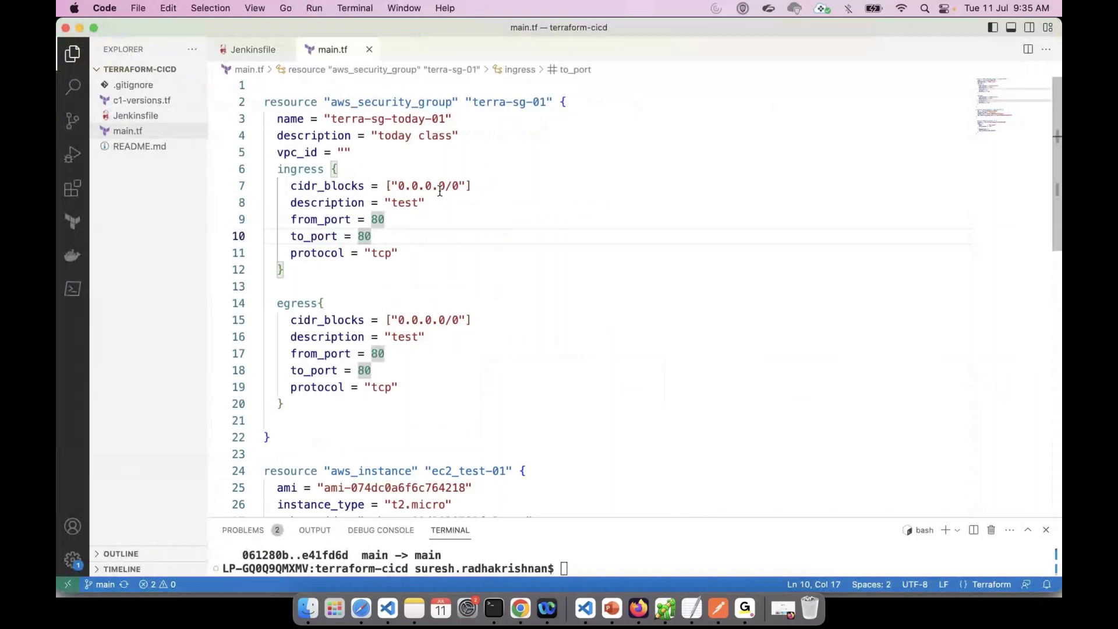
drag(452, 119, 332, 119)
key(super+c)
scroll(416, 272, down, 4)
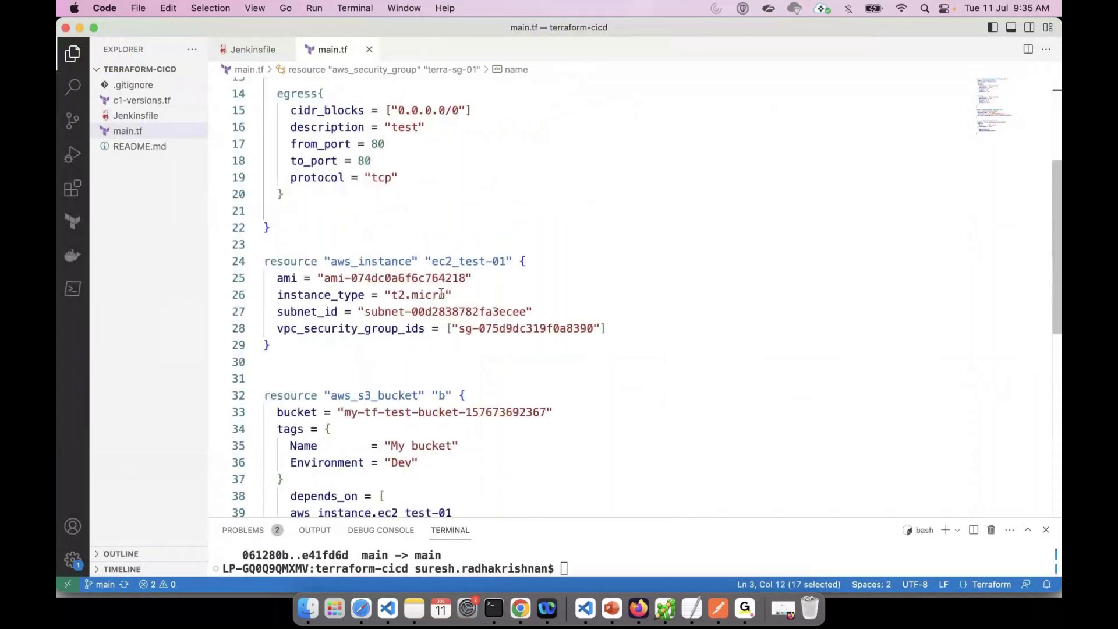
drag(473, 278, 373, 277)
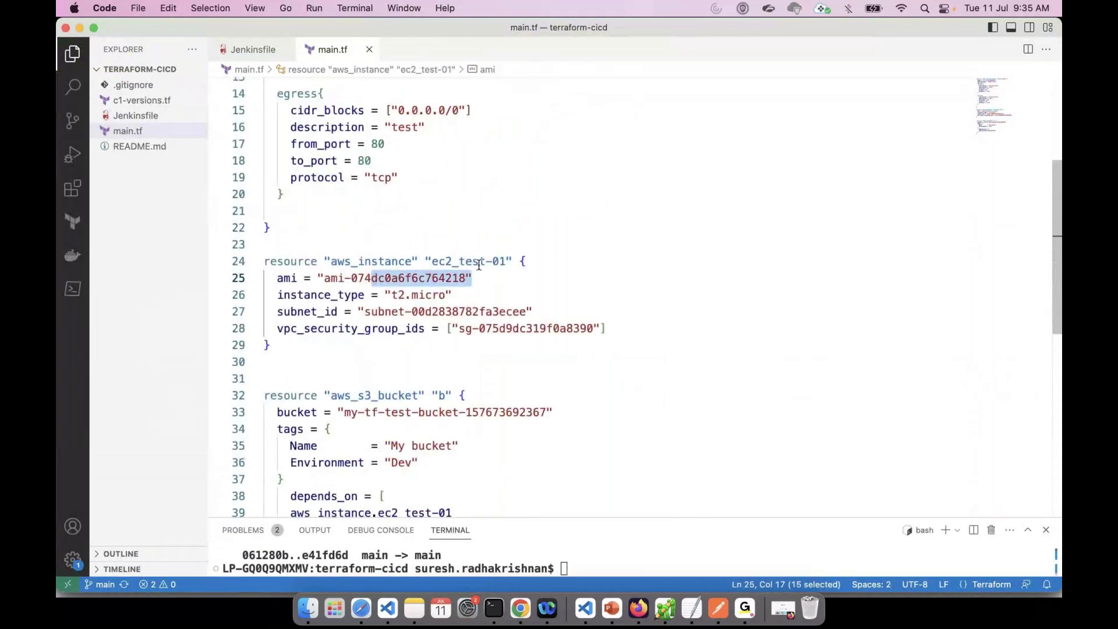
scroll(479, 290, down, 2)
drag(400, 342, 505, 342)
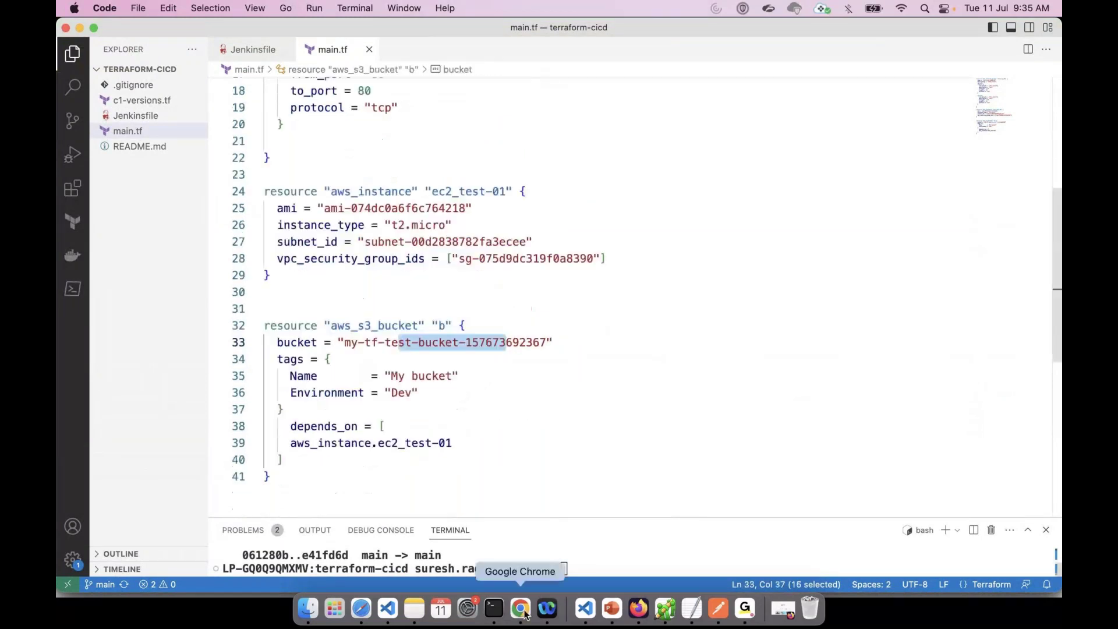
Switch to Chrome, inspect the unnamed running instance in the EC2 instances list, and open S3 in a separate browser tab.
click(521, 609)
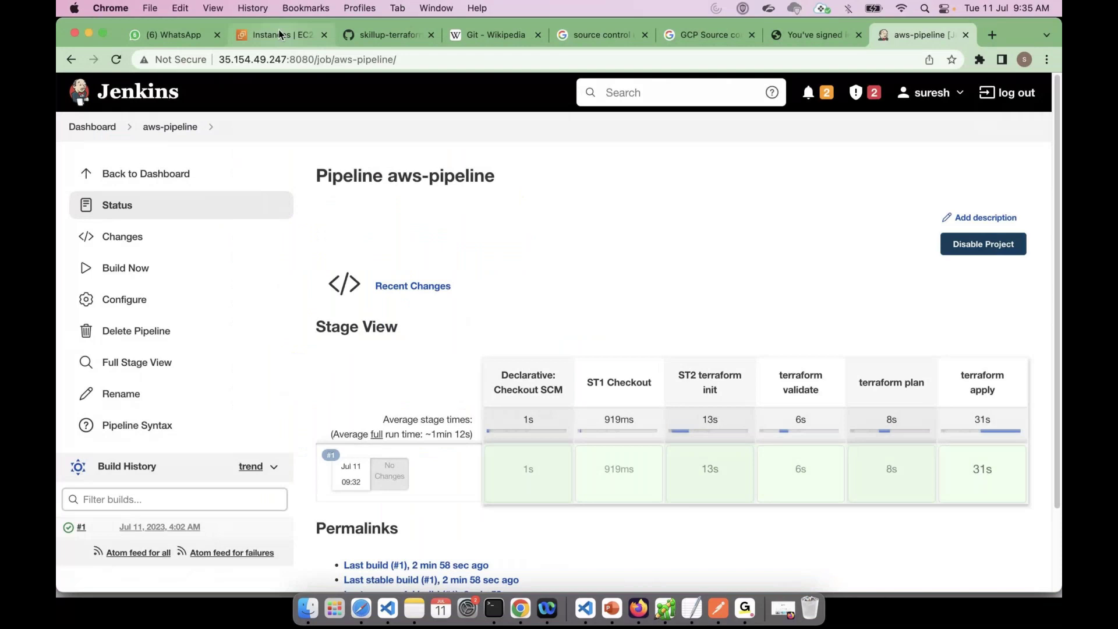
click(278, 34)
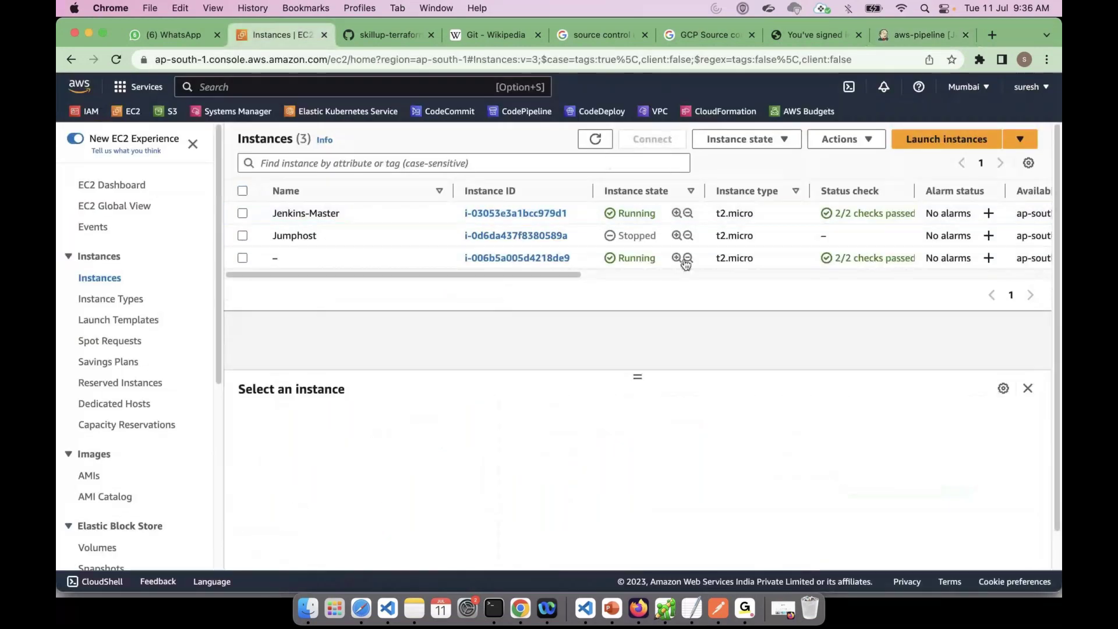
triple_click(526, 265)
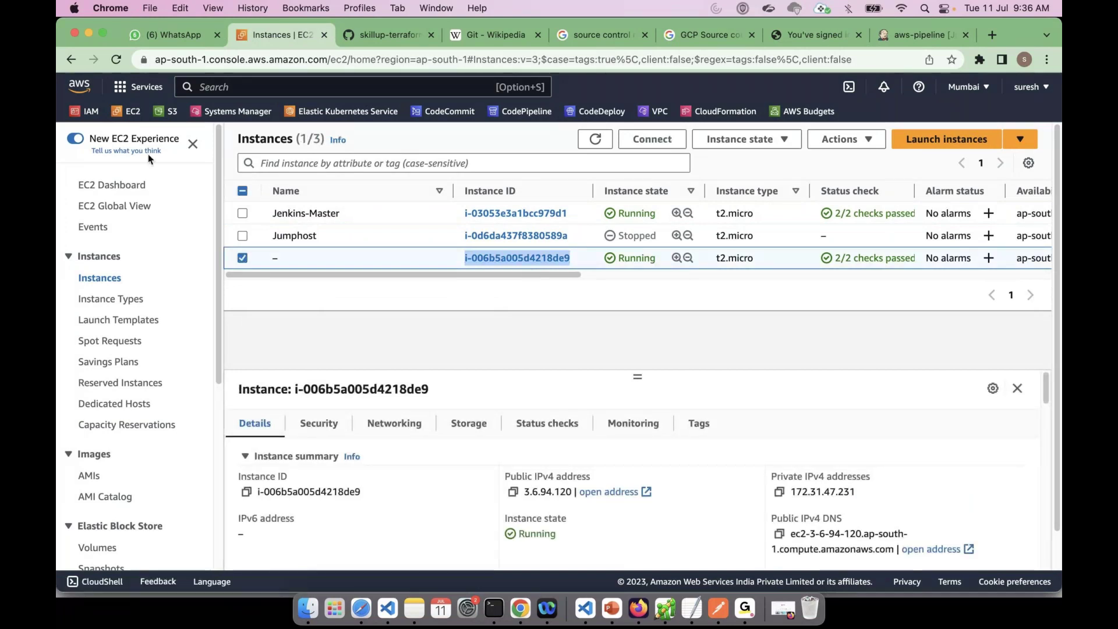
super+click(168, 110)
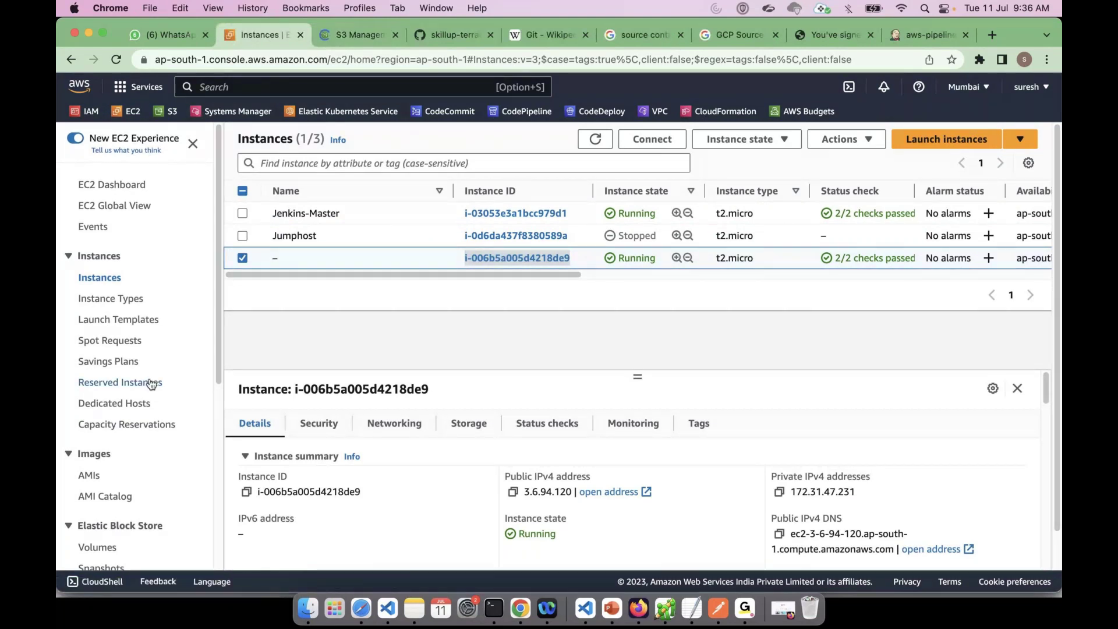
Open the EC2 security groups list and search it for terra-sg-today-01.
scroll(143, 408, down, 3)
key(super+Tab)
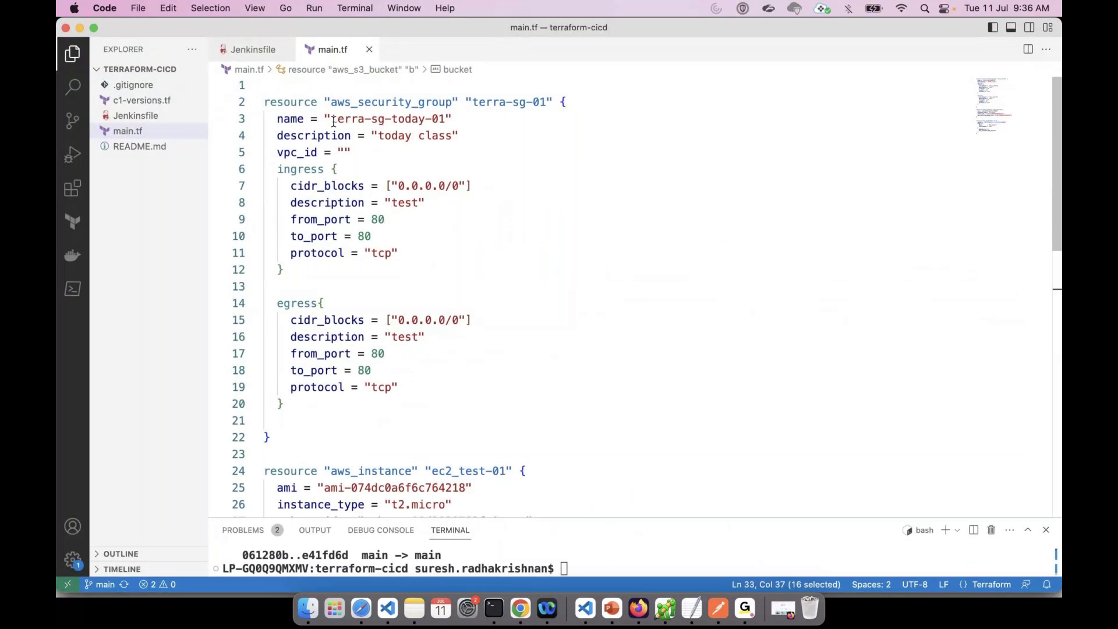
key(super+Tab)
click(379, 184)
key(super+v)
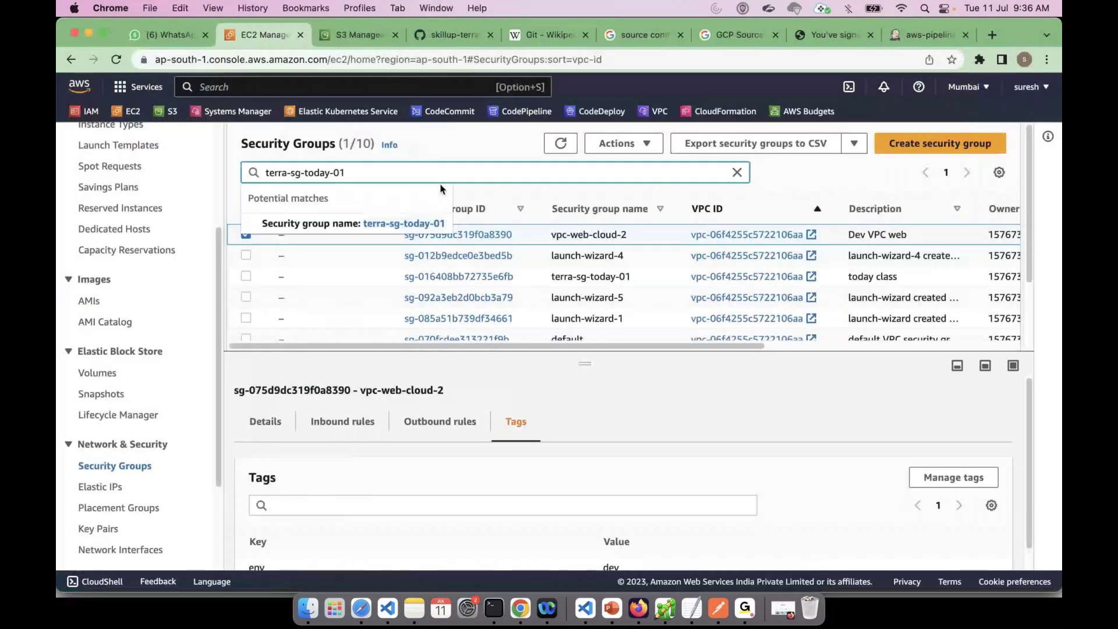
key(Return)
drag(631, 262, 571, 260)
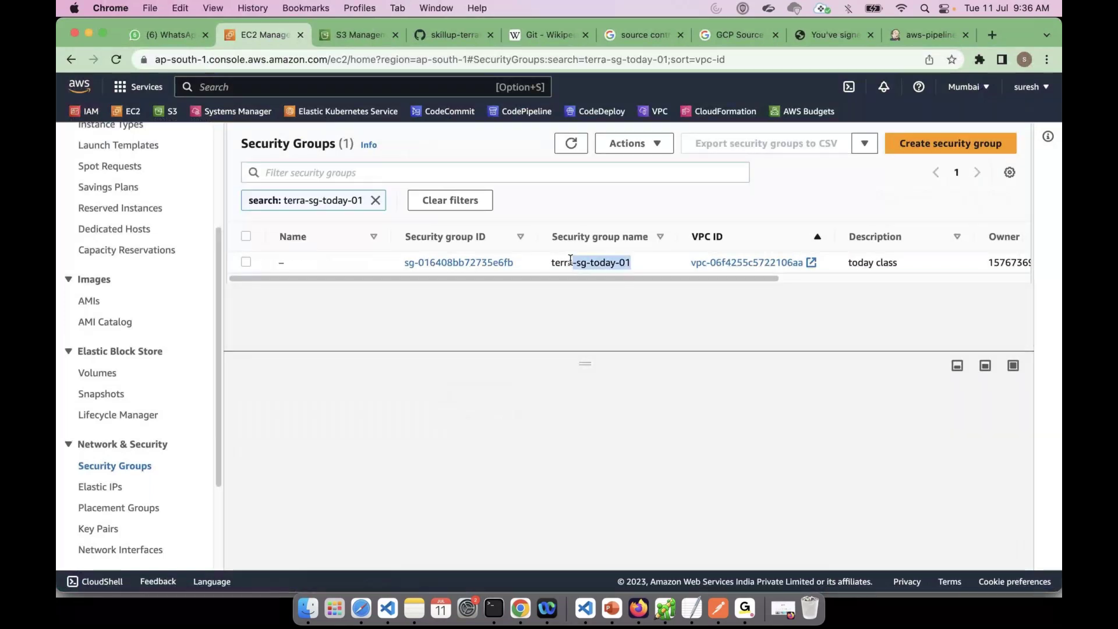
Search the S3 buckets list for the bucket name defined in the aws_s3_bucket resource of main.tf.
click(354, 30)
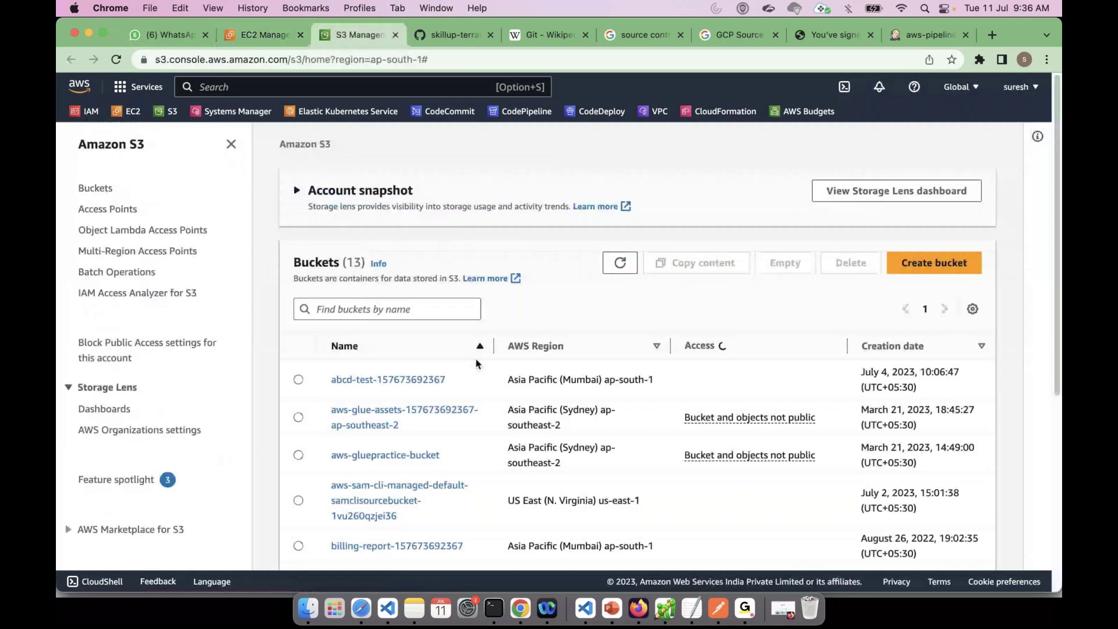
key(super+Tab)
scroll(402, 307, down, 10)
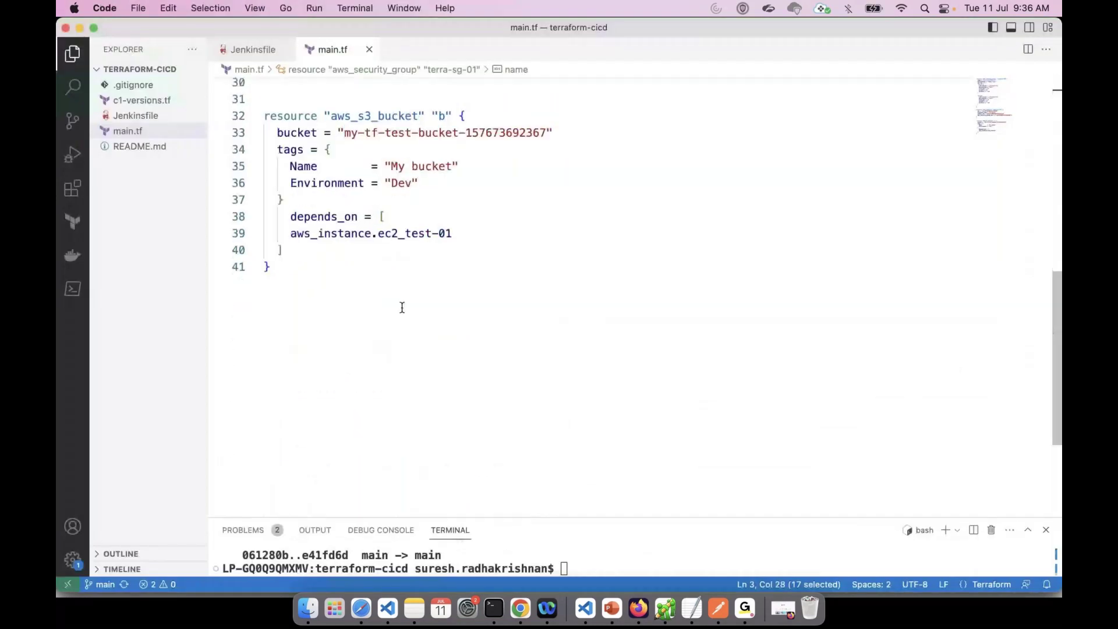
scroll(402, 279, up, 2)
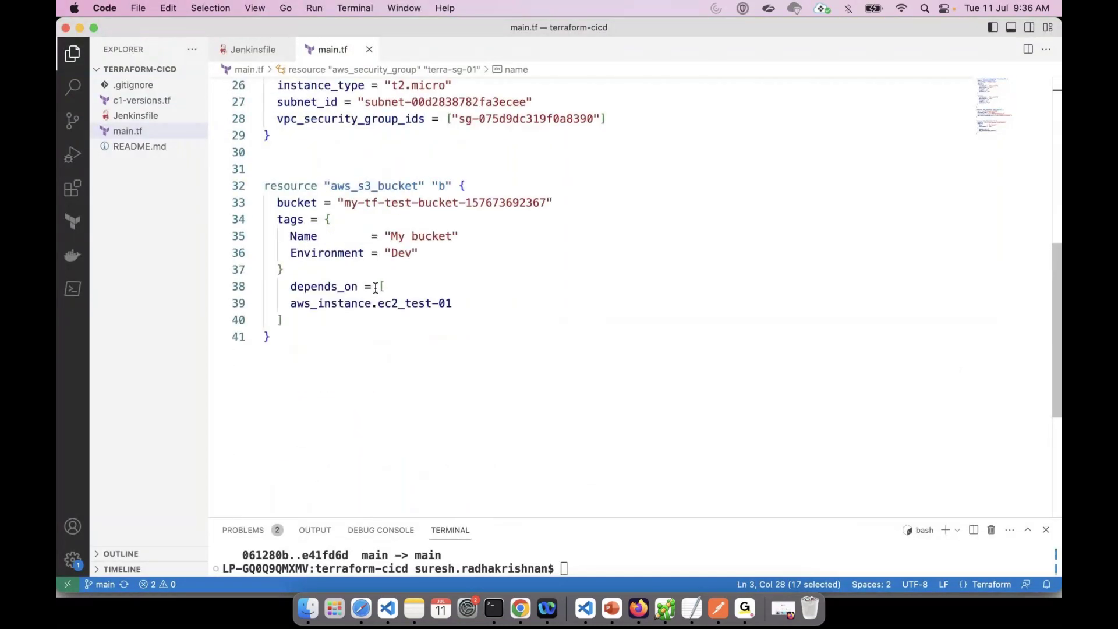
drag(342, 205, 546, 202)
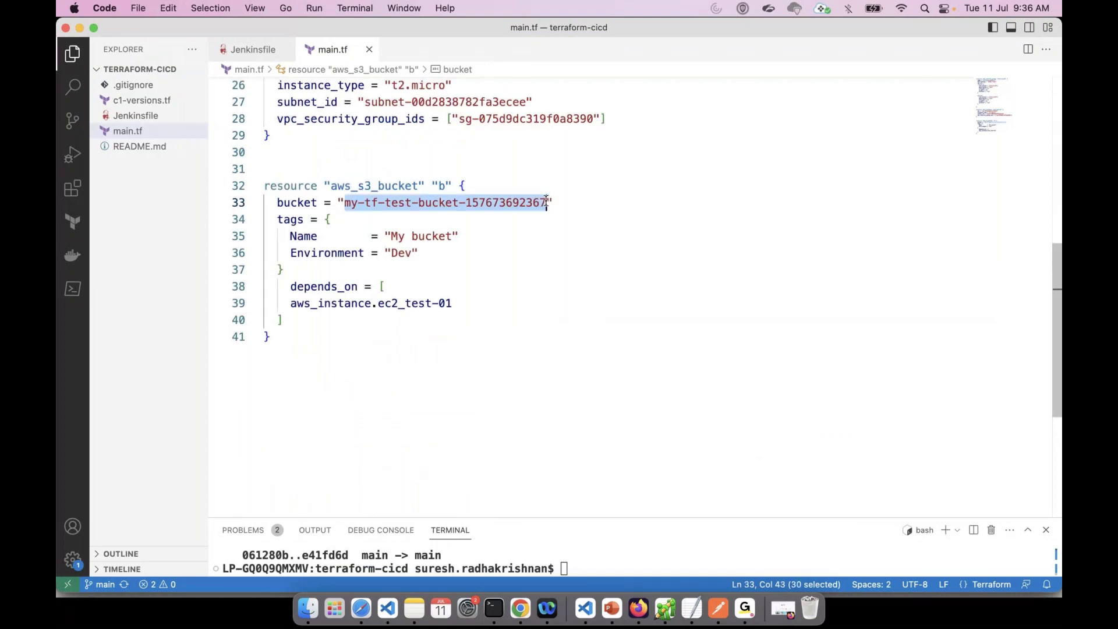
key(super+Tab)
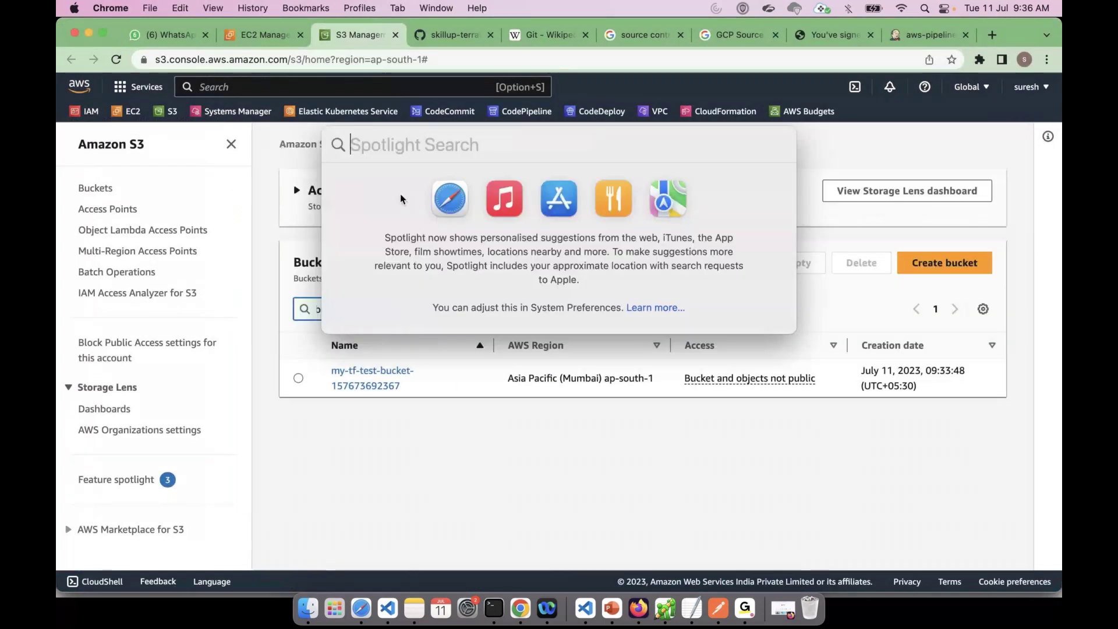
key(Escape)
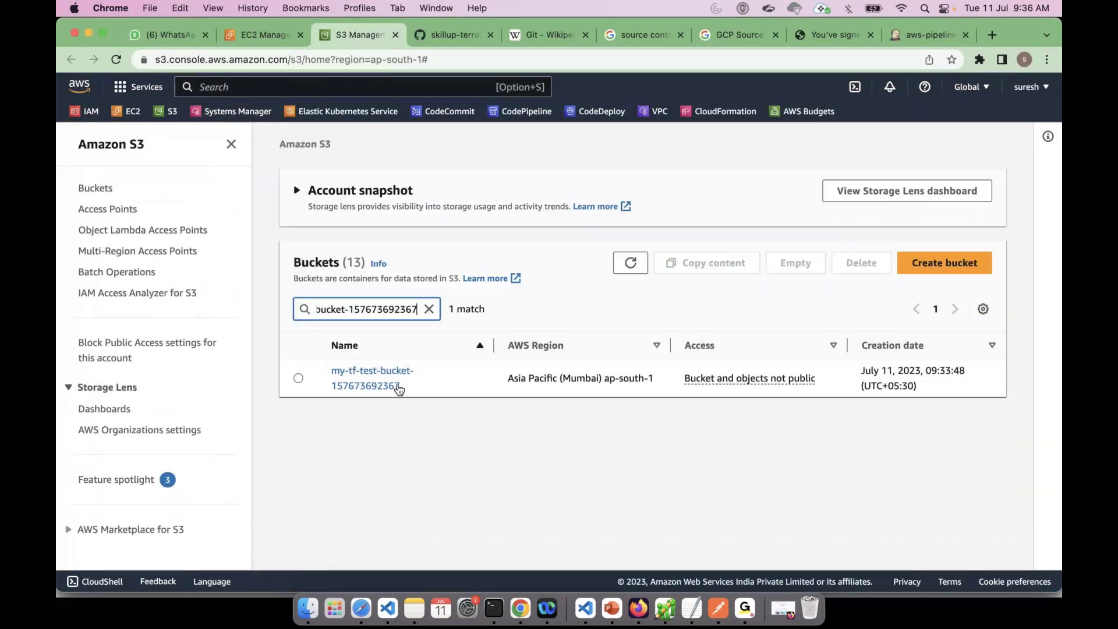
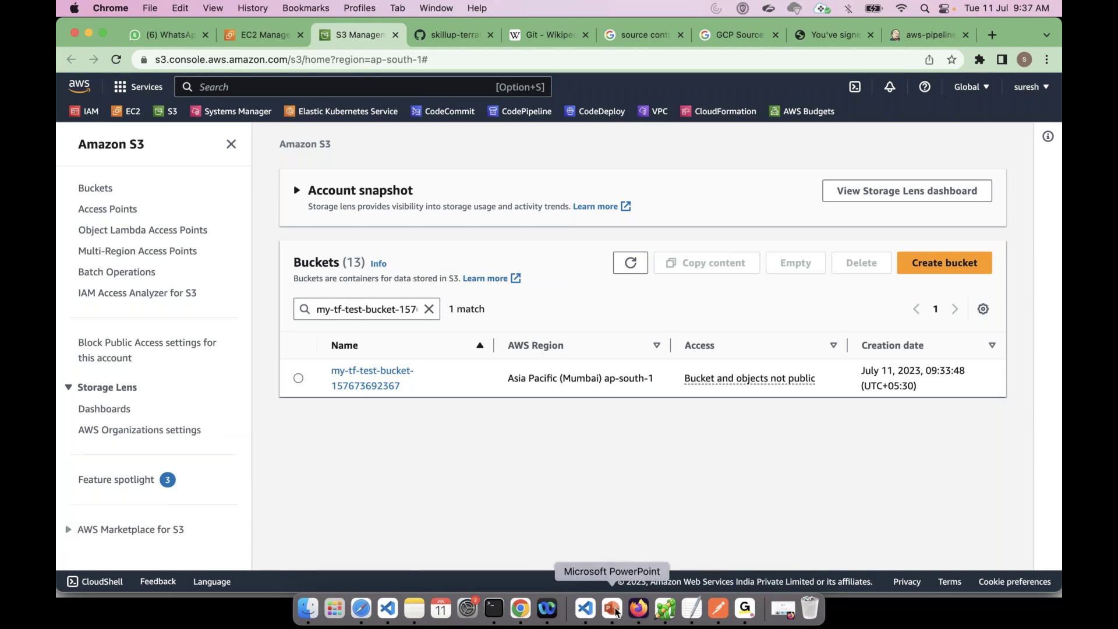
Glance at the Jenkins Simple Workflow slide in PowerPoint and return to main.tf in VS Code.
click(612, 609)
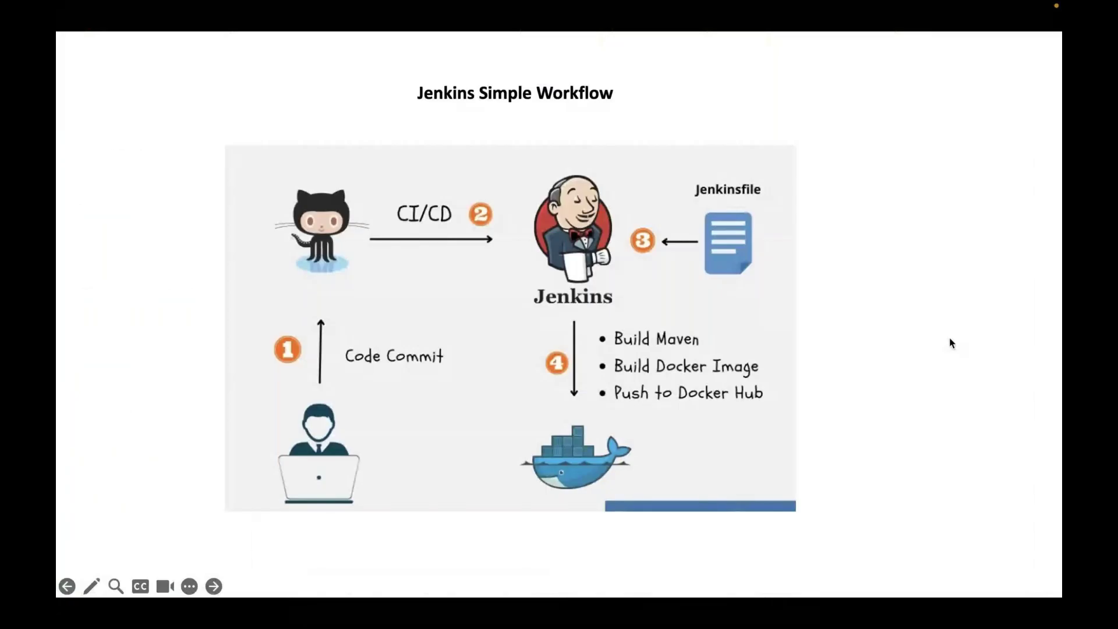
key(super+Tab)
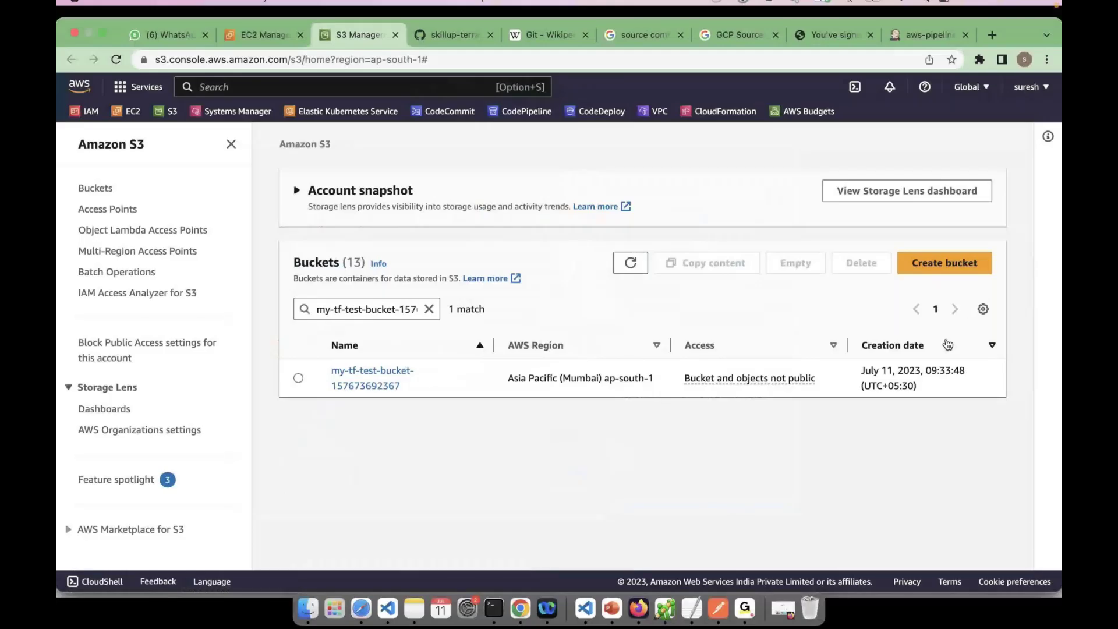
key(super+Tab)
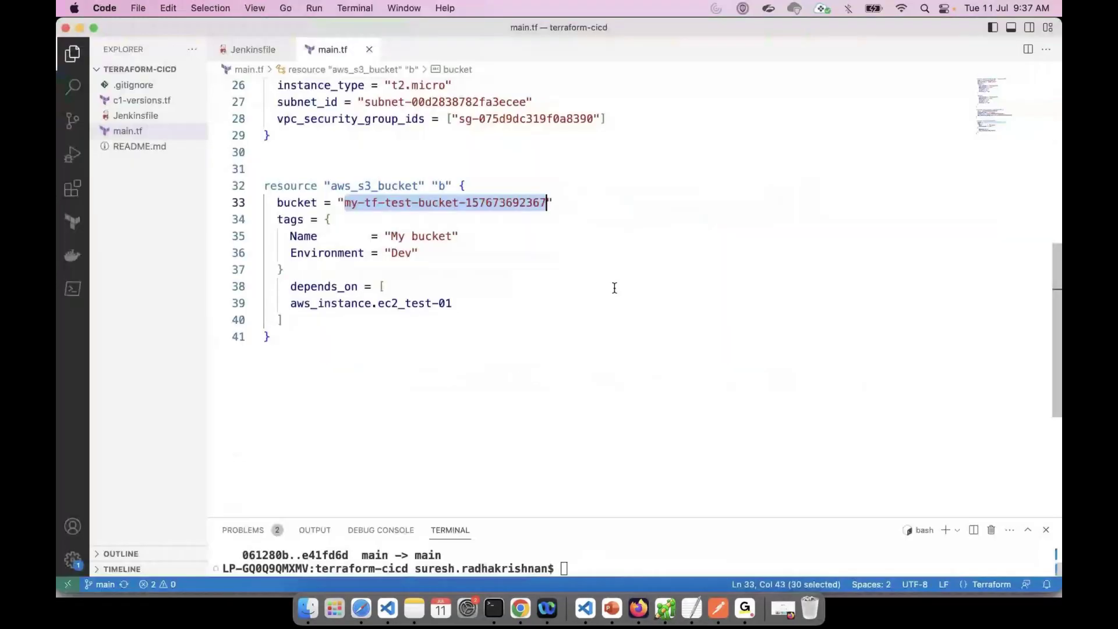
Show the Jenkinsfile from its first line and hide the terminal to enlarge the editor.
key(super+Down)
click(278, 46)
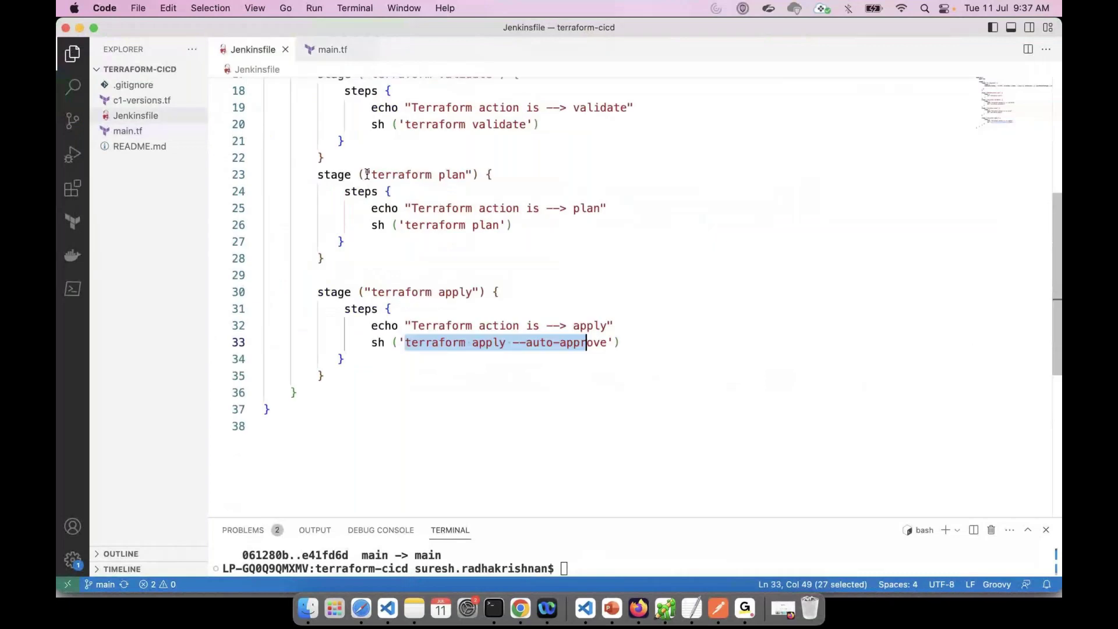
scroll(520, 149, up, 5)
click(520, 149)
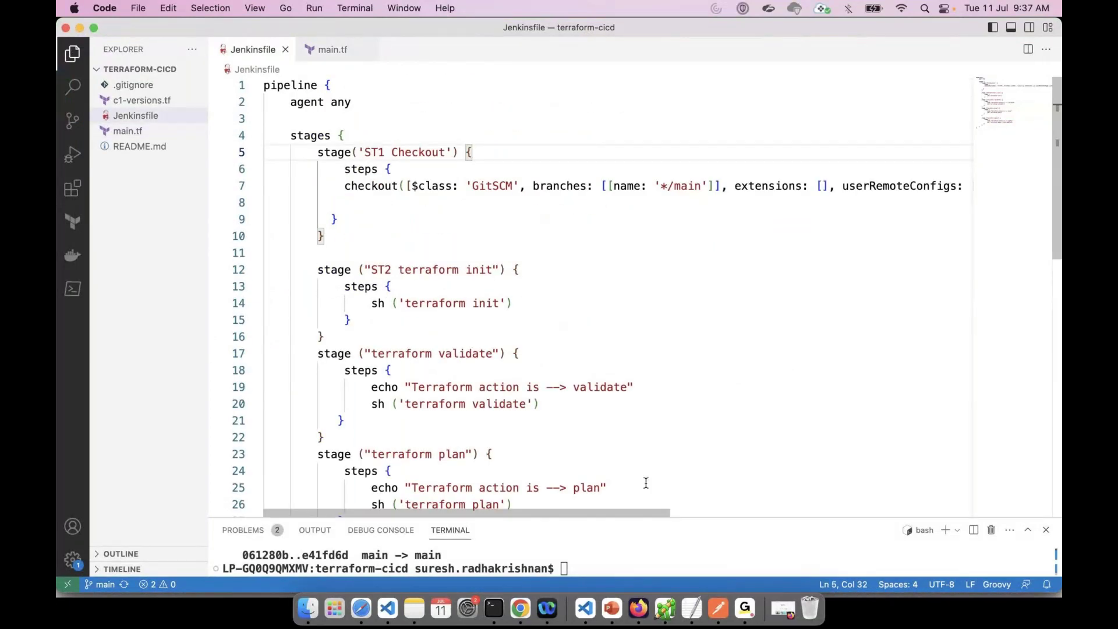
key(super+j)
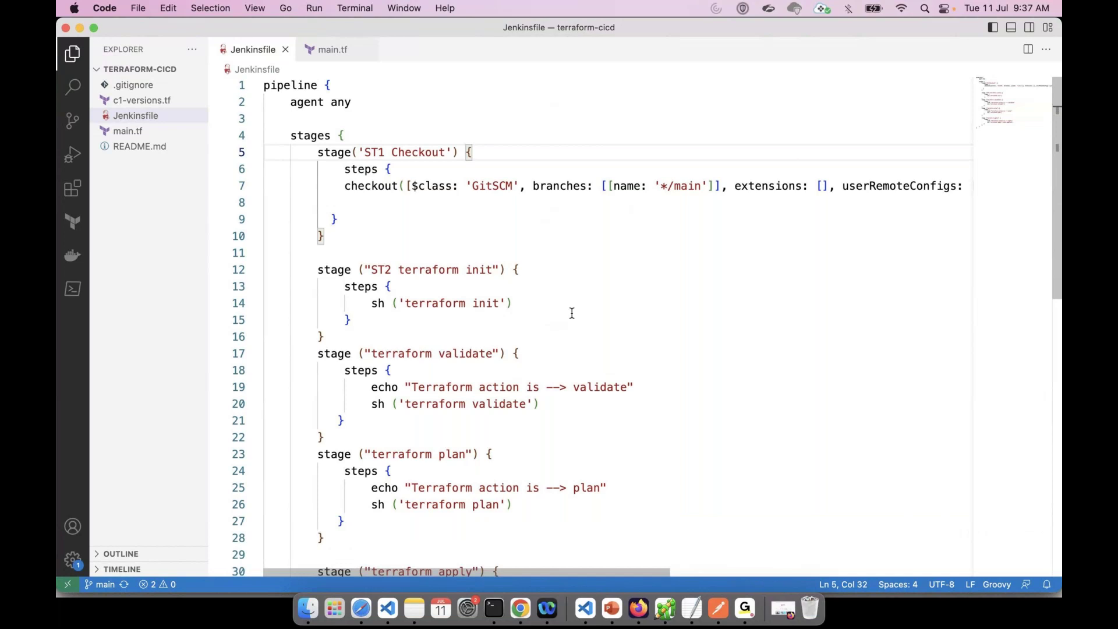
Examine the ST1 Checkout stage, selecting its whole GitSCM checkout command through the repository URL.
key(Down)
key(Down)
key(Down)
key(Down)
key(Down)
key(Down)
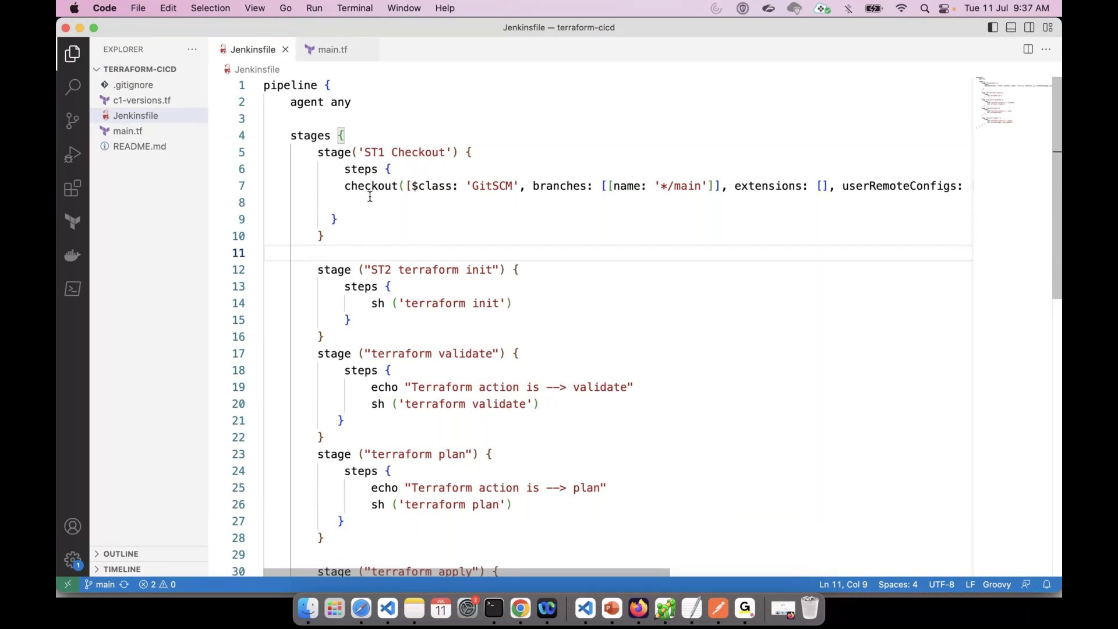
click(344, 185)
key(shift+End)
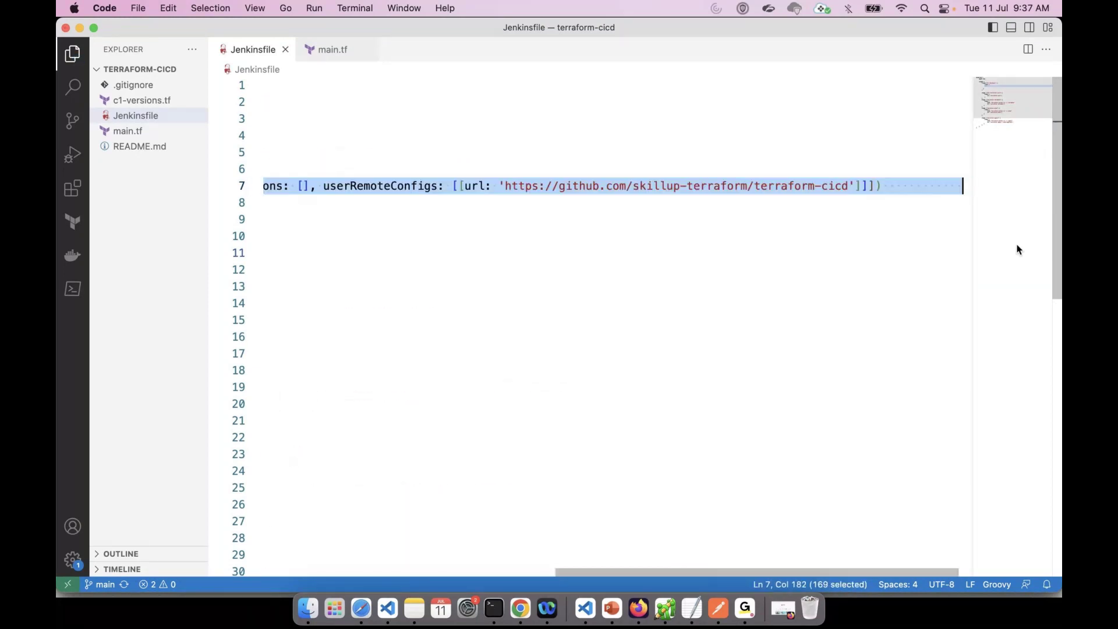
Undo the last edit to the ST1 Checkout stage name in the Jenkinsfile.
key(super+z)
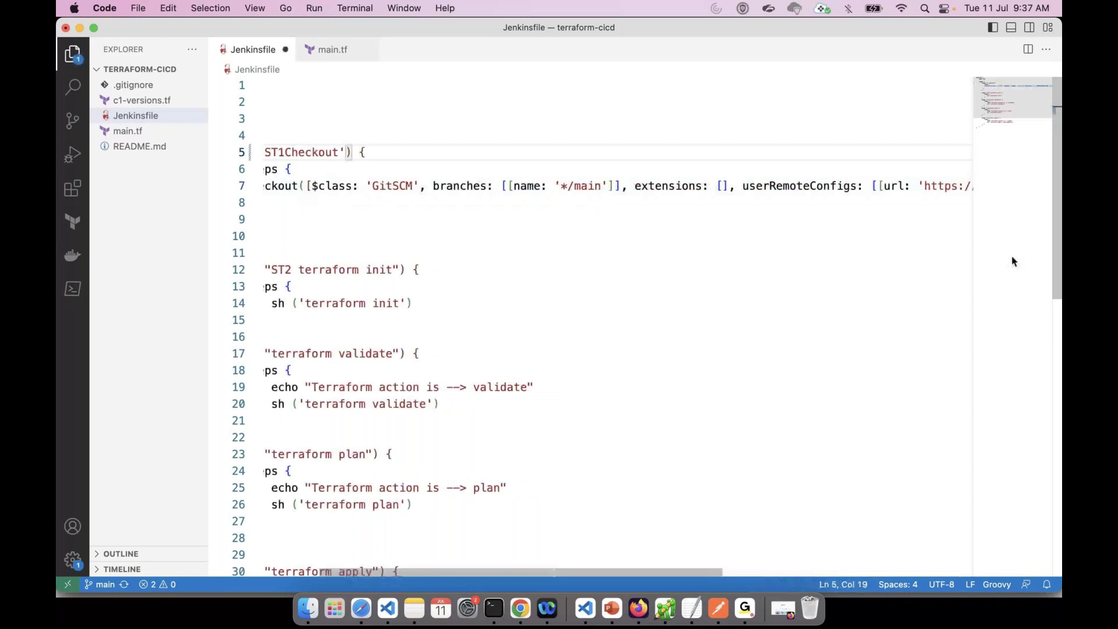
scroll(488, 563, left, 3)
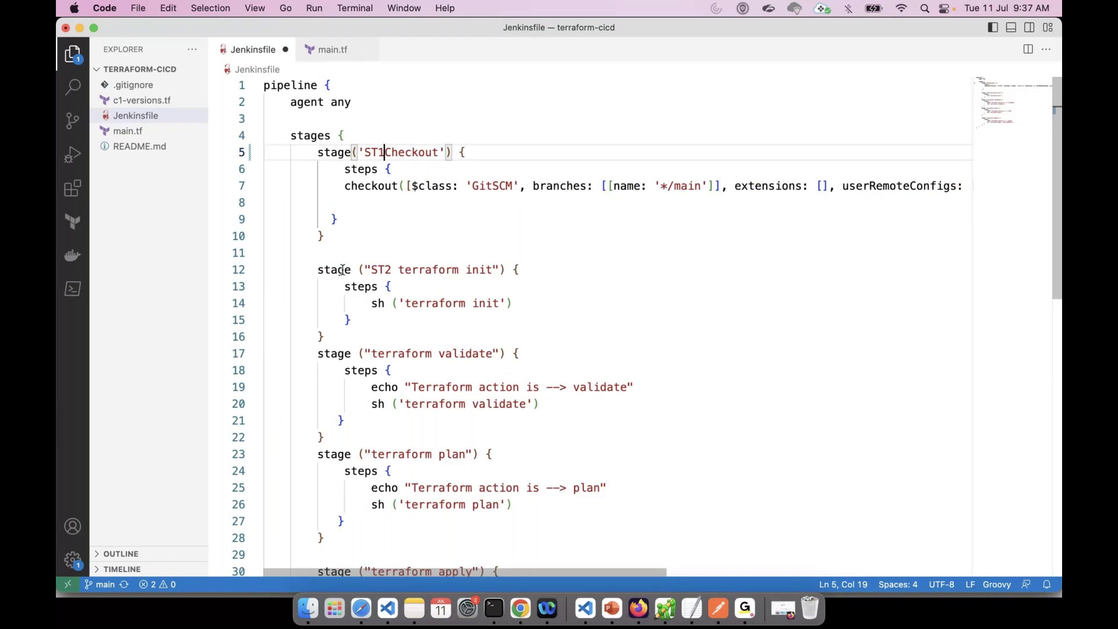
click(669, 276)
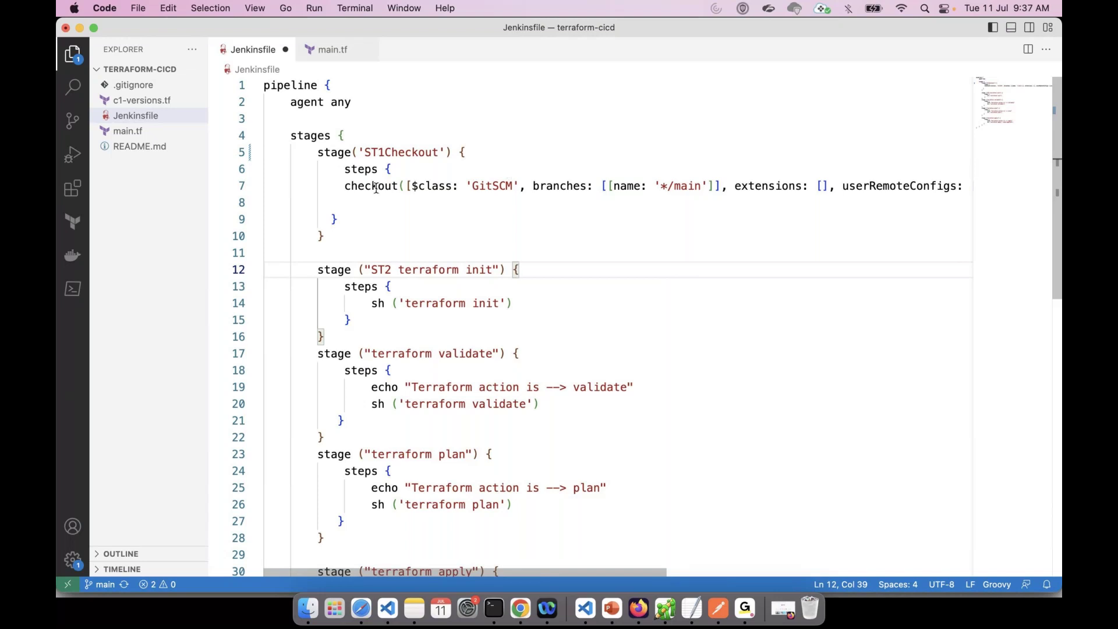
Examine how the Jenkinsfile nests stages, highlighting the checkout command, the stages block, and the ST1Checkout and ST2 terraform init stages.
drag(344, 186, 384, 186)
drag(372, 151, 432, 152)
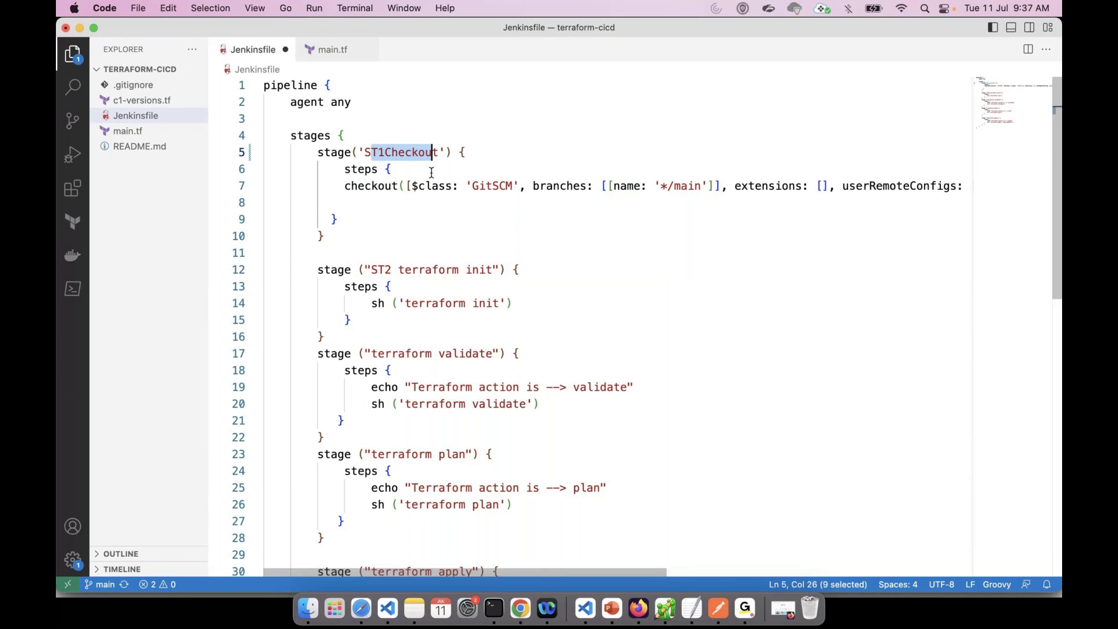
click(429, 216)
drag(347, 187, 398, 186)
click(516, 220)
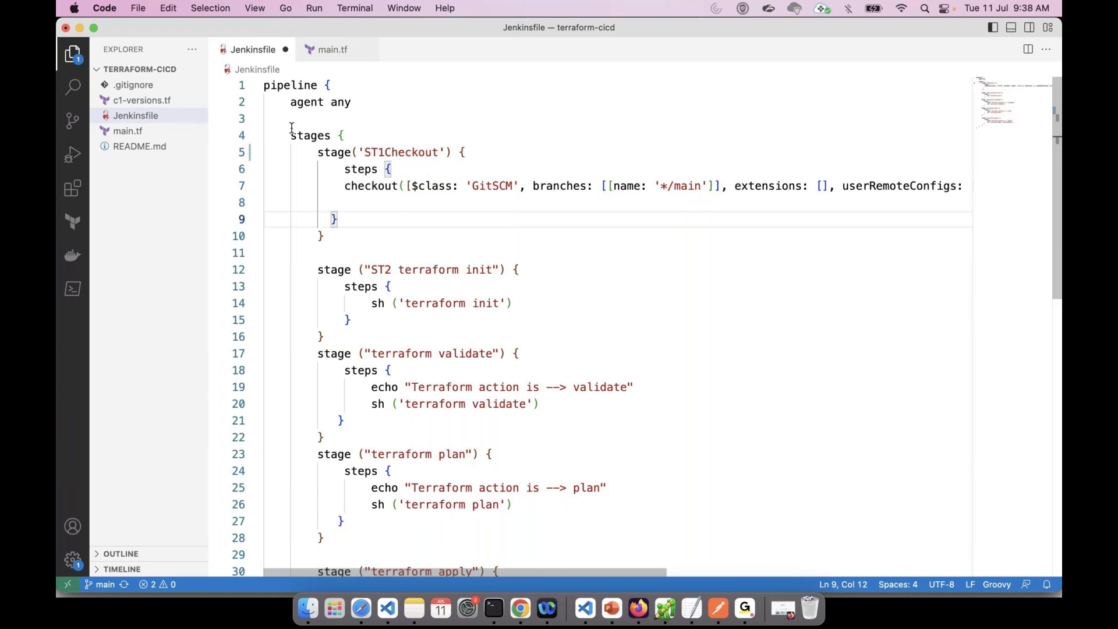
drag(292, 128, 310, 156)
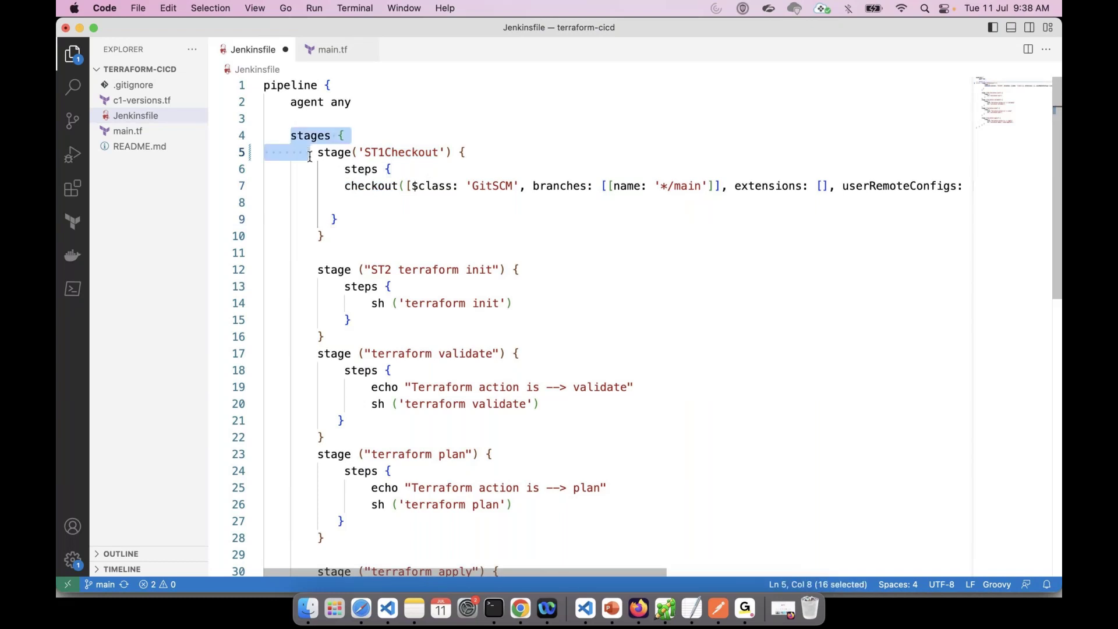
click(372, 236)
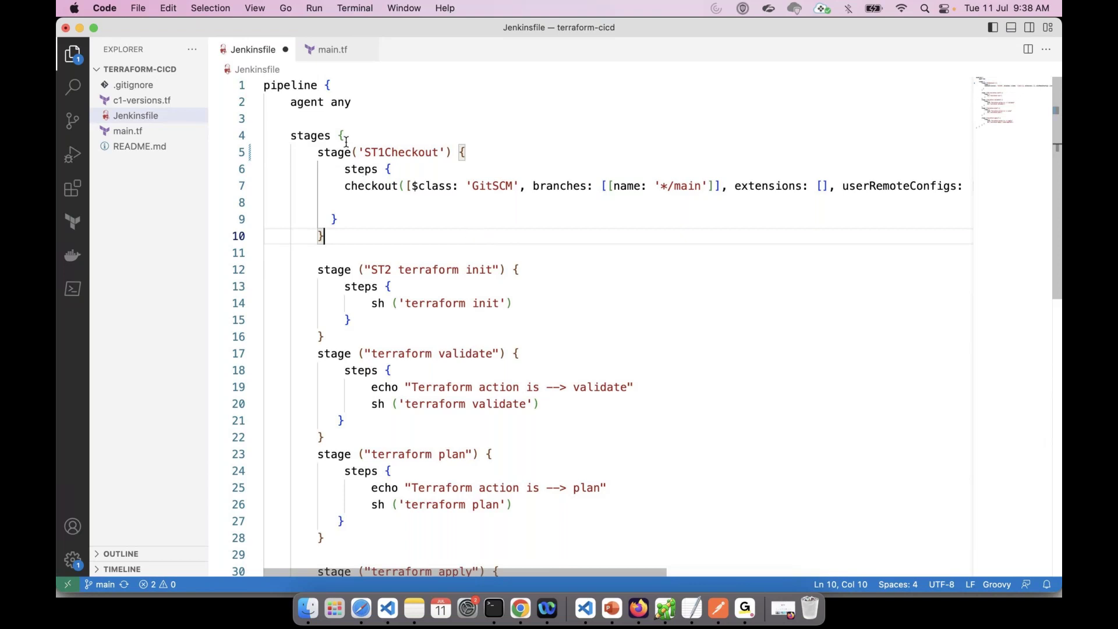
click(298, 135)
drag(318, 152, 326, 336)
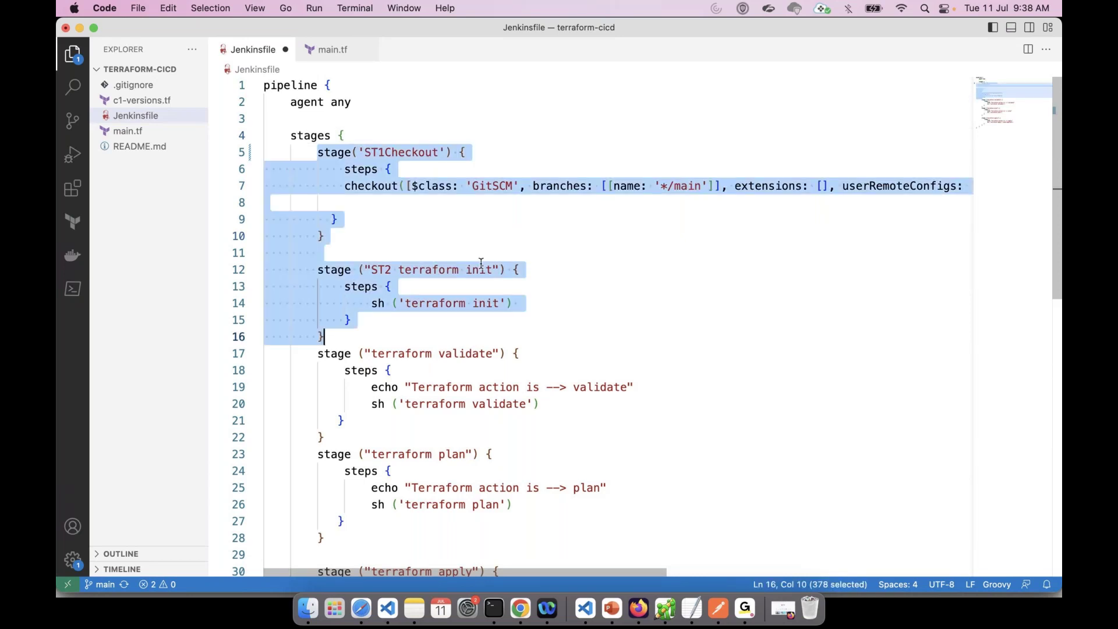
click(481, 263)
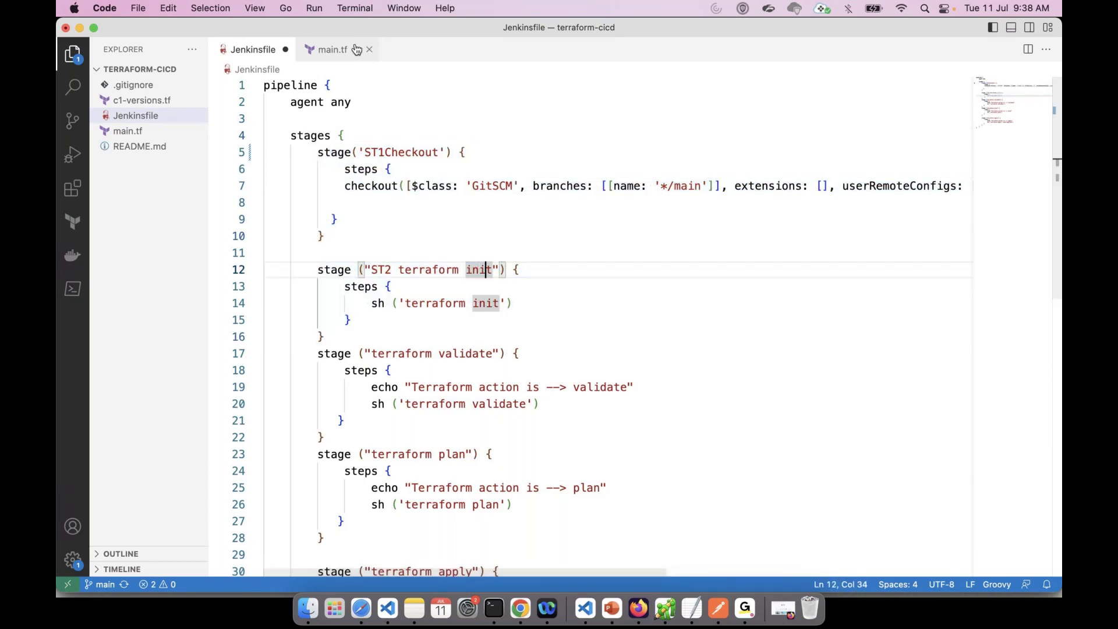
Create a blank untitled file in the editor.
double_click(407, 51)
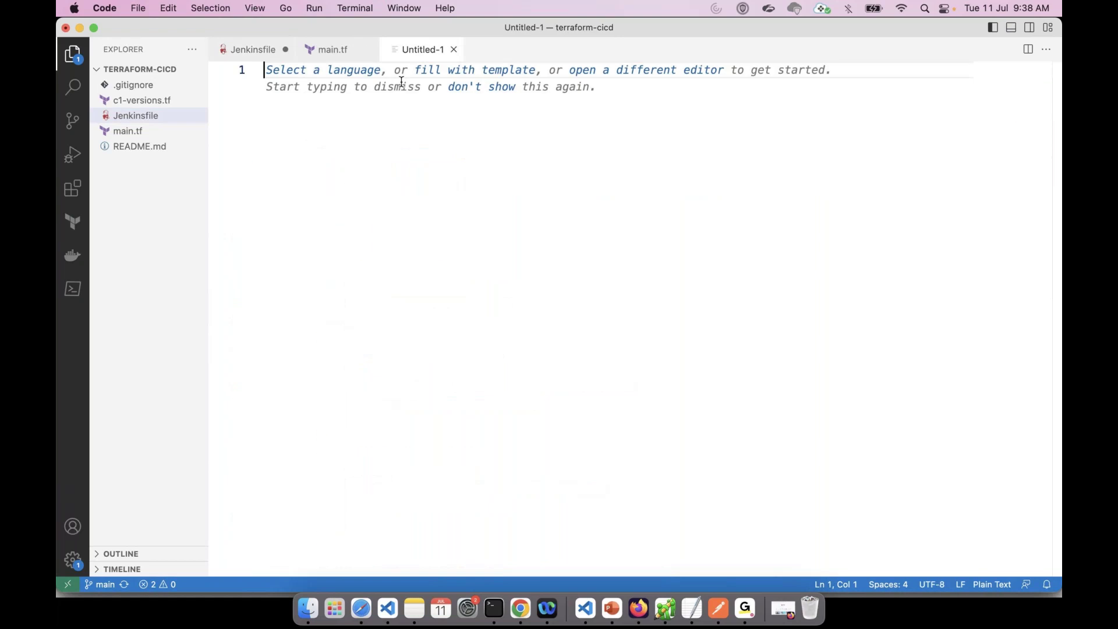
Write an empty pipeline{ } block in the untitled file, with three lines open between its braces.
text(pi)
text(p)
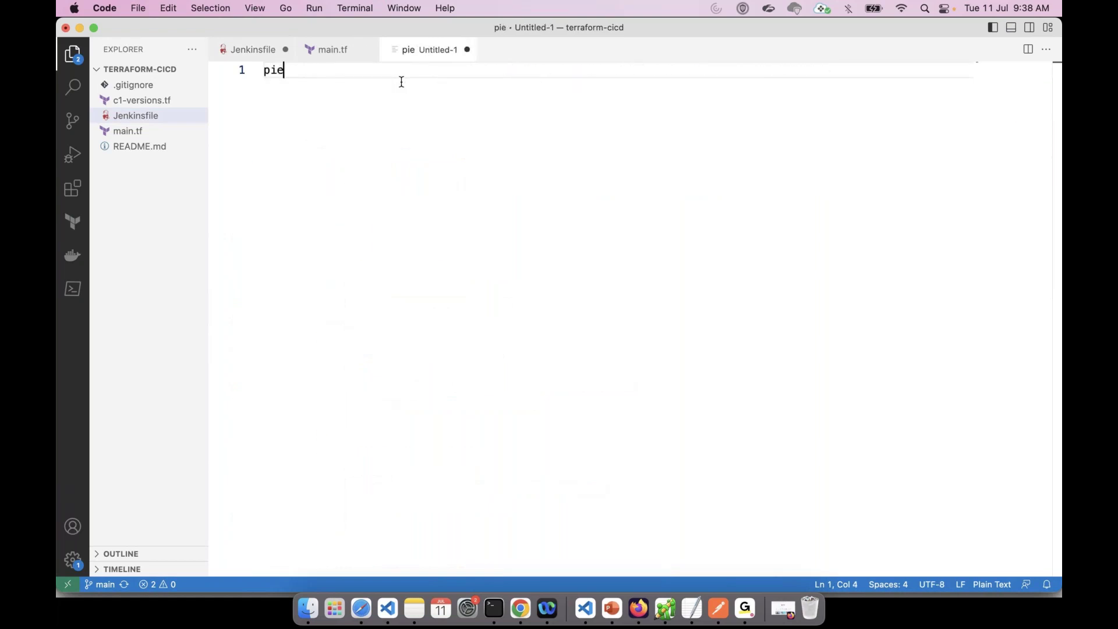
text(eline{)
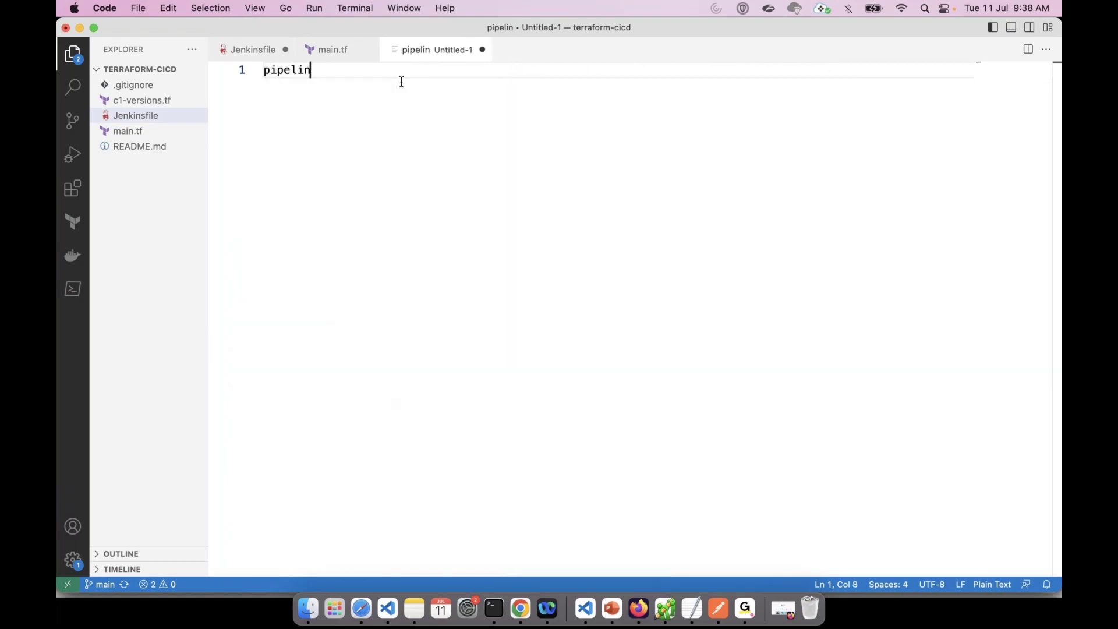
key(Return)
key(Return)
key(Return)
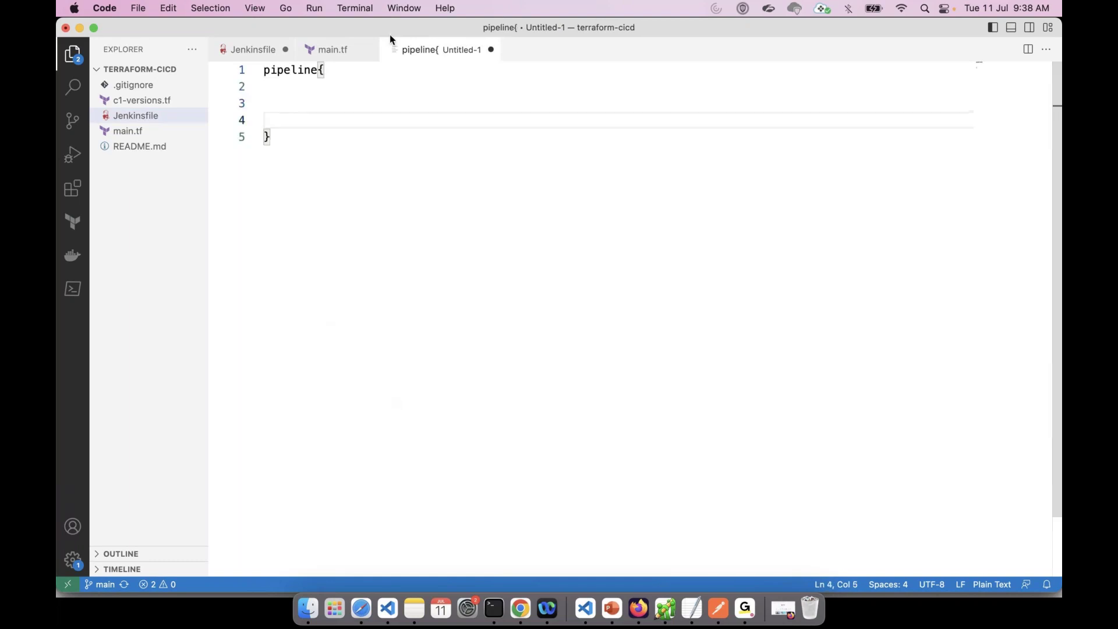
Copy the "agent any" line from the Jenkinsfile into the untitled file, just below the pipeline's opening brace.
click(318, 52)
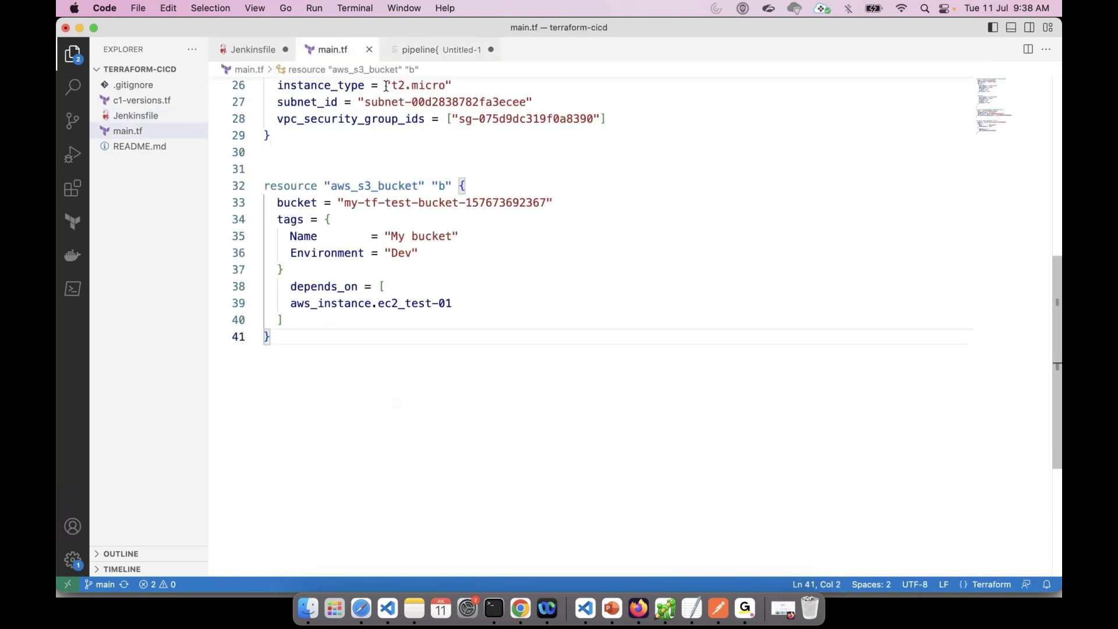
key(super+alt+Left)
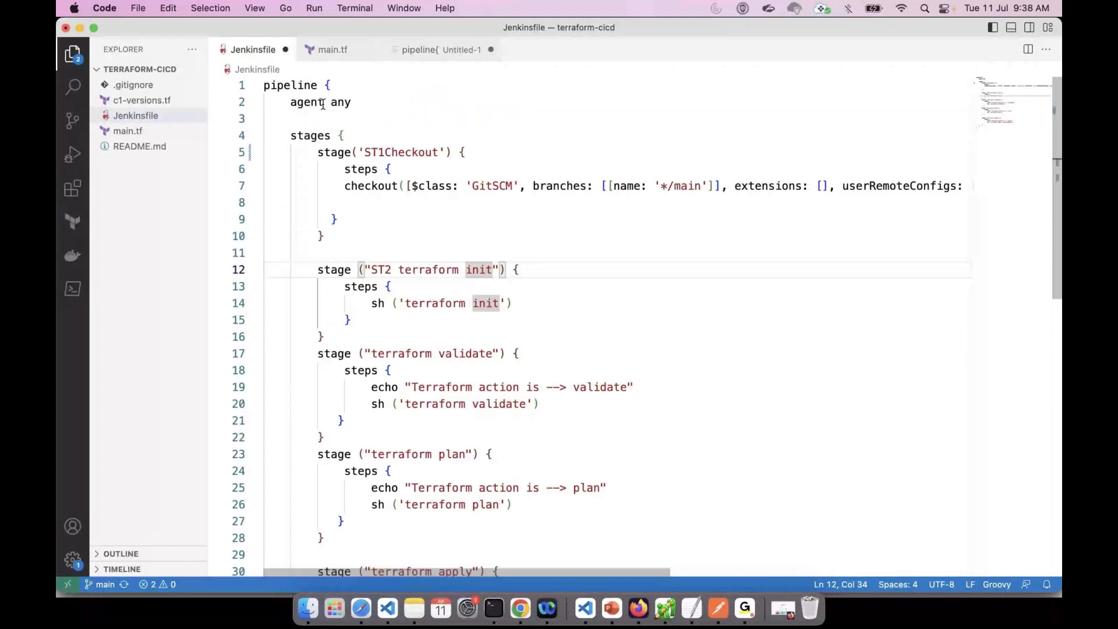
drag(353, 102, 289, 103)
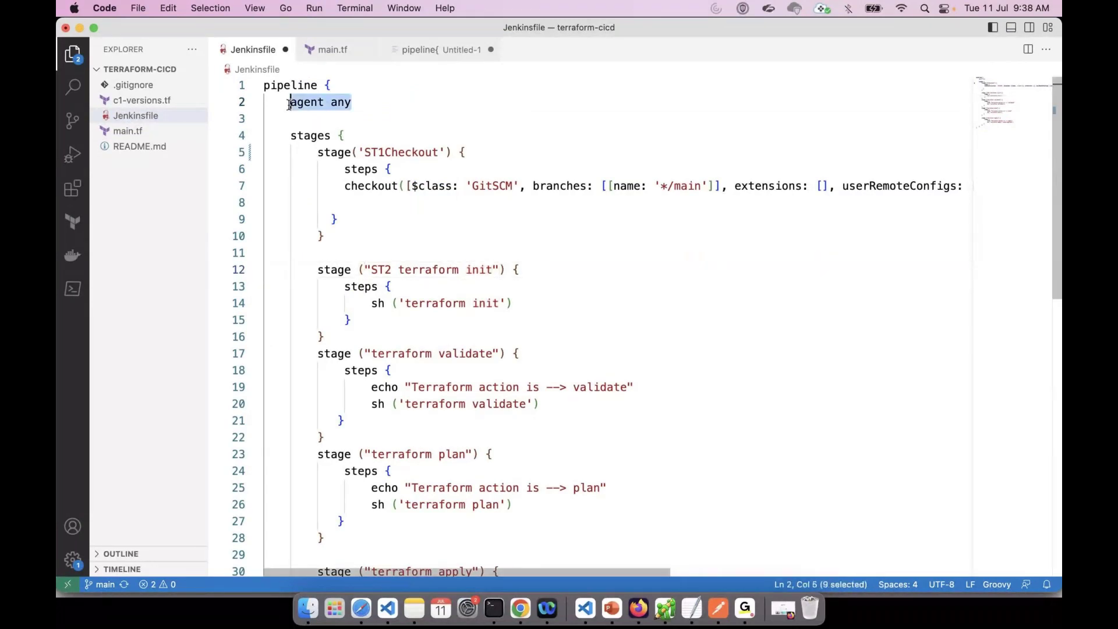
key(super+c)
key(ctrl+Tab)
key(super+v)
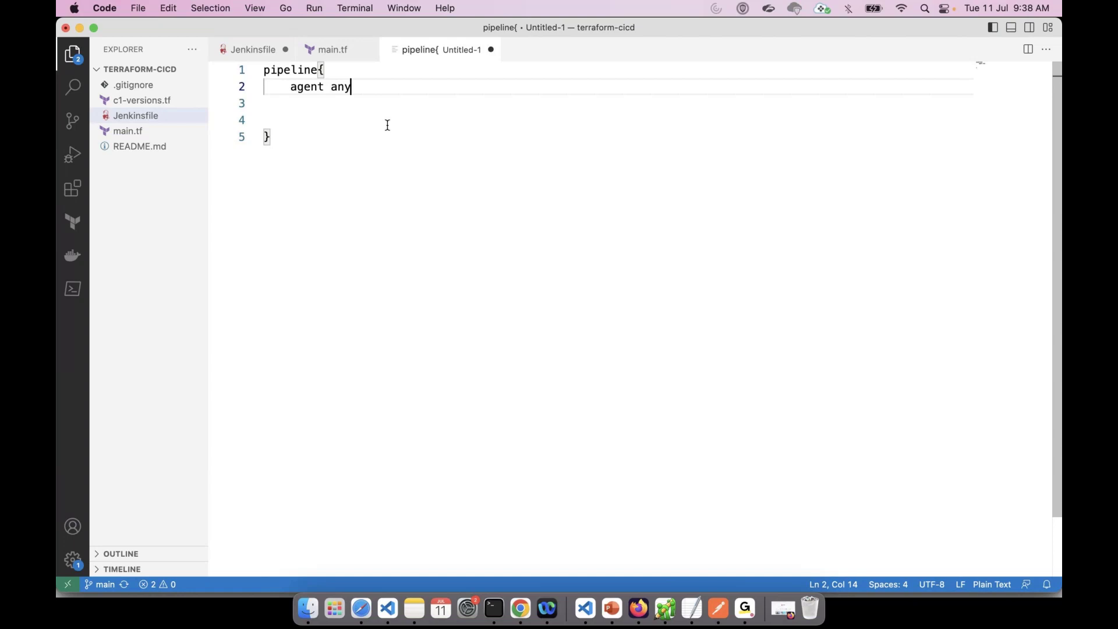
drag(331, 86, 351, 86)
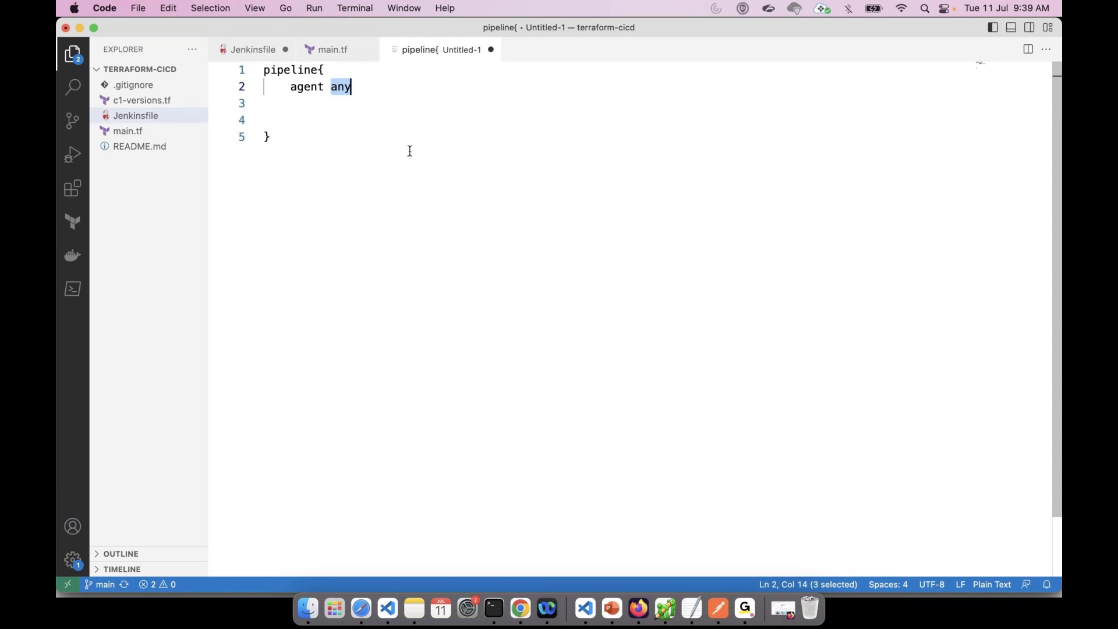
click(376, 95)
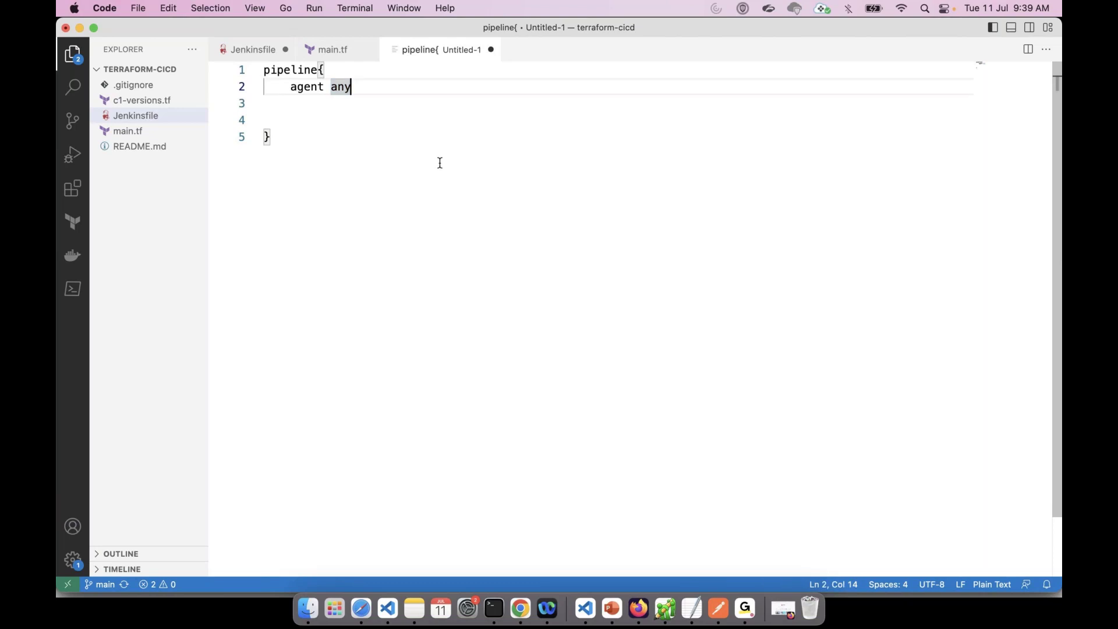
Add an indented stages{ } block below the agent line, leaving blank lines above it and inside its braces.
click(350, 104)
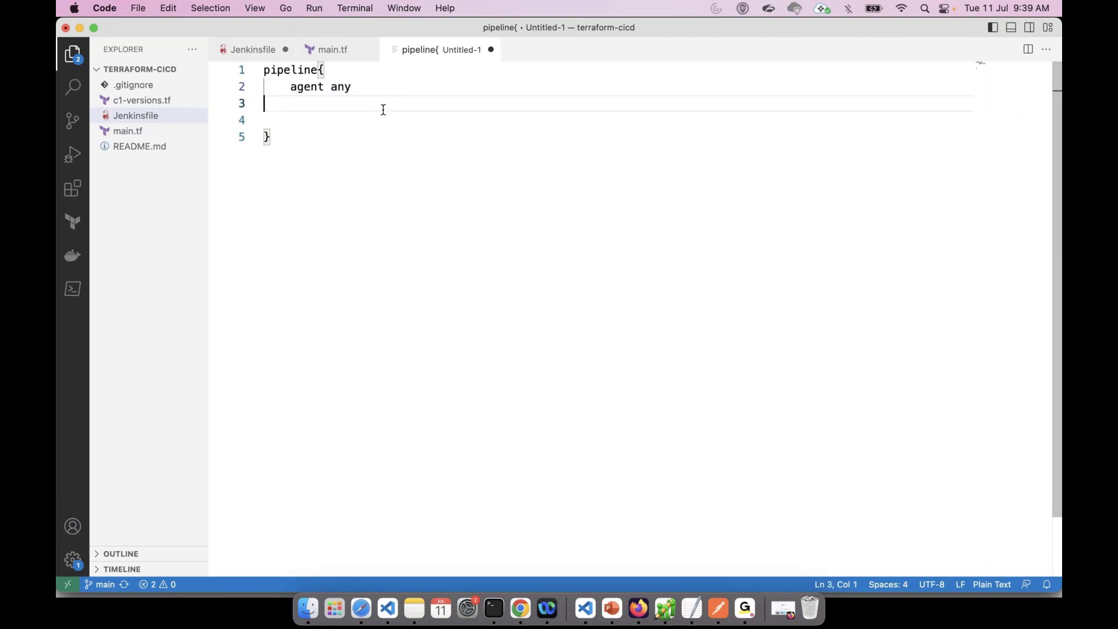
key(Return)
key(Tab)
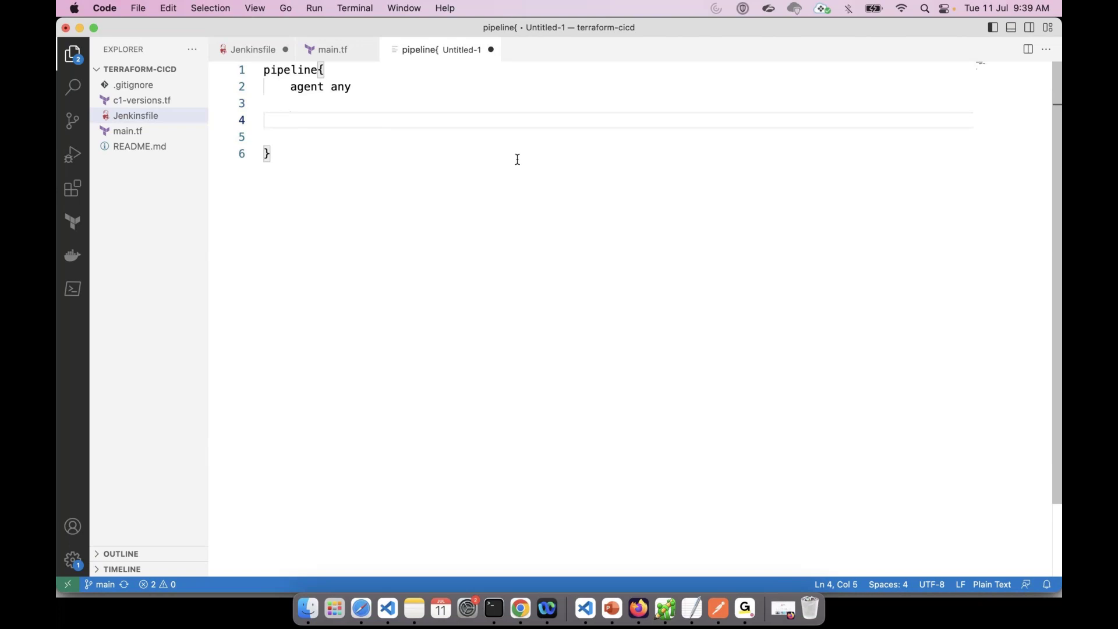
text(stages{)
key(Return)
key(Return)
key(Return)
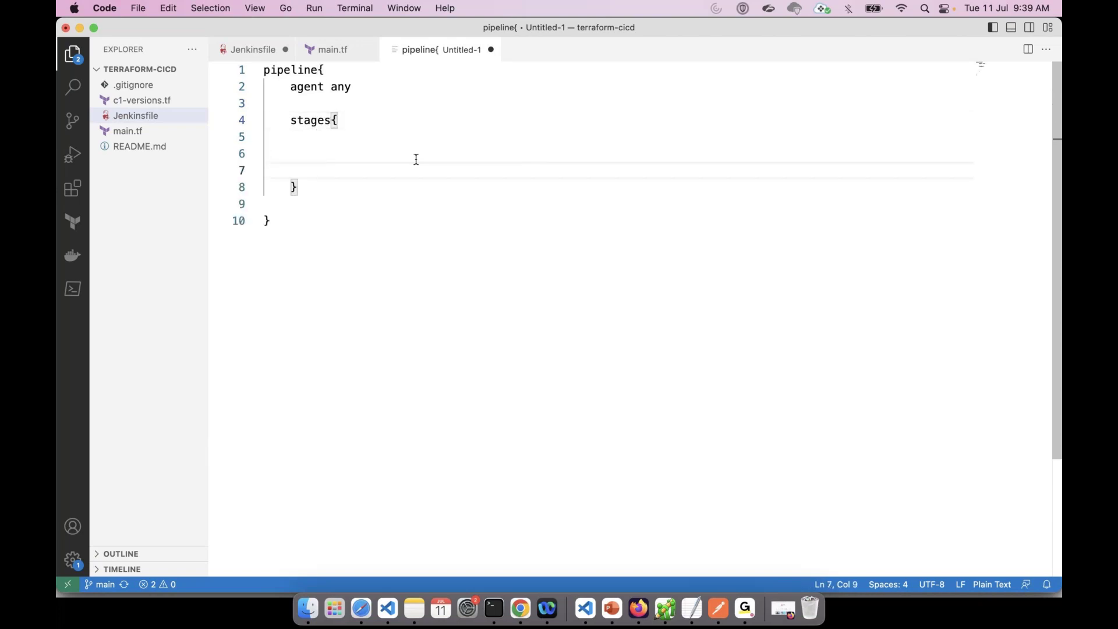
Insert a space between "pipeline" and its opening brace on the first line.
drag(303, 239, 230, 65)
click(494, 306)
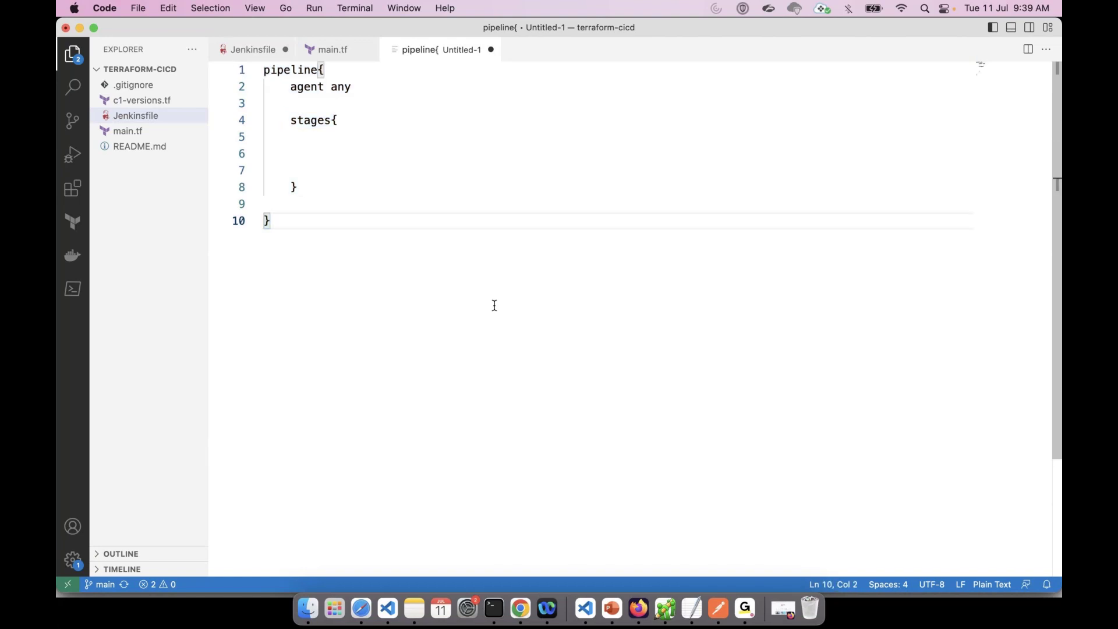
click(325, 70)
key(Left)
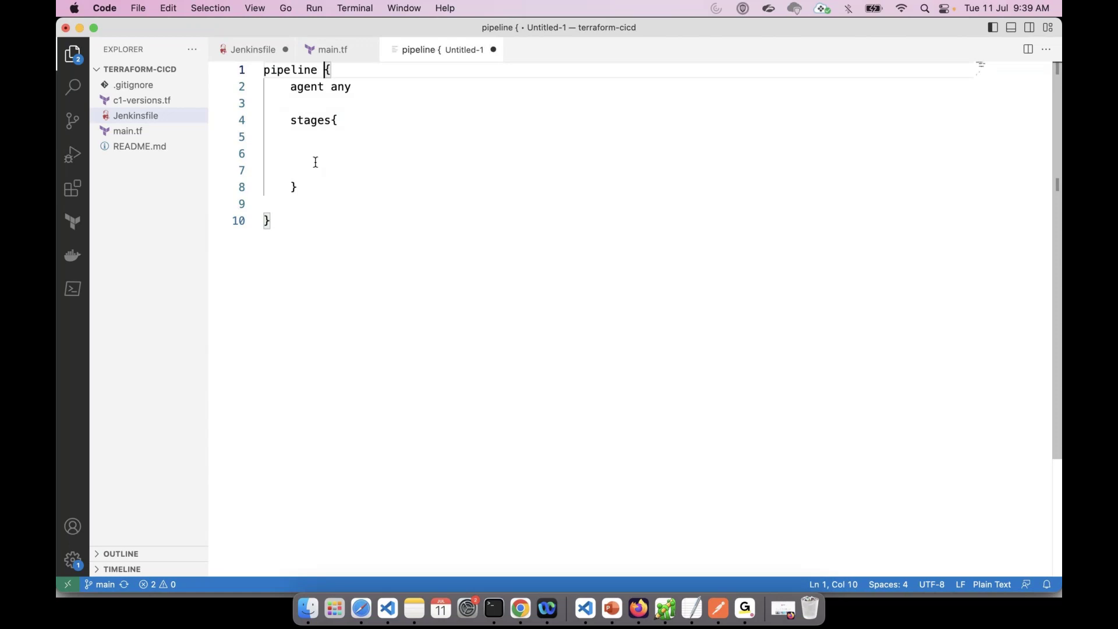
Add an indented "stage { }" block inside the stages block, below a blank line.
click(327, 147)
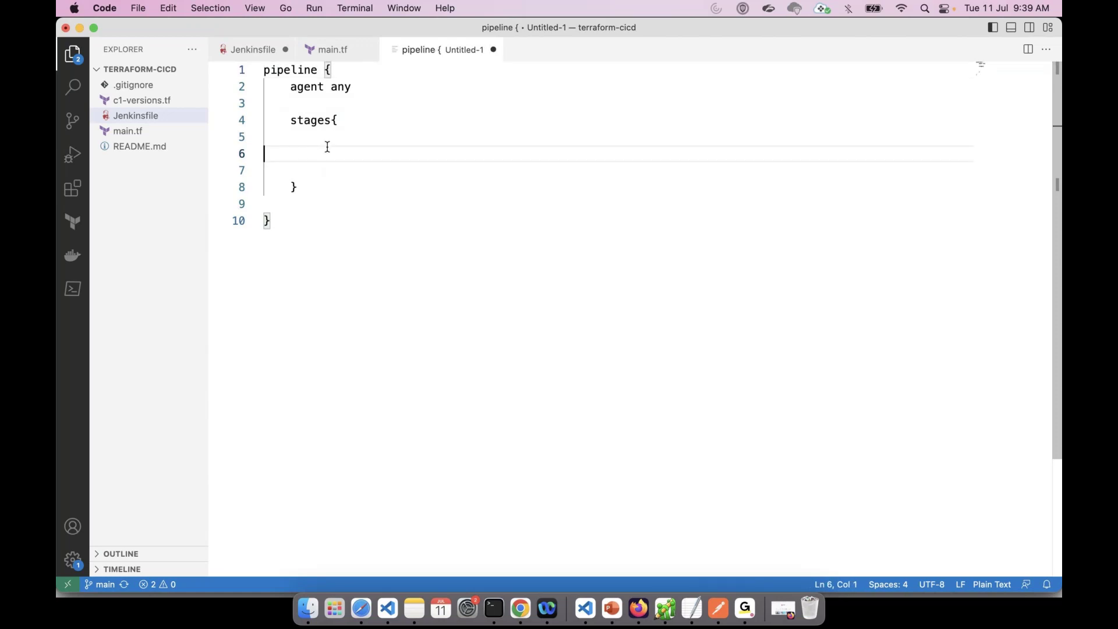
click(322, 140)
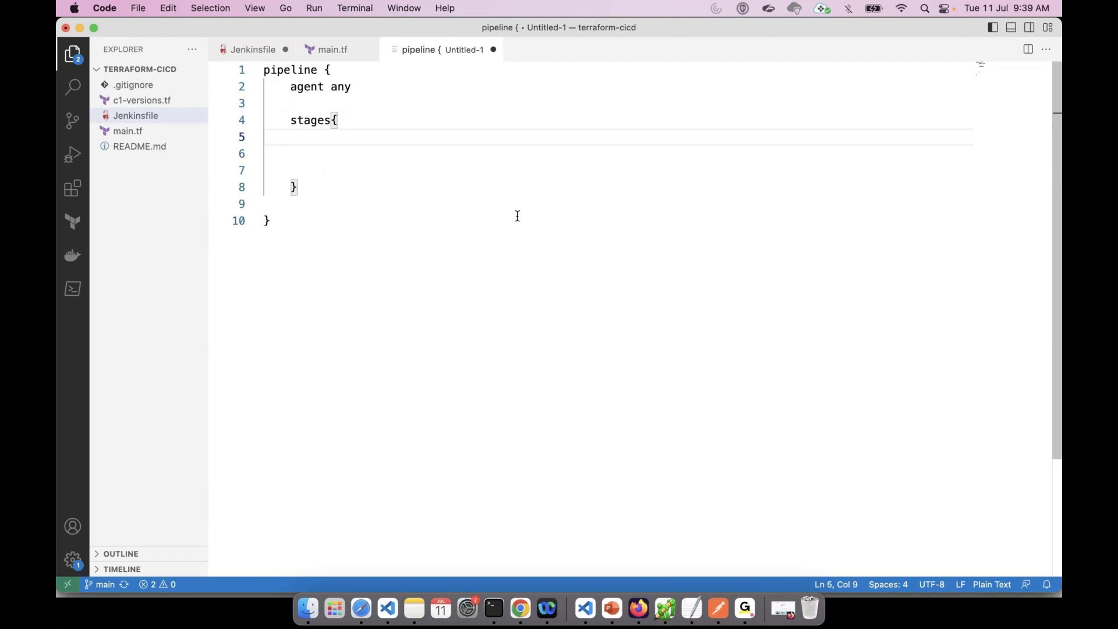
key(Return)
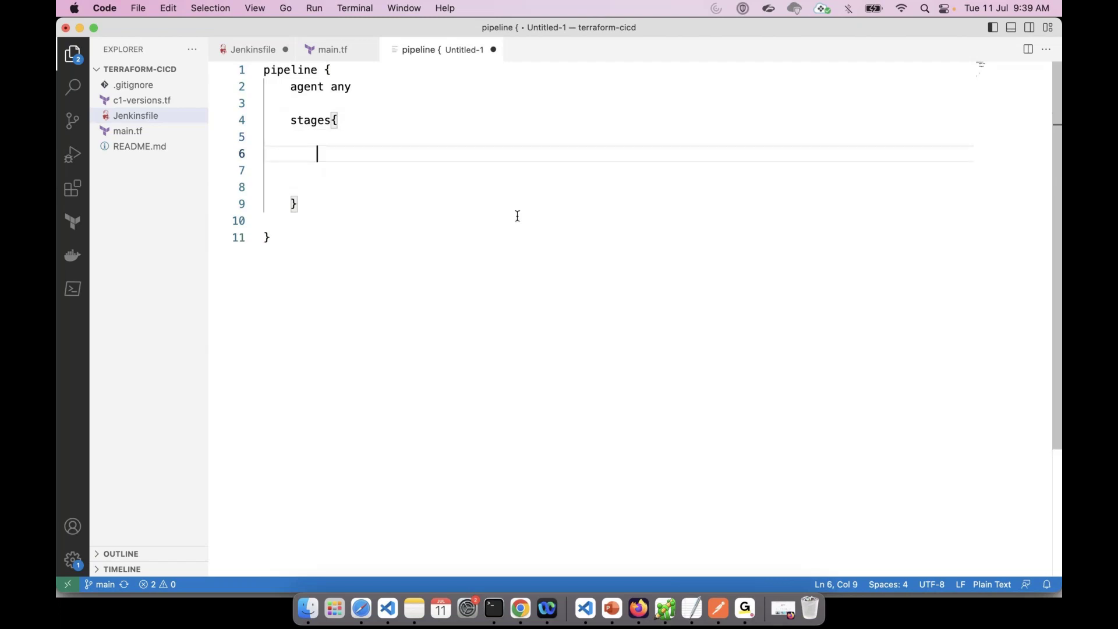
text(stage)
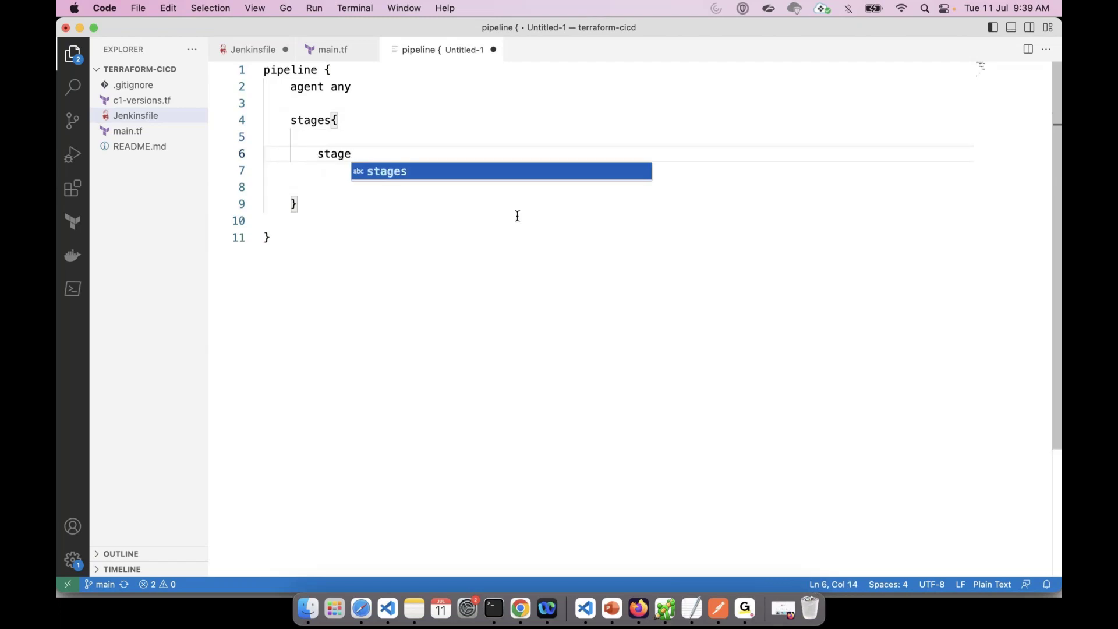
text( {)
key(Return)
key(Return)
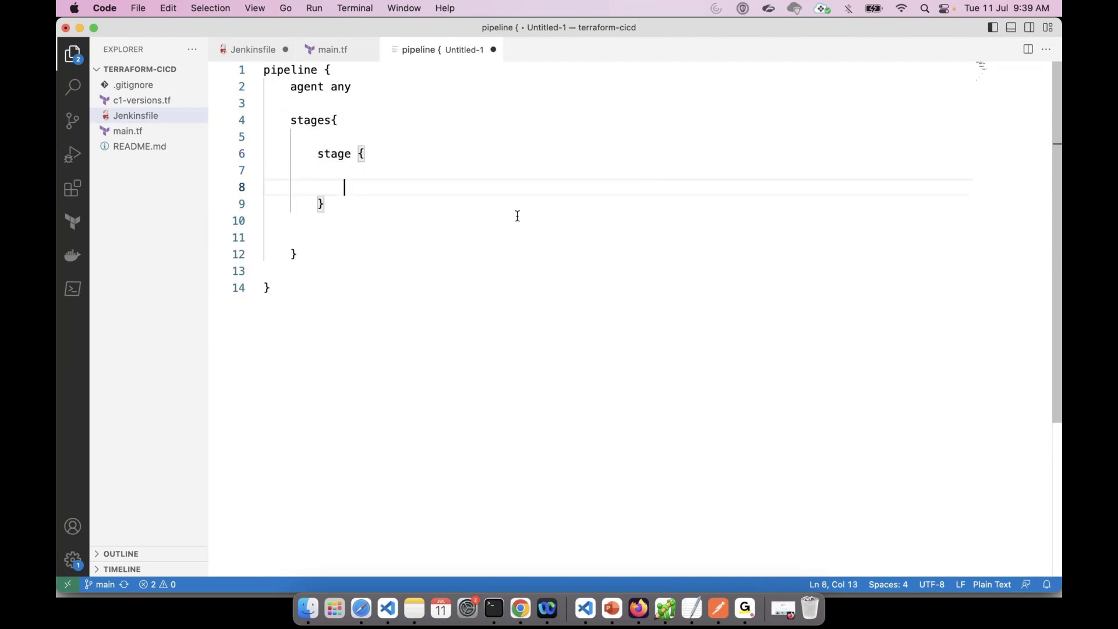
Check the stage syntax in the Jenkinsfile and change the new stage's header to stage("") {.
click(282, 54)
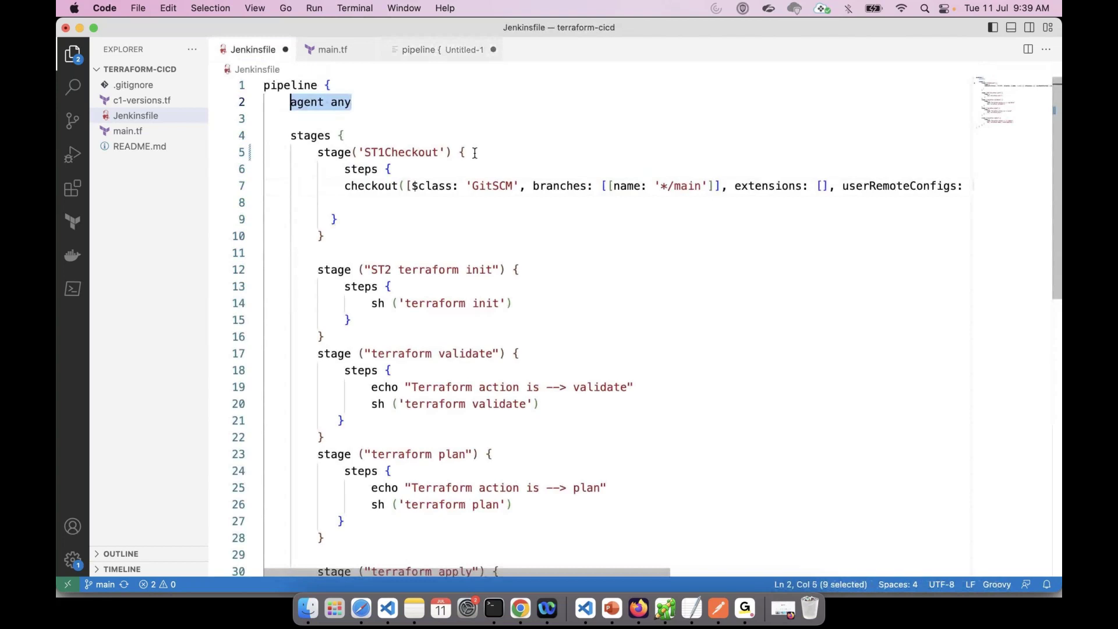
click(402, 50)
click(353, 152)
text(())
text("") {)
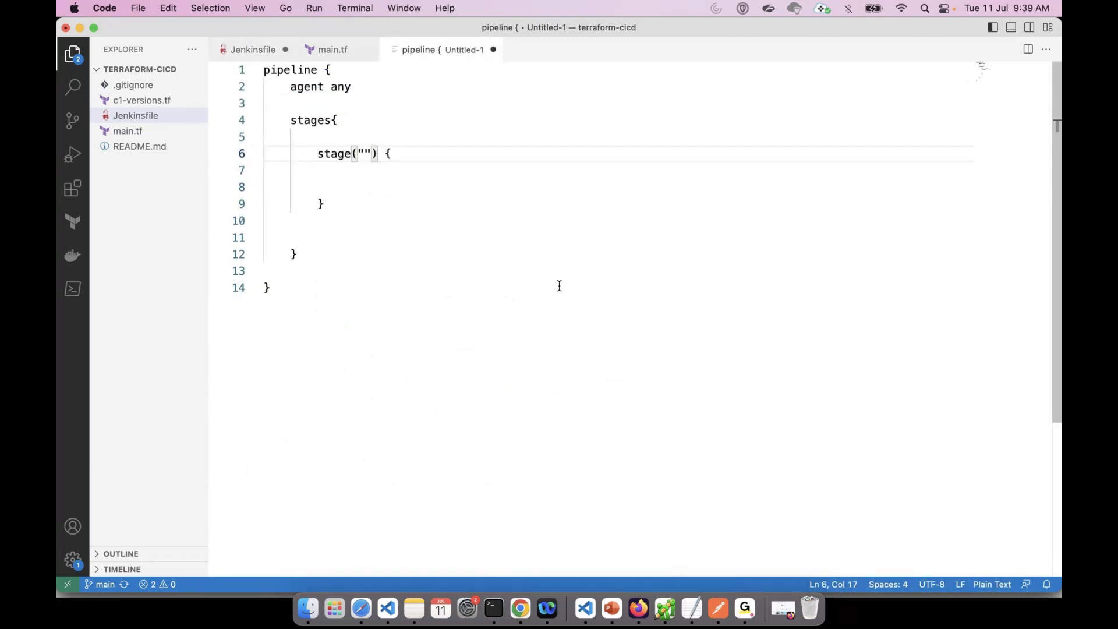
Copy the stage("") block and paste it three times below the original, separated by blank lines.
drag(333, 207, 318, 155)
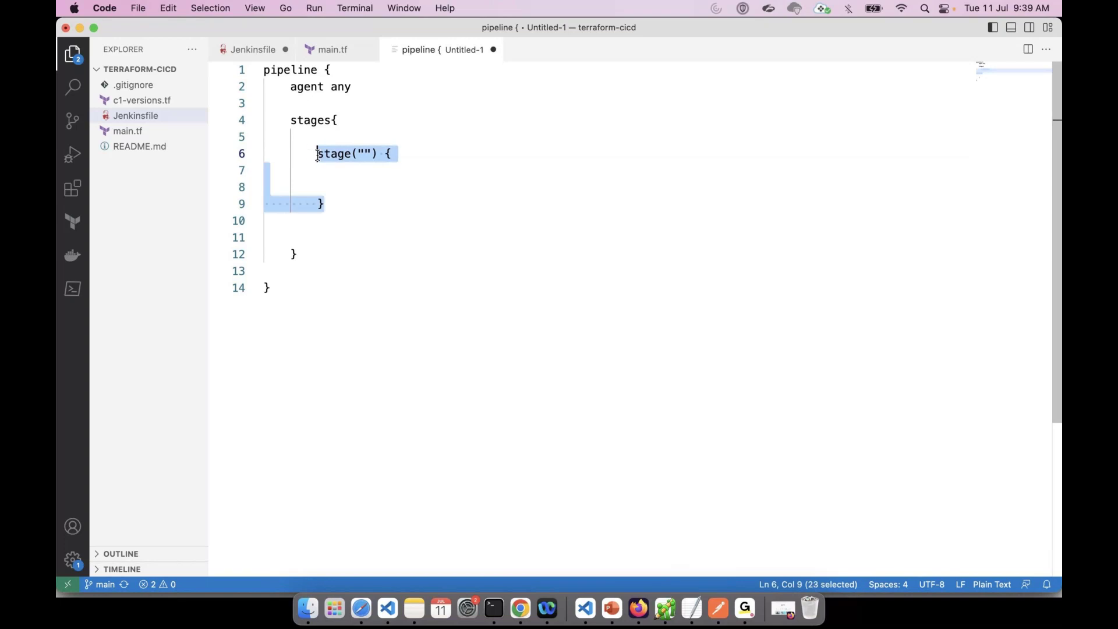
key(super+c)
click(342, 207)
key(Return)
key(Return)
key(super+v)
key(Return)
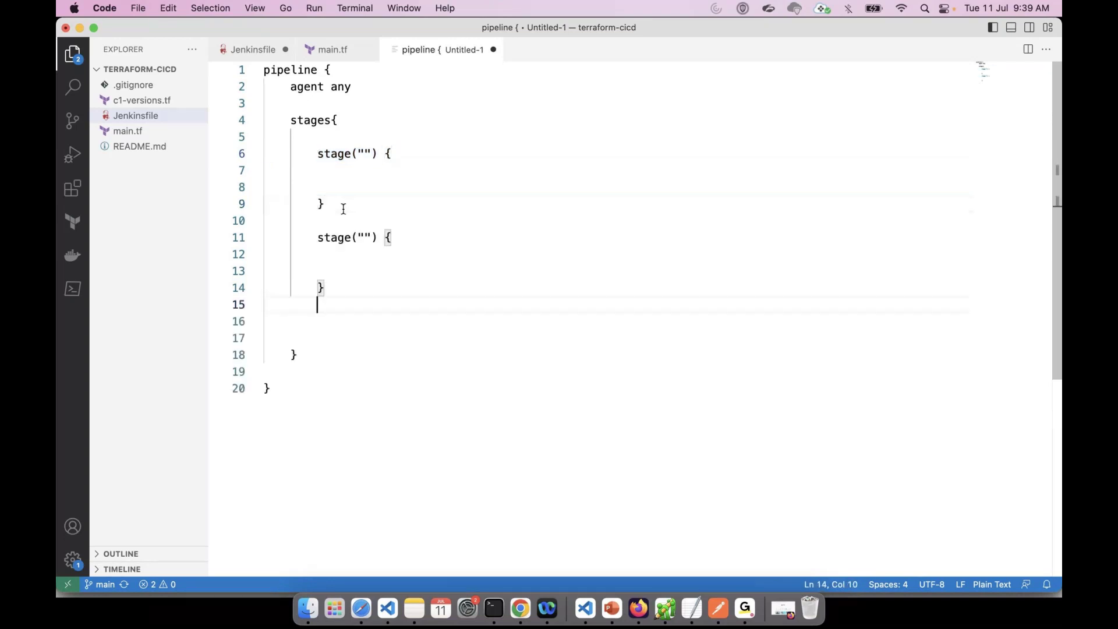
key(Return)
key(super+v)
key(Return)
key(Return)
key(super+v)
click(330, 155)
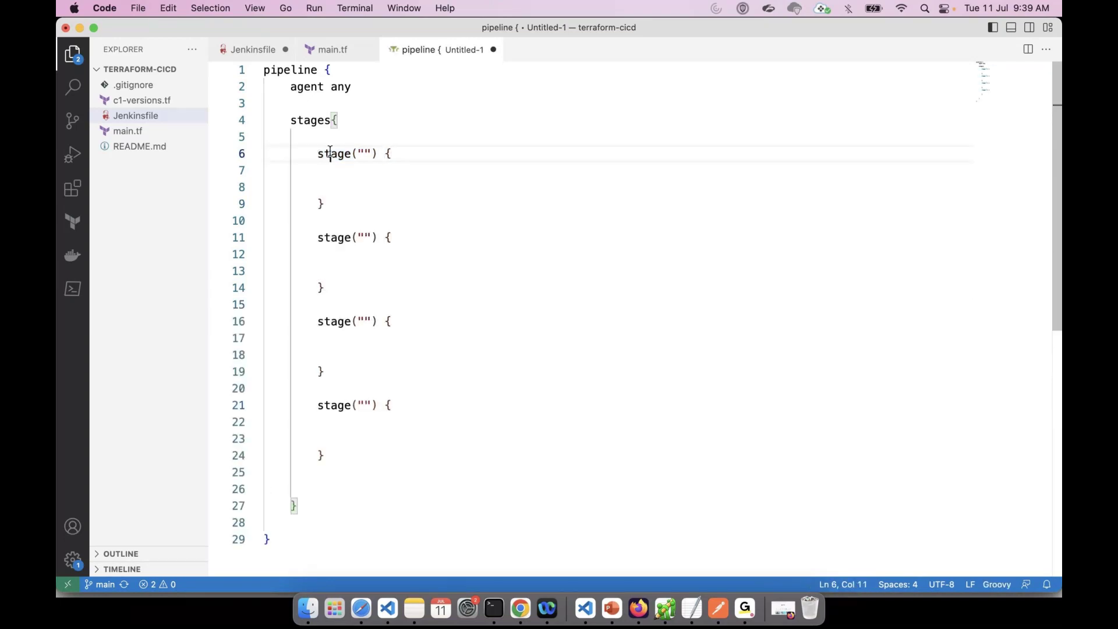
click(337, 322)
click(334, 402)
drag(271, 539, 204, 69)
click(635, 388)
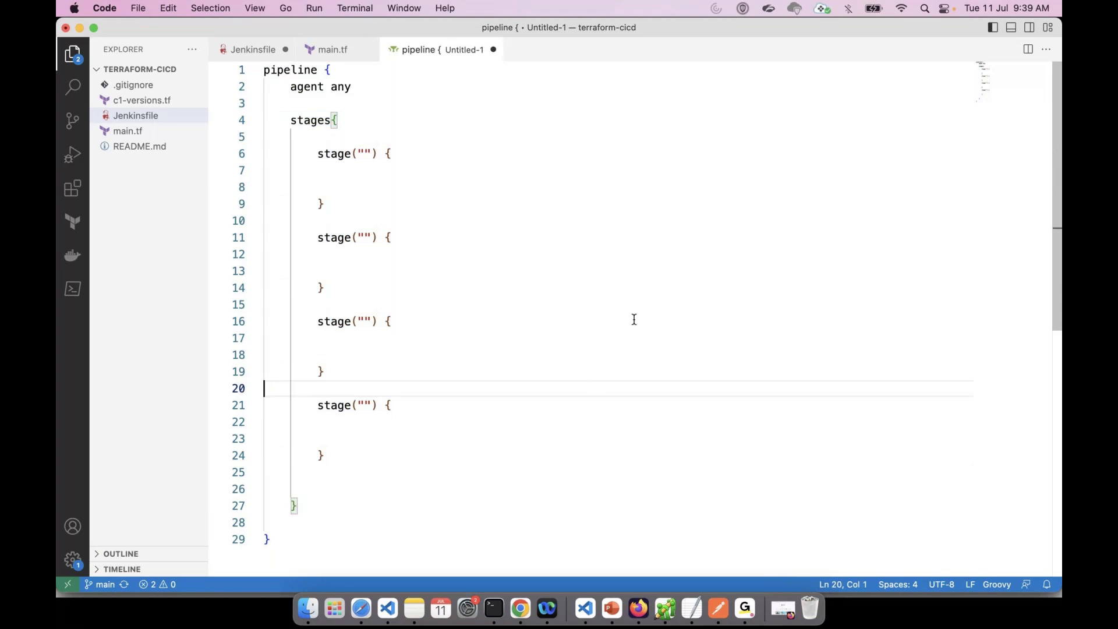
Add an indented steps{ } block inside the first stage, checking the Jenkinsfile for the syntax.
click(396, 171)
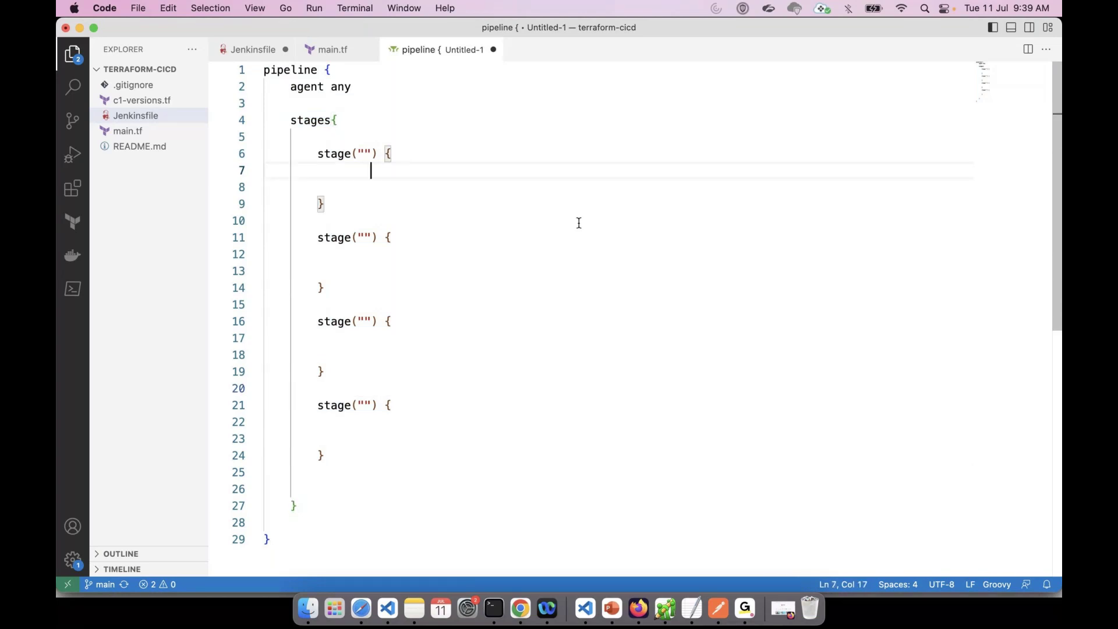
key(BackSpace)
click(251, 51)
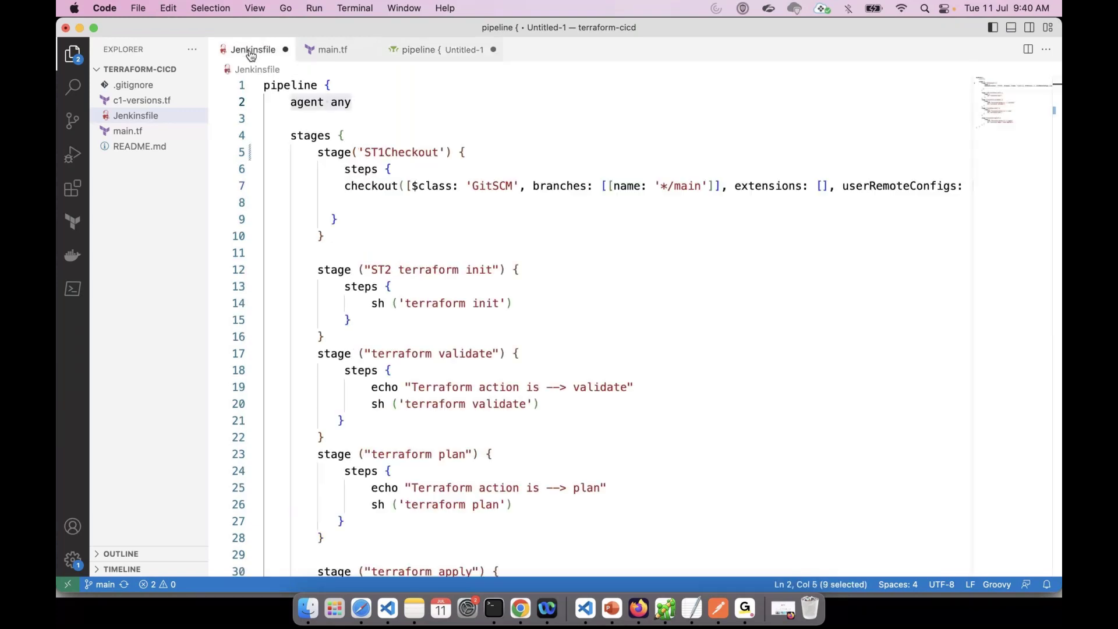
click(423, 52)
text(steps{)
key(Return)
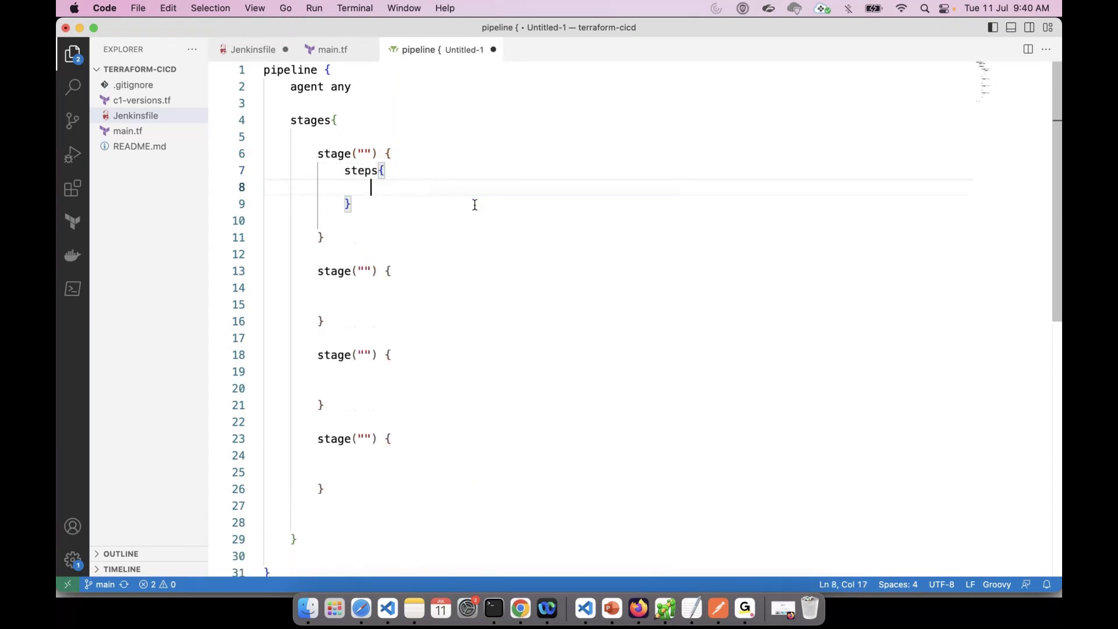
Copy the steps block and paste it twice below itself inside the first stage.
drag(474, 203, 264, 167)
click(387, 204)
key(Return)
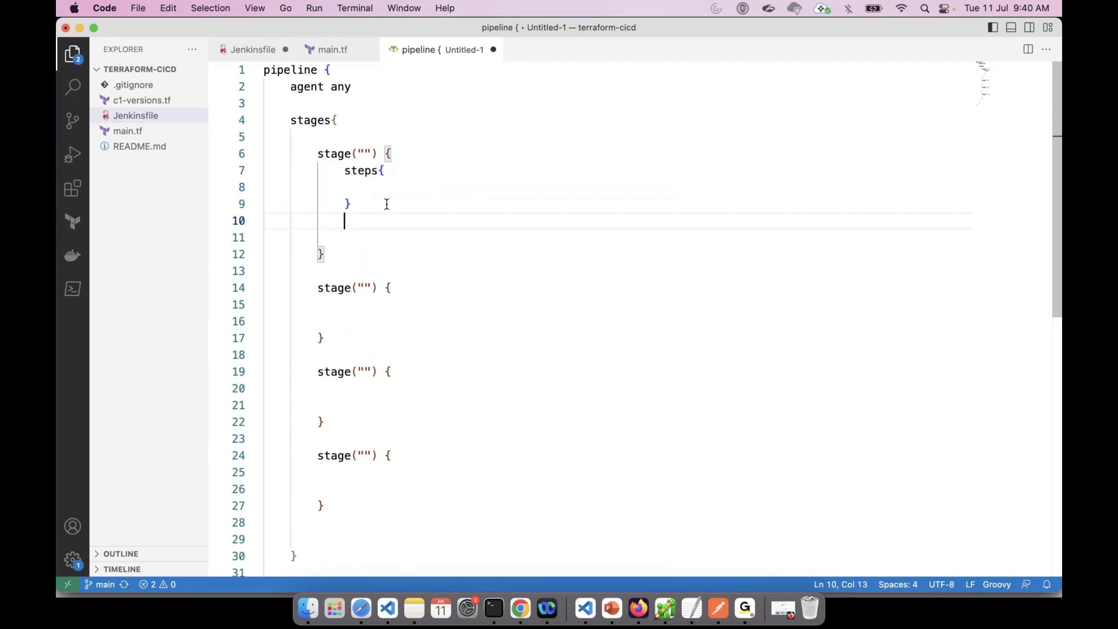
key(super+v)
key(Tab)
key(Tab)
key(Tab)
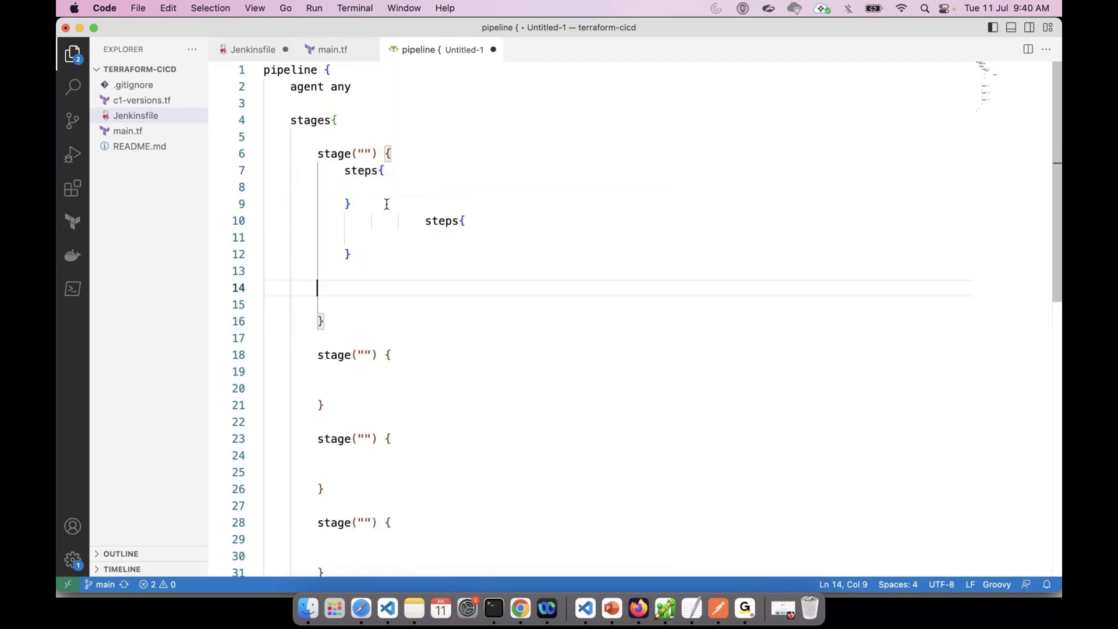
key(super+v)
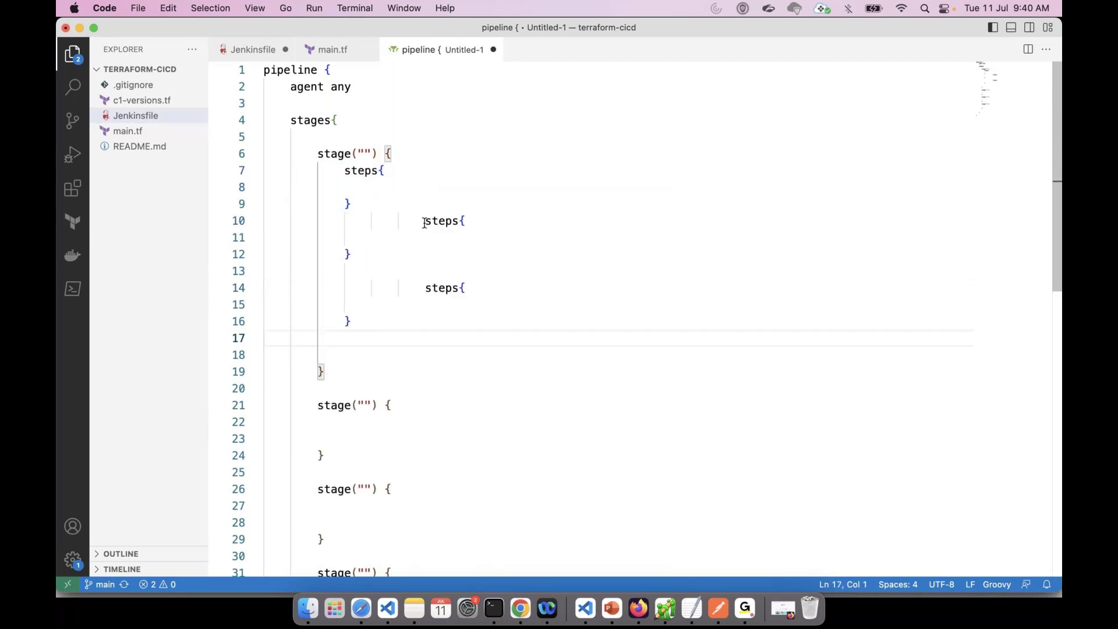
Outdent the two pasted "steps{" lines so they align with the first steps block.
click(425, 222)
key(shift+Tab)
key(shift+Tab)
key(shift+Tab)
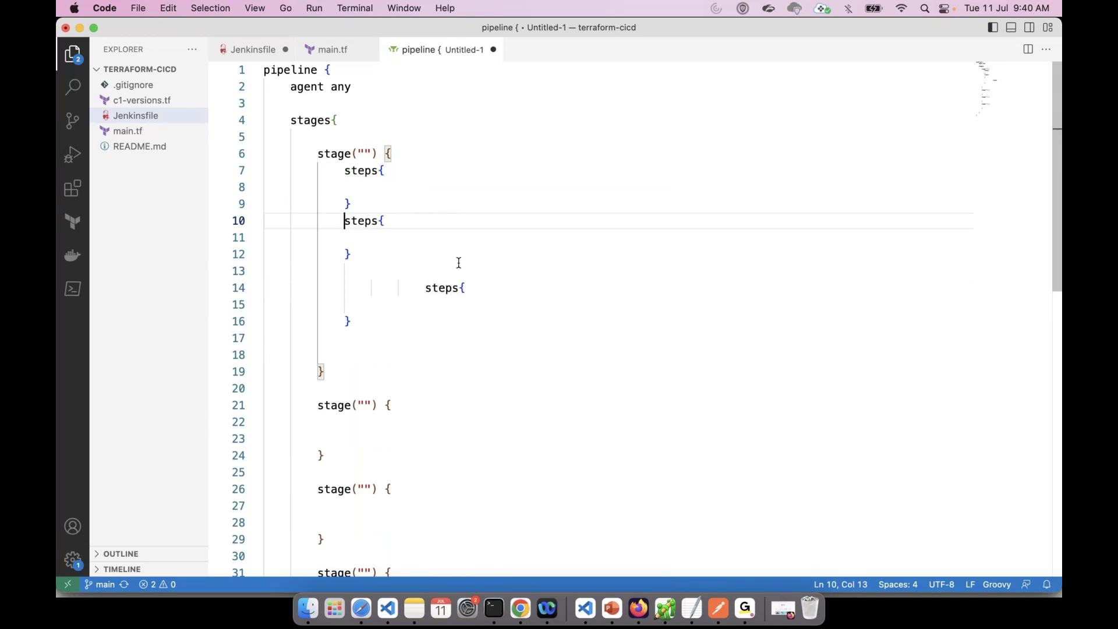
click(426, 288)
key(shift+Tab)
key(shift+Tab)
key(shift+Tab)
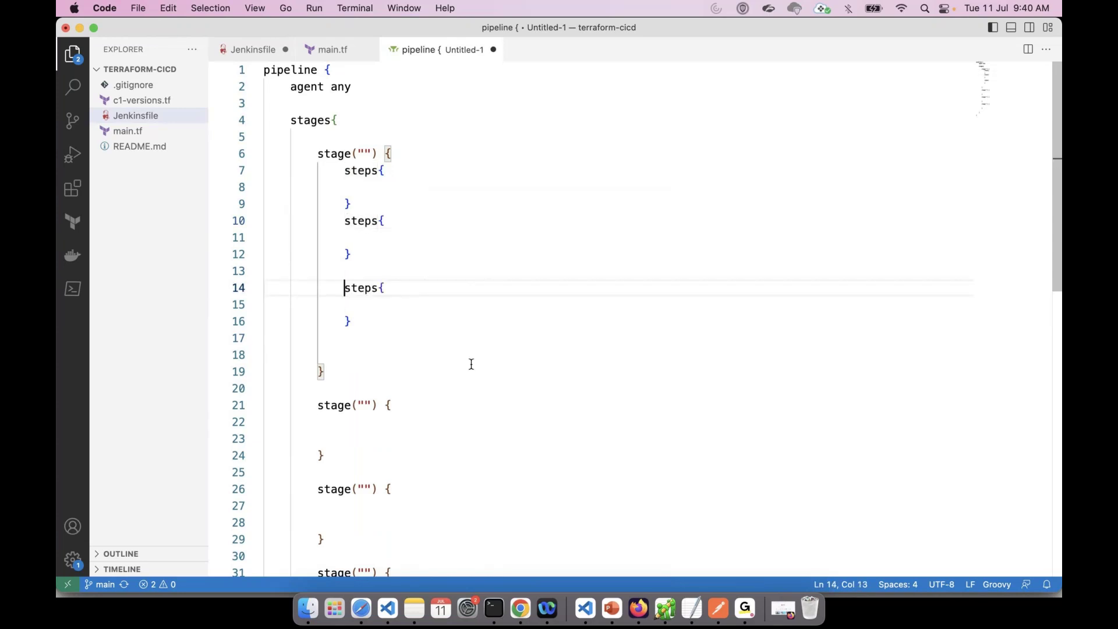
Name the first stage block "1" and the second stage block "2".
click(365, 154)
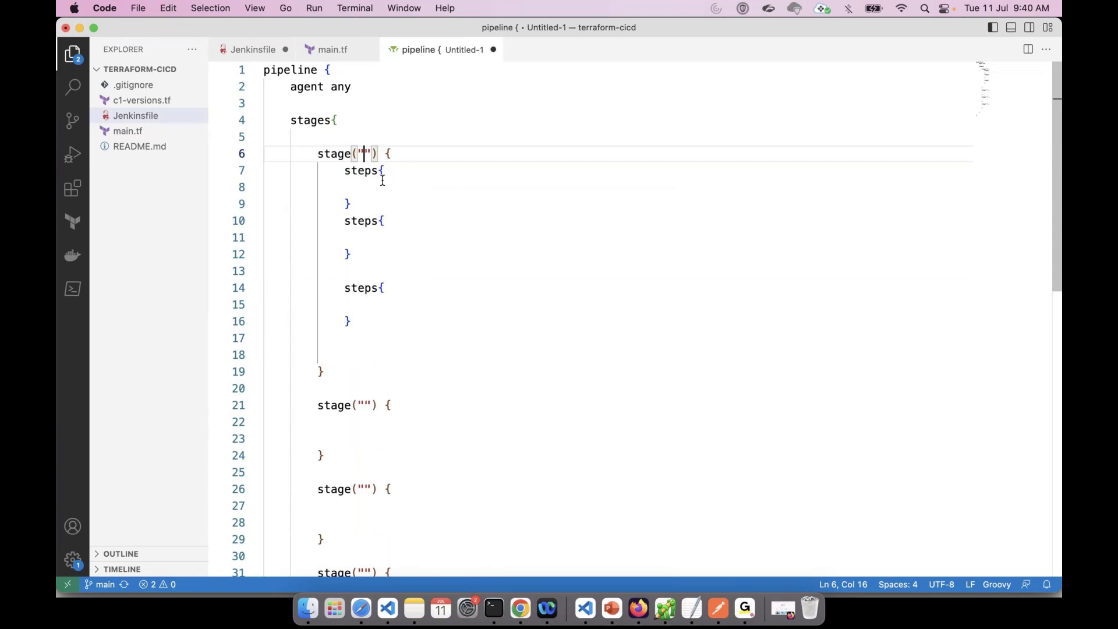
text(1)
click(365, 405)
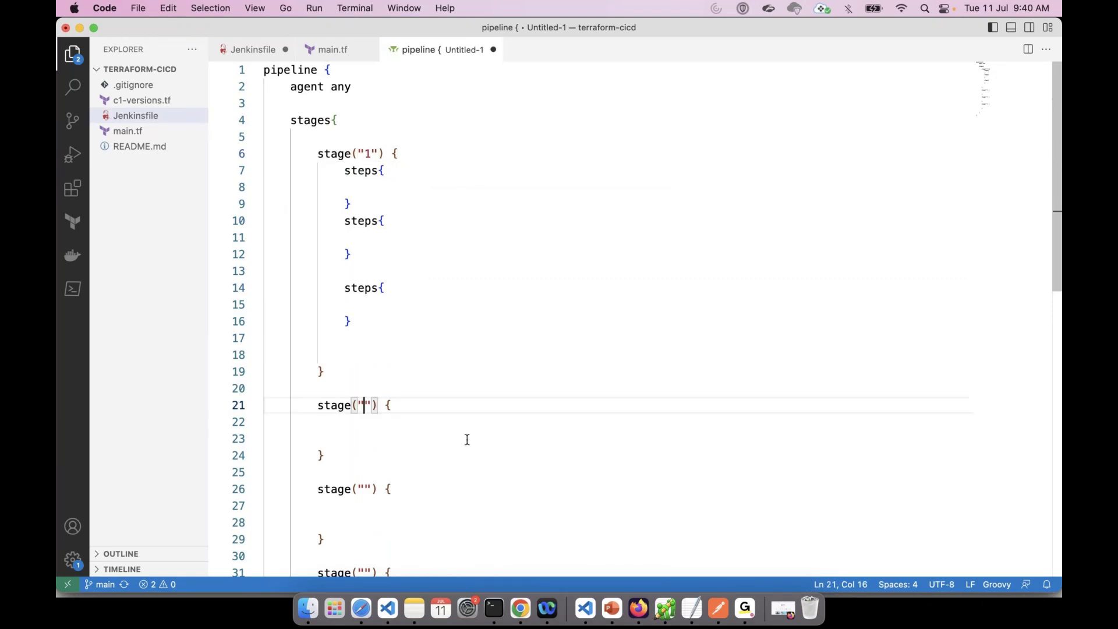
text(2)
Add a steps{ } block inside stage "2", leaving its body empty.
click(454, 439)
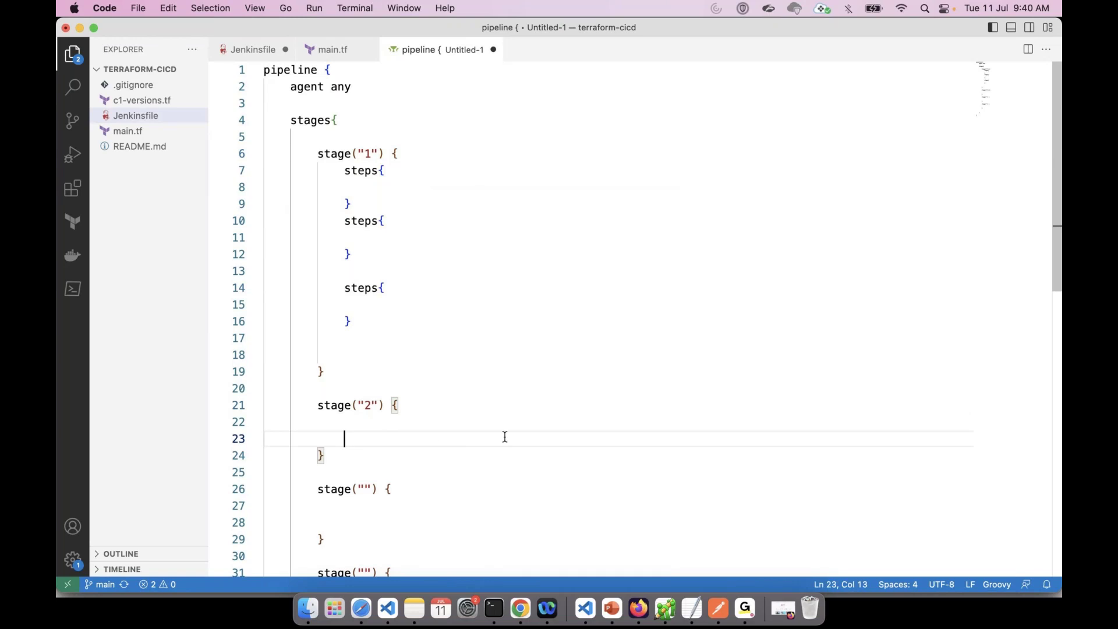
text(steps{)
key(Return)
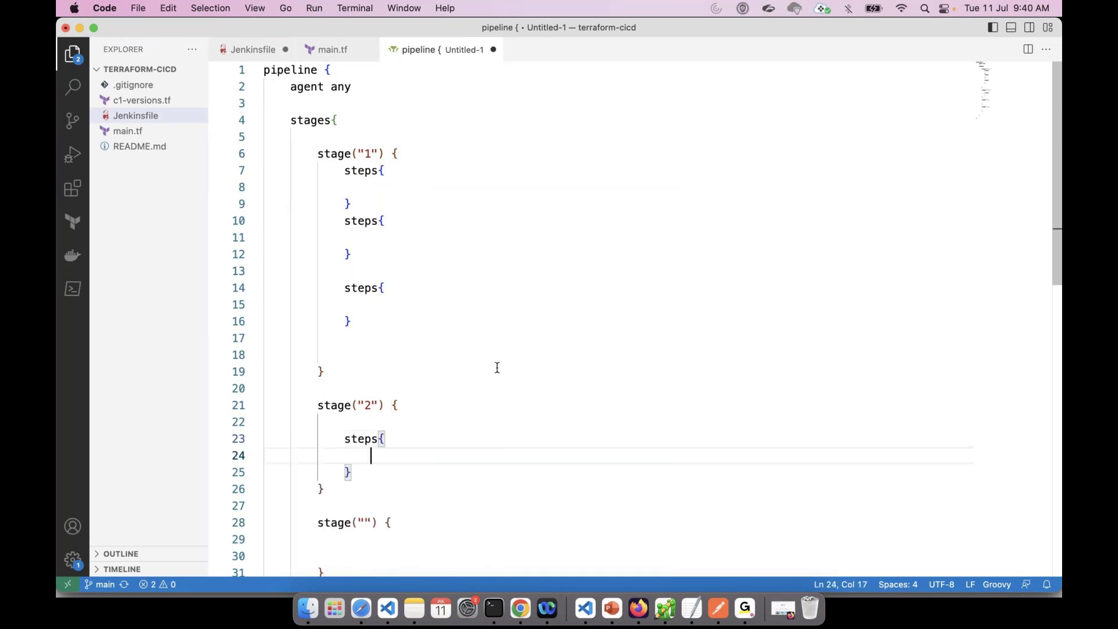
scroll(497, 367, down, 2)
scroll(495, 368, down, 6)
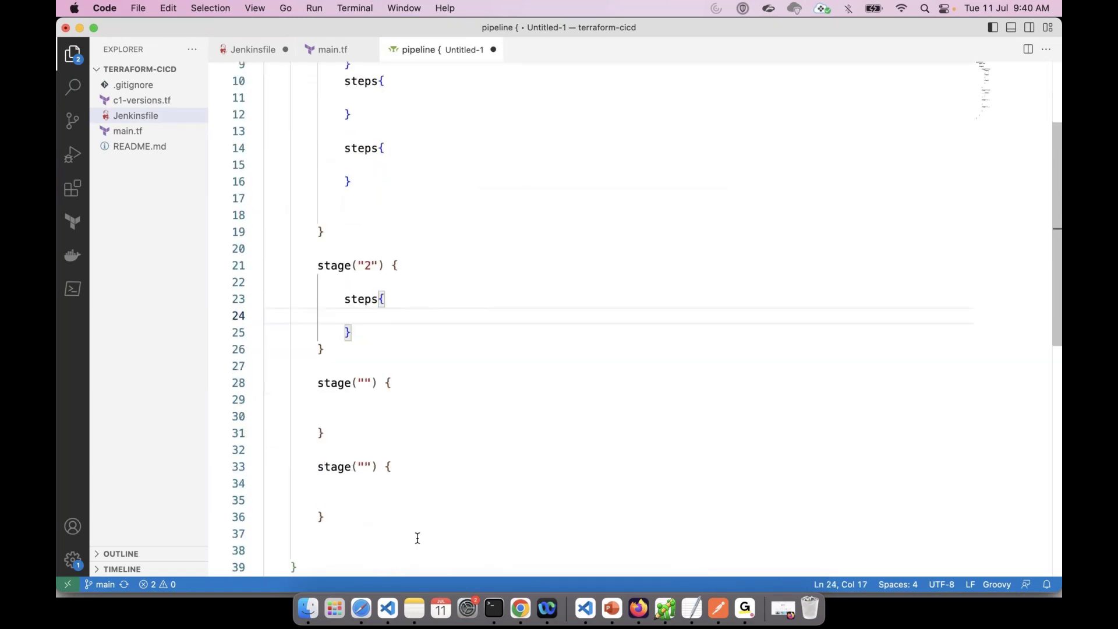
key(super+a)
Enter terraform init inside the second steps block of stage "1", checking the Jenkinsfile for reference.
click(442, 187)
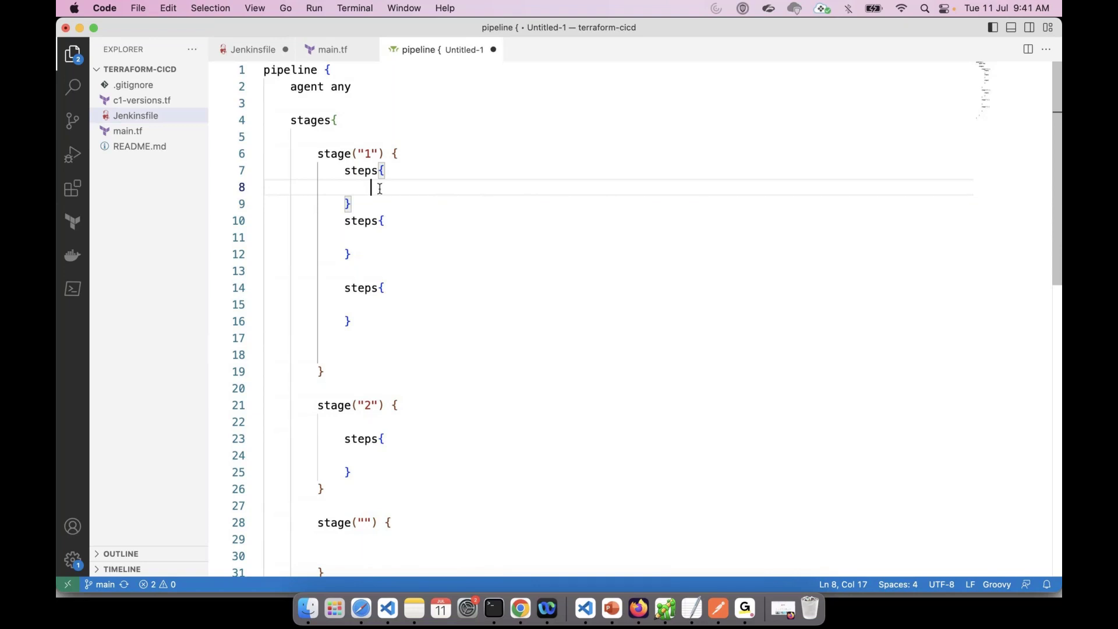
click(371, 240)
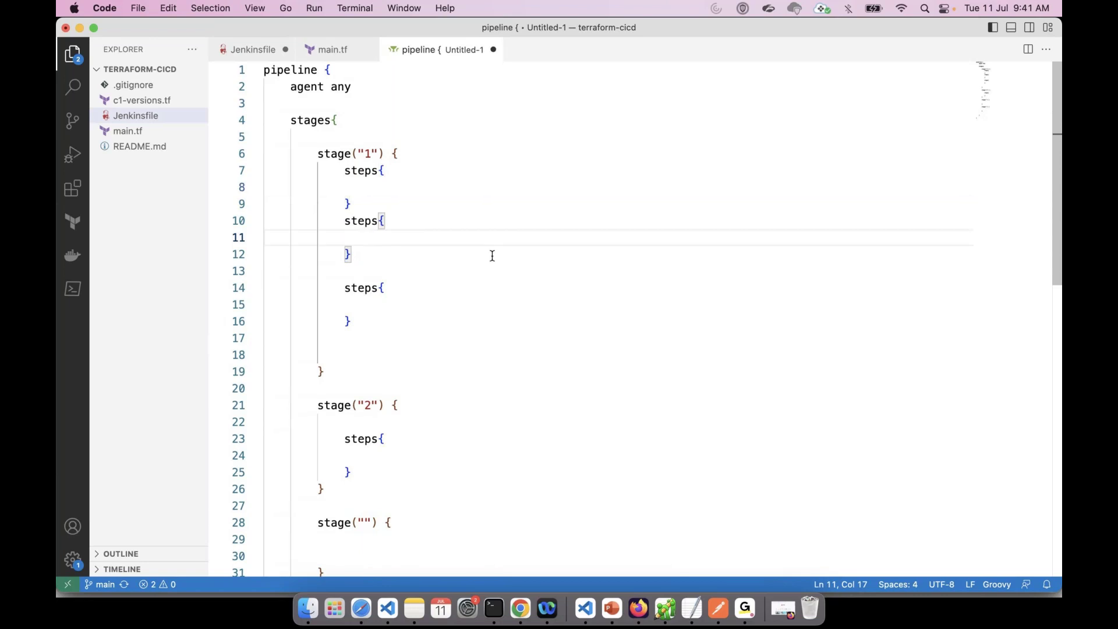
click(252, 53)
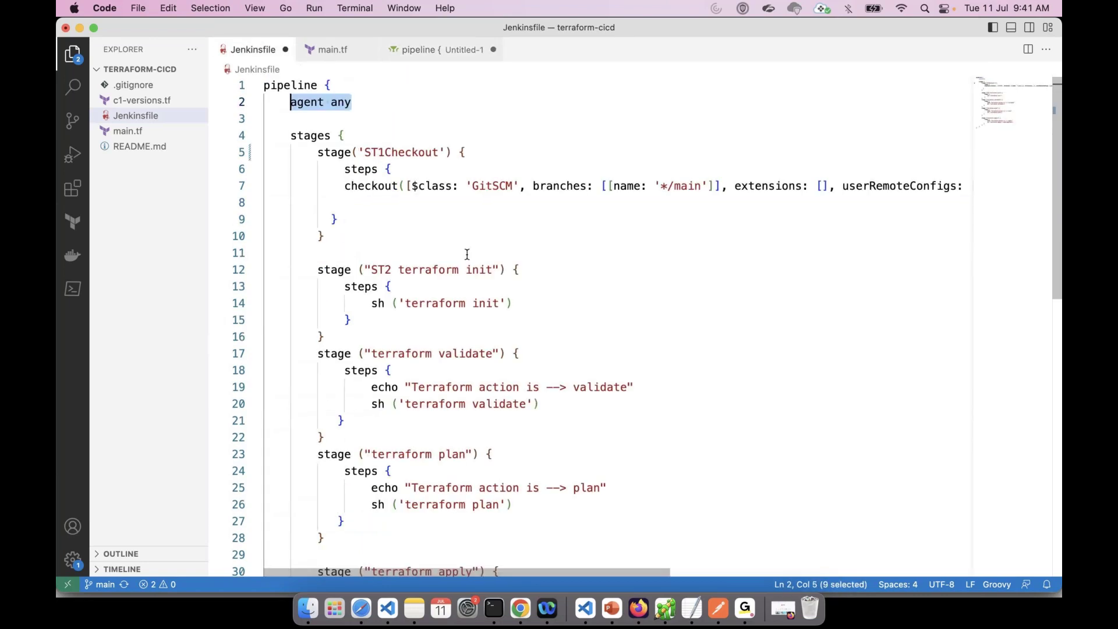
click(466, 51)
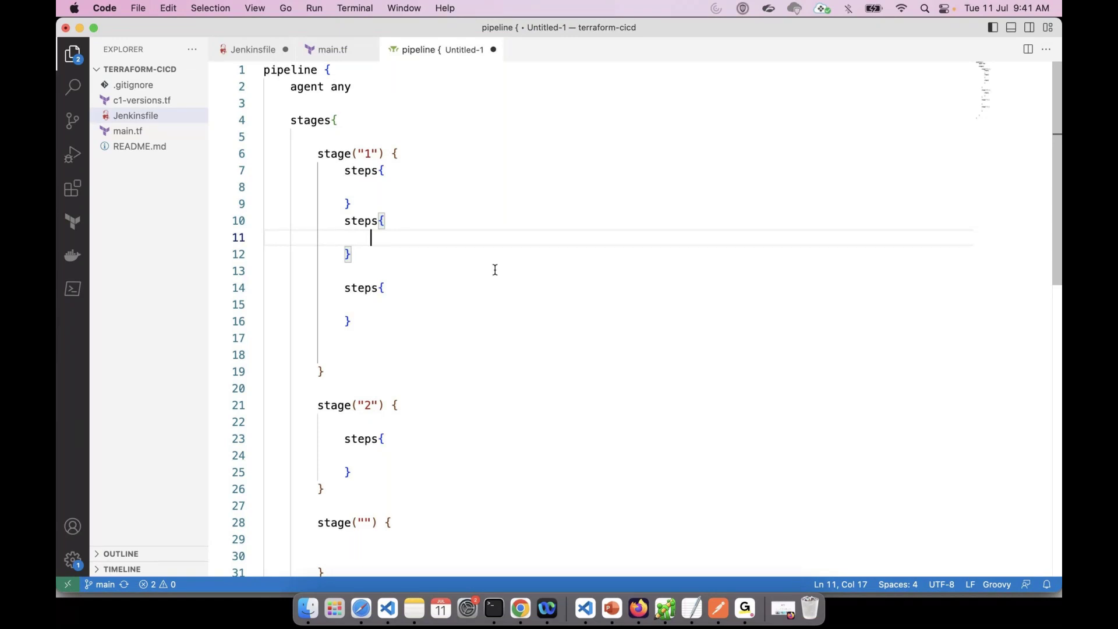
text(ter)
key(Tab)
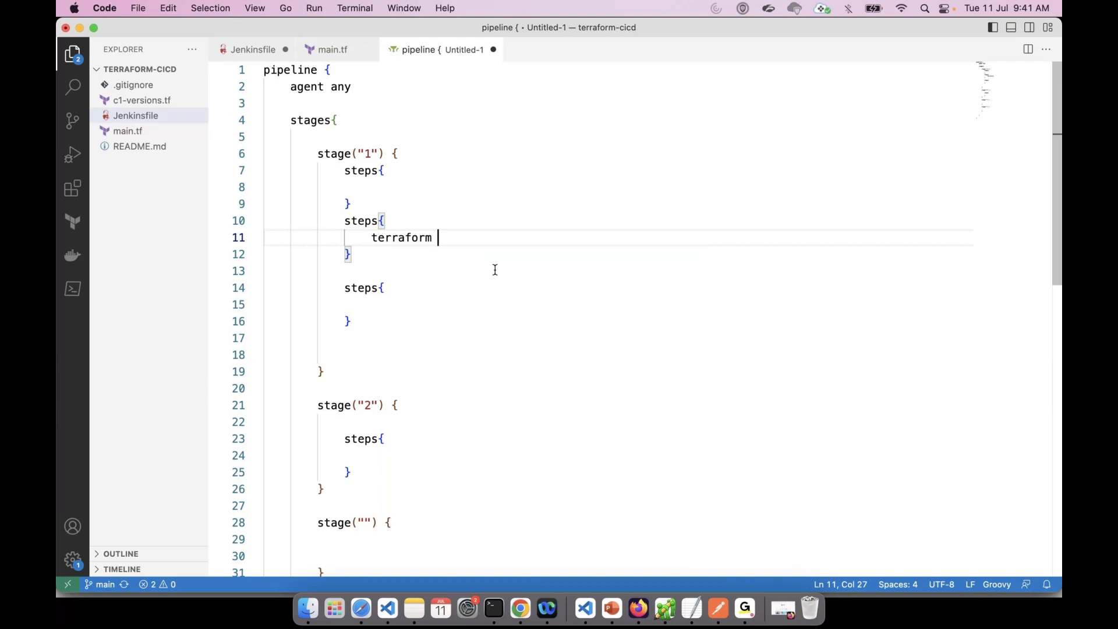
text(init)
key(Escape)
key(Down)
key(Down)
key(Down)
key(Down)
key(Down)
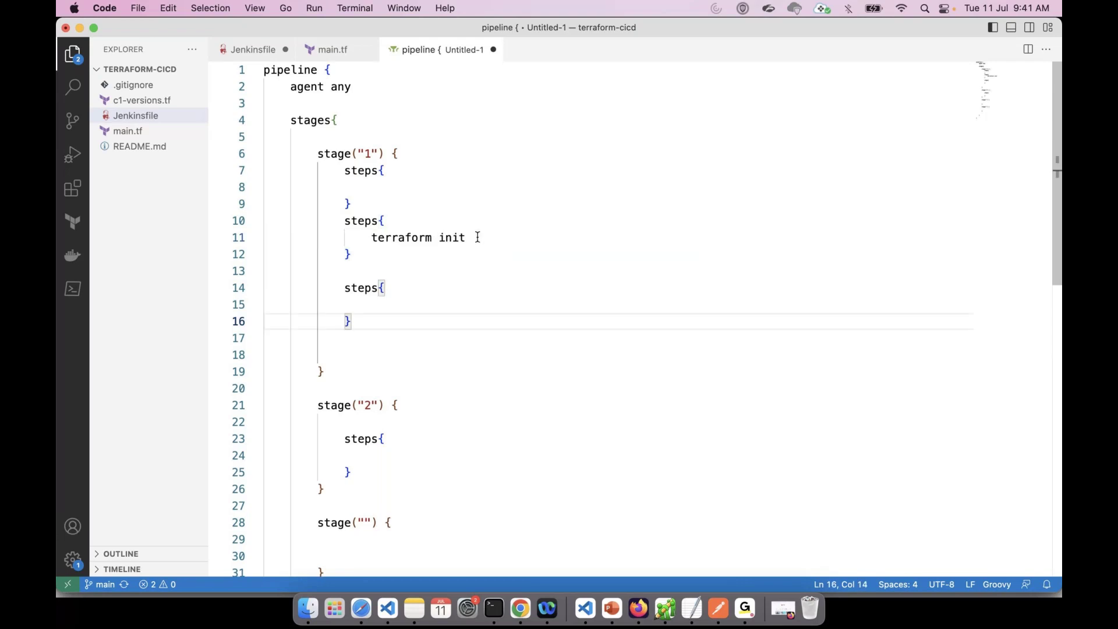
drag(477, 237, 366, 237)
key(Down)
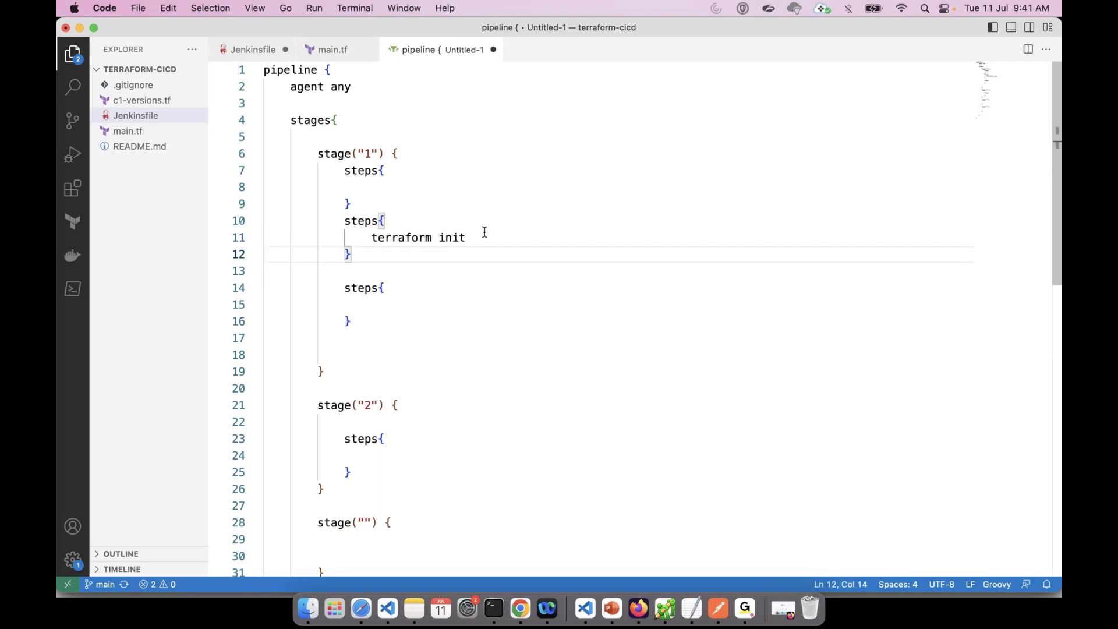
click(481, 237)
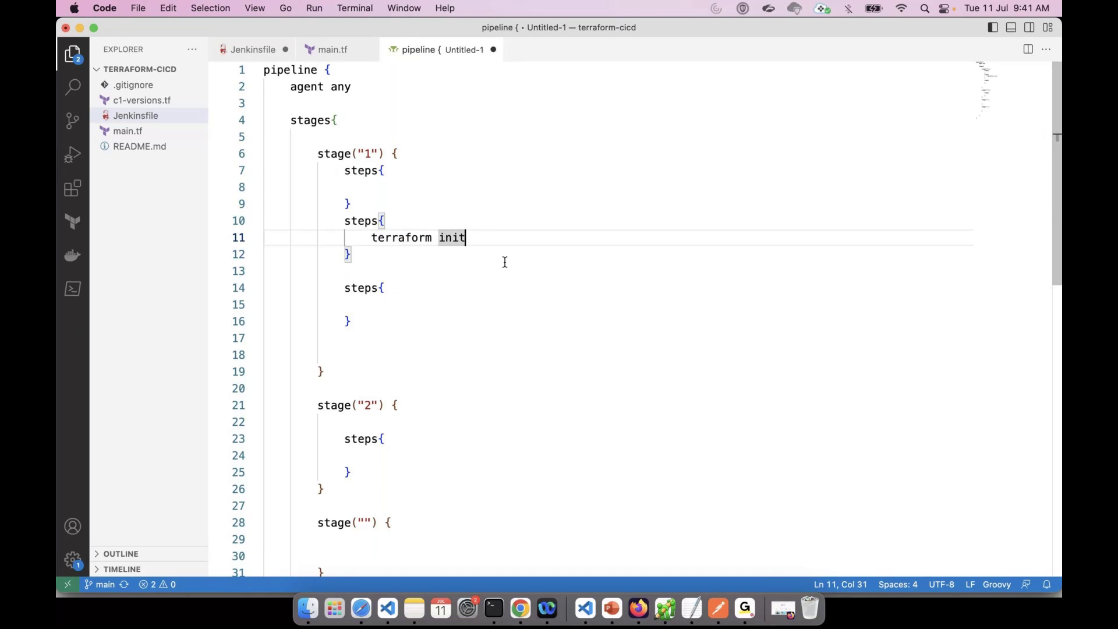
click(472, 257)
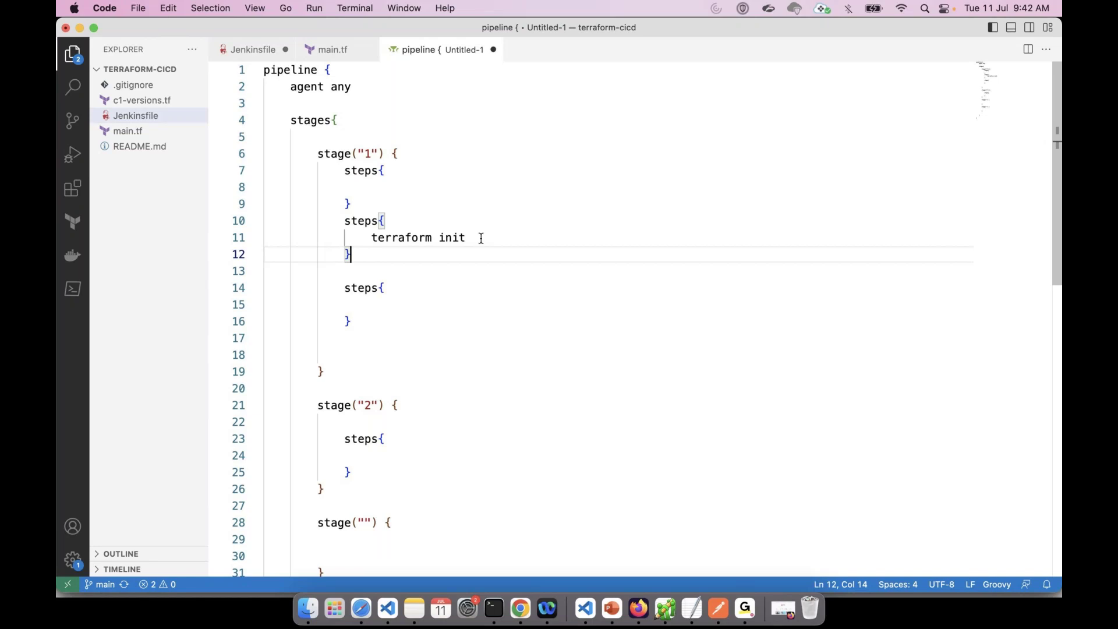
drag(481, 238, 372, 237)
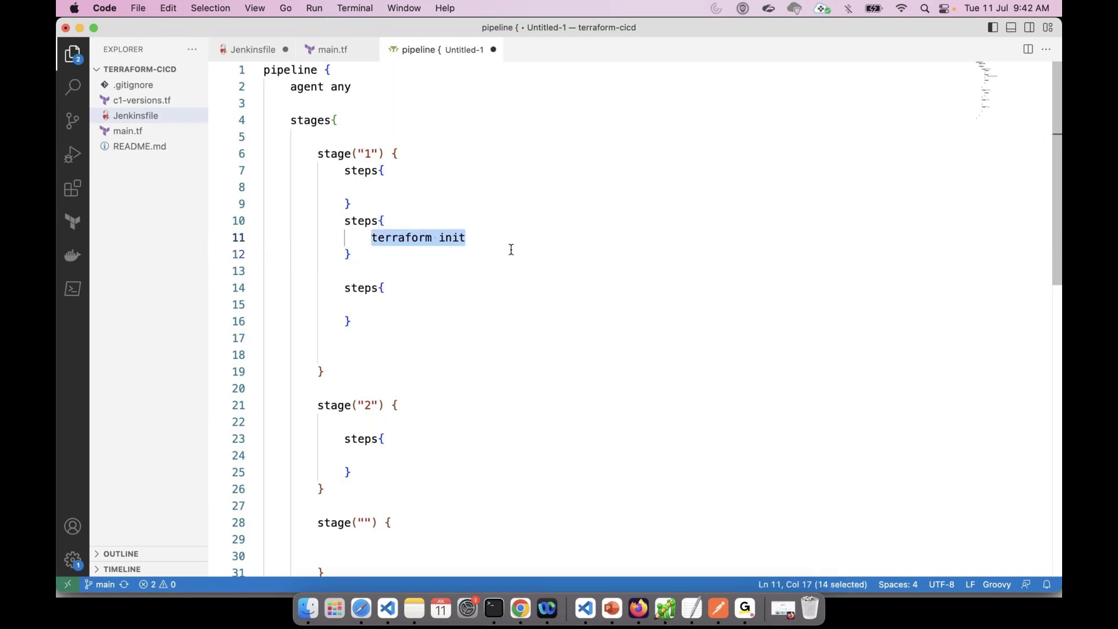
key(Right)
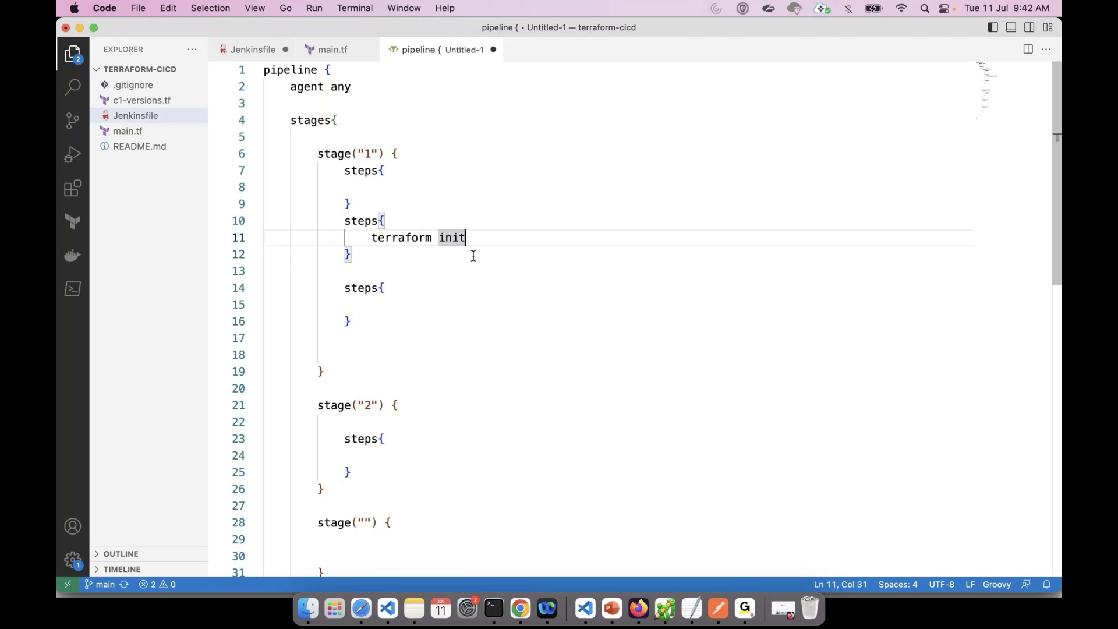
Wrap the terraform init line as cmd (terraform init), and replace cmd with sh.
key(Home)
text(cmd )
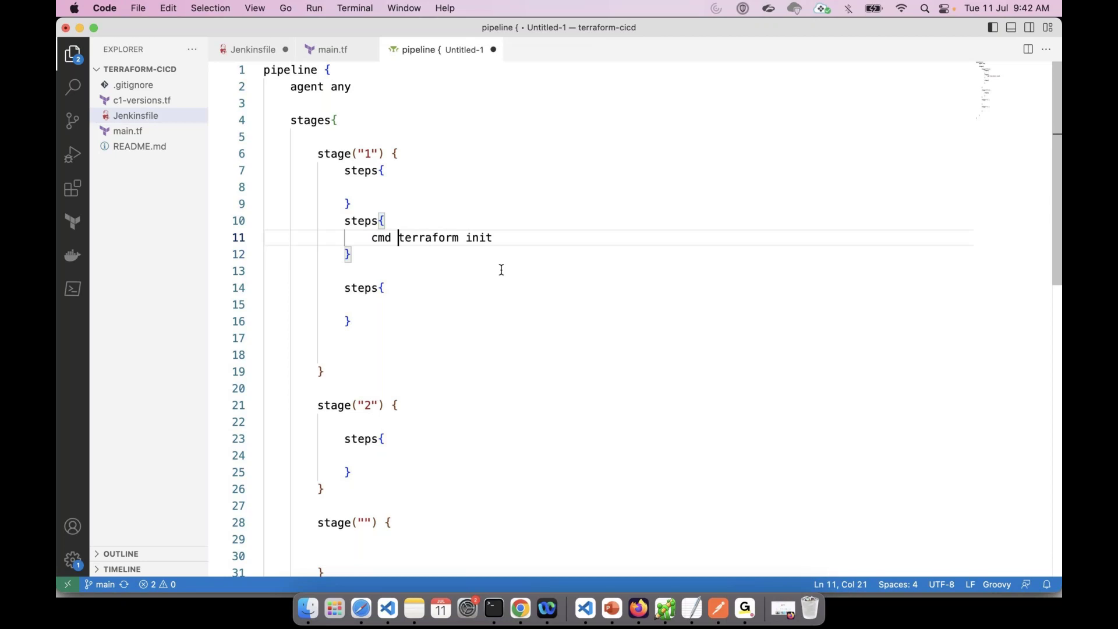
text(()
key(End)
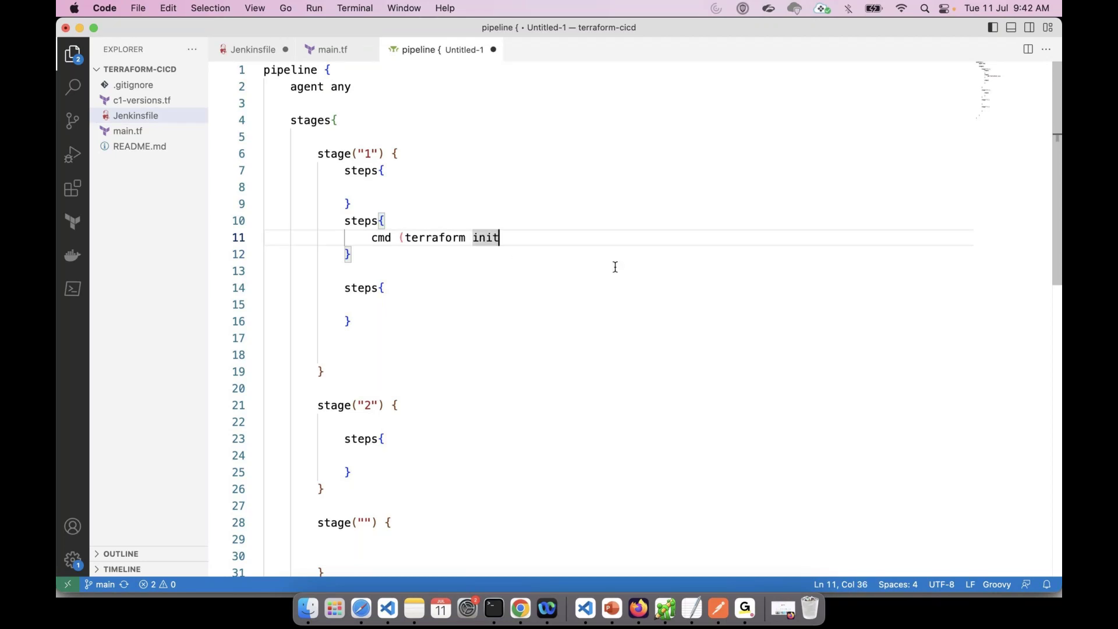
text())
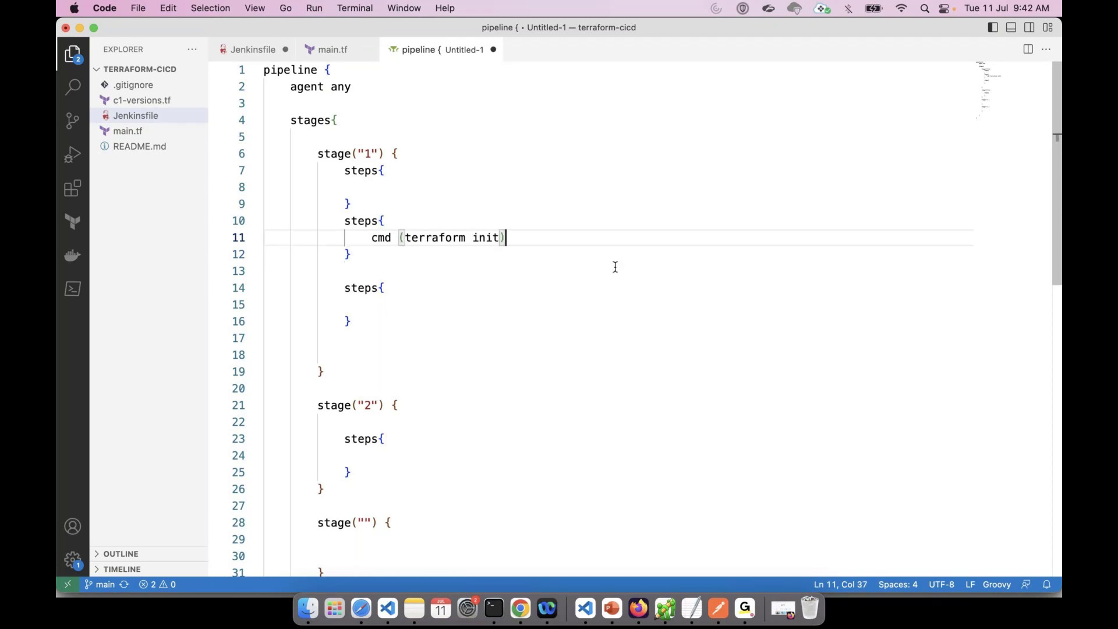
double_click(384, 238)
text(sh)
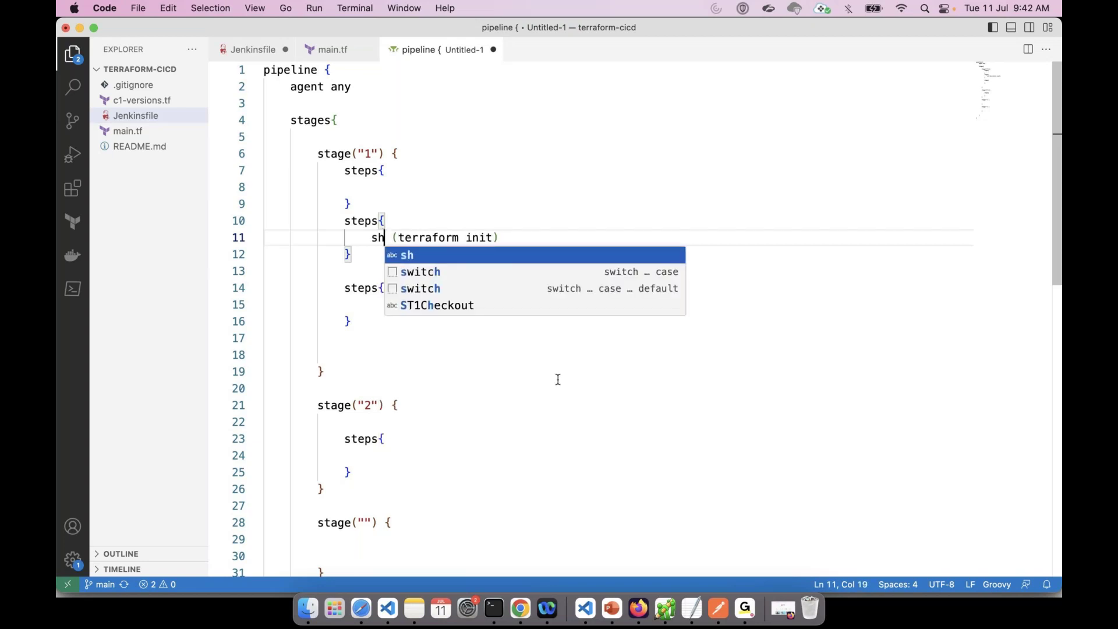
click(476, 505)
key(super+Tab)
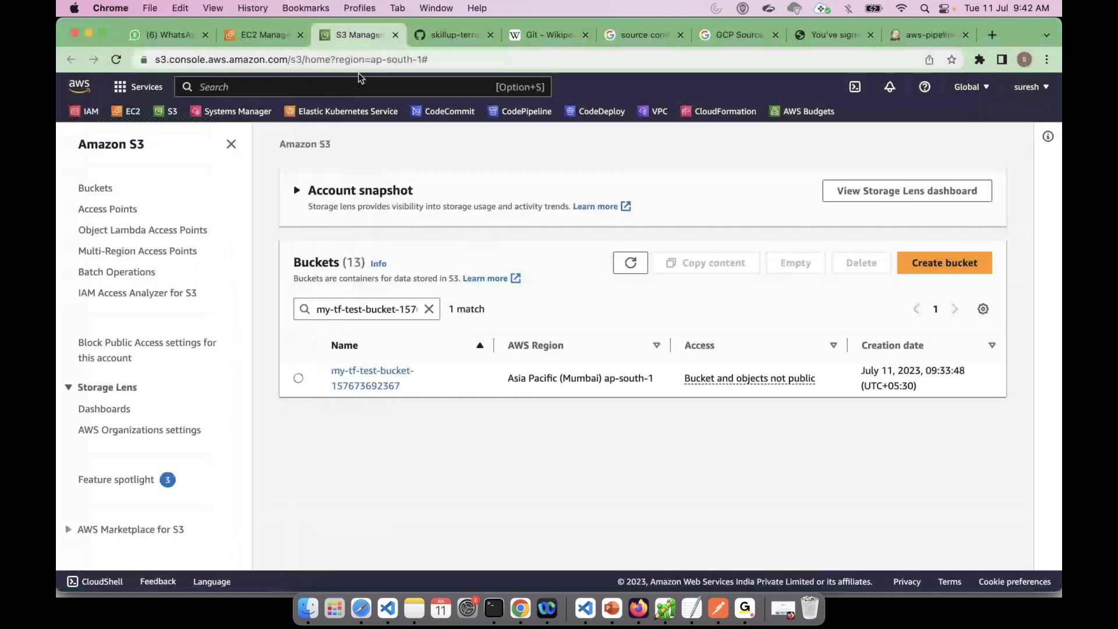
click(278, 35)
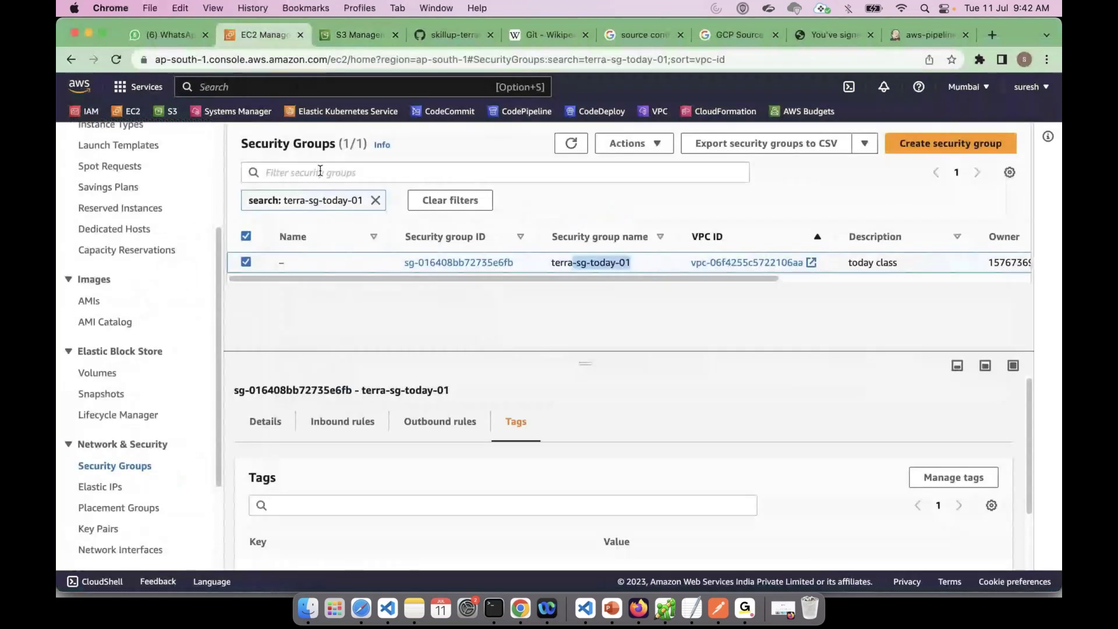
key(super+Tab)
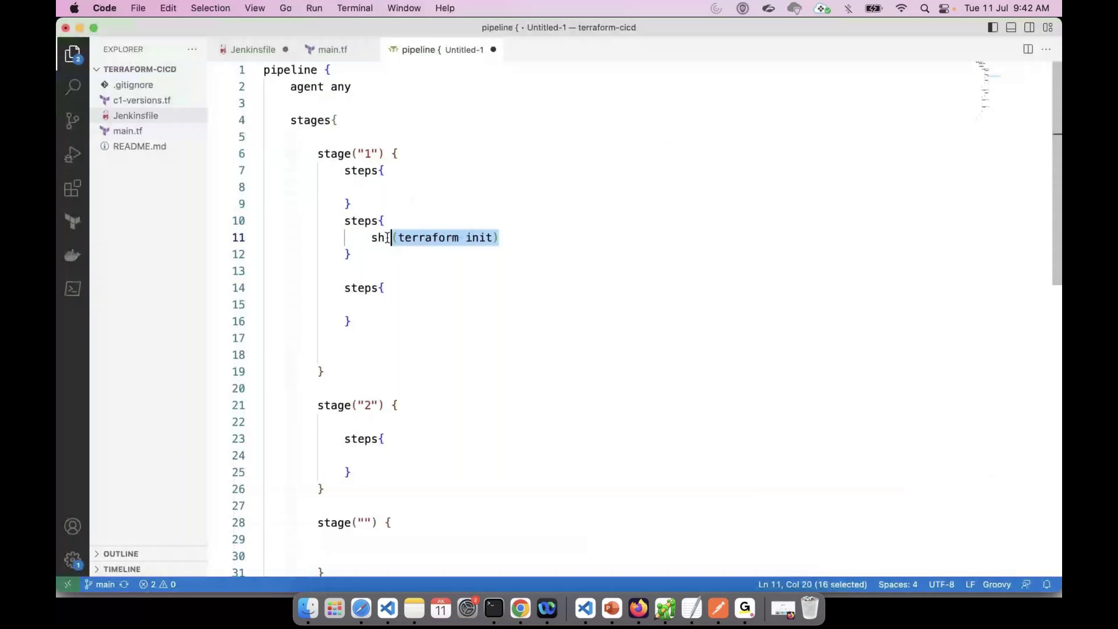
Add an echo "" line below the sh (terraform init) line, and delete both lines from the second steps block.
key(Right)
key(Return)
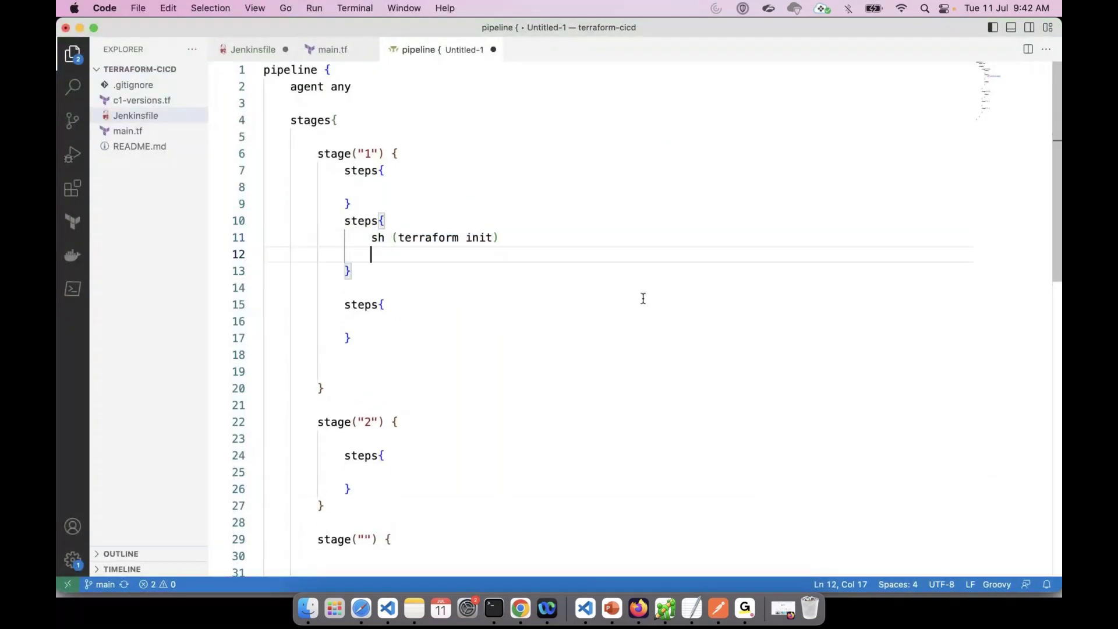
text(echo ")
click(590, 251)
key(Return)
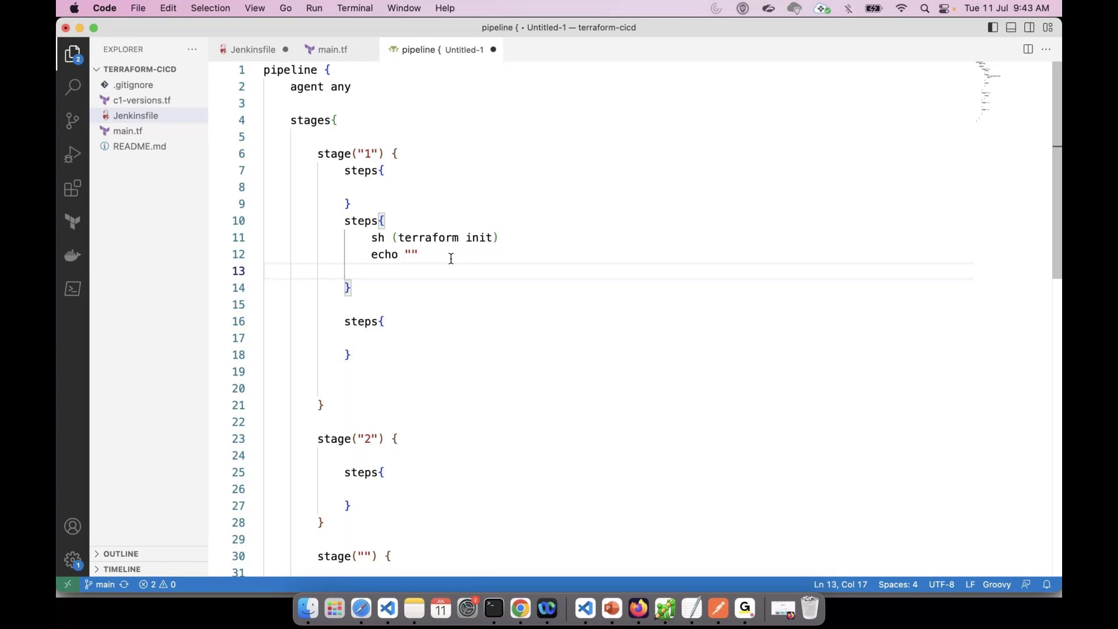
drag(452, 258, 263, 238)
key(BackSpace)
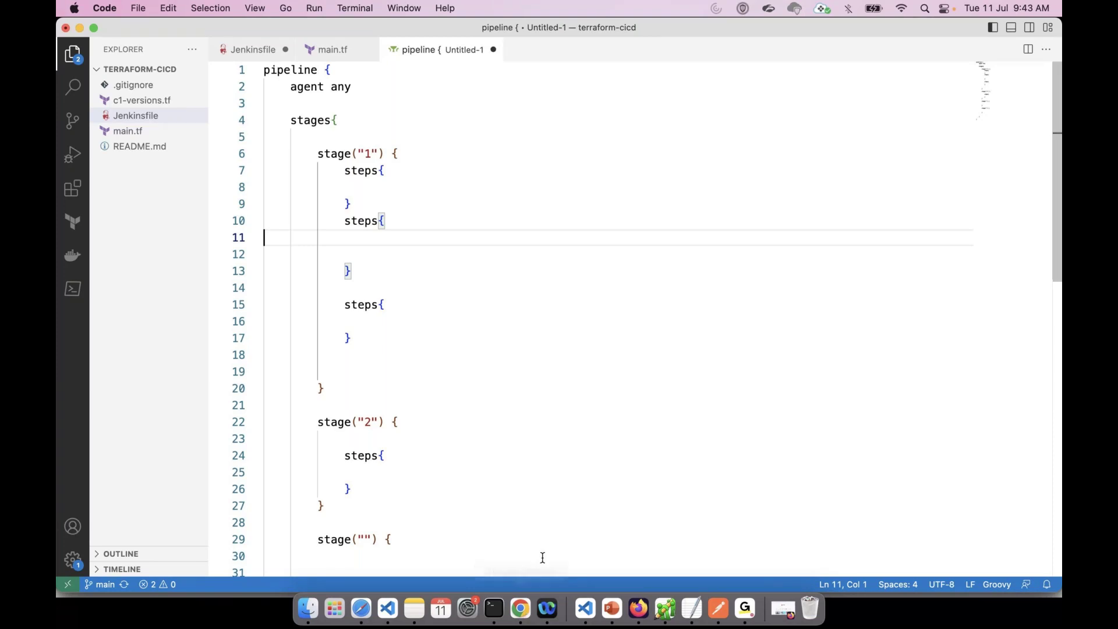
Switch to Jenkins in Chrome and open the configuration of the aws-pipeline job from the dashboard.
click(528, 618)
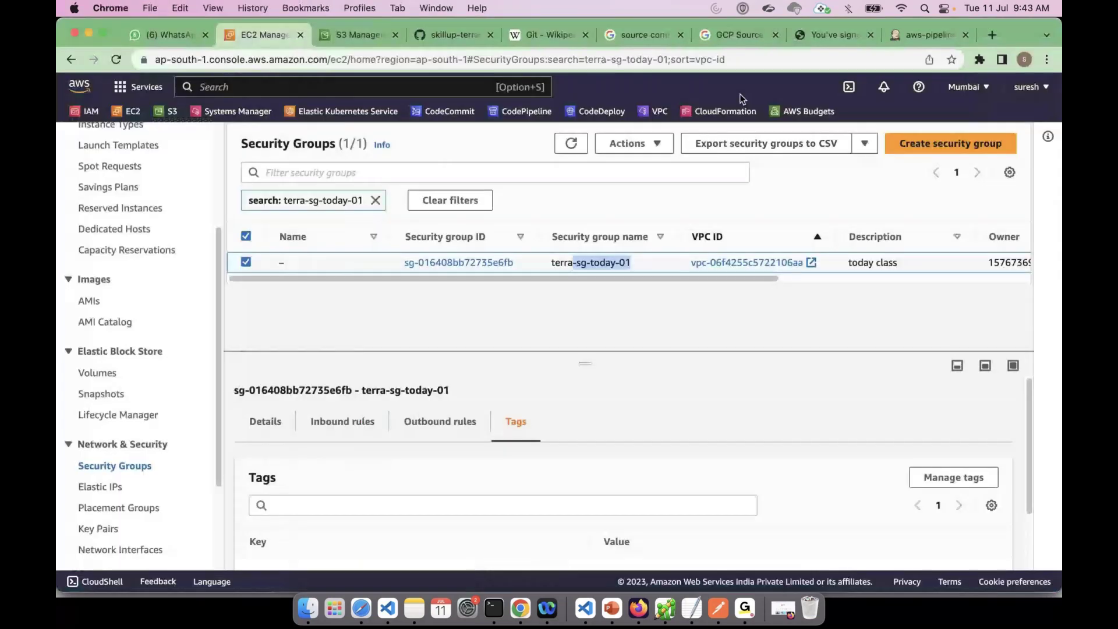
click(911, 38)
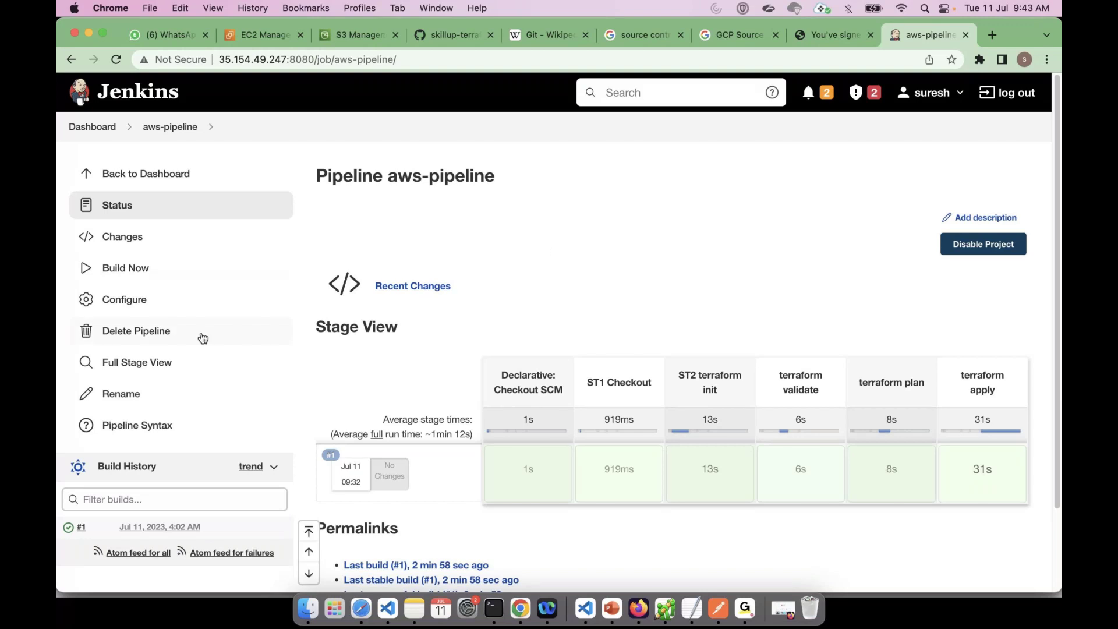
click(93, 127)
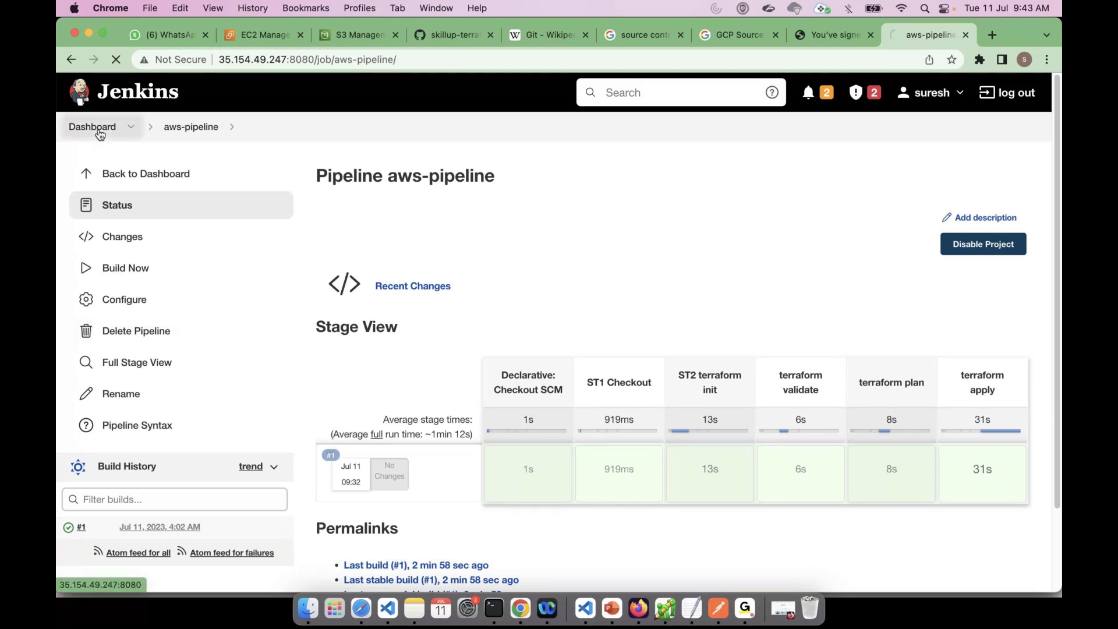
click(436, 291)
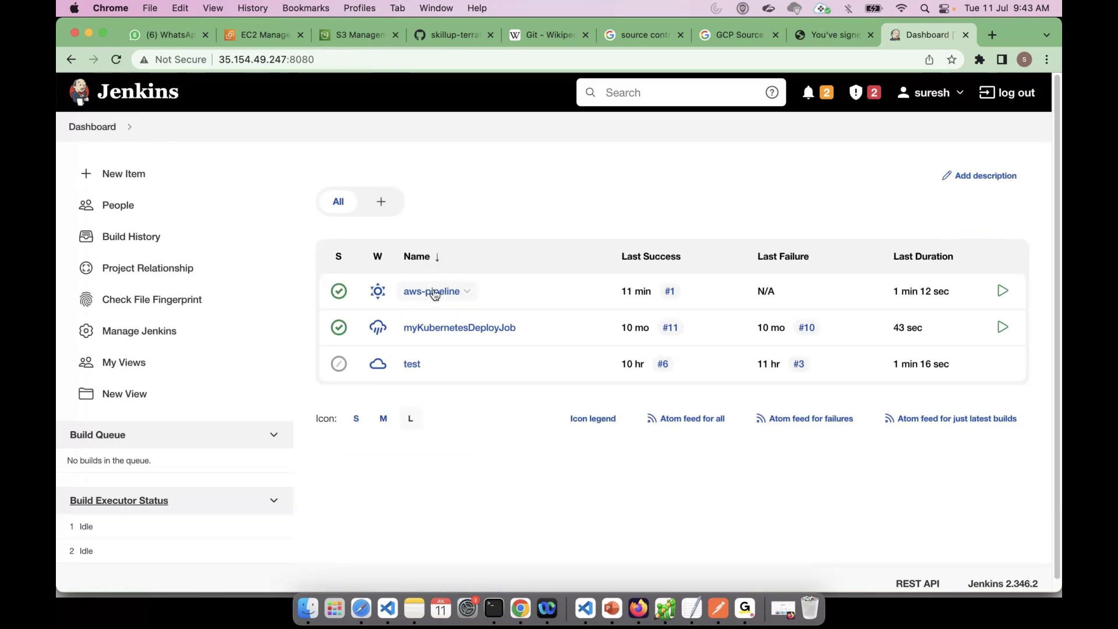
click(189, 300)
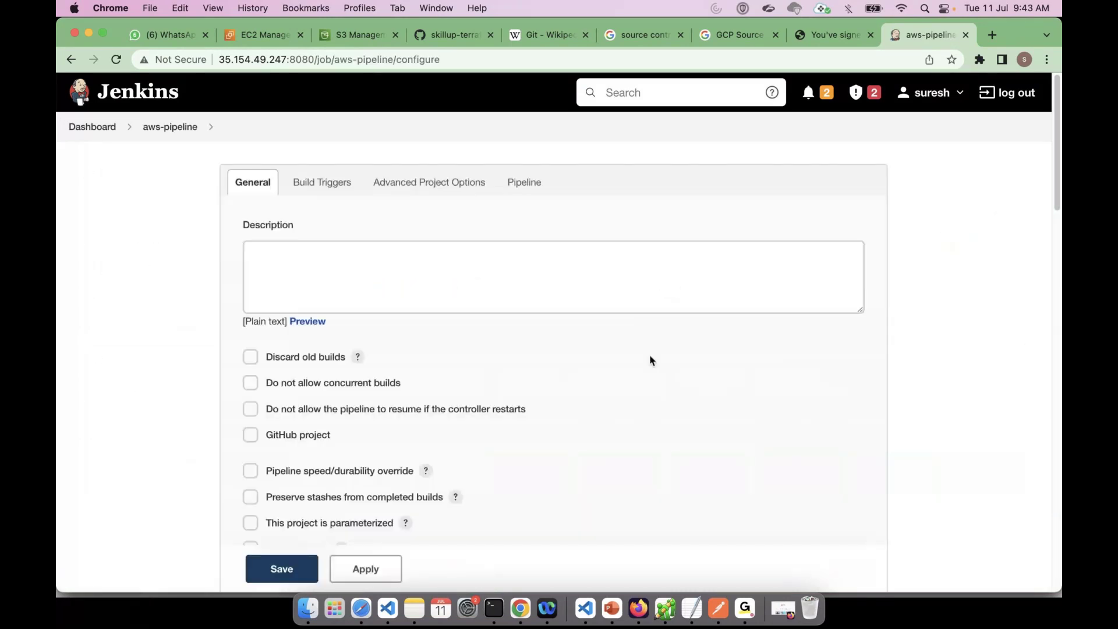
Open the Pipeline Syntax snippet generator for aws-pipeline and go to its sample step settings.
scroll(651, 360, down, 20)
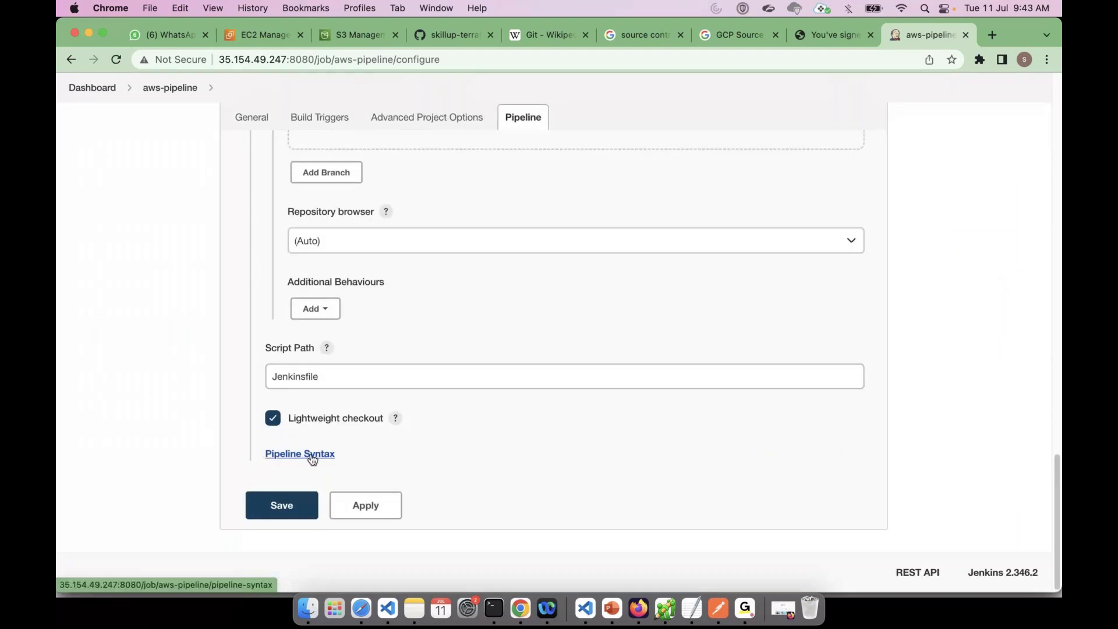
click(300, 454)
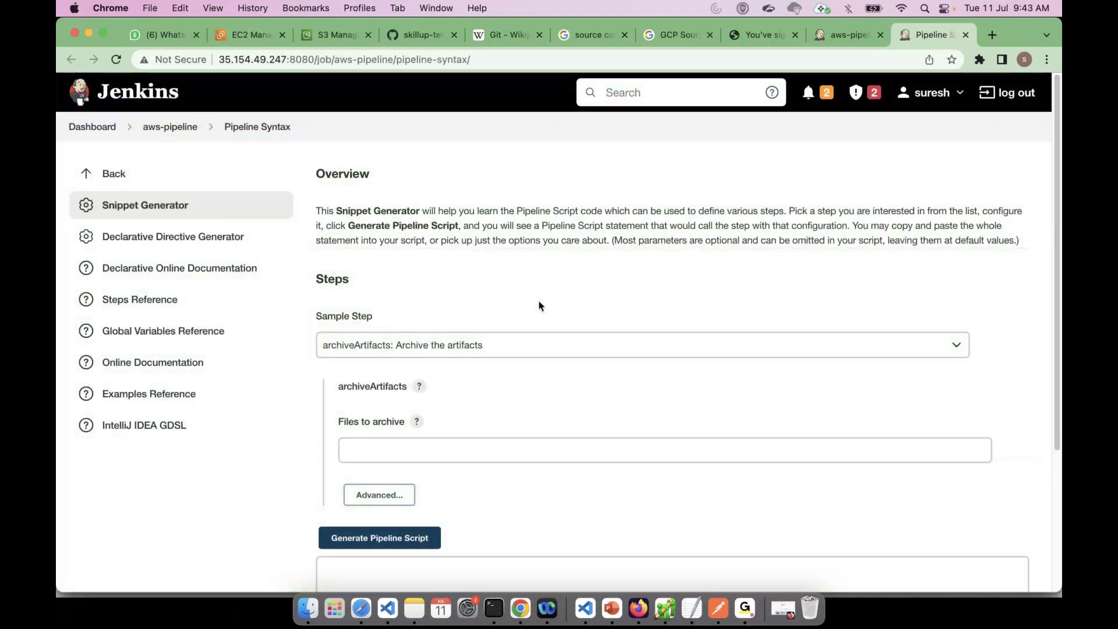
scroll(693, 226, down, 3)
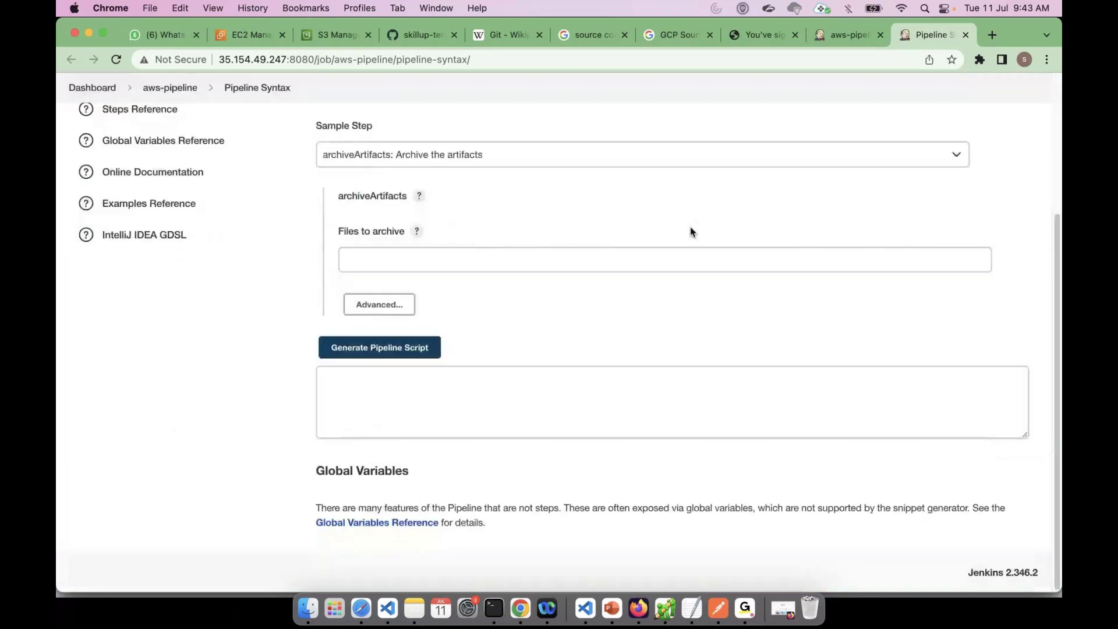
scroll(690, 227, up, 1)
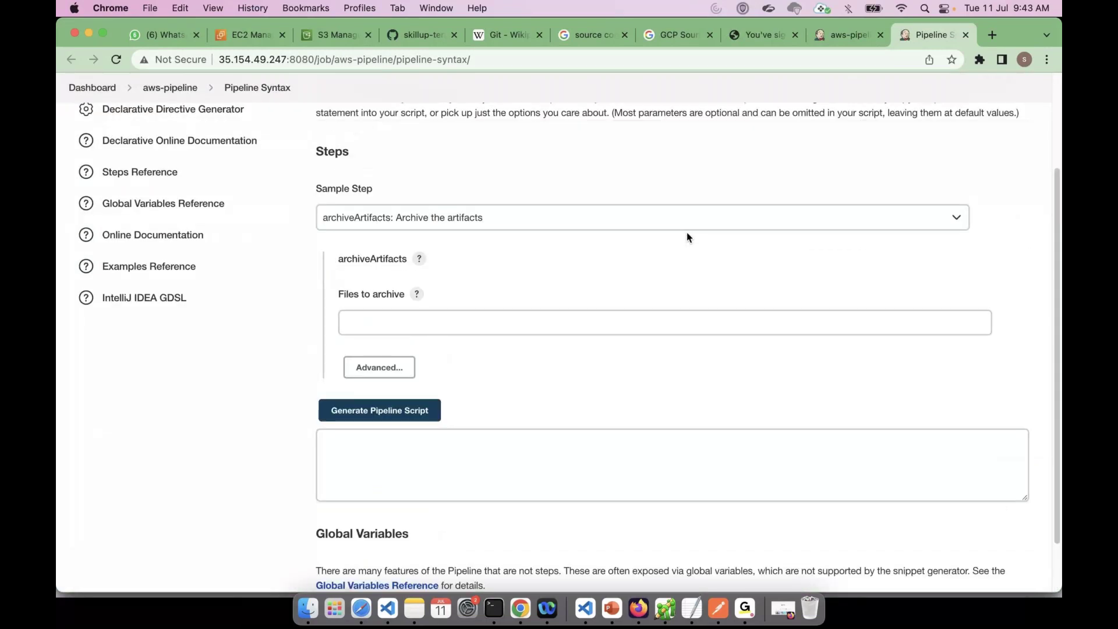
Check the checkout line in the Jenkinsfile, and choose checkout: Check out from version control as the sample step in Pipeline Syntax.
click(562, 225)
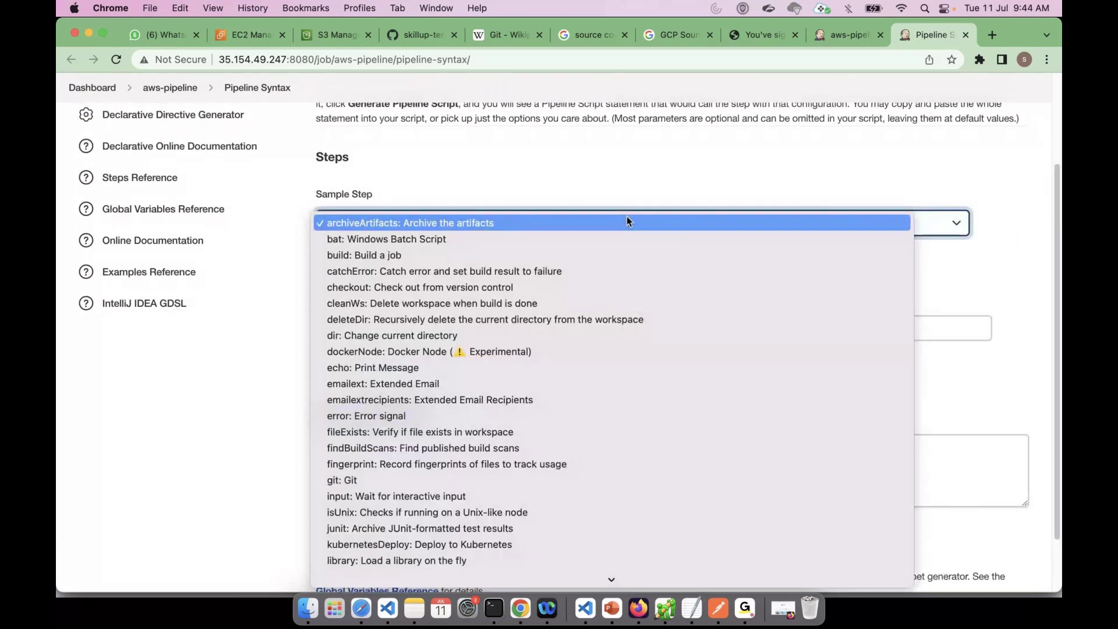
key(super+Tab)
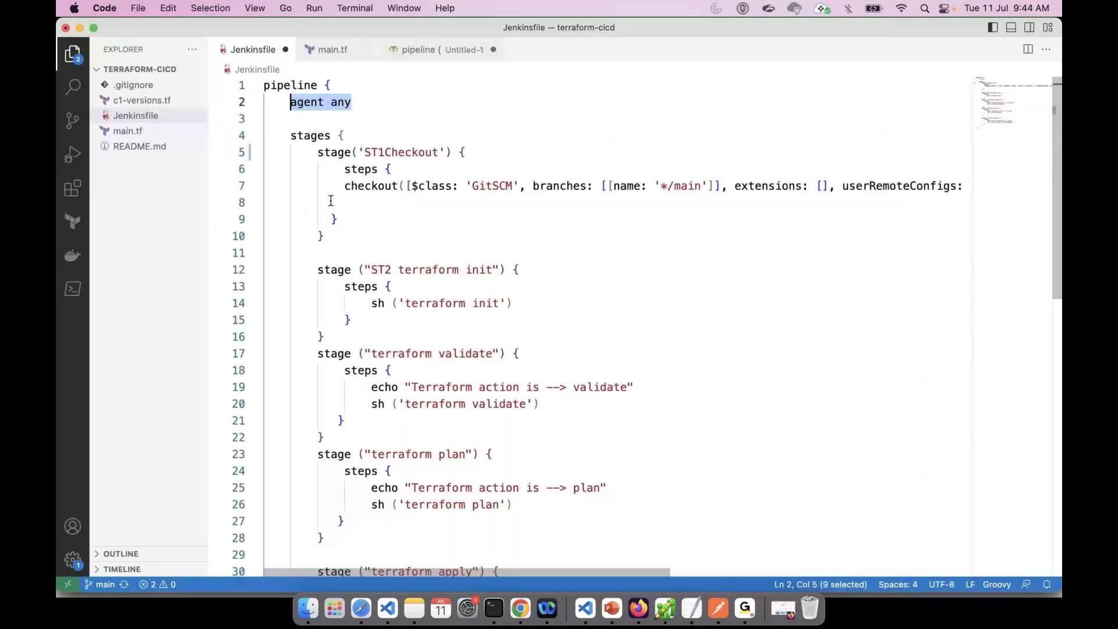
drag(344, 186, 983, 193)
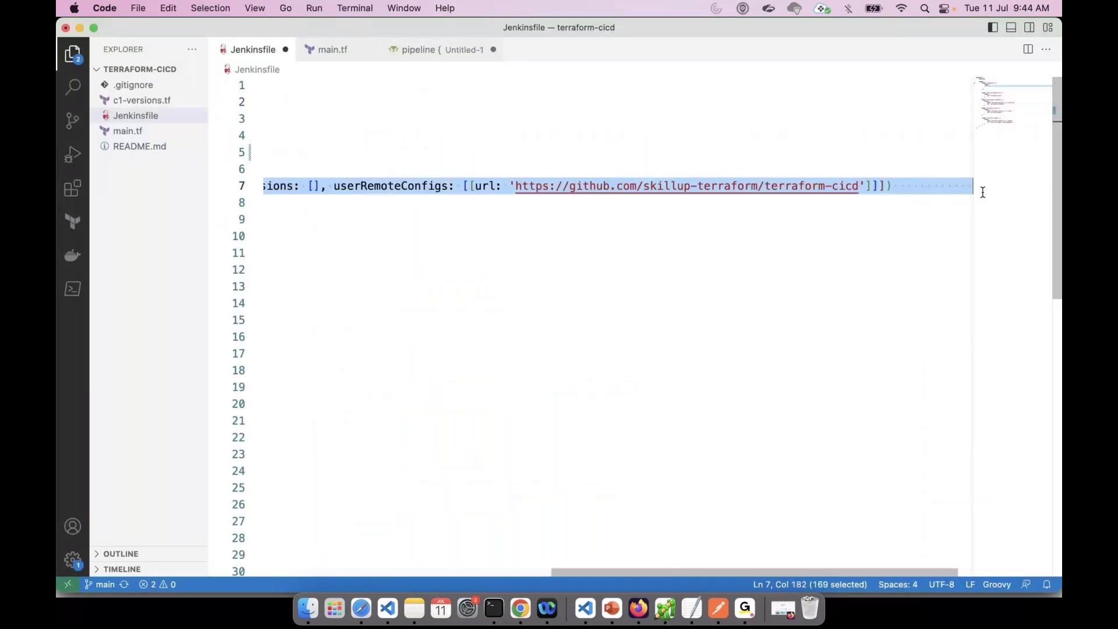
click(663, 207)
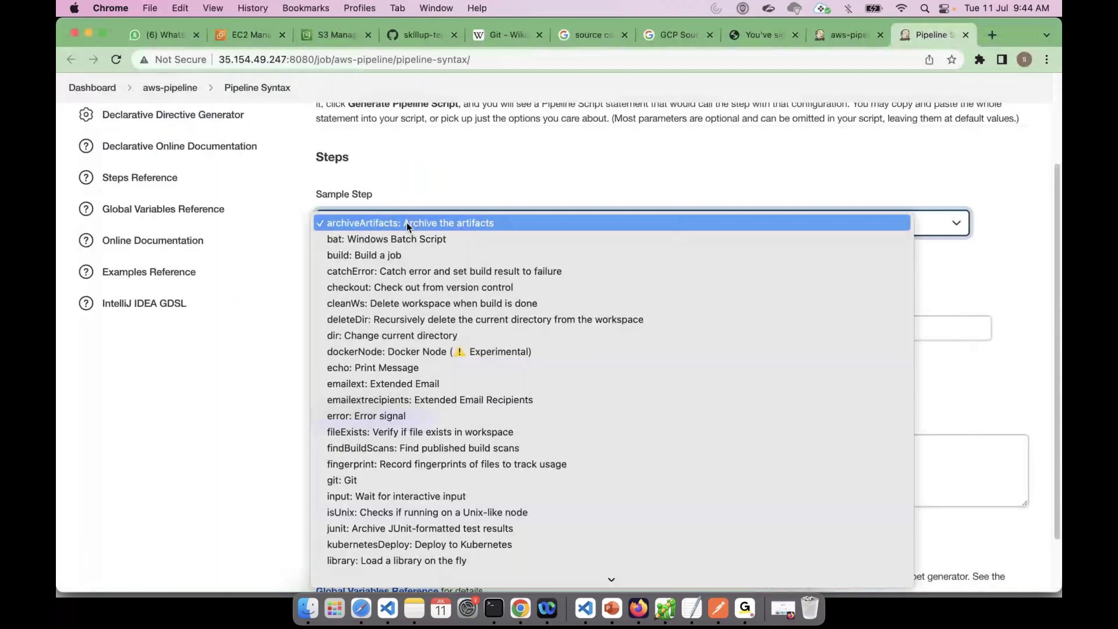
click(470, 288)
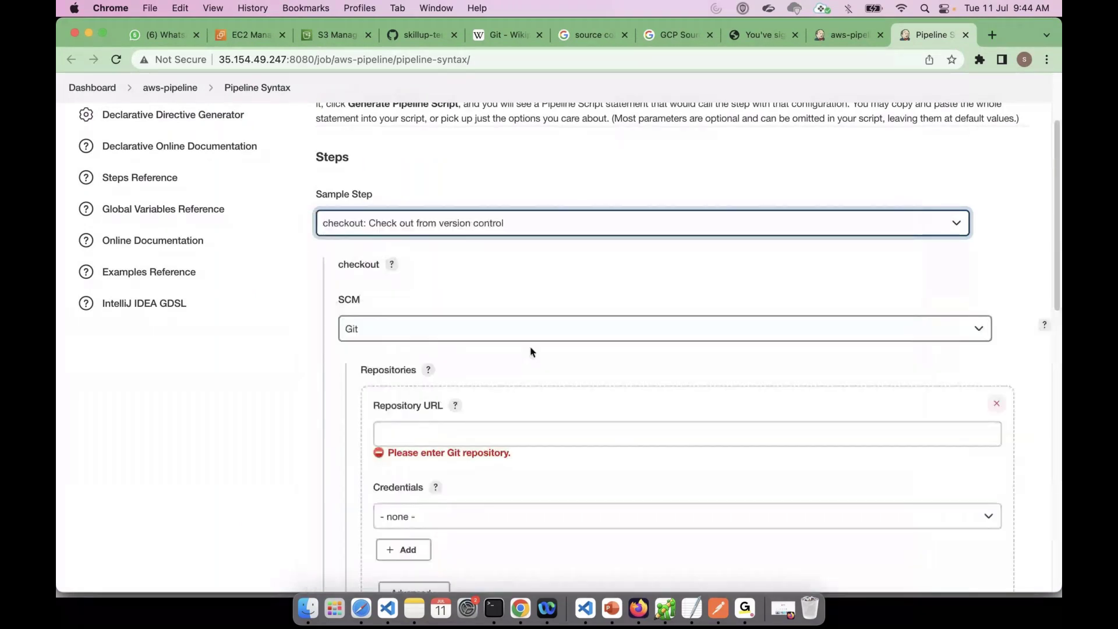
scroll(474, 372, down, 2)
key(super+Tab)
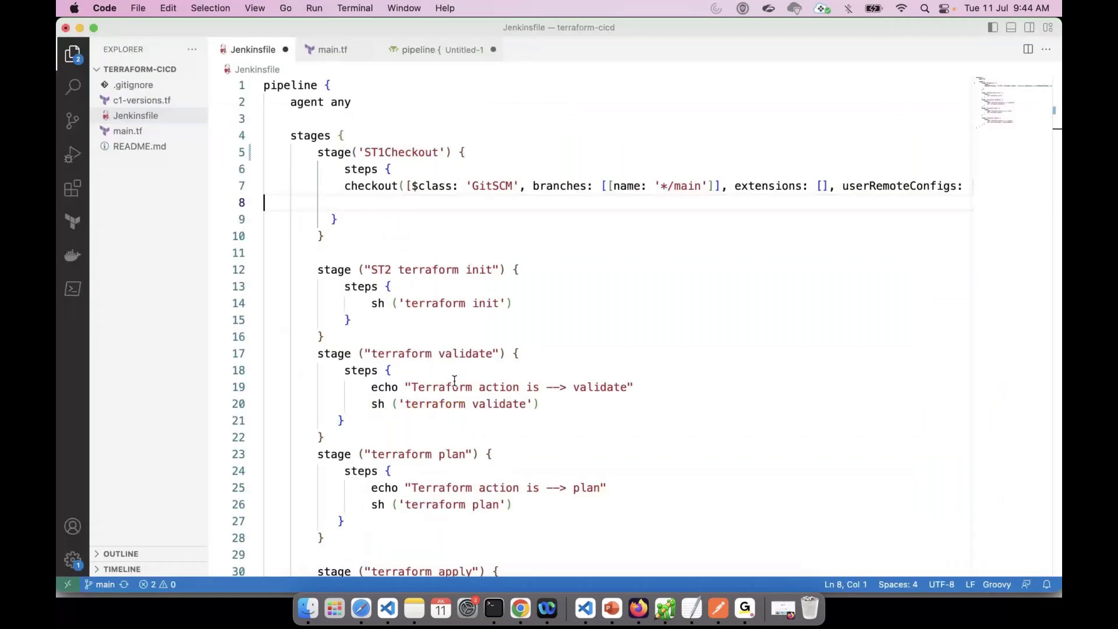
key(super+Tab)
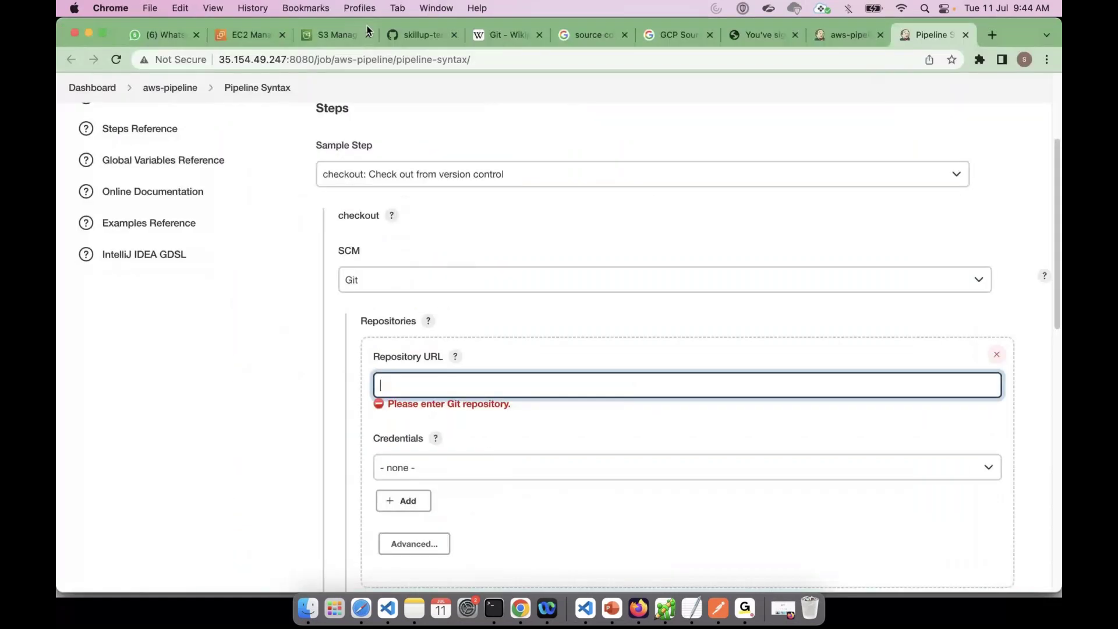
click(412, 35)
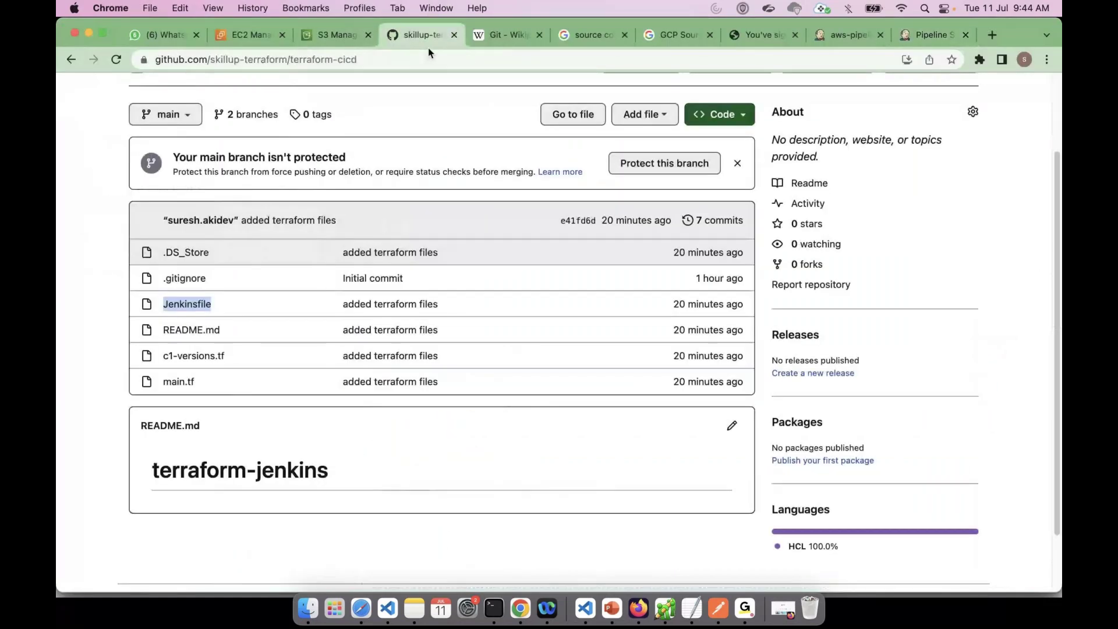
click(395, 66)
key(super+c)
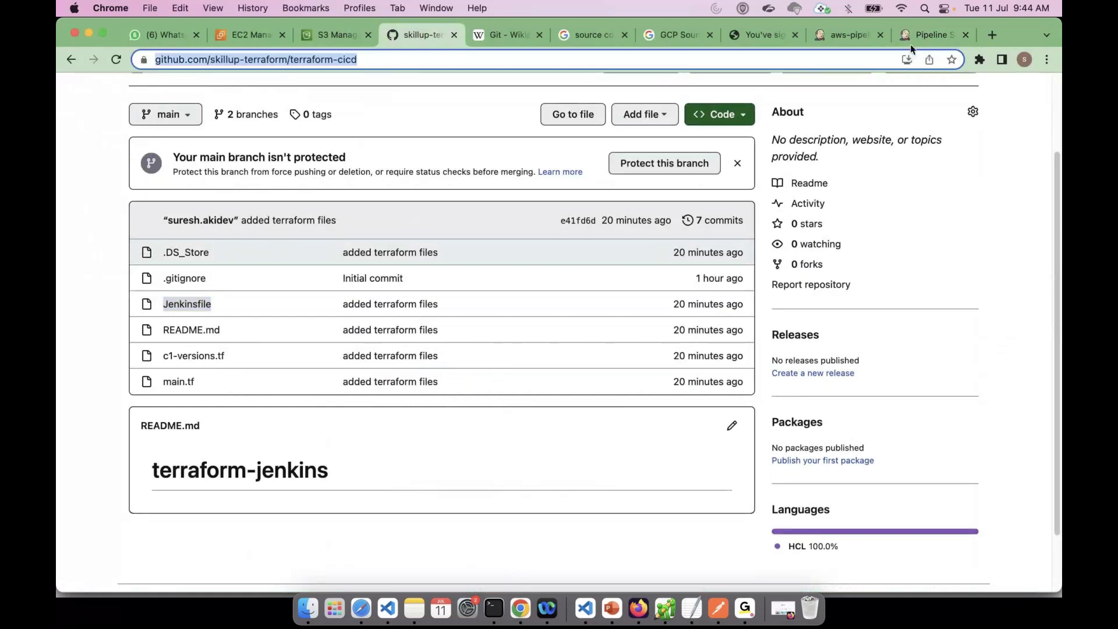
click(911, 44)
key(super+v)
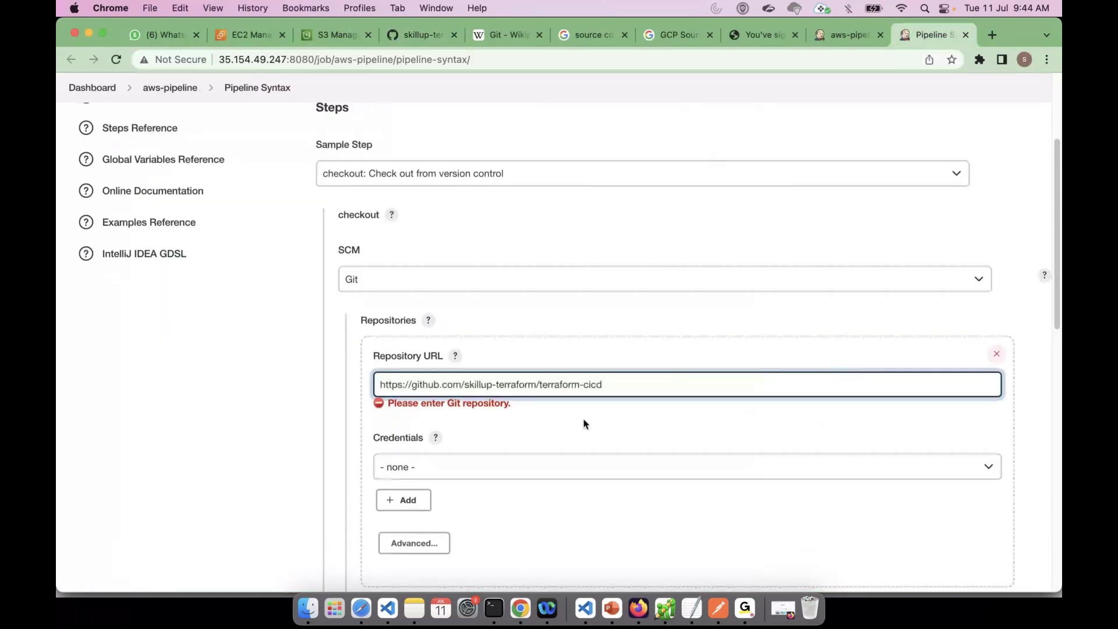
Generate the pipeline script for the checkout step, keeping the */master branch and the default options.
scroll(585, 424, down, 1)
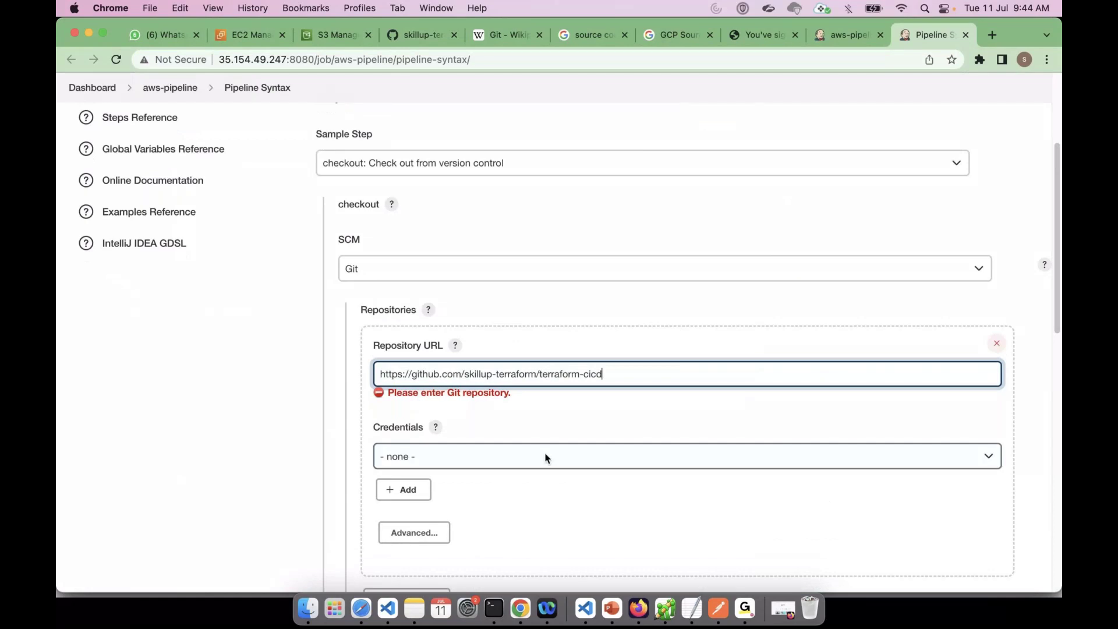
scroll(546, 457, down, 6)
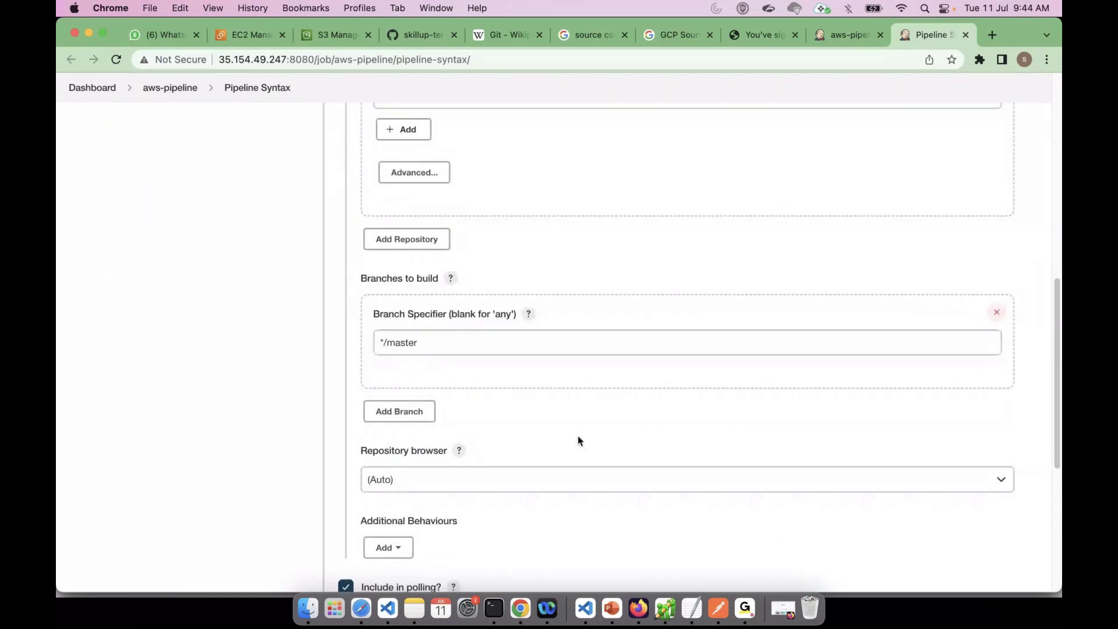
scroll(582, 439, down, 5)
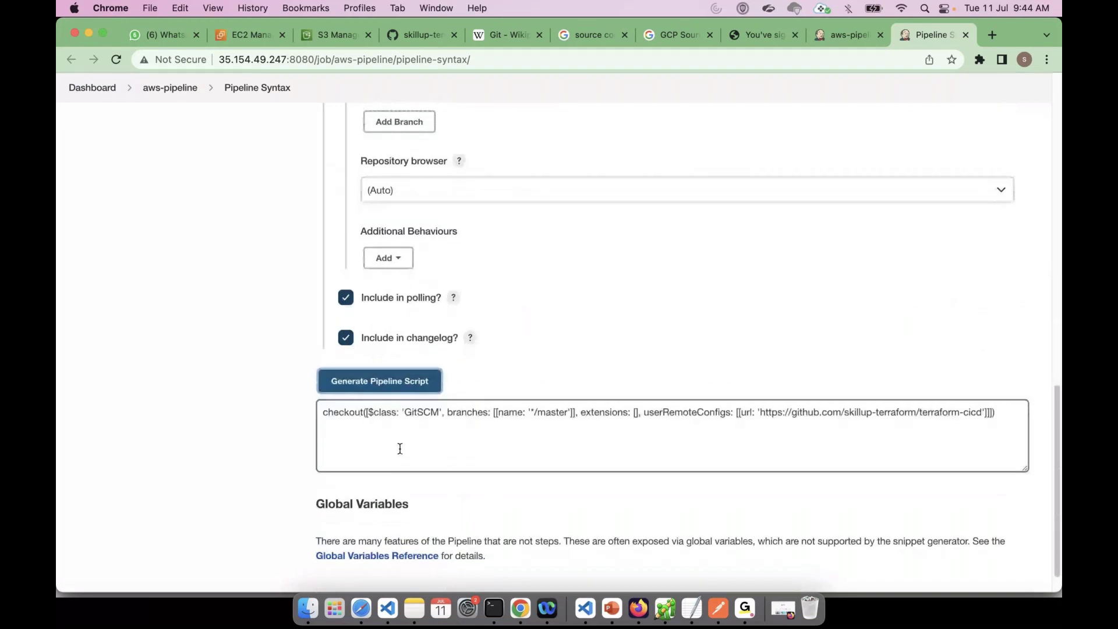
drag(327, 415, 1021, 414)
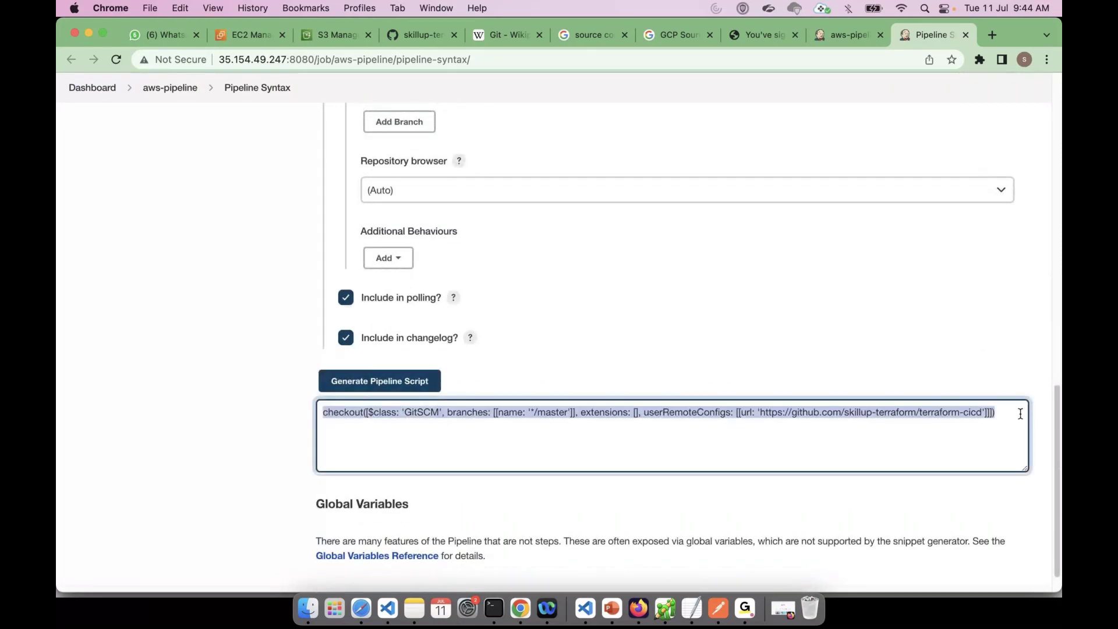
click(552, 419)
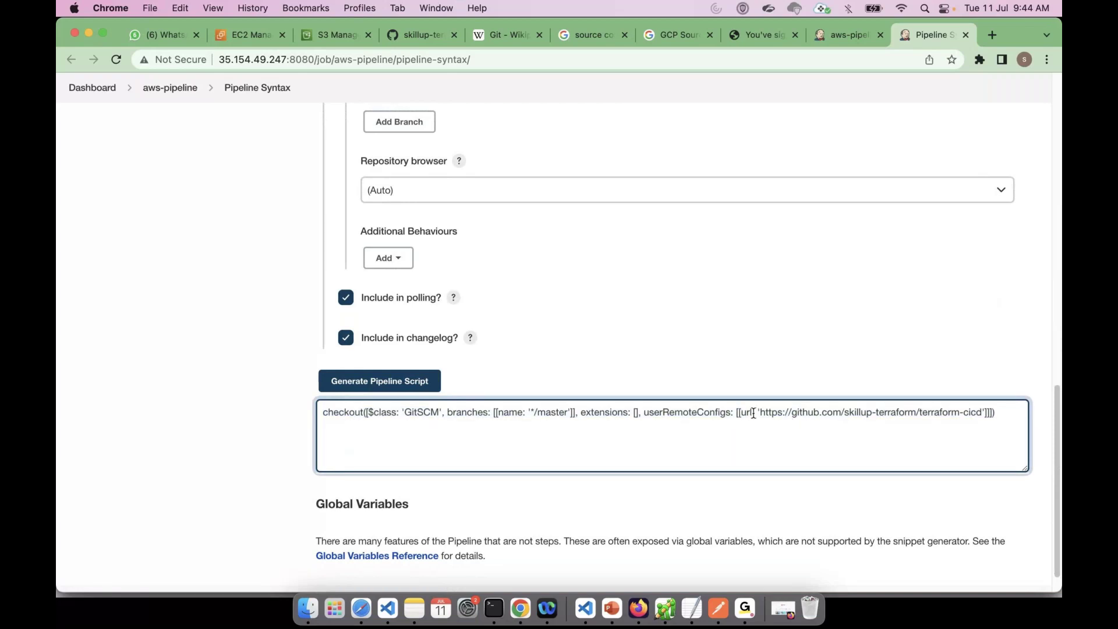
Copy the generated checkout statement into the first steps block of stage "1" in the untitled pipeline file in VS Code.
drag(755, 413, 997, 413)
shift+click(633, 413)
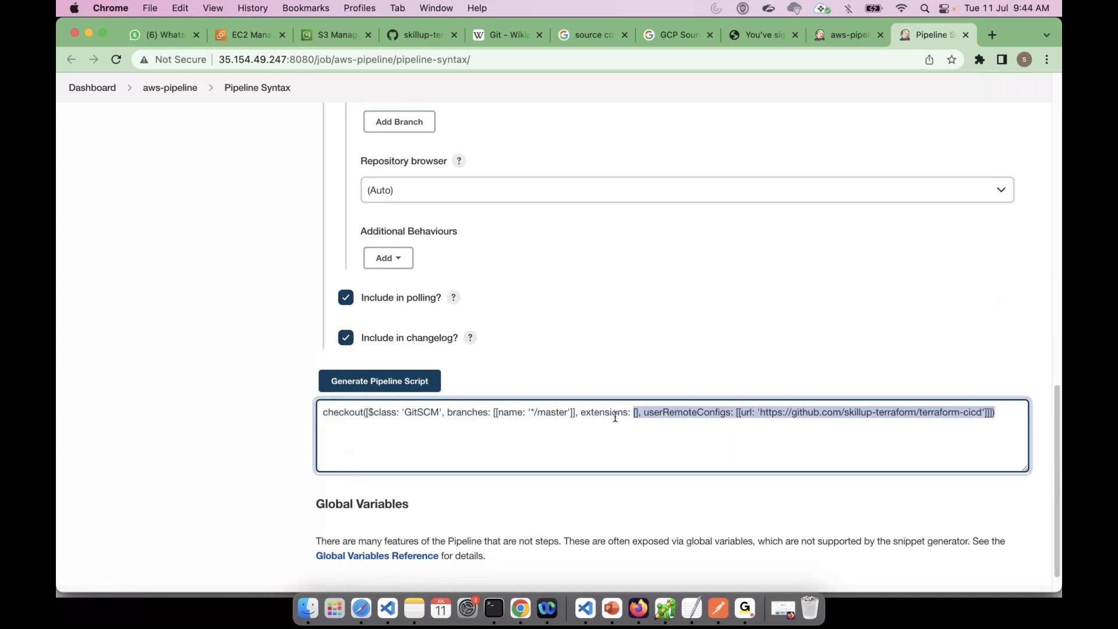
shift+click(315, 413)
key(super+c)
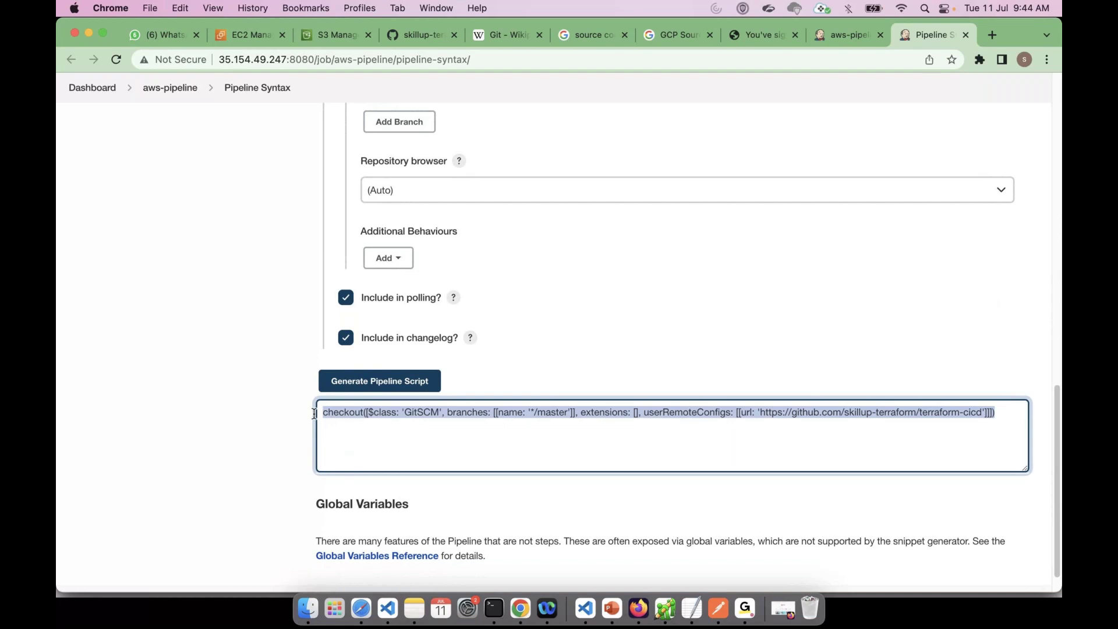
key(super+Tab)
key(ctrl+Tab)
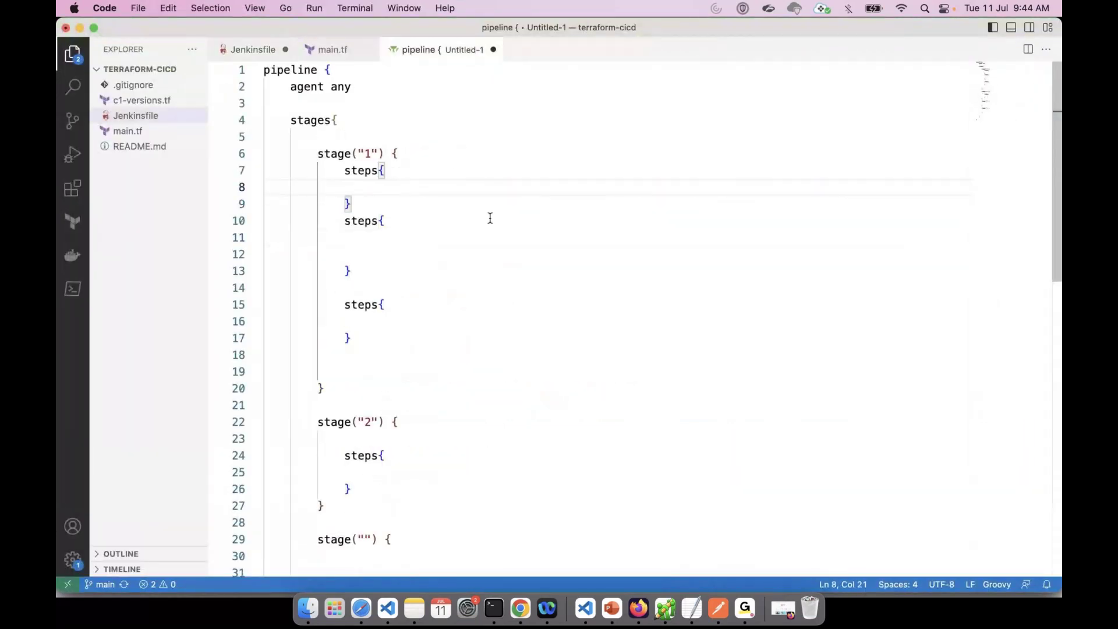
key(super+v)
Return to Pipeline Syntax in Chrome and generate the script for an echo: Print Message step with the message "just print".
key(super+Tab)
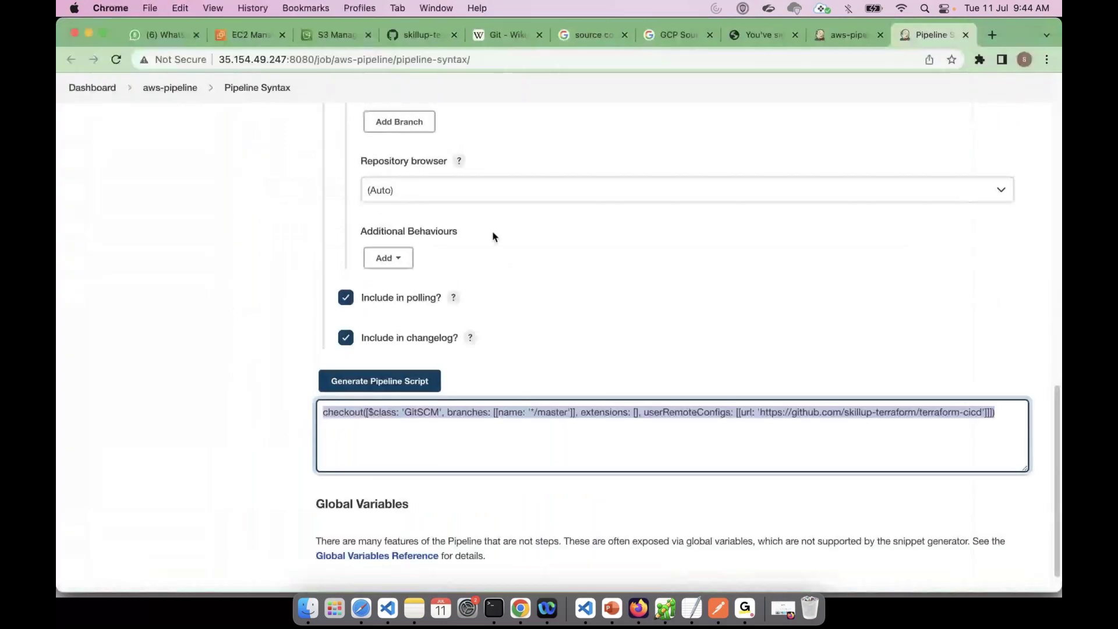
scroll(492, 237, up, 8)
scroll(478, 302, up, 4)
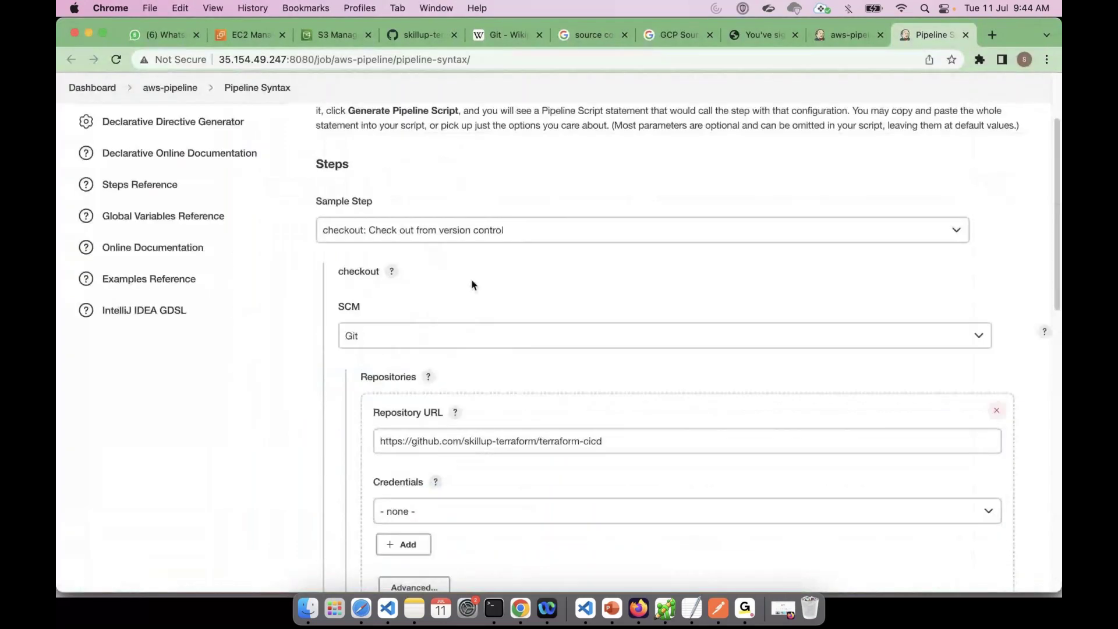
click(472, 231)
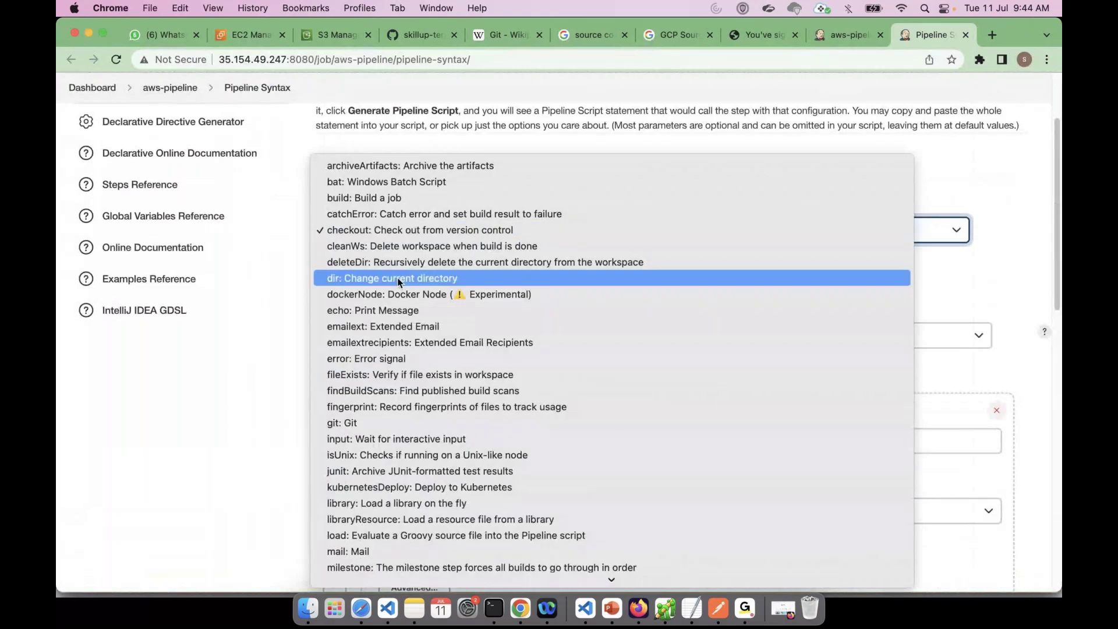
click(385, 310)
click(403, 336)
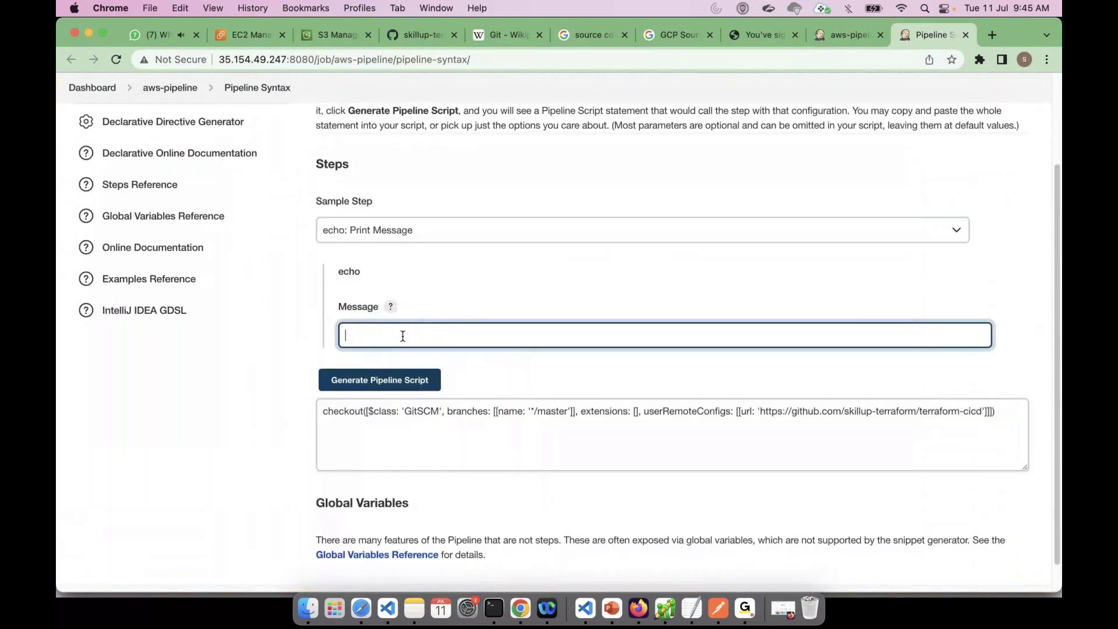
text(just prin)
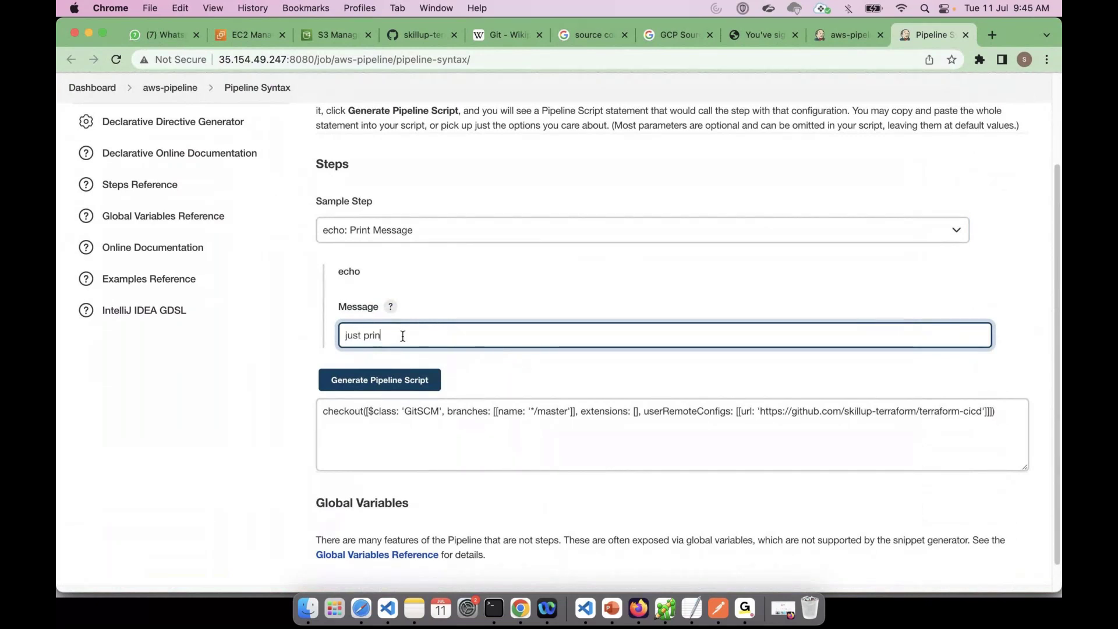
text(t)
click(409, 381)
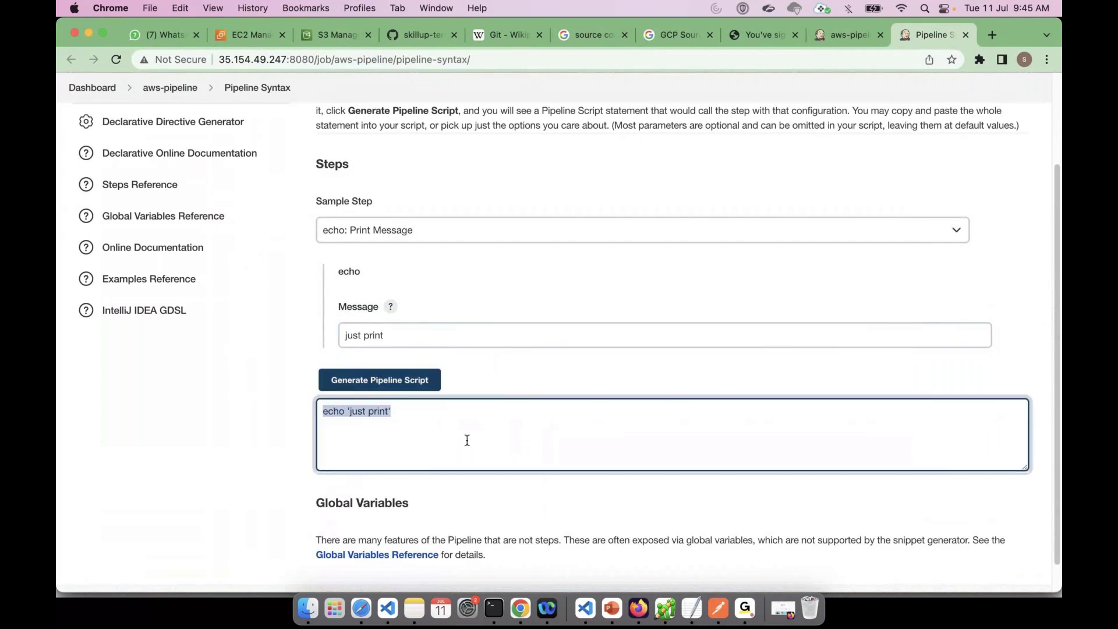
click(401, 418)
drag(400, 419, 310, 414)
Look through the available sample steps in the snippet generator, down to the Advanced/Deprecated group and back up.
click(452, 234)
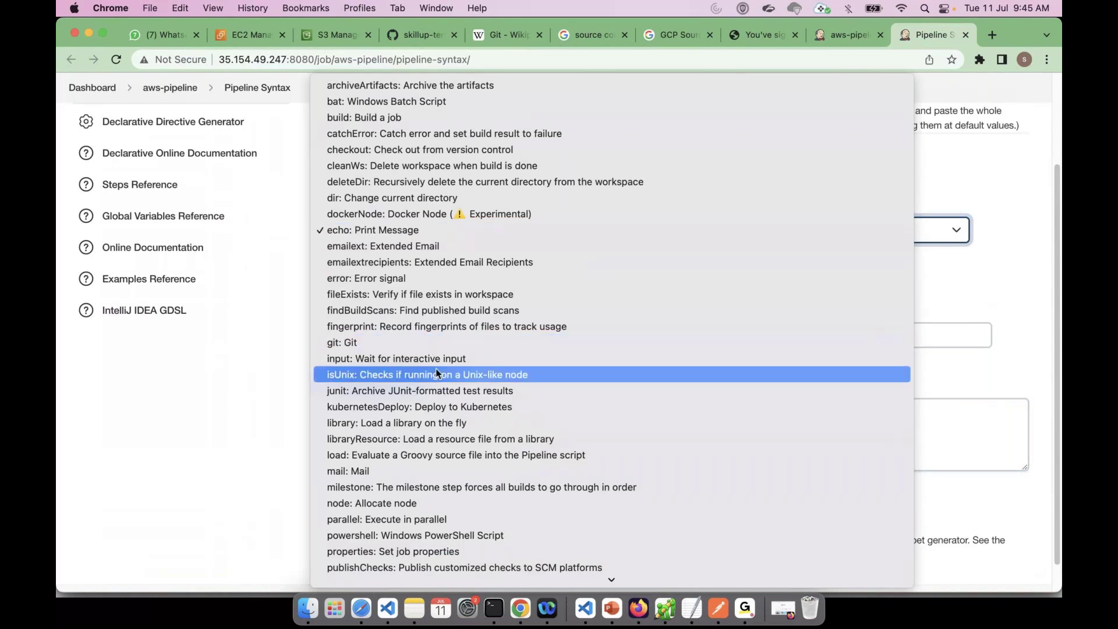
scroll(476, 444, down, 3)
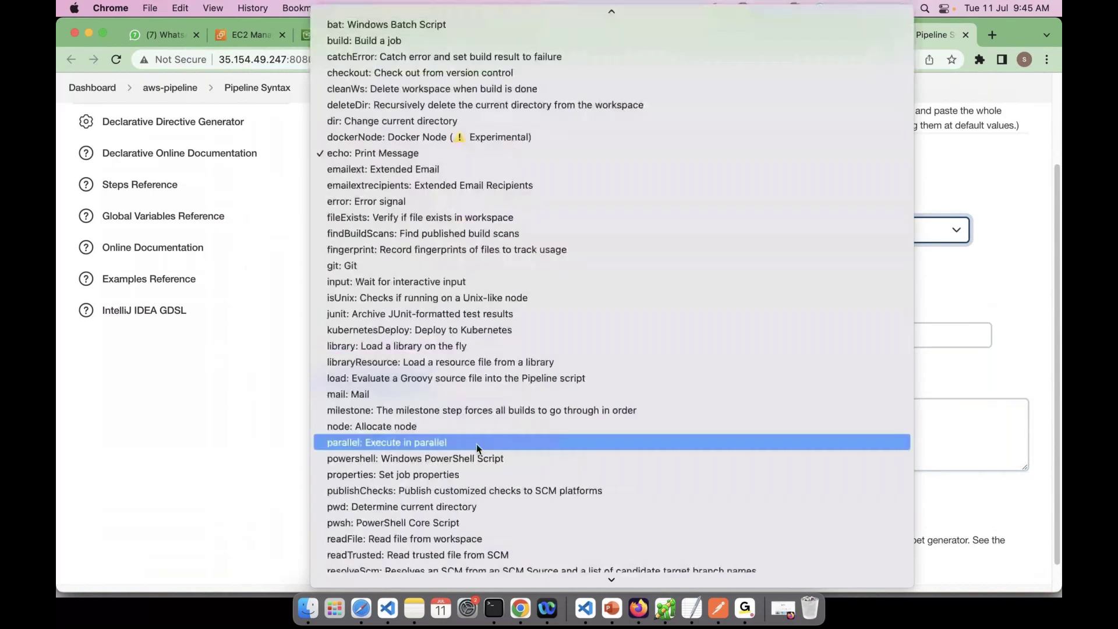
scroll(476, 444, down, 2)
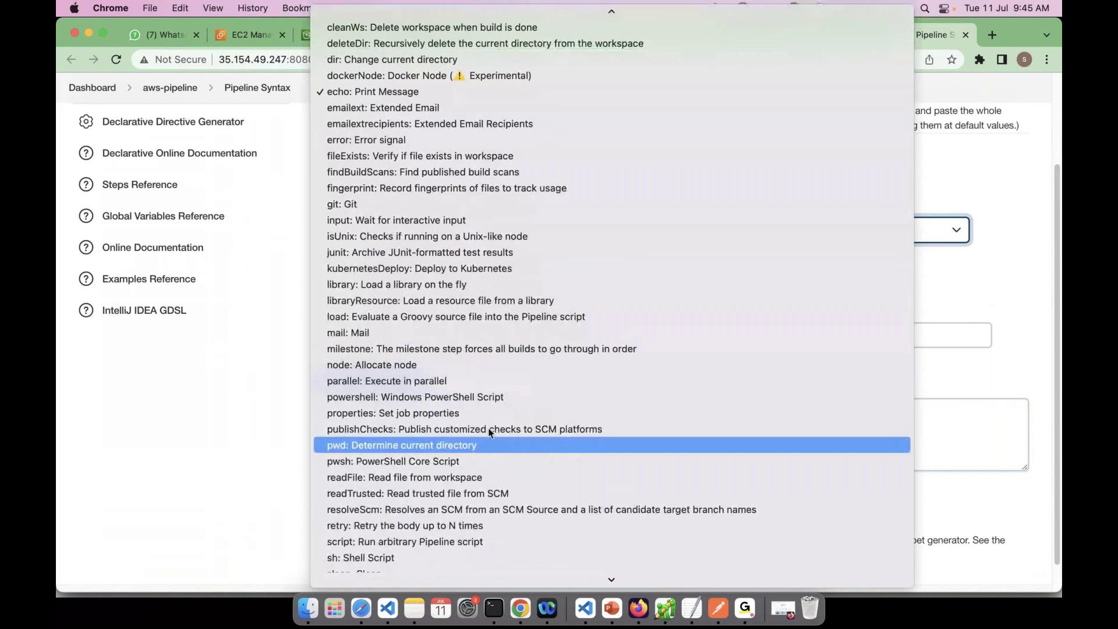
scroll(489, 432, down, 5)
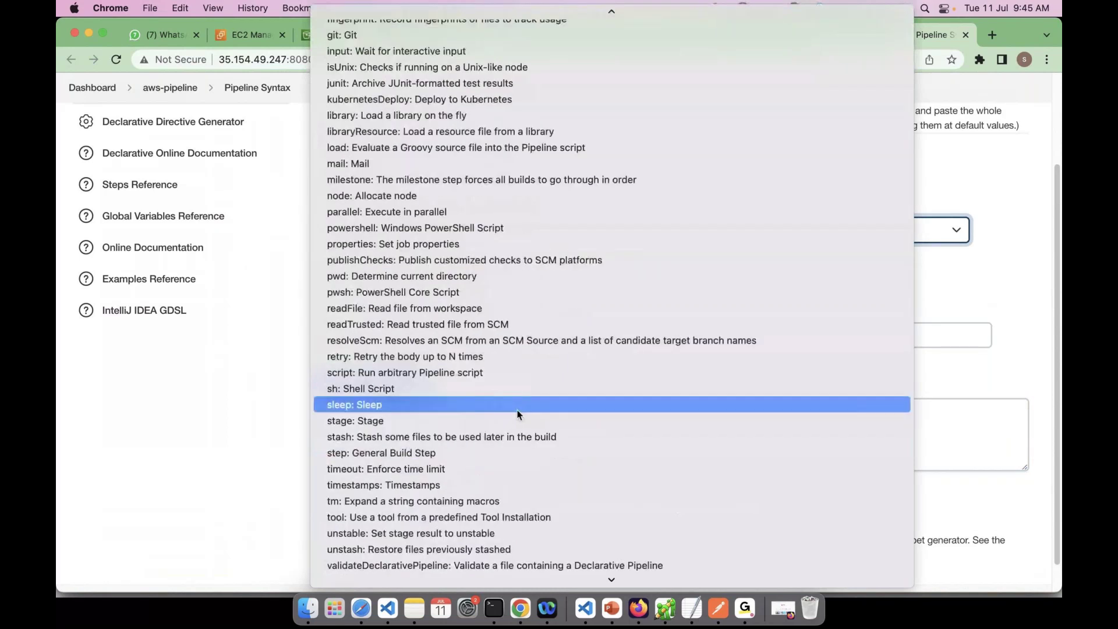
scroll(517, 414, down, 8)
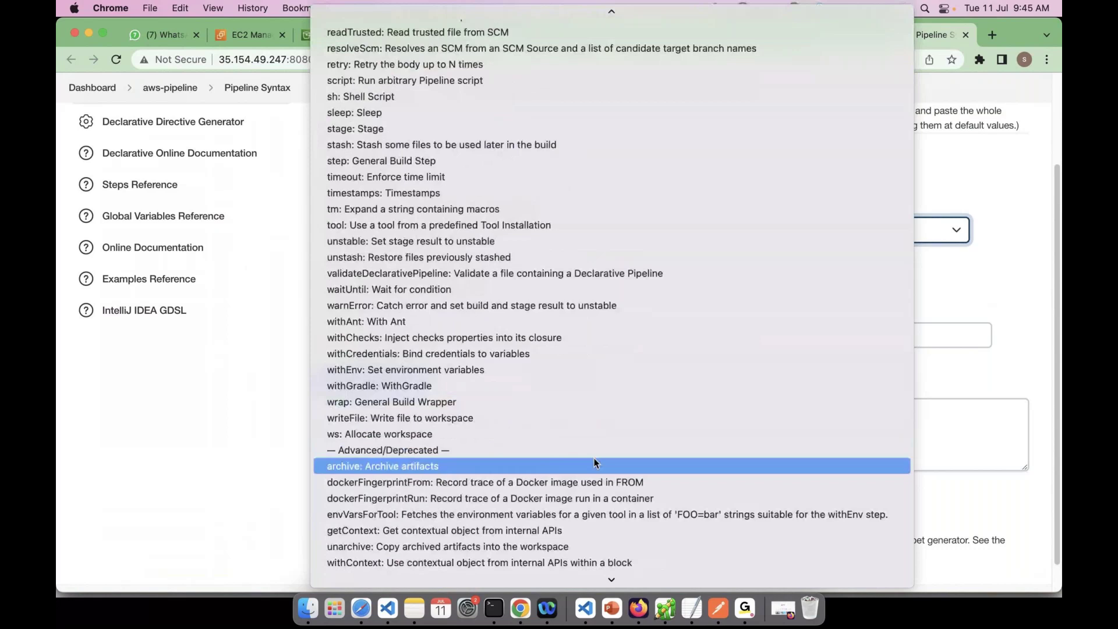
scroll(594, 457, up, 15)
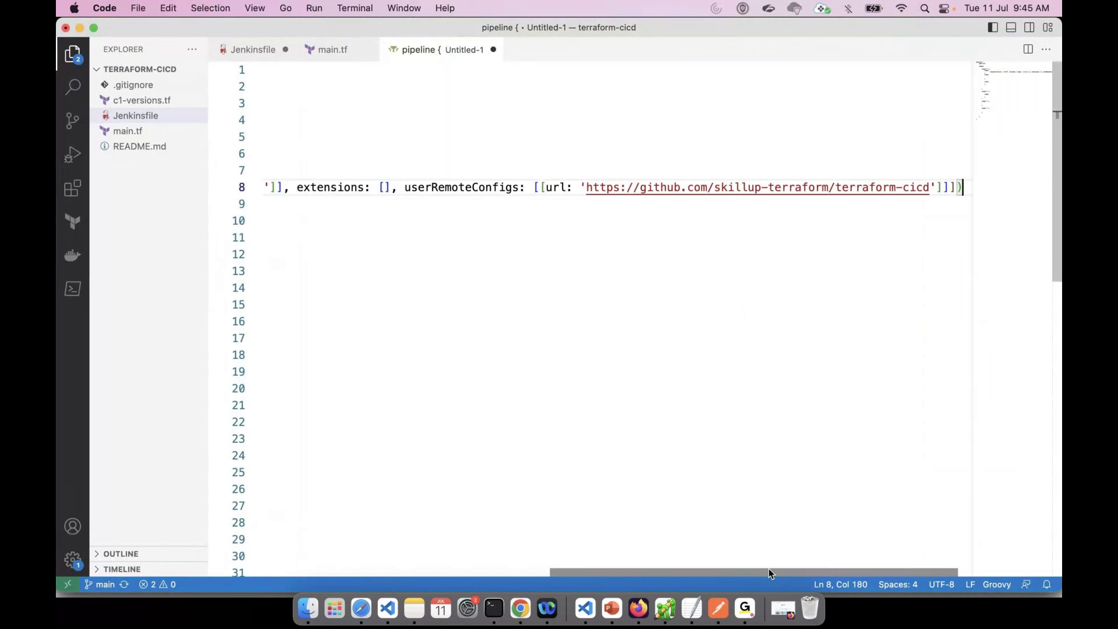
Close the untitled pipeline file and the Jenkinsfile in VS Code without saving their changes, and go to the start of main.tf.
drag(769, 569, 404, 569)
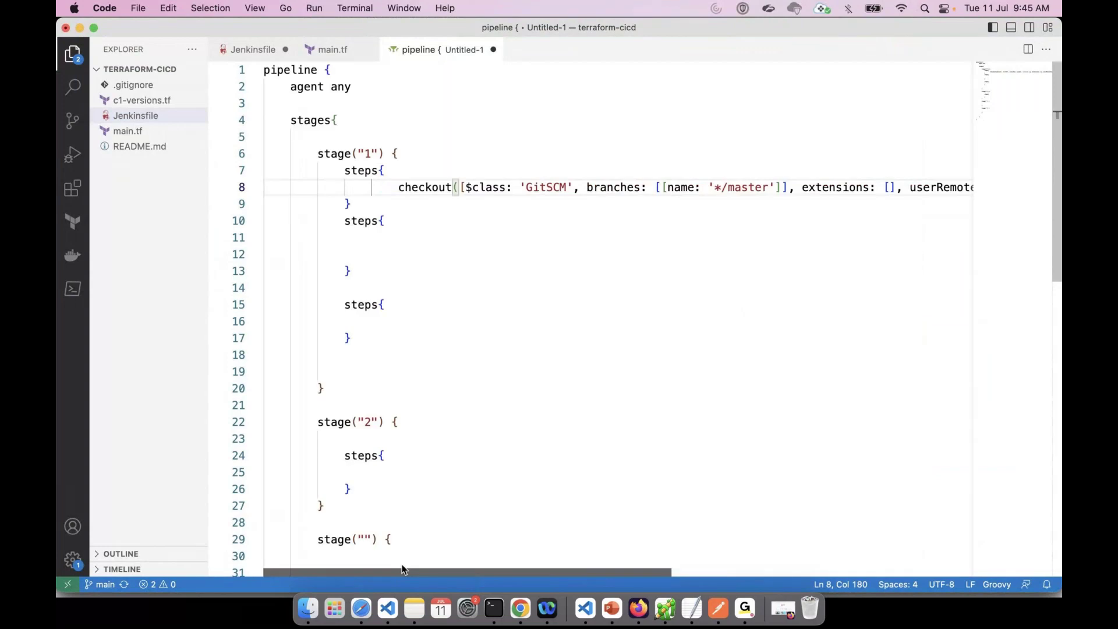
click(494, 51)
click(569, 367)
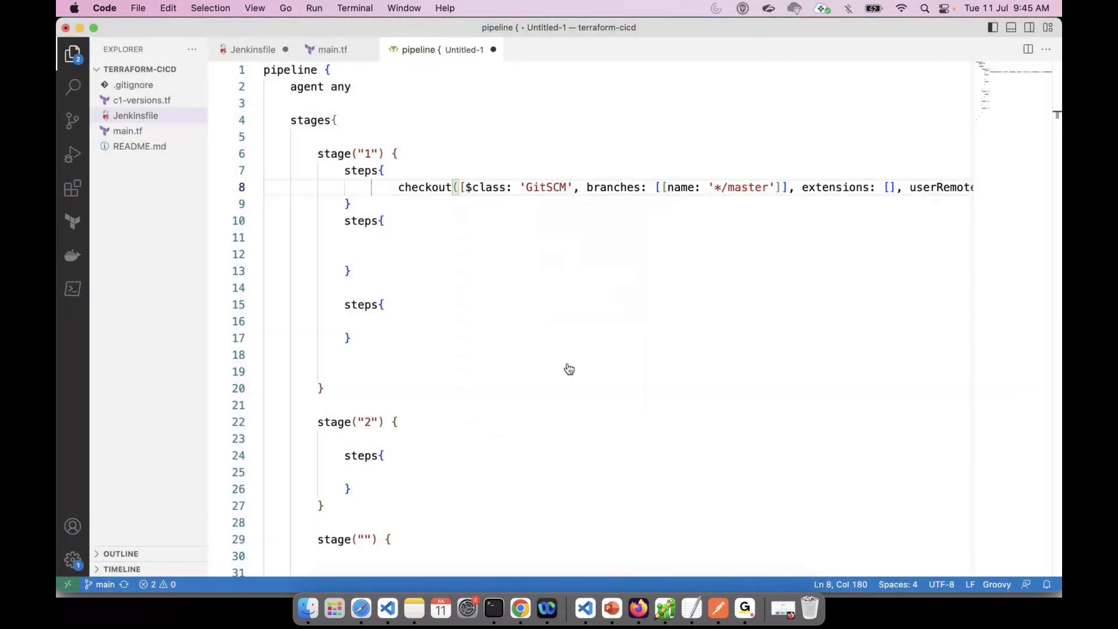
click(285, 49)
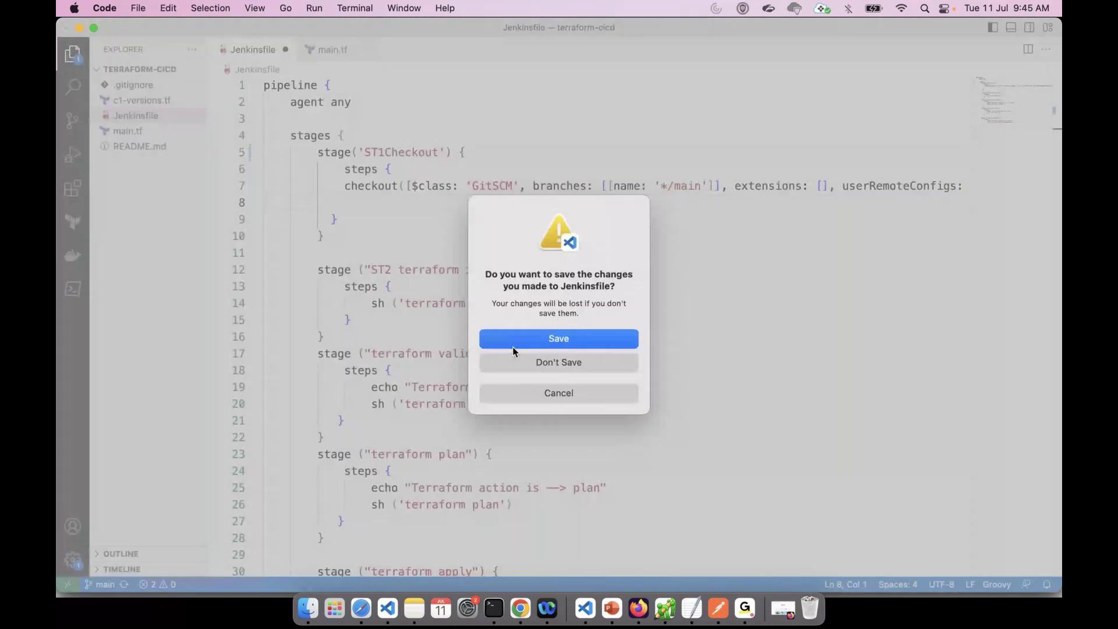
click(515, 357)
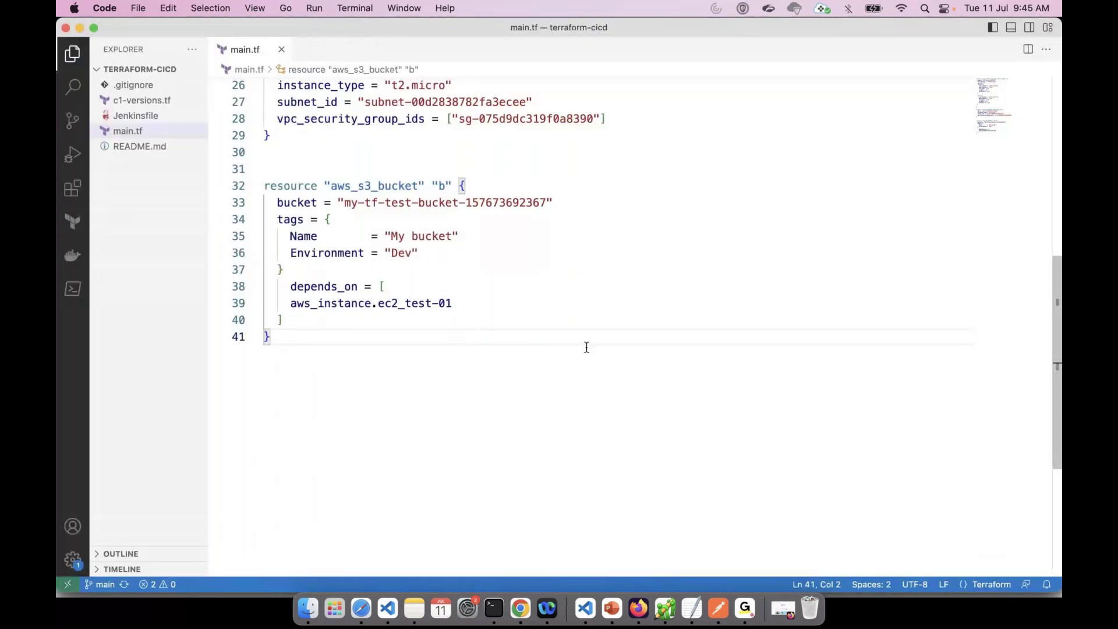
scroll(582, 344, up, 8)
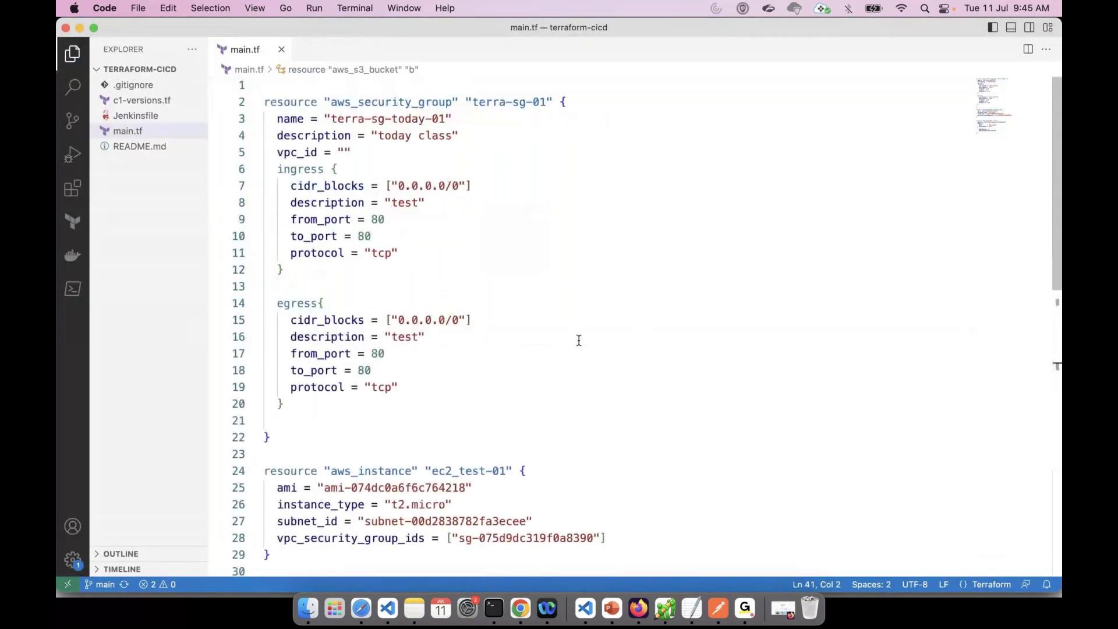
Add a tags block with an empty Name entry after vpc_security_group_ids in the aws_instance "ec2_test-01" resource of main.tf.
scroll(578, 340, down, 3)
scroll(578, 340, down, 2)
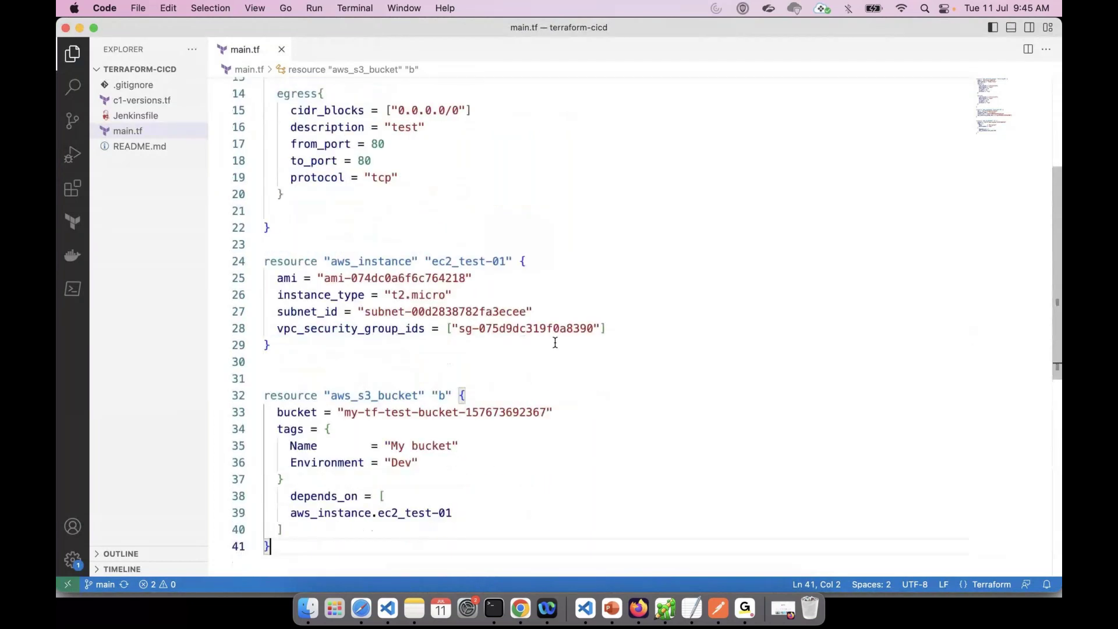
click(622, 336)
key(Return)
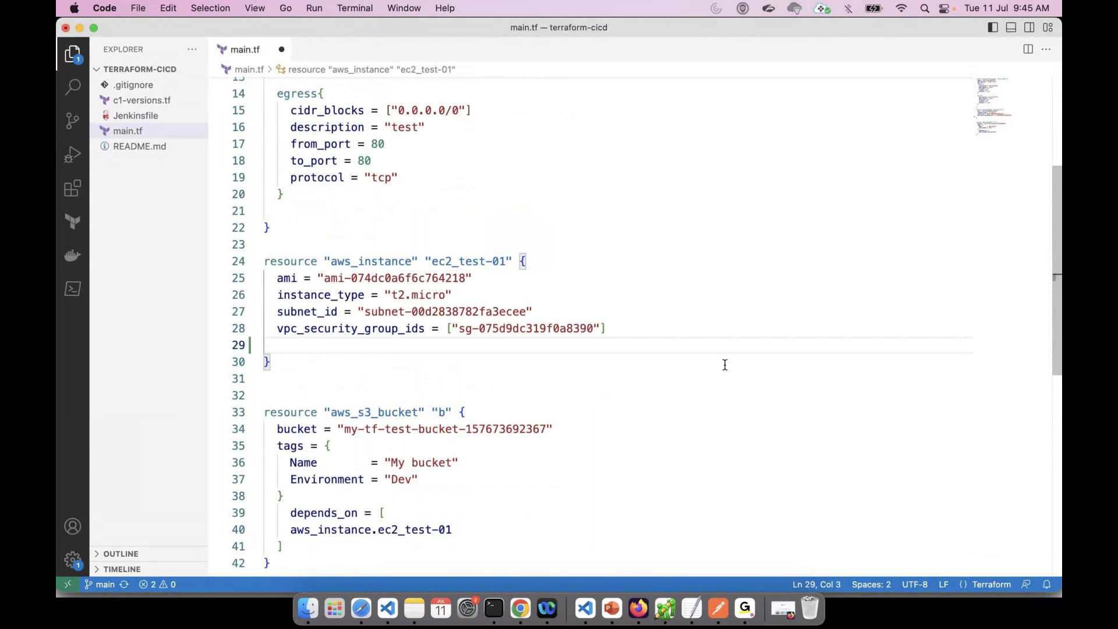
key(ctrl+space)
text(tags = {)
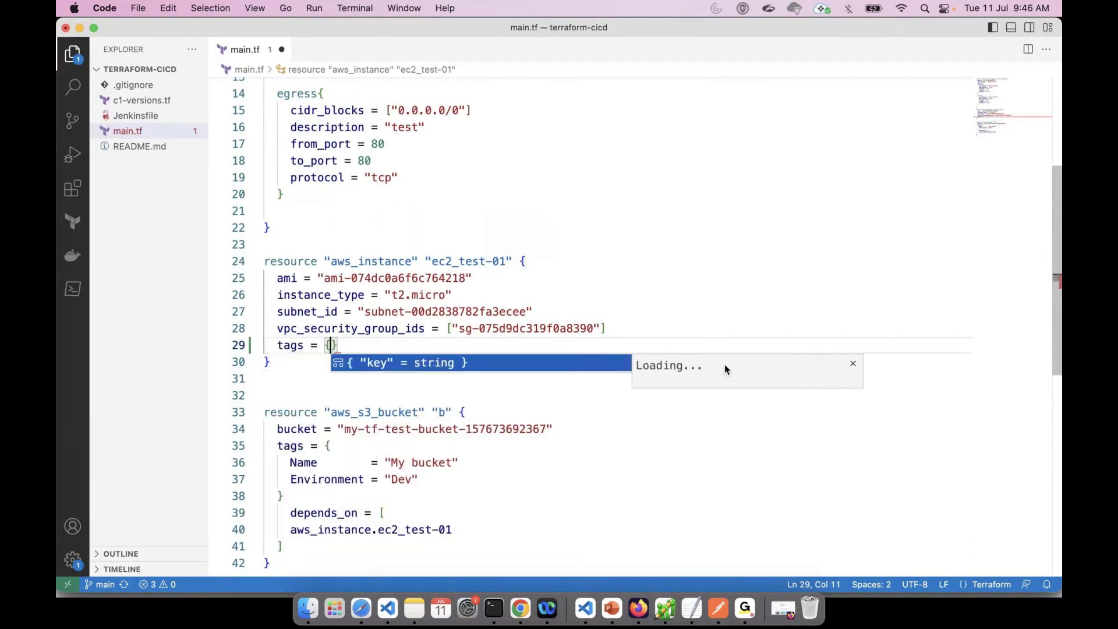
key(Return)
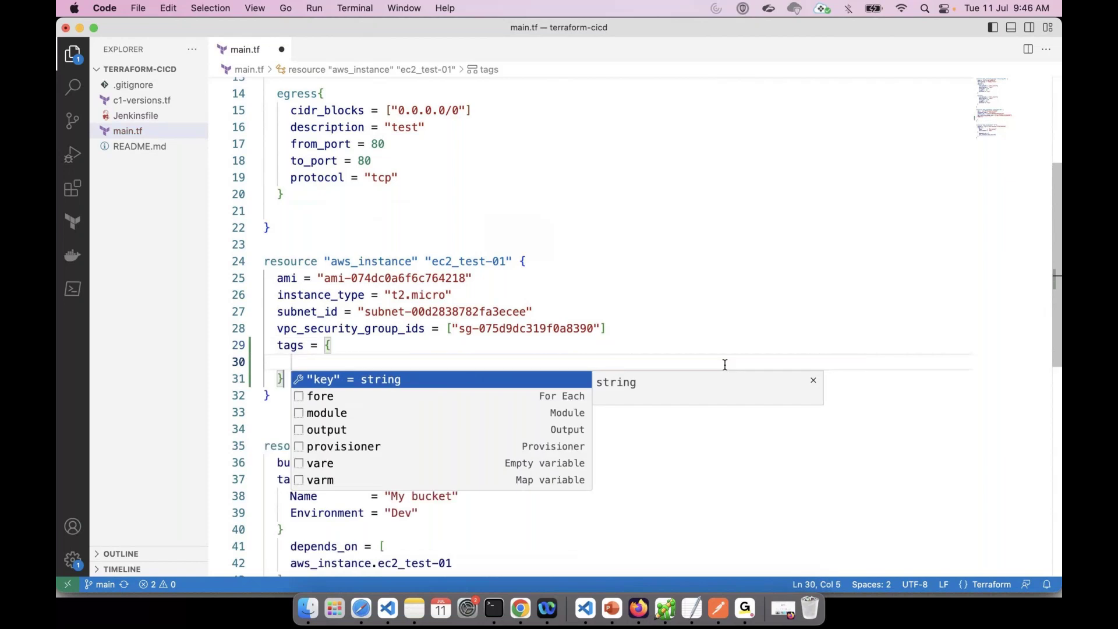
key(Return)
text(")
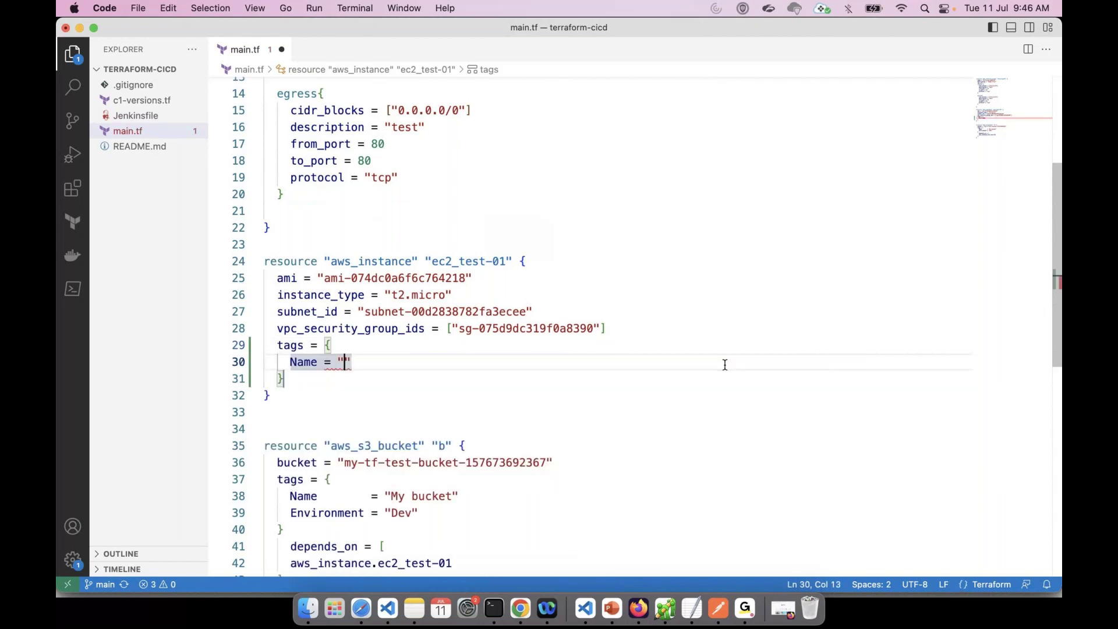
text(Dep)
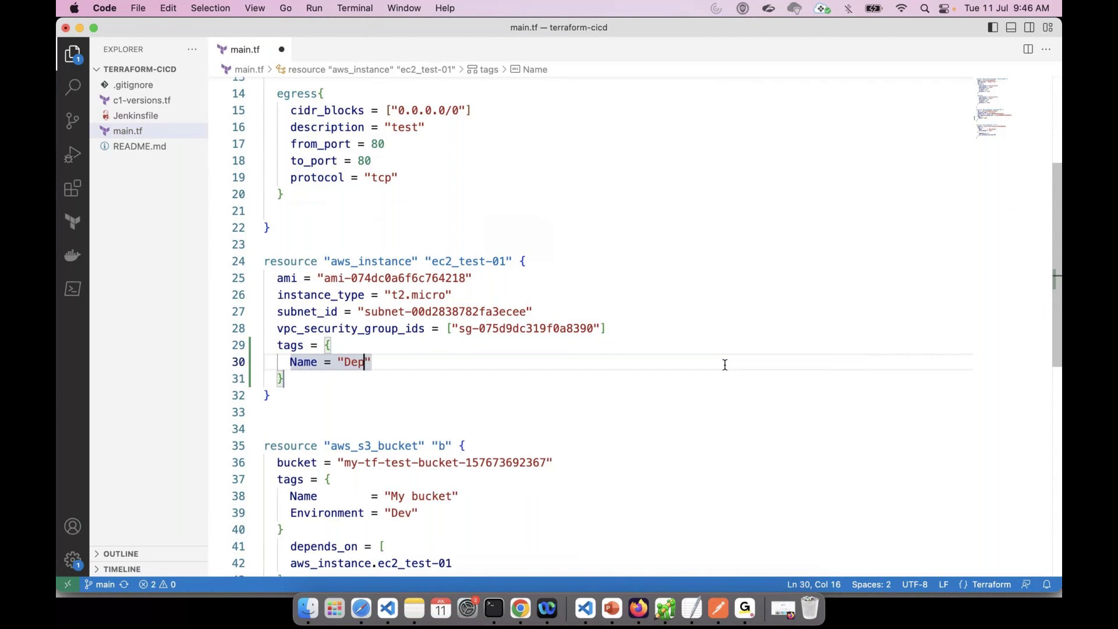
text(loyeByJ)
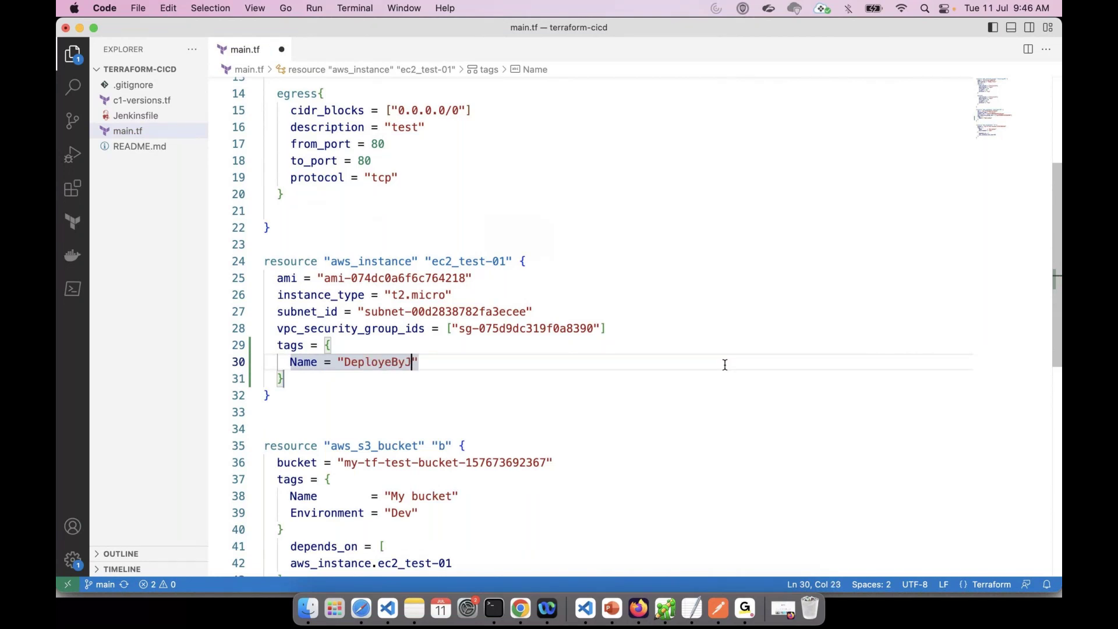
text(enkins)
key(BackSpace)
key(BackSpace)
key(BackSpace)
key(BackSpace)
key(BackSpace)
key(BackSpace)
key(BackSpace)
key(BackSpace)
key(BackSpace)
key(BackSpace)
key(BackSpace)
key(BackSpace)
key(BackSpace)
key(BackSpace)
key(BackSpace)
key(BackSpace)
Set the instance's Name tag to "CICD" and save main.tf.
text(CICD)
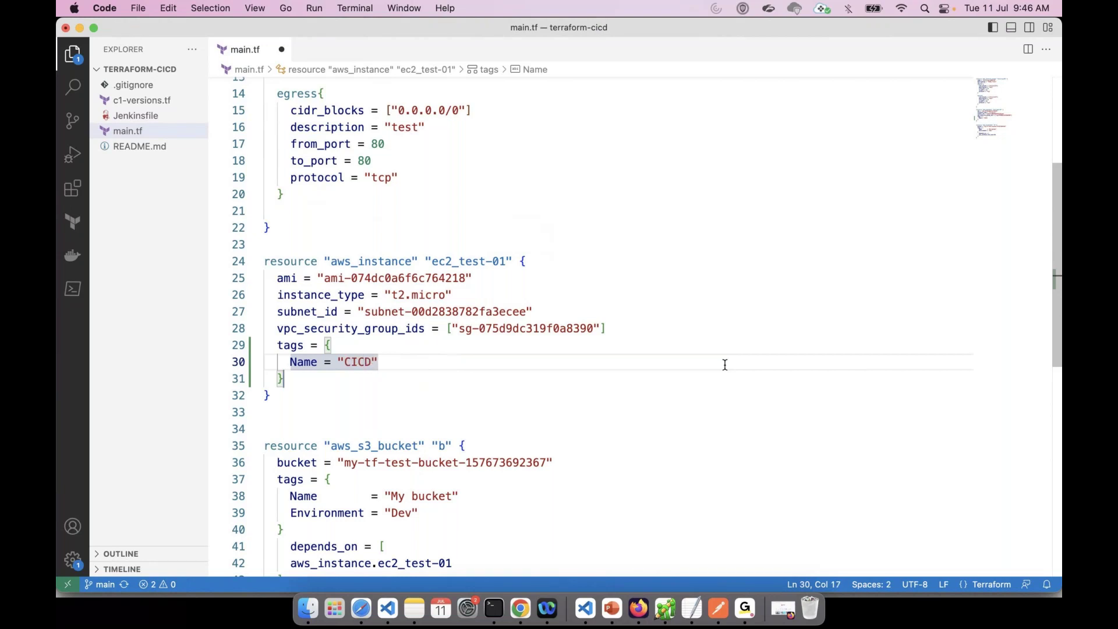
key(super+s)
Open and enlarge the integrated terminal, clear its output, and check the repository's state with git status.
key(ctrl+grave)
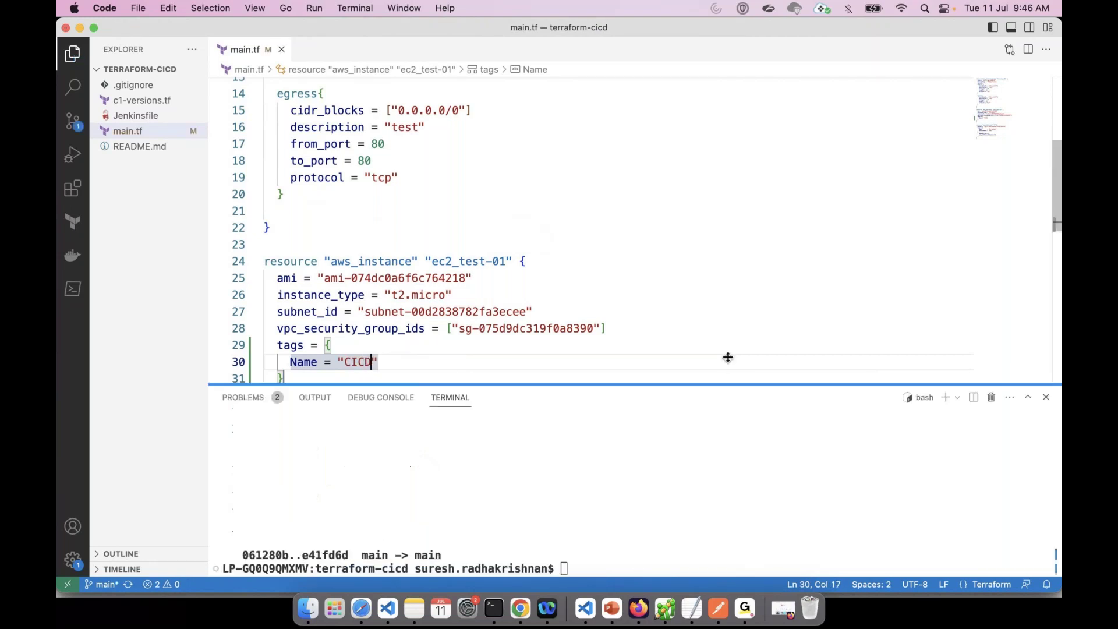
drag(728, 357, 728, 282)
click(623, 218)
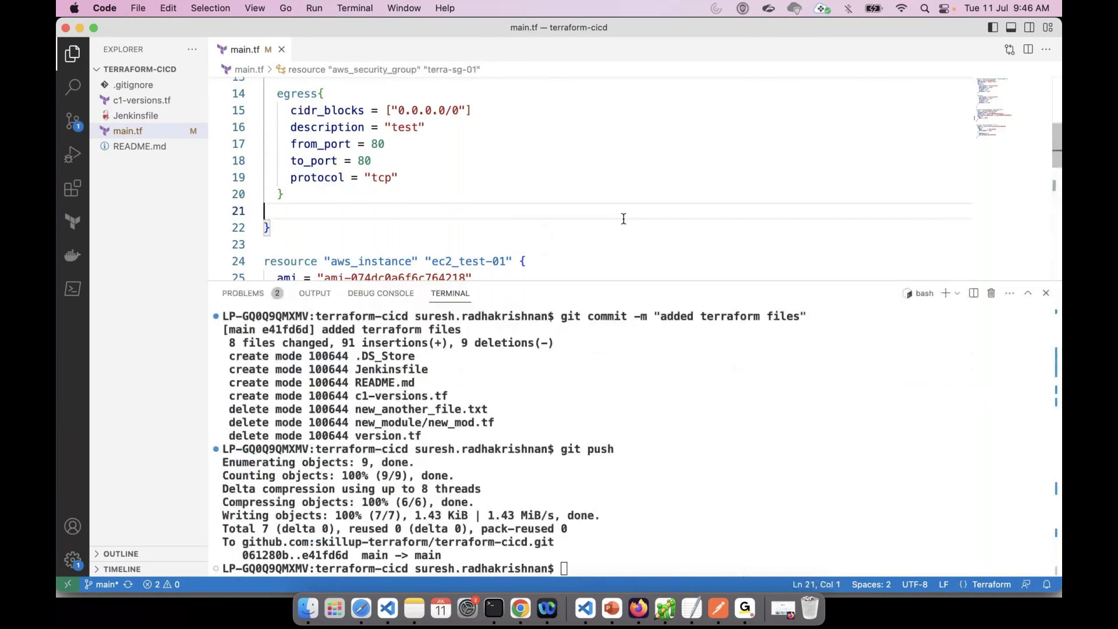
click(746, 460)
key(ctrl+l)
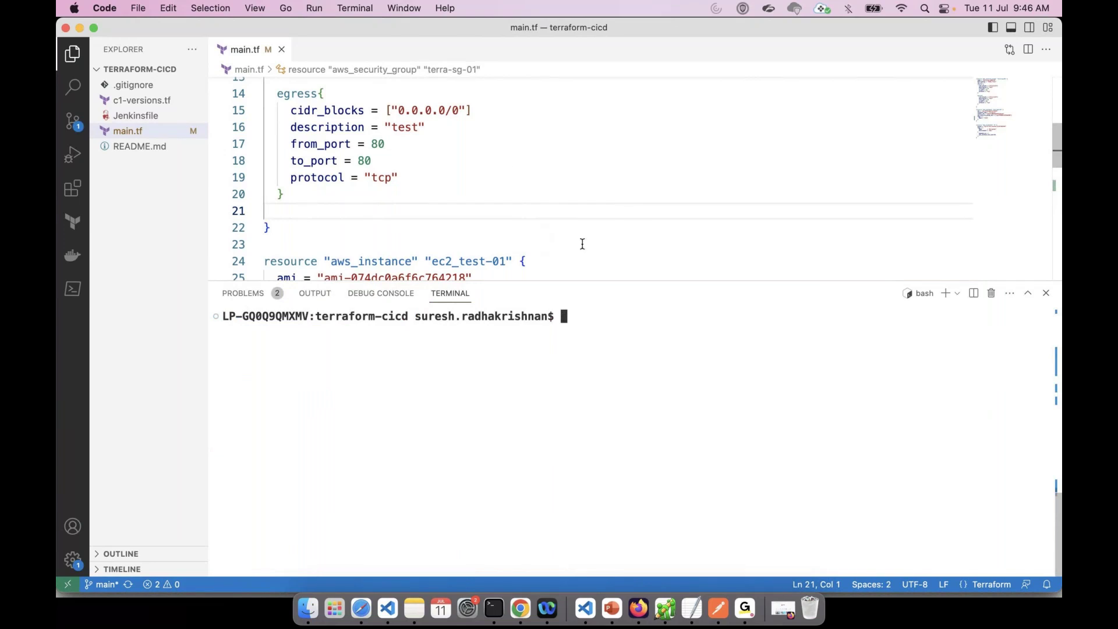
scroll(590, 238, down, 3)
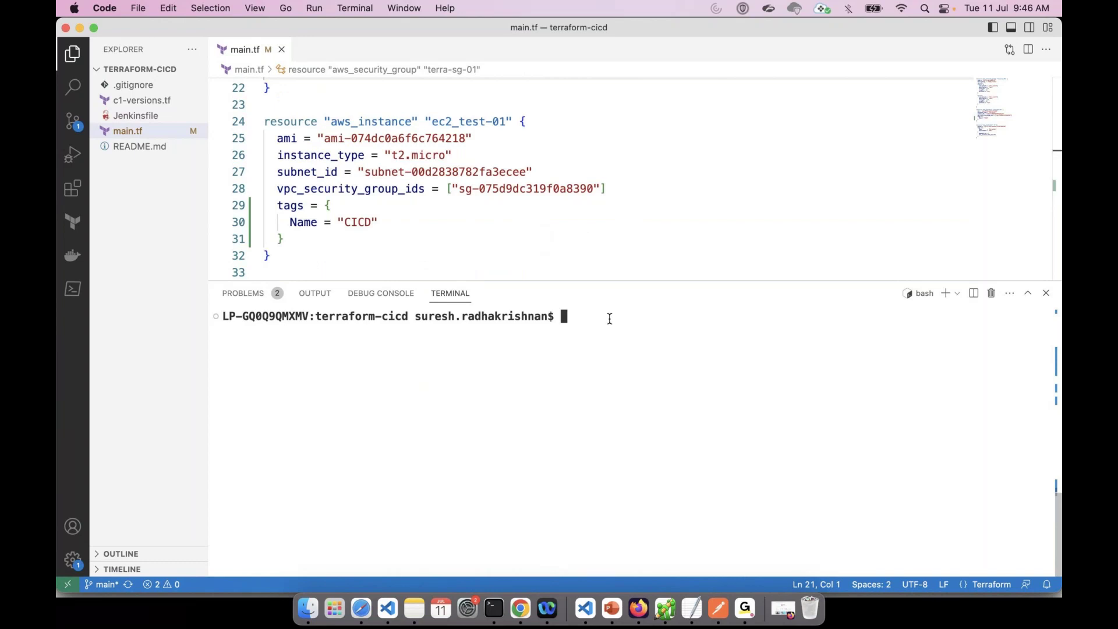
text(git status)
key(Return)
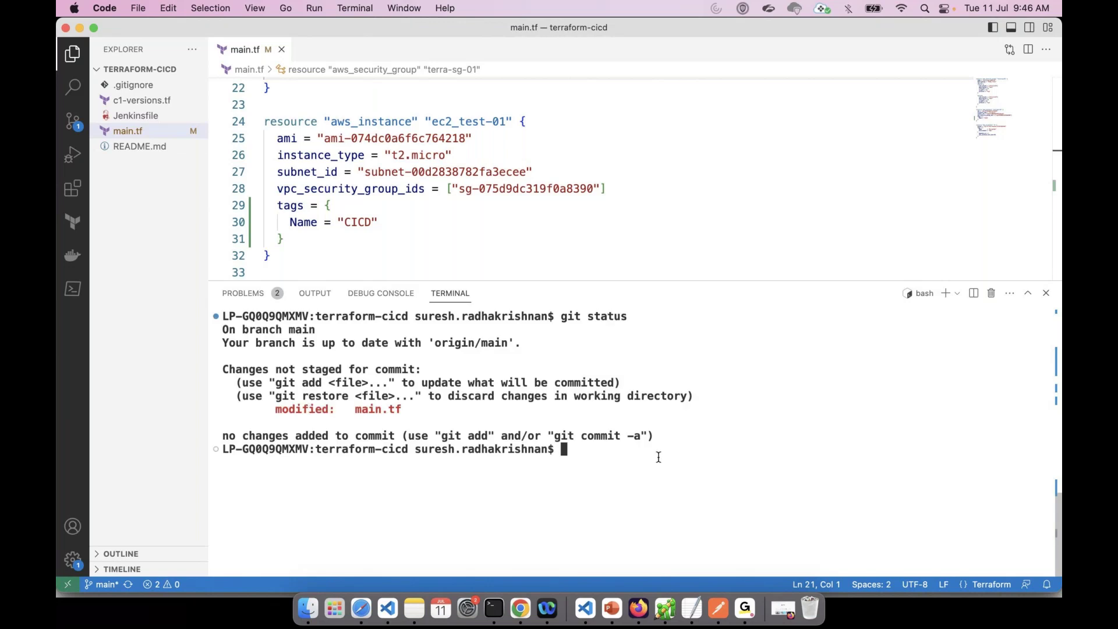
Commit all changes with the message "updated instance name" and push them to the remote repository.
text(git add )
text(.)
key(Return)
text(git commit)
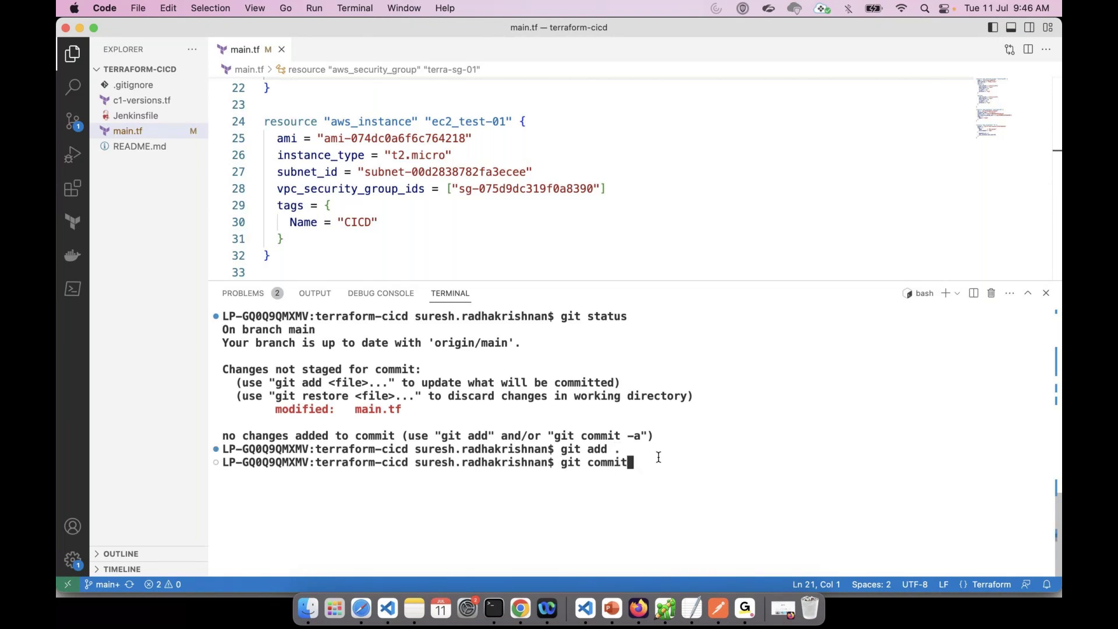
text( -m "updated instan)
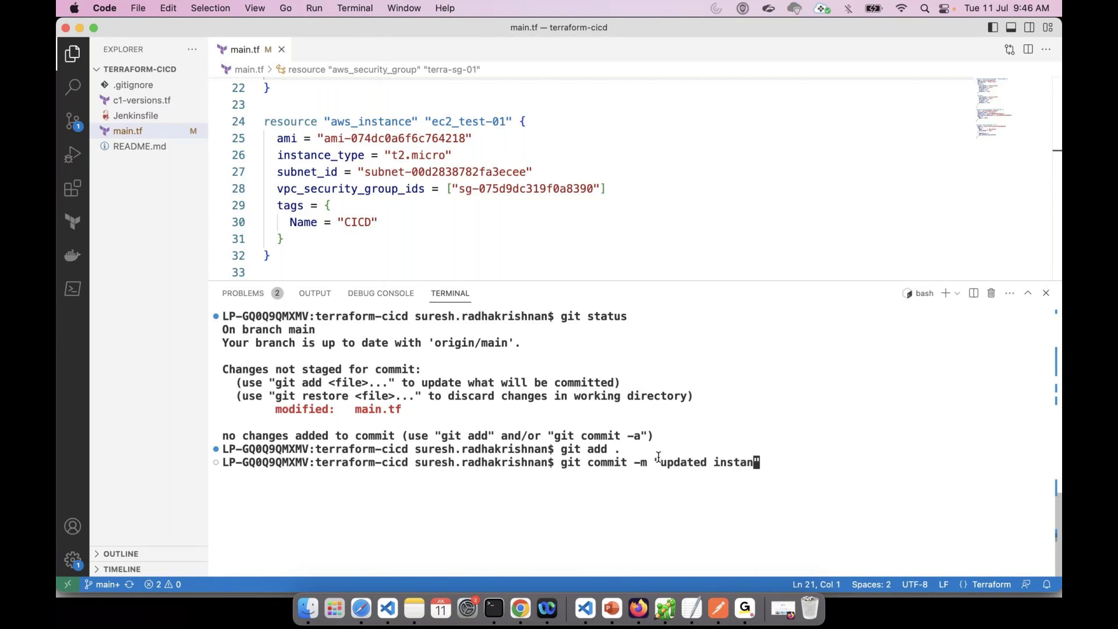
text(ce name")
key(Return)
text(git push)
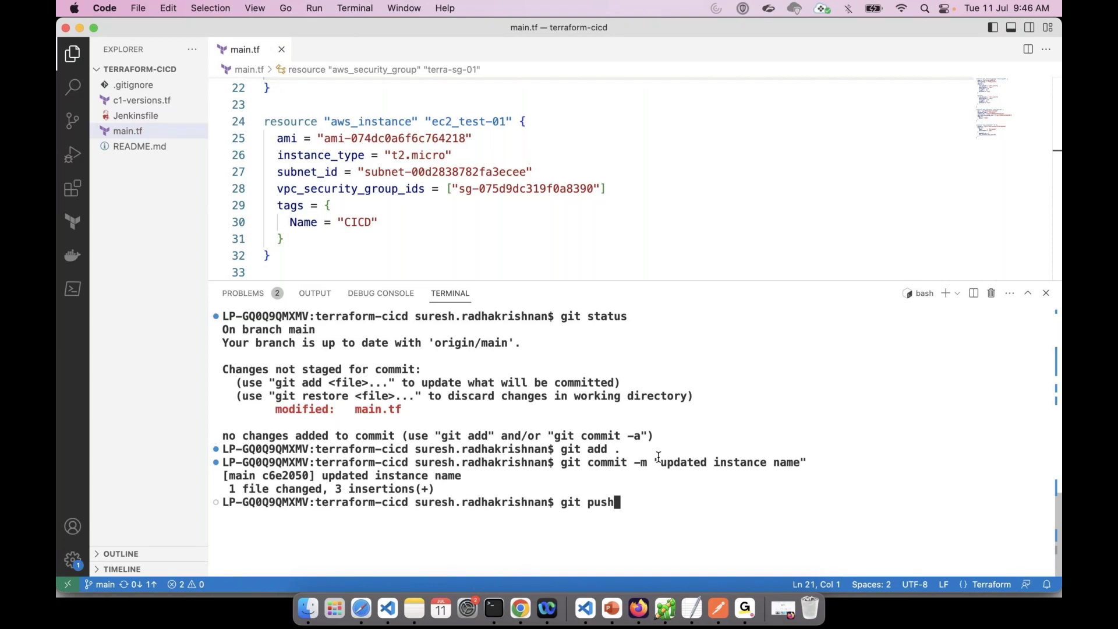
key(Return)
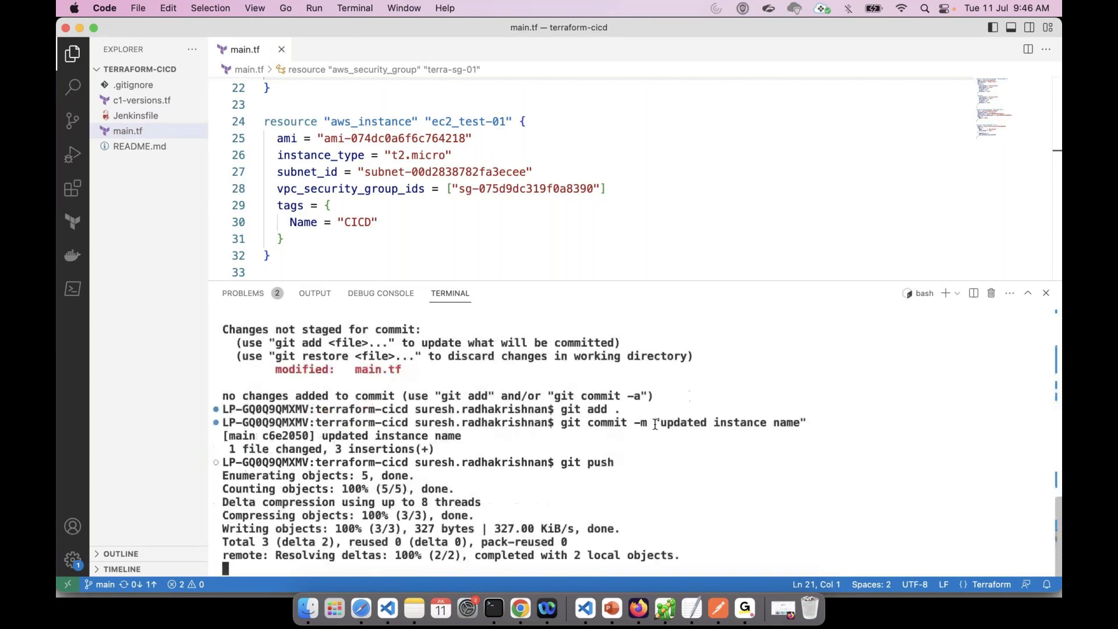
Switch to Chrome and reload the terraform-cicd repository page on GitHub to examine its latest commit.
click(523, 610)
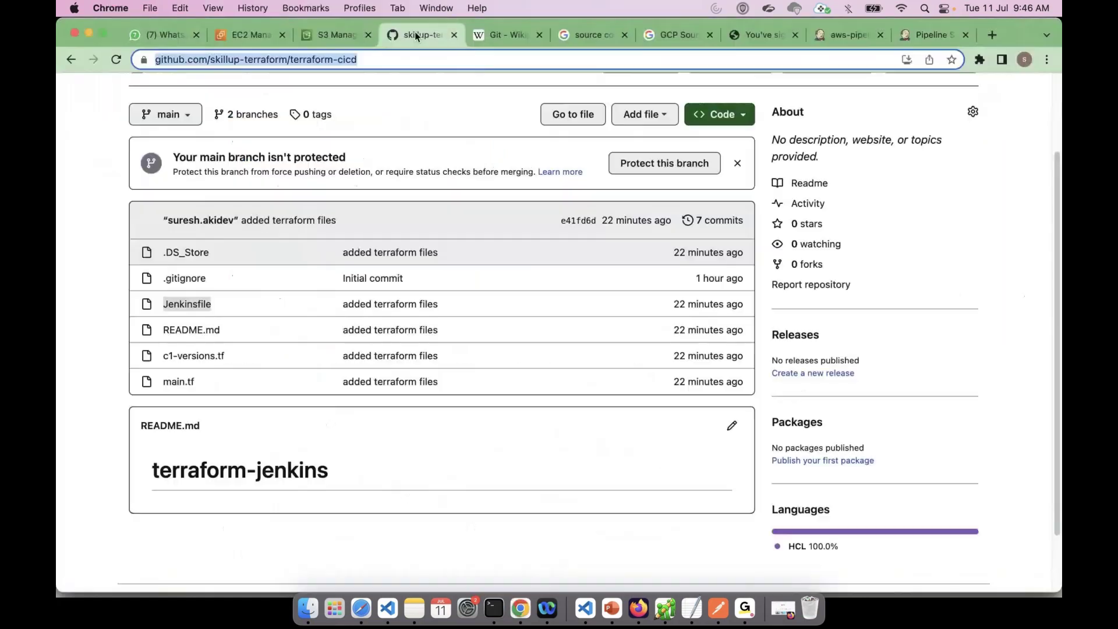
scroll(119, 76, up, 3)
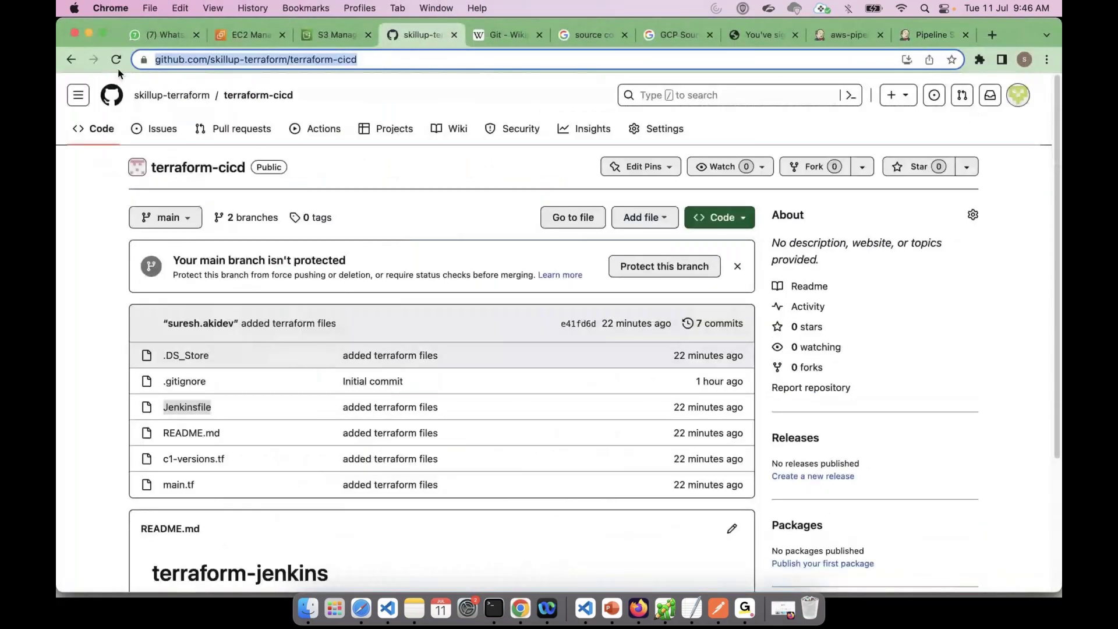
click(116, 59)
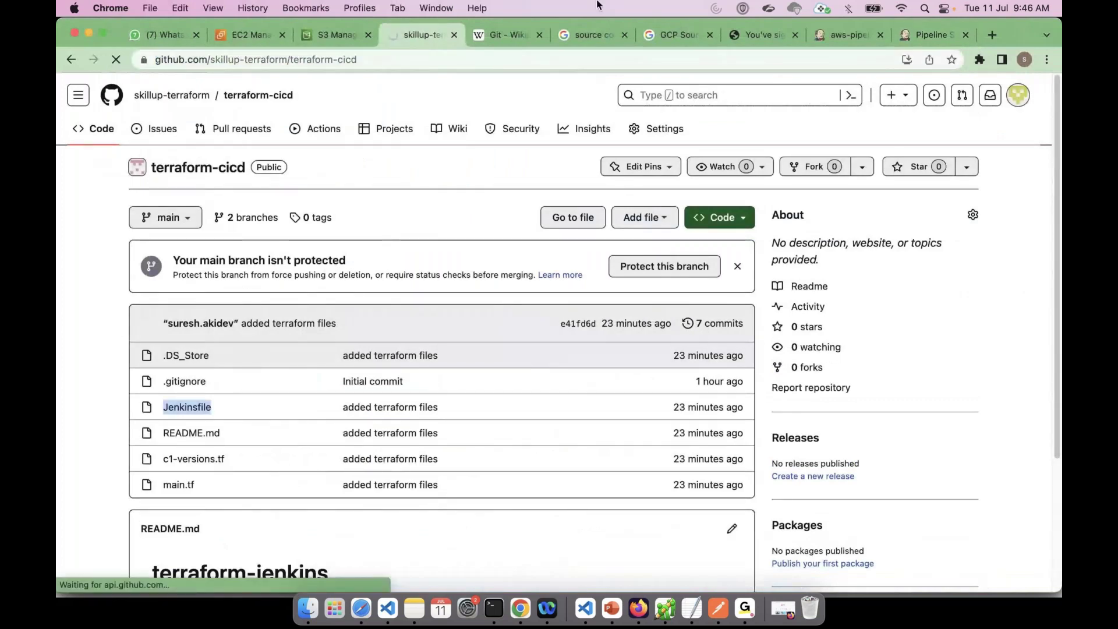
scroll(501, 392, down, 1)
scroll(501, 392, down, 1)
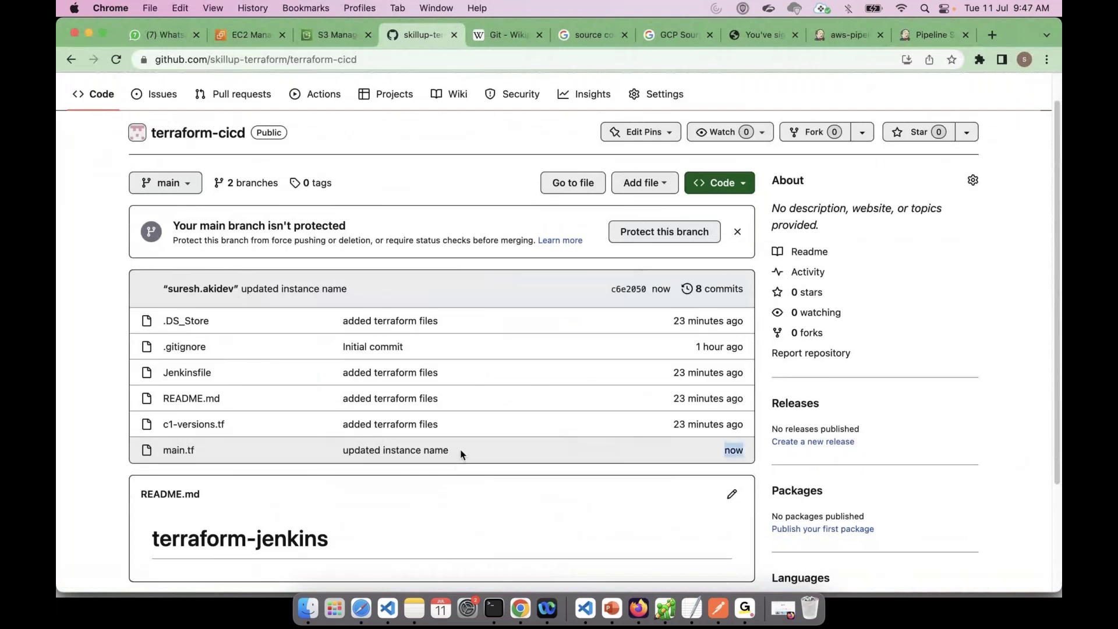
Open main.tf in the GitHub repository, examine the instance's tags block, and return to the repository's file list.
triple_click(460, 454)
click(182, 454)
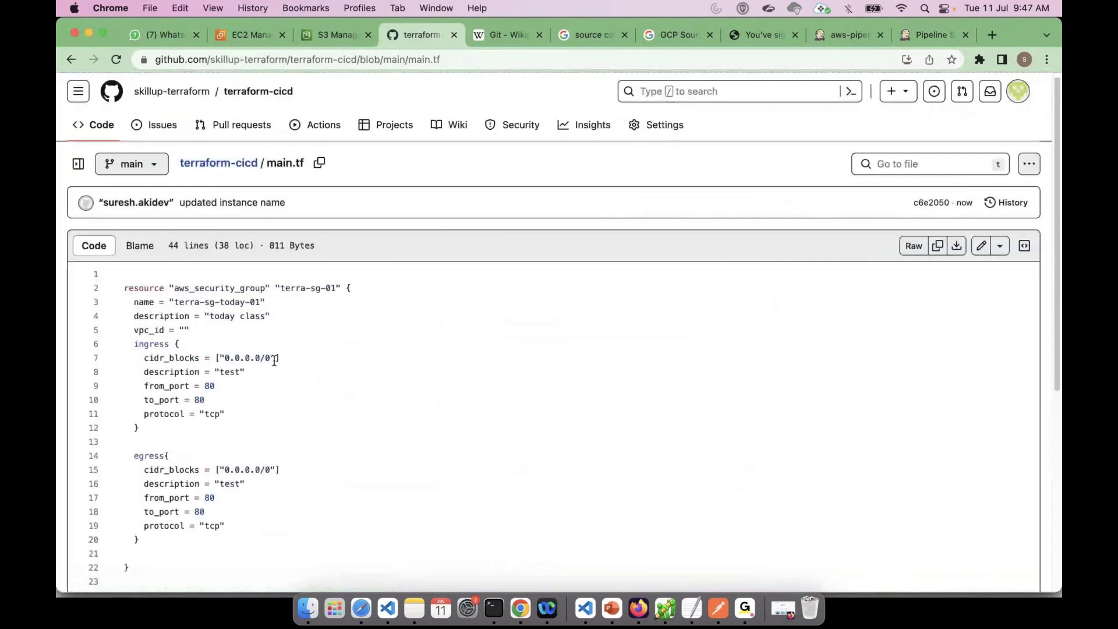
scroll(274, 360, down, 5)
drag(143, 370, 123, 343)
click(303, 347)
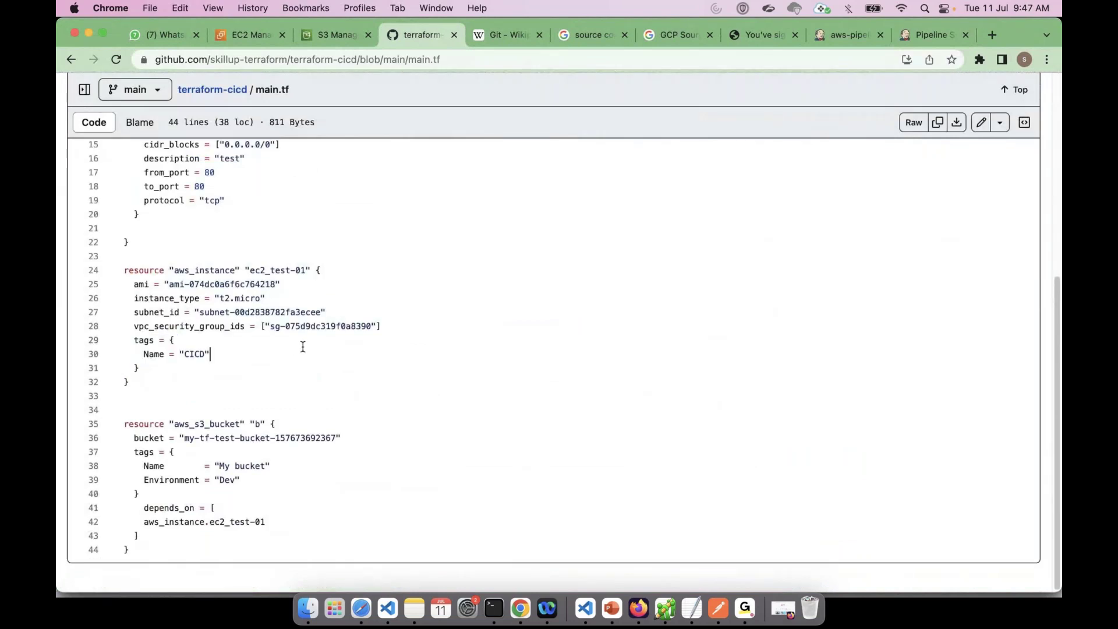
scroll(239, 173, up, 10)
click(238, 173)
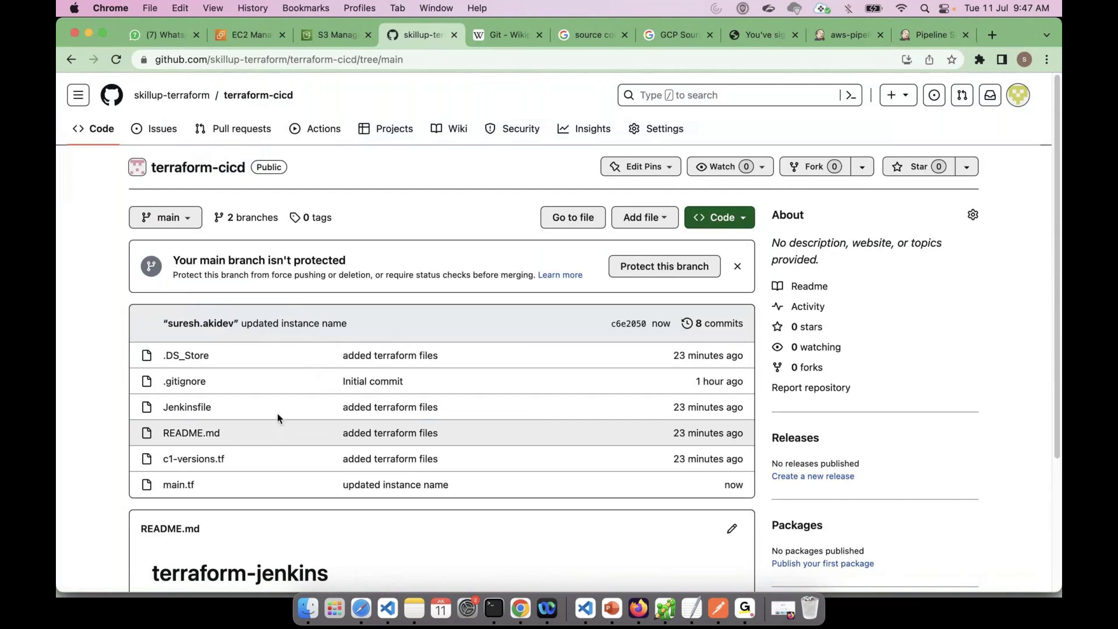
Show the Instances list in the AWS EC2 console and examine the entry of the unnamed running instance.
key(super+2)
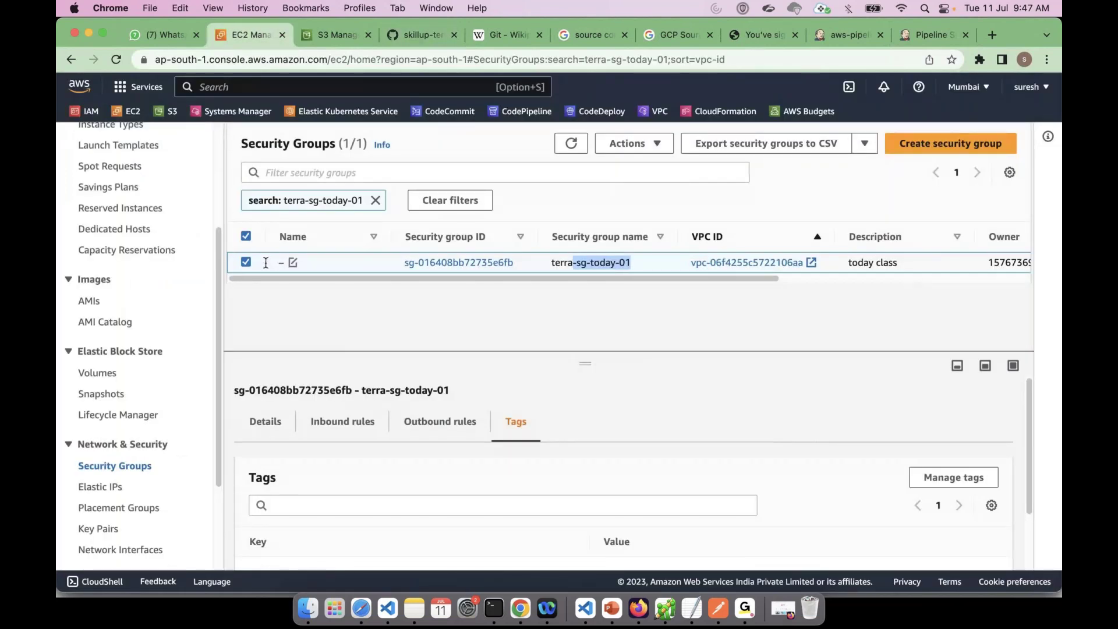
scroll(113, 280, up, 5)
click(114, 278)
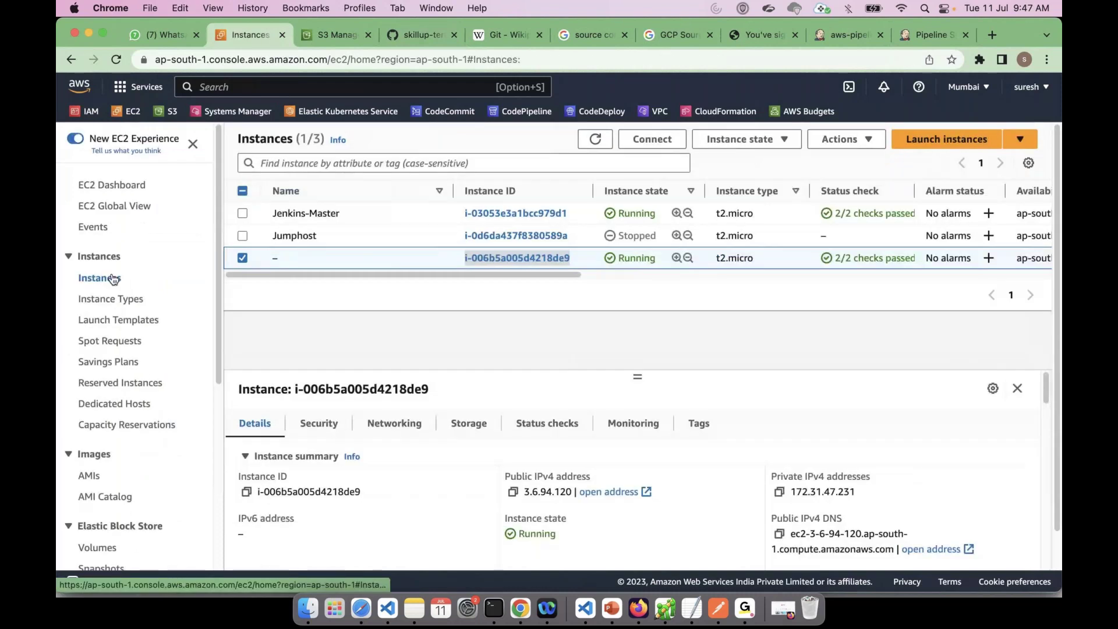
click(242, 258)
key(super+Tab)
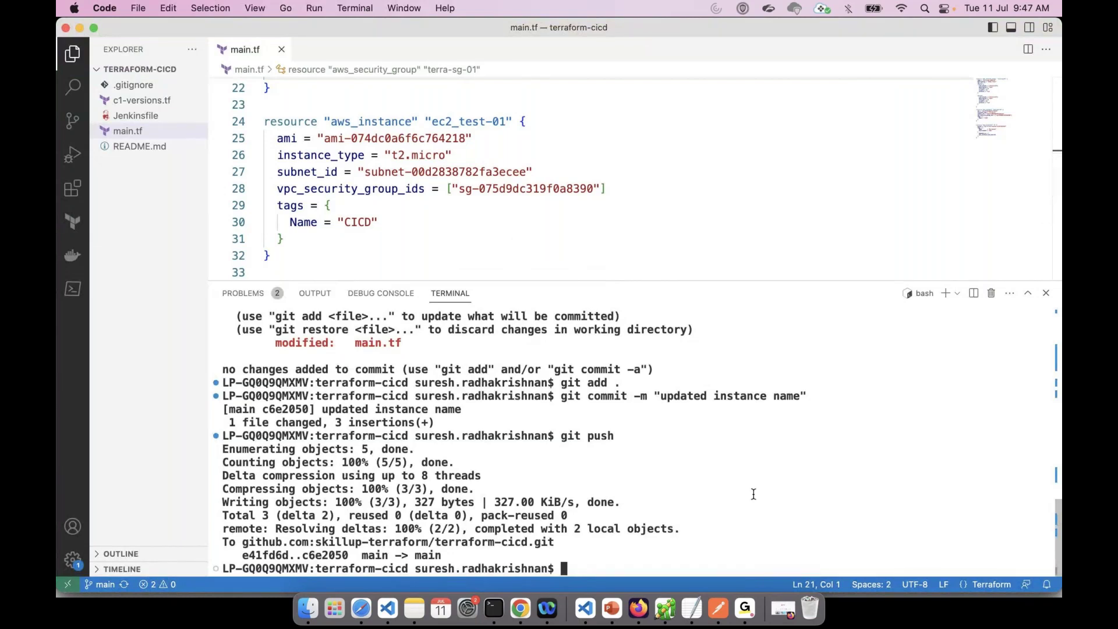
click(746, 612)
click(555, 352)
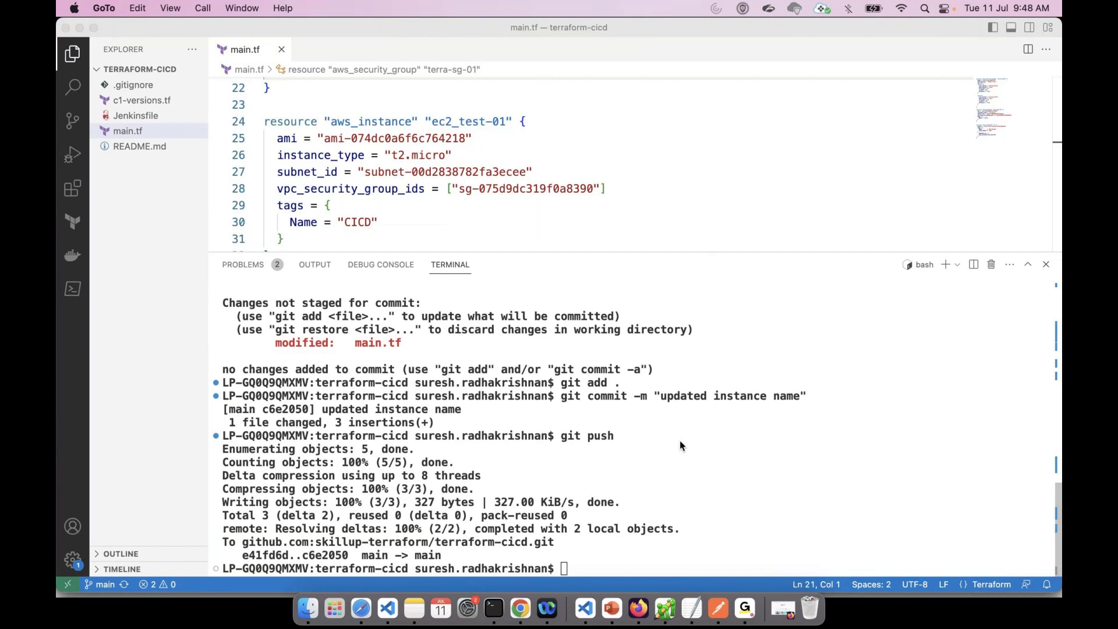
click(590, 612)
Switch to Jenkins in Chrome, open the aws-pipeline job page from its configuration, and start a new build.
key(super+Tab)
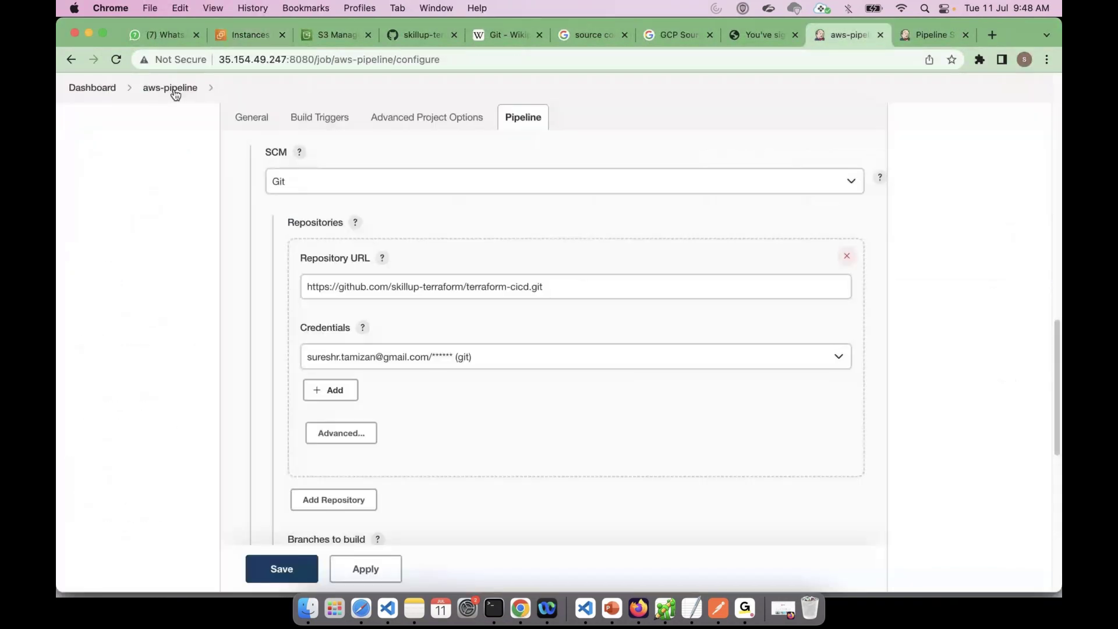
click(171, 89)
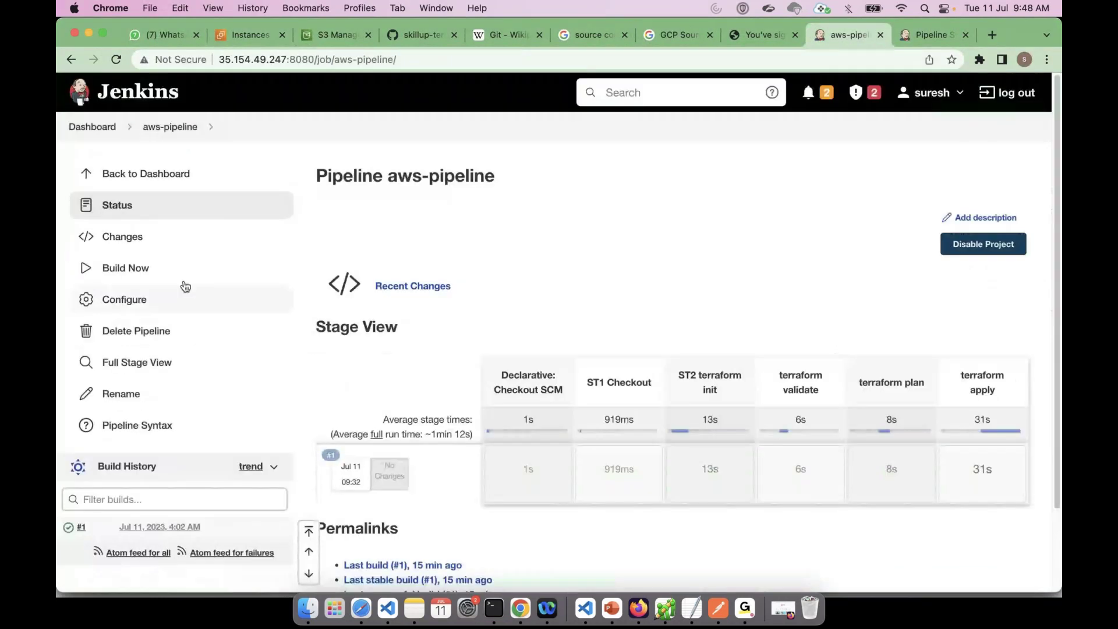
click(135, 270)
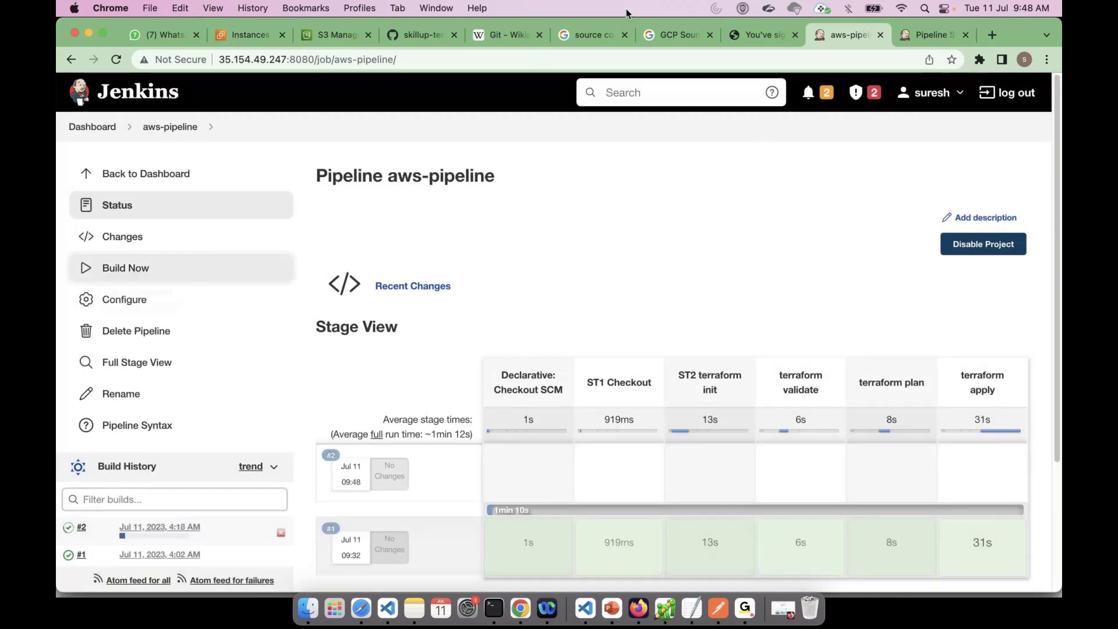
Open build #2 of aws-pipeline and examine its console output through to the end.
scroll(233, 408, down, 1)
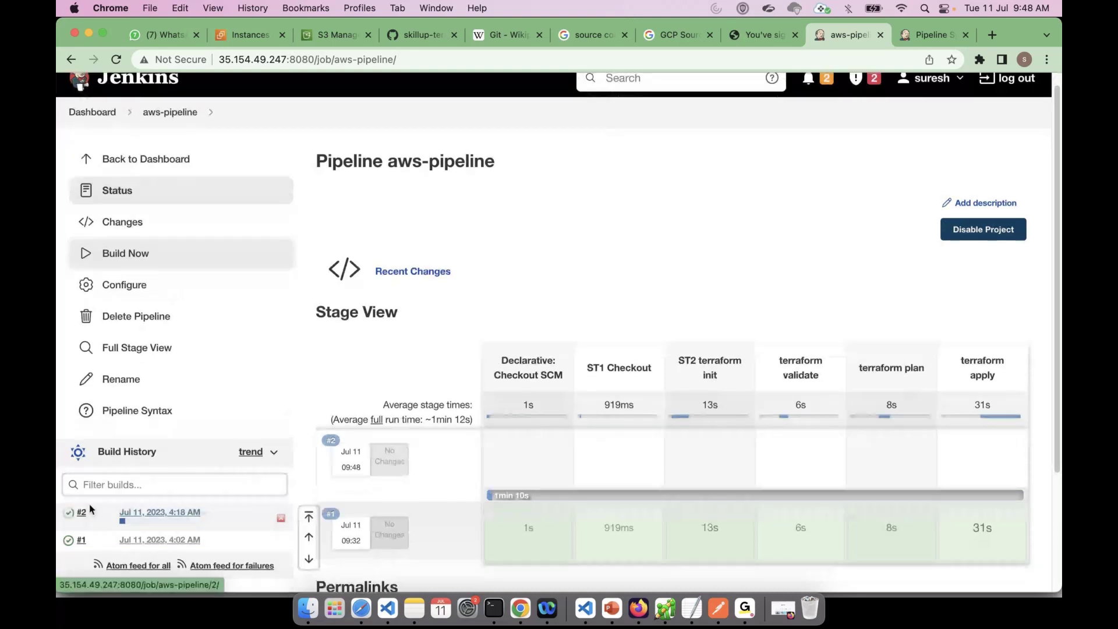
click(141, 516)
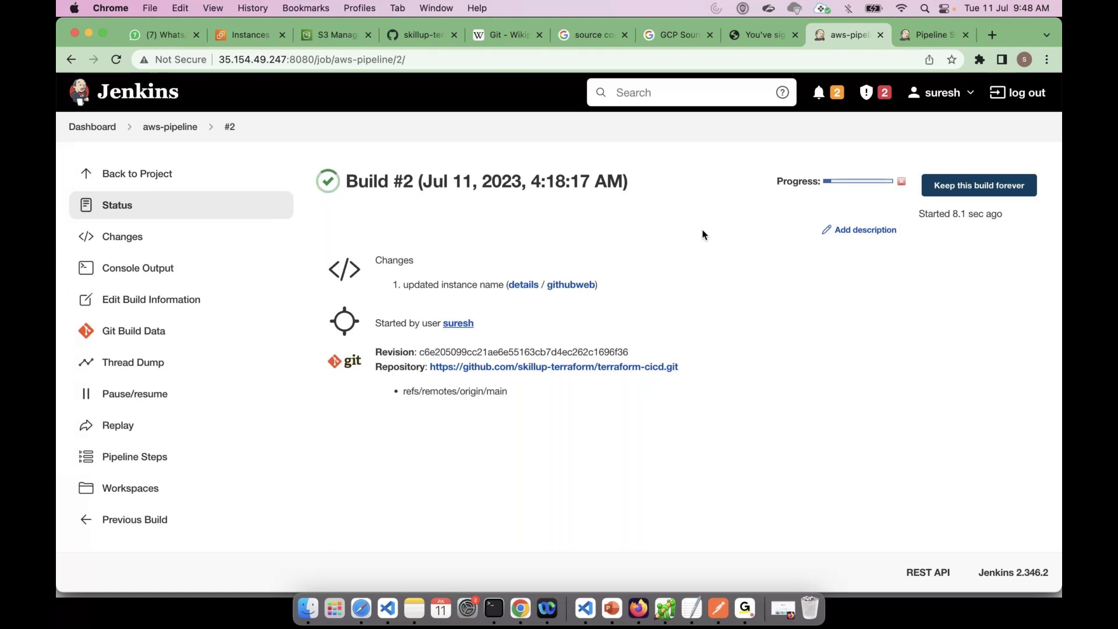
click(166, 267)
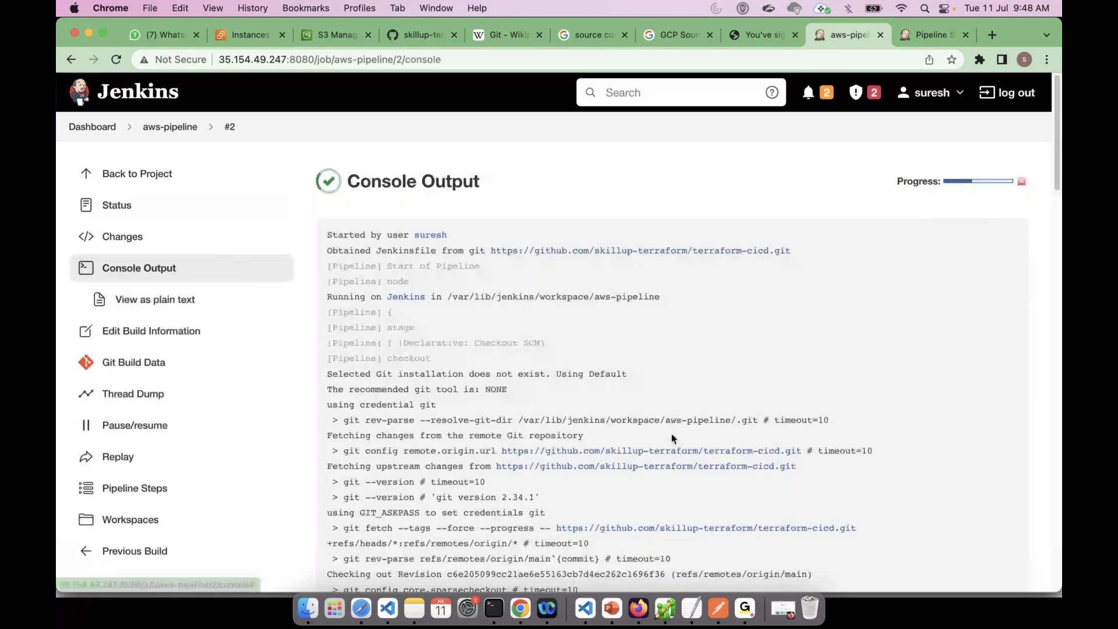
key(End)
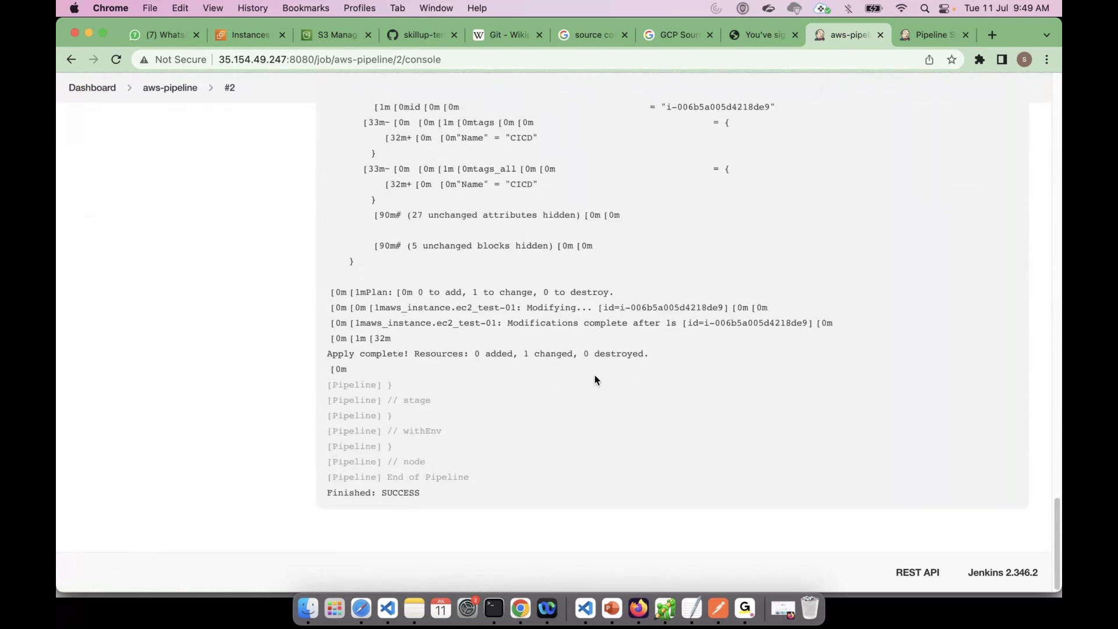
Review the terraform plan section in build #2's console output and check the instance names in the AWS EC2 Instances list.
scroll(595, 380, up, 5)
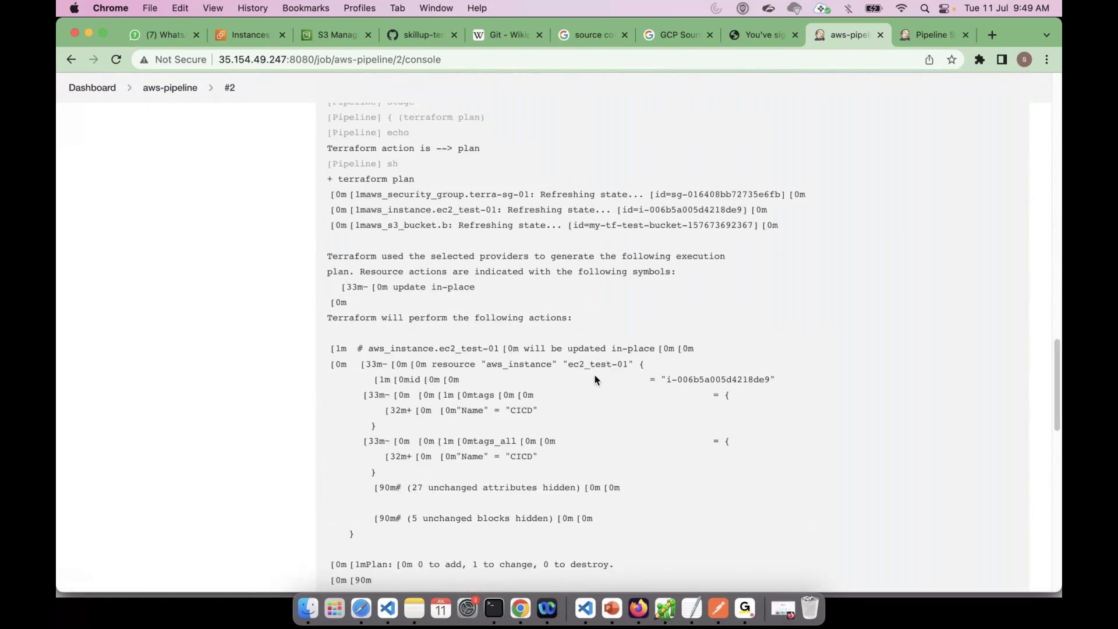
scroll(594, 380, up, 1)
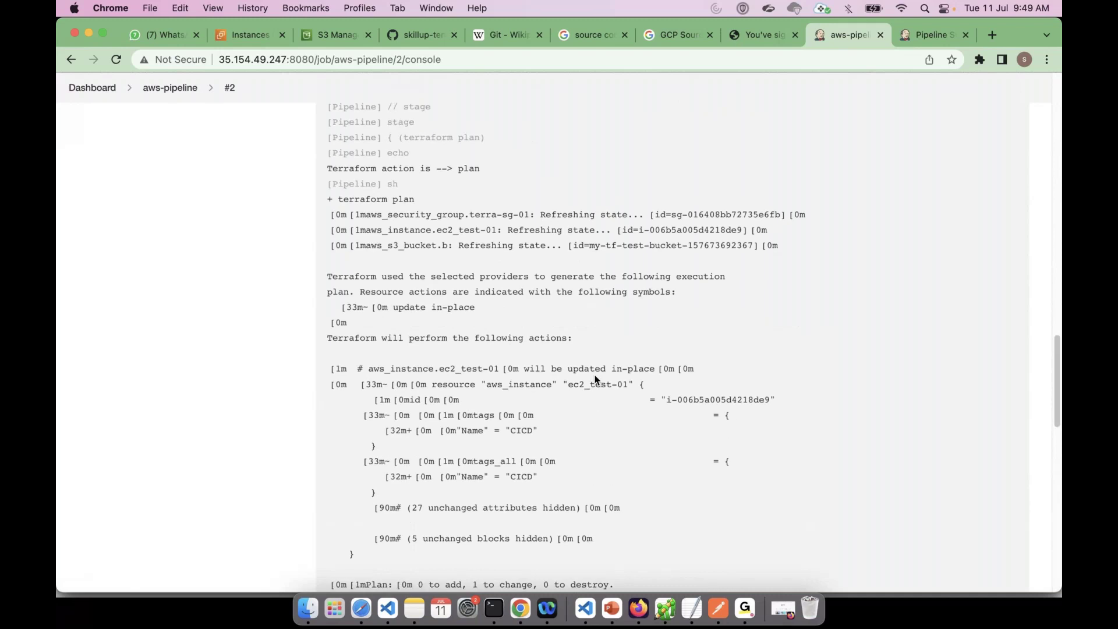
scroll(477, 147, up, 15)
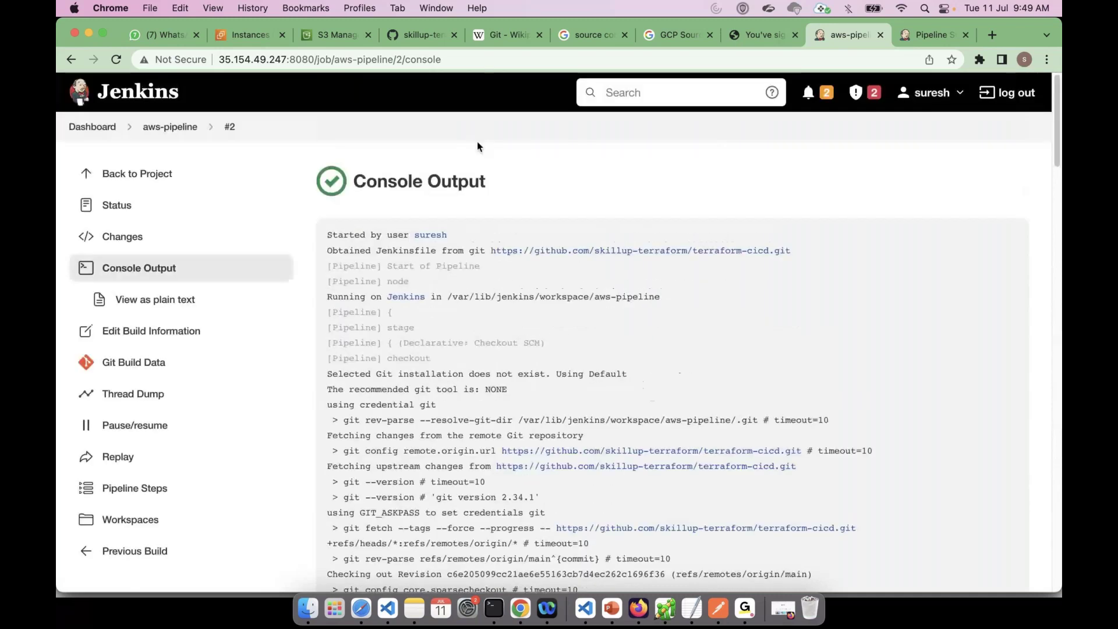
click(243, 33)
mouse_move(309, 256)
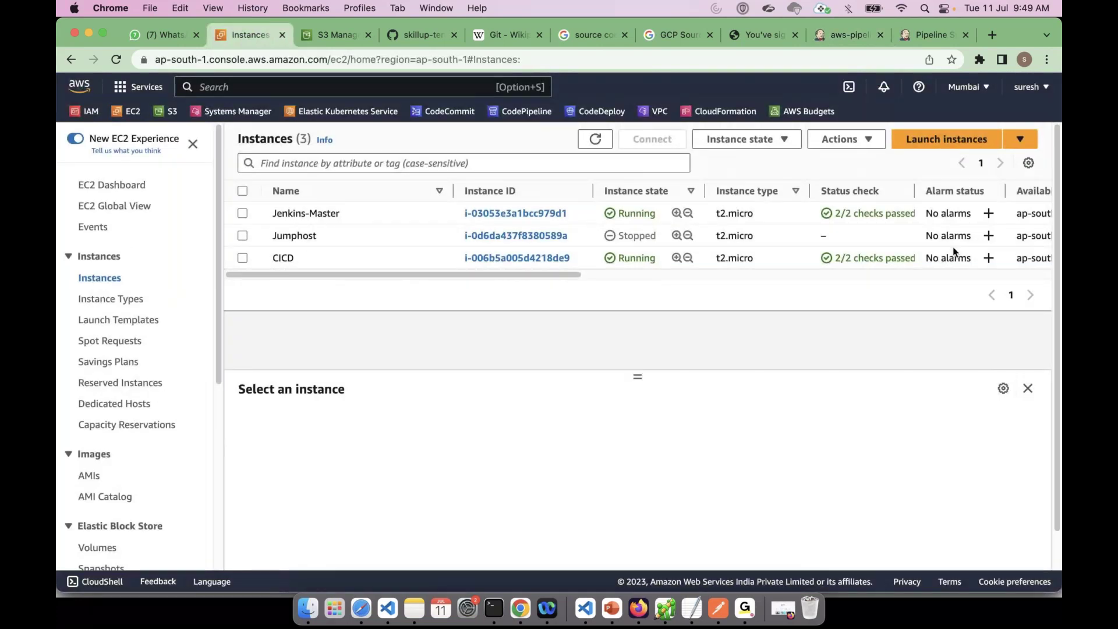
Switch back to Jenkins and return to the aws-pipeline job page to examine its Stage View.
click(849, 35)
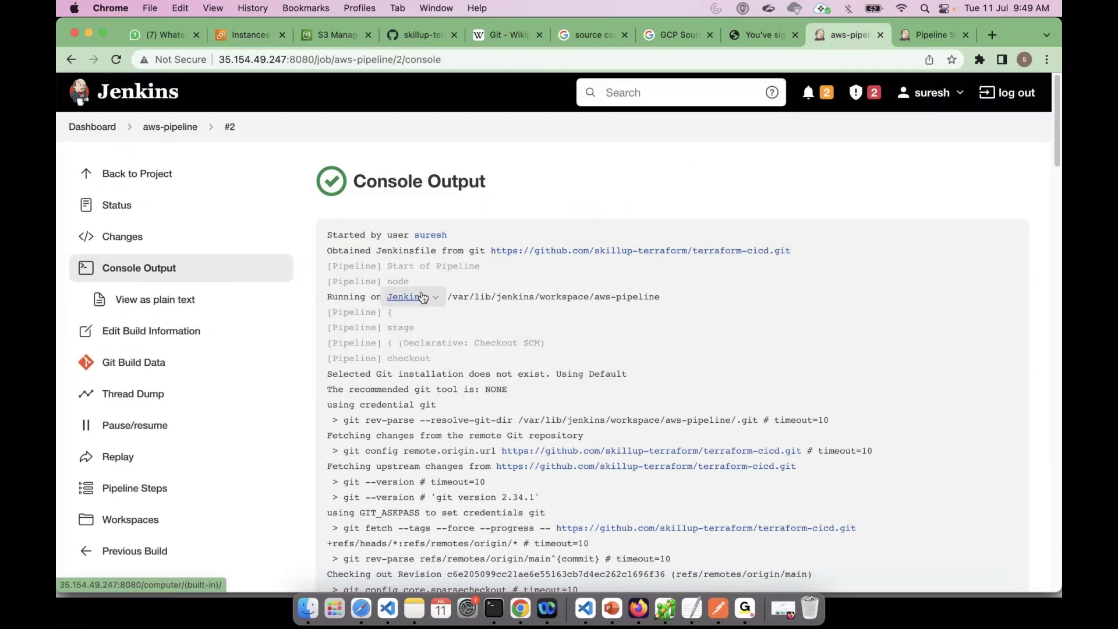
key(super+bracketleft)
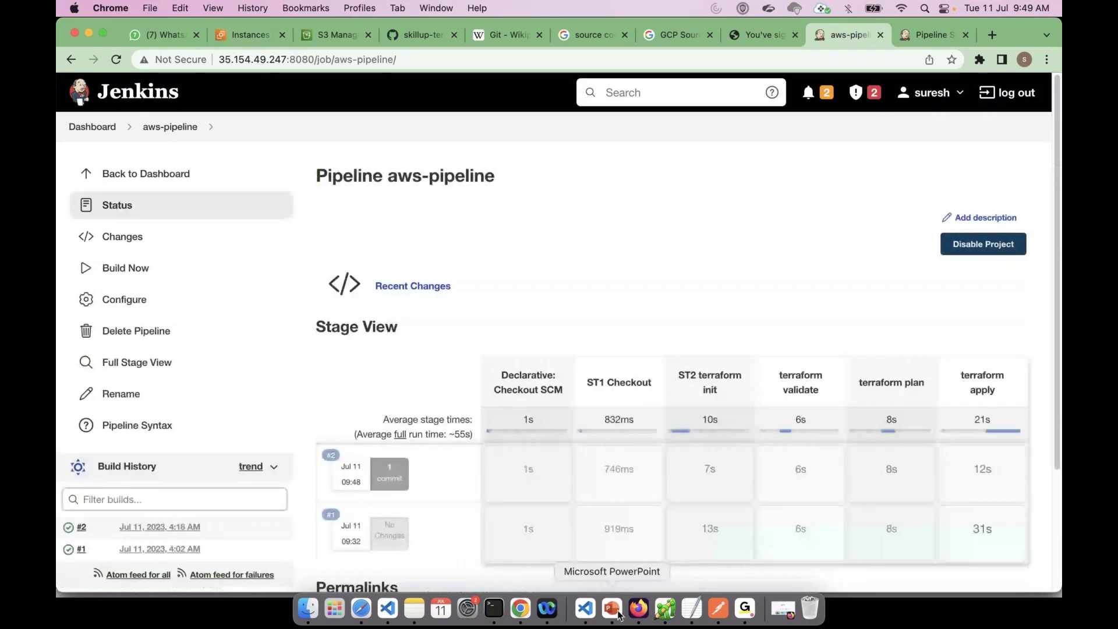
click(619, 614)
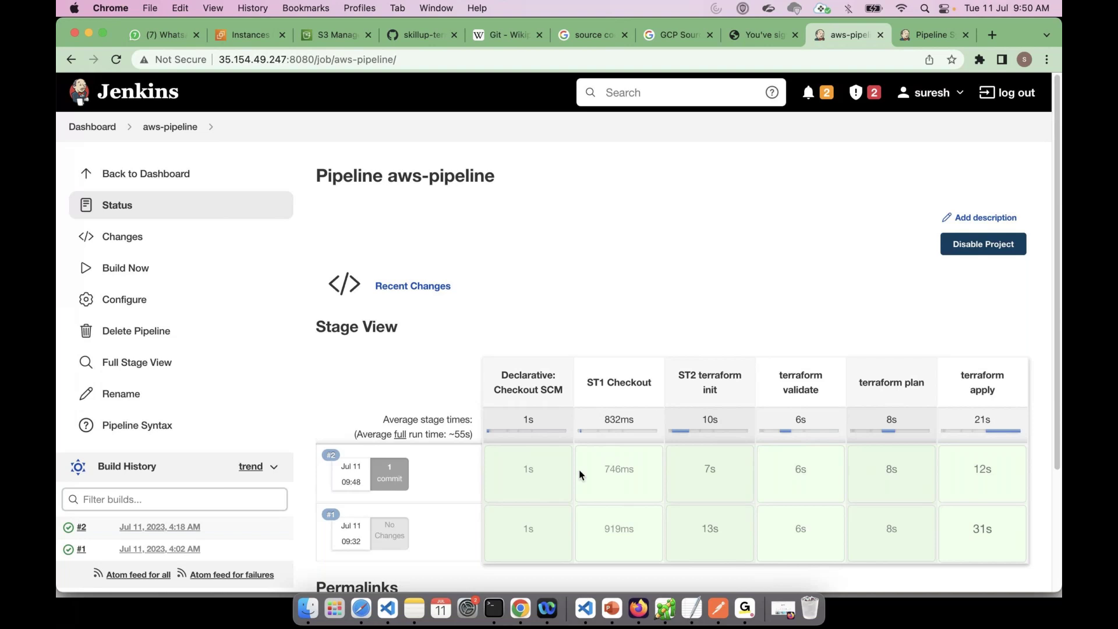
click(744, 609)
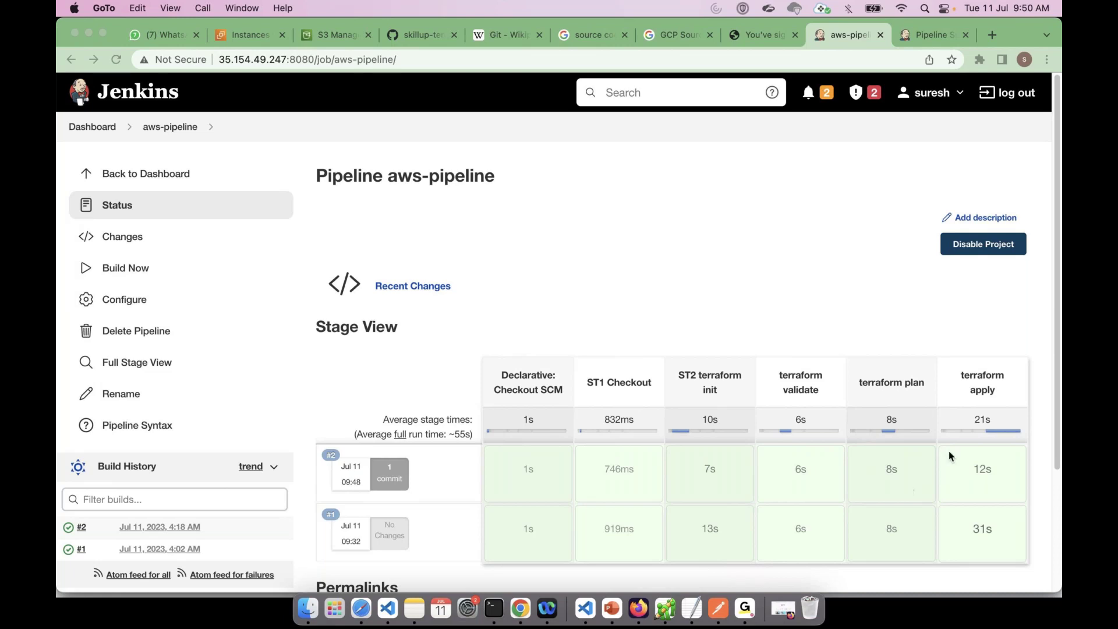
click(939, 473)
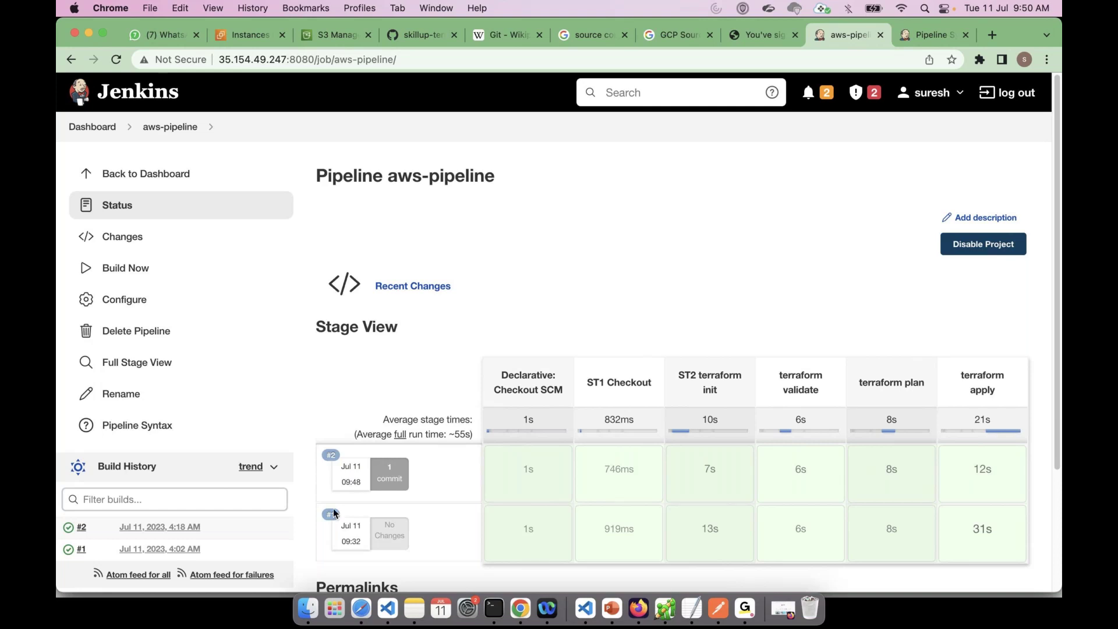
Switch to Visual Studio Code, open the Jenkinsfile with more editor space above the terminal, and examine its pipeline stages.
click(585, 609)
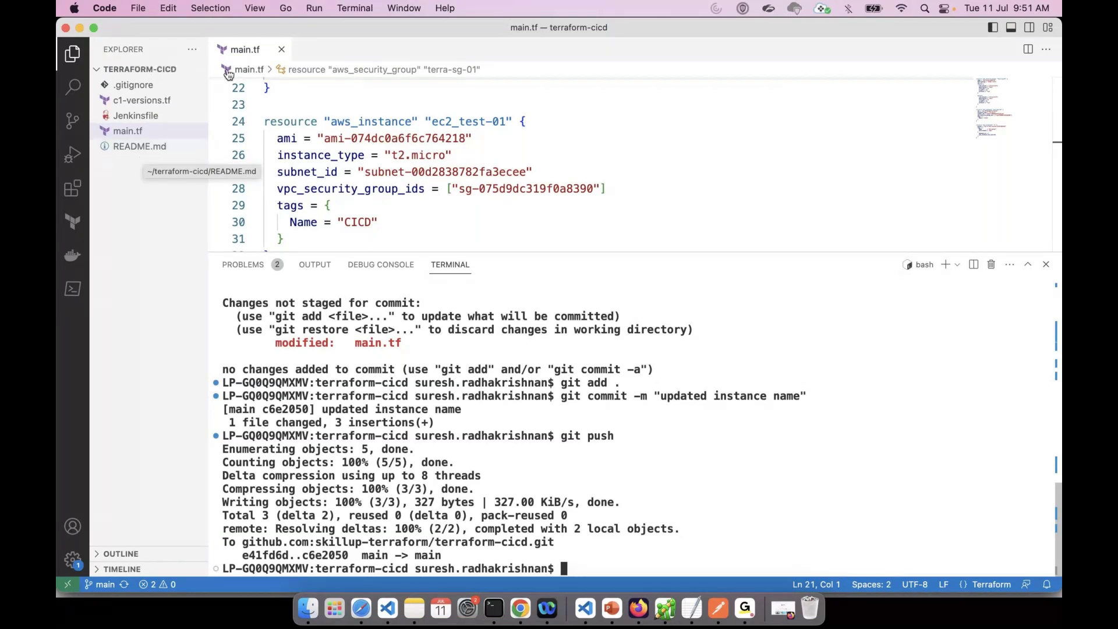
drag(600, 252, 595, 282)
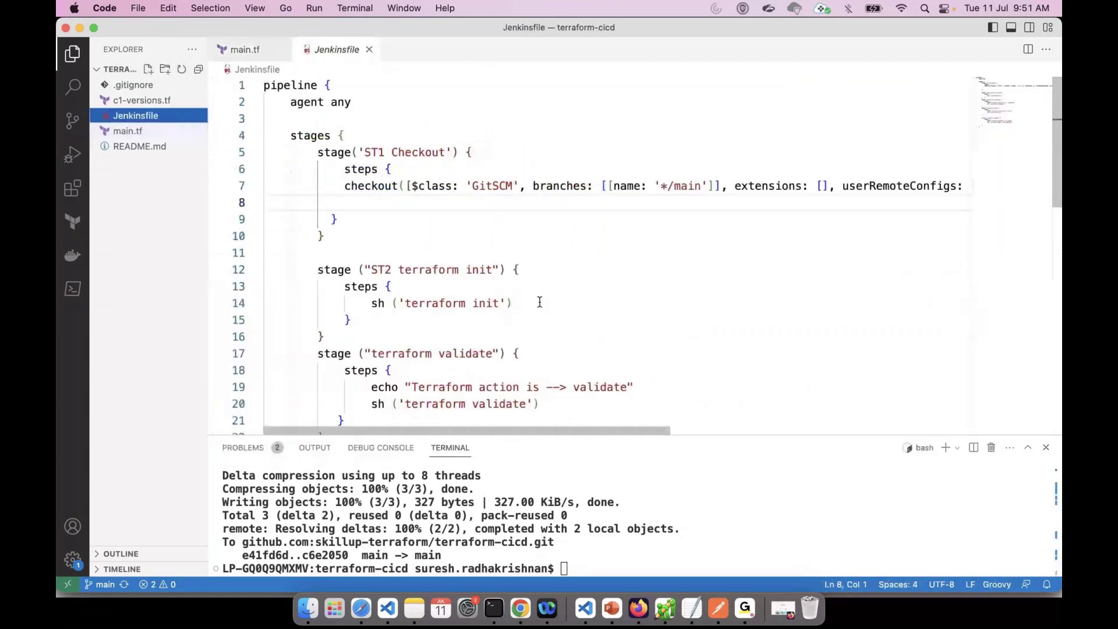
drag(351, 102, 329, 103)
click(581, 311)
click(614, 136)
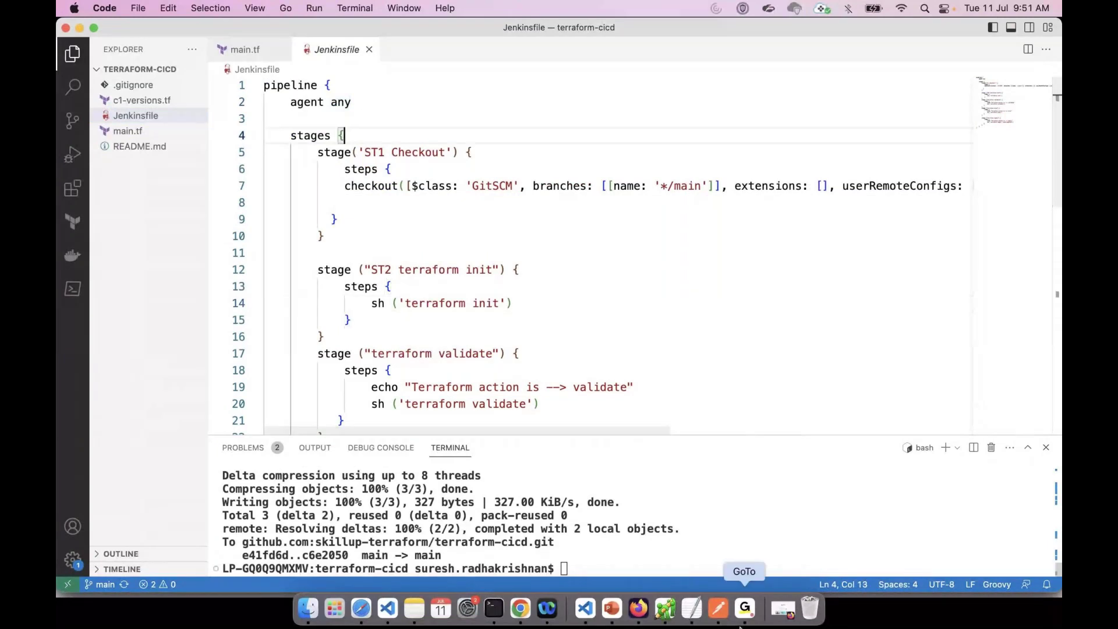
click(741, 609)
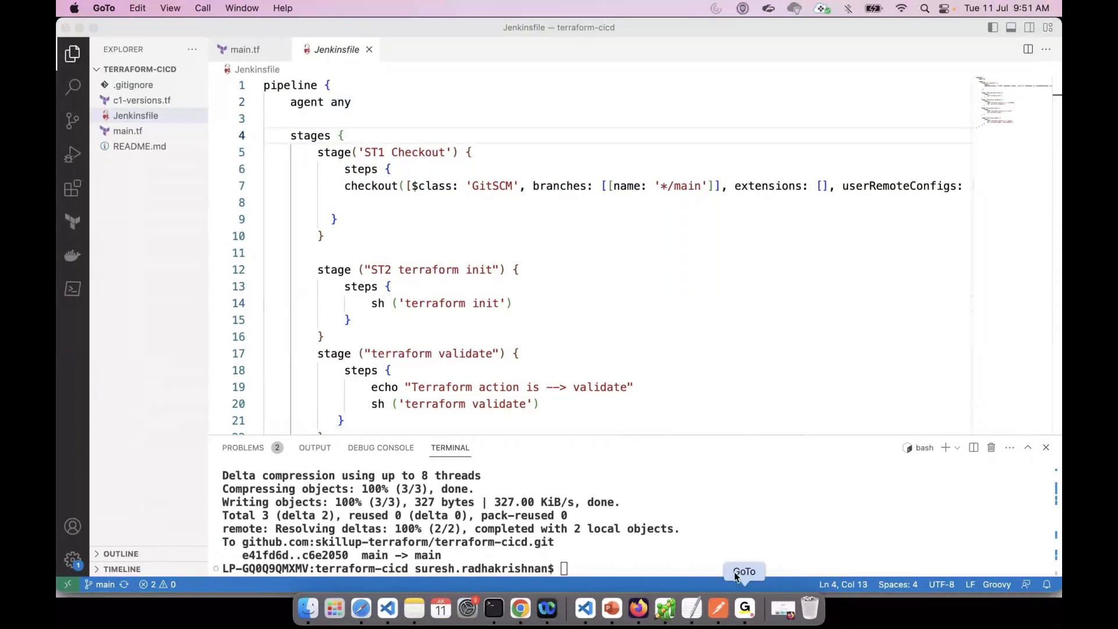
click(498, 100)
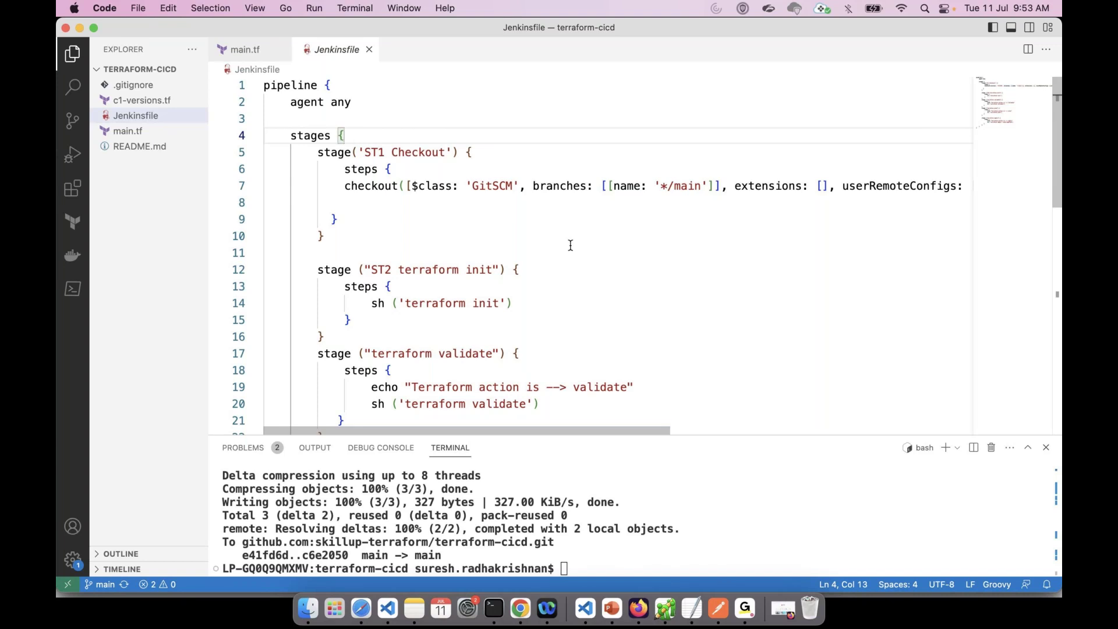
click(601, 306)
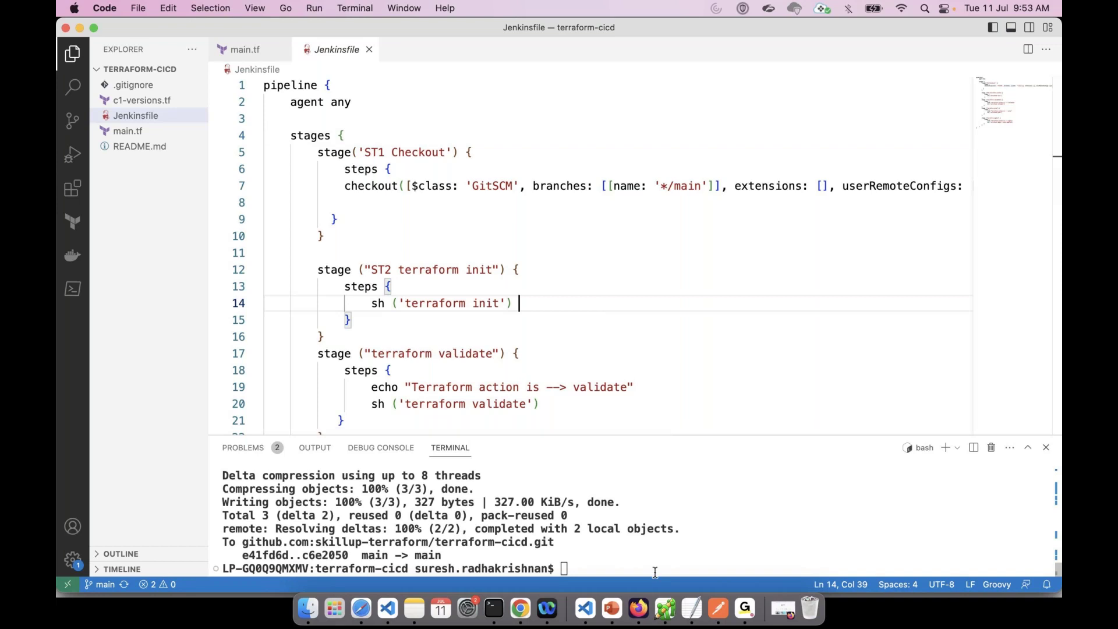
Open the aws-pipeline configuration in Jenkins in Chrome, and show the webhook slide in PowerPoint with the laser pointer.
click(521, 611)
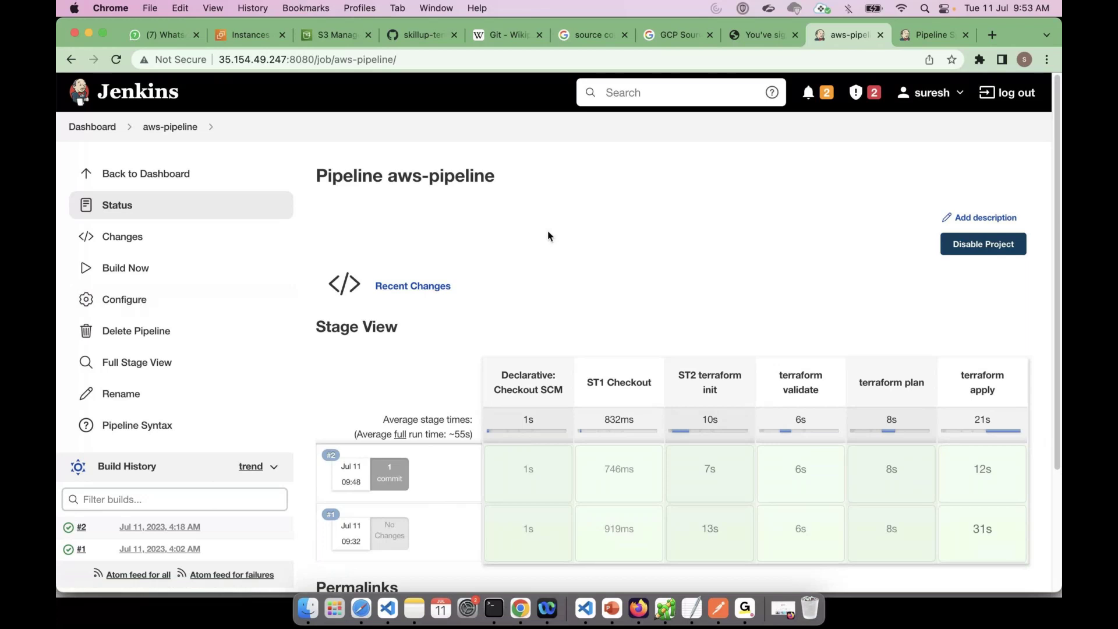
click(140, 308)
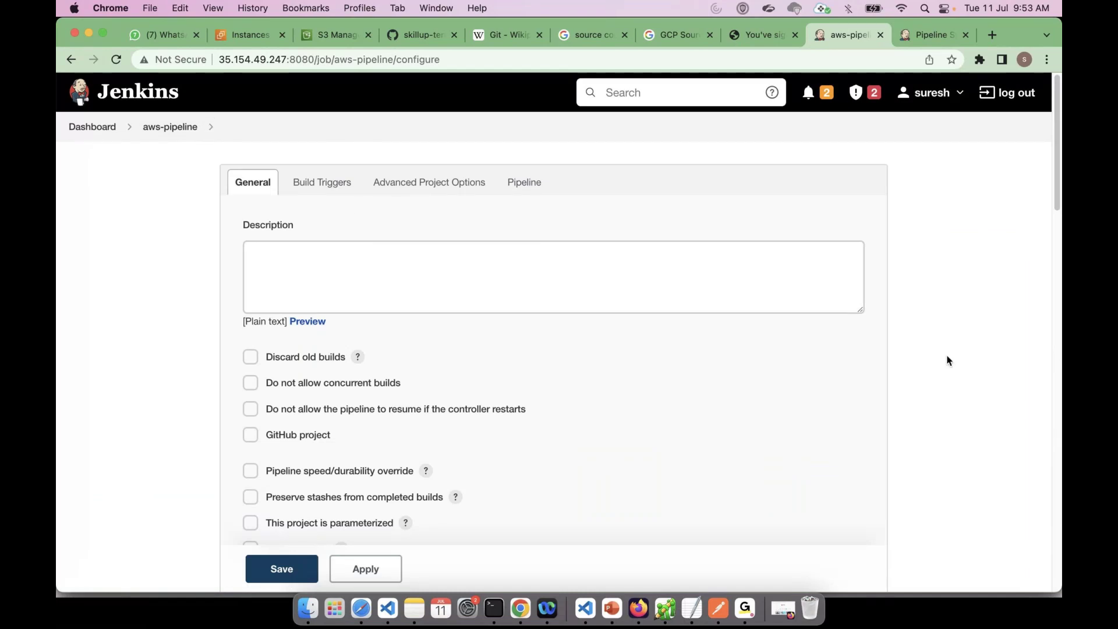
click(639, 609)
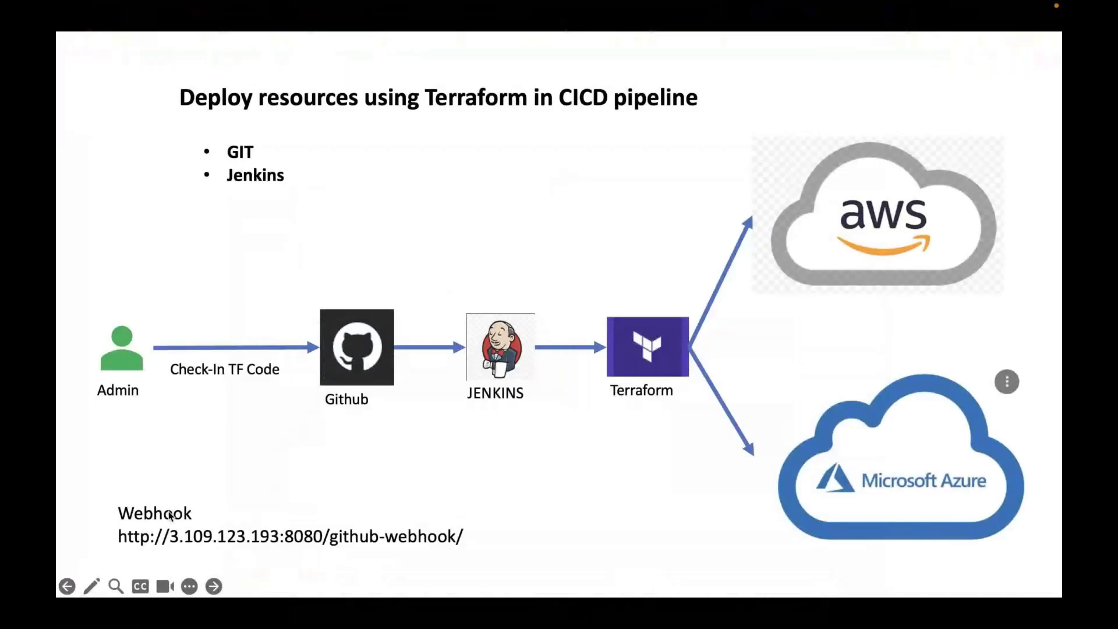
click(481, 427)
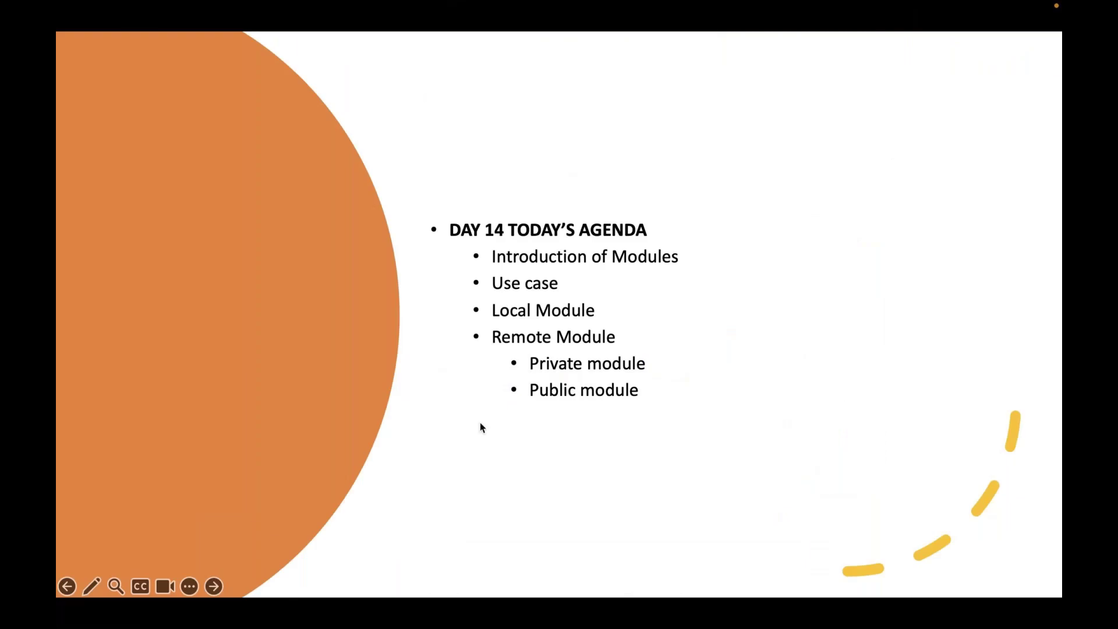
click(480, 424)
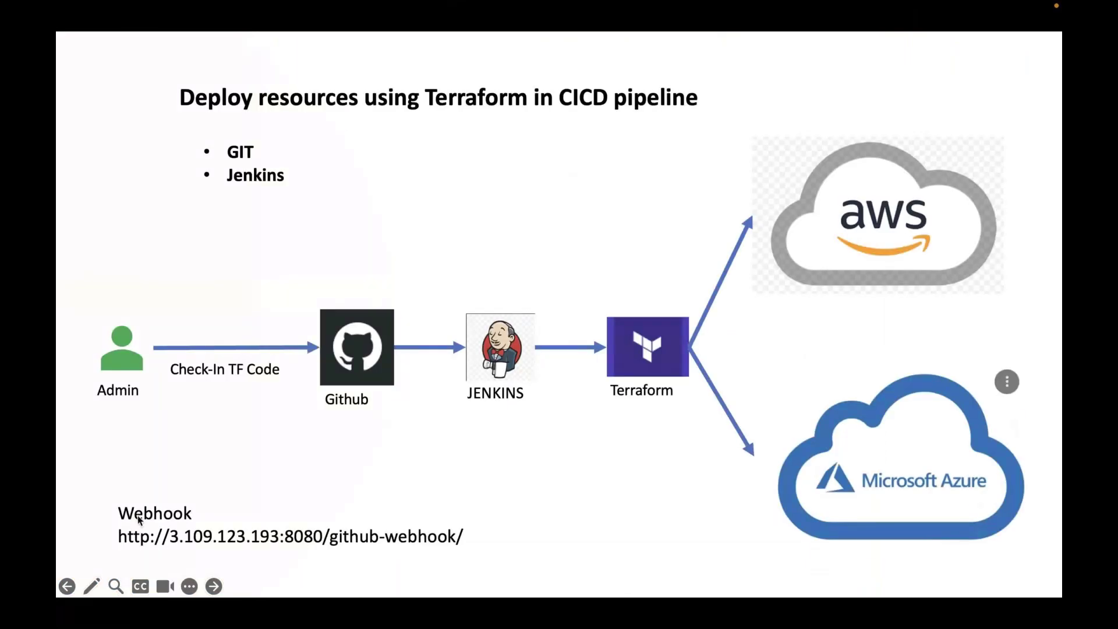
click(92, 586)
click(105, 428)
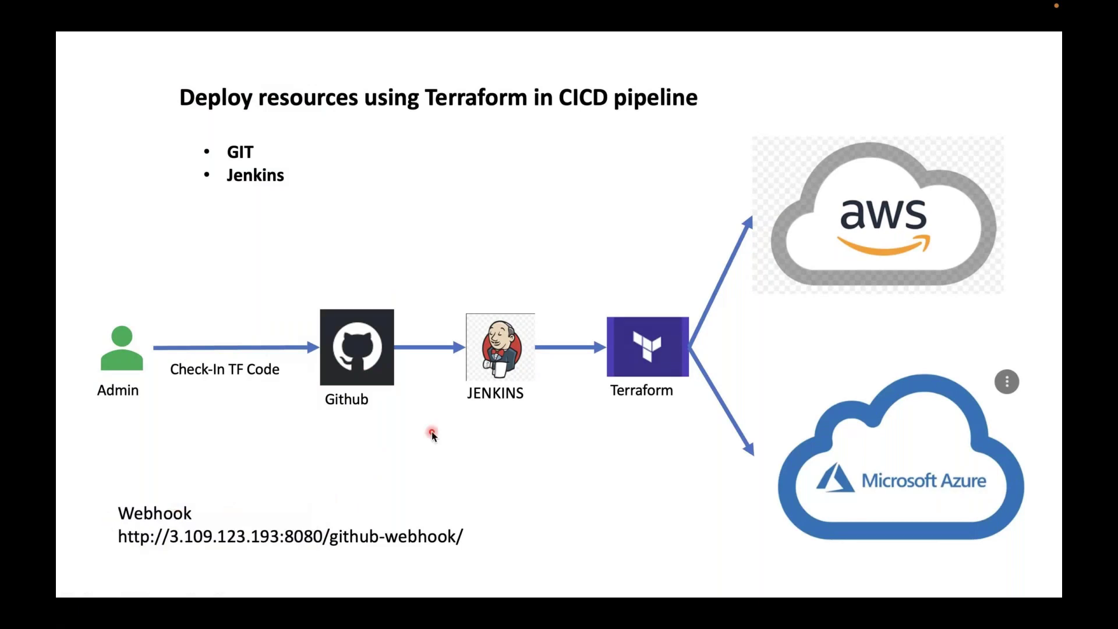
Switch back to Jenkins in Chrome, enable GitHub hook trigger for GITScm polling for aws-pipeline, and save the configuration.
key(super+Tab)
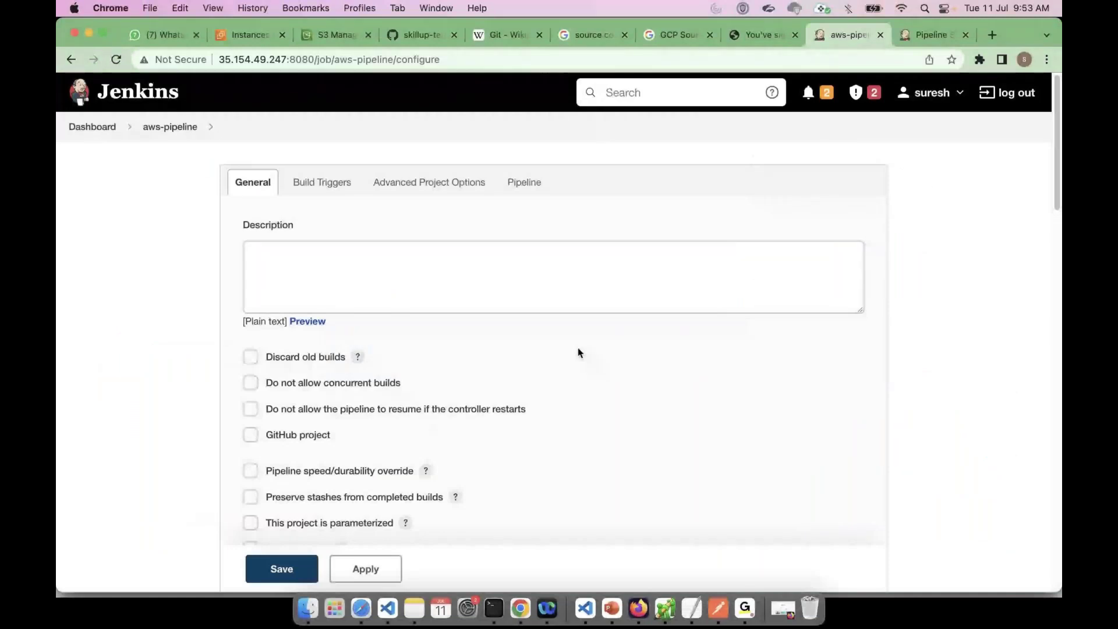
scroll(291, 369, down, 6)
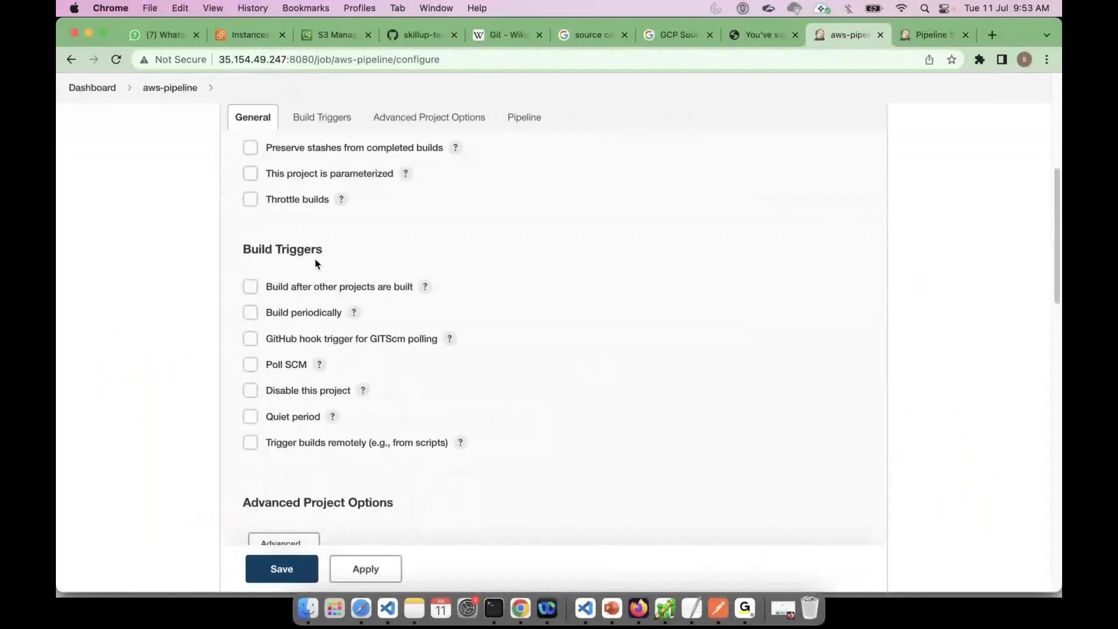
scroll(487, 397, down, 1)
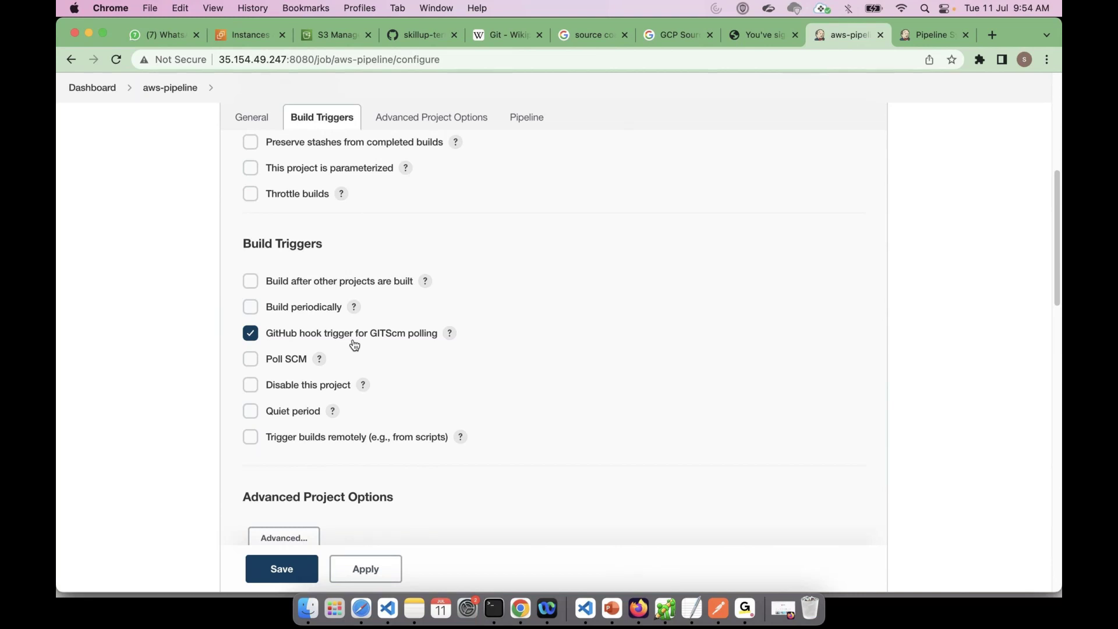
click(283, 570)
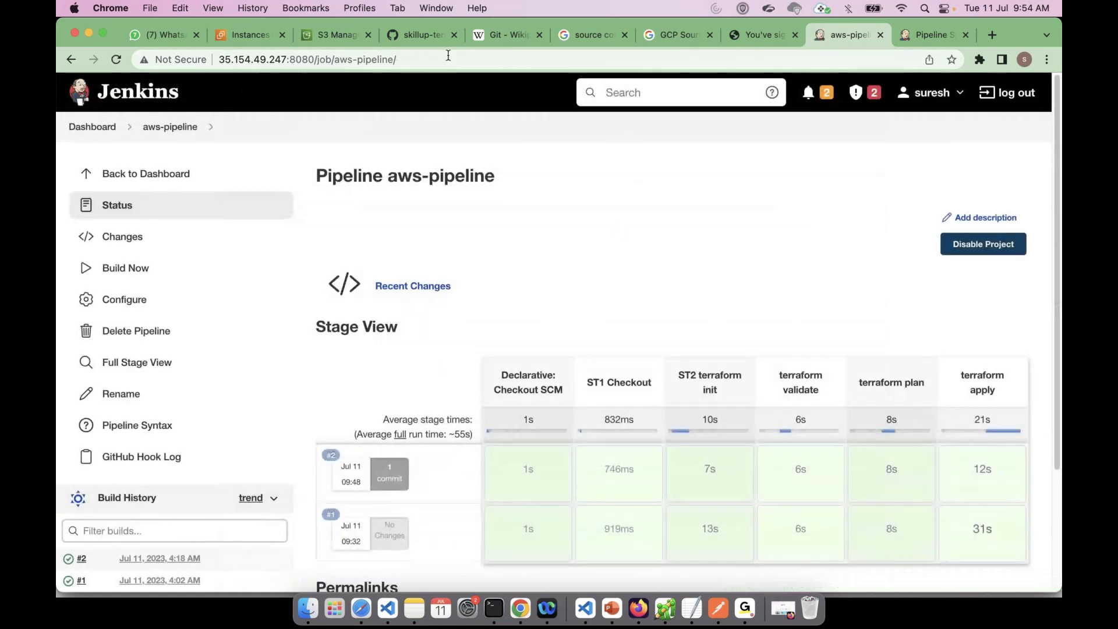
Start adding a webhook in the GitHub settings of the terraform-cicd repository, confirming access with the account password.
click(420, 35)
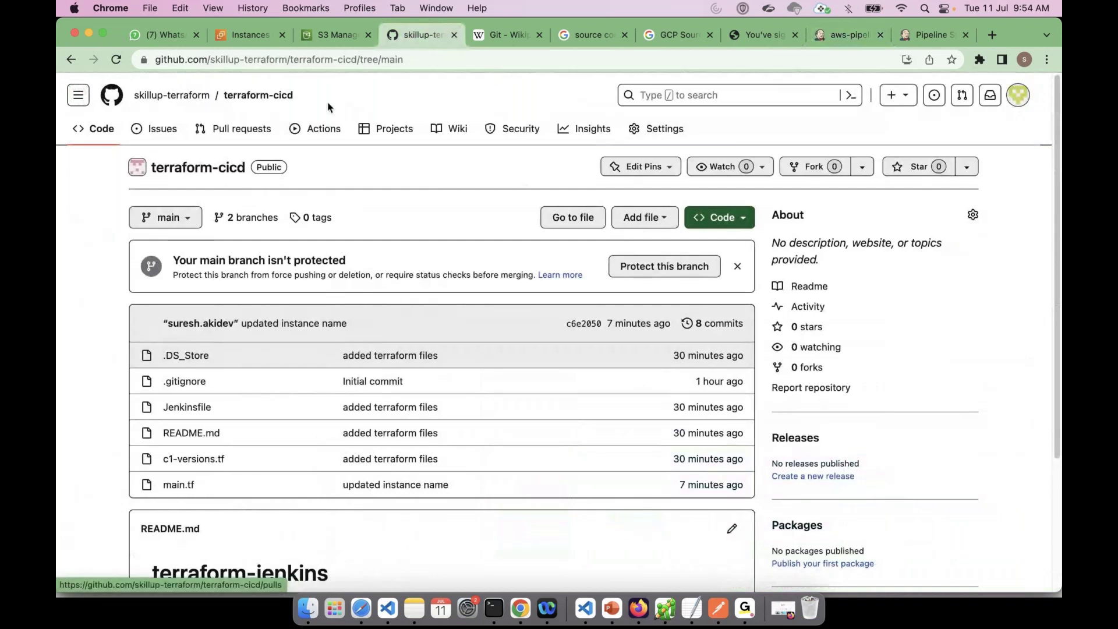
drag(298, 97, 231, 94)
click(667, 131)
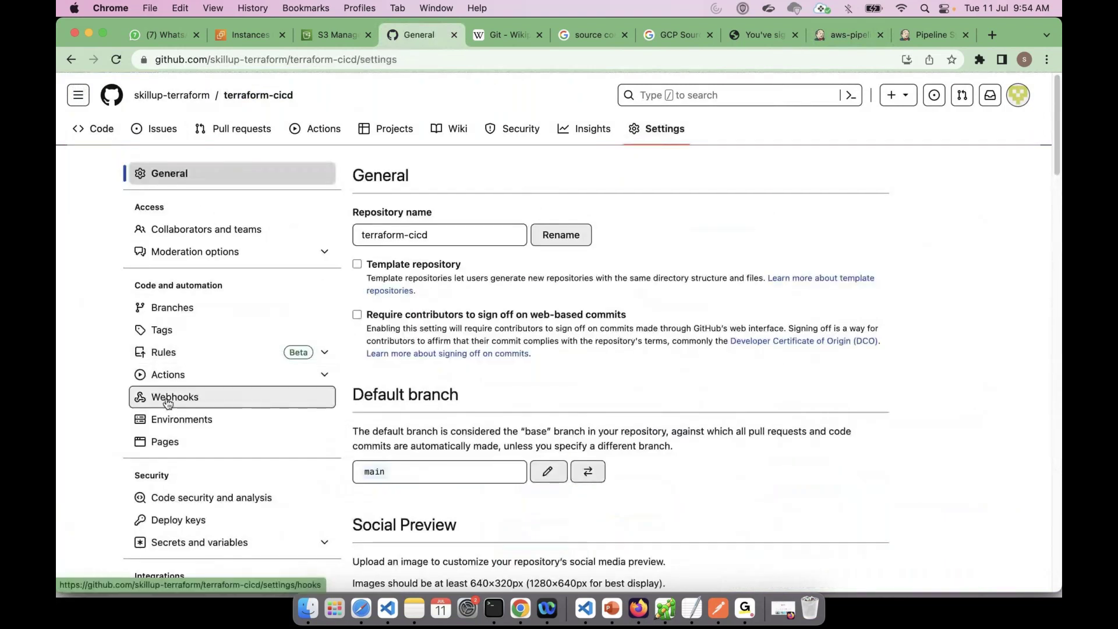
scroll(174, 349, down, 3)
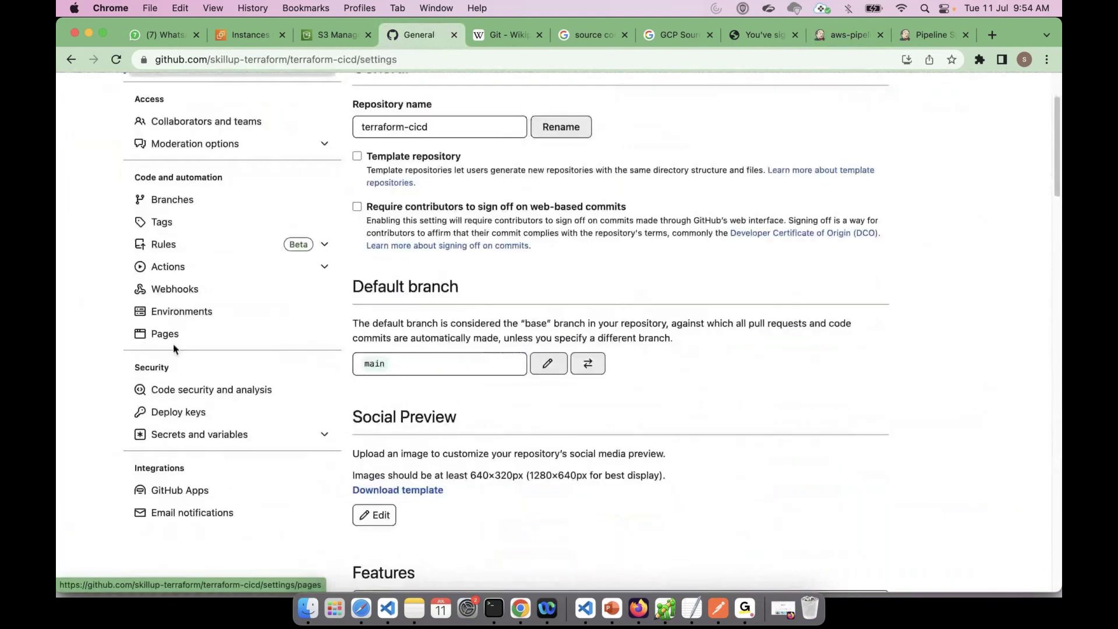
click(188, 293)
click(853, 177)
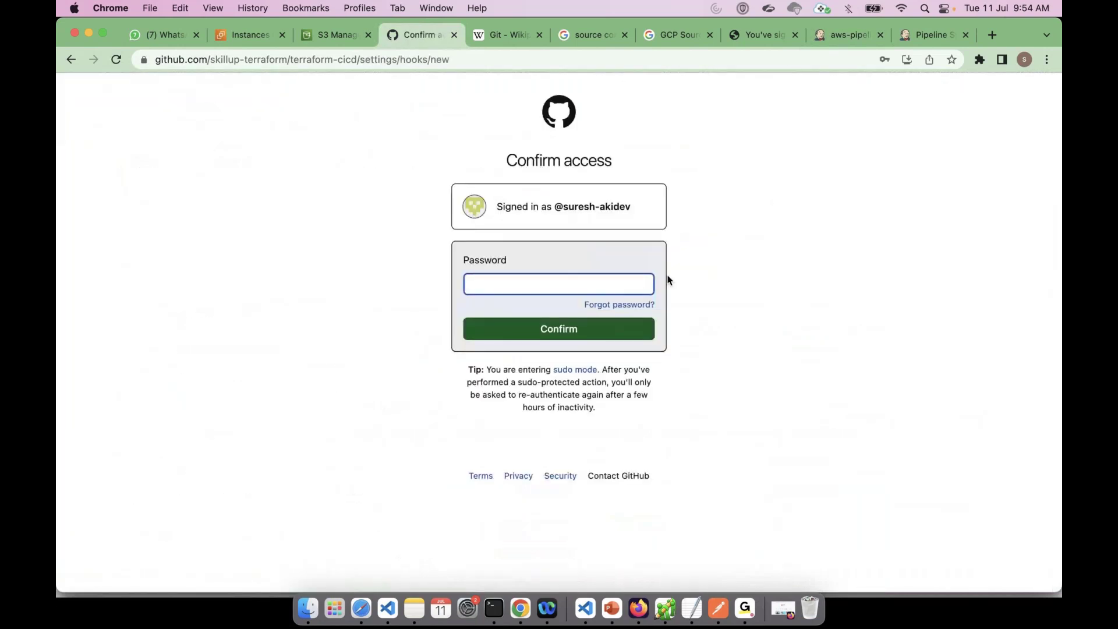
text(•••••••••)
click(605, 329)
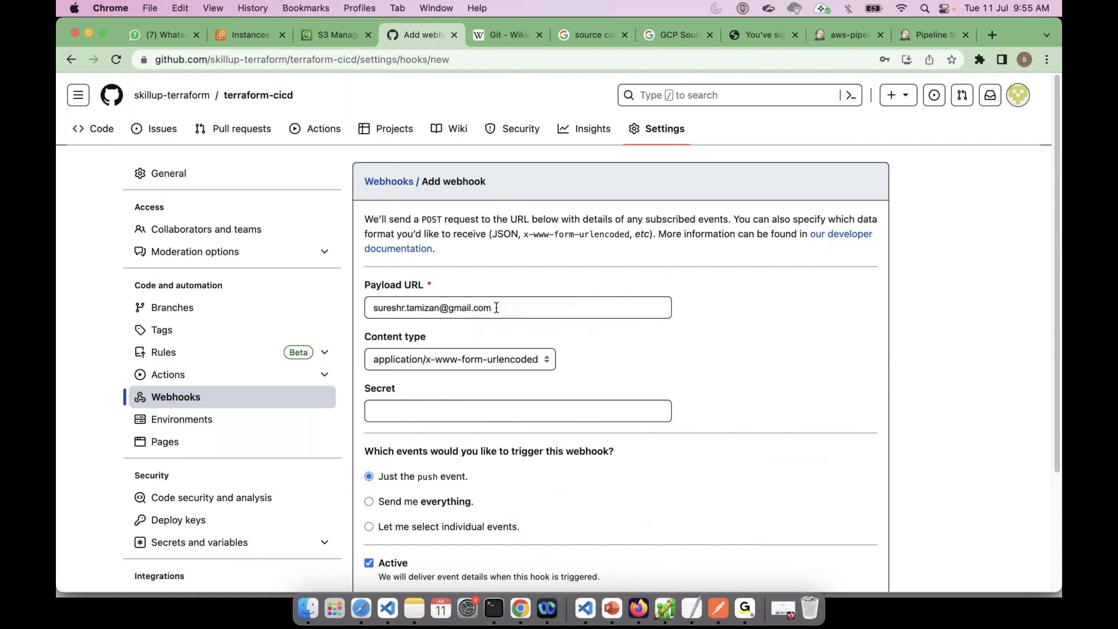
click(981, 37)
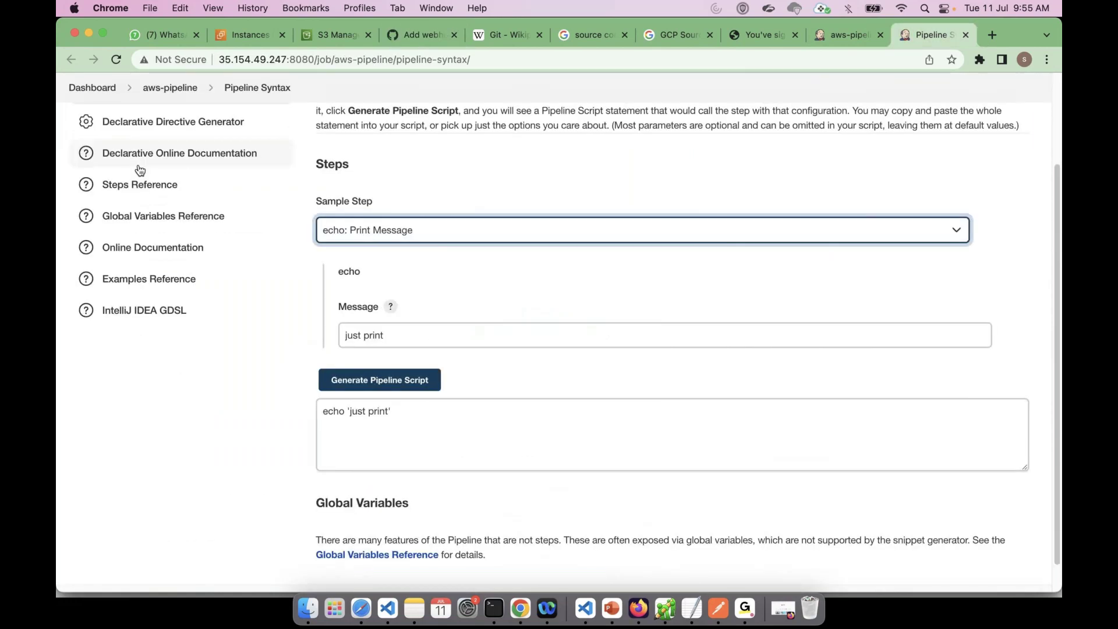
scroll(139, 170, up, 3)
click(133, 100)
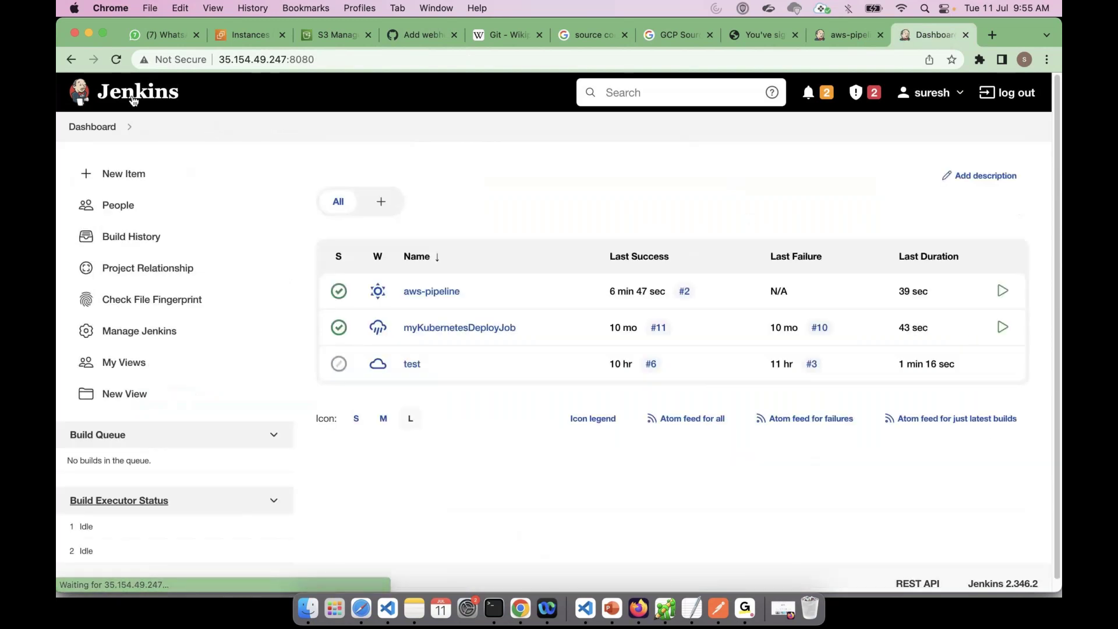
click(397, 35)
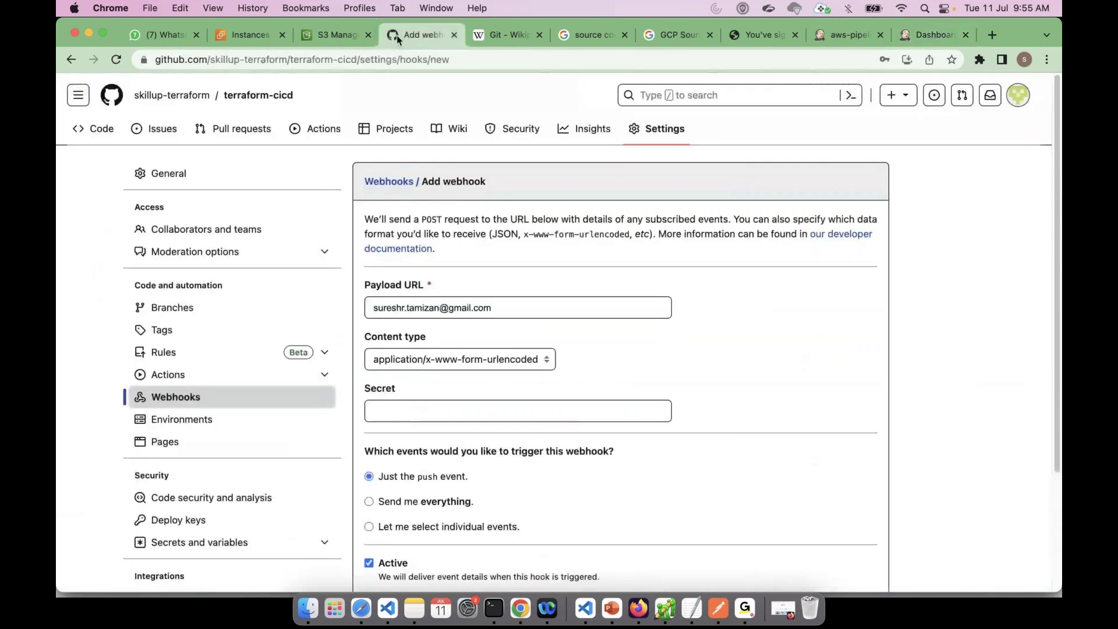
text(http://35.154.49.247:8080/)
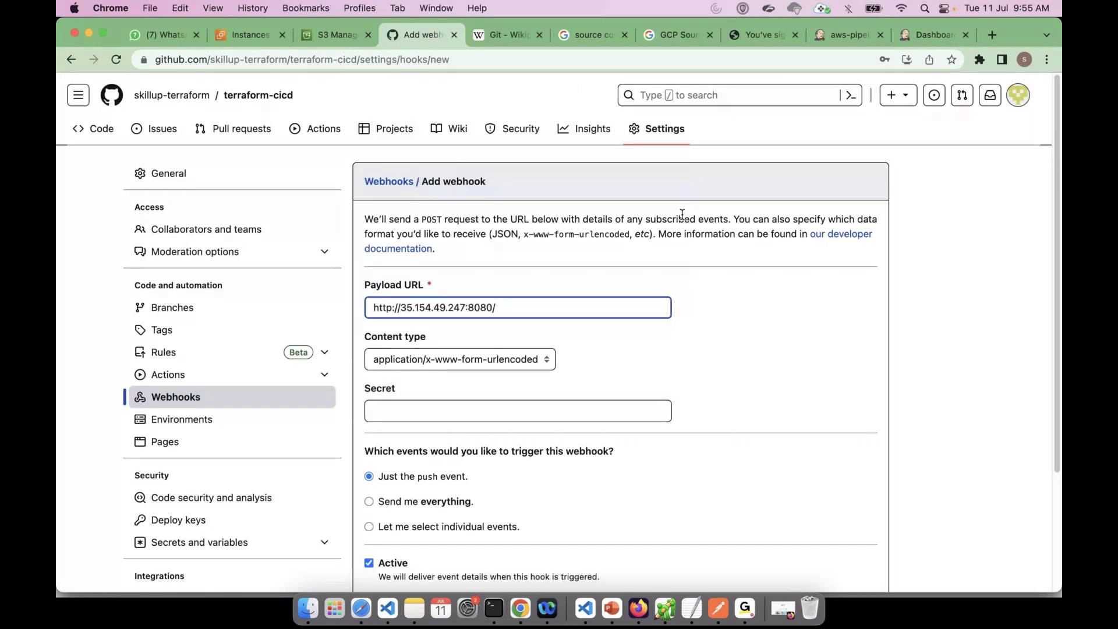
Copy the github-webhook/ path from the webhook slide in PowerPoint, switch back to Chrome, and append it to the payload URL.
click(619, 613)
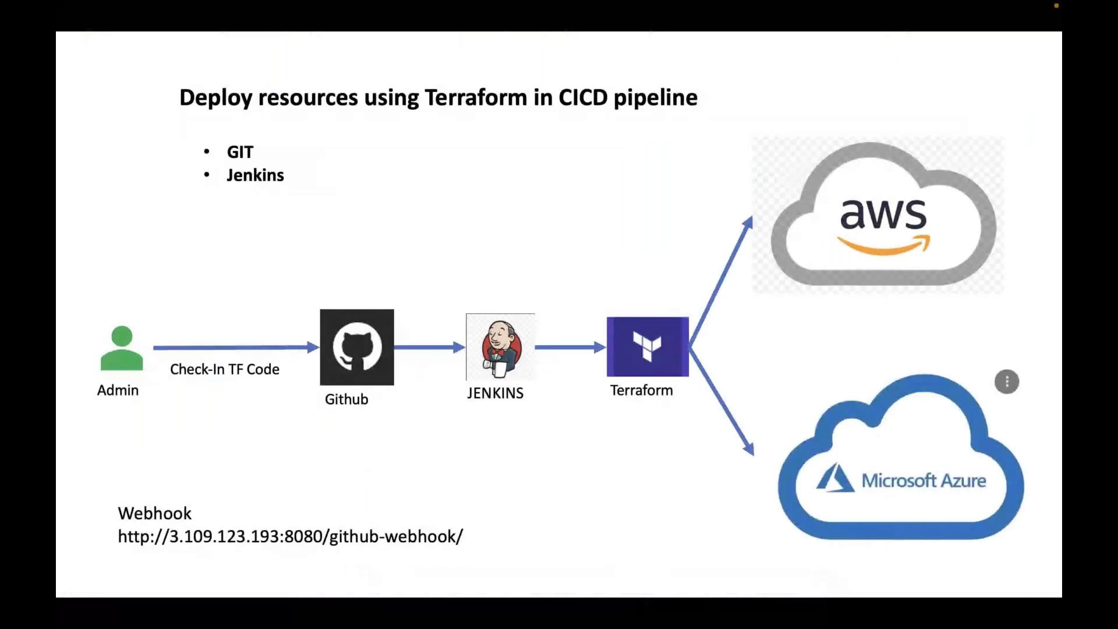
key(Escape)
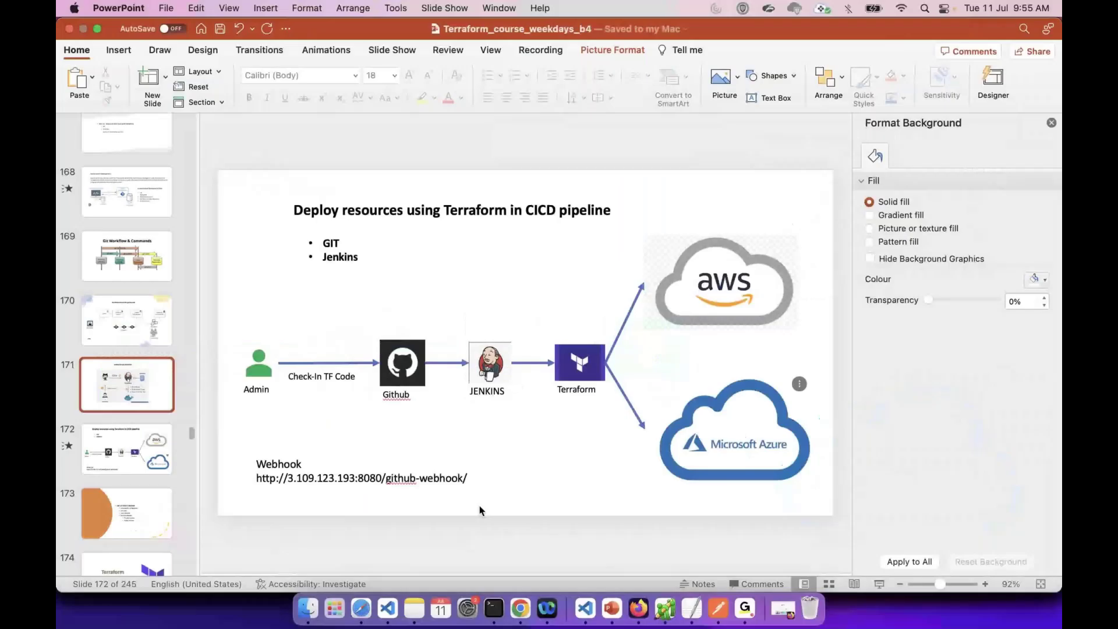
drag(386, 478, 462, 477)
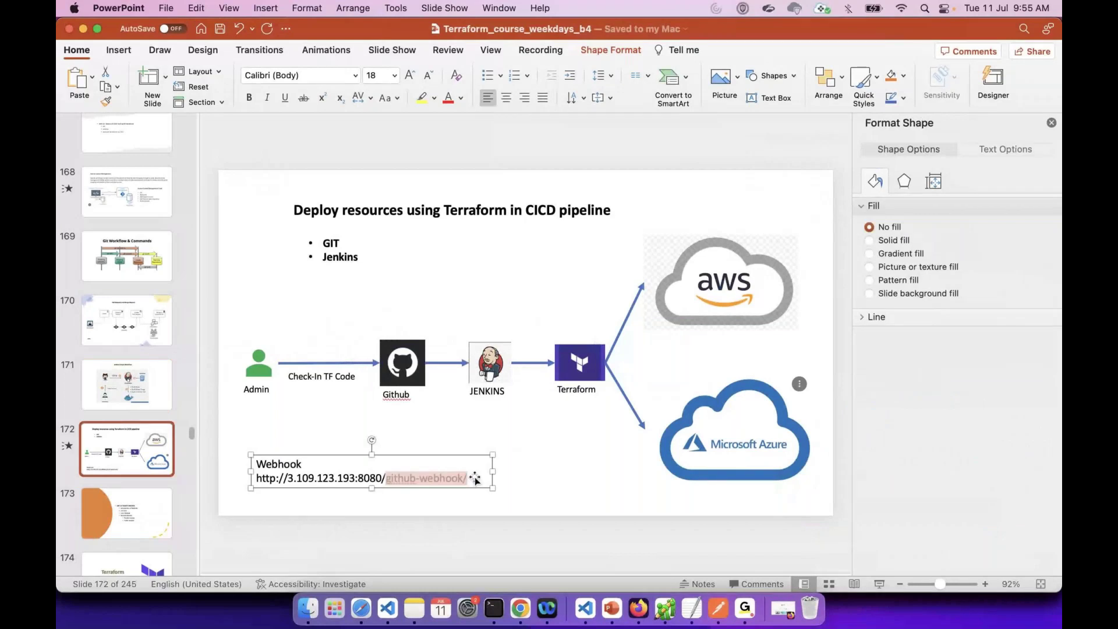
key(super+Tab)
text(github-webhook/)
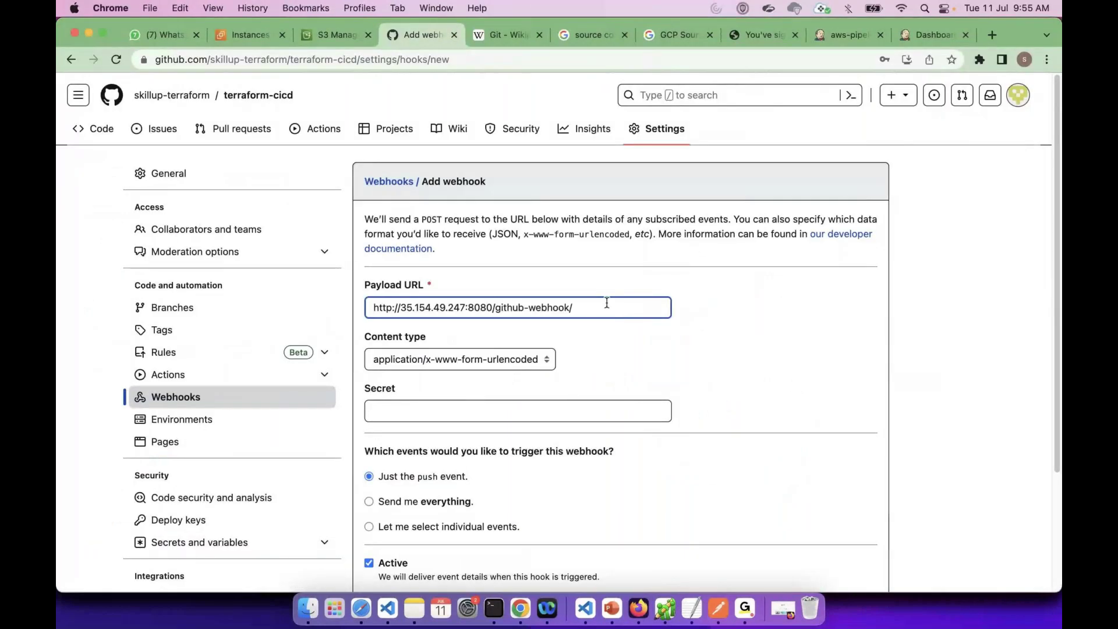
key(super+a)
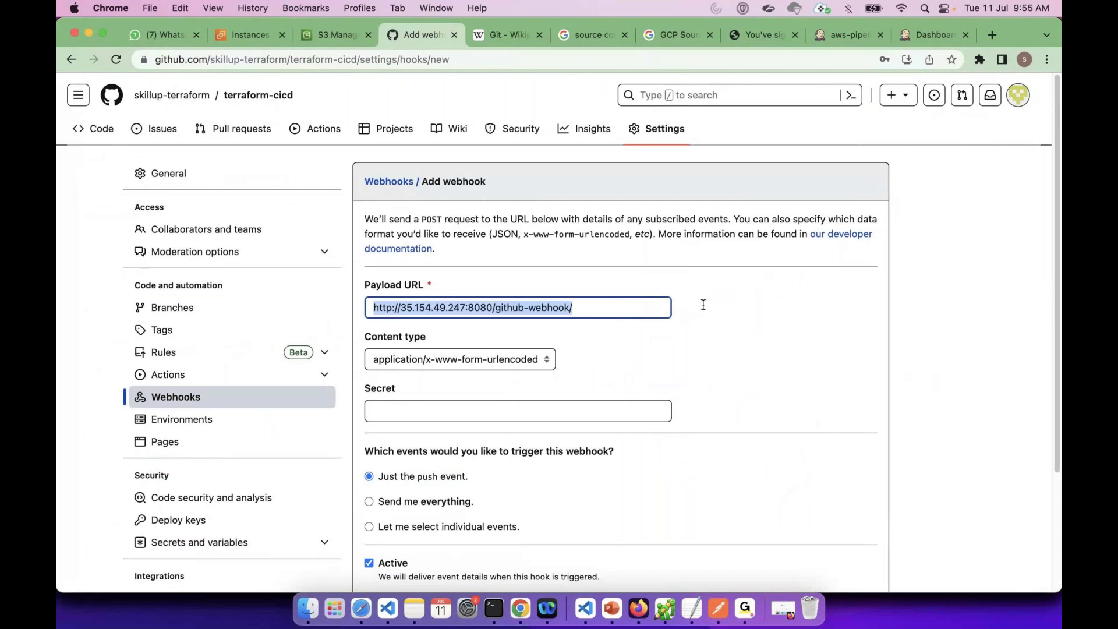
click(639, 307)
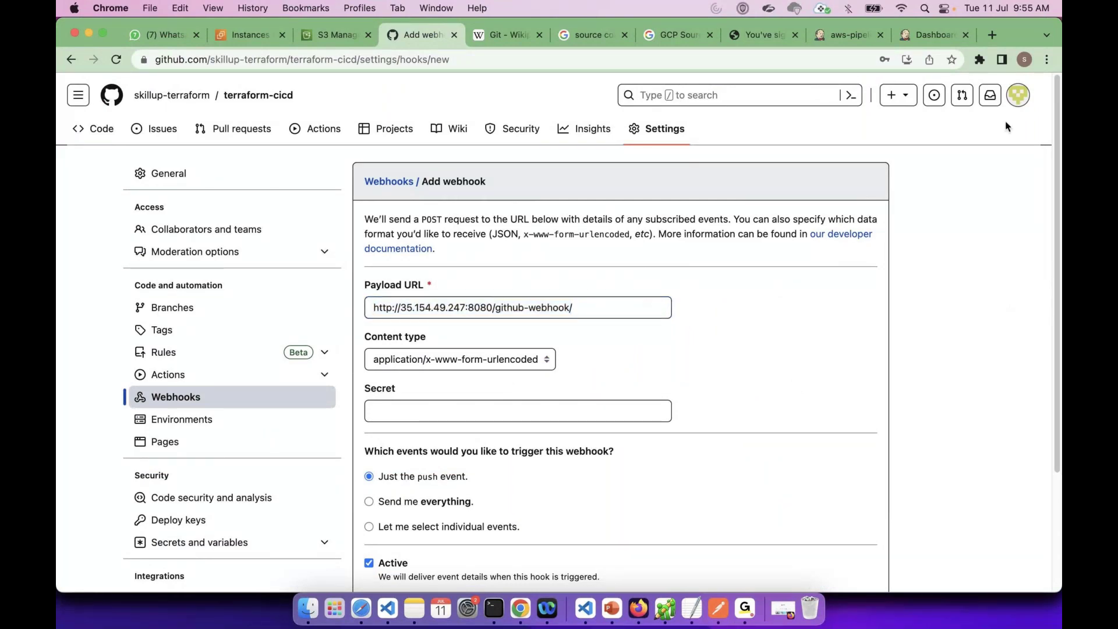
drag(573, 307, 371, 306)
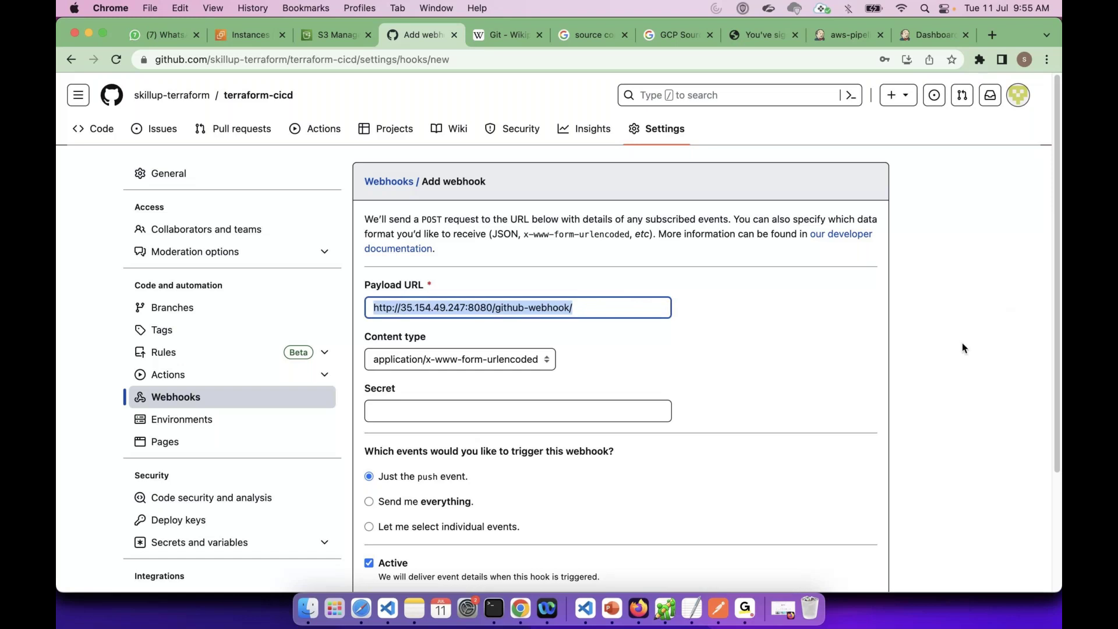
click(962, 344)
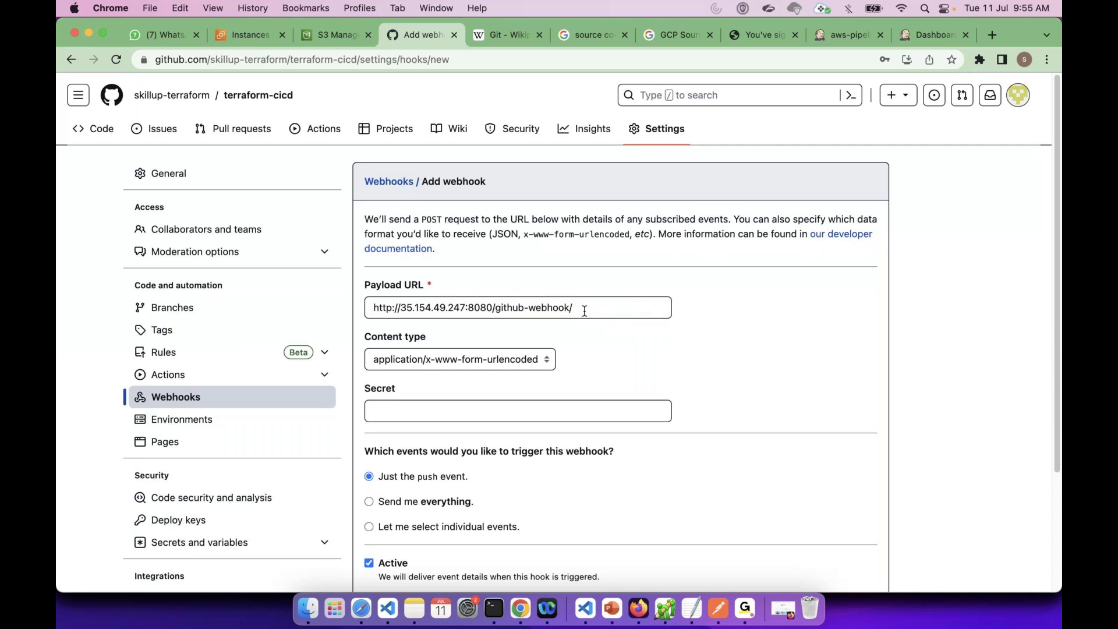
drag(574, 315, 357, 311)
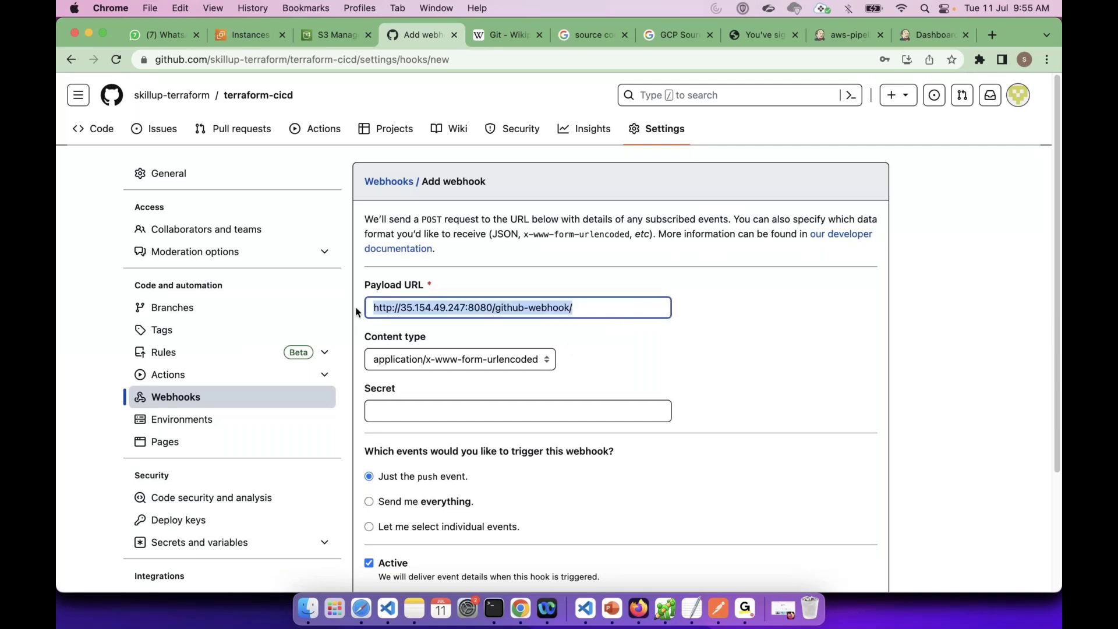
Set the webhook's content type to application/json.
click(509, 360)
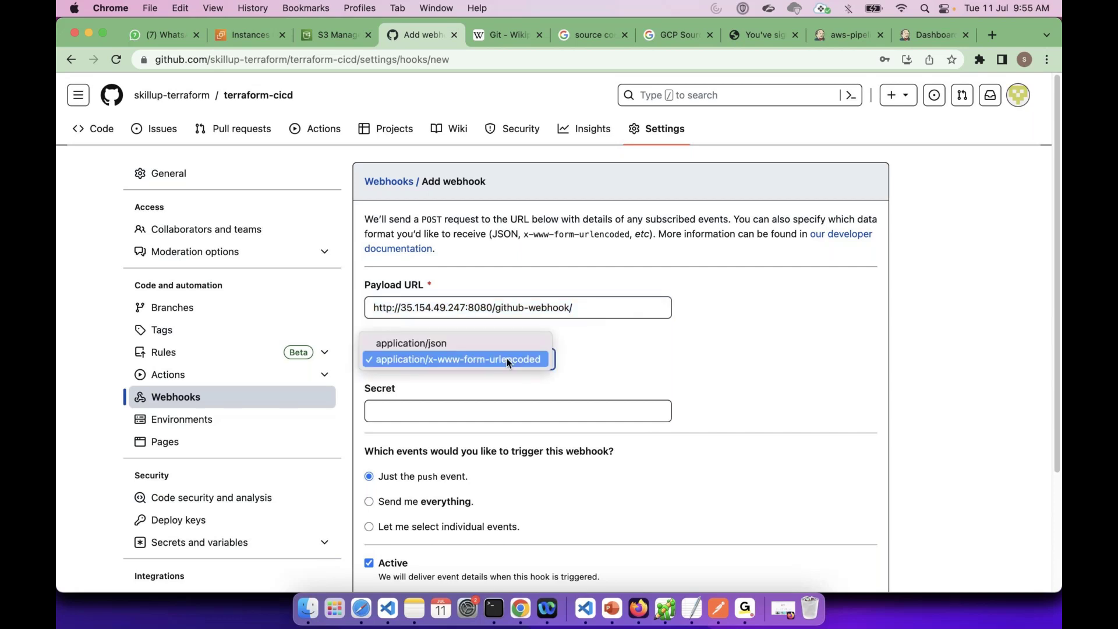
click(427, 343)
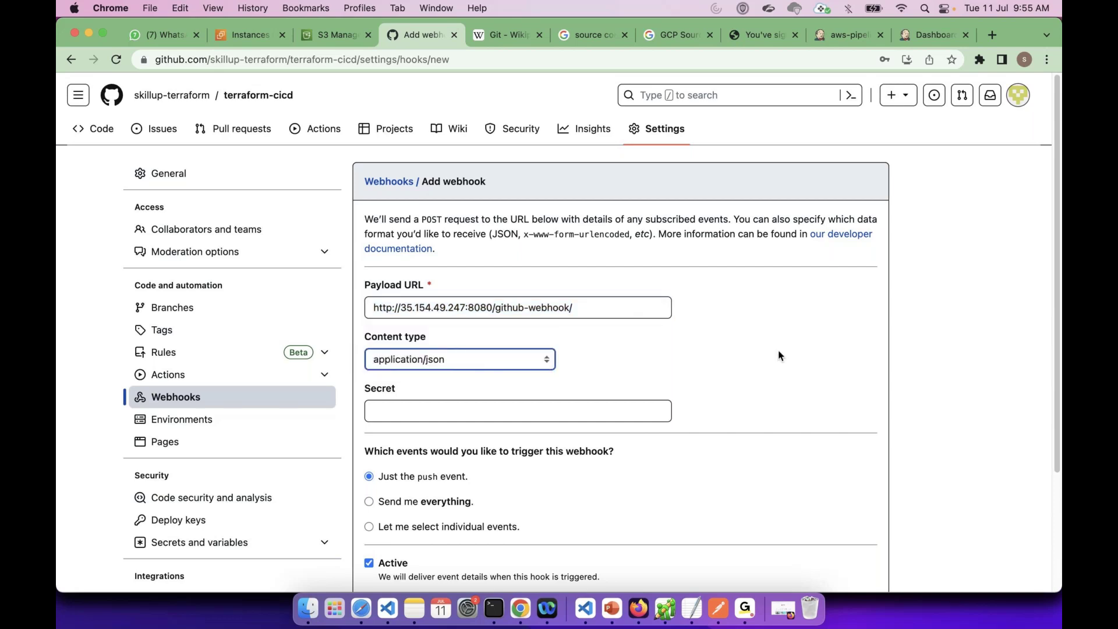
click(778, 355)
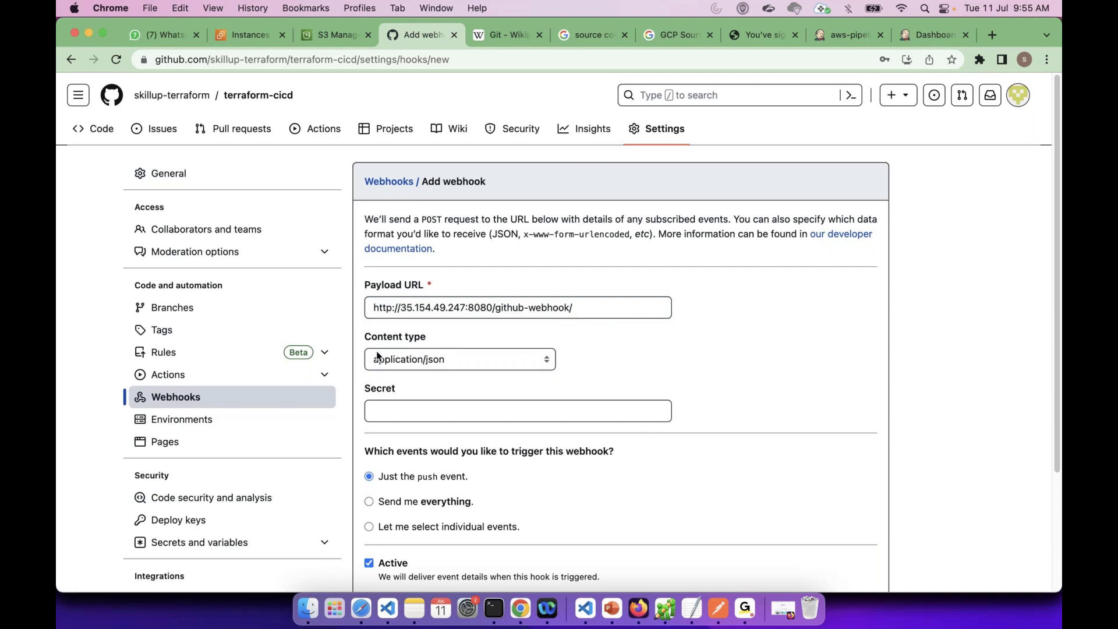
Examine the individual events that can trigger the webhook, and return the trigger choice to just the push event.
scroll(640, 344, down, 2)
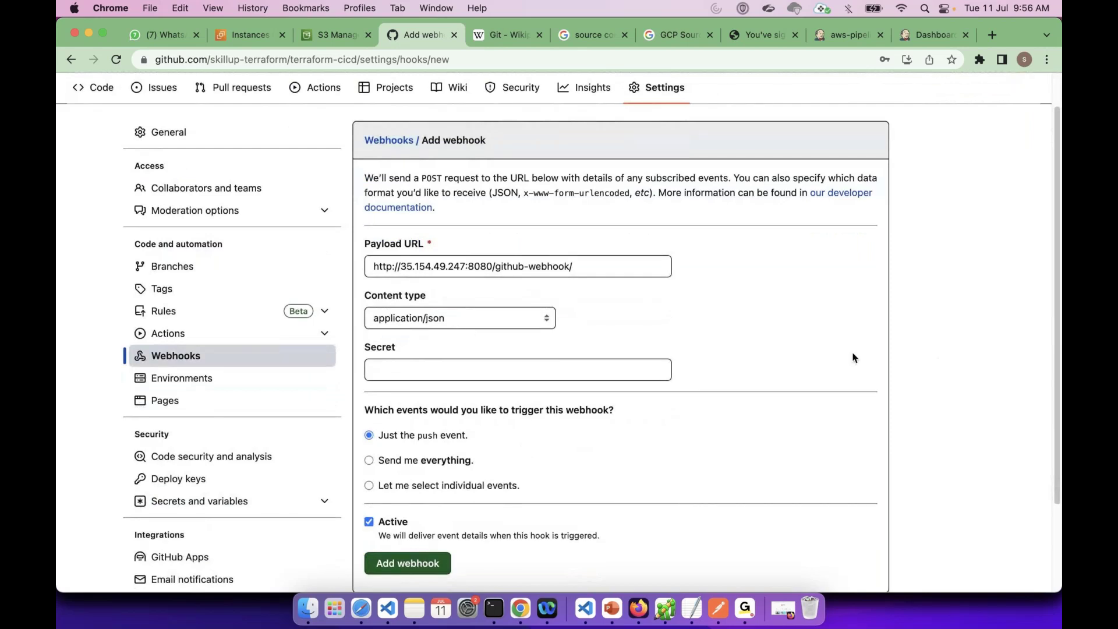
scroll(853, 357, down, 2)
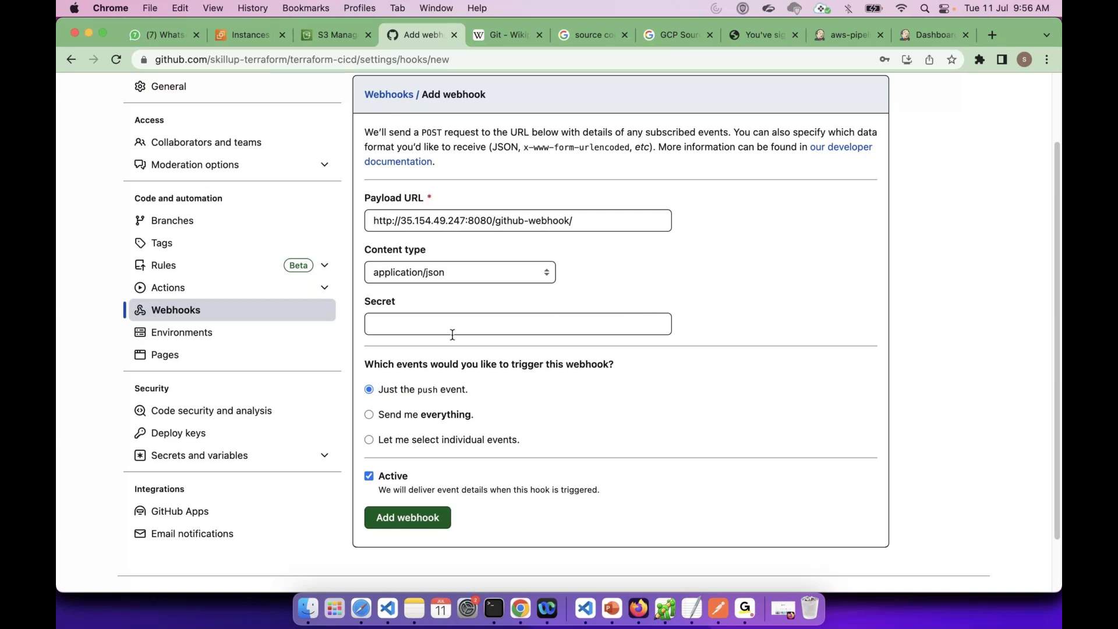
scroll(508, 344, down, 2)
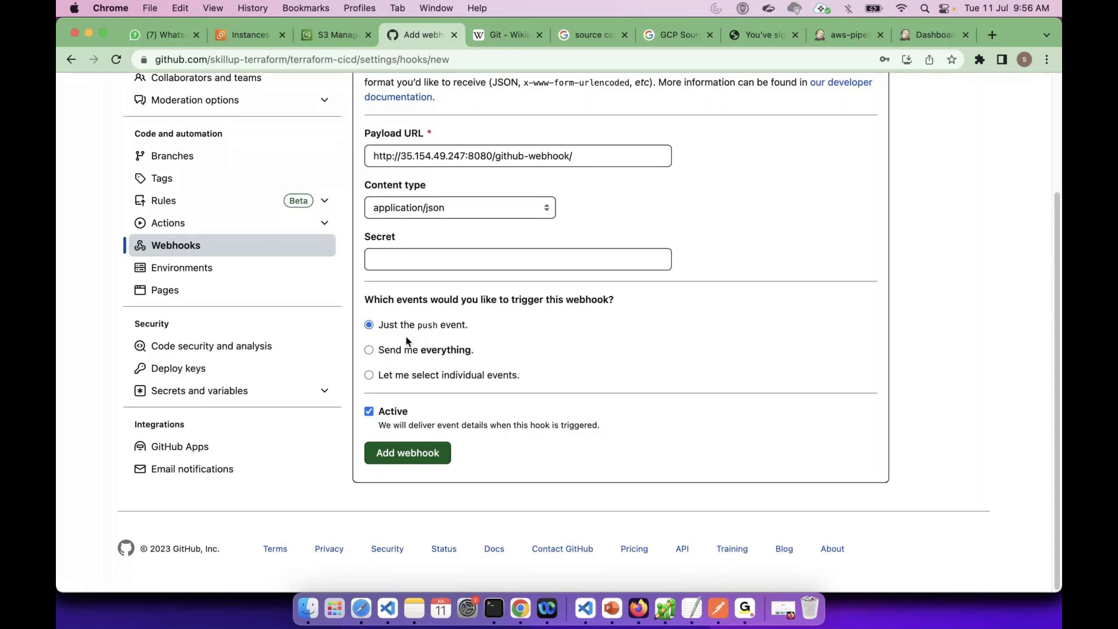
click(386, 351)
click(615, 378)
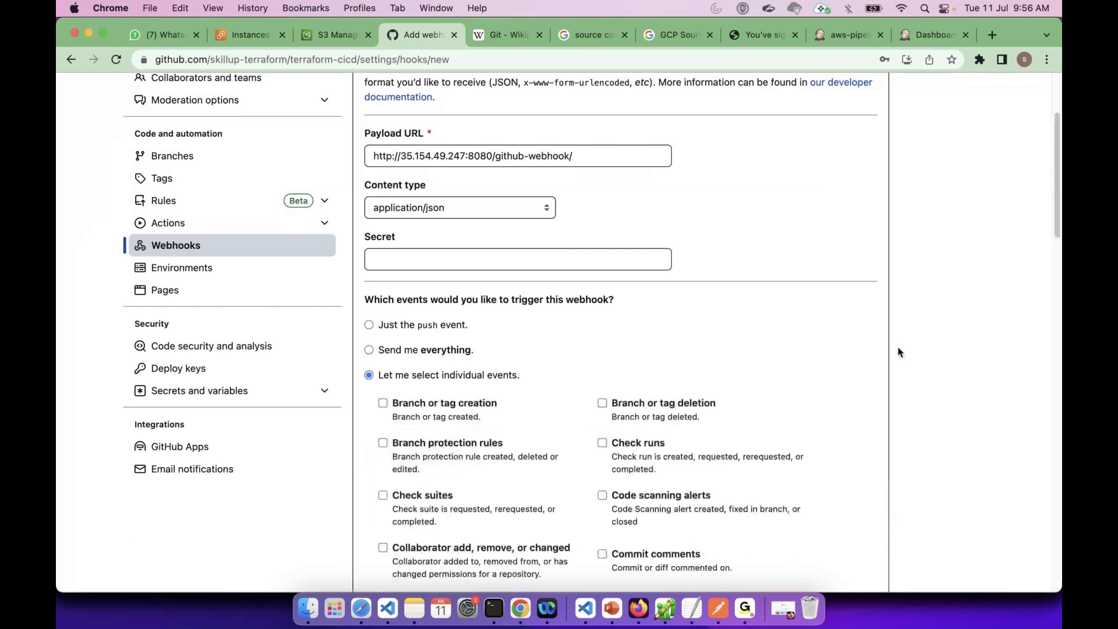
scroll(899, 353, down, 5)
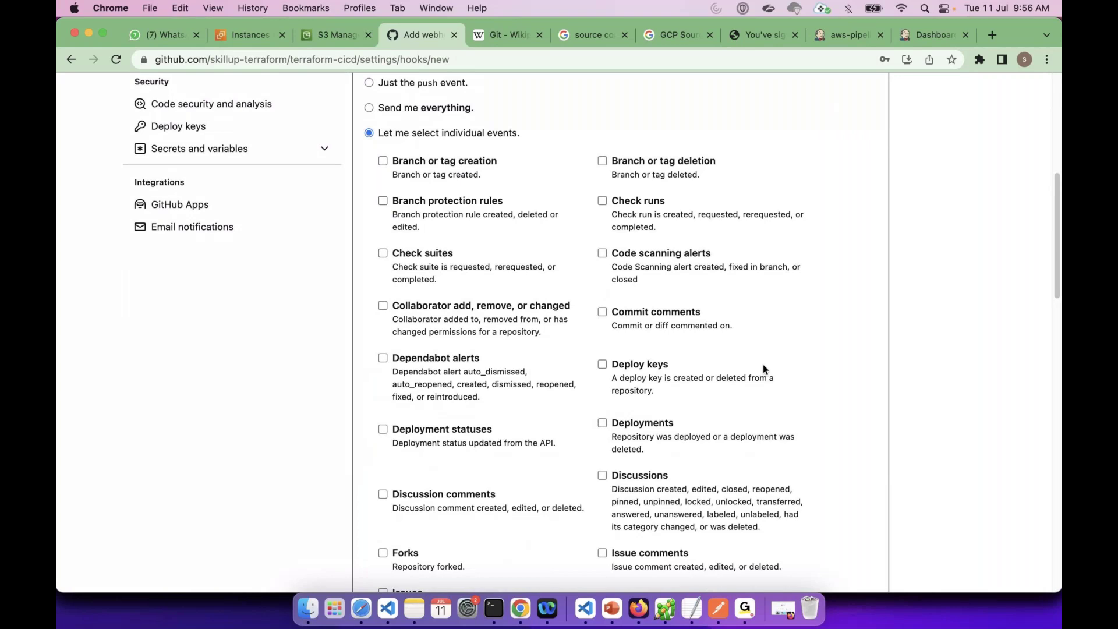
scroll(723, 364, up, 1)
scroll(675, 350, down, 1)
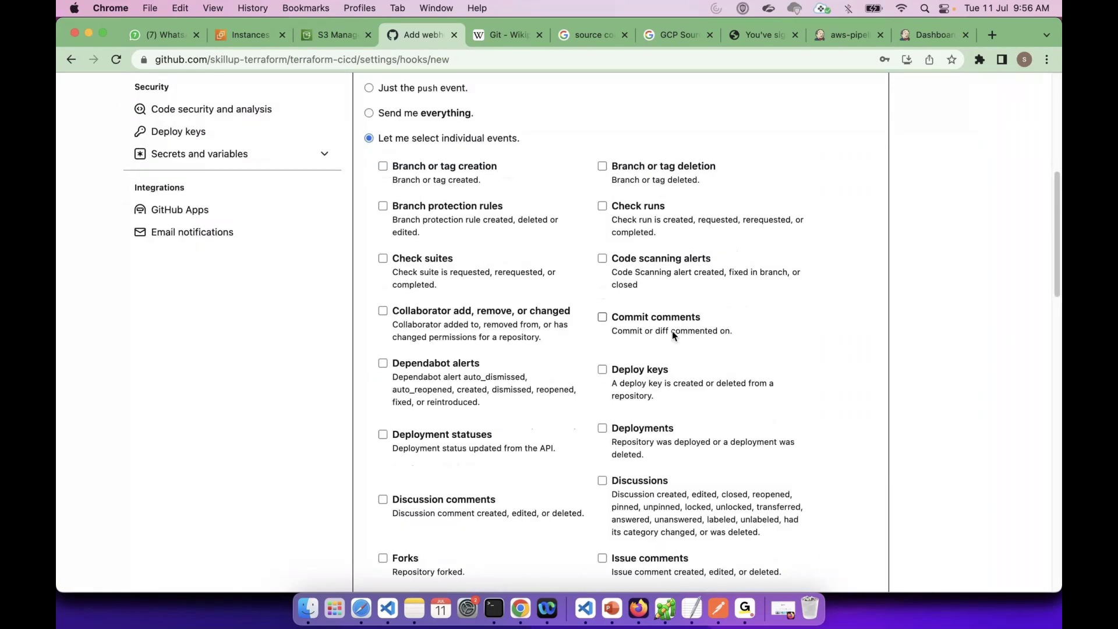
scroll(673, 333, down, 5)
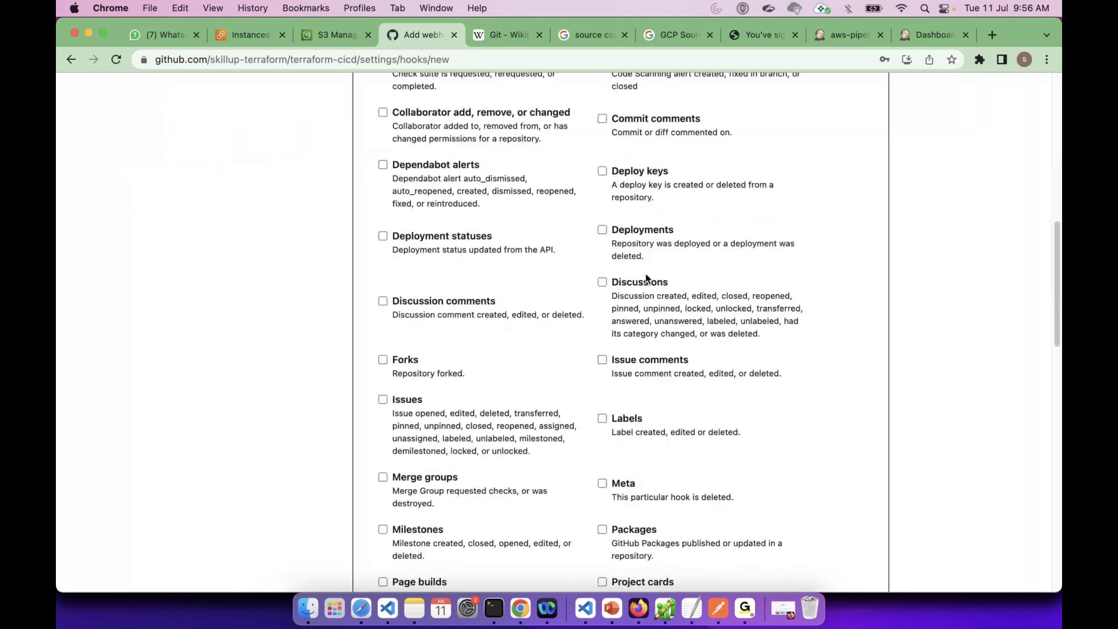
scroll(646, 279, down, 1)
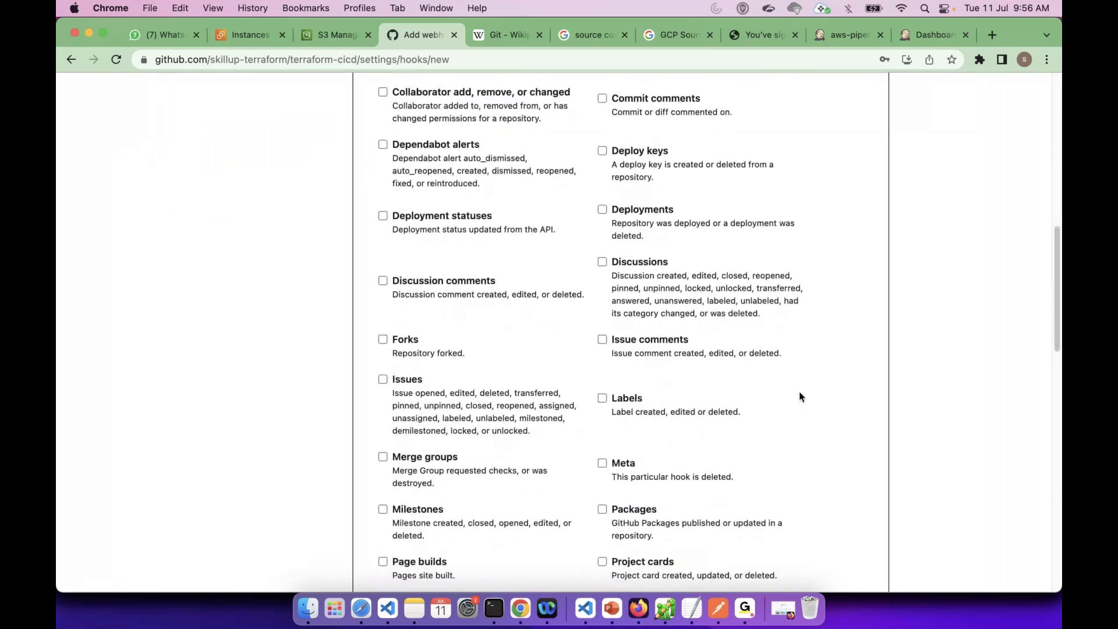
scroll(638, 473, down, 6)
scroll(639, 473, down, 5)
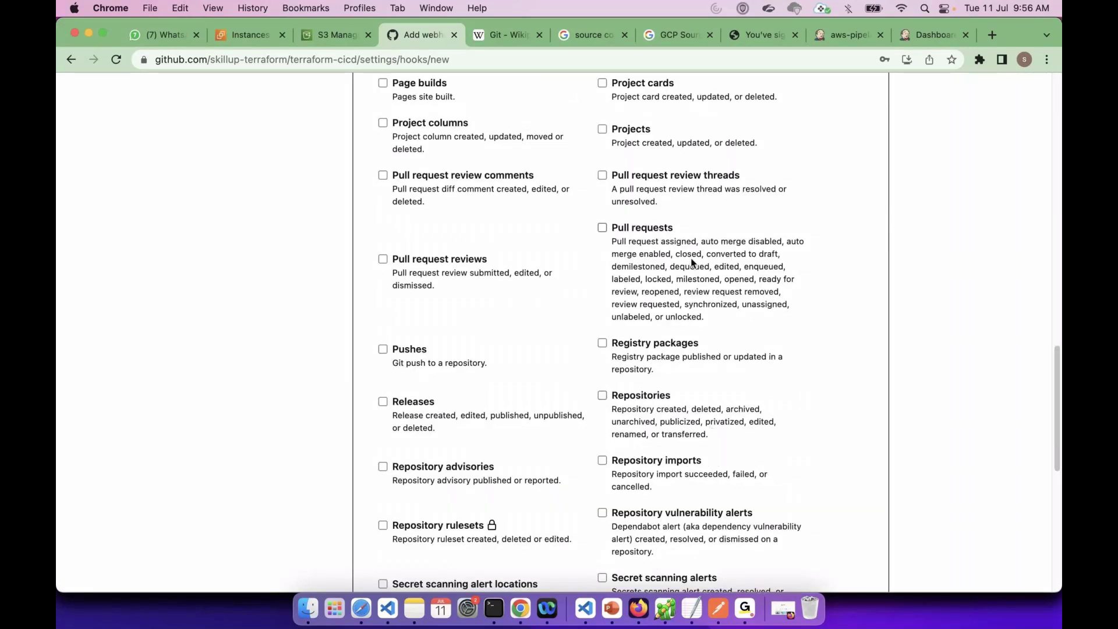
scroll(794, 421, up, 10)
scroll(793, 420, up, 8)
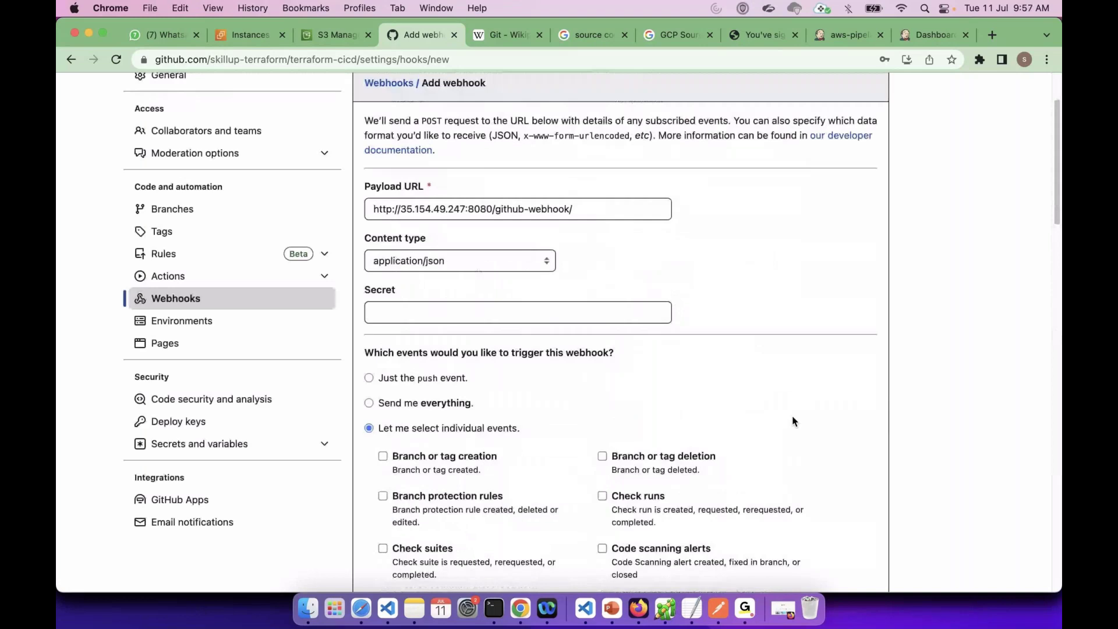
scroll(793, 420, up, 2)
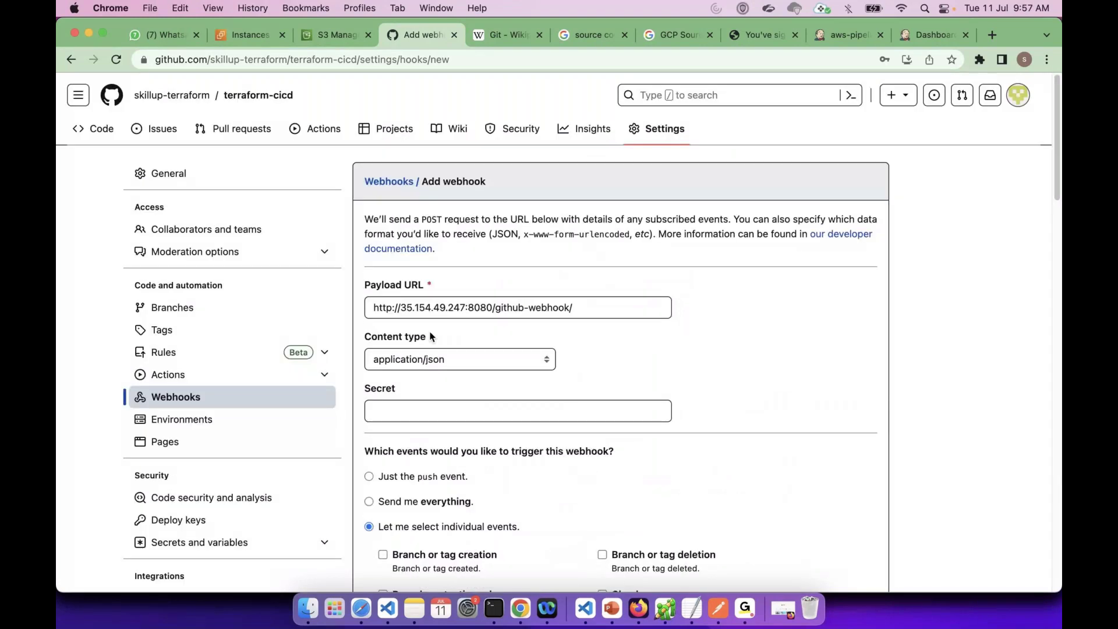
scroll(710, 371, down, 7)
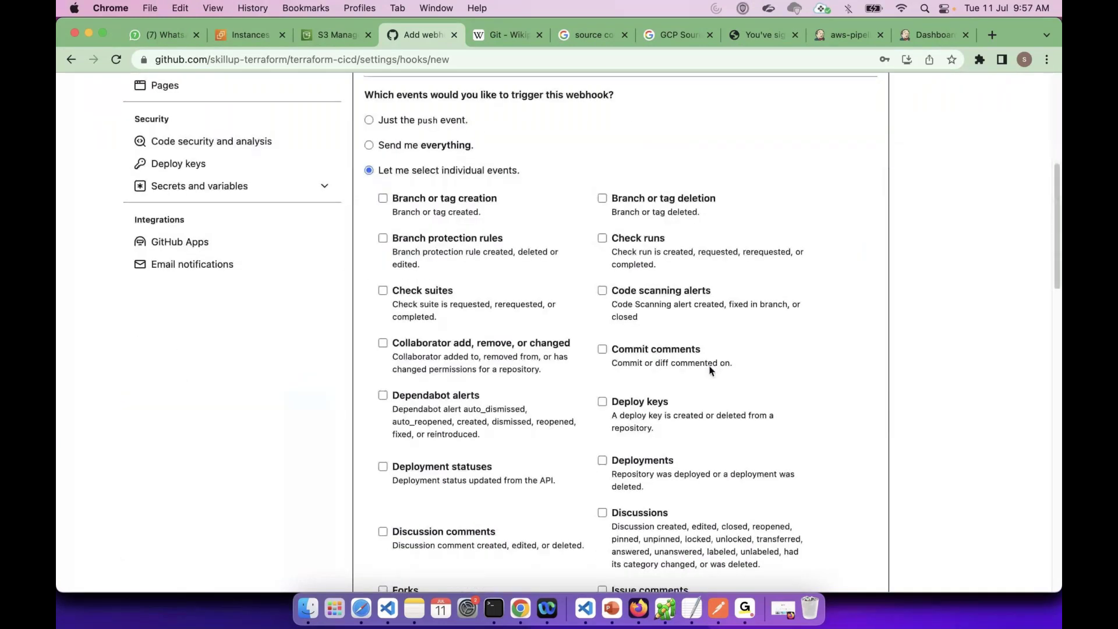
scroll(710, 371, down, 2)
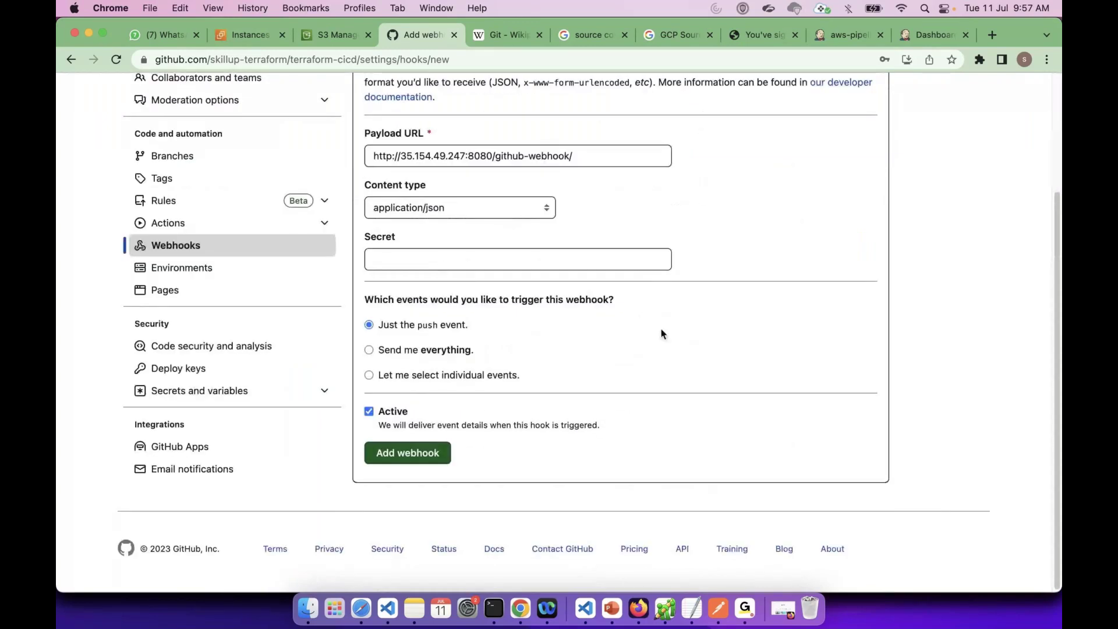
Review the completed webhook form with its payload URL, and add the webhook to the terraform-cicd repository.
scroll(769, 410, up, 1)
scroll(769, 410, up, 2)
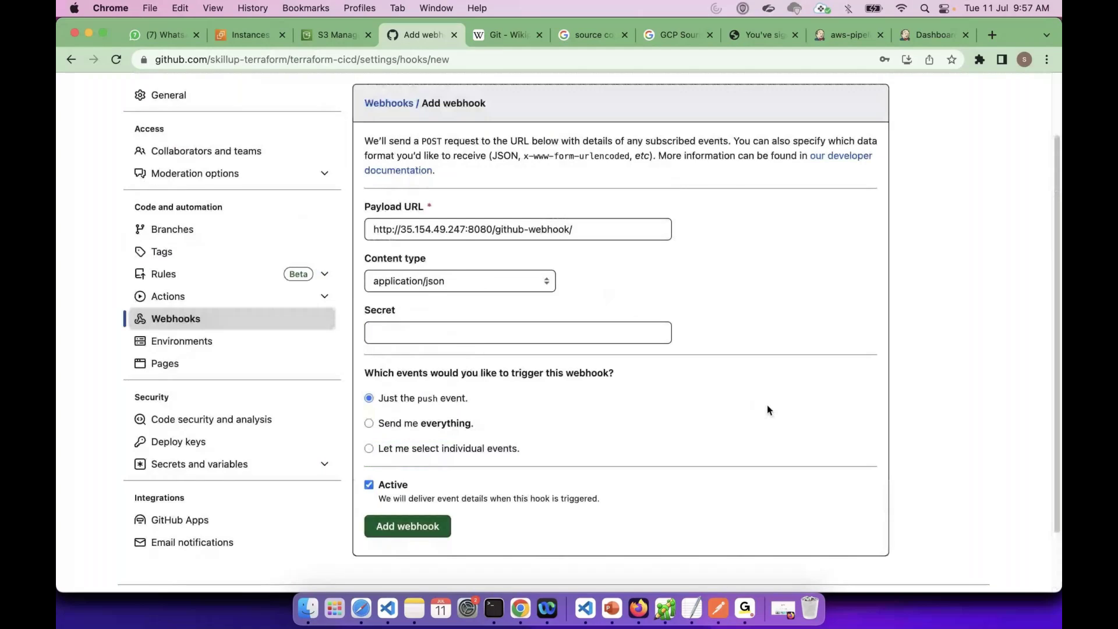
scroll(767, 408, up, 2)
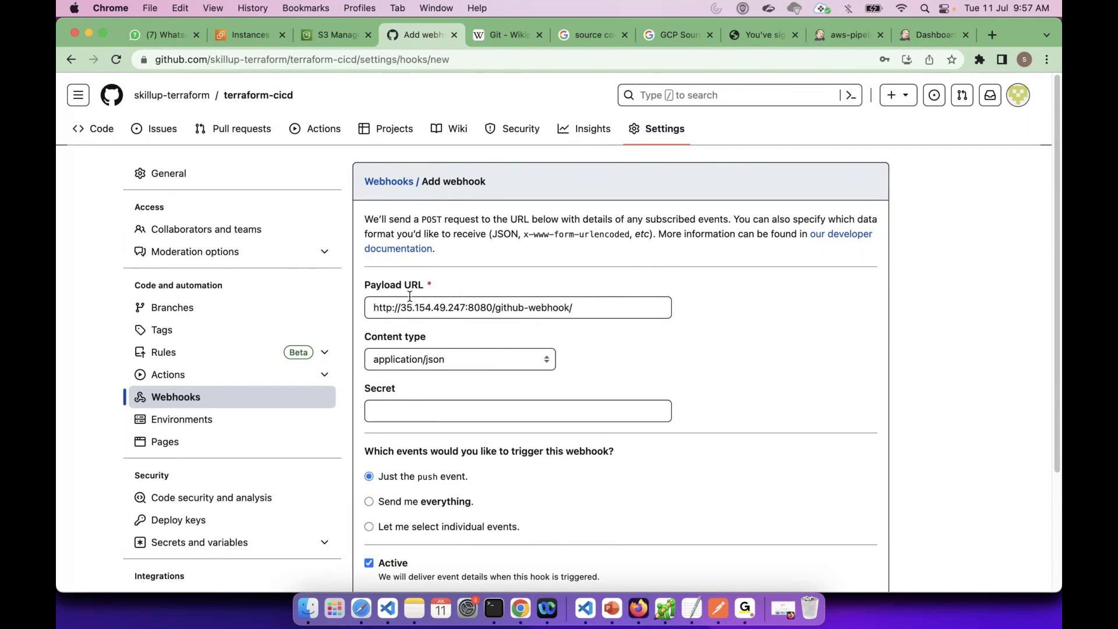
triple_click(510, 316)
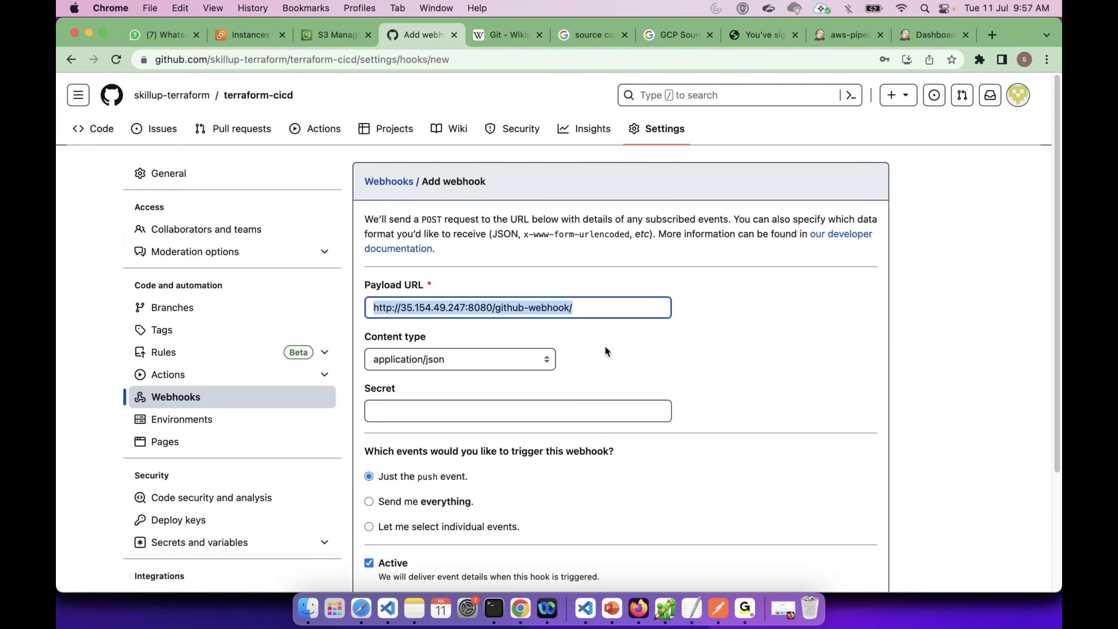
scroll(783, 370, down, 1)
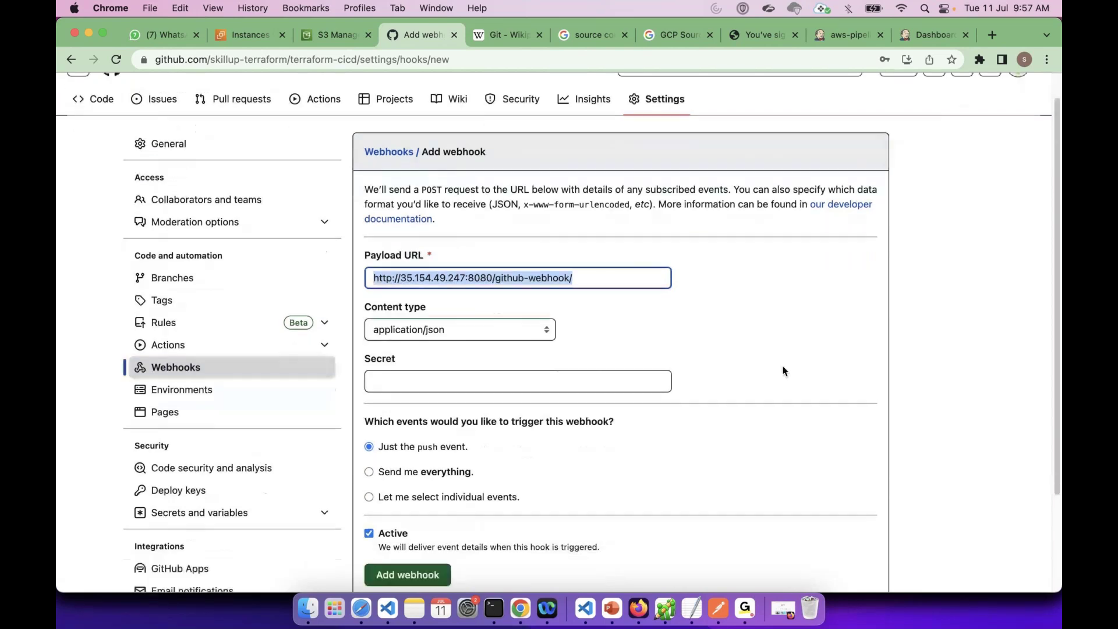
scroll(784, 371, down, 2)
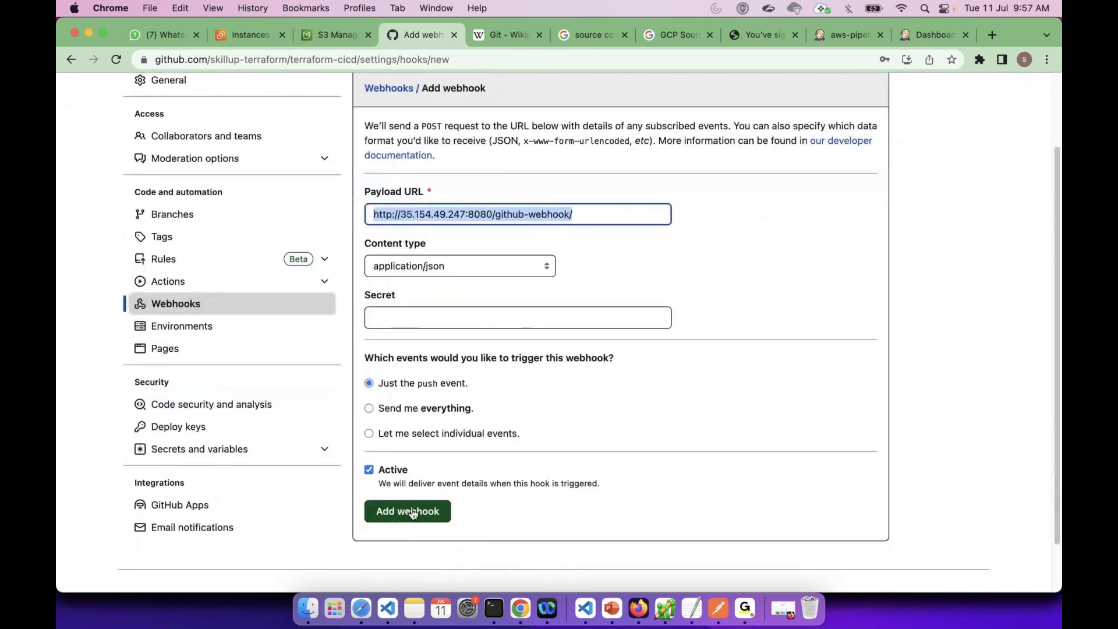
click(413, 512)
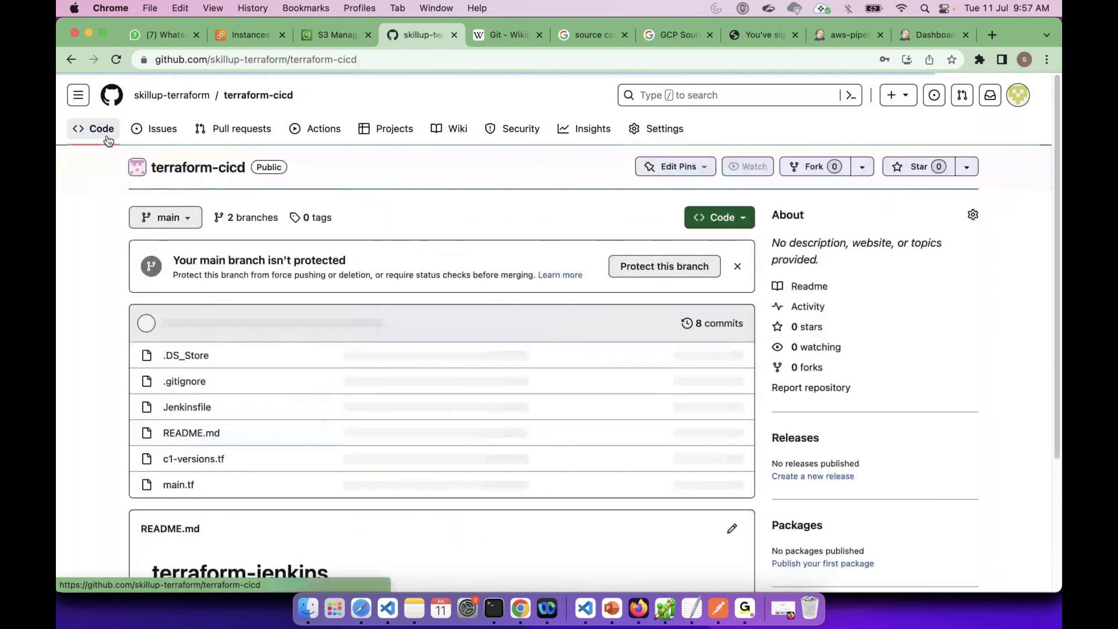
Switch to VS Code, delete the aws_s3_bucket "b" resource block from main.tf, save the file, and review the remaining code.
click(590, 612)
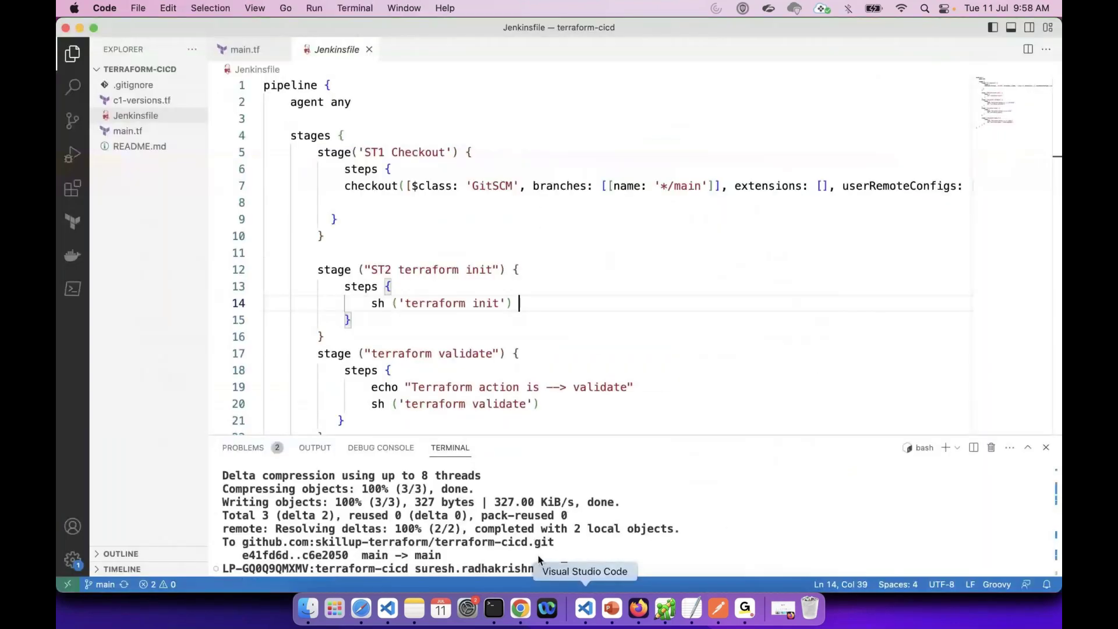
click(244, 50)
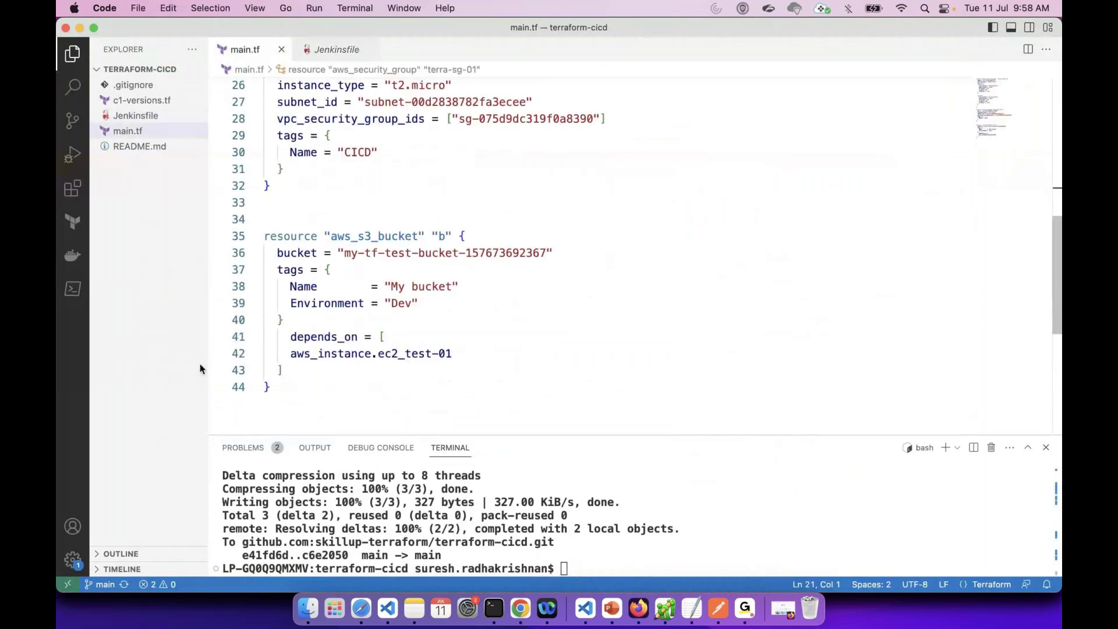
drag(272, 388, 244, 242)
key(BackSpace)
key(BackSpace)
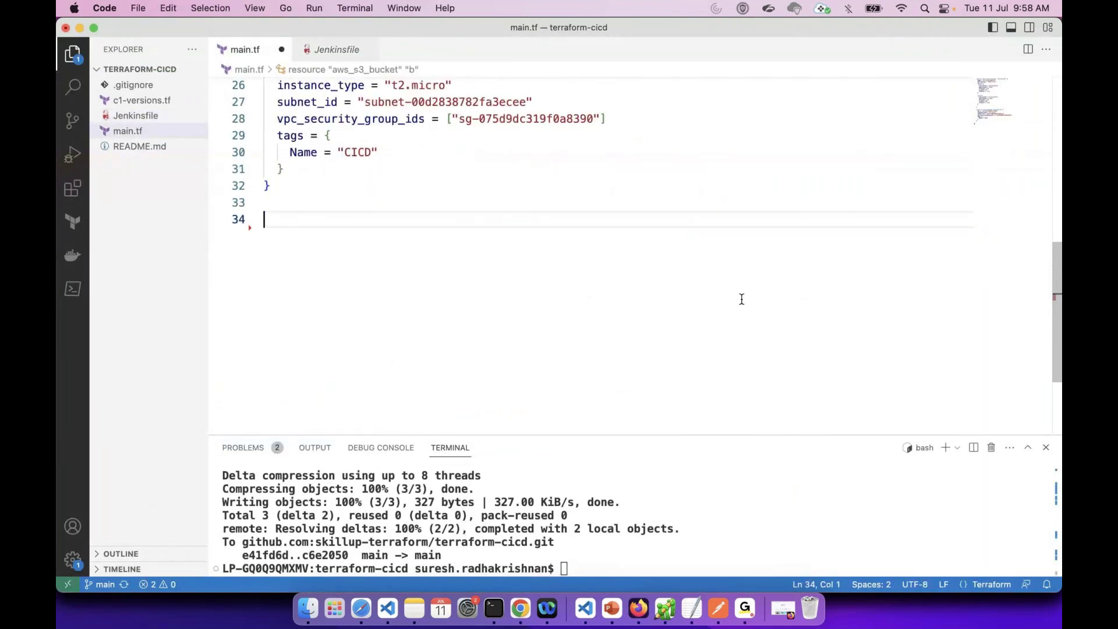
key(BackSpace)
key(cmd+s)
scroll(665, 330, up, 8)
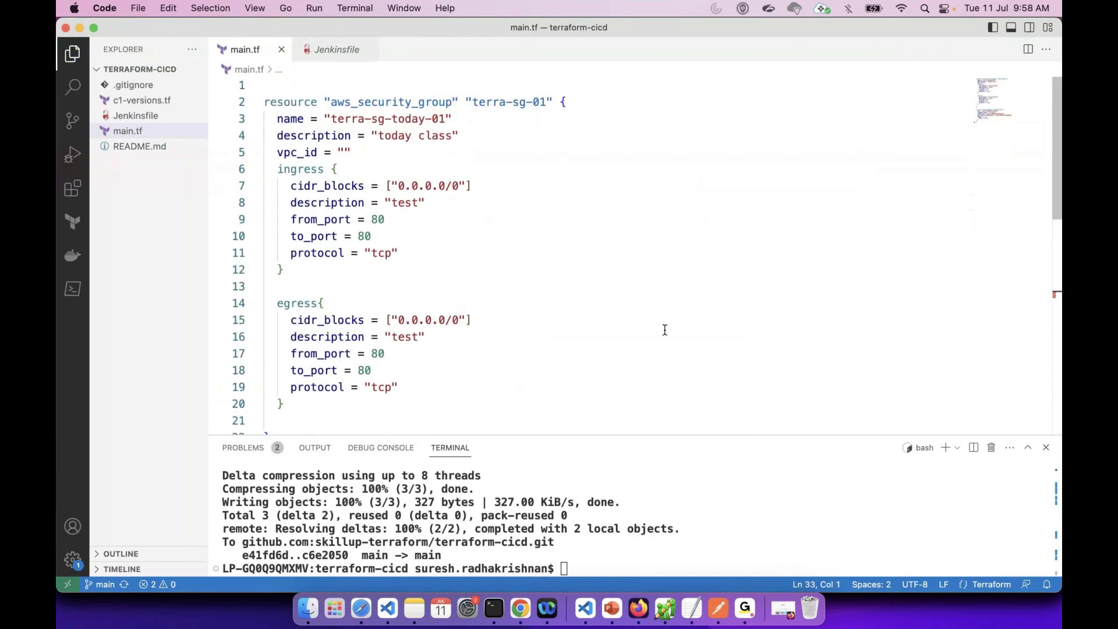
scroll(664, 330, down, 3)
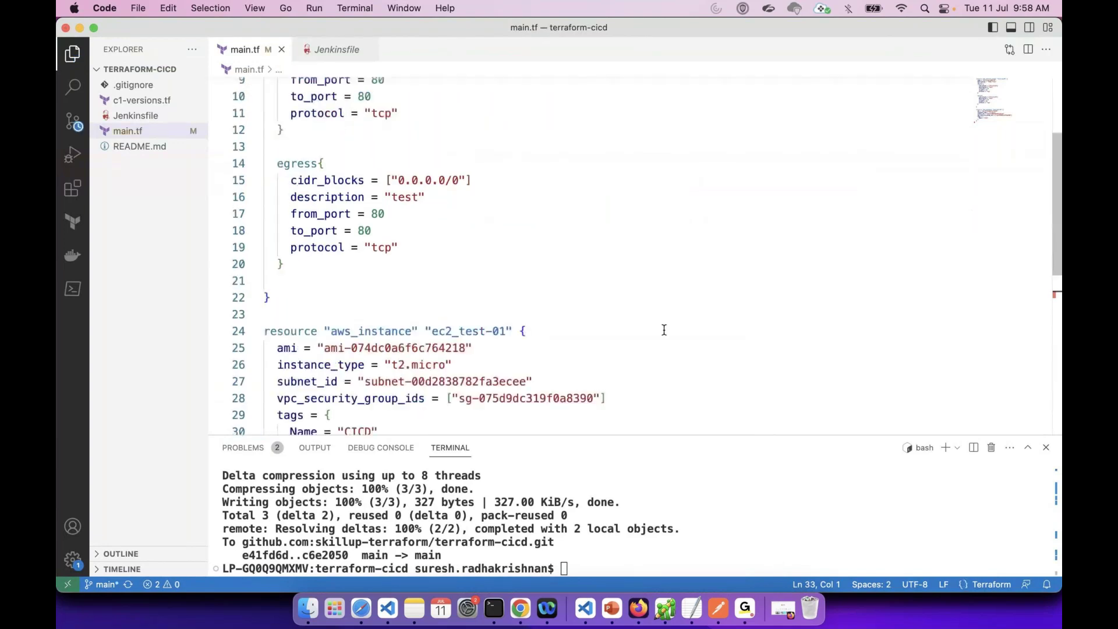
scroll(665, 329, down, 2)
Switch to Chrome to view the test bucket in the S3 console, and return to main.tf in VS Code.
key(cmd+tab)
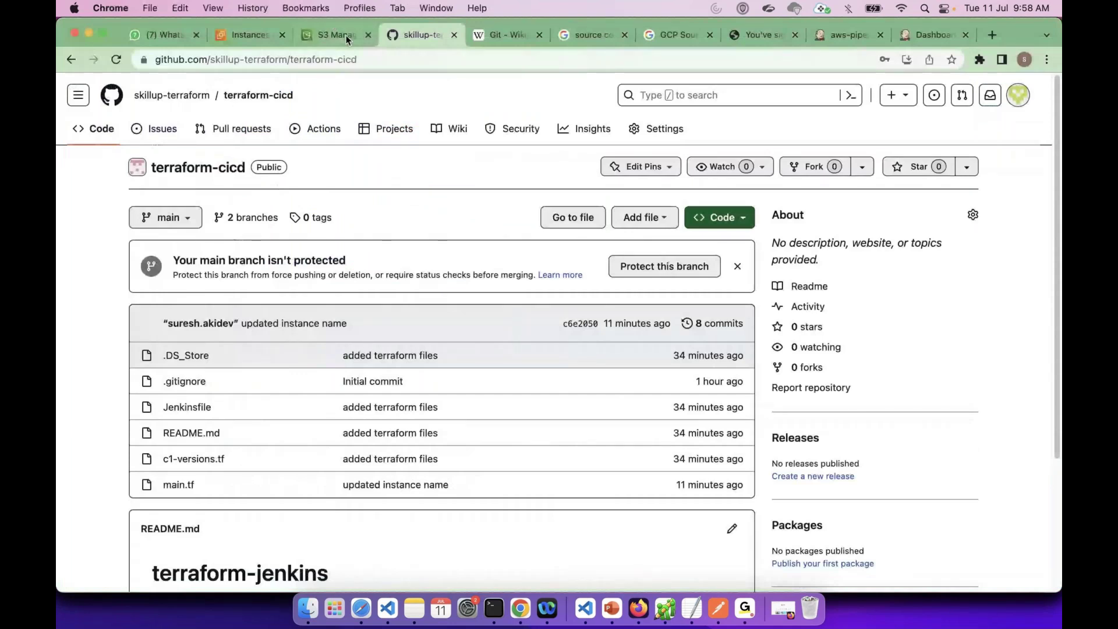
click(346, 35)
key(super+Tab)
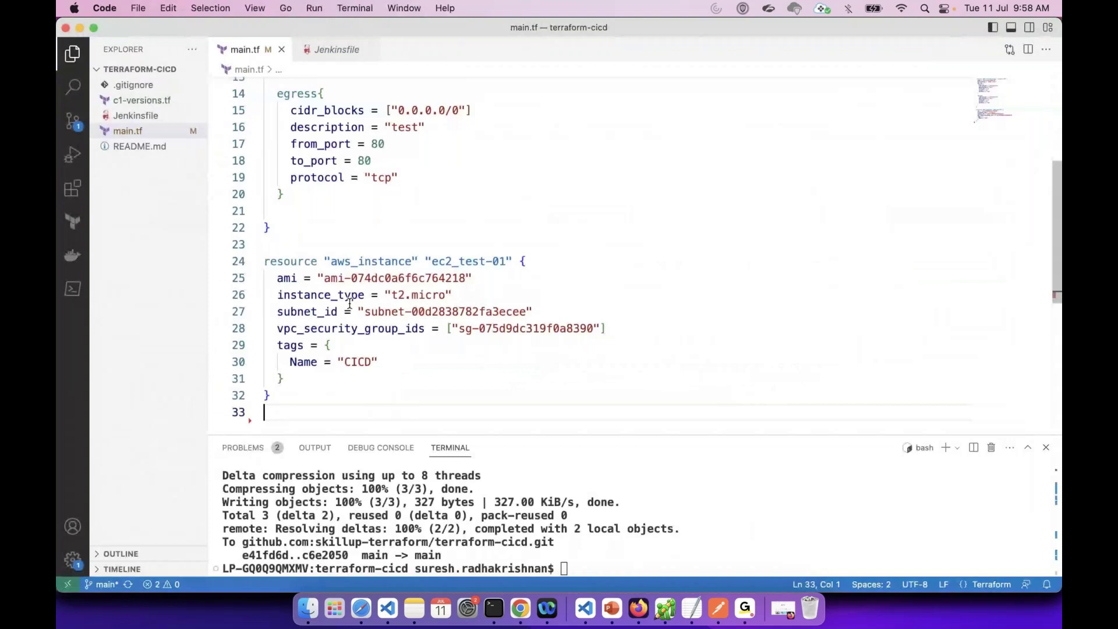
Set the Name tag of the ec2_test-01 instance to "CICD-autotrigger" and save main.tf.
click(371, 362)
text(-)
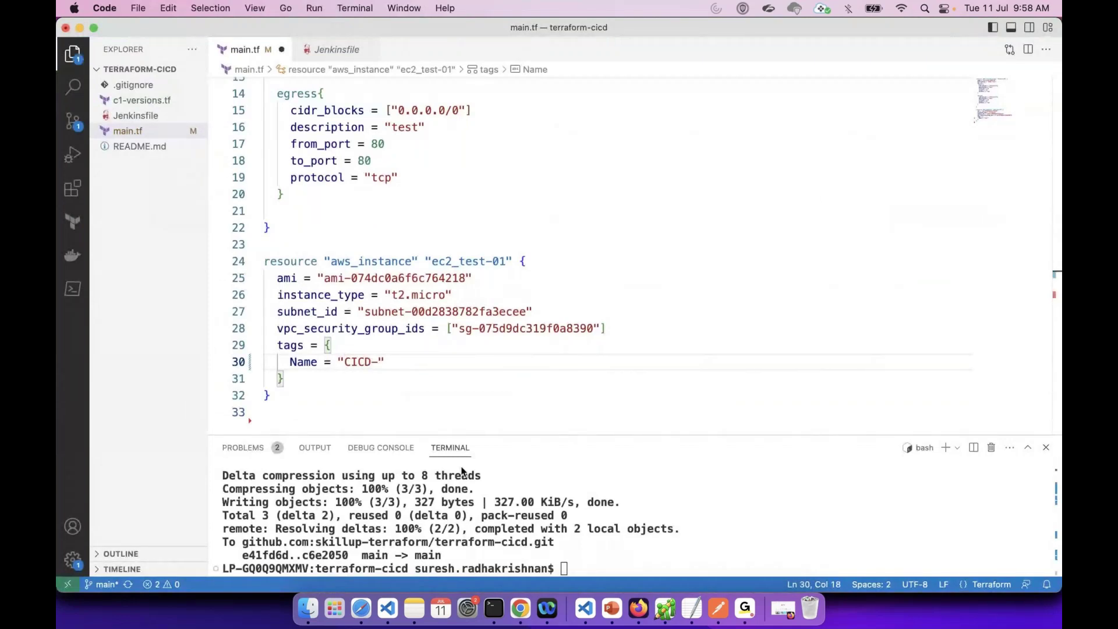
text(autotrigger)
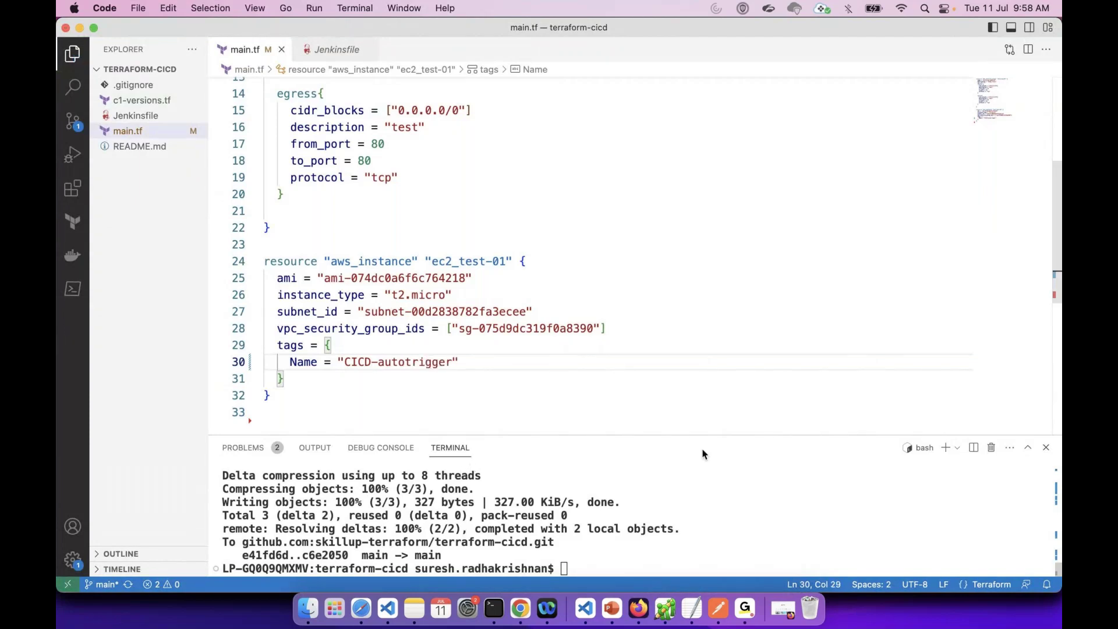
Enlarge the terminal area and clear its output.
click(695, 382)
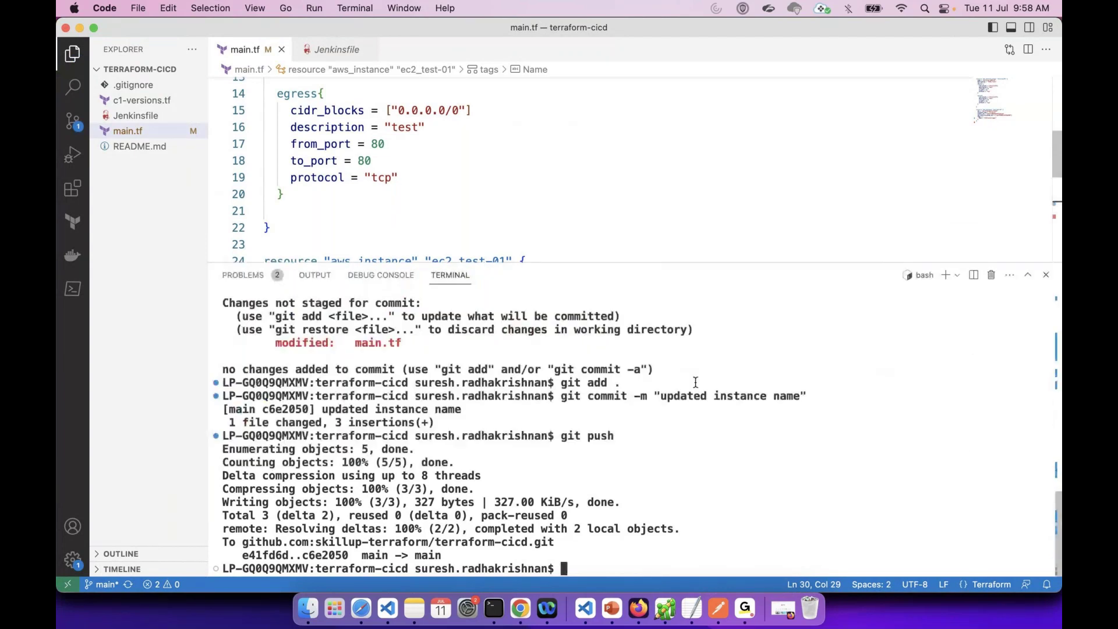
text(clear)
key(Return)
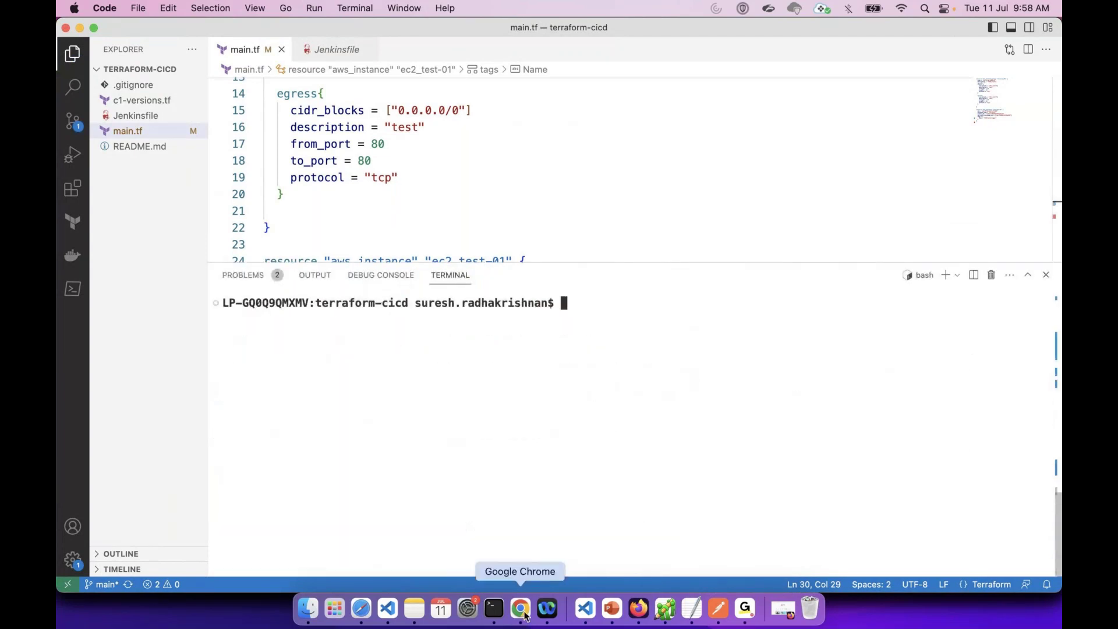
Switch to Chrome and review the existing aws-pipeline builds in Jenkins.
click(524, 609)
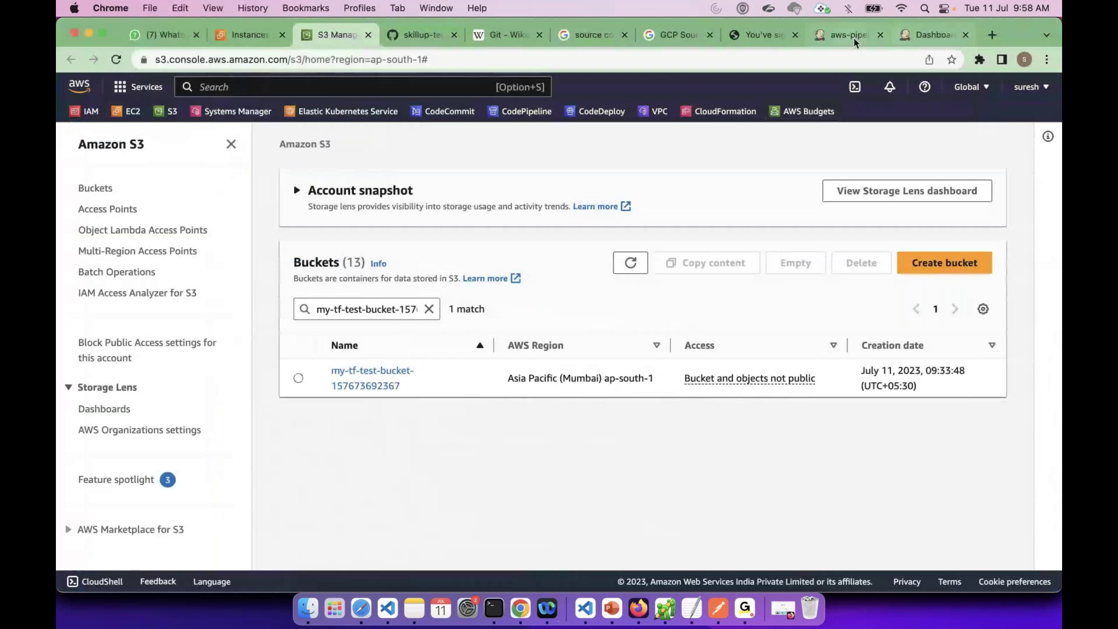
click(849, 35)
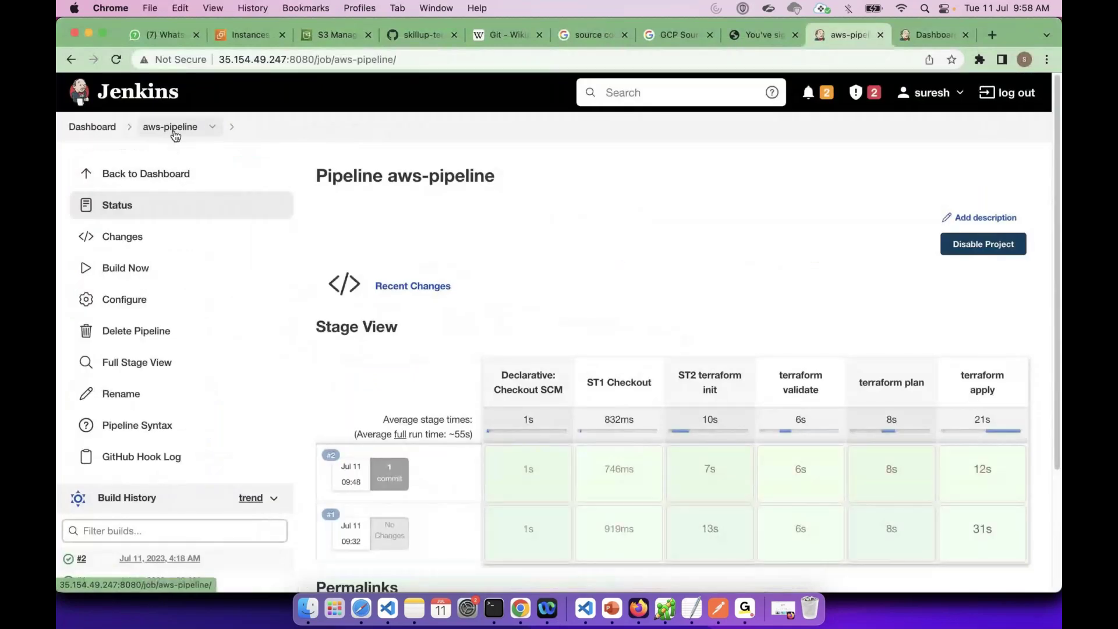
scroll(73, 402, down, 3)
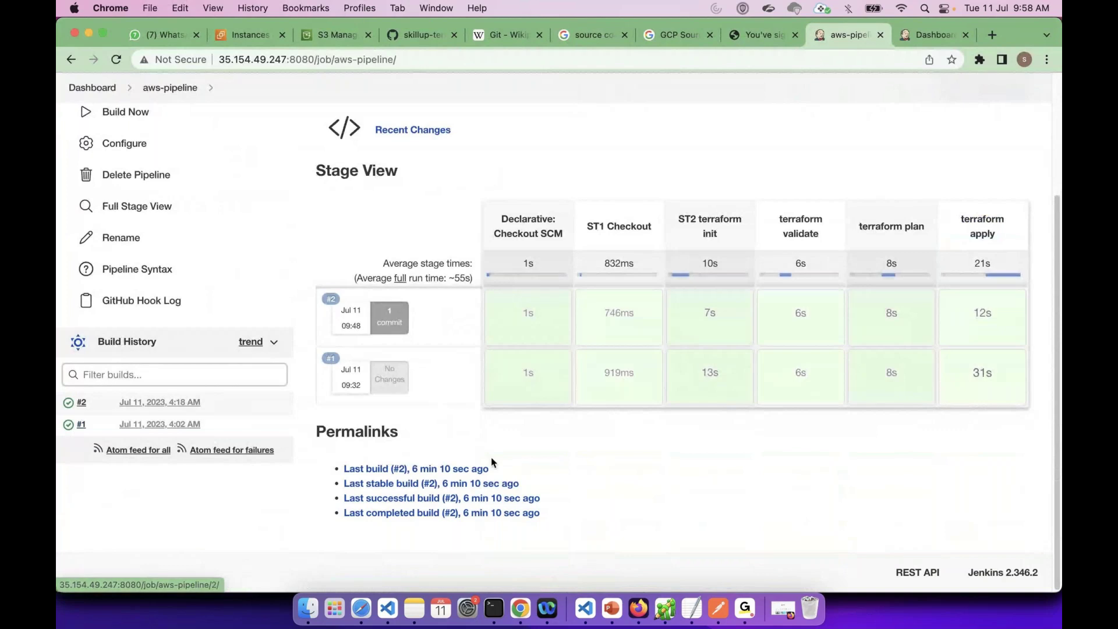
scroll(491, 457, up, 3)
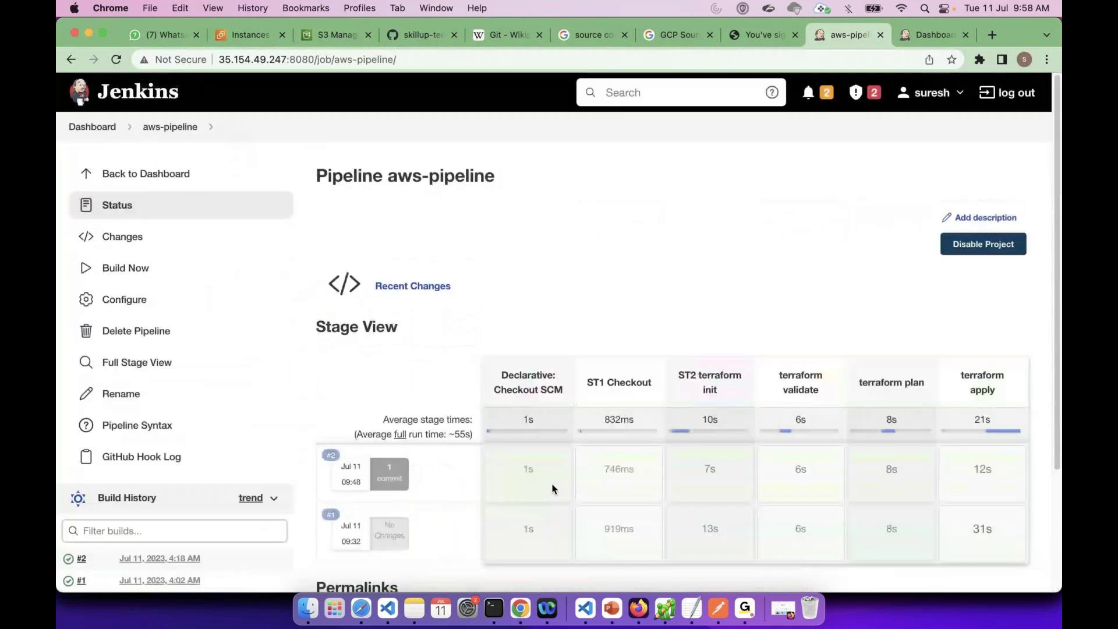
Switch back to VS Code and check the repository's state with git status.
click(586, 608)
text(git status)
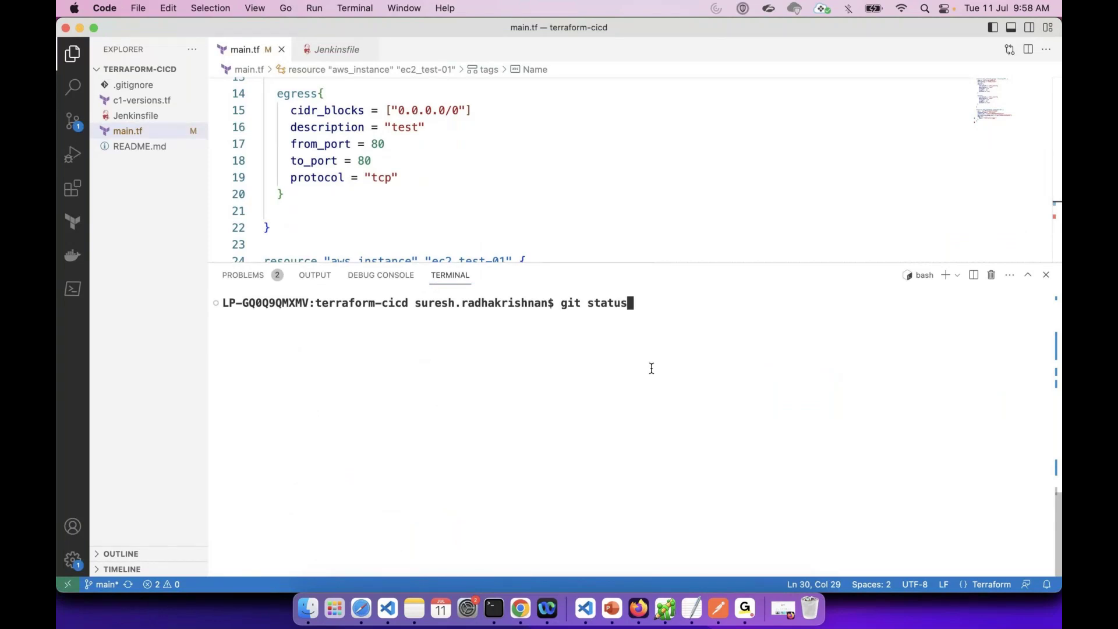
key(Return)
Display the unstaged changes to main.tf with git diff.
text(git add )
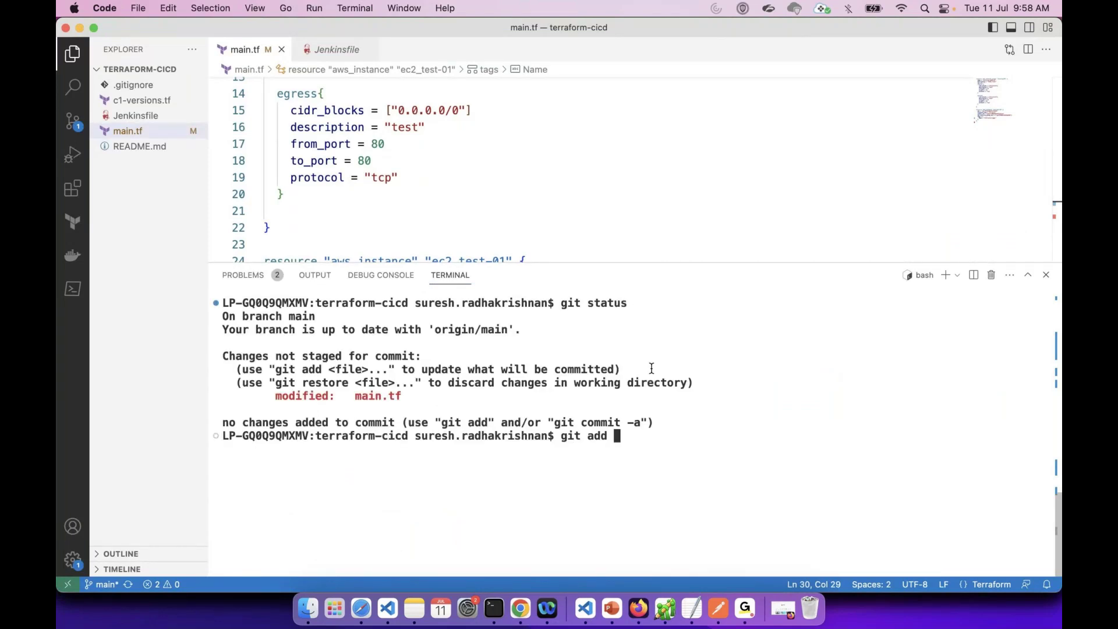
text(.)
key(BackSpace)
key(BackSpace)
key(BackSpace)
key(BackSpace)
key(BackSpace)
text(diif)
key(BackSpace)
text(f)
key(Return)
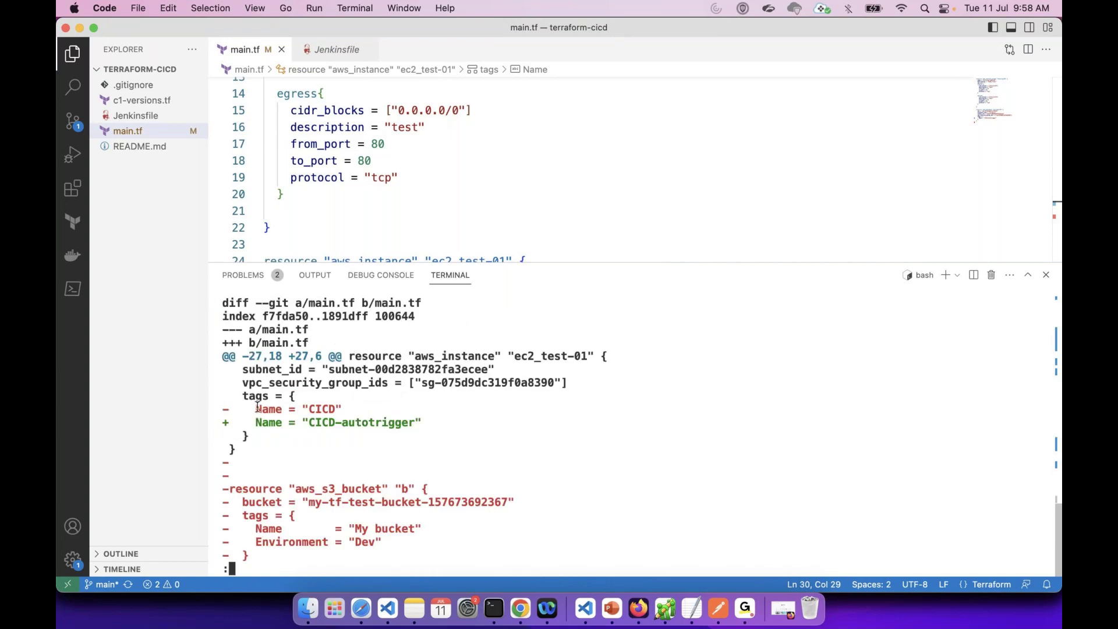
Examine the diff lines for the instance's Name tag and the removed S3 bucket resource.
drag(256, 409, 342, 408)
drag(257, 422, 428, 422)
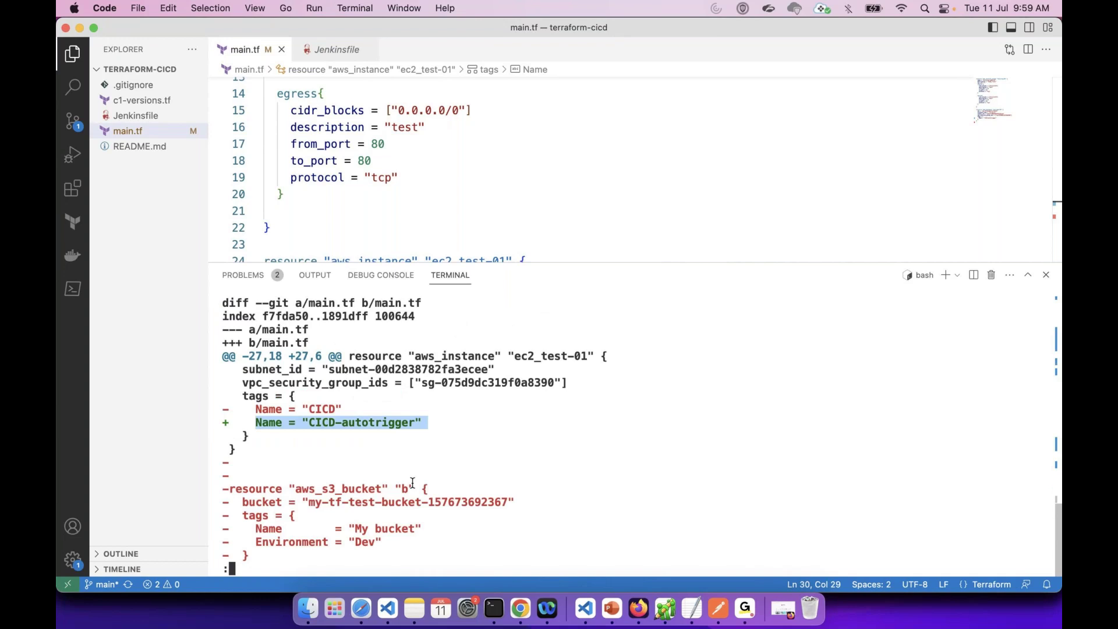
drag(267, 555, 224, 462)
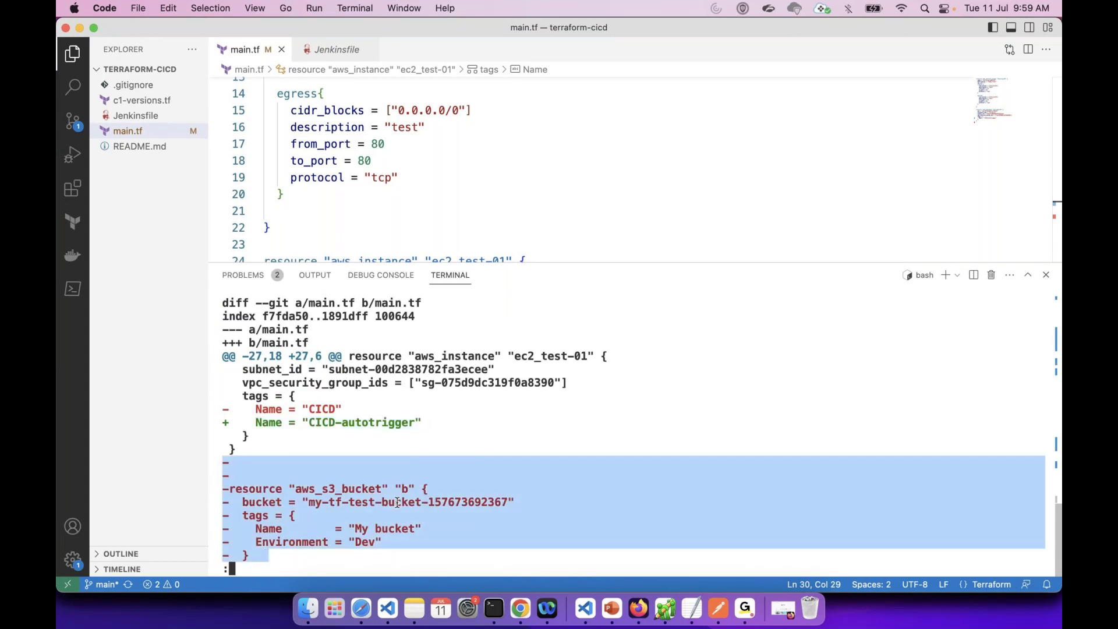
drag(398, 502, 623, 509)
click(643, 527)
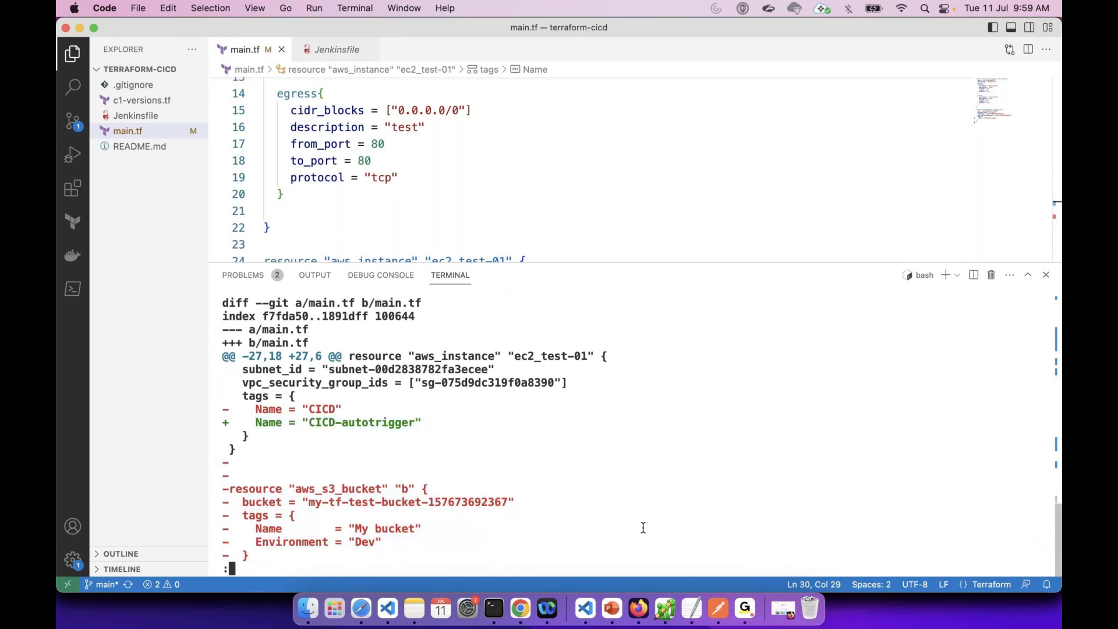
Close the diff, stage all changes, and commit them with the message "updated main.tf".
text(qgit )
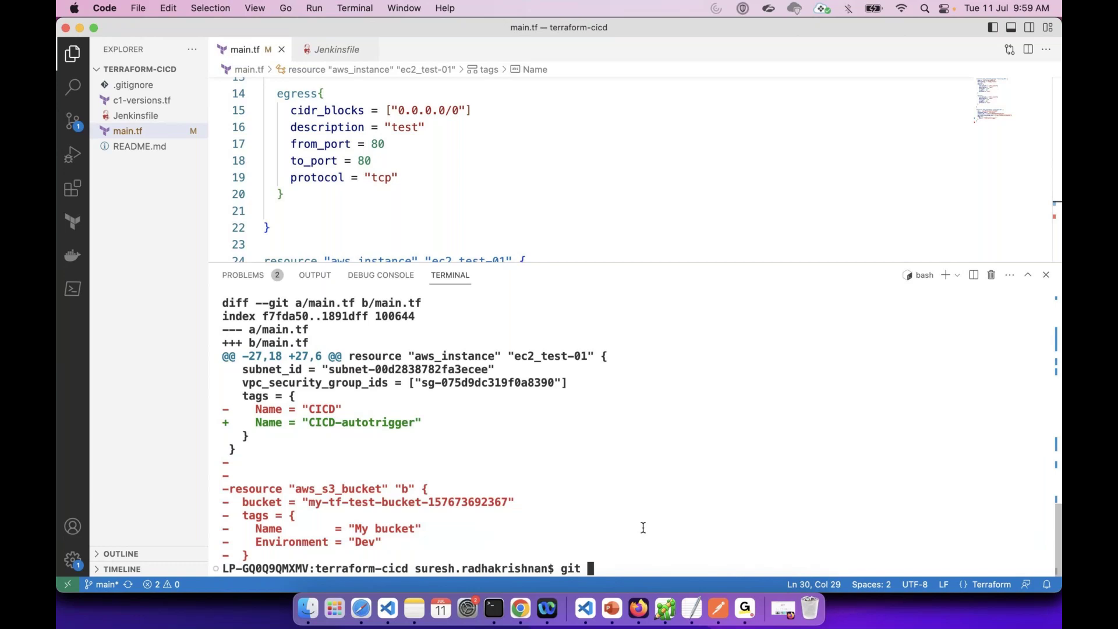
text(add .)
key(Return)
text(git comm)
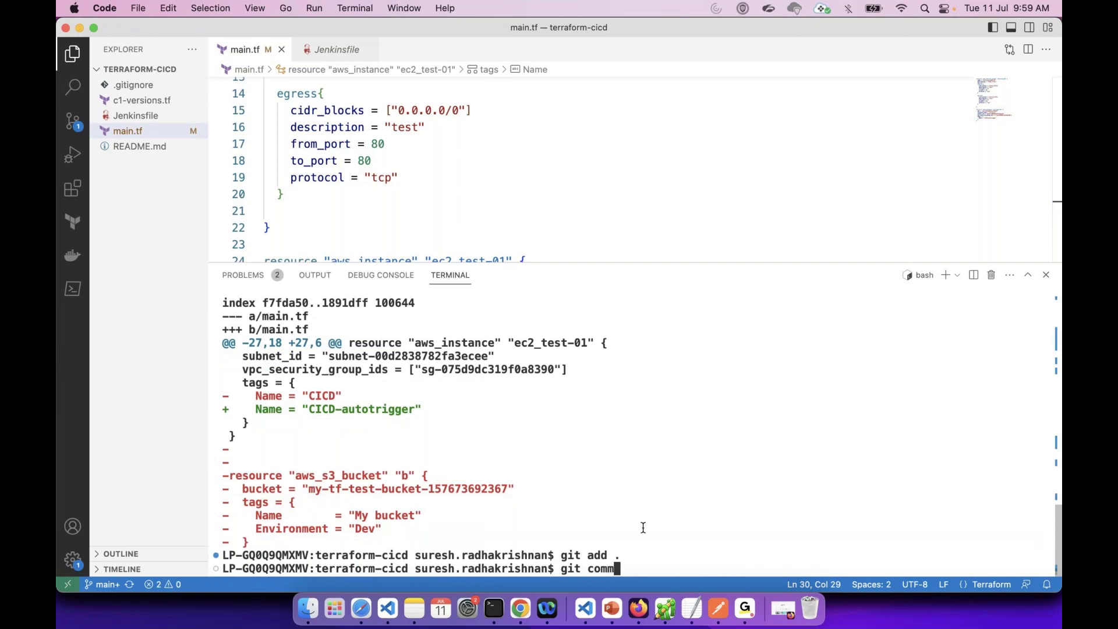
text(it -m "")
key(Left)
text(updated main)
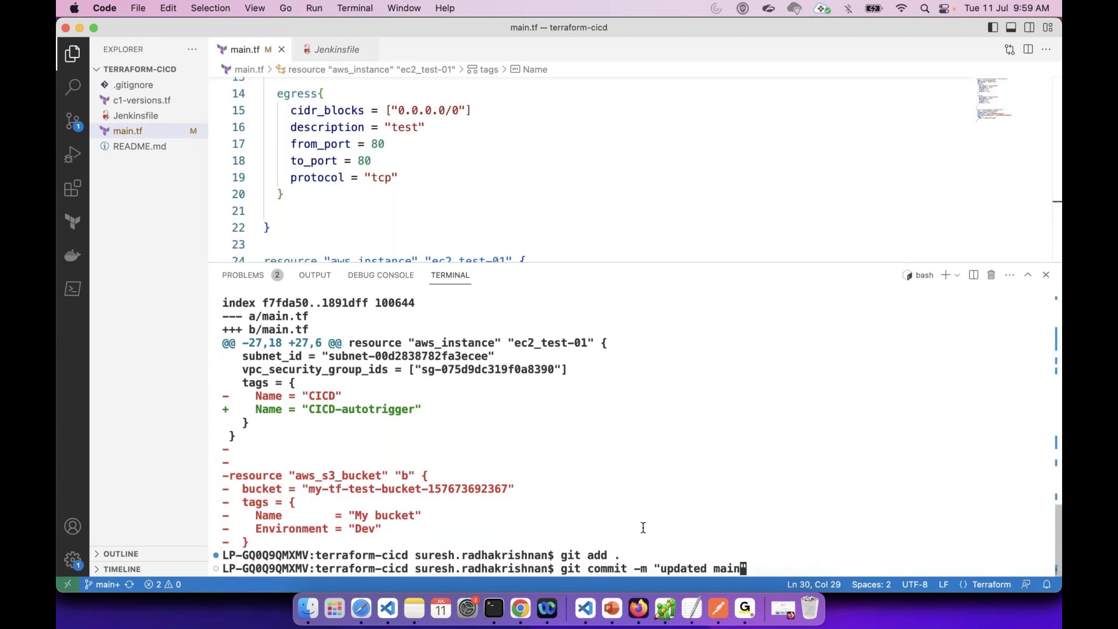
text(.tf)
key(Return)
Push the commit to the GitHub repository with git push and check the command's output.
text(git push)
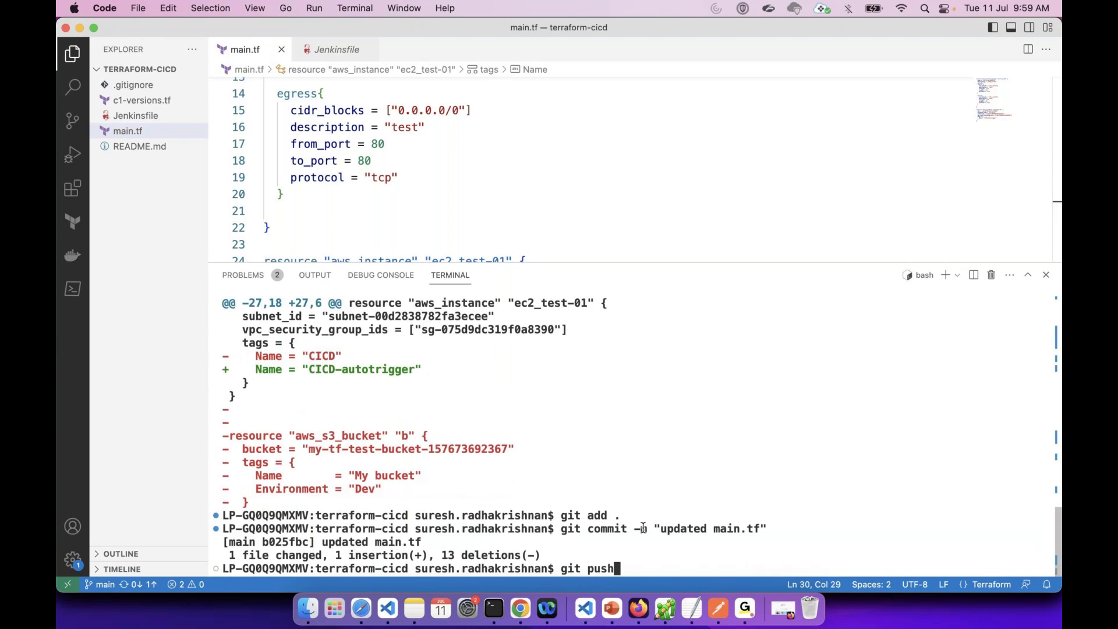
key(Return)
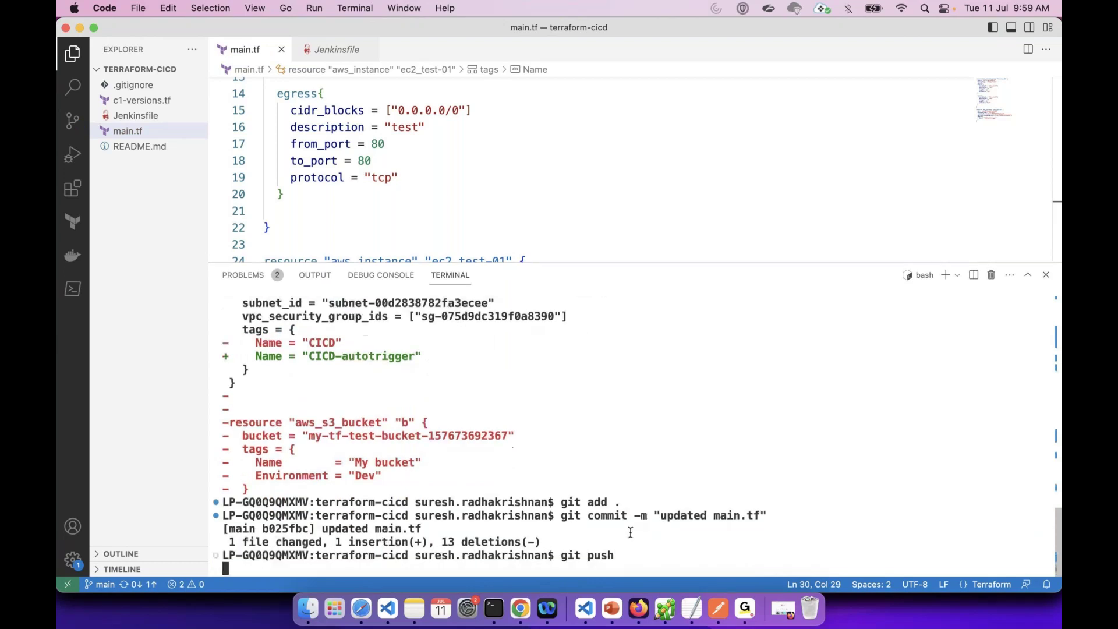
click(532, 609)
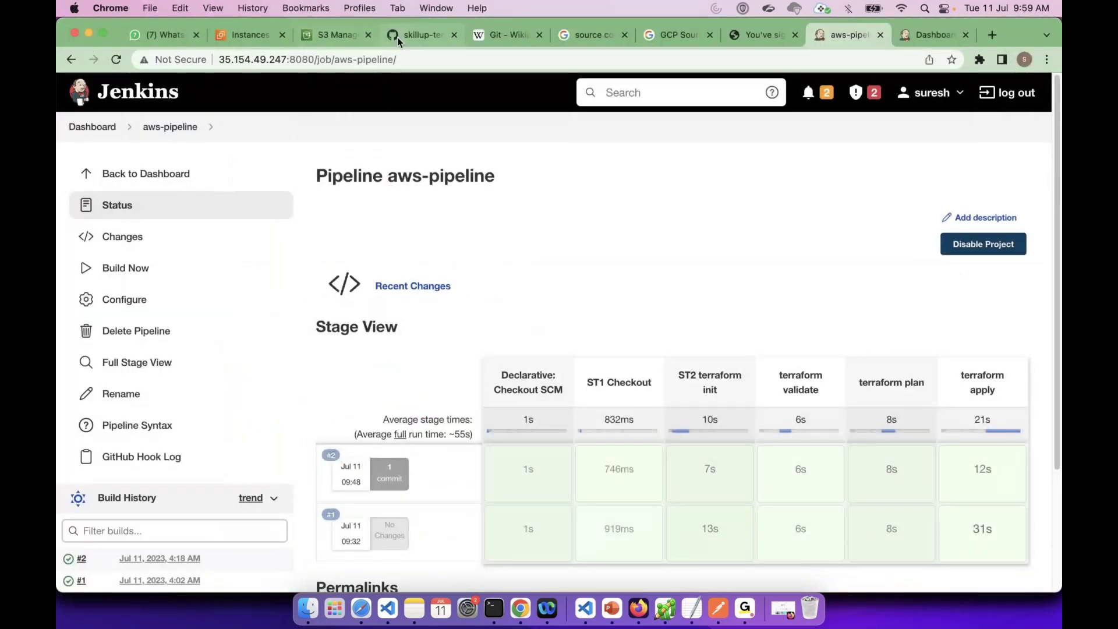
key(super+Tab)
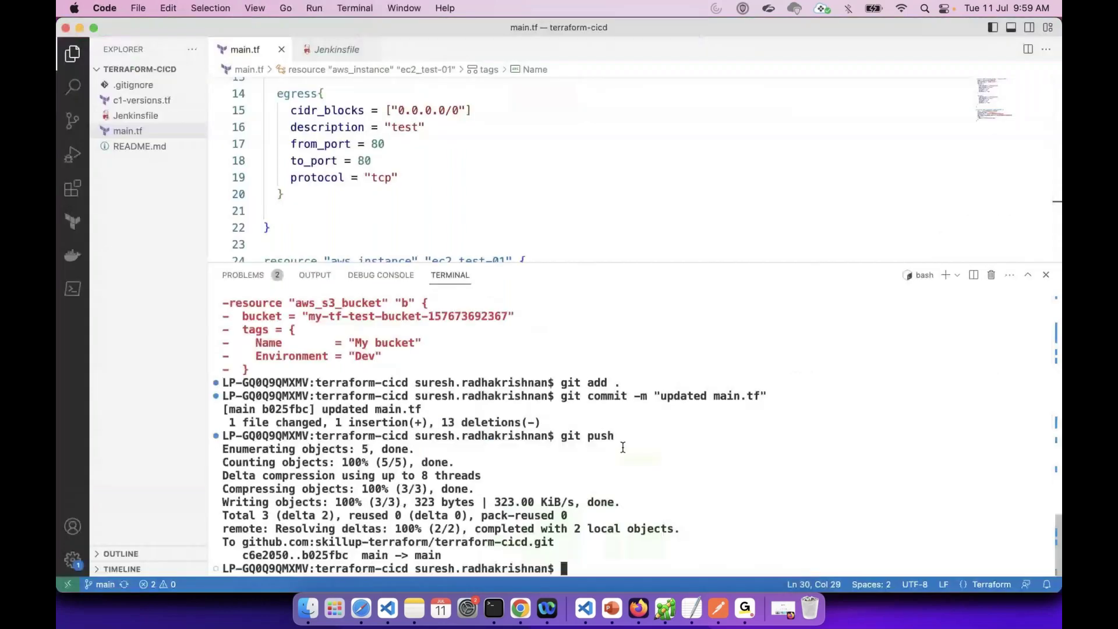
Switch to Chrome, reload the terraform-cicd repository on GitHub, and inspect the instance's Name tag in the pushed main.tf.
key(super+Tab)
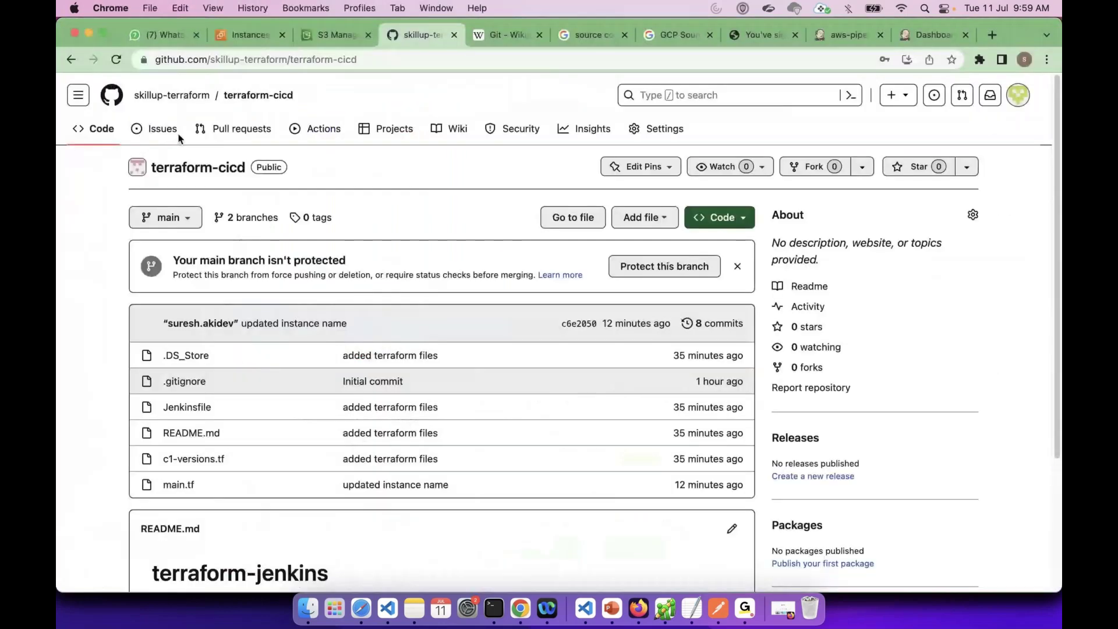
click(116, 60)
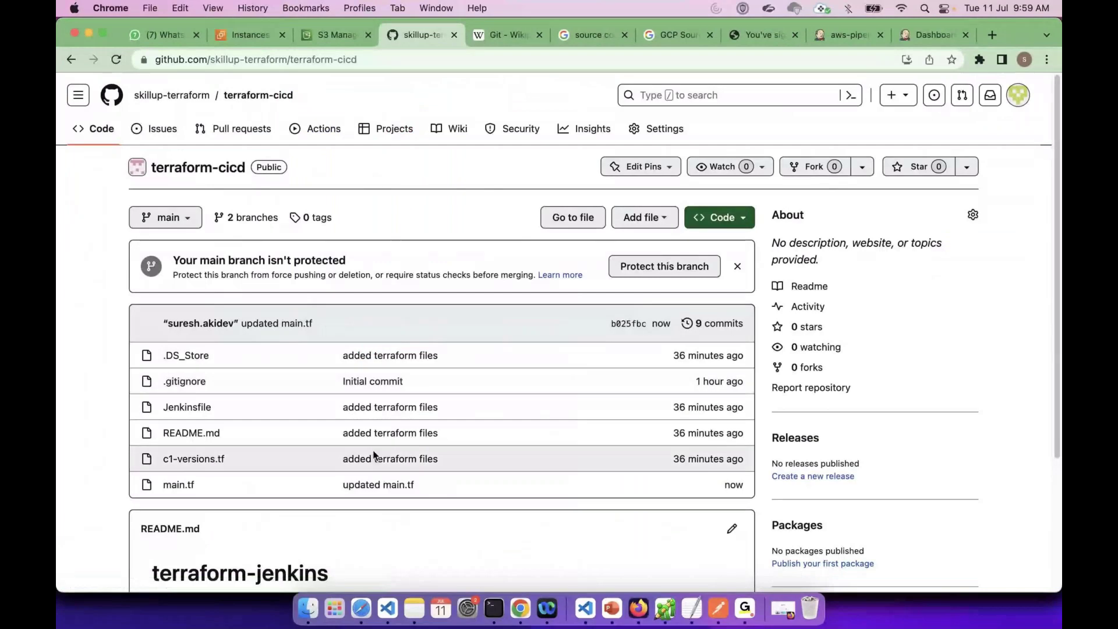
scroll(212, 460, down, 1)
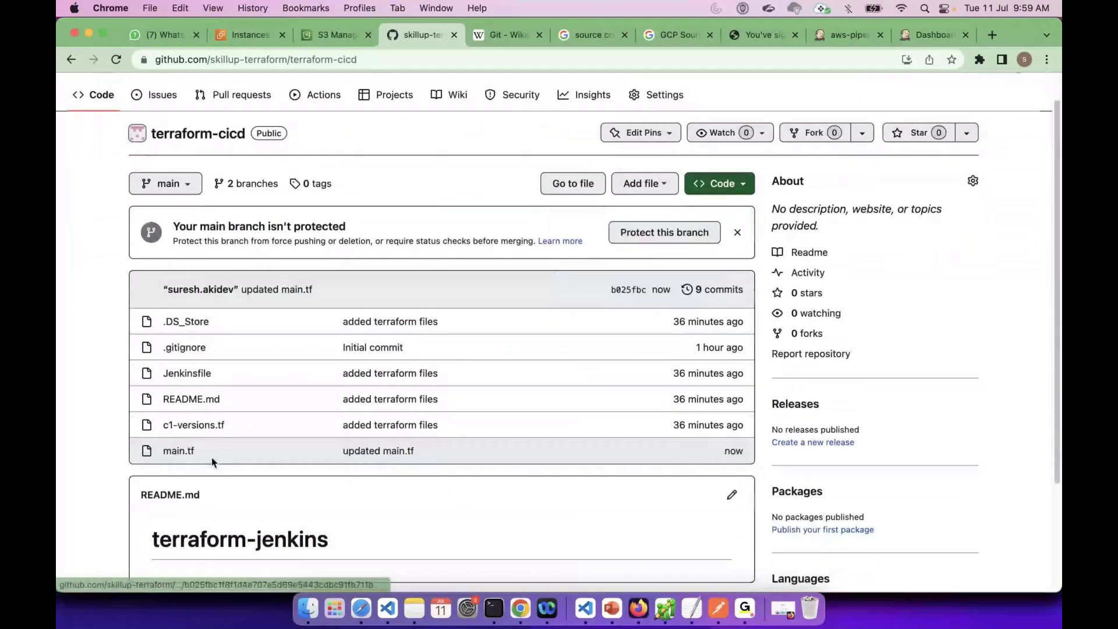
click(715, 457)
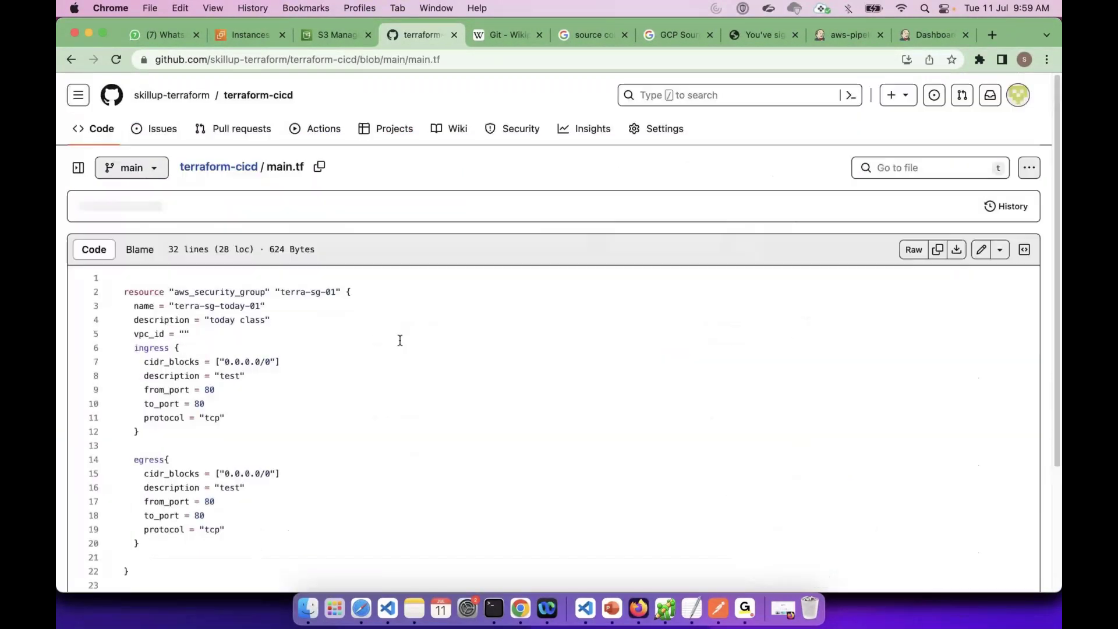
scroll(400, 340, down, 5)
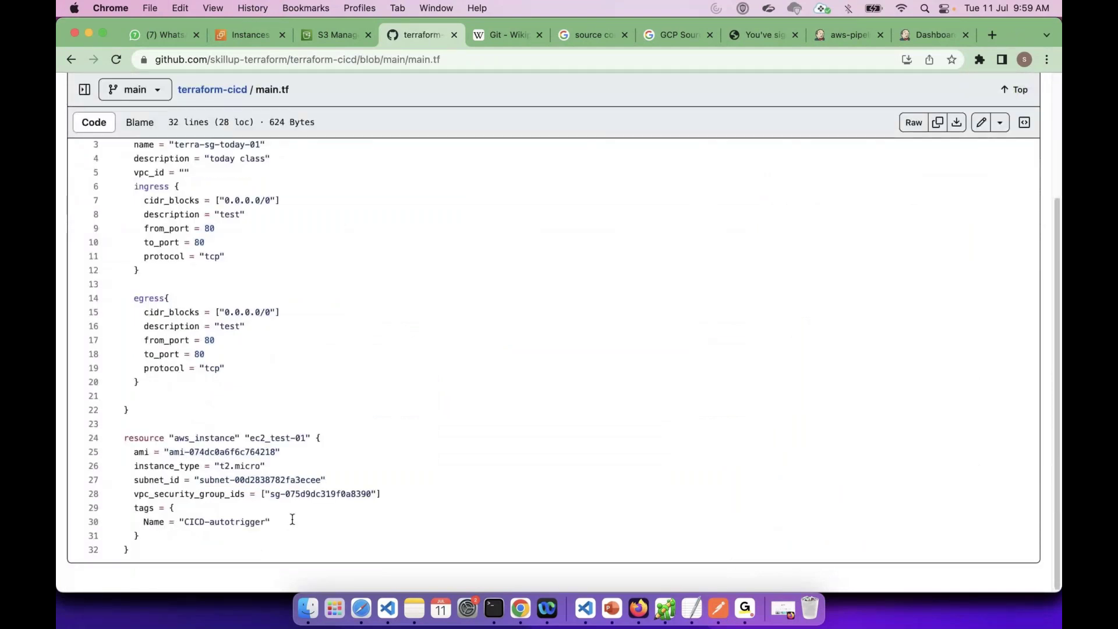
drag(293, 519, 143, 520)
scroll(456, 357, up, 5)
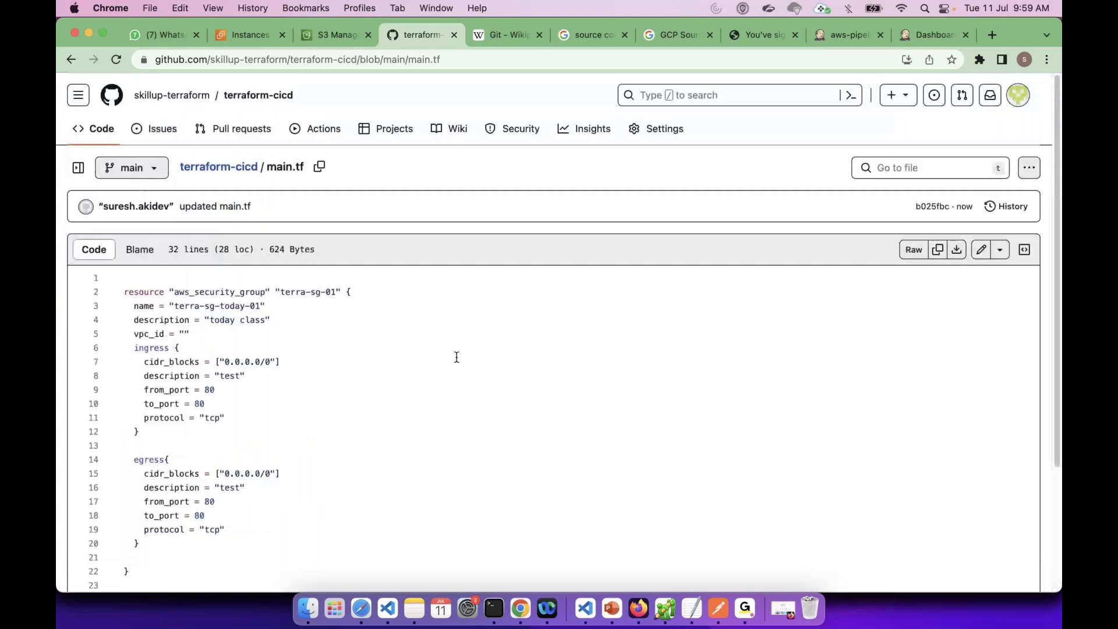
Open the aws-pipeline page in Jenkins, reload it, and follow the stage progress of build #3.
click(848, 34)
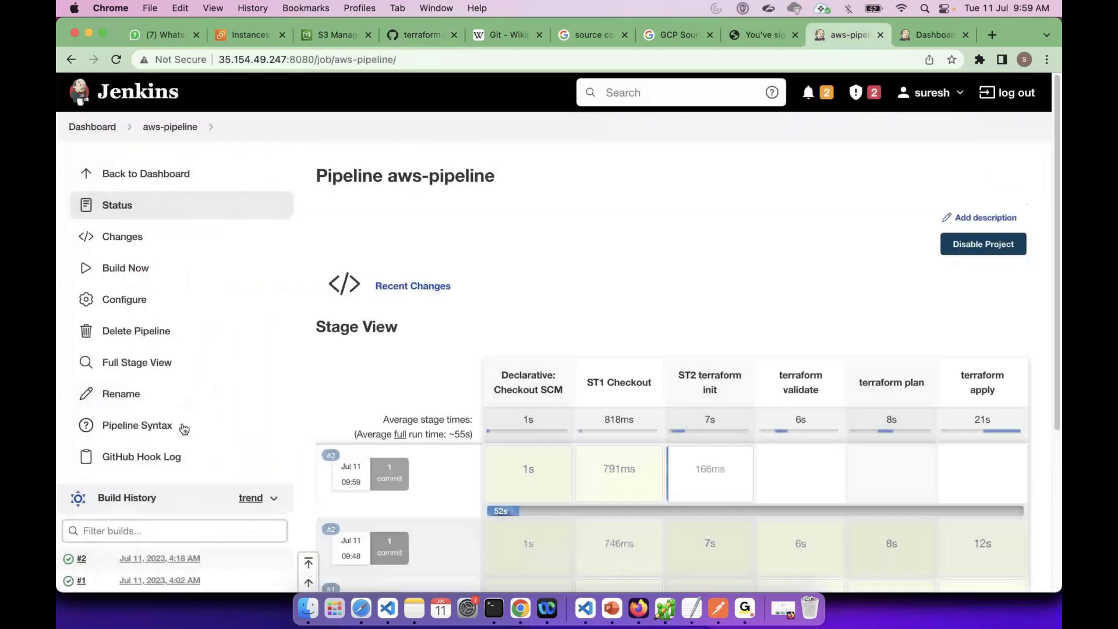
scroll(188, 152, down, 3)
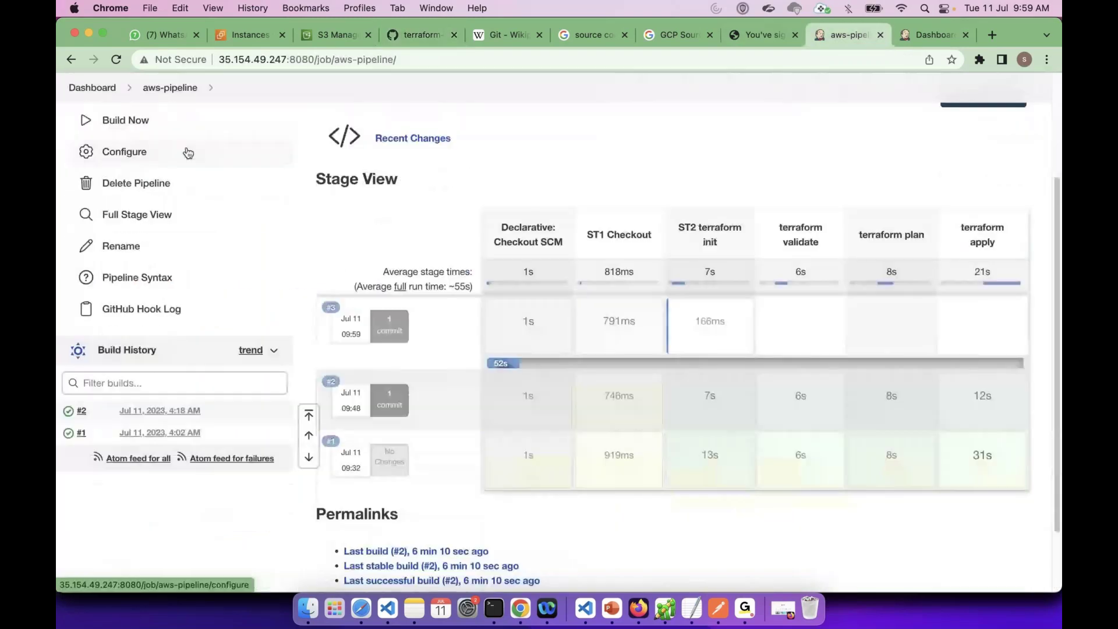
click(117, 59)
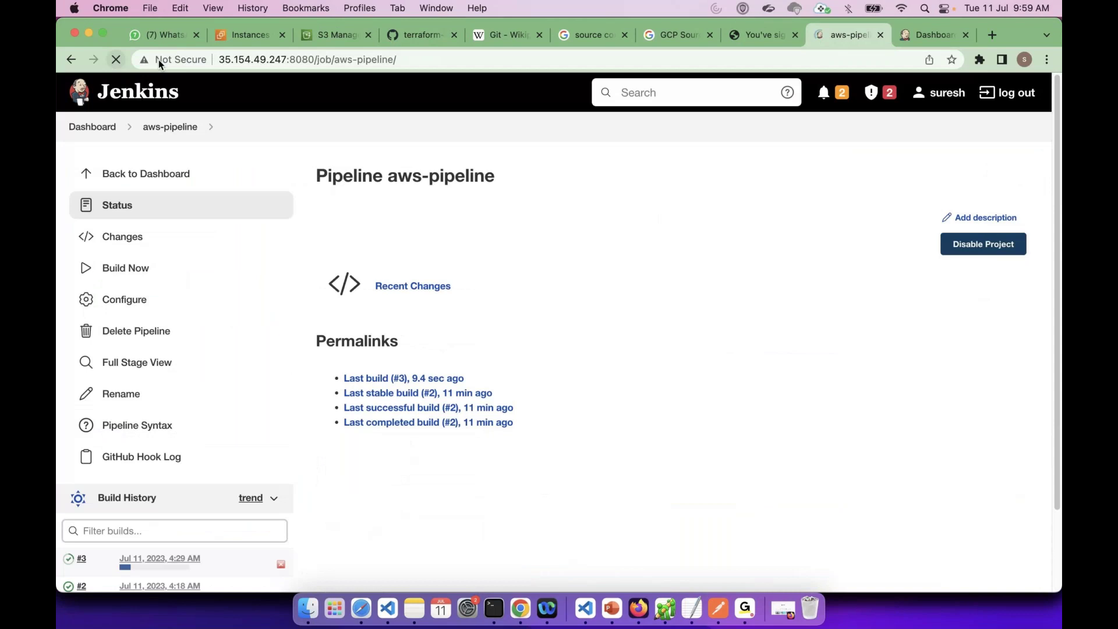
scroll(516, 249, down, 2)
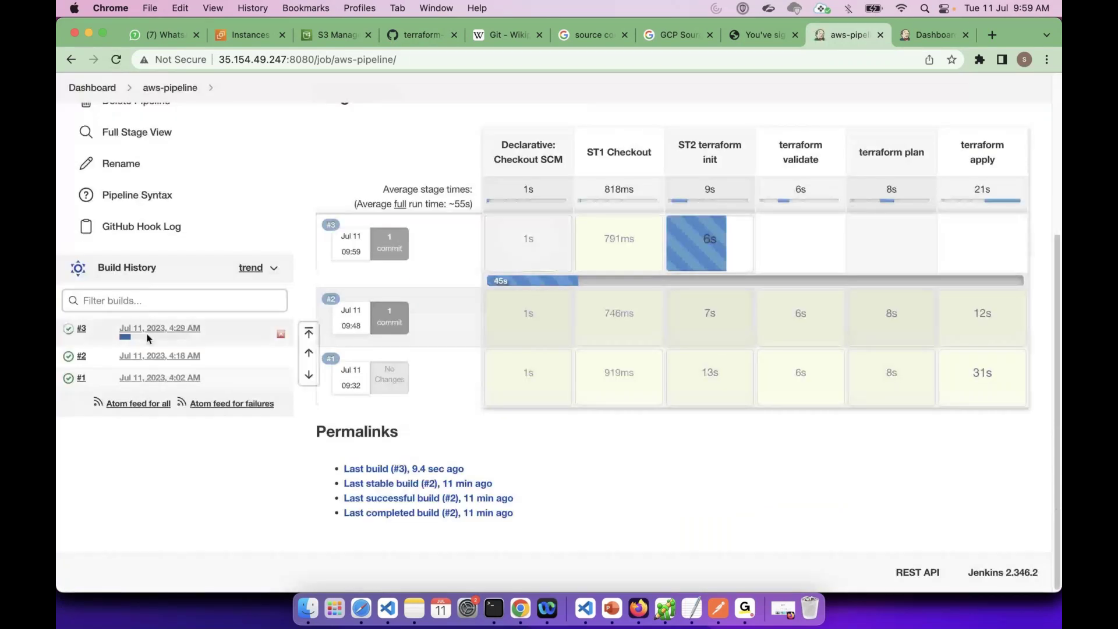
scroll(177, 340, up, 1)
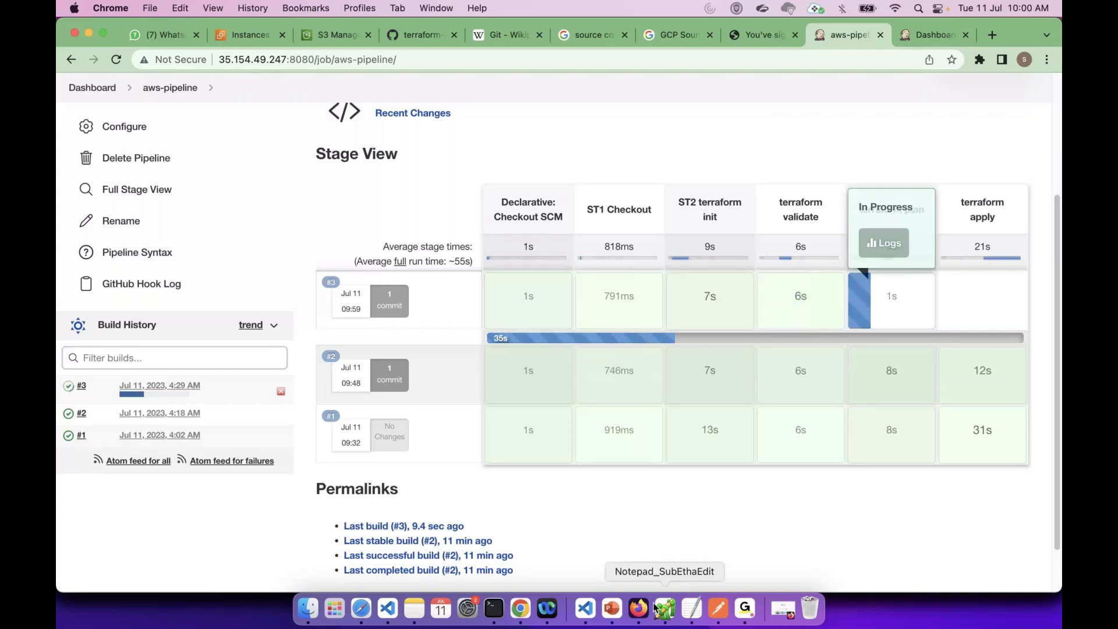
View the Jenkins workflow slide in PowerPoint, and check the S3 bucket list and EC2 Instances list in Chrome.
click(611, 618)
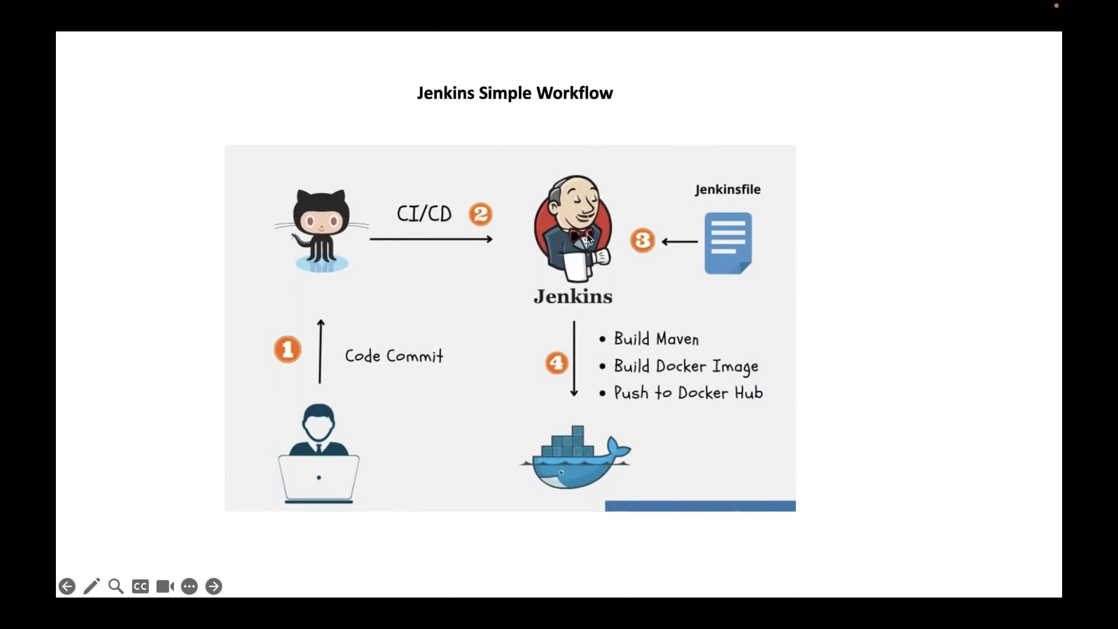
click(614, 361)
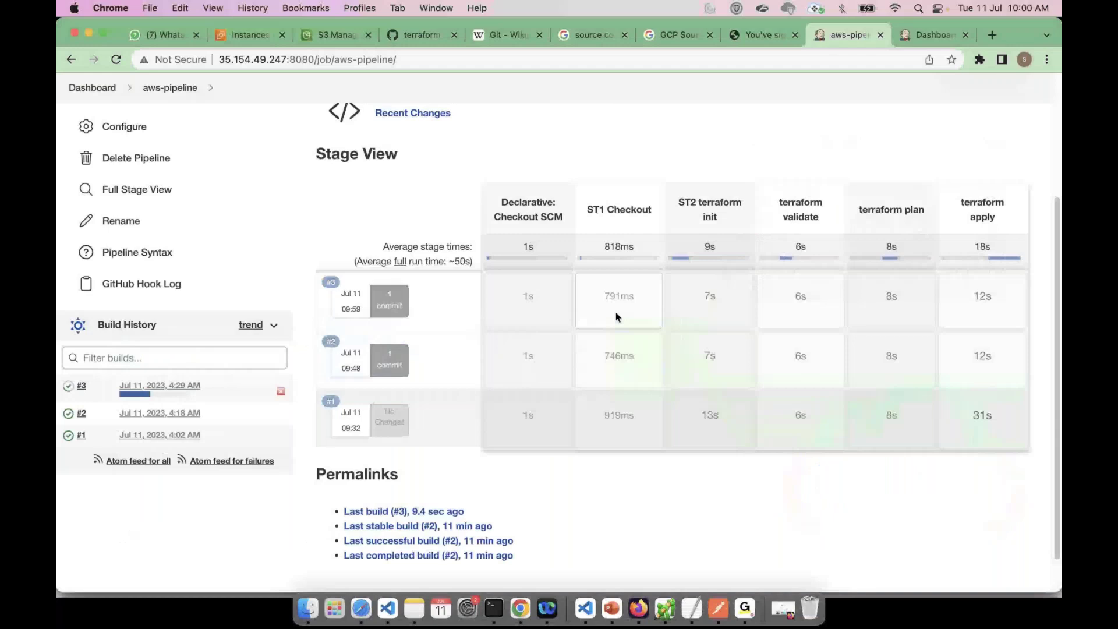
click(336, 34)
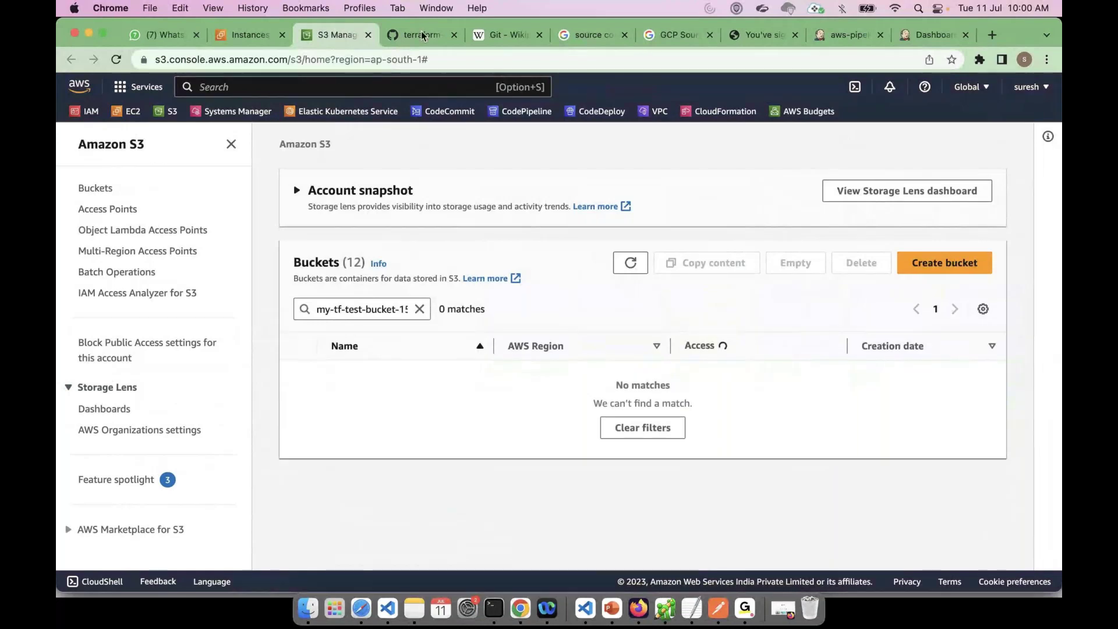
click(250, 35)
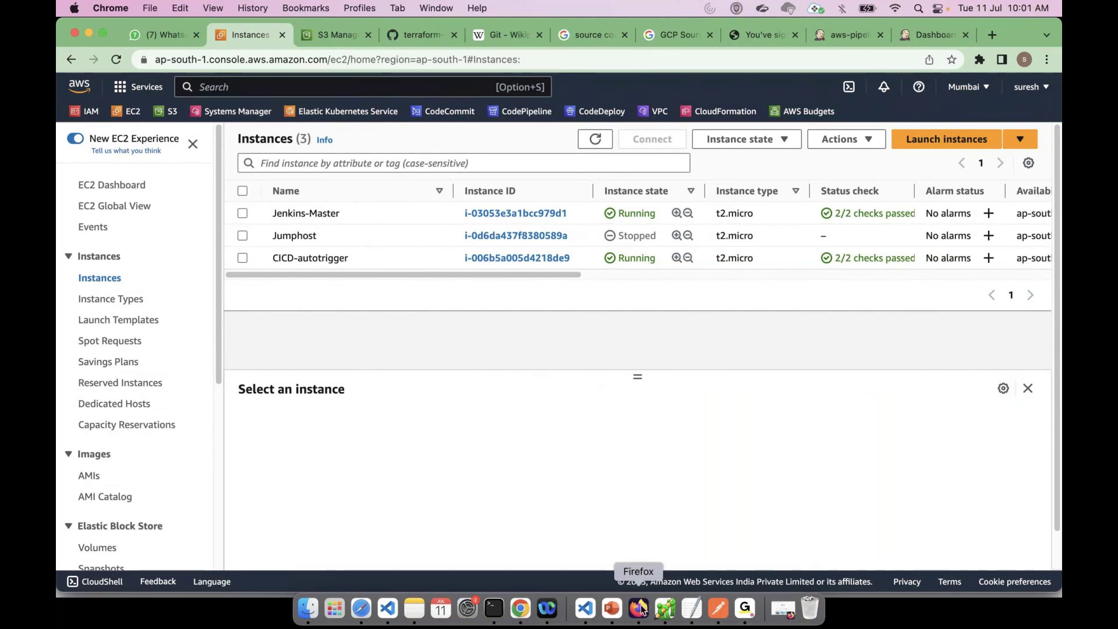
View the Terraform CICD slide in PowerPoint, and inspect the IAM role attached to the Jenkins-Master instance in Chrome without updating it.
click(612, 609)
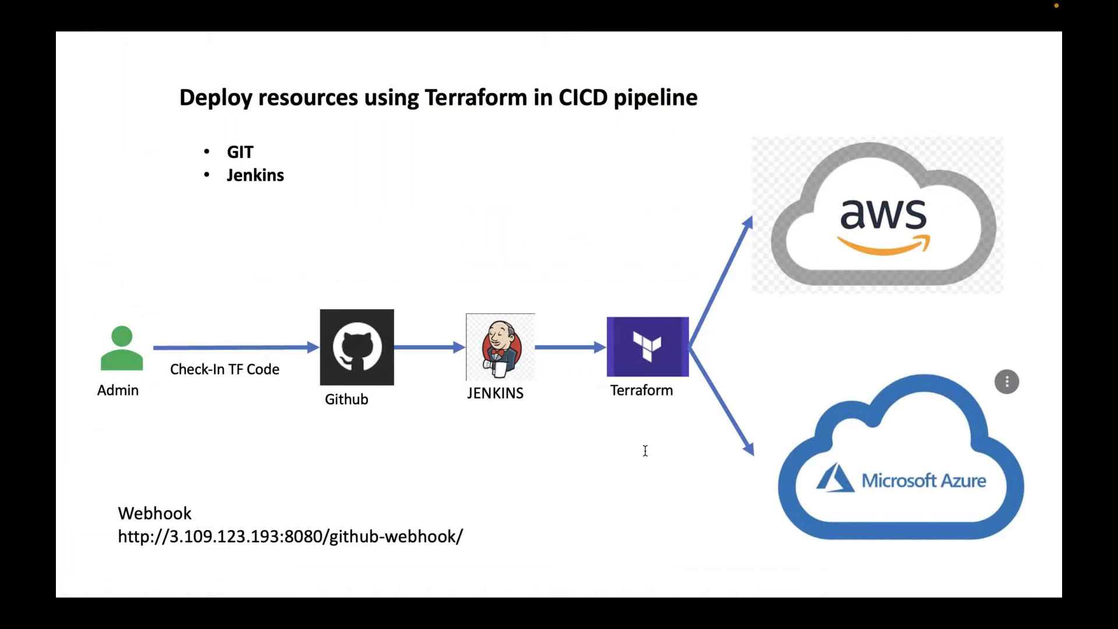
key(super+Tab)
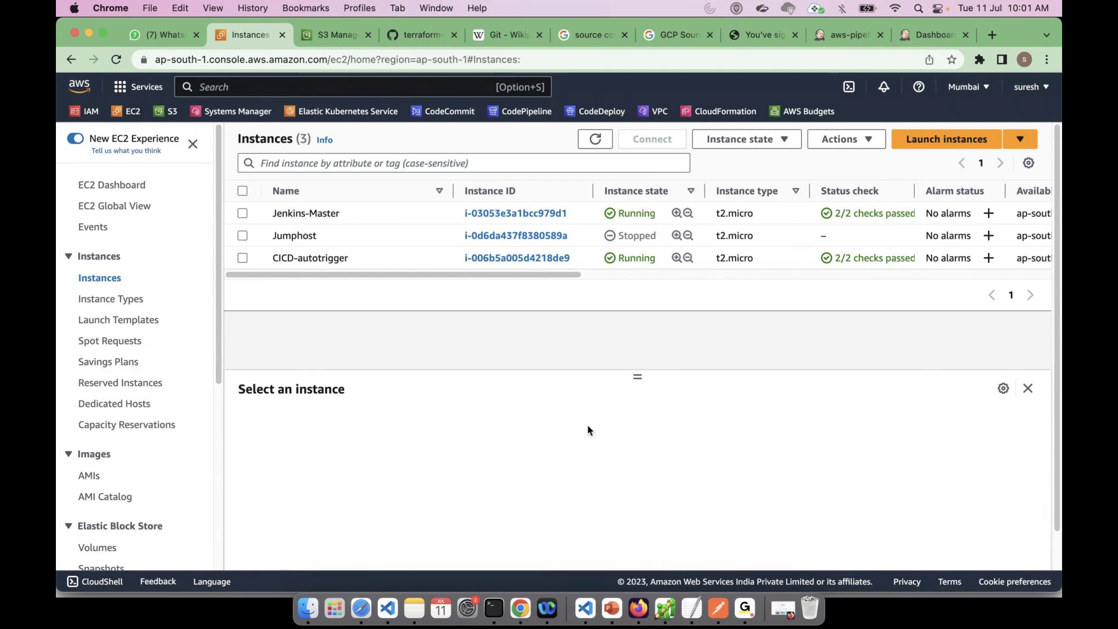
click(242, 214)
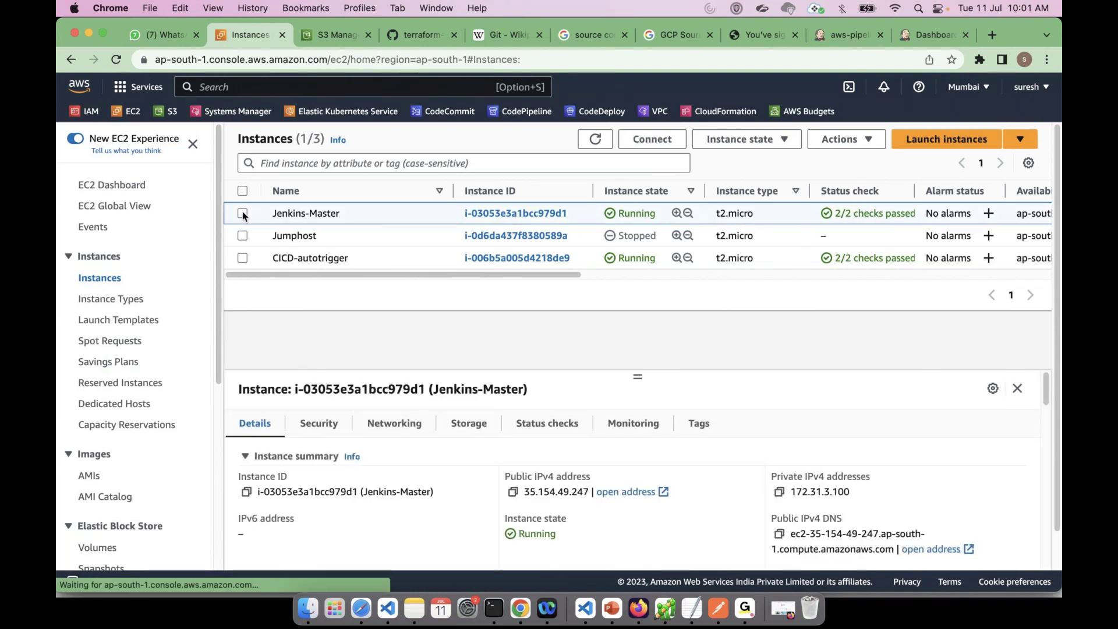
click(824, 146)
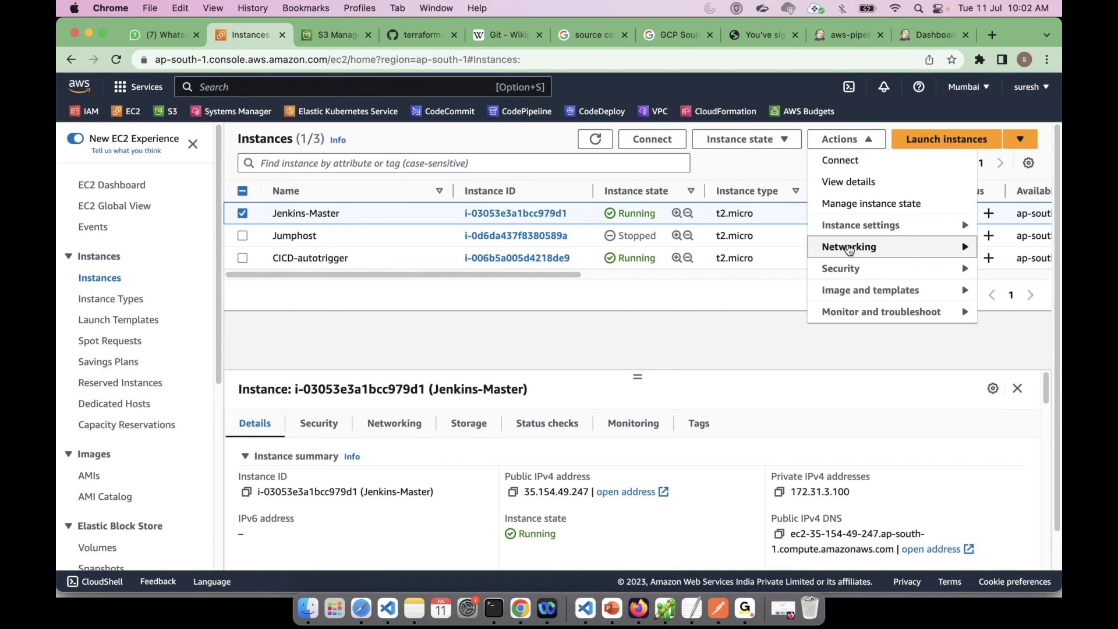
mouse_move(842, 268)
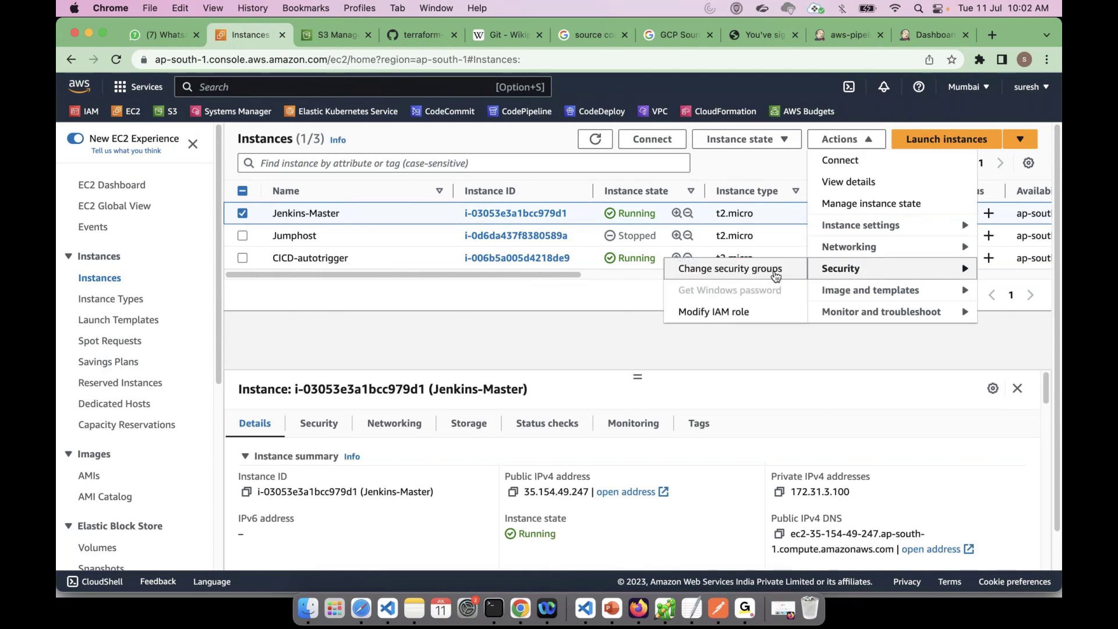
click(722, 310)
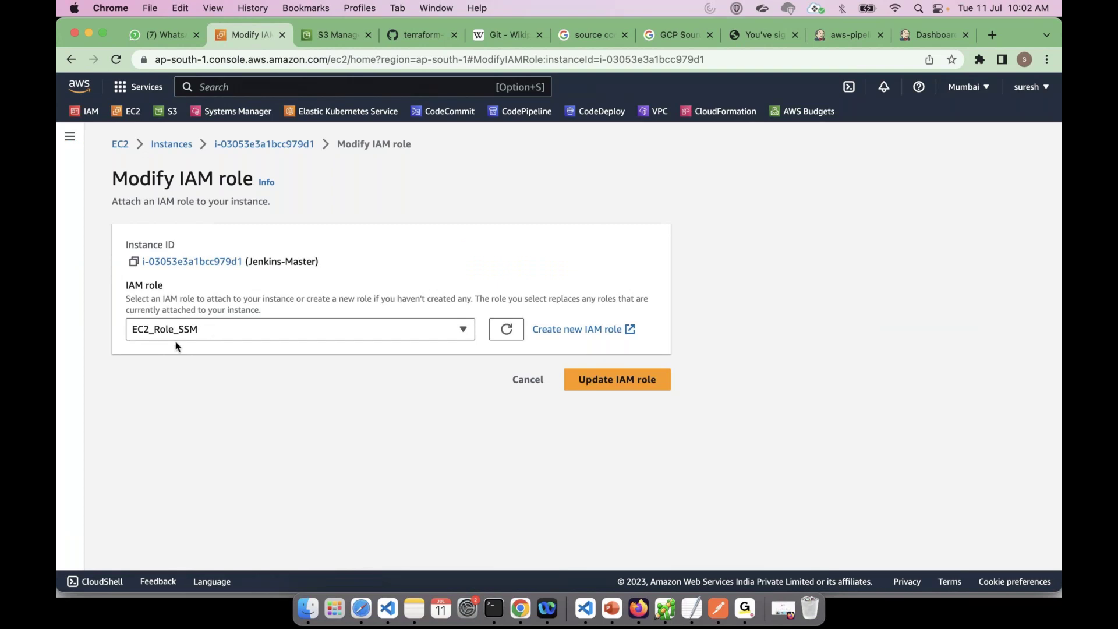
click(522, 384)
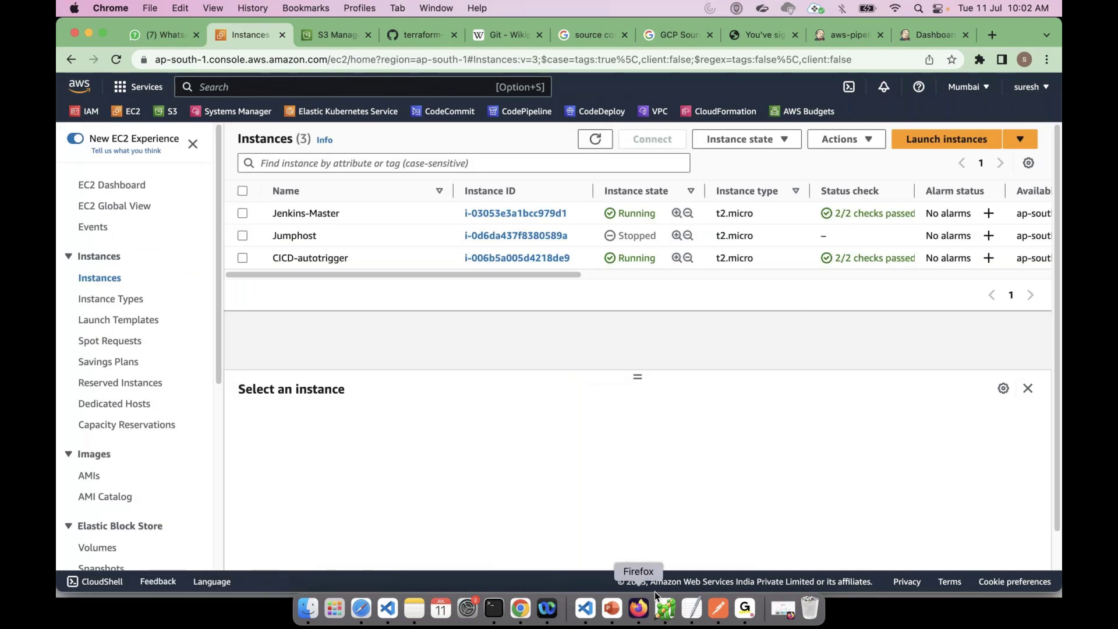
Review the Terraform CICD pipeline slide in PowerPoint and the security group resource of main.tf in VS Code.
click(611, 609)
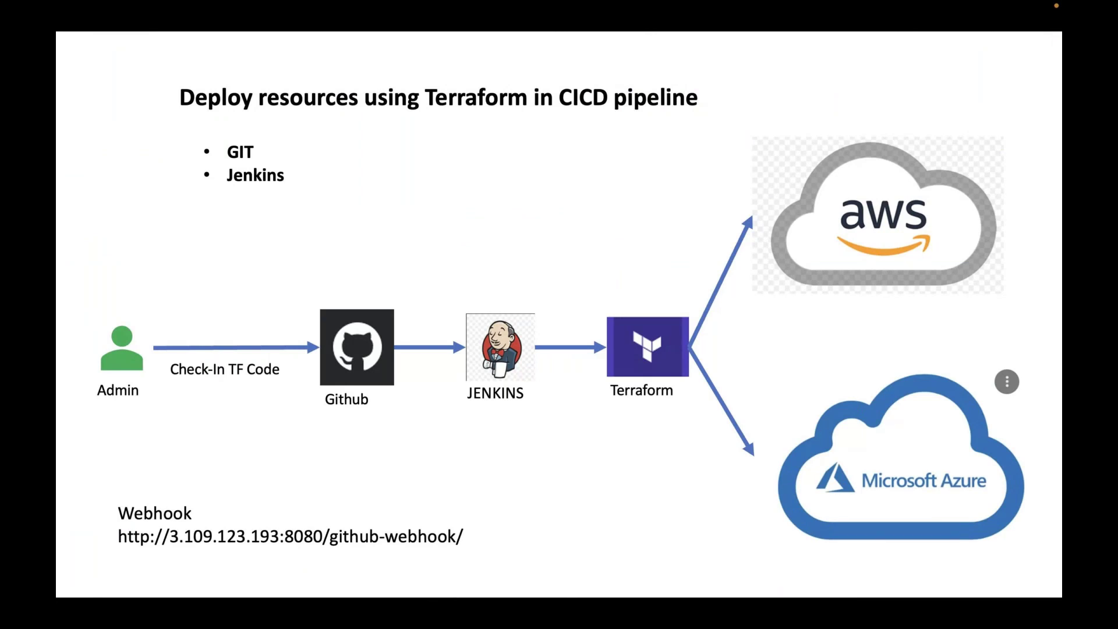
key(super+Tab)
key(super+Tab)
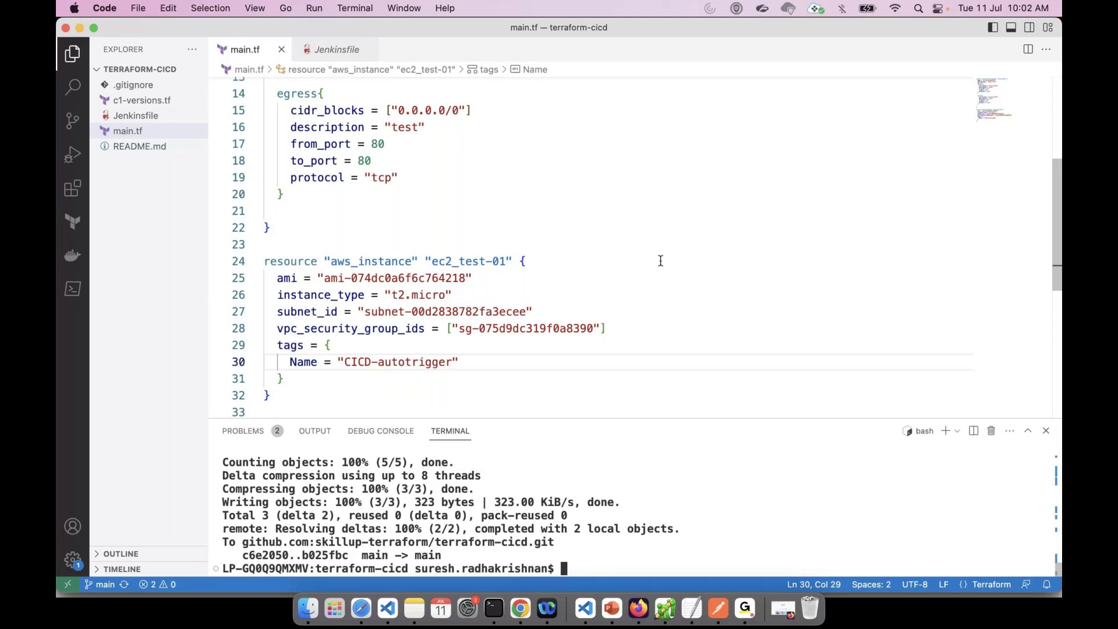
scroll(661, 260, up, 5)
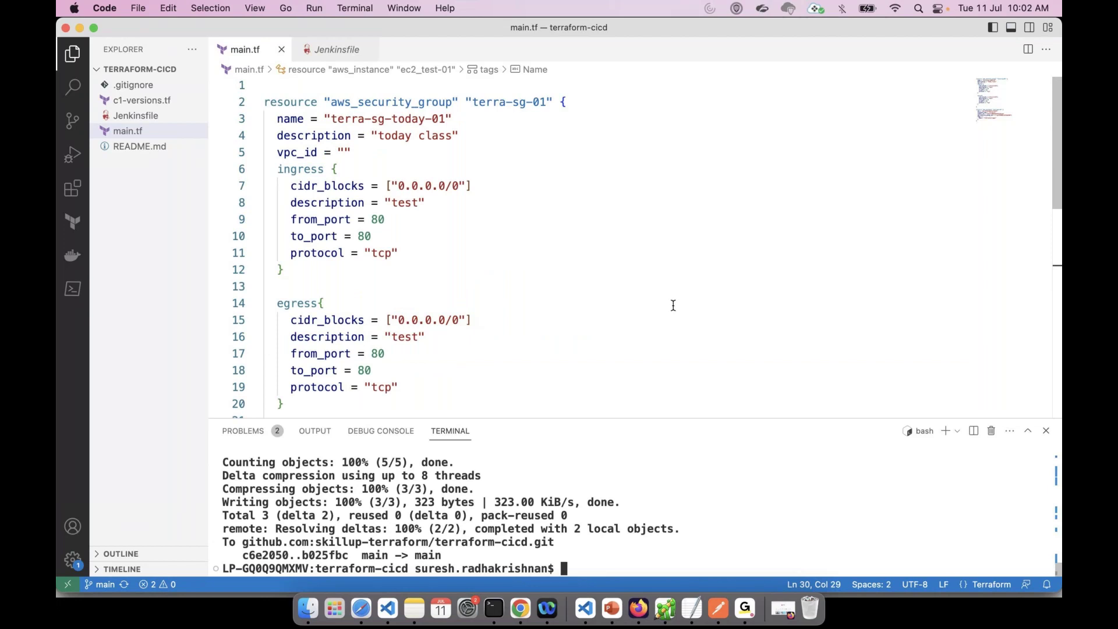
click(605, 169)
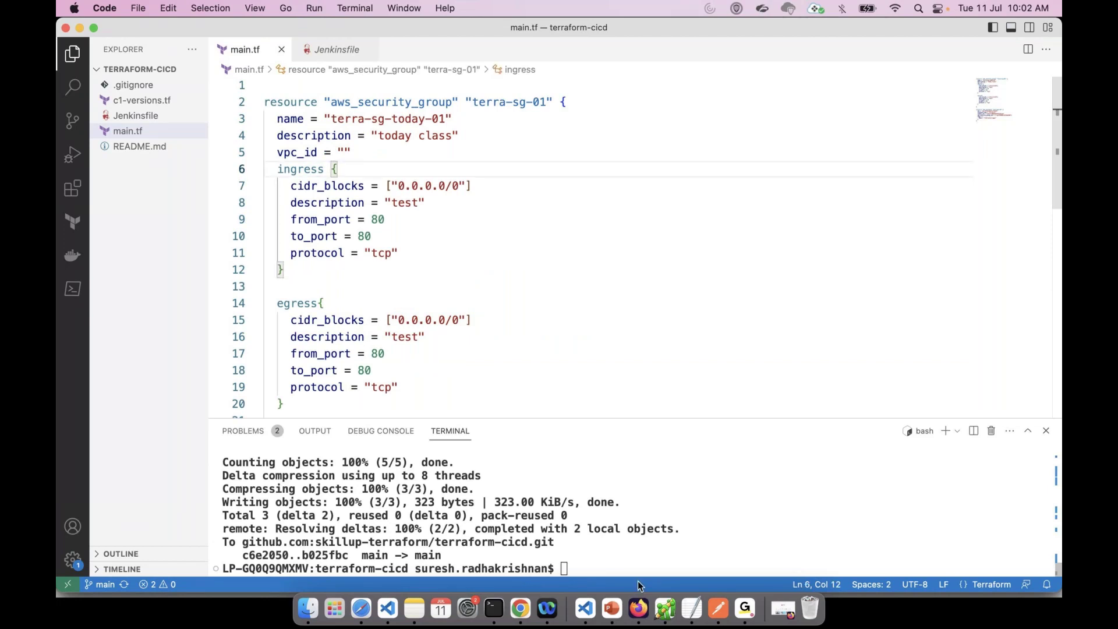
click(612, 609)
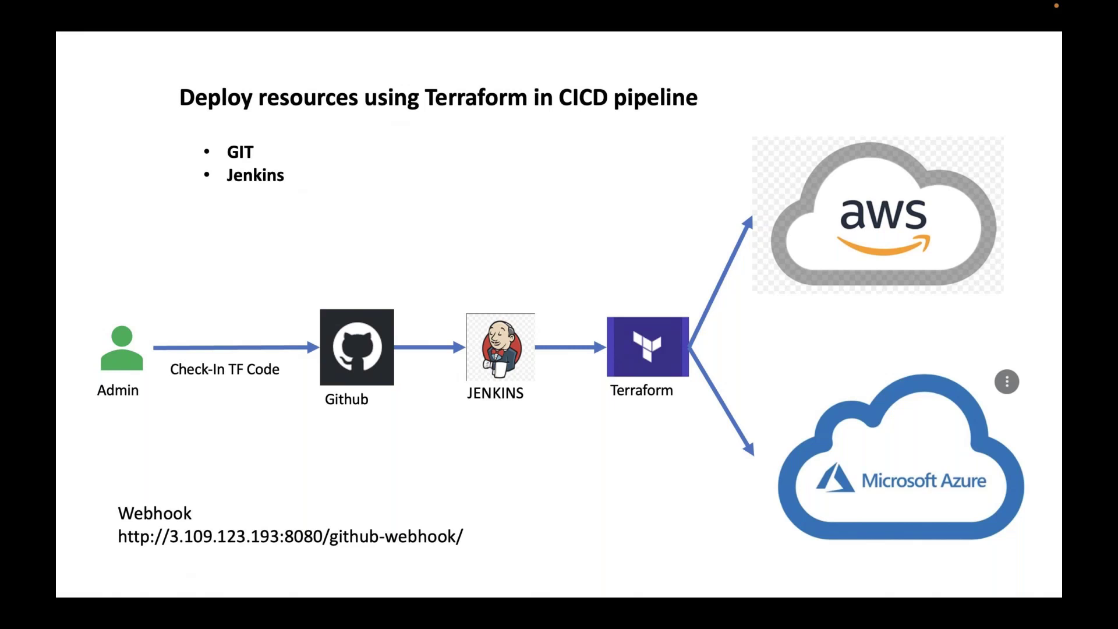
Return to VS Code, shrink the terminal area, and open the Jenkinsfile at the "ST2 terraform init" stage.
key(super+Tab)
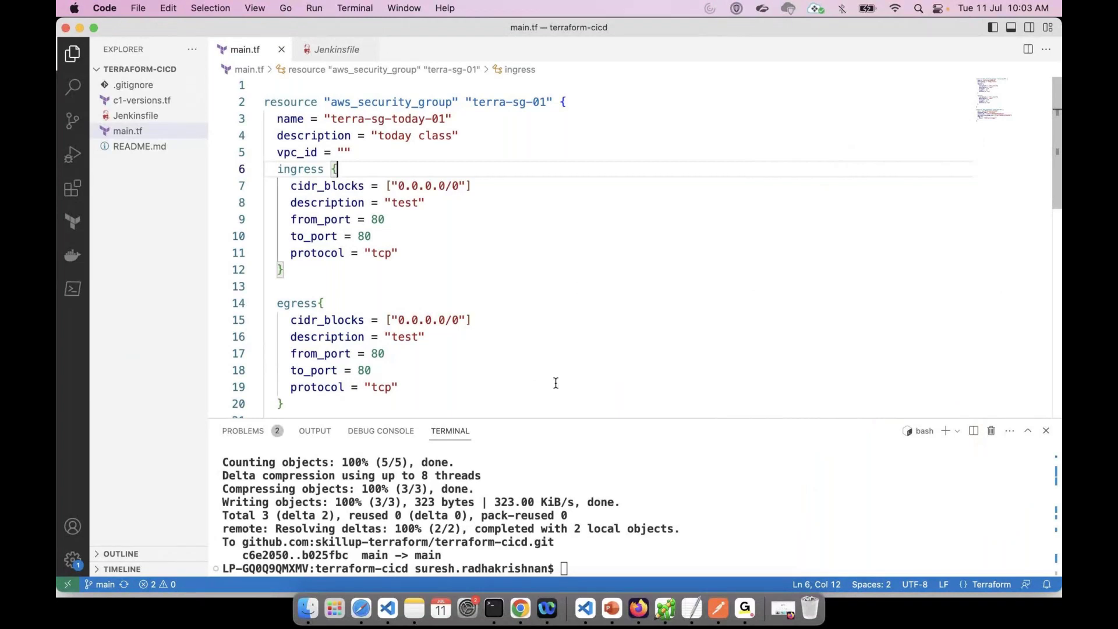
drag(554, 419, 553, 489)
click(328, 51)
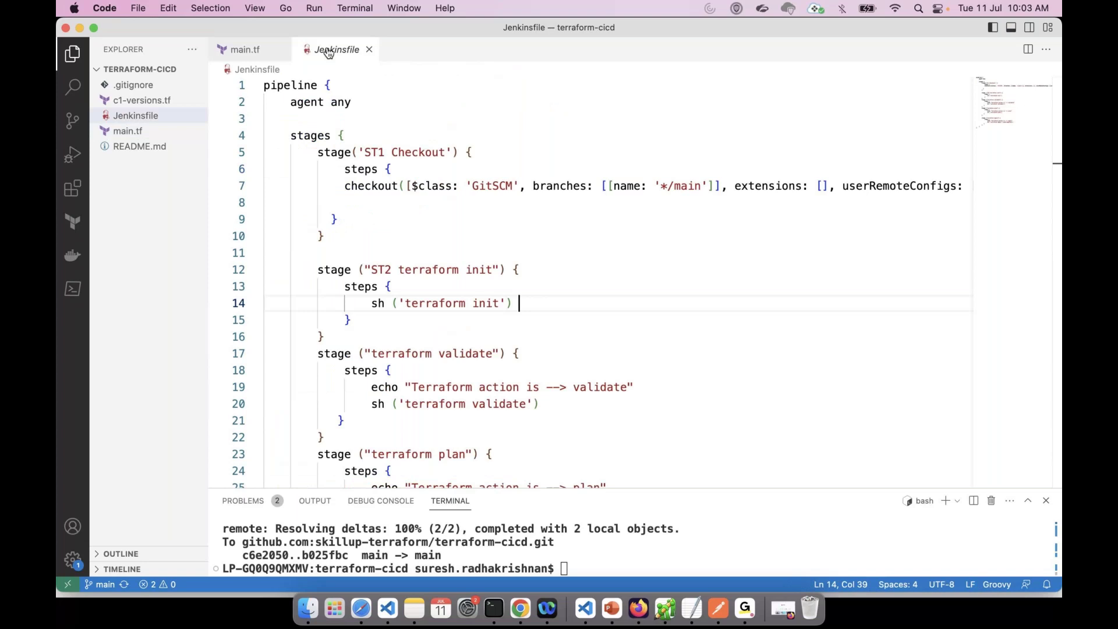
key(Up)
key(Up)
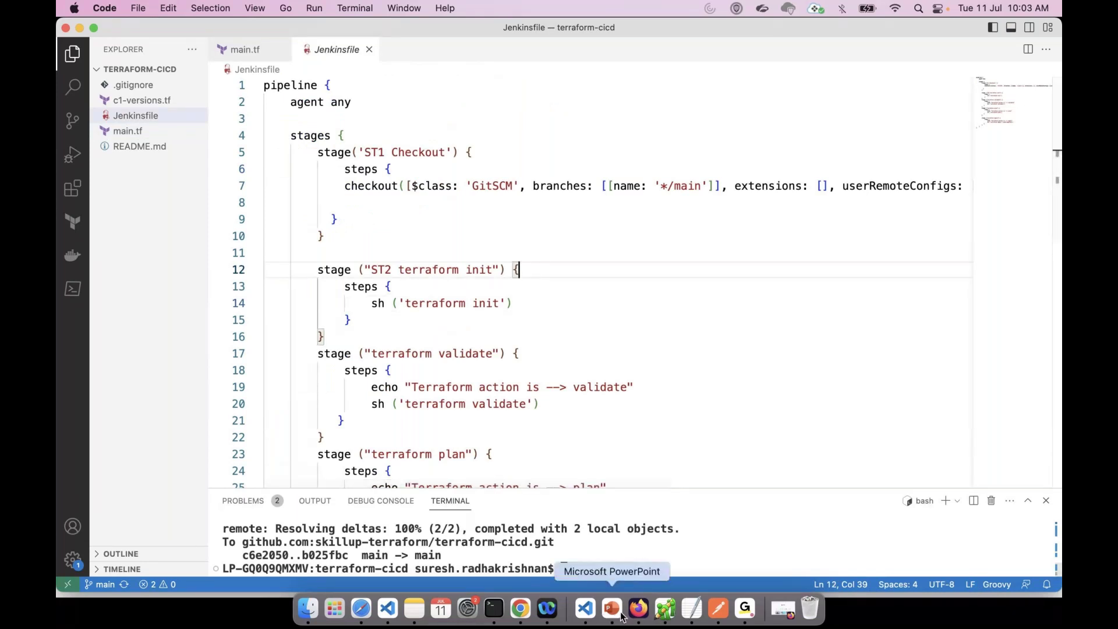
Switch to Chrome and examine build #3's terraform init and terraform apply stages in the aws-pipeline Stage View.
click(521, 609)
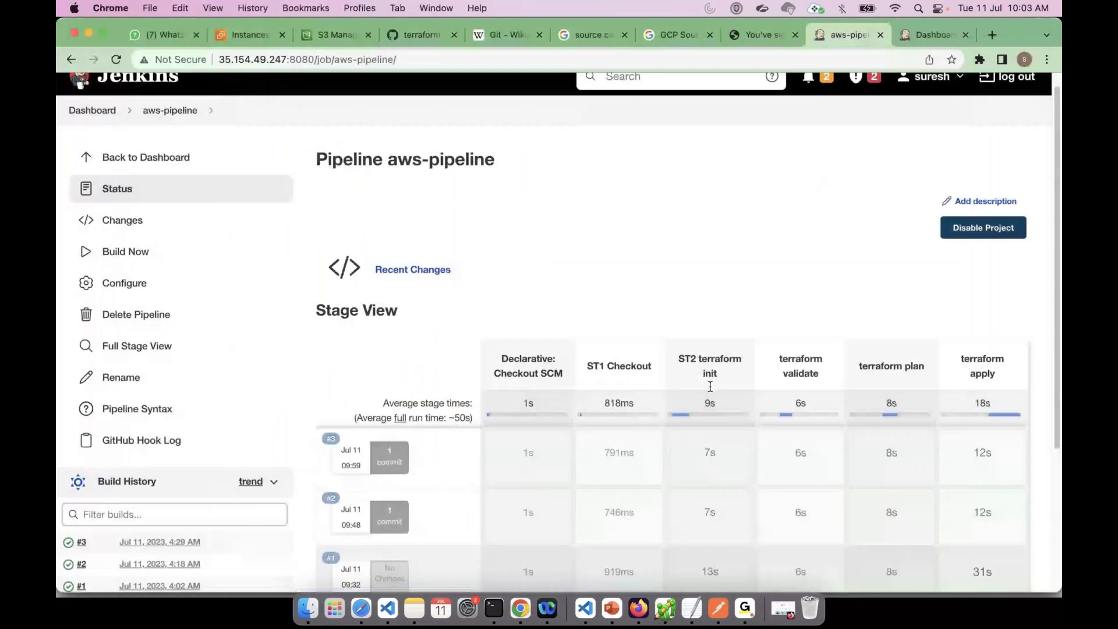
mouse_move(725, 487)
scroll(725, 487, down, 2)
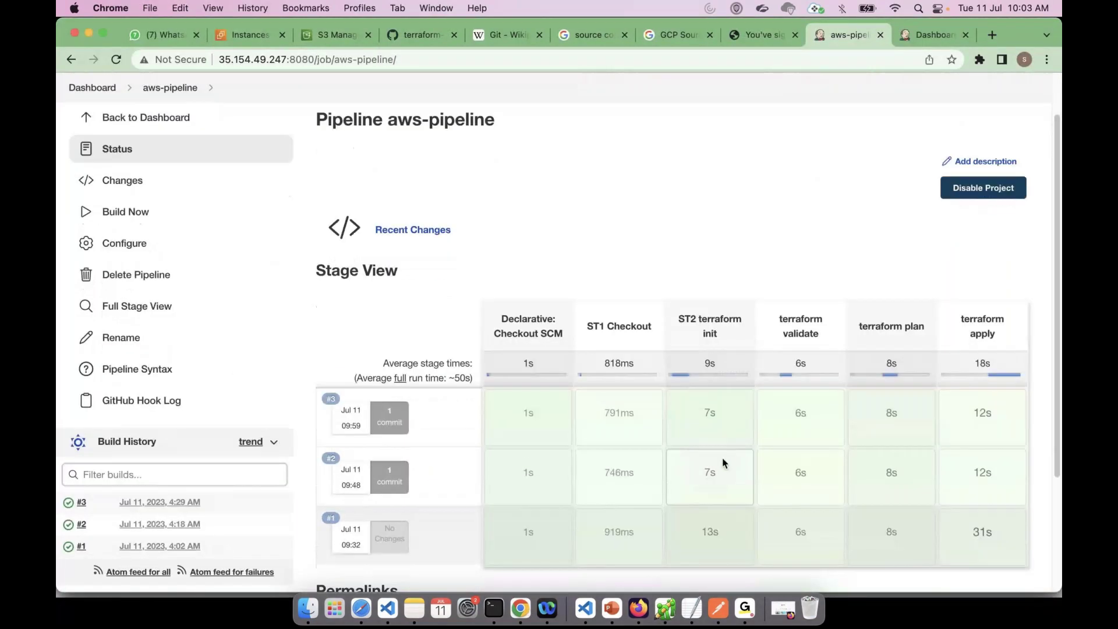
mouse_move(738, 414)
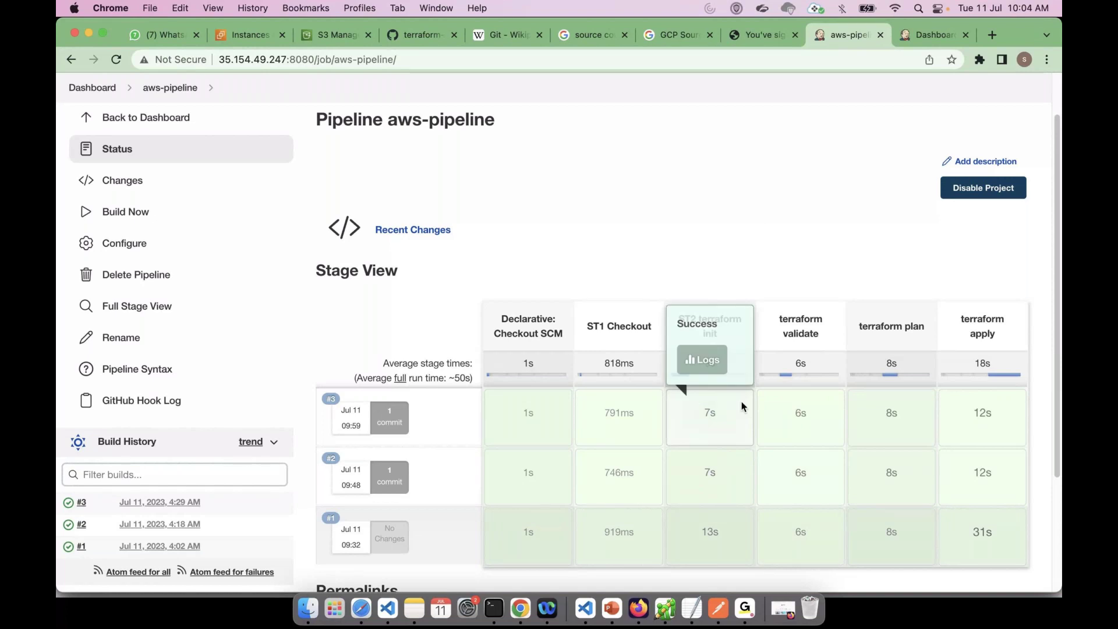
mouse_move(979, 411)
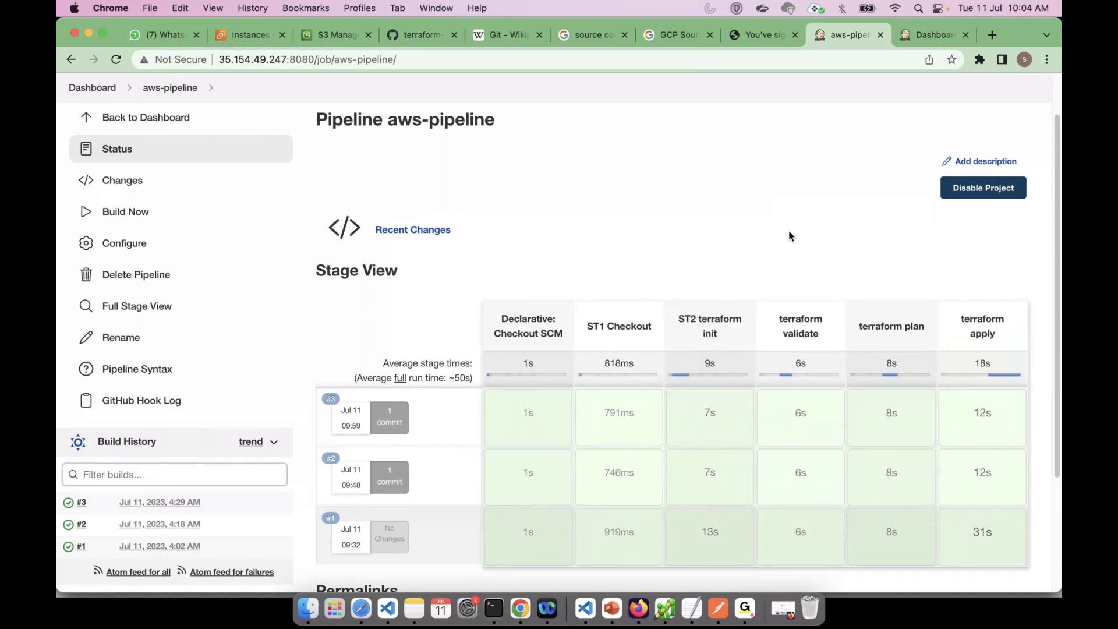
Switch to VS Code, review the Jenkinsfile's terraform init, validate and plan stages, and bring up Terminal.
click(585, 609)
scroll(505, 296, down, 2)
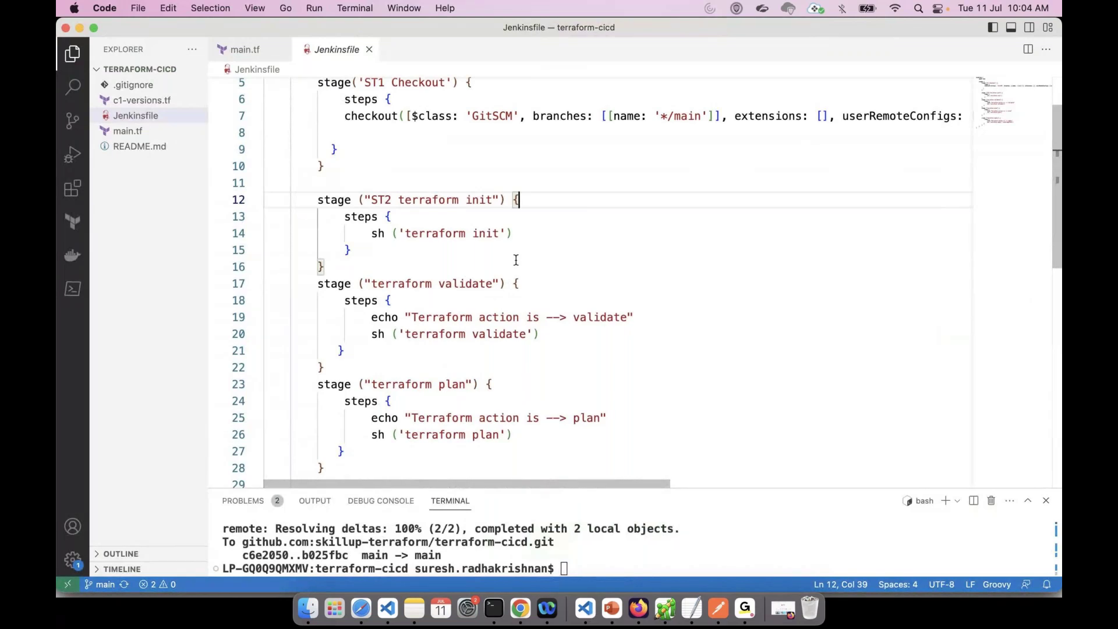
key(super+Tab)
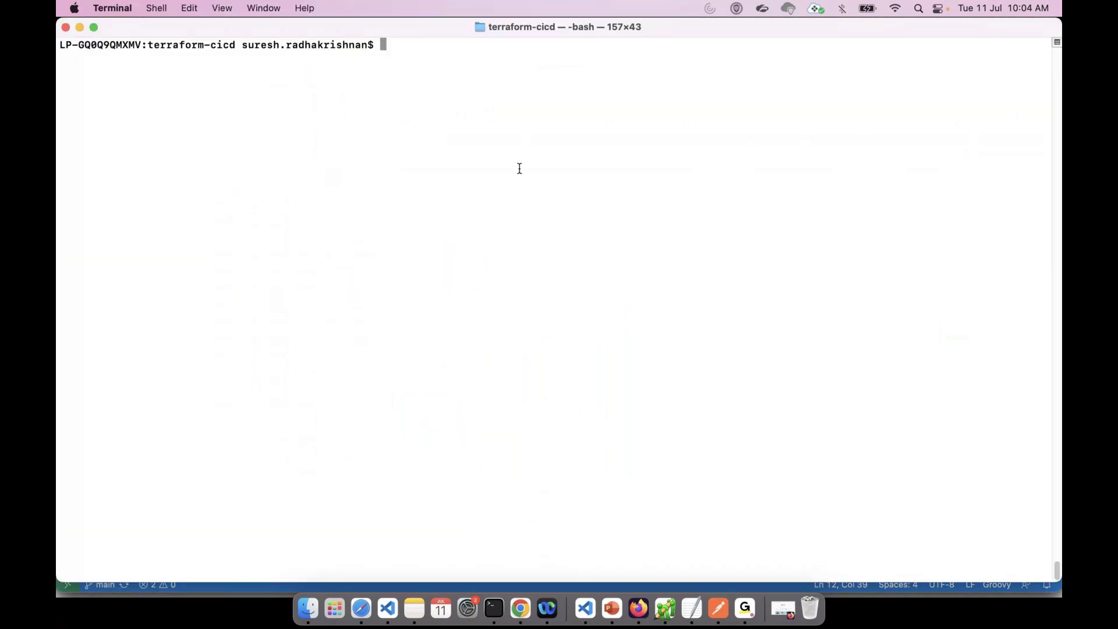
Switch to Chrome, search Google in a new tab for "status code command in linux", and look through the results.
click(532, 615)
key(super+t)
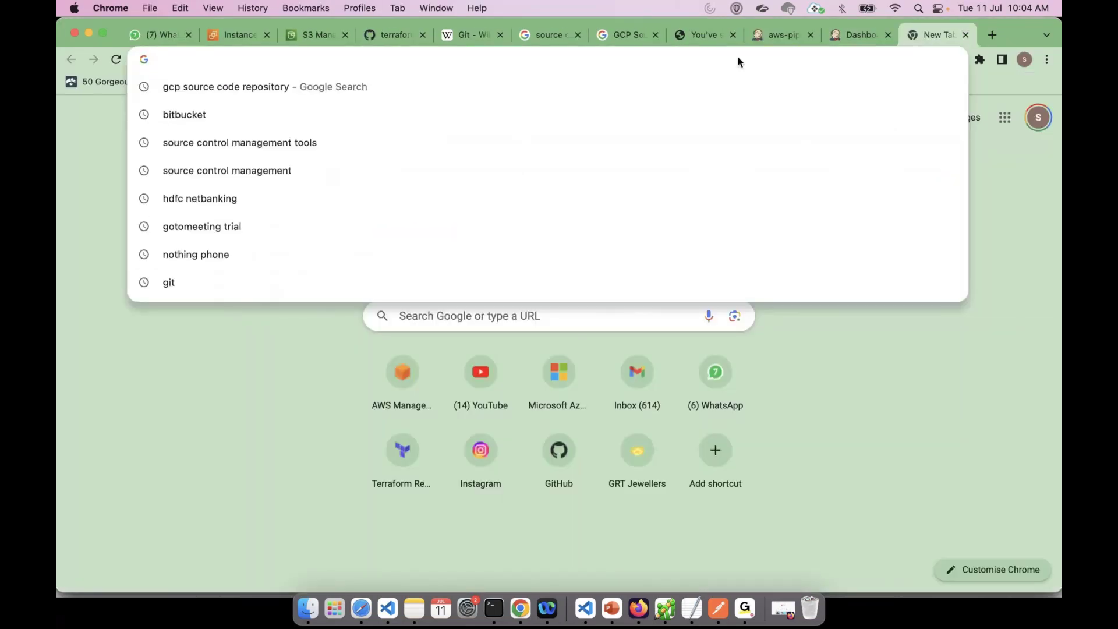
text(status c)
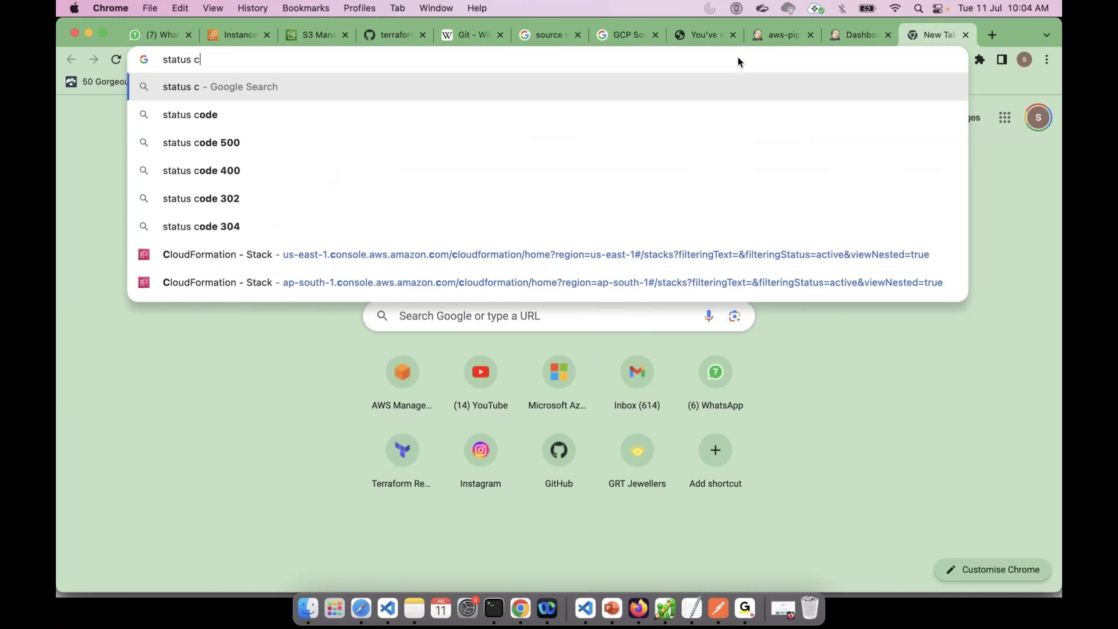
text(ode command in )
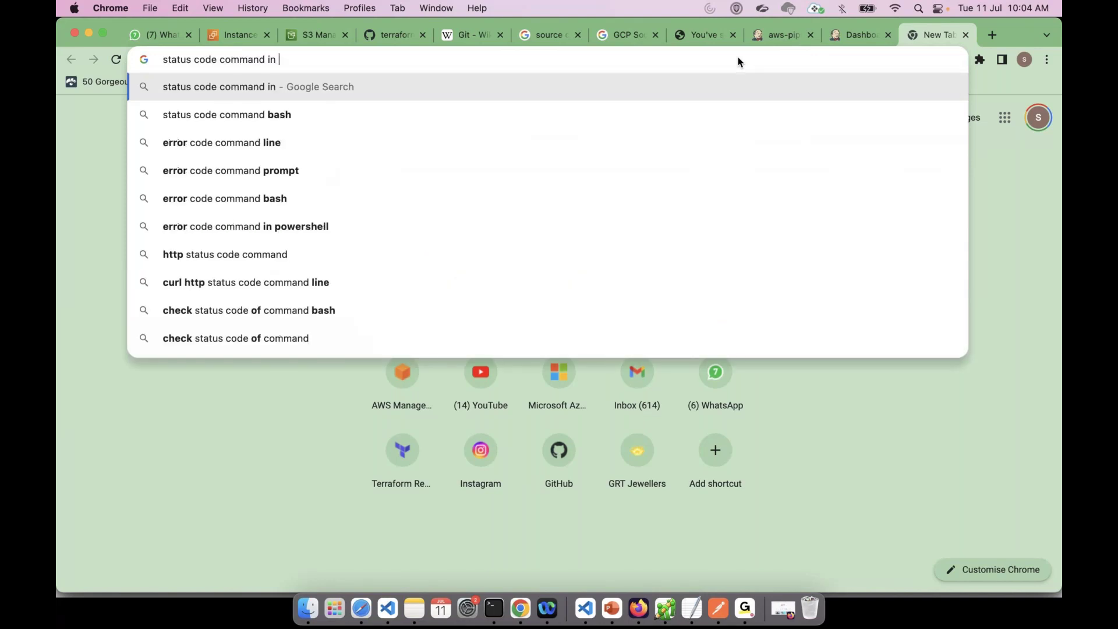
text(linux)
key(Return)
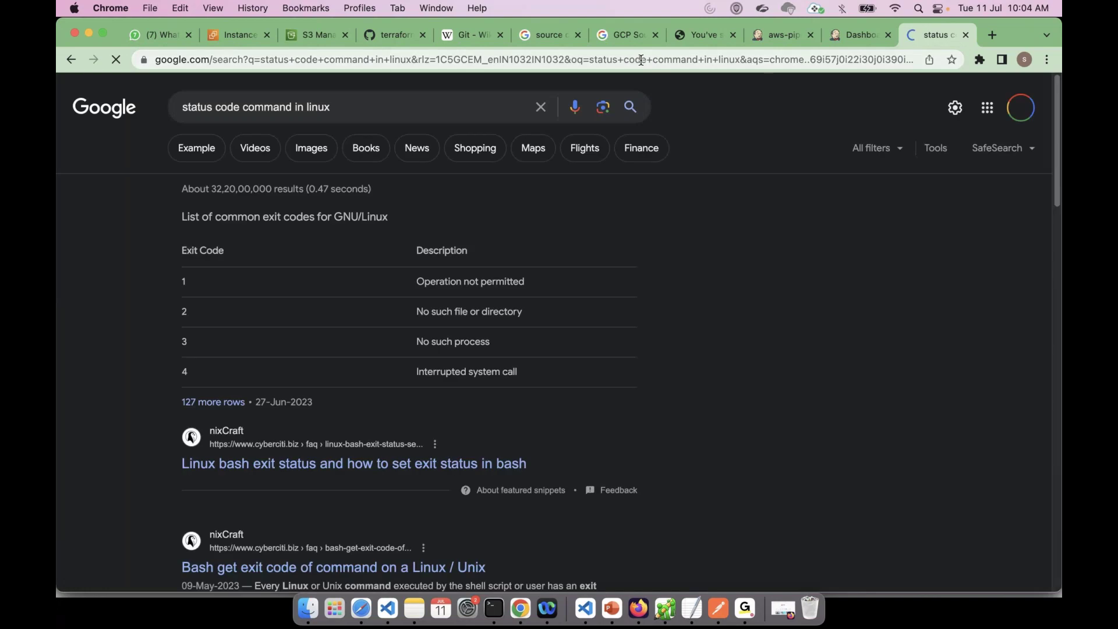
scroll(396, 411, down, 2)
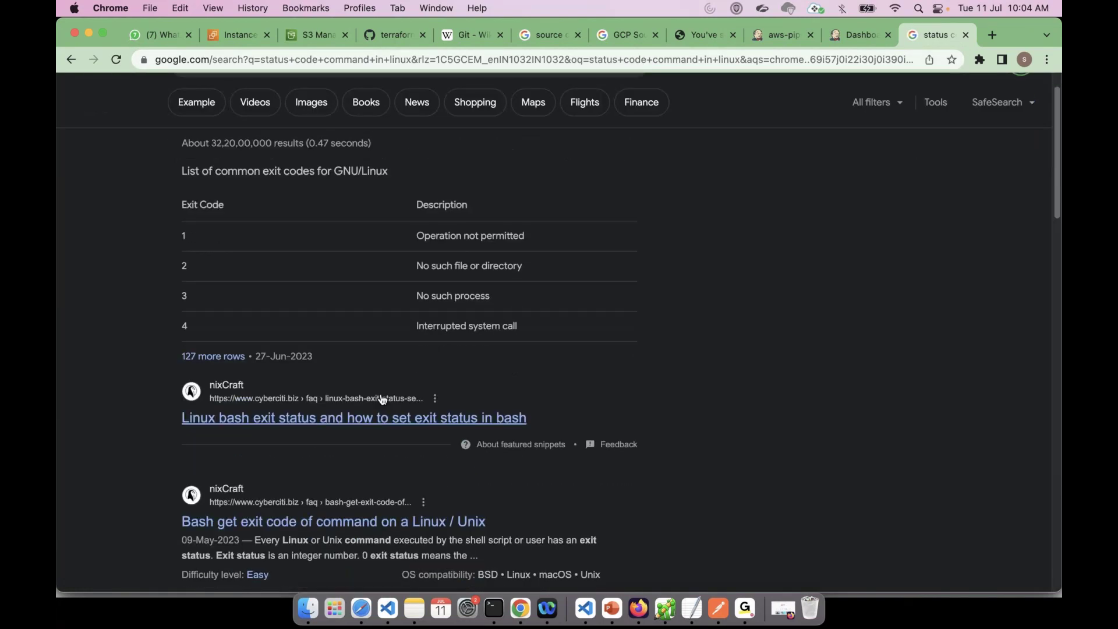
Refine the Google search to "exit status code command in linux" and copy the command "echo $?" from the featured answer.
scroll(206, 110, up, 2)
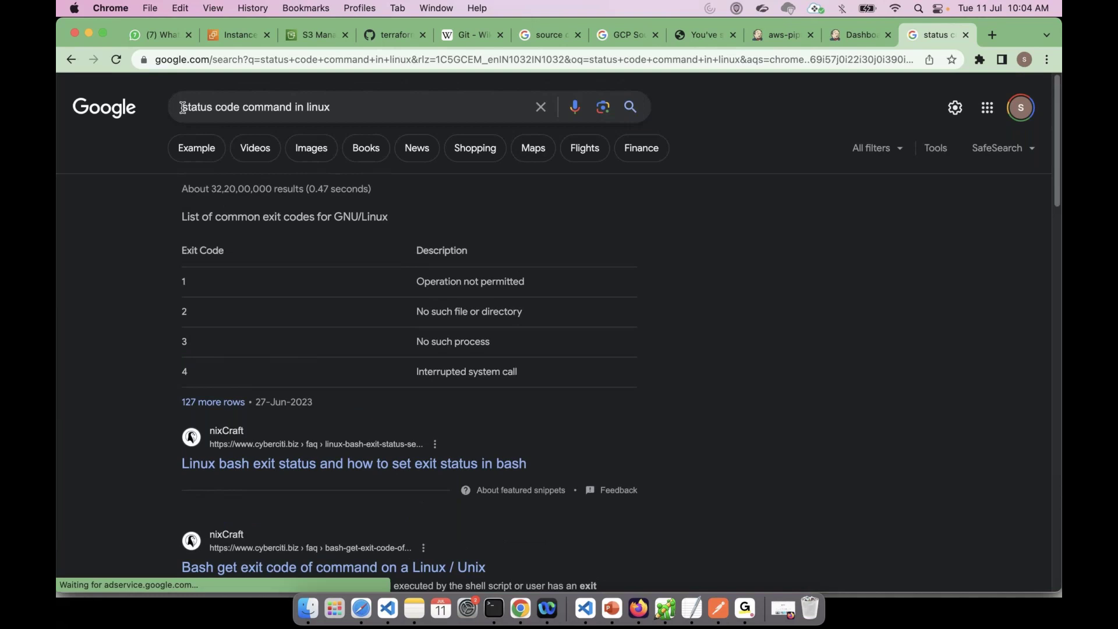
click(183, 107)
text(exit)
key(Return)
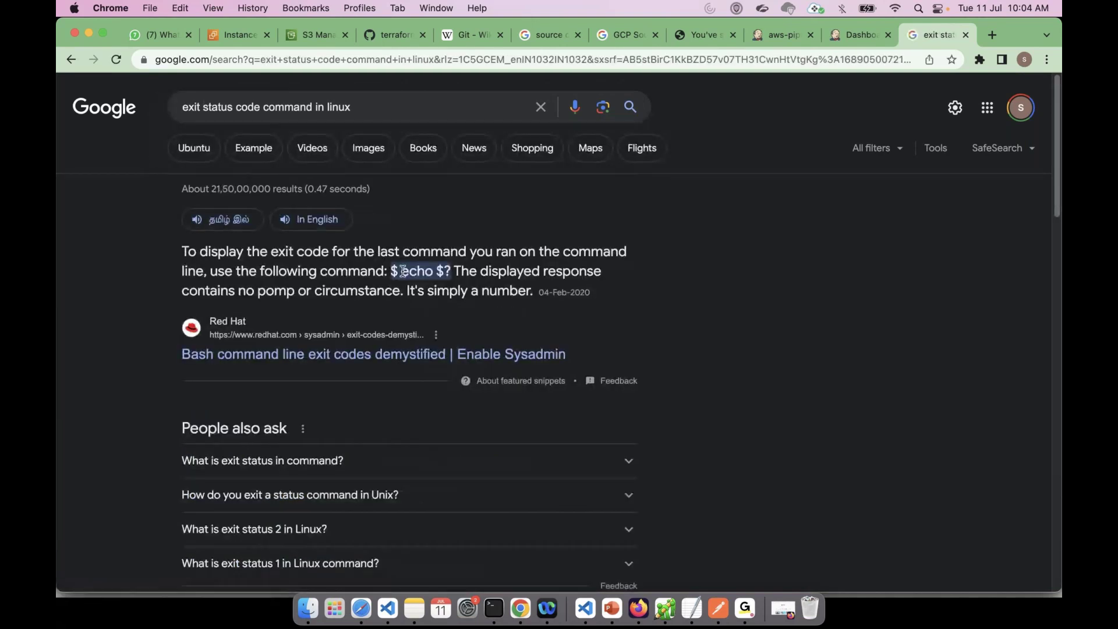
drag(402, 271, 451, 266)
key(super+c)
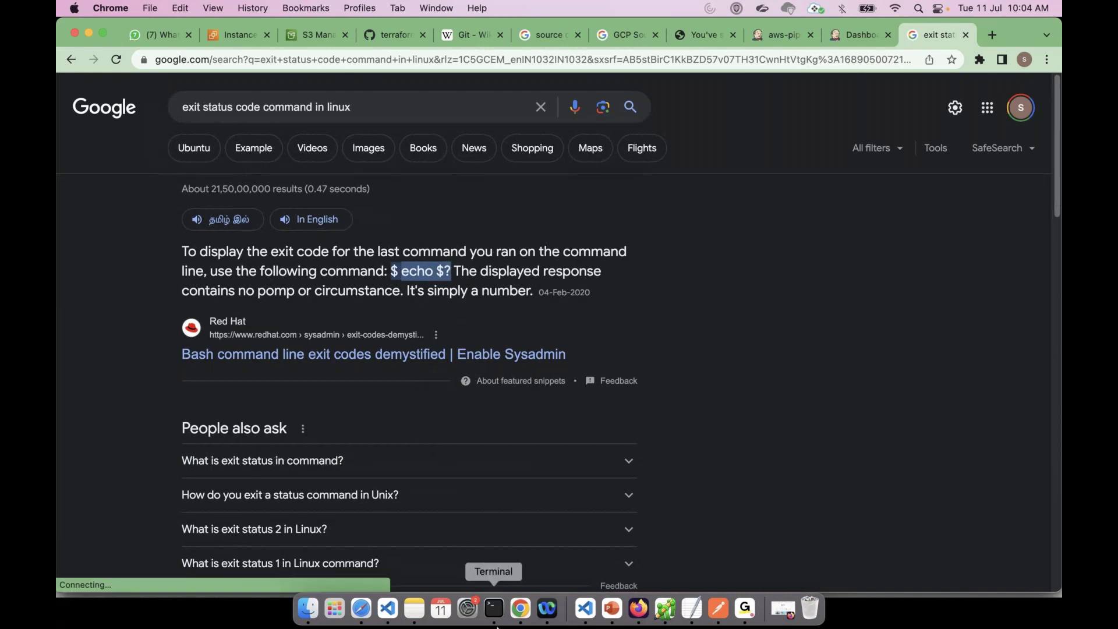
Switch to Terminal, run the copied "echo $?" command, and highlight its "$?" part and the returned exit code.
click(494, 608)
key(super+v)
key(Return)
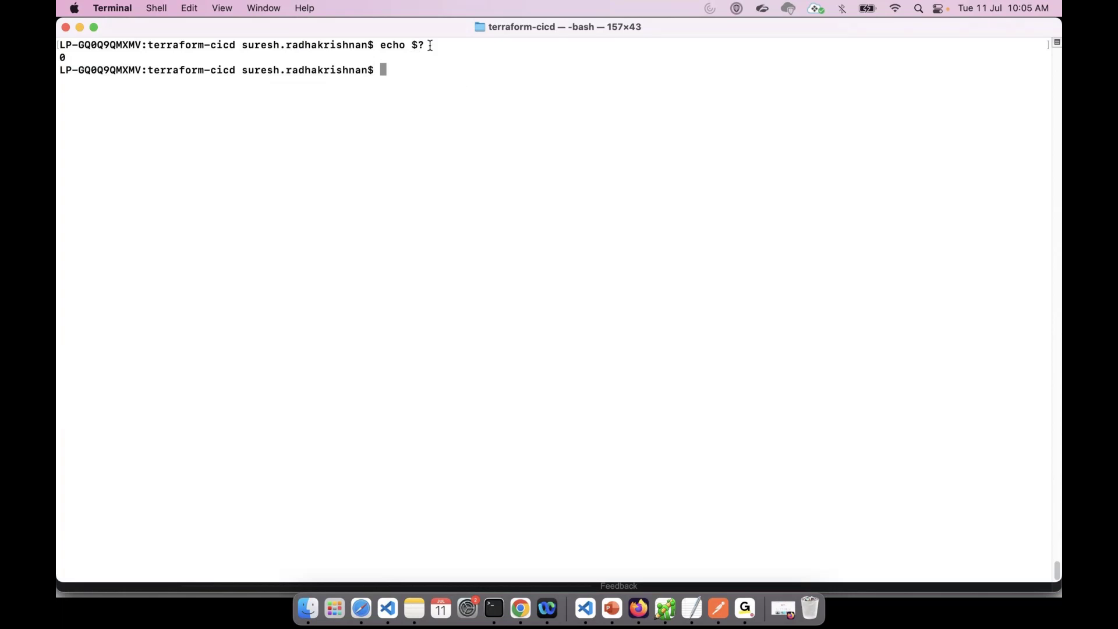
drag(430, 45, 411, 46)
drag(75, 58, 57, 56)
Run the invalid command "lss", check its exit status with "echo $?", and highlight the returned code.
click(486, 110)
text(lss)
key(Return)
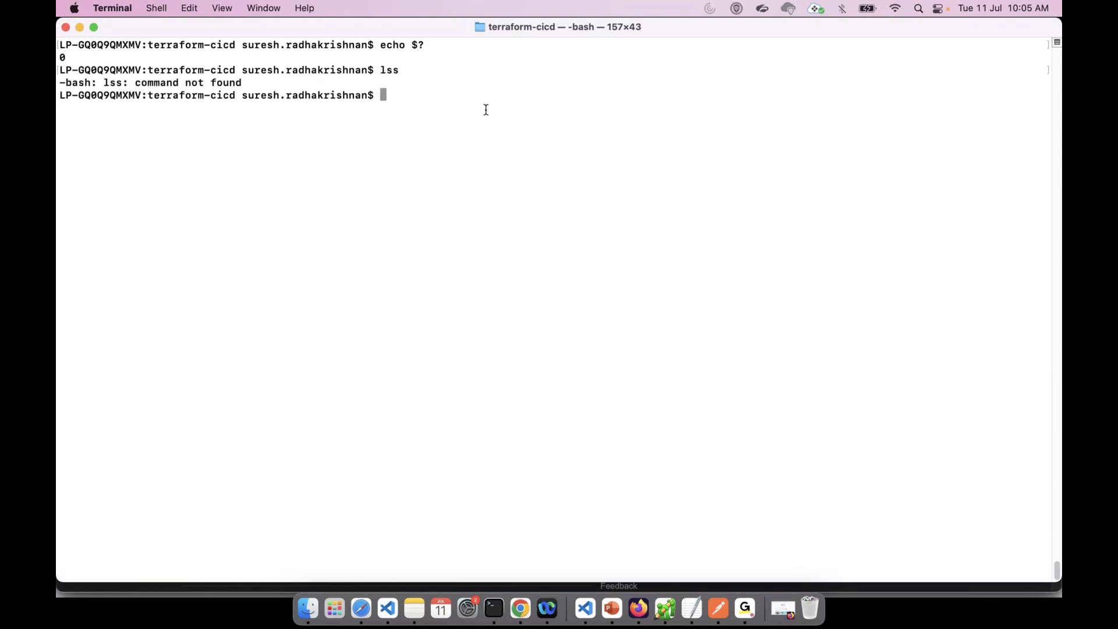
key(Up)
key(Up)
key(Return)
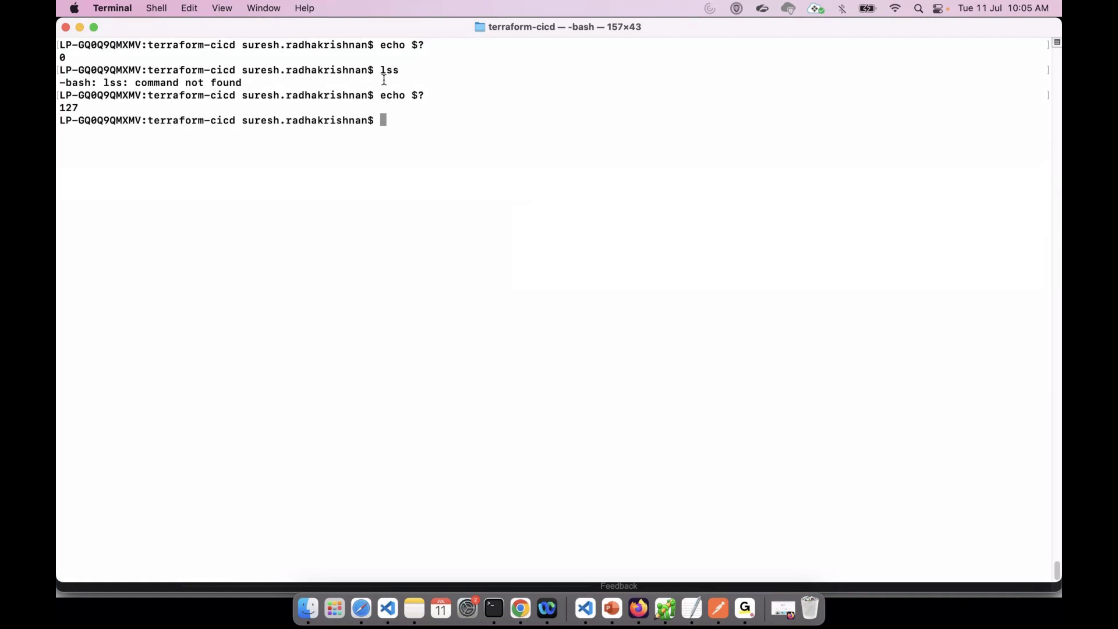
double_click(63, 108)
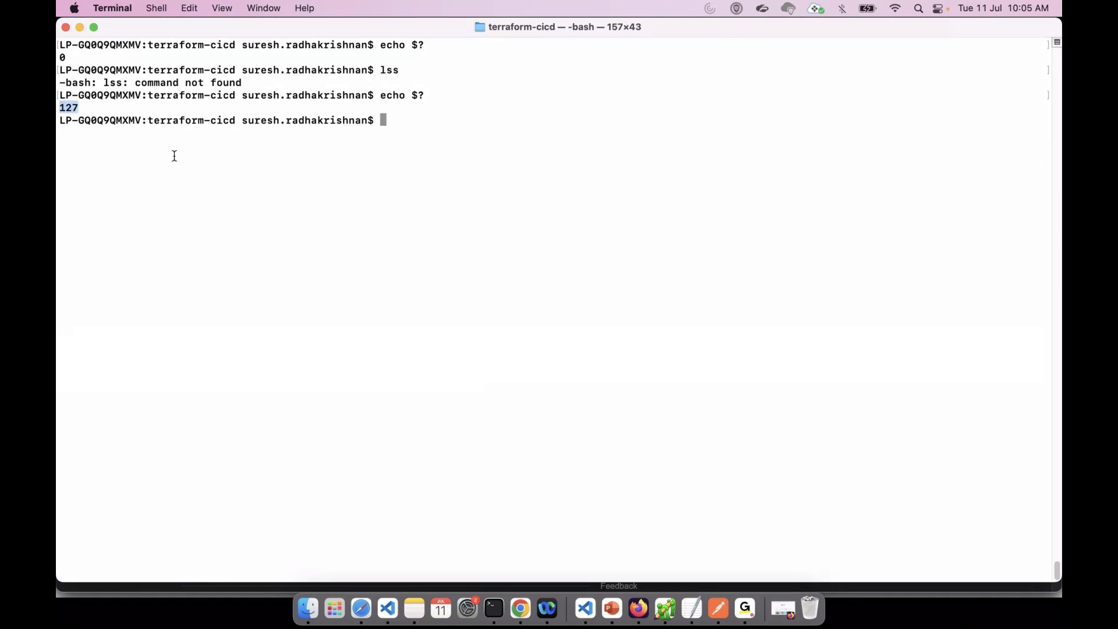